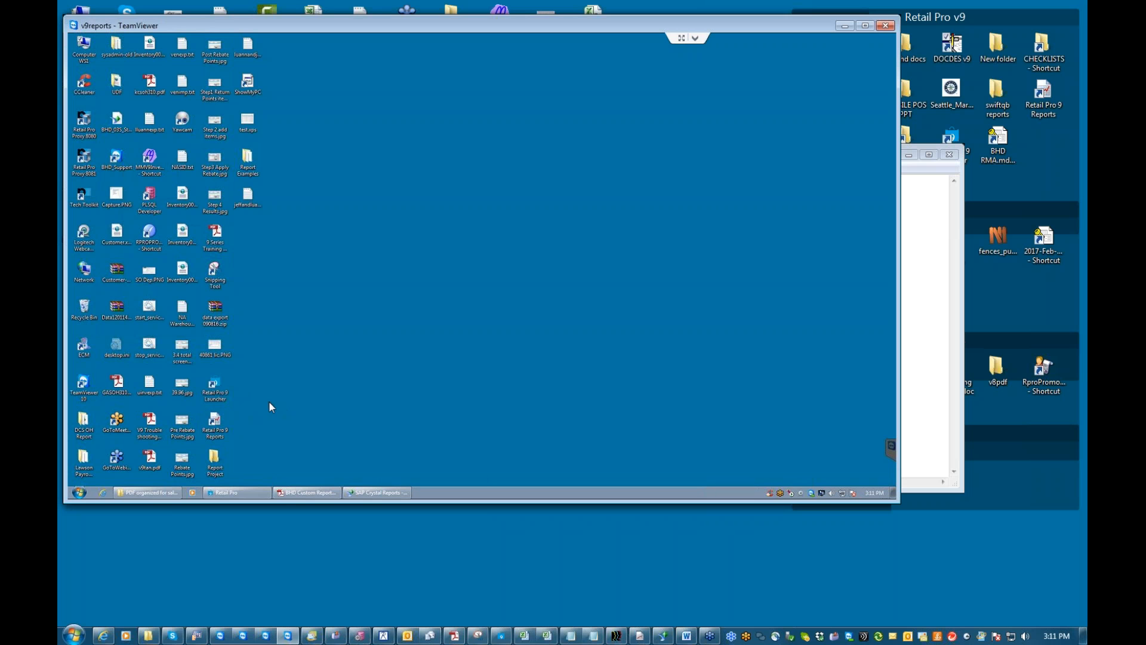
Launch the Retail Pro 9 Reports shortcut and log on with the system administrator credentials.
{"action": "double_click", "coordinate": [215, 425]}
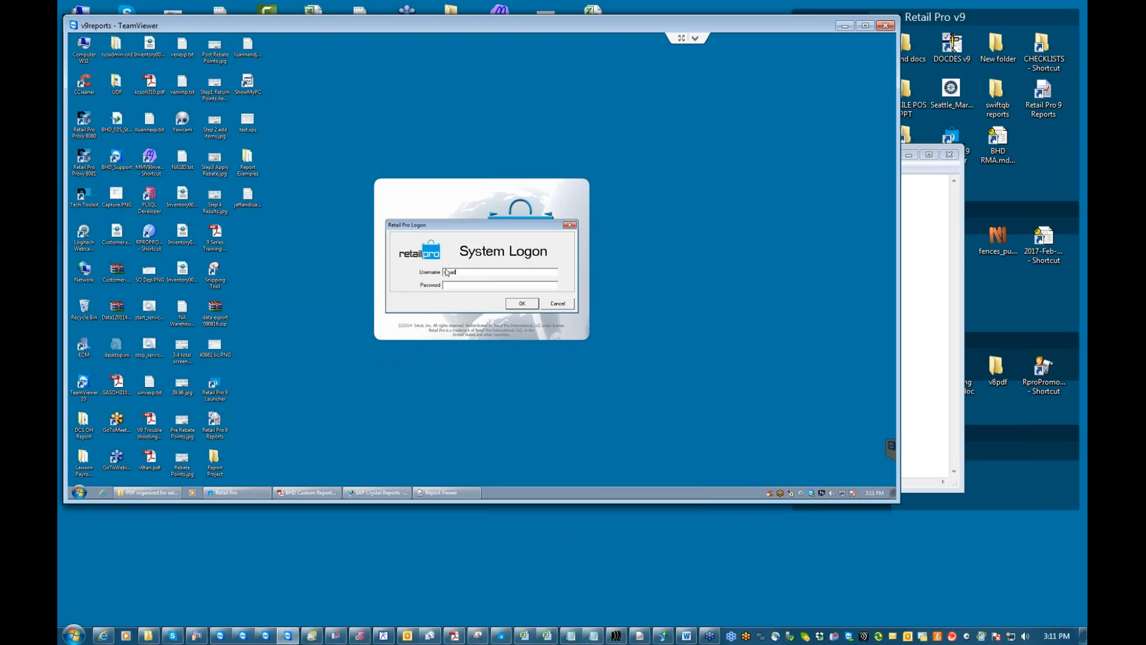
{"action": "type", "text": "sysadmin"}
{"action": "key", "text": "Return"}
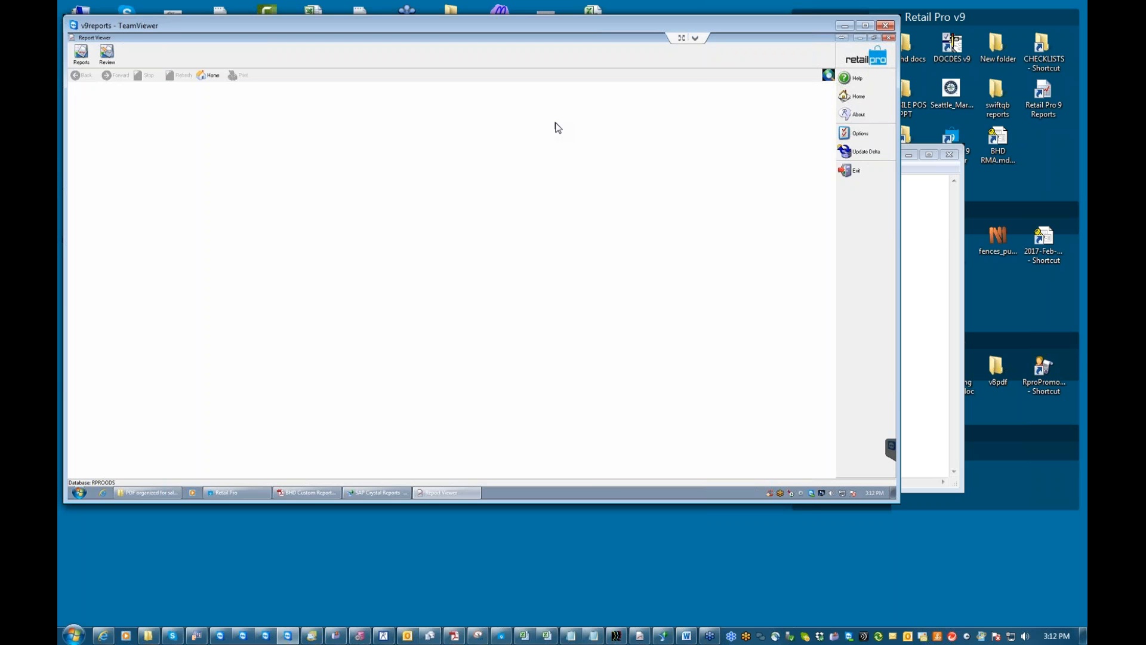
Open W/S Preferences from the Options menu.
{"action": "left_click", "coordinate": [864, 136]}
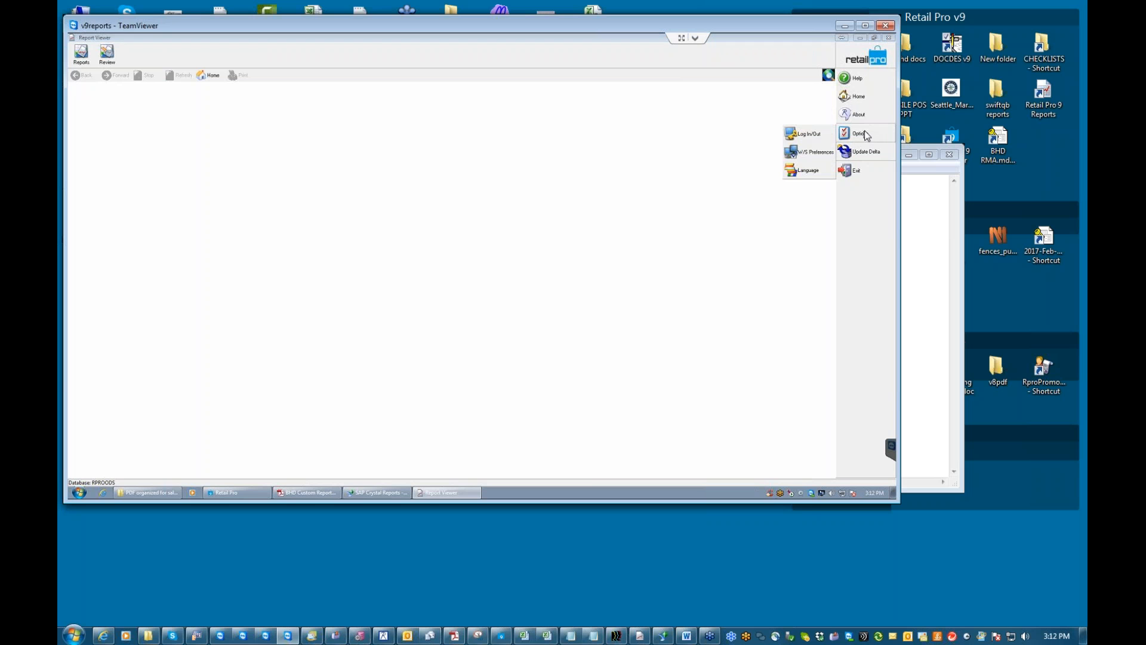
{"action": "left_click", "coordinate": [812, 153]}
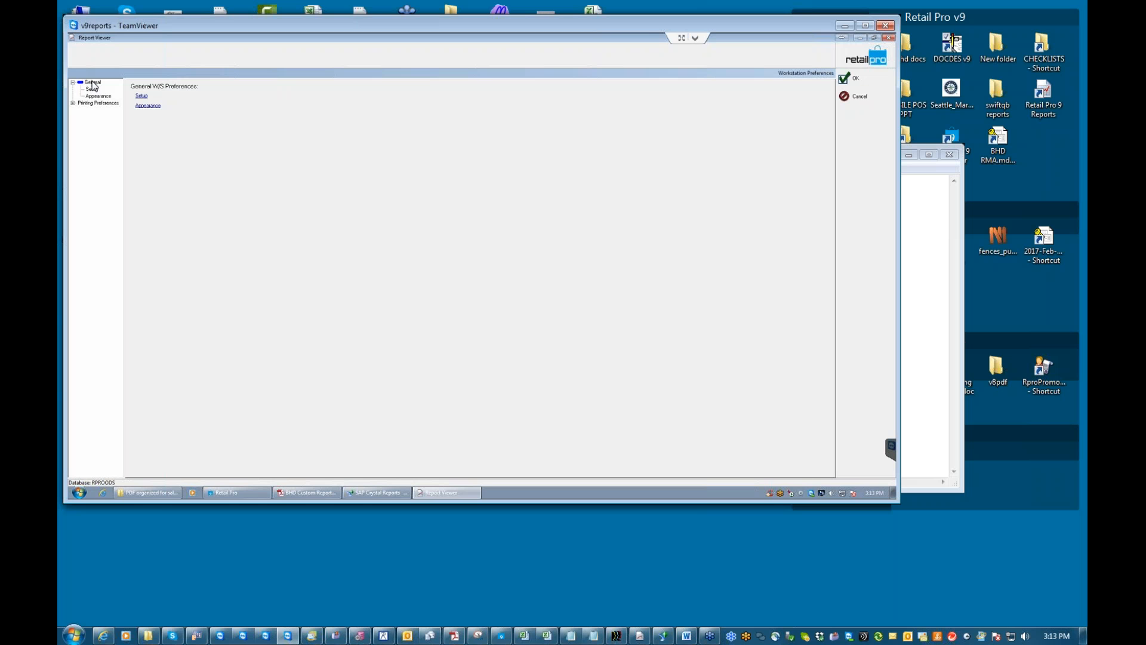
Set Display Report Filter to None under Appearance, then open the Printing preferences.
{"action": "left_click", "coordinate": [141, 97]}
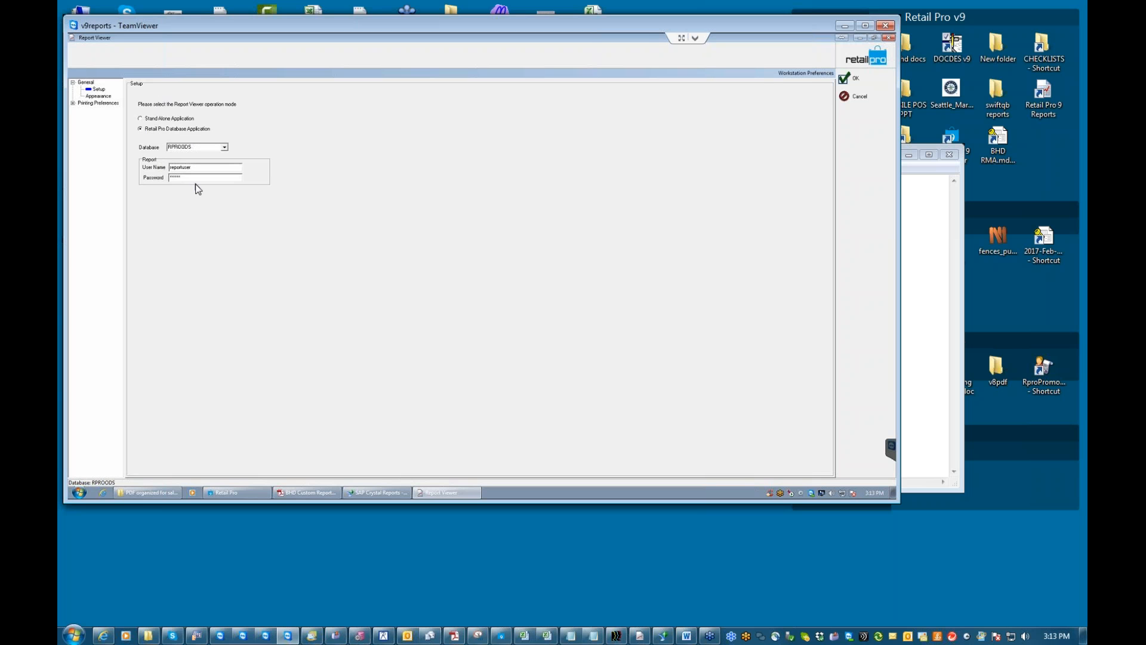
{"action": "left_click", "coordinate": [100, 97]}
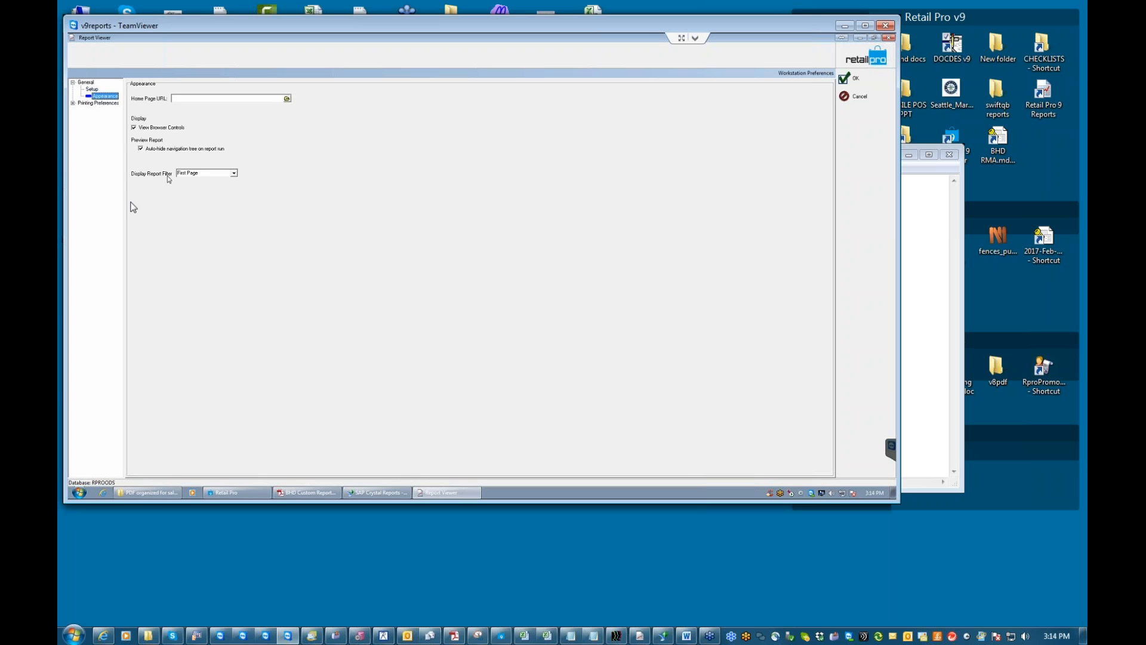
{"action": "left_click", "coordinate": [233, 173]}
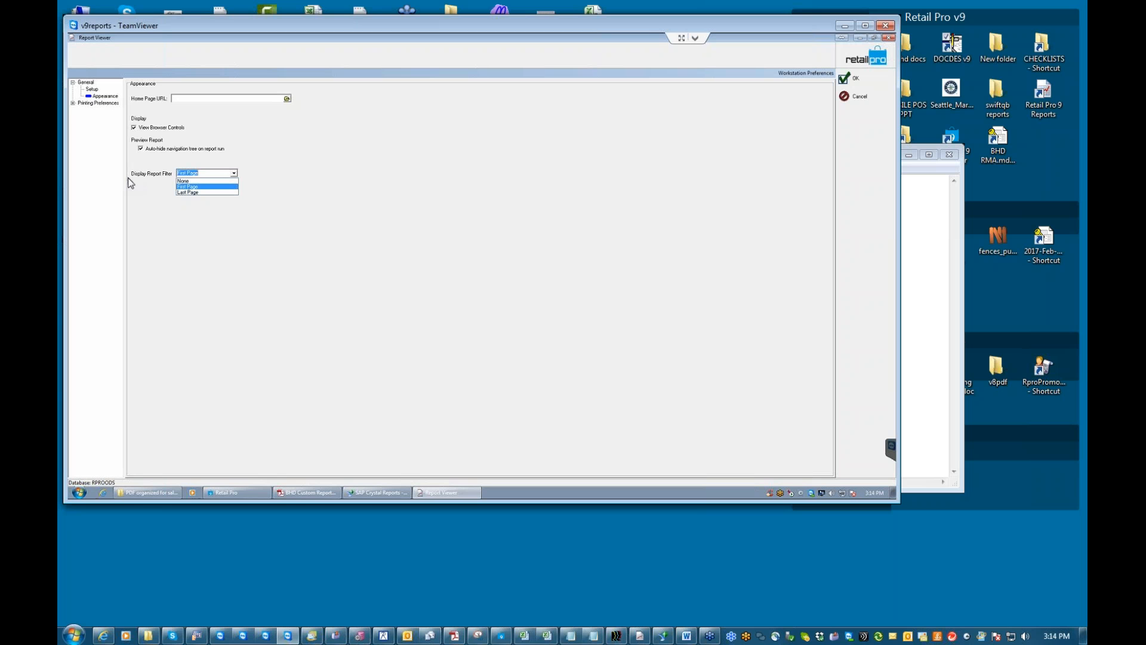
{"action": "left_click", "coordinate": [186, 181]}
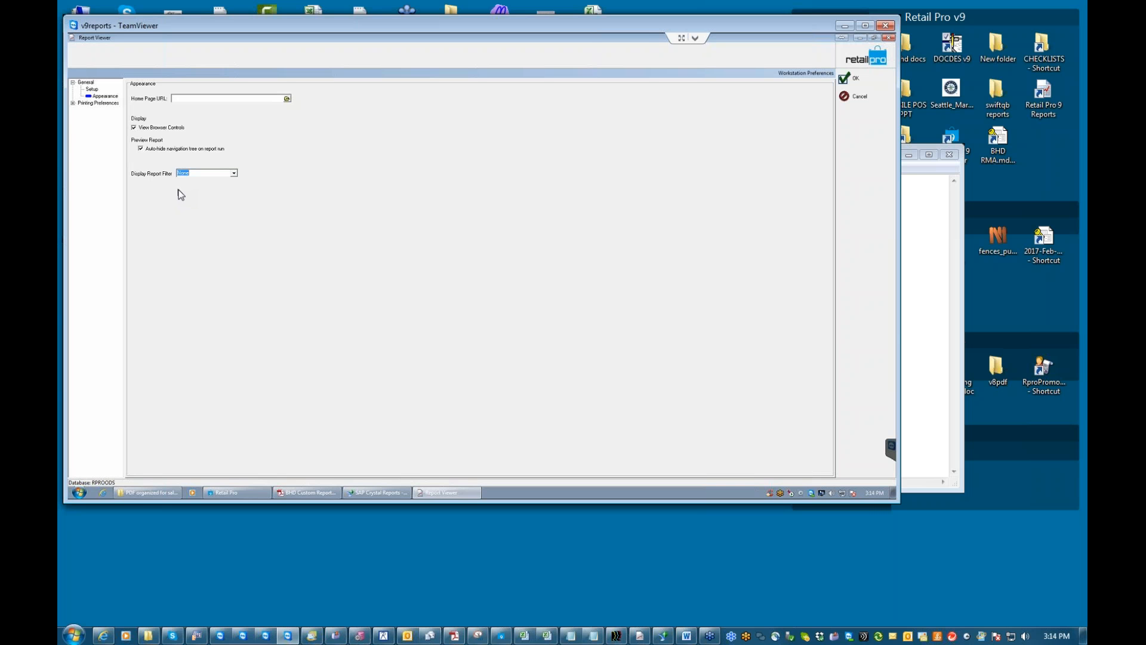
{"action": "left_click", "coordinate": [234, 174]}
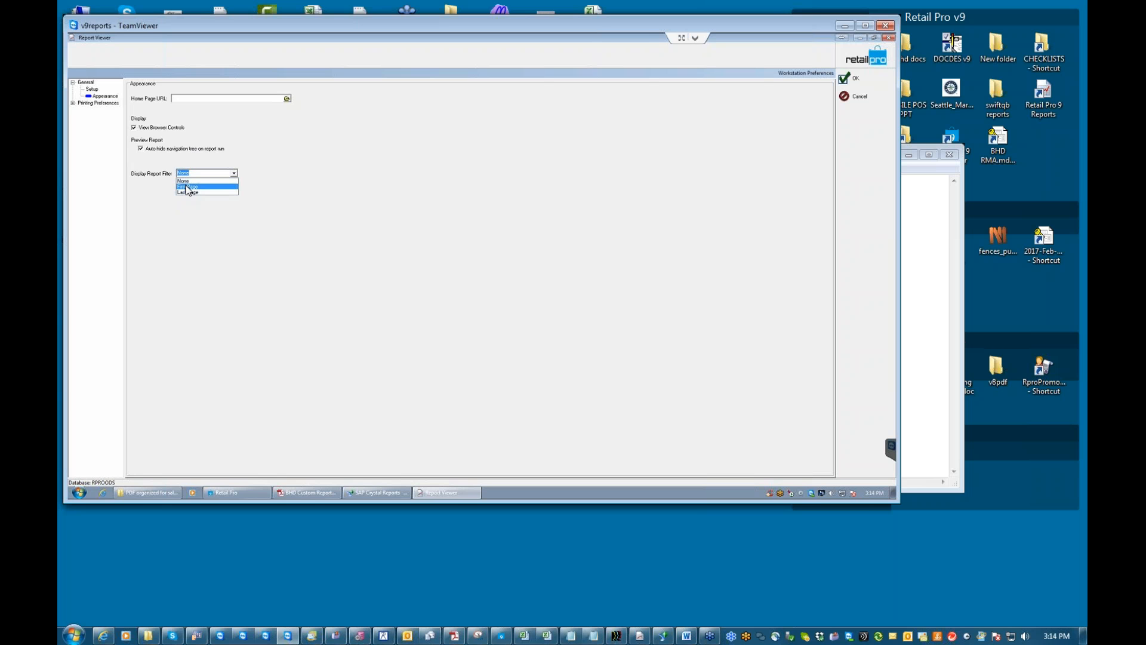
{"action": "left_click", "coordinate": [221, 200]}
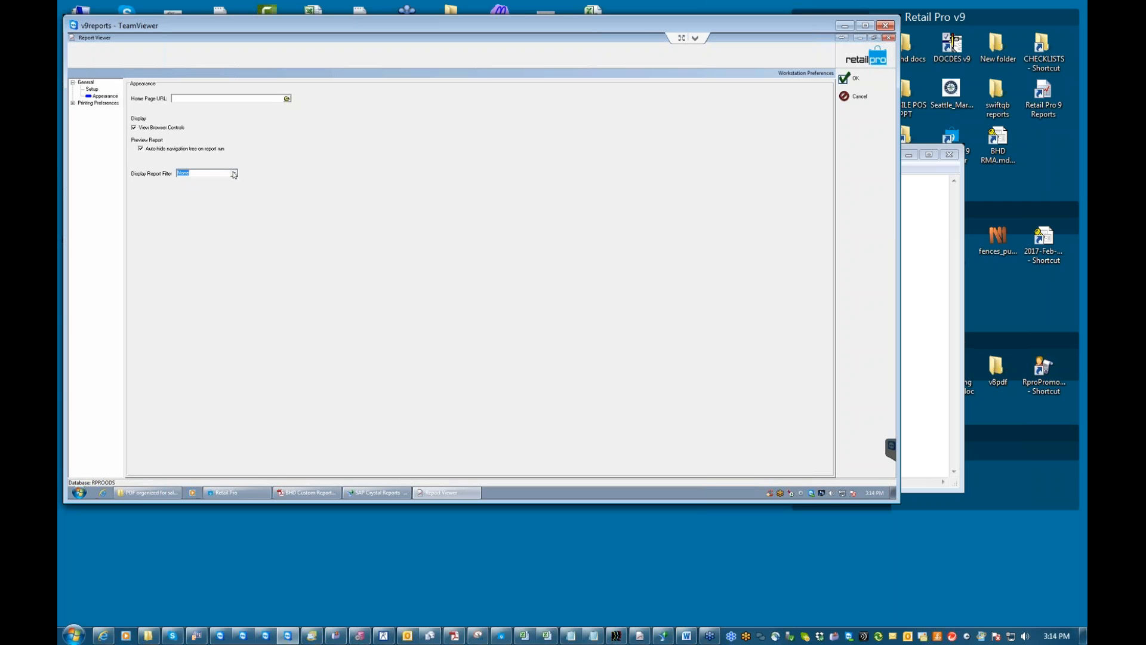
{"action": "left_click", "coordinate": [72, 104]}
{"action": "left_click", "coordinate": [97, 111]}
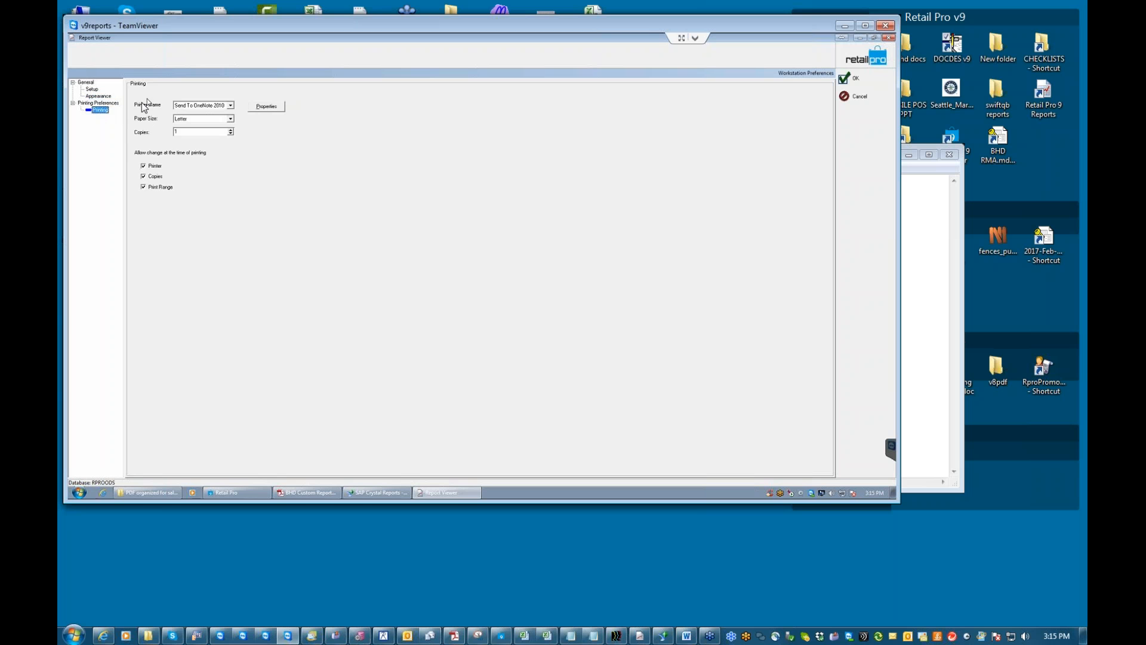
Choose HP LaserJet P3011/P3015 as the printer and toggle the Print Range checkbox.
{"action": "left_click", "coordinate": [231, 106]}
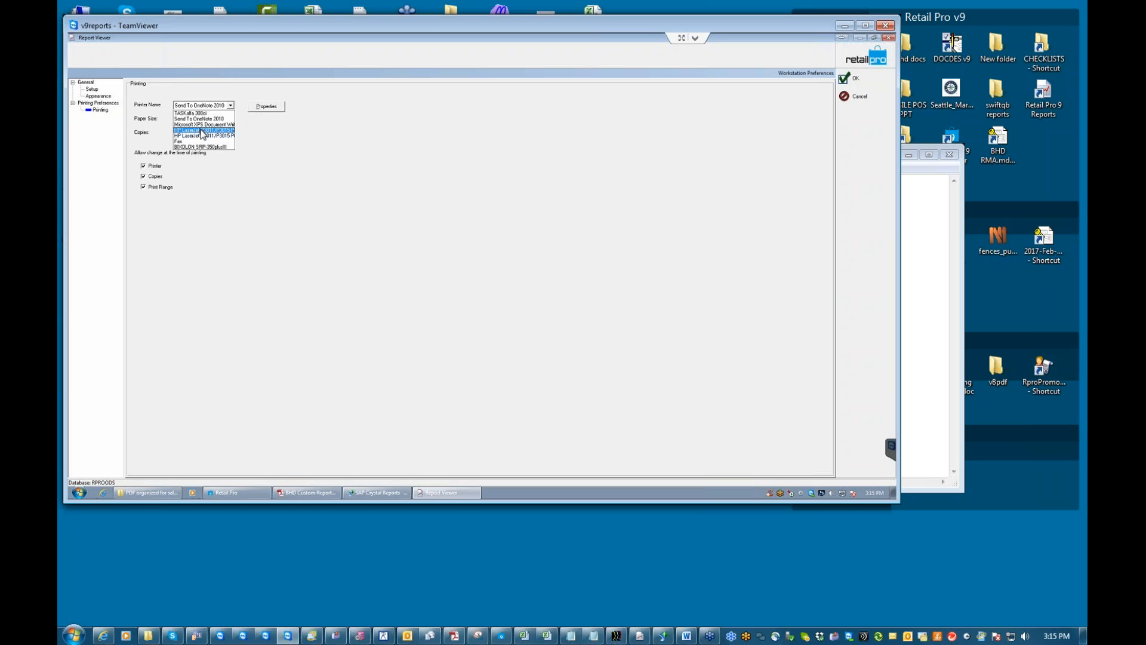
{"action": "left_click", "coordinate": [202, 130]}
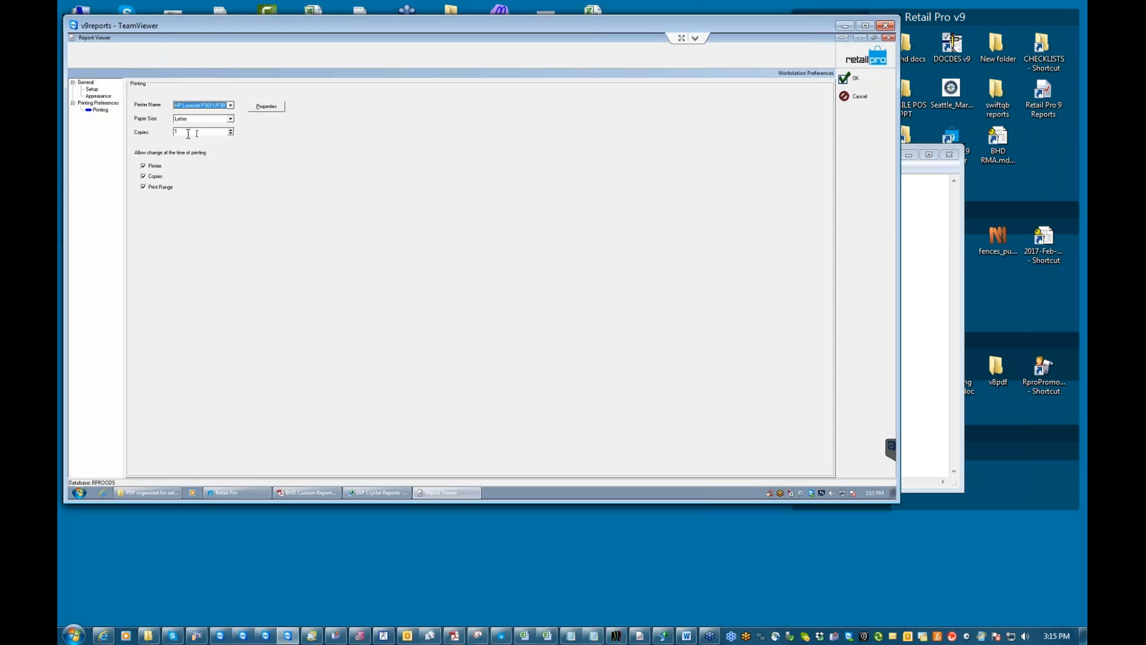
{"action": "left_click", "coordinate": [145, 189]}
Save the preferences, view the Audit: User Account report details, then show all Audit report links.
{"action": "left_click", "coordinate": [846, 80]}
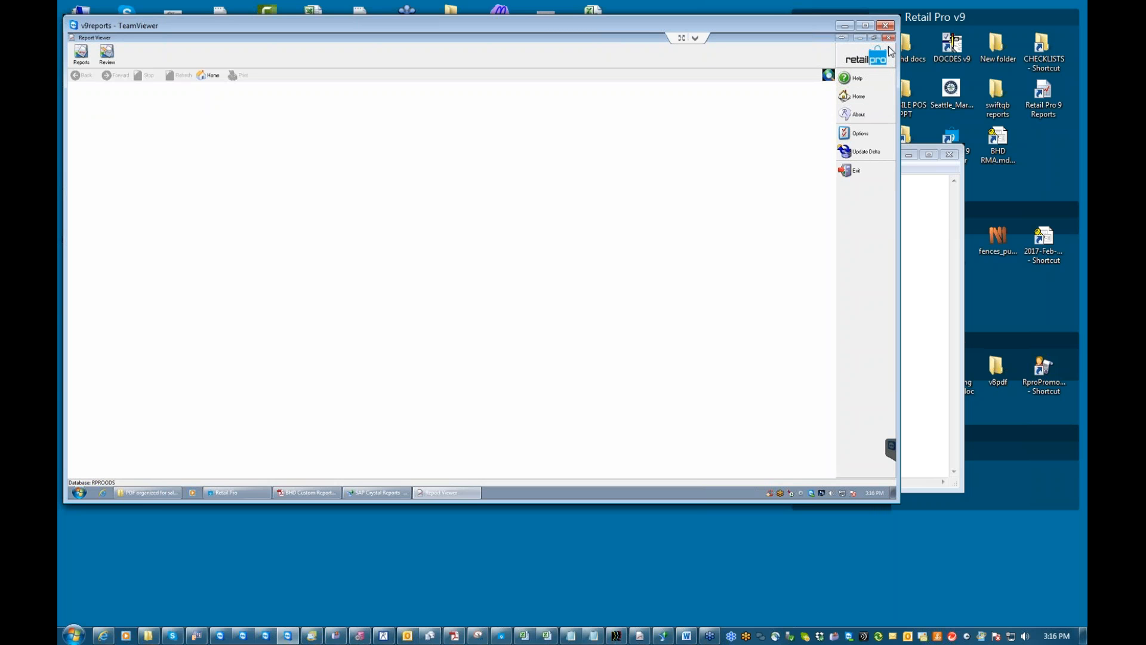
{"action": "left_click", "coordinate": [81, 59]}
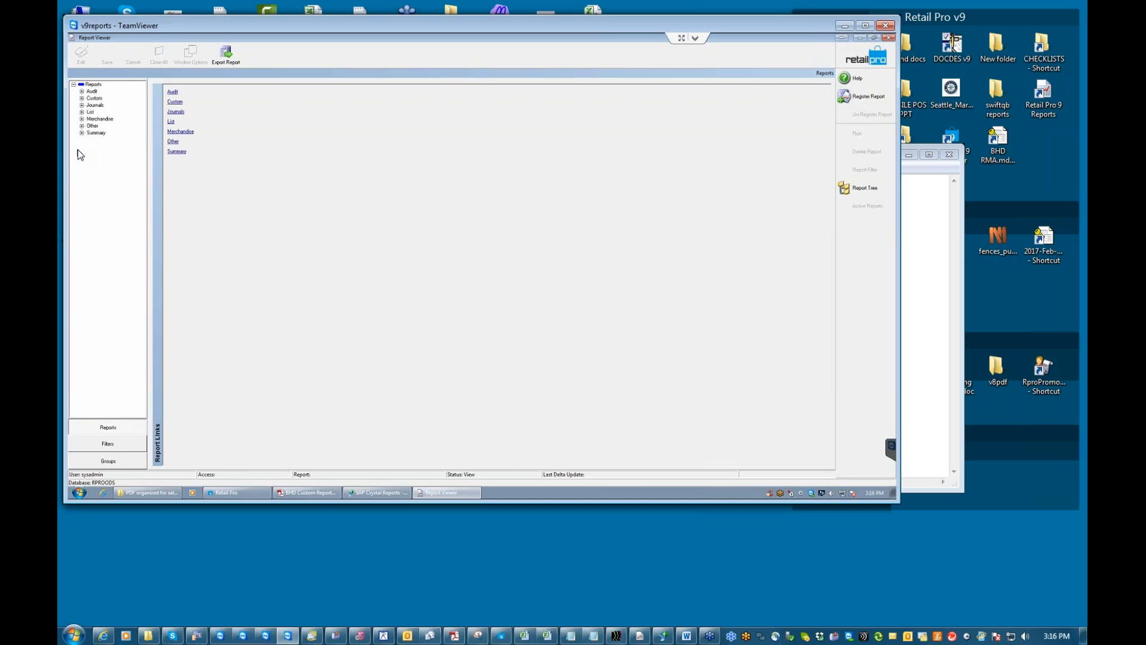
{"action": "left_click", "coordinate": [82, 92]}
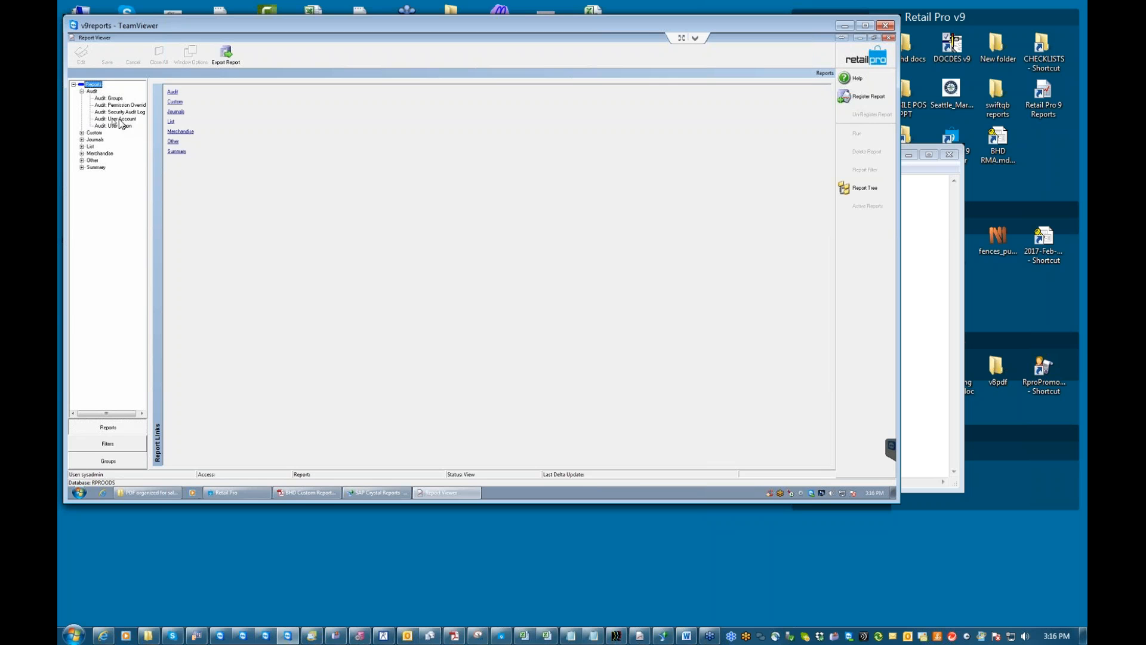
{"action": "left_click", "coordinate": [123, 119]}
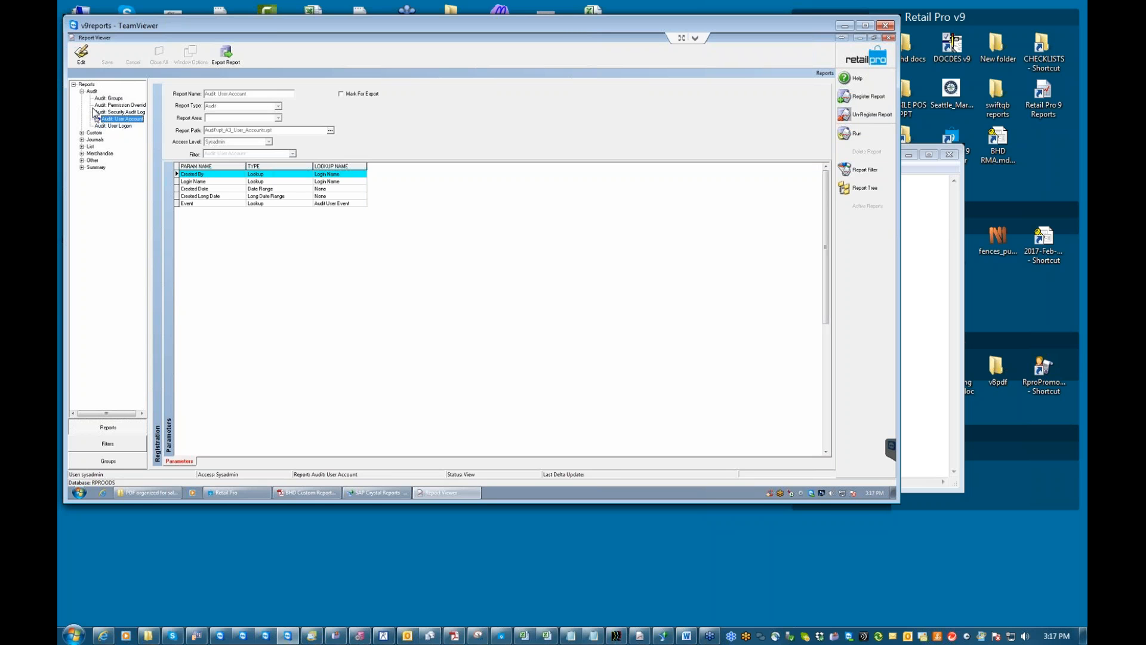
{"action": "left_click", "coordinate": [82, 91]}
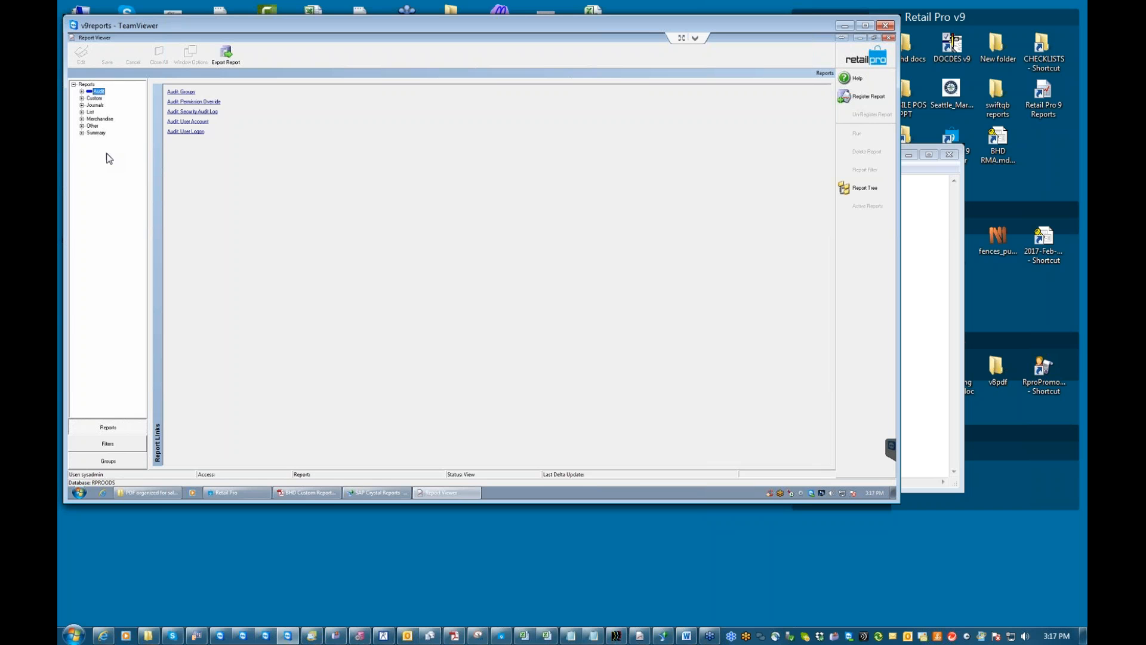
Browse the Journals, List, Merchandise and Summary categories, then expand List to show its reports.
{"action": "left_click", "coordinate": [95, 105]}
{"action": "left_click", "coordinate": [90, 112]}
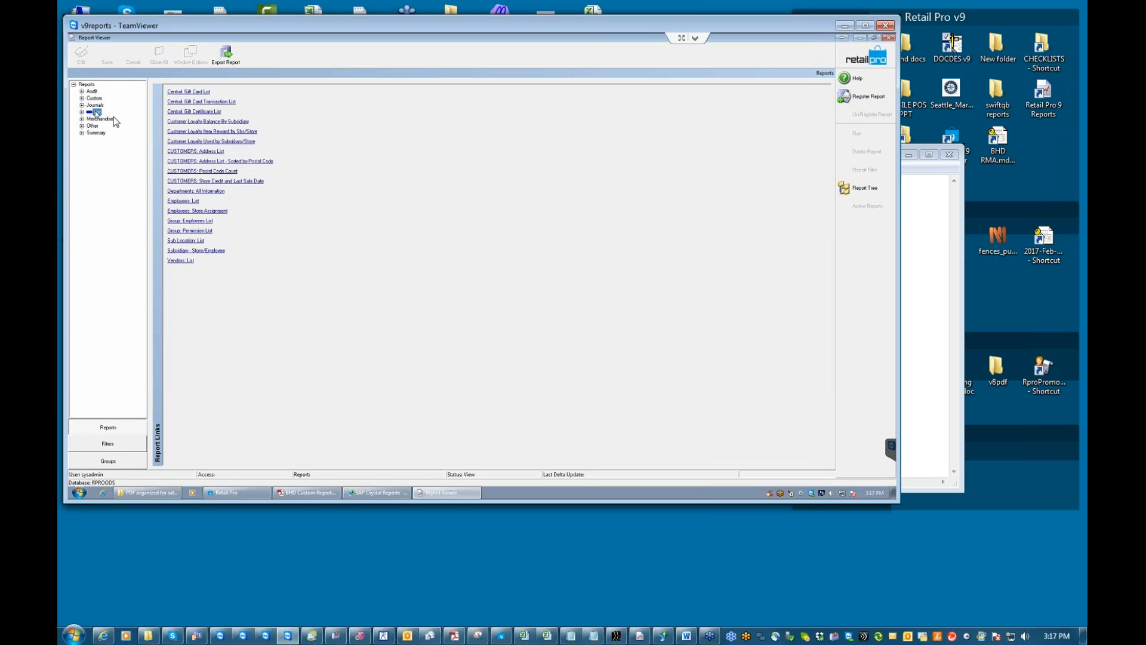
{"action": "left_click", "coordinate": [100, 119]}
{"action": "left_click", "coordinate": [99, 133]}
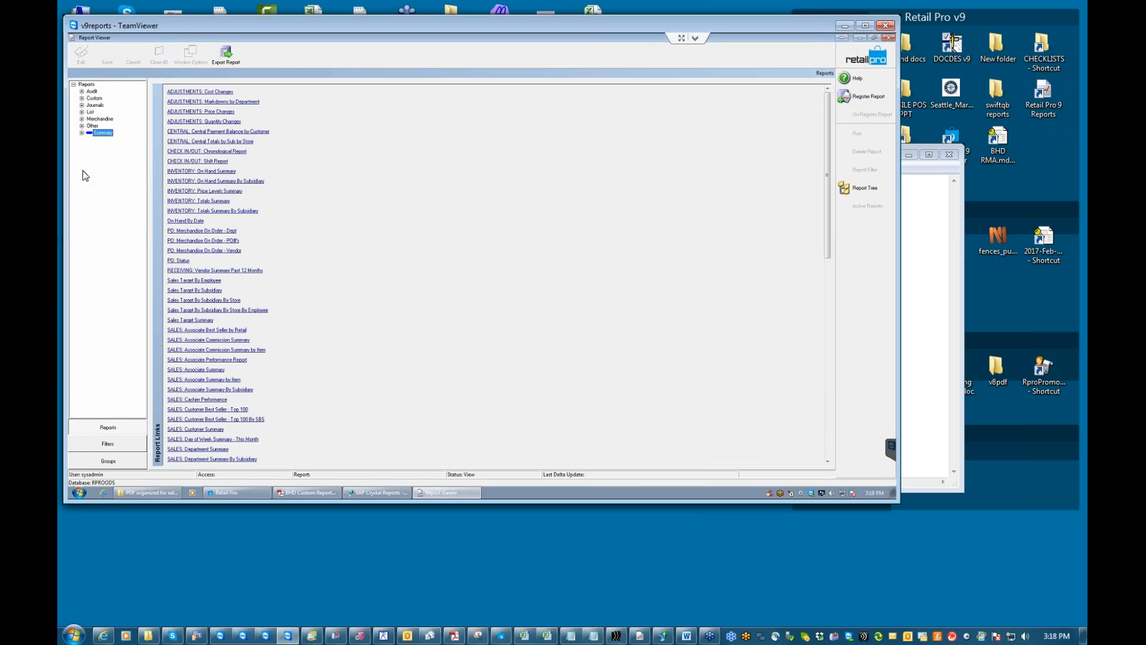
{"action": "left_click", "coordinate": [82, 112]}
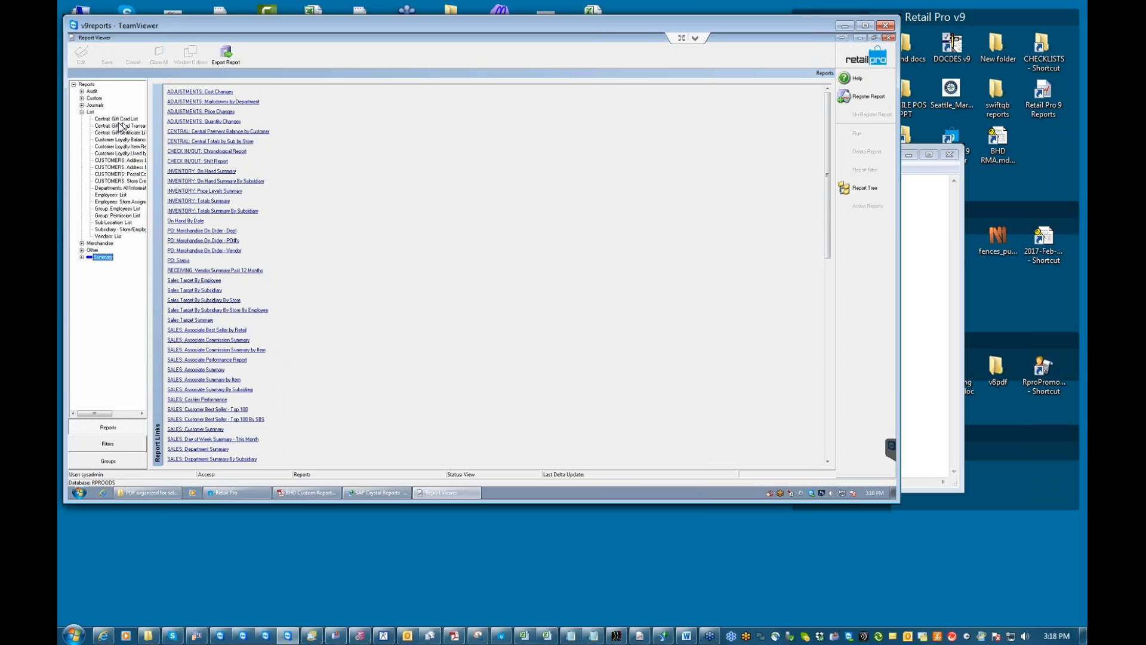
{"action": "left_click", "coordinate": [96, 112]}
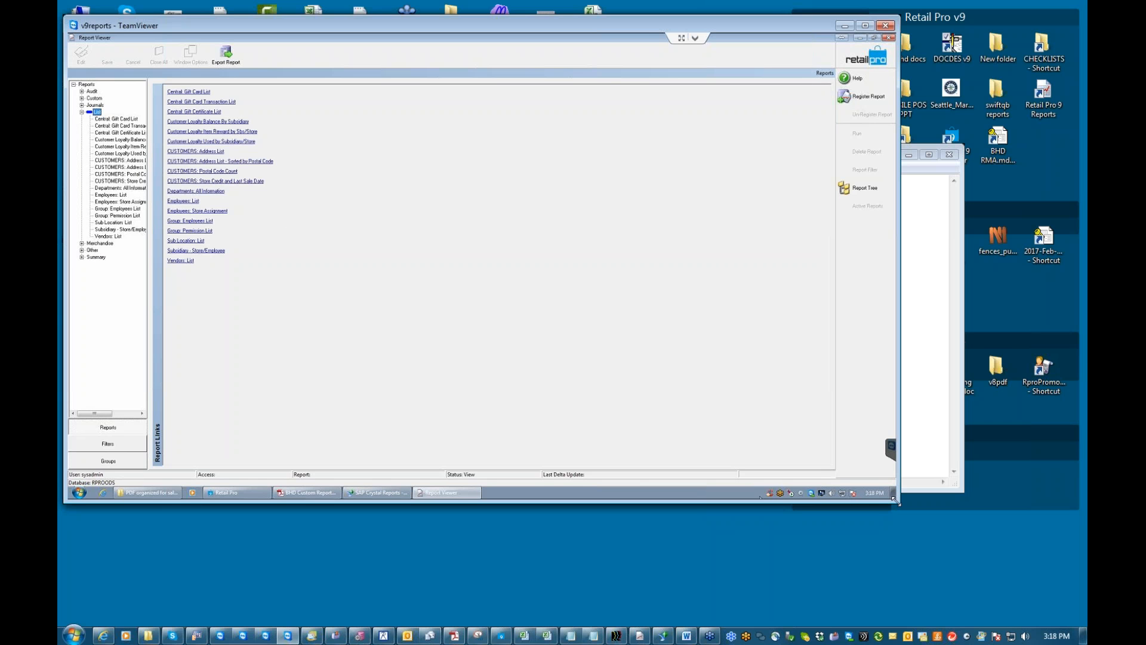
{"action": "left_click_drag", "start_coordinate": [895, 503], "coordinate": [1075, 621]}
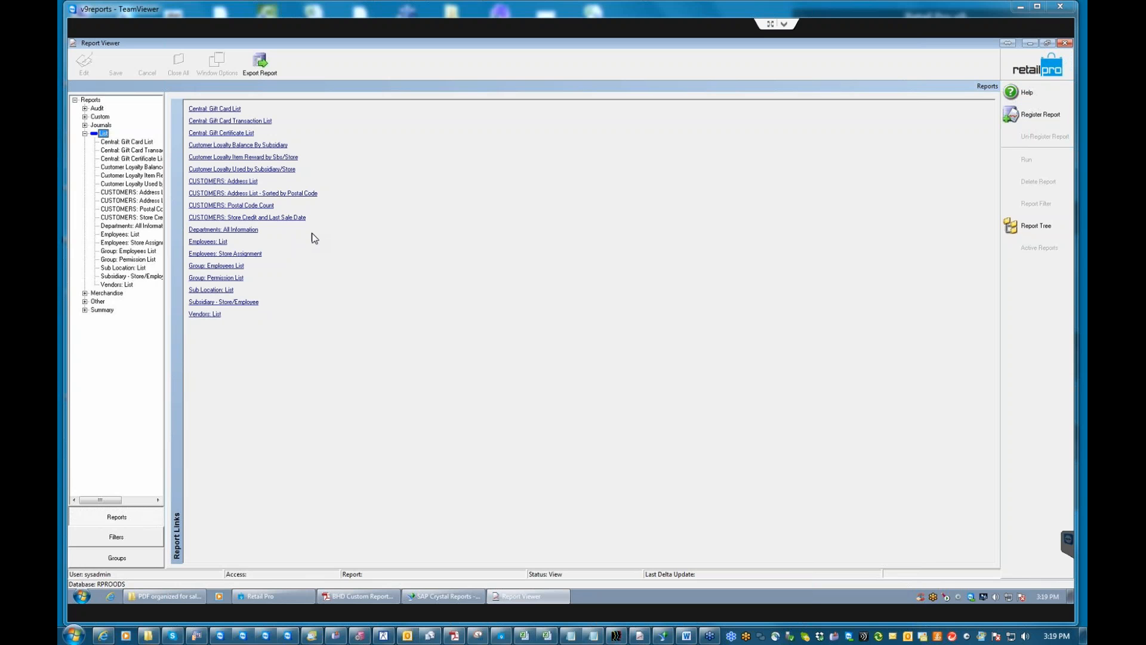
{"action": "left_click", "coordinate": [114, 235]}
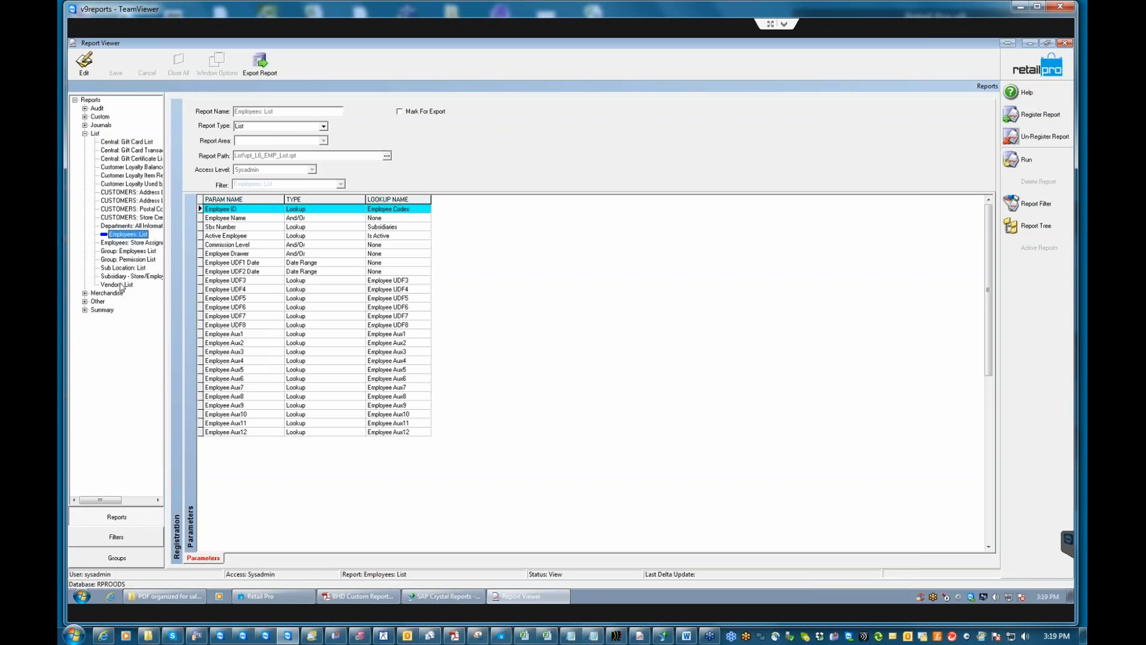
Select the Vendors: List report, run it, and accept its criteria.
{"action": "left_click", "coordinate": [123, 284]}
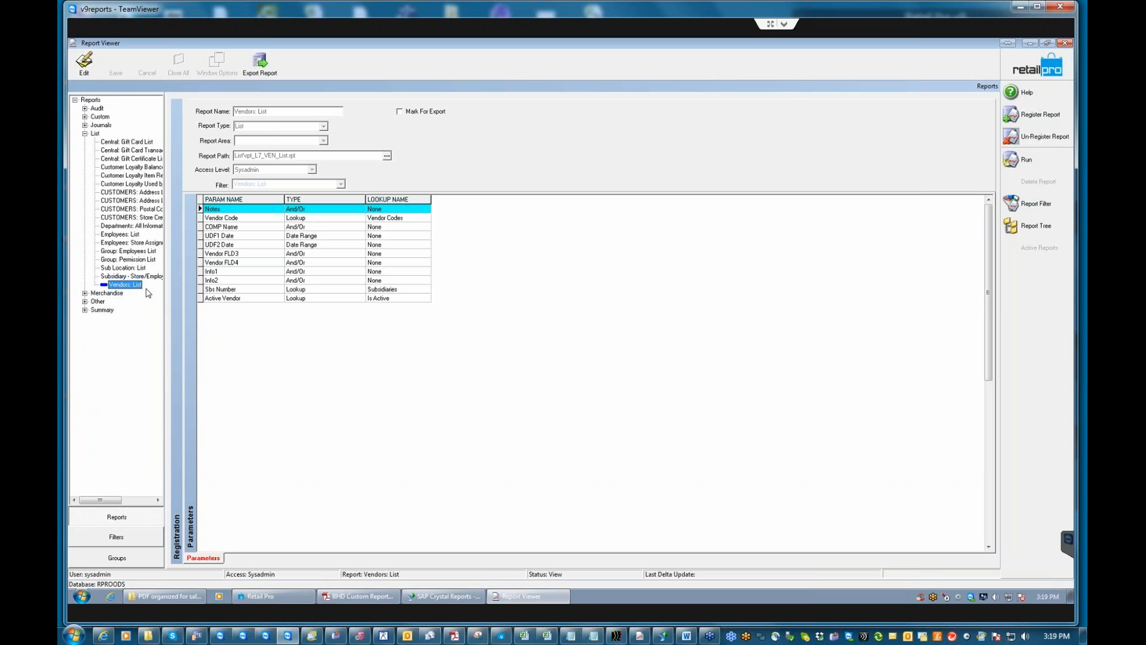
{"action": "left_click", "coordinate": [1026, 162]}
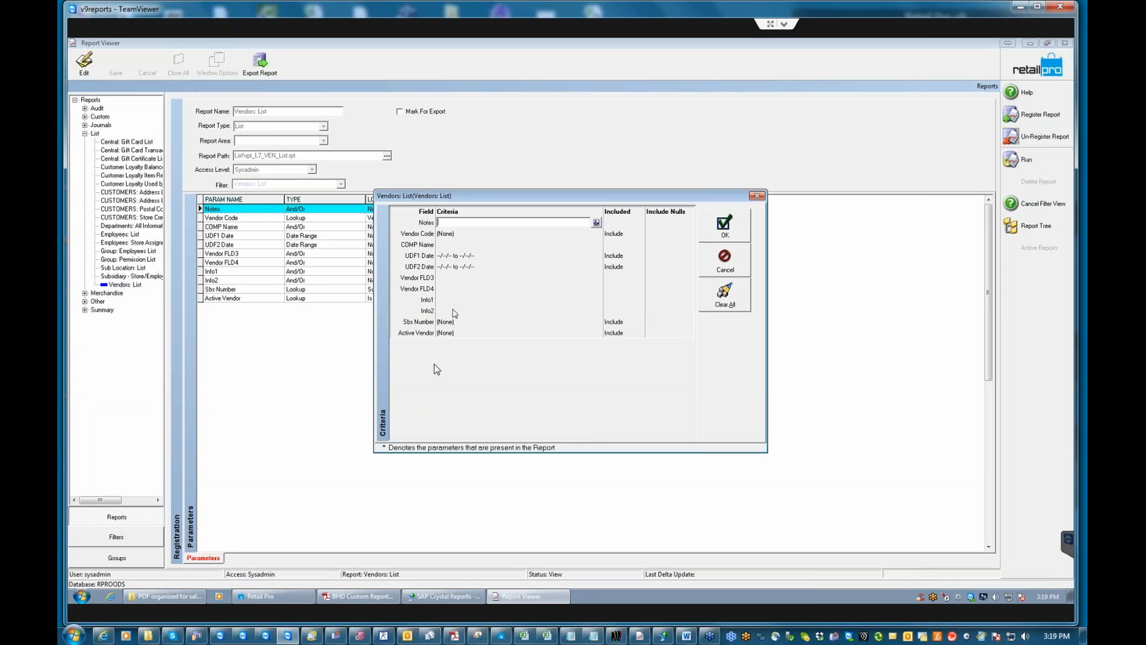
{"action": "left_click", "coordinate": [724, 227]}
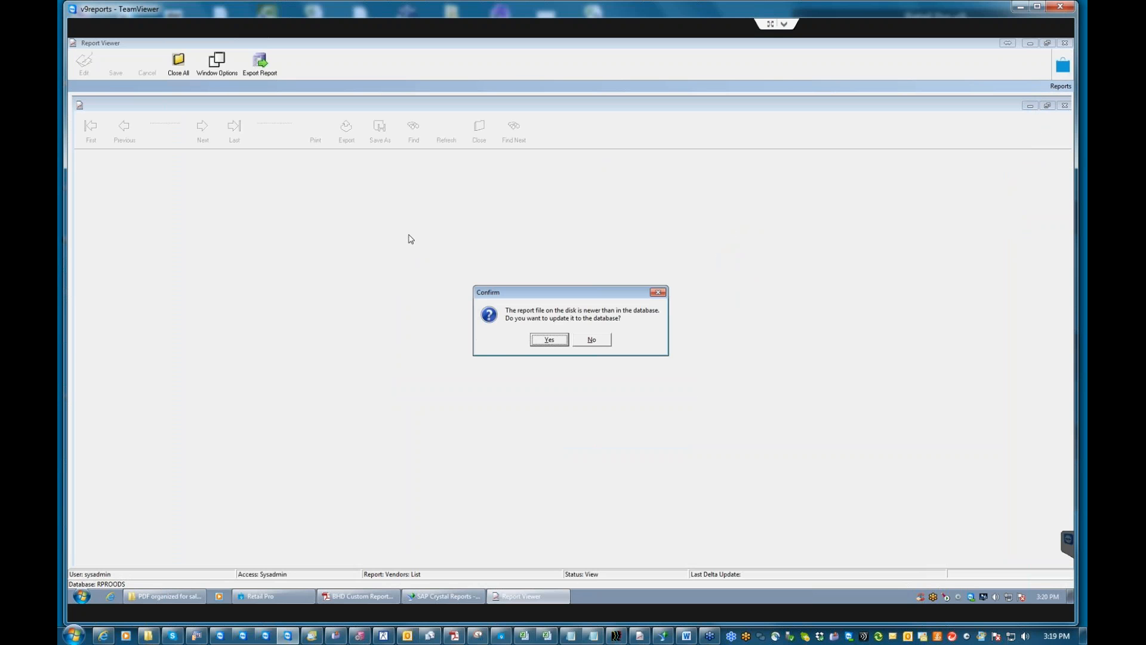
Confirm the database update to generate Vendors: List, then bring up its print options.
{"action": "left_click", "coordinate": [551, 340]}
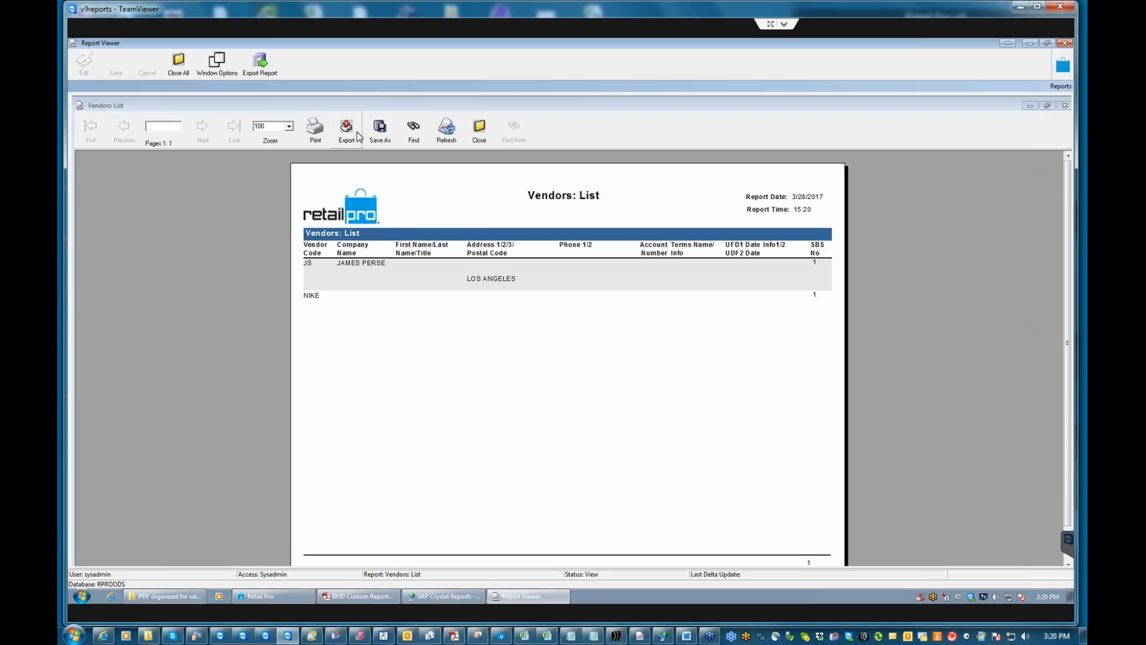
{"action": "left_click", "coordinate": [315, 133]}
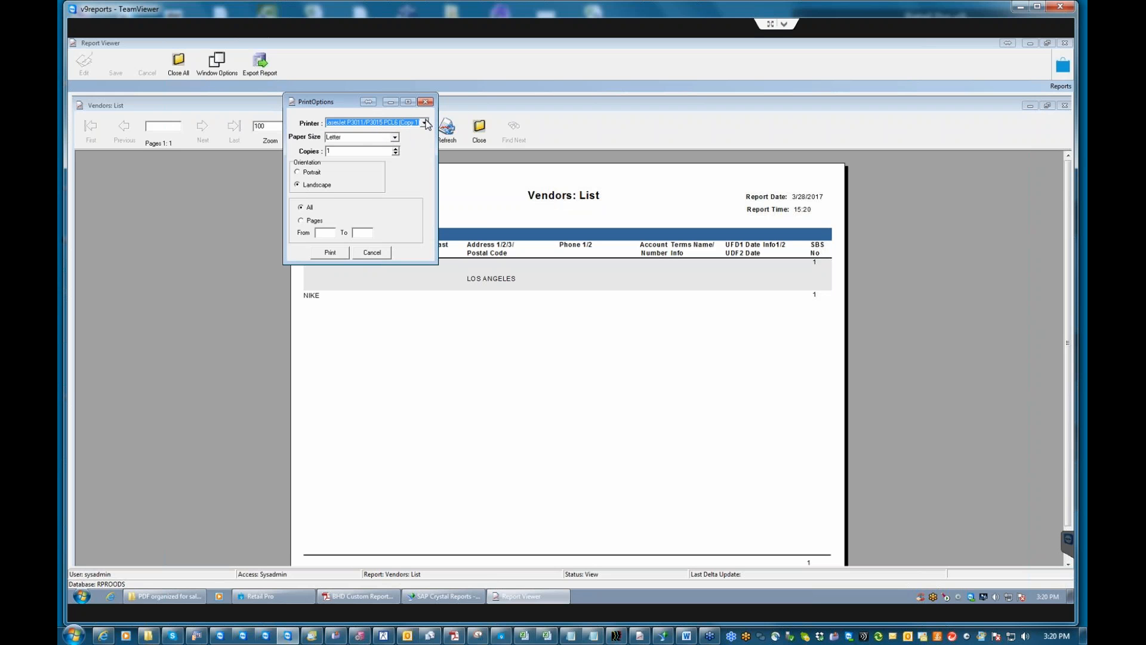
Try the Pages print range and cancel, then browse export formats and cancel the Export dialog.
{"action": "left_click", "coordinate": [300, 221]}
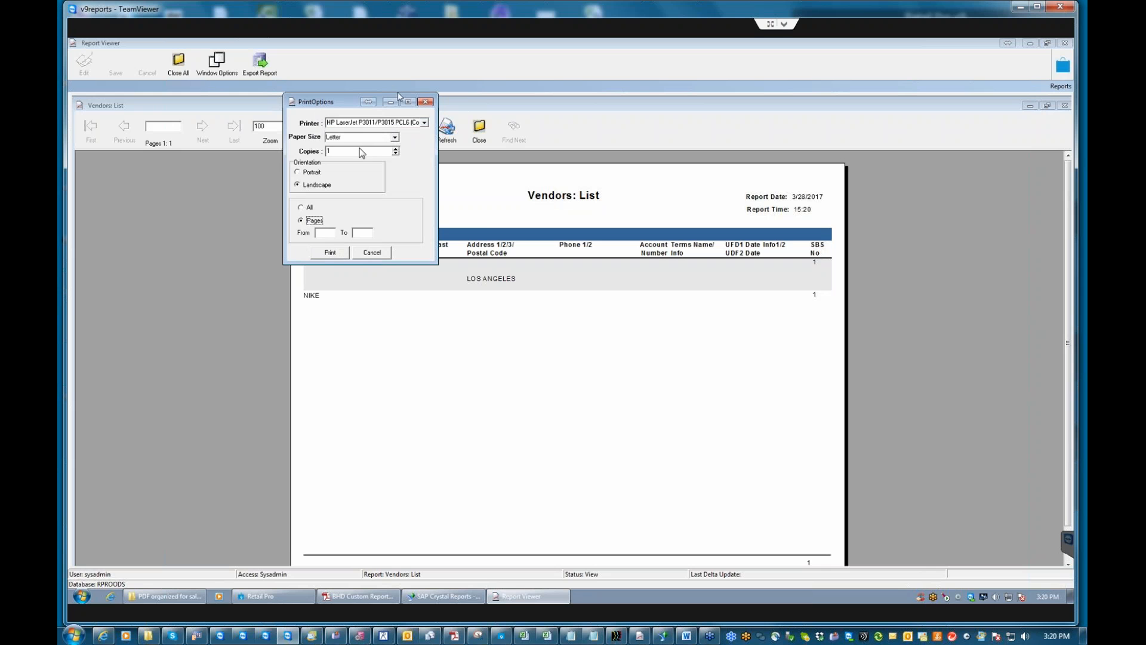
{"action": "left_click", "coordinate": [374, 253]}
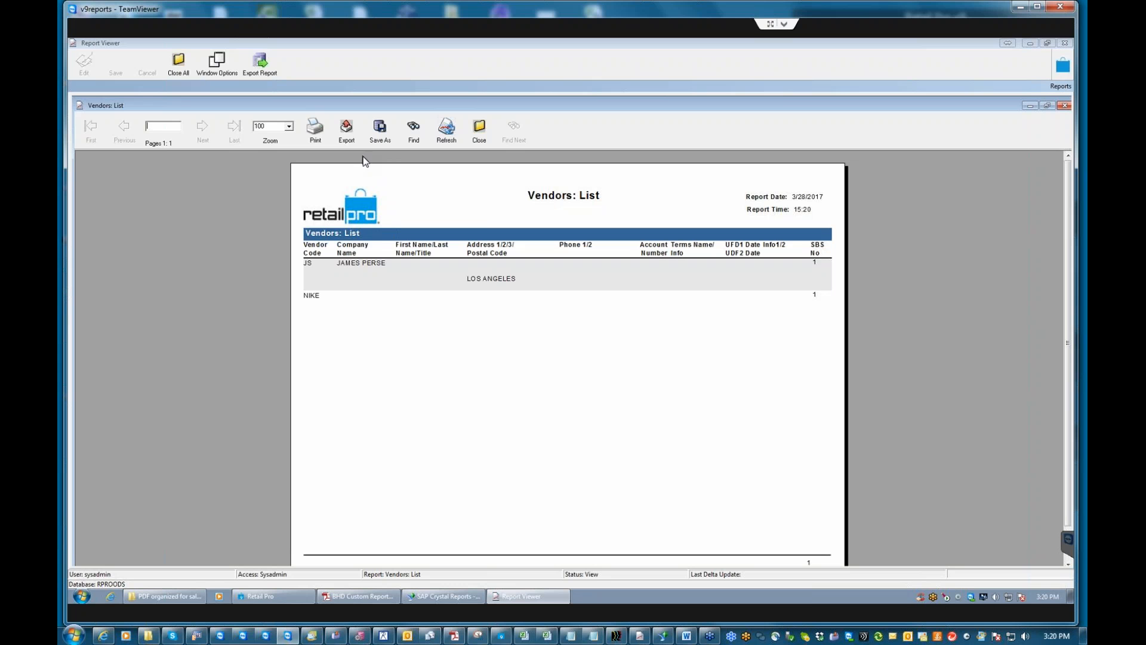
{"action": "left_click", "coordinate": [346, 128]}
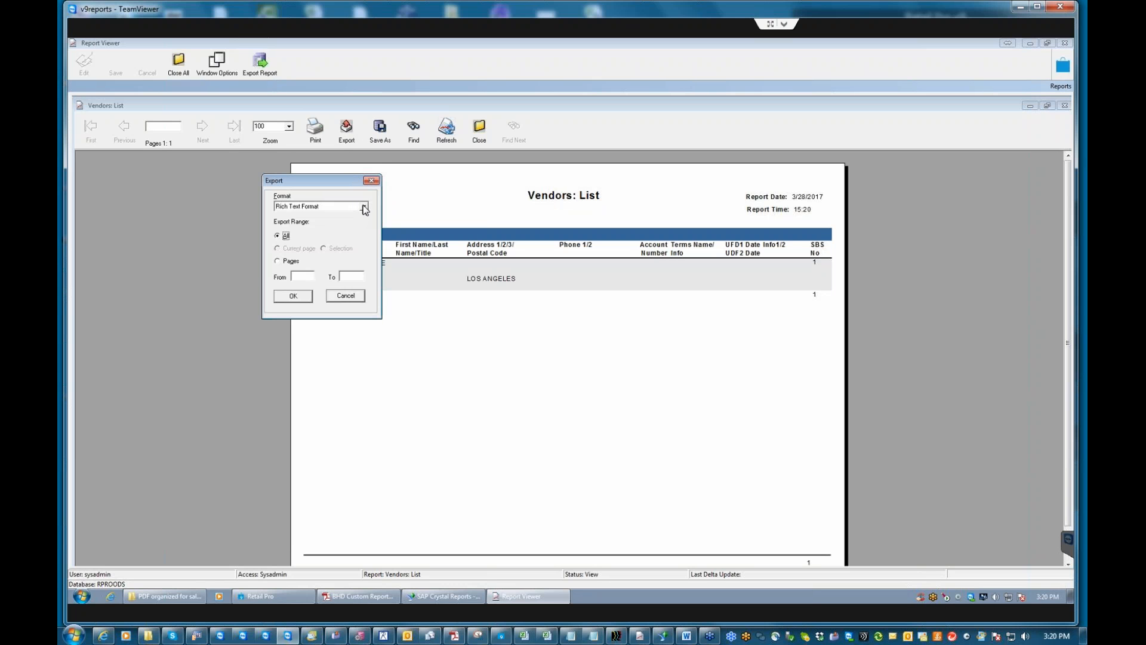
{"action": "left_click", "coordinate": [364, 208]}
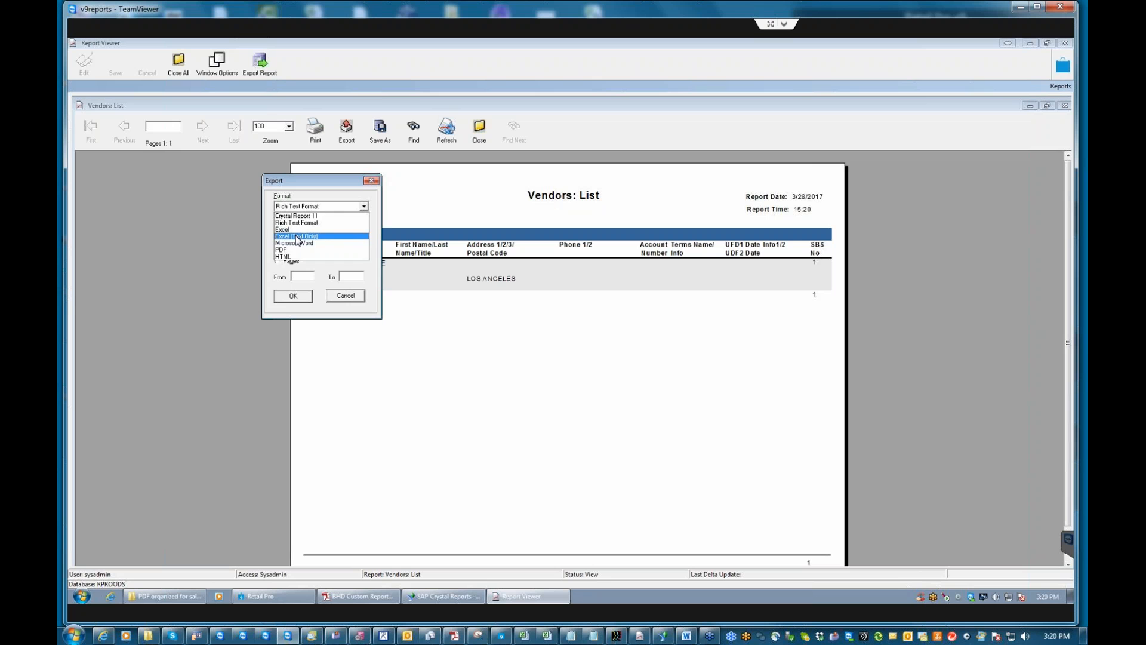
{"action": "left_click", "coordinate": [346, 296]}
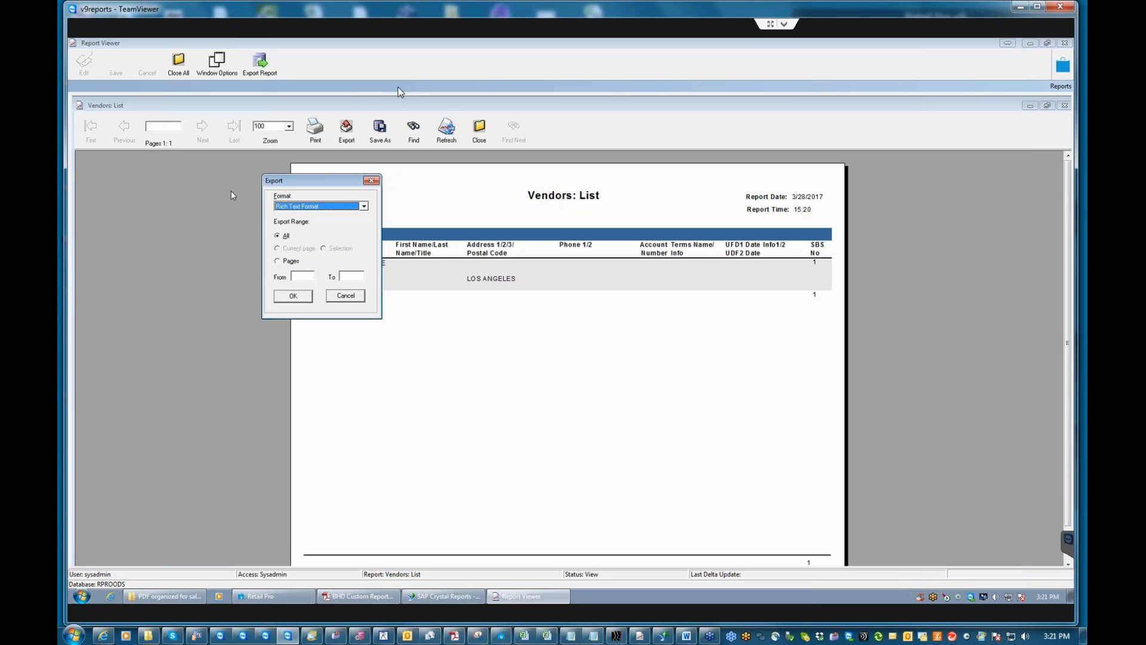
{"action": "left_click", "coordinate": [347, 296]}
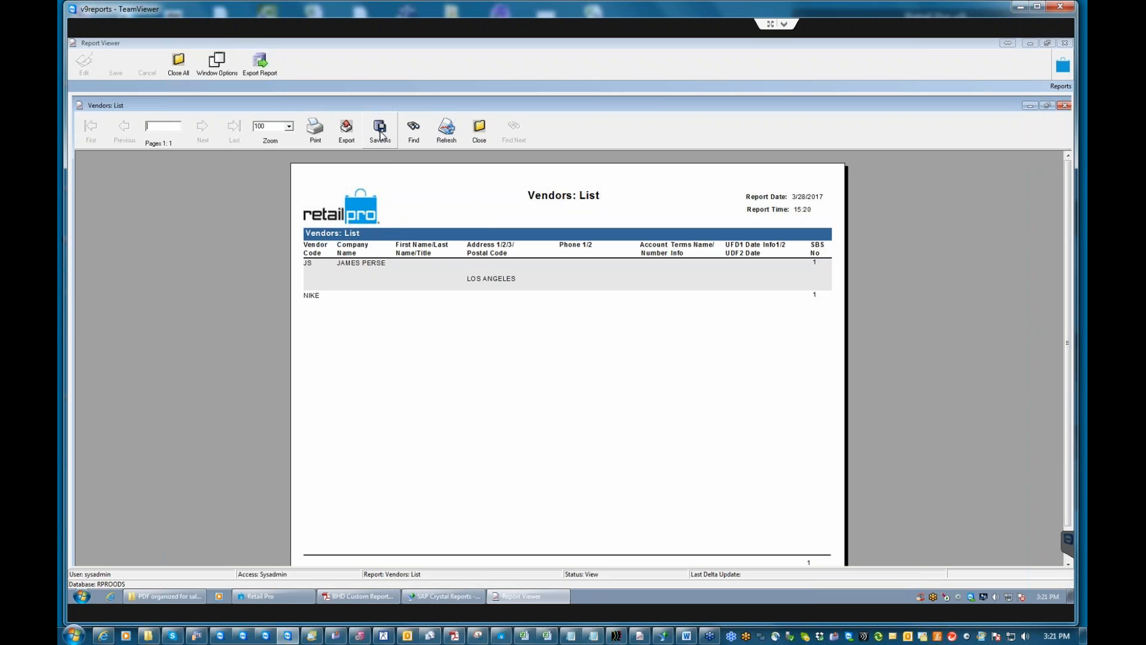
{"action": "left_click", "coordinate": [413, 128]}
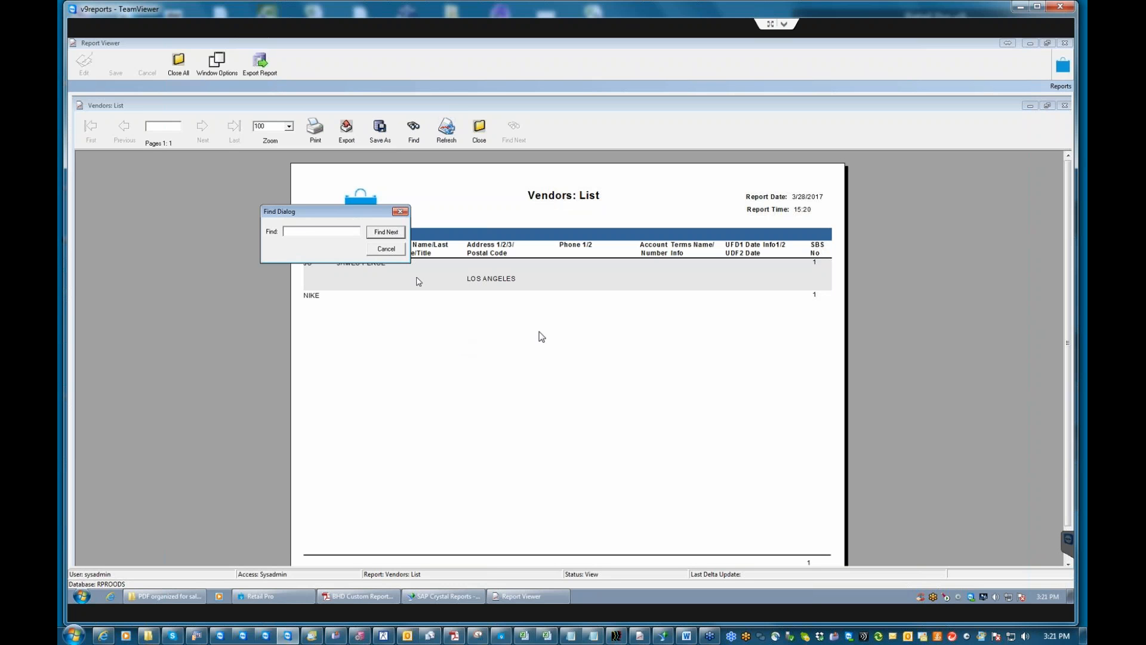
{"action": "left_click", "coordinate": [400, 212]}
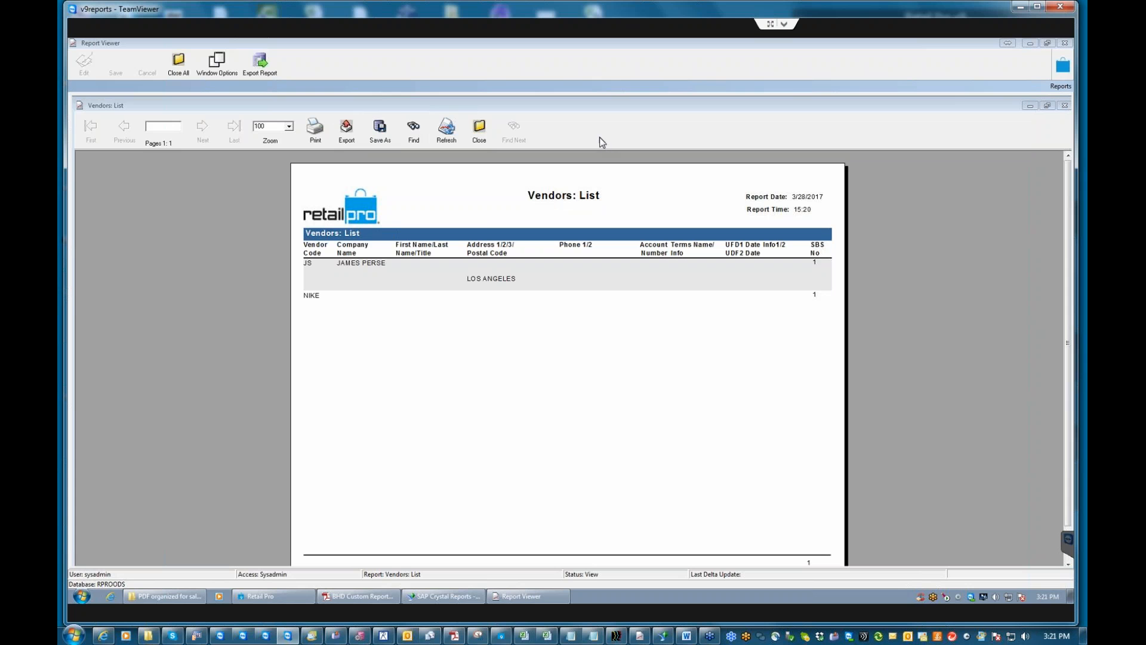
{"action": "left_click", "coordinate": [481, 133]}
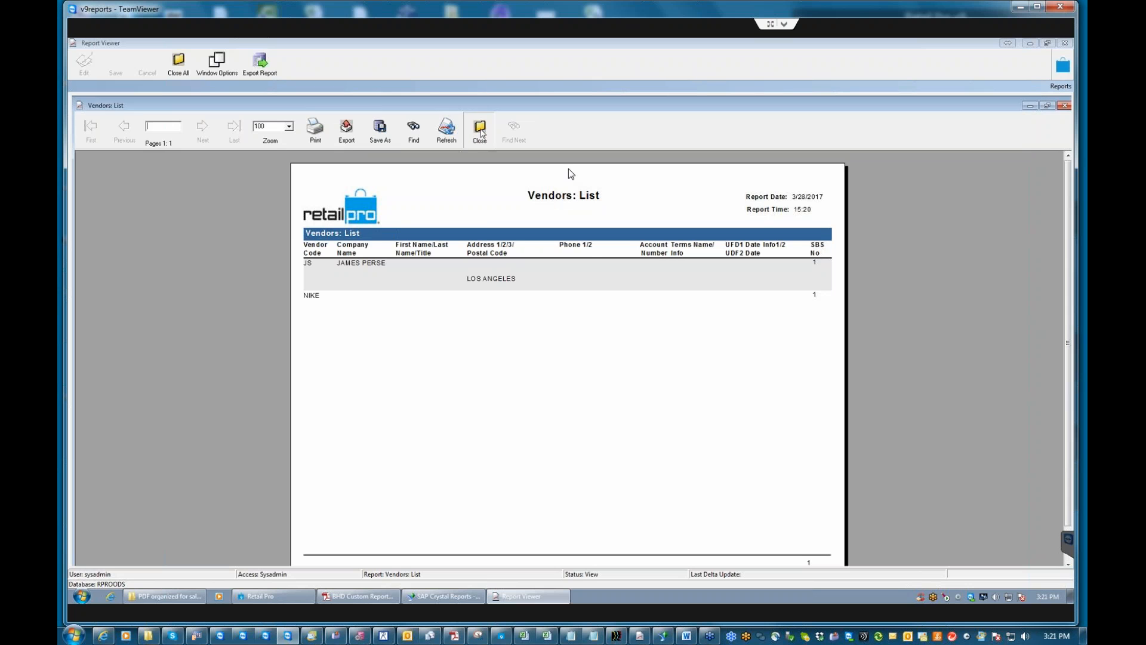
{"action": "left_click", "coordinate": [545, 339]}
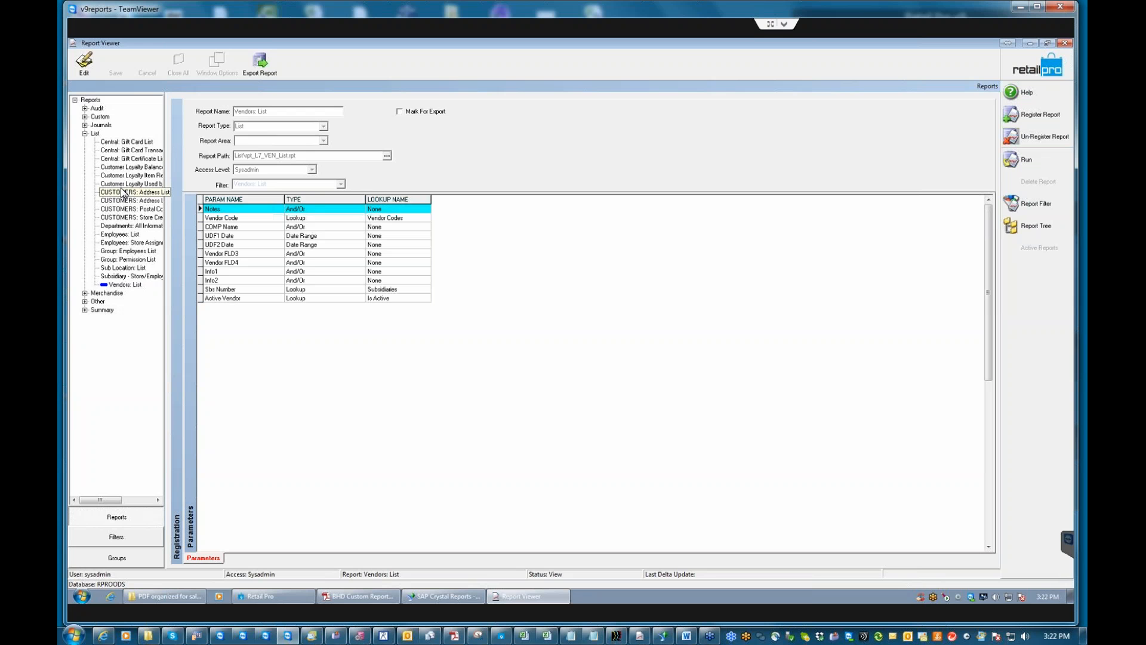
Collapse the List node to show links from Central: Gift Card List through Vendors: List.
{"action": "left_click", "coordinate": [84, 134]}
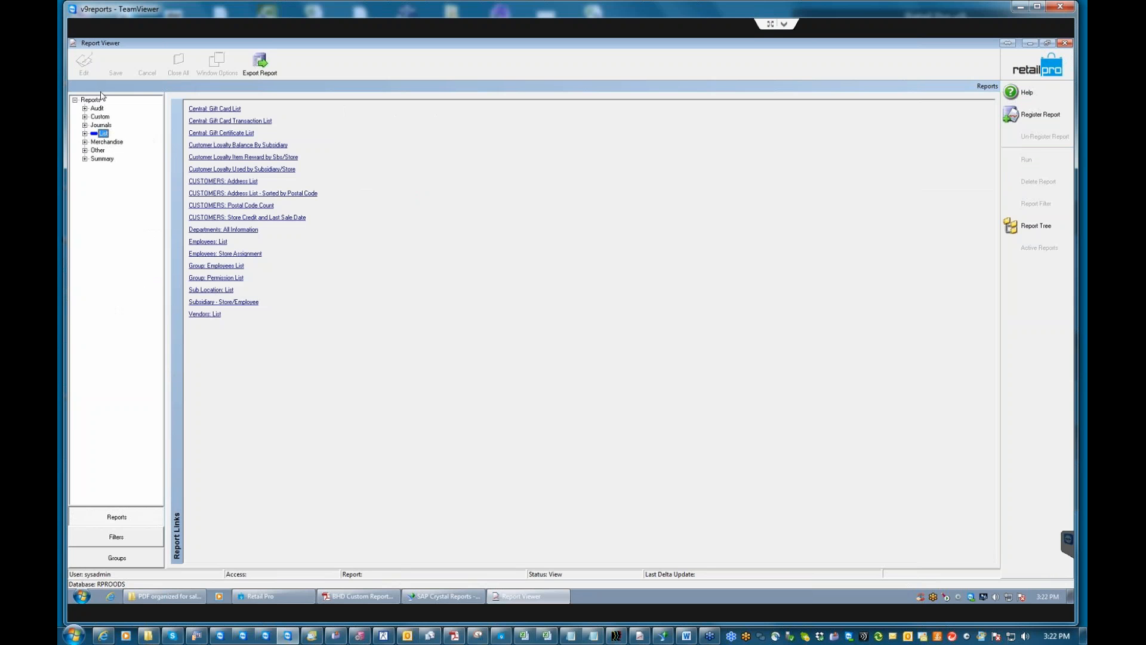
Expand Summary to list Adjustments: Cost Changes through Sales: Department Summary By Subsidiary, and widen the tree pane.
{"action": "left_click", "coordinate": [85, 159]}
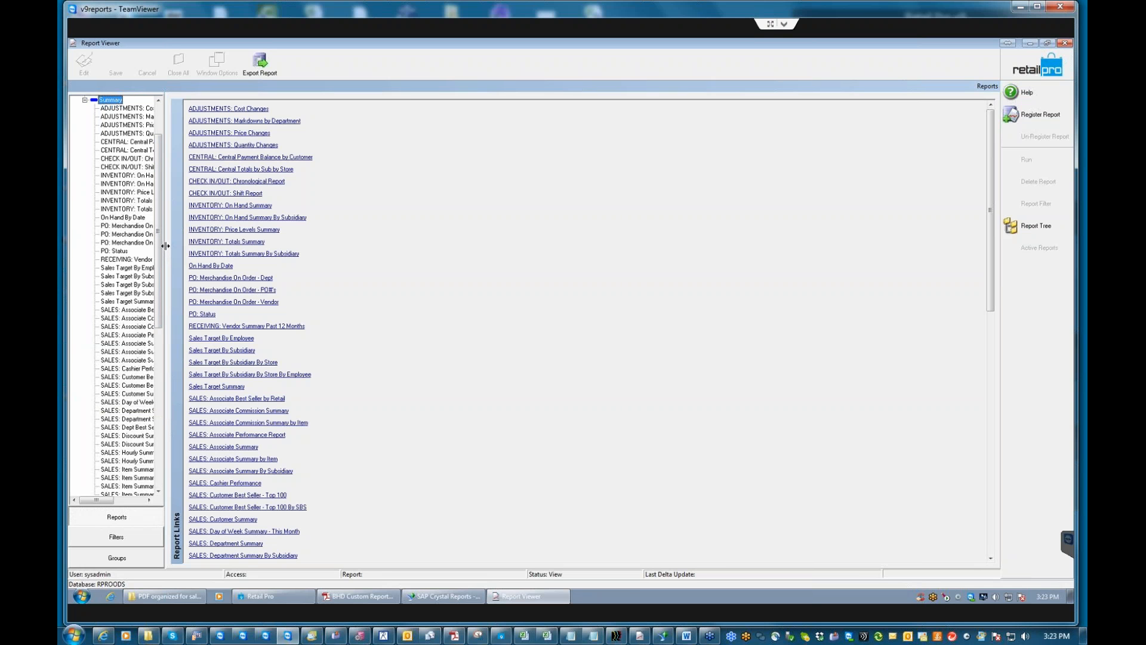
{"action": "left_click_drag", "start_coordinate": [165, 245], "coordinate": [384, 246]}
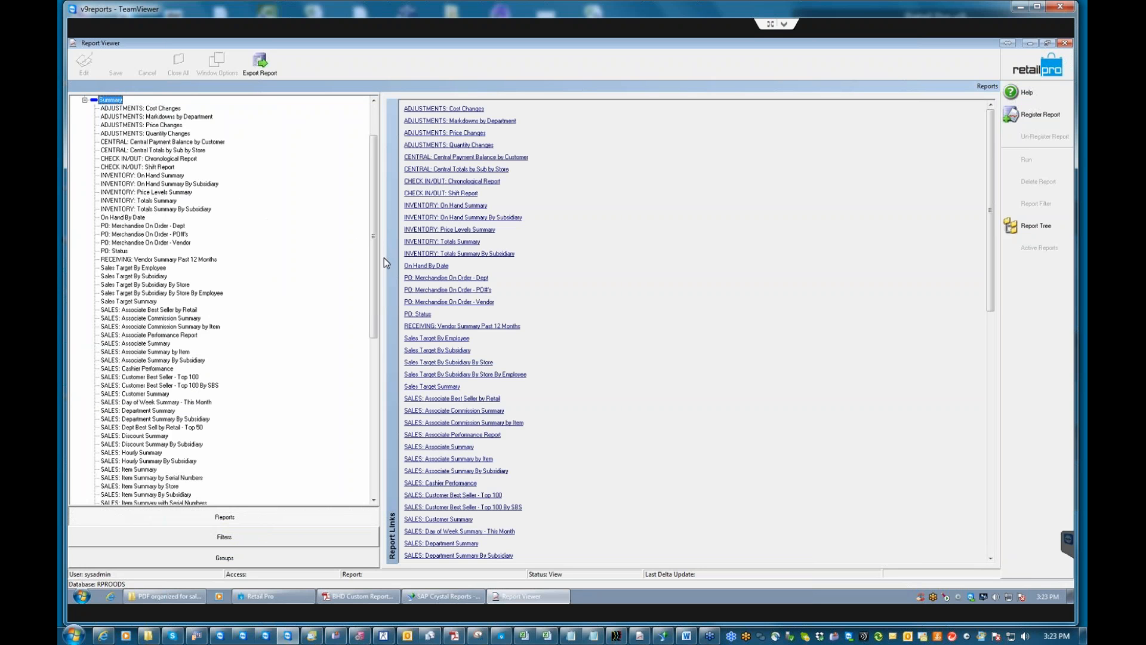
{"action": "left_click_drag", "start_coordinate": [374, 253], "coordinate": [382, 425]}
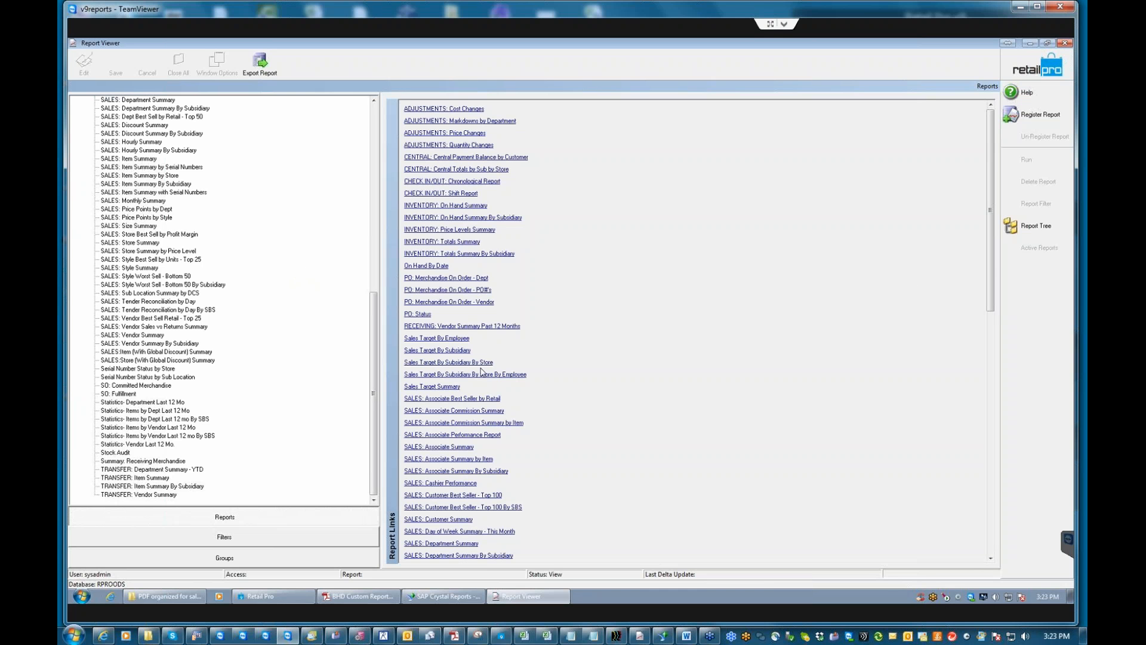
{"action": "left_click_drag", "start_coordinate": [989, 261], "coordinate": [992, 328]}
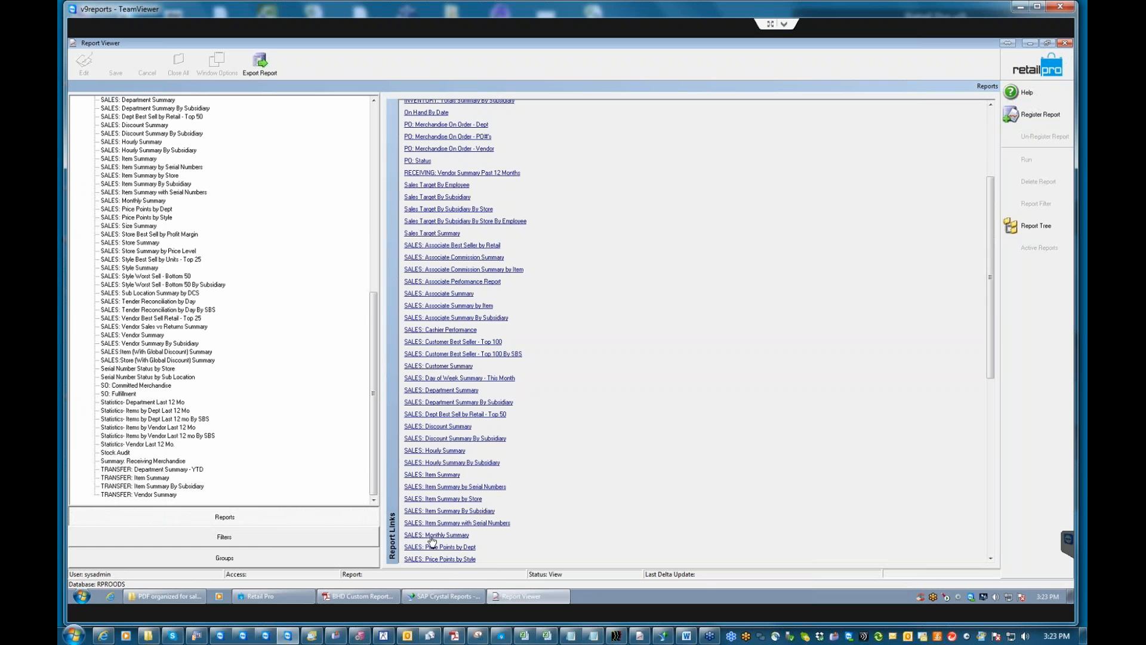
{"action": "left_click_drag", "start_coordinate": [991, 340], "coordinate": [958, 430]}
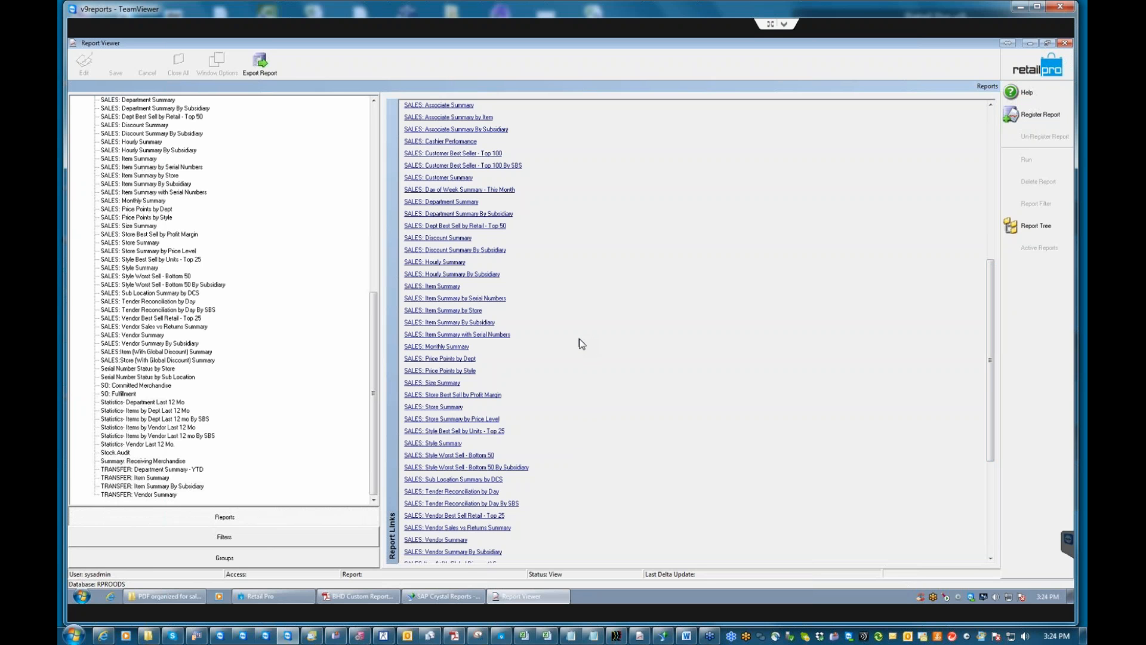
{"action": "left_click", "coordinate": [448, 347]}
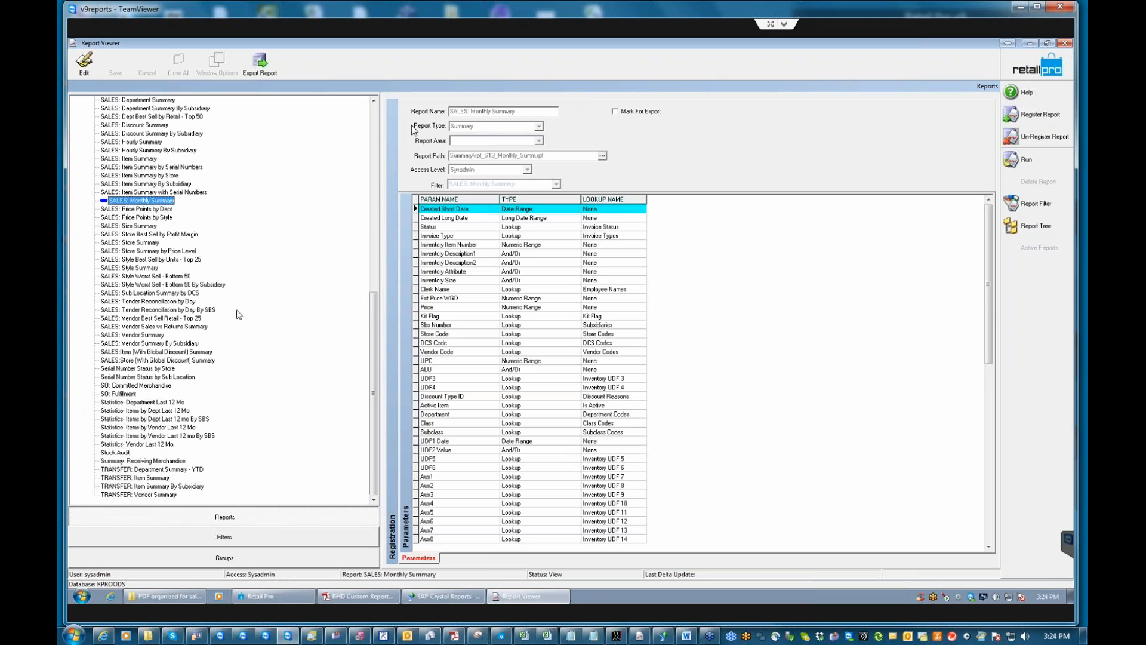
Run SALES: Monthly Summary to bring up its criteria dialog.
{"action": "left_click", "coordinate": [1038, 158]}
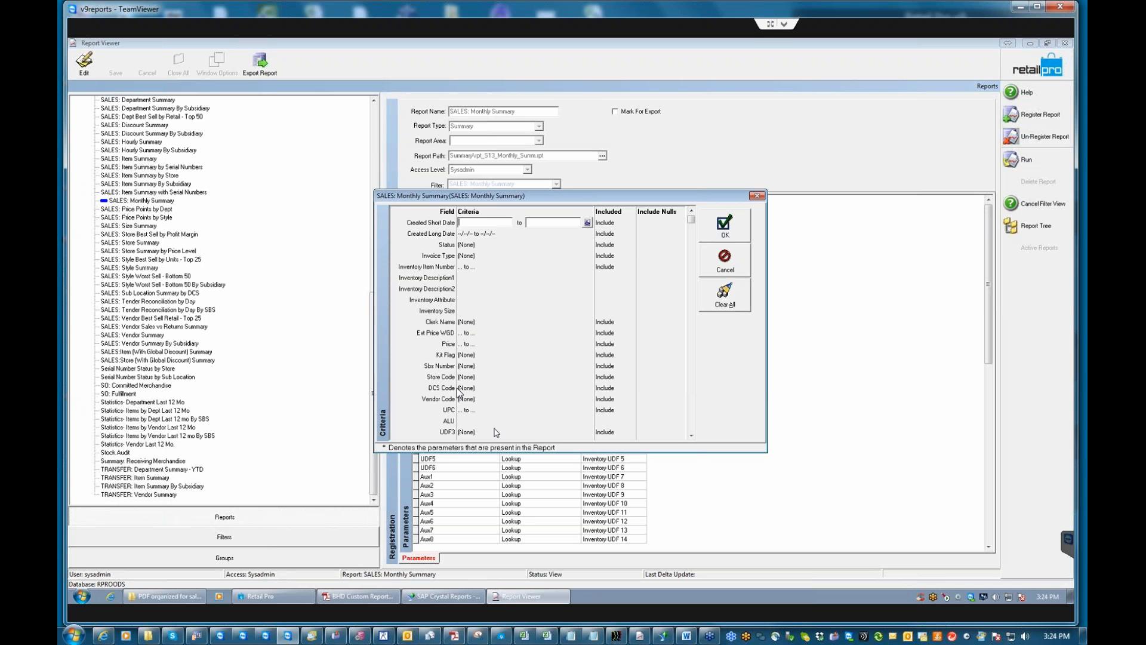
Set Created Short Date to the rolling months-ago range type with a duration of 12 months.
{"action": "left_click", "coordinate": [587, 223]}
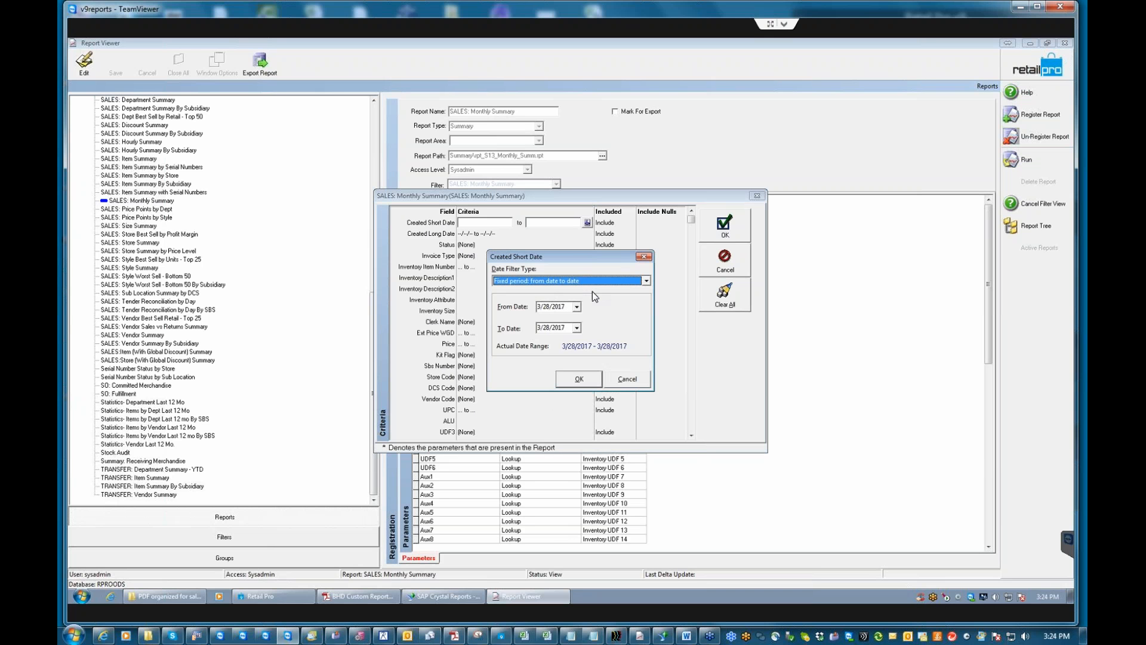
{"action": "left_click", "coordinate": [646, 280]}
{"action": "left_click", "coordinate": [529, 315]}
{"action": "left_click", "coordinate": [532, 306]}
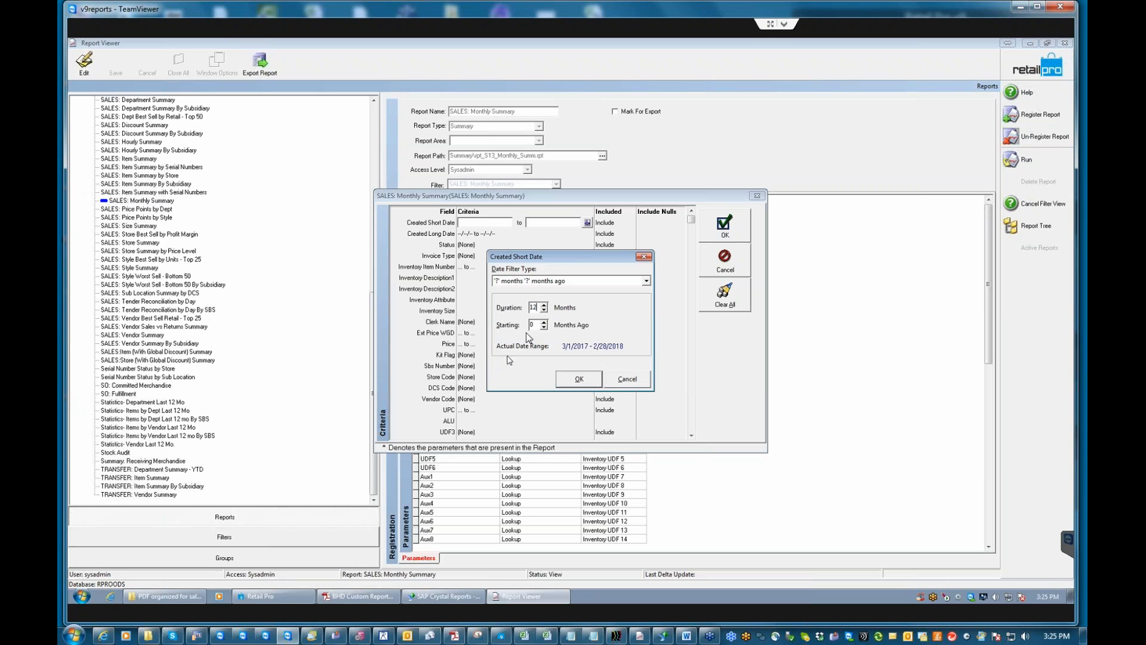
{"action": "type", "text": "12"}
{"action": "key", "text": "Tab"}
{"action": "type", "text": "14"}
{"action": "left_click", "coordinate": [582, 380]}
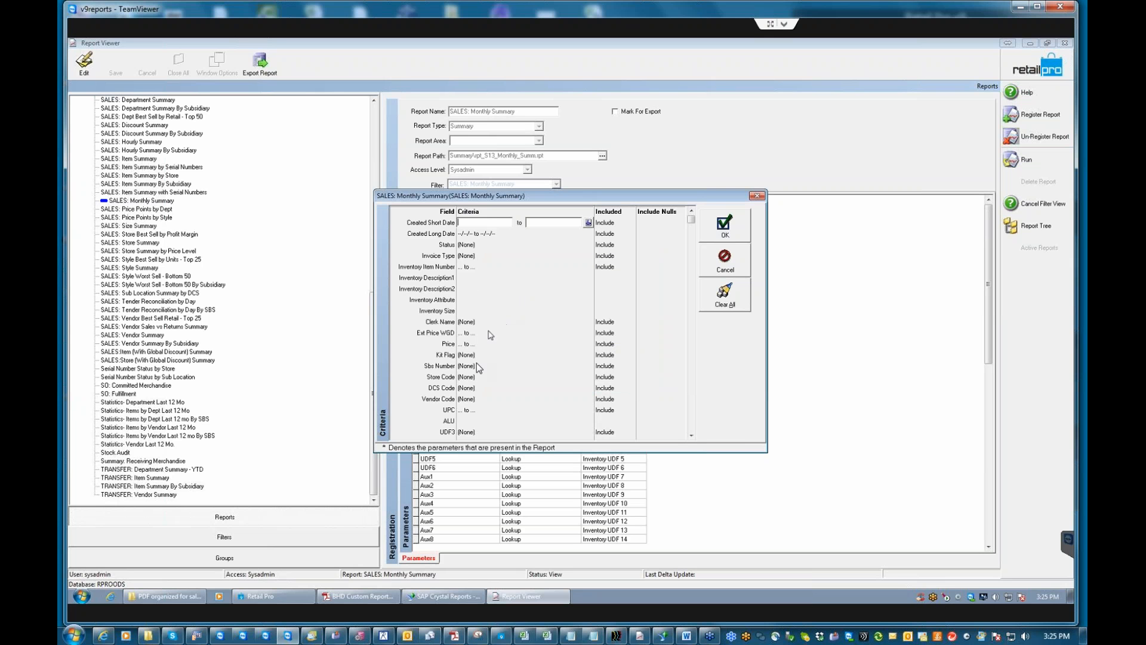
Tick the Store Code, DCS Code and Vendor Code criteria and accept to run the report.
{"action": "left_click", "coordinate": [465, 378]}
{"action": "left_click", "coordinate": [466, 388]}
{"action": "left_click", "coordinate": [470, 399]}
{"action": "left_click", "coordinate": [691, 436]}
{"action": "left_click", "coordinate": [691, 436]}
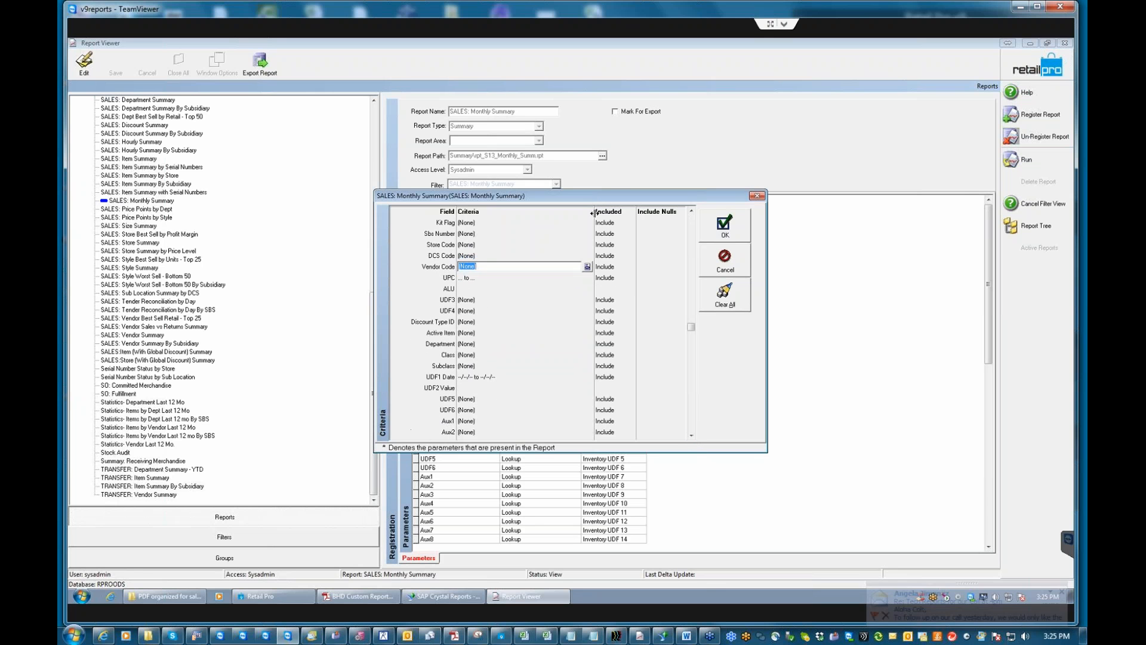
{"action": "left_click", "coordinate": [725, 229]}
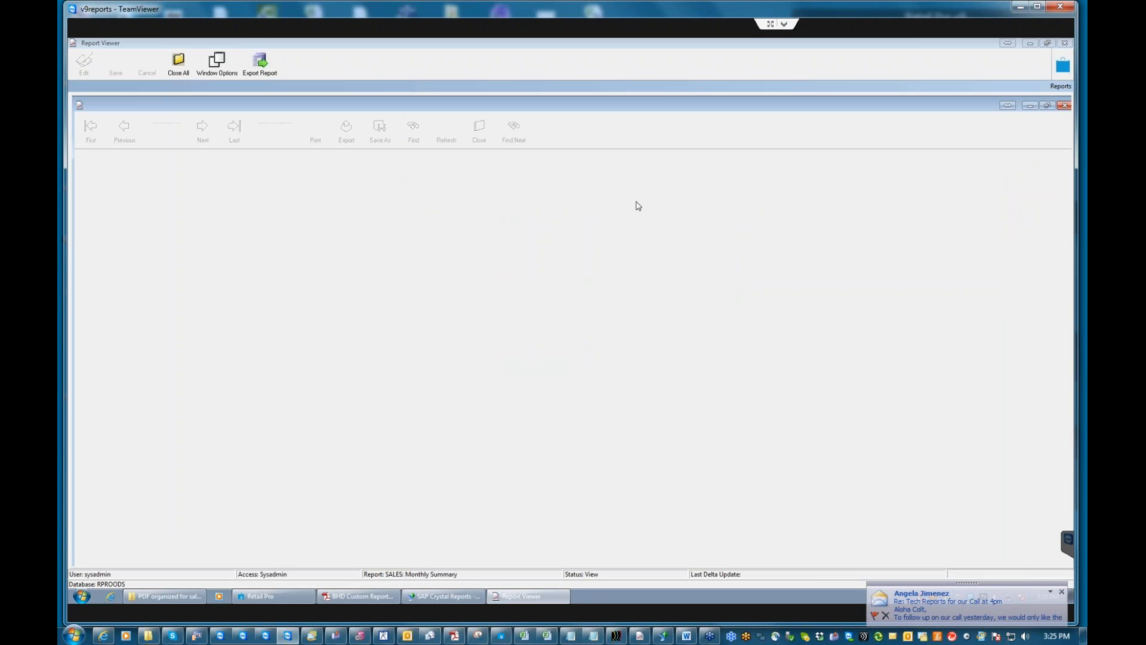
Confirm the run and scroll the Monthly Summary preview down to its grand total and back.
{"action": "left_click", "coordinate": [547, 339]}
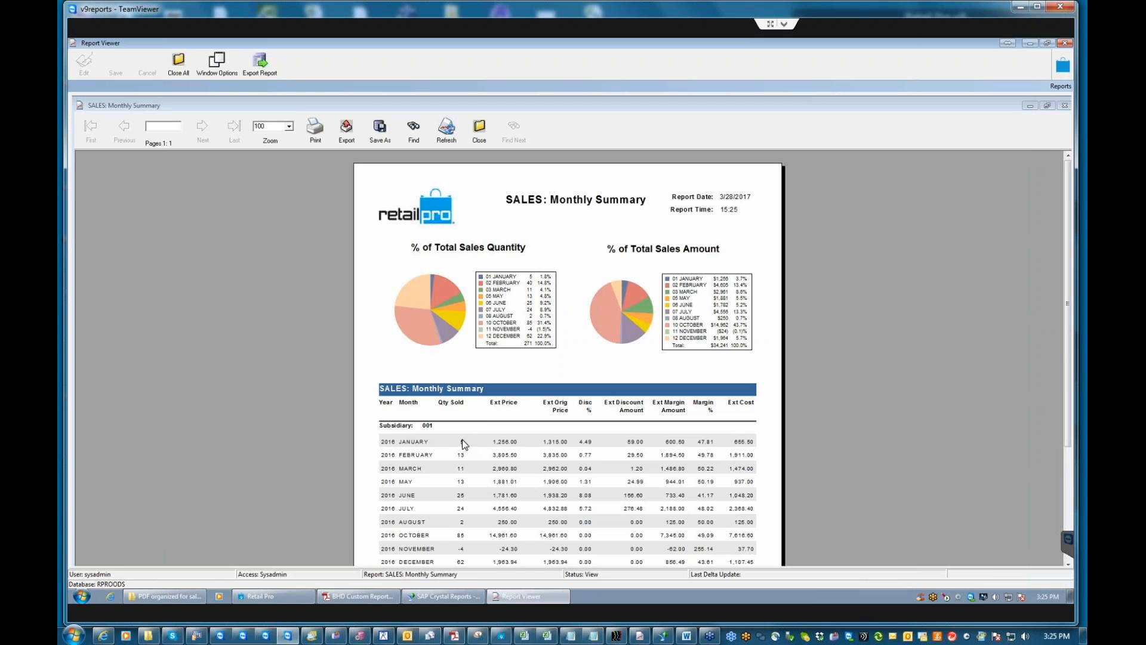
{"action": "left_click", "coordinate": [505, 444]}
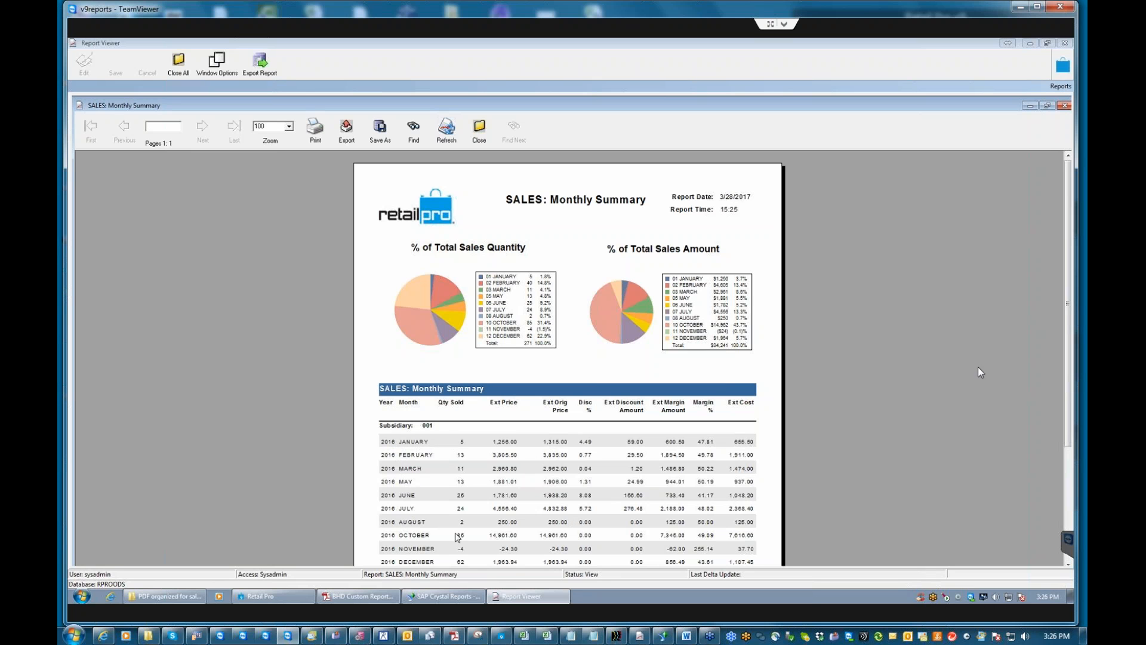
{"action": "scroll", "coordinate": [1069, 358], "scroll_direction": "down", "scroll_amount": 3}
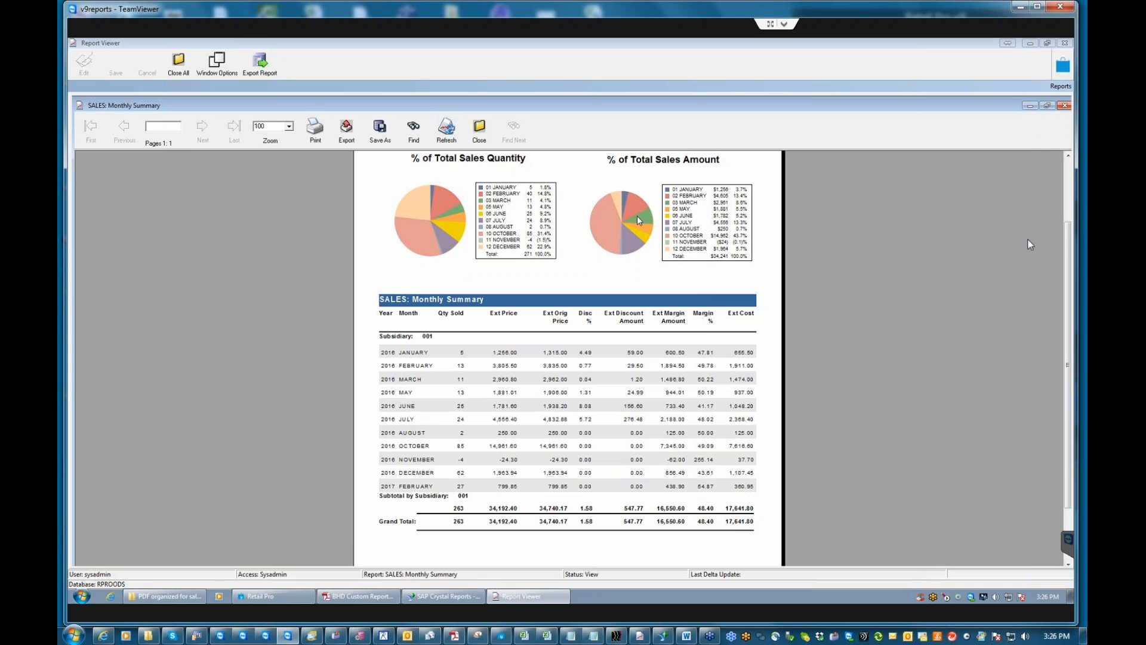
{"action": "scroll", "coordinate": [1071, 261], "scroll_direction": "up", "scroll_amount": 2}
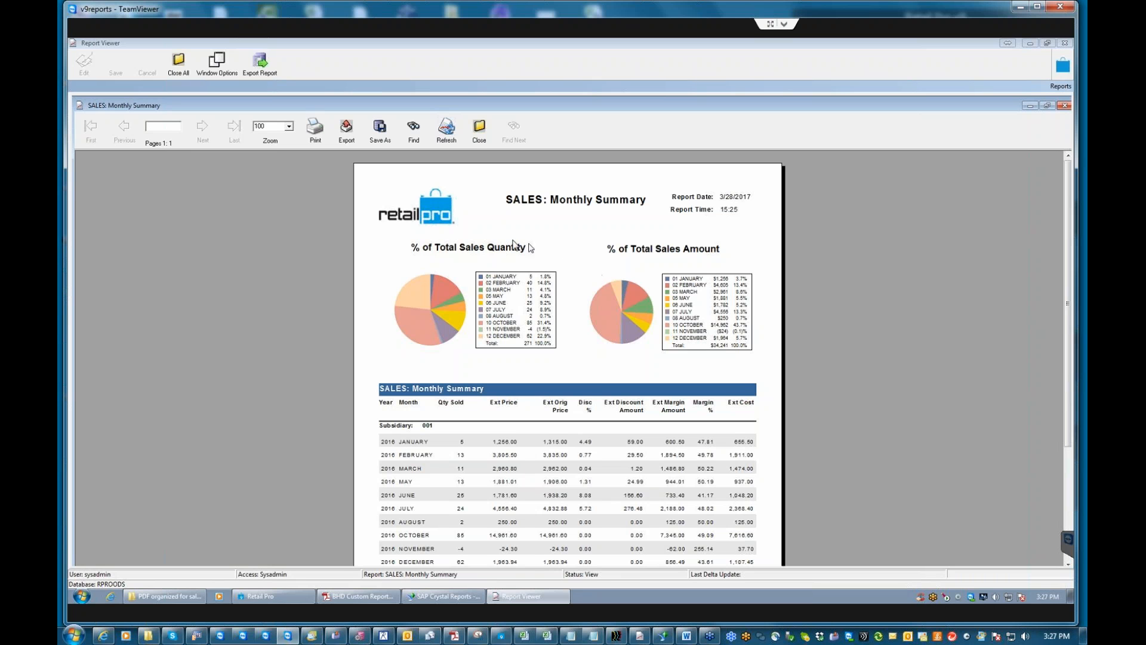
Close the Monthly Summary preview and reselect SALES: Monthly Summary in the list.
{"action": "left_click", "coordinate": [480, 132]}
{"action": "left_click", "coordinate": [561, 342]}
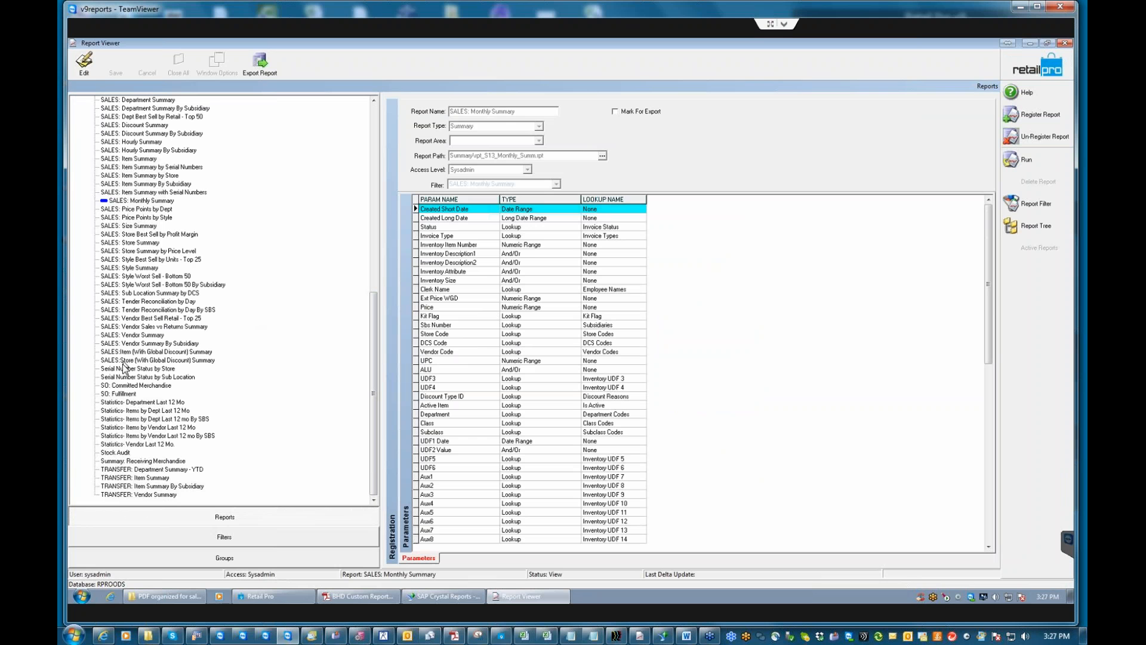
{"action": "left_click", "coordinate": [145, 200]}
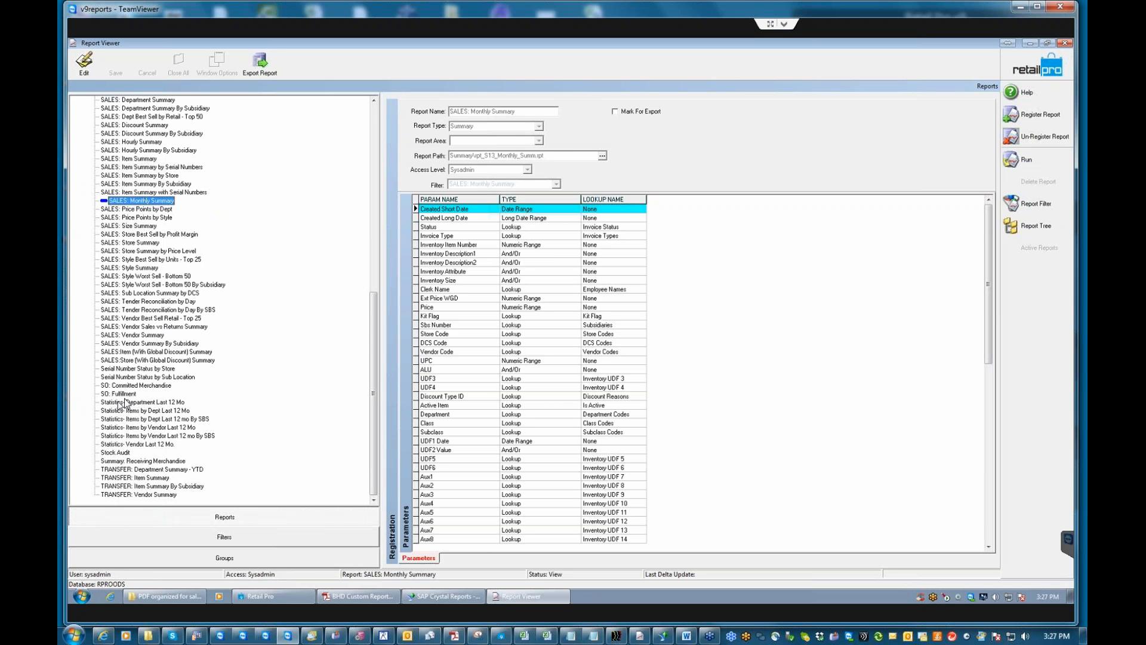
Run SALES: Vendor Summary, showing a grand total of 263 sold, then choose Close on the preview.
{"action": "left_click", "coordinate": [138, 336]}
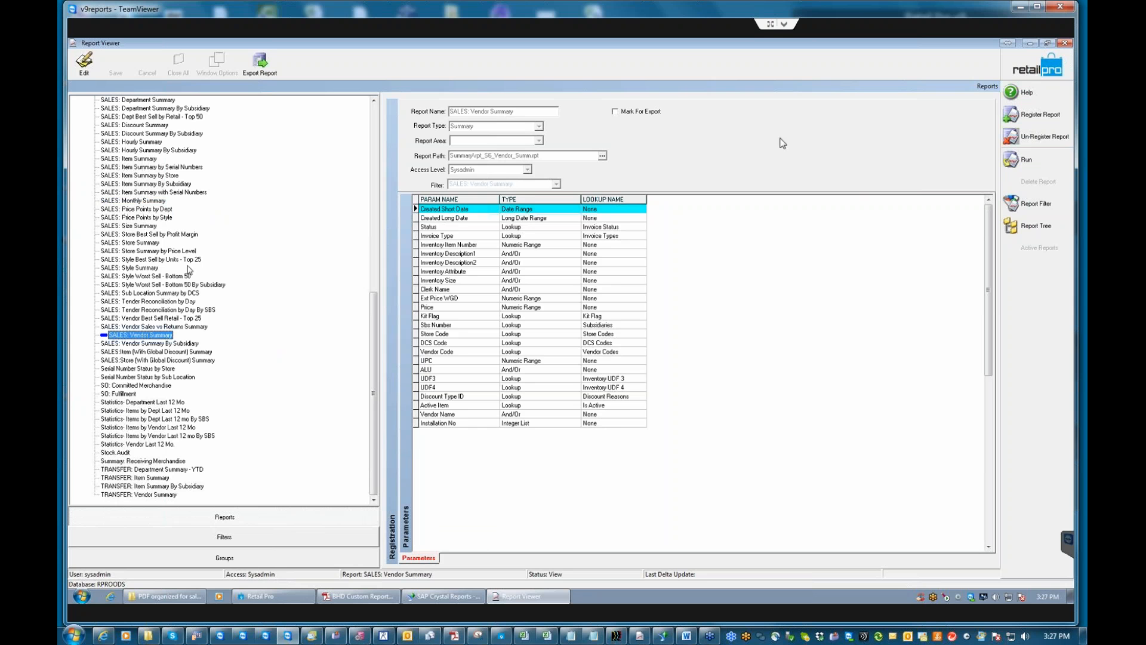
{"action": "left_click", "coordinate": [723, 226]}
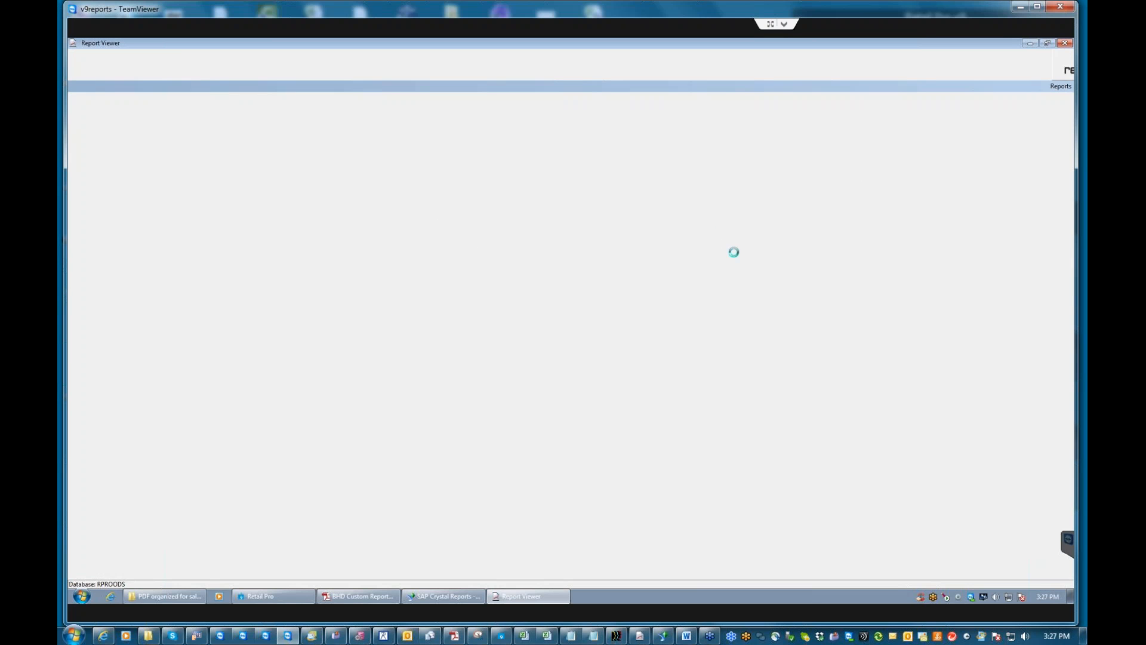
{"action": "left_click", "coordinate": [549, 339]}
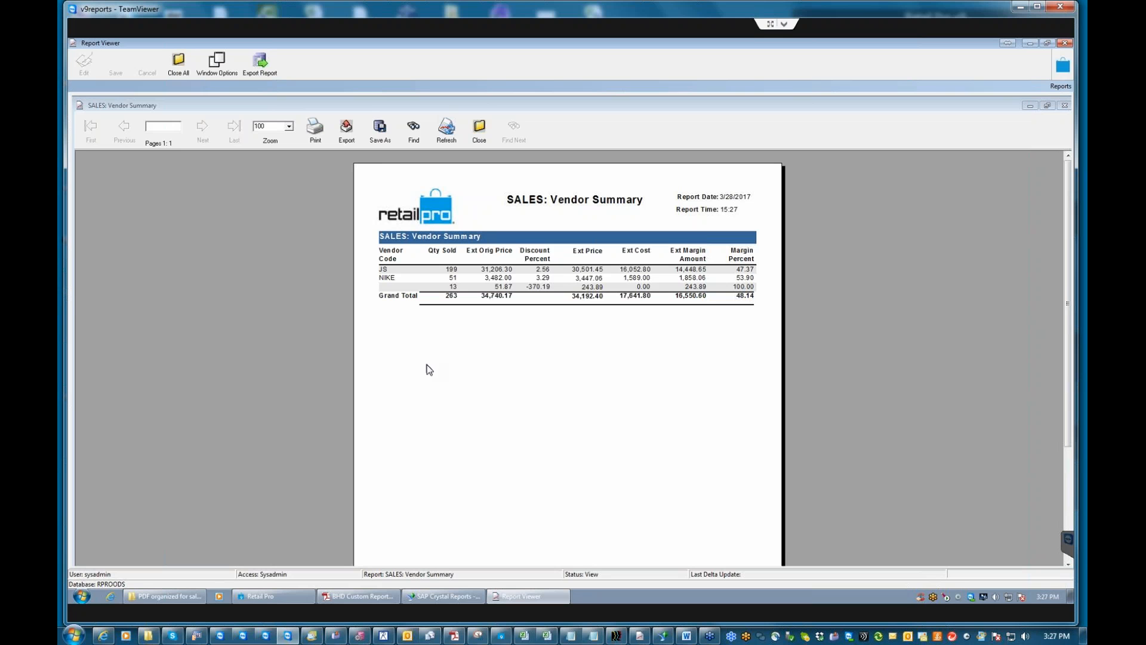
{"action": "left_click", "coordinate": [478, 131]}
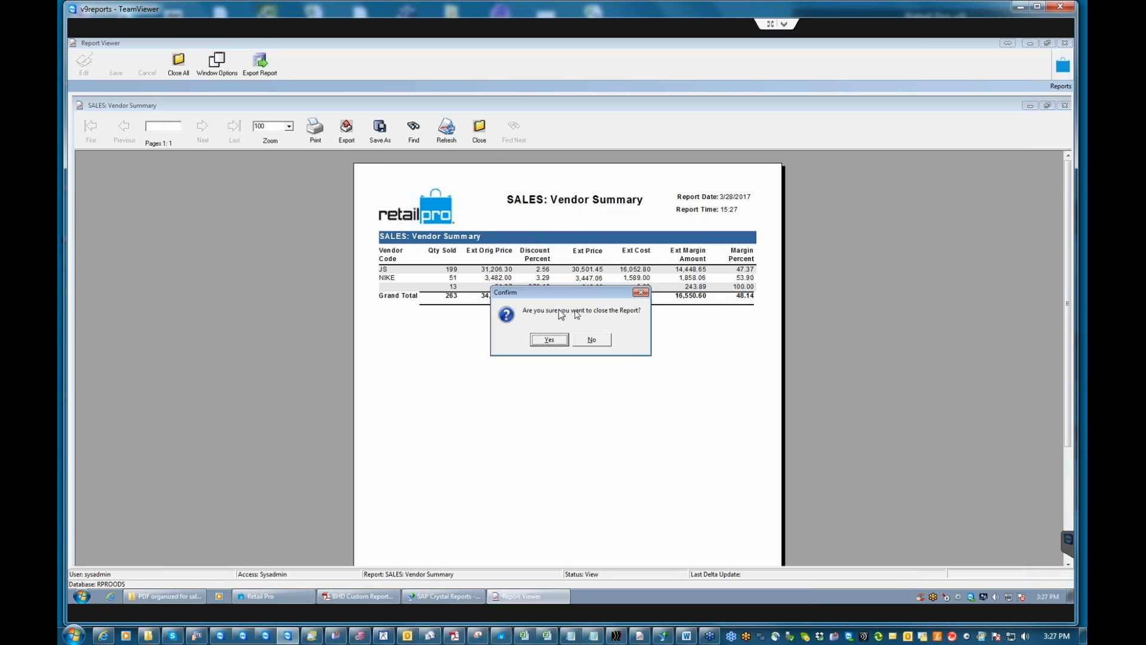
Confirm closing the Vendor Summary, scroll the report tree to the top, and collapse Summary.
{"action": "left_click", "coordinate": [558, 341]}
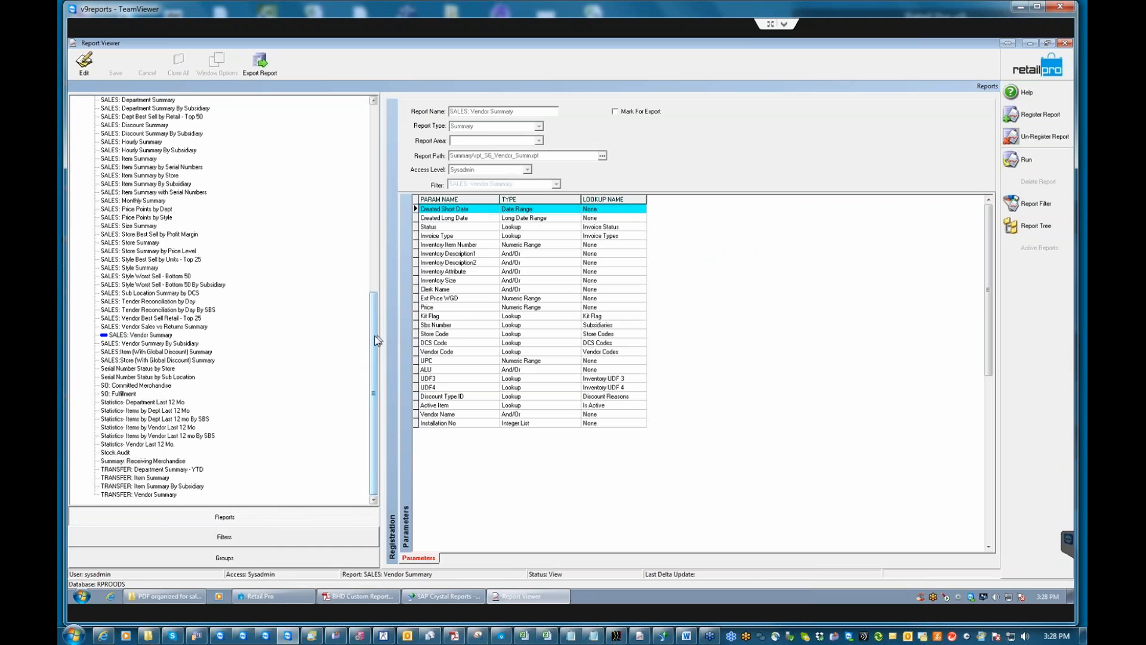
{"action": "scroll", "coordinate": [360, 306], "scroll_direction": "up", "scroll_amount": 6}
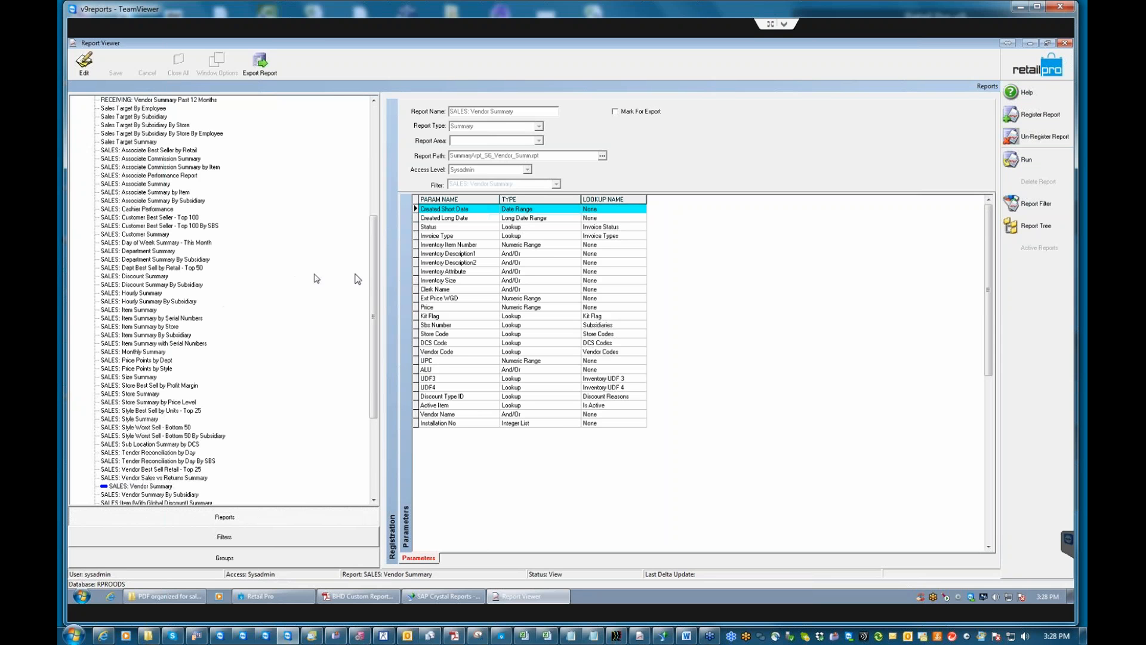
{"action": "scroll", "coordinate": [375, 277], "scroll_direction": "up", "scroll_amount": 5}
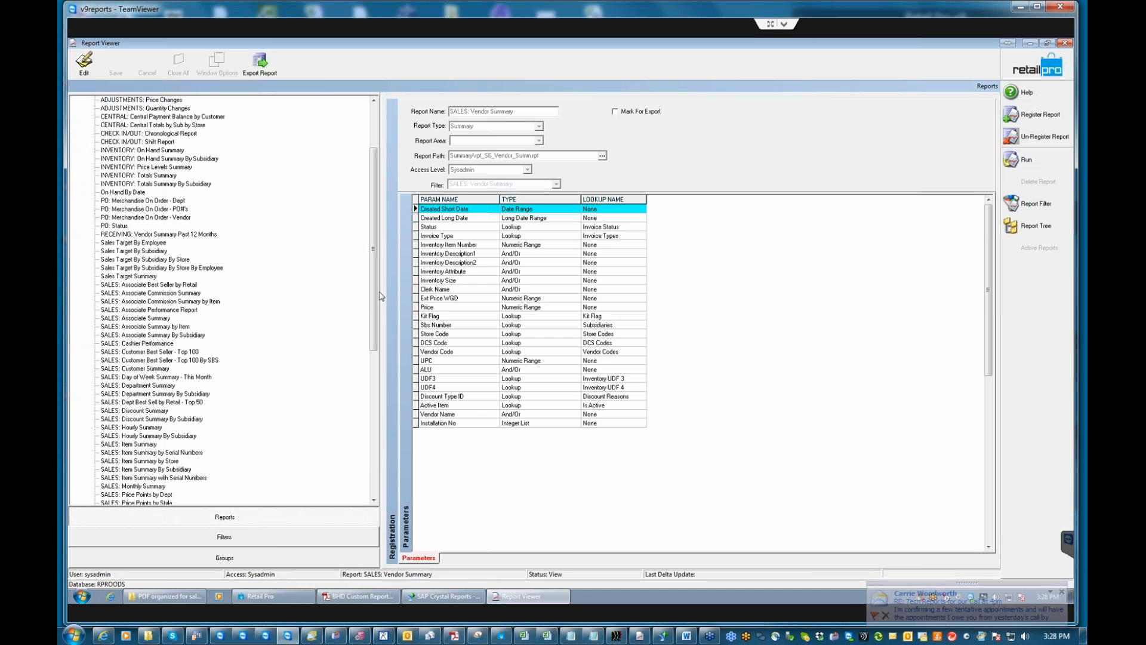
{"action": "left_click_drag", "start_coordinate": [370, 299], "coordinate": [375, 260]}
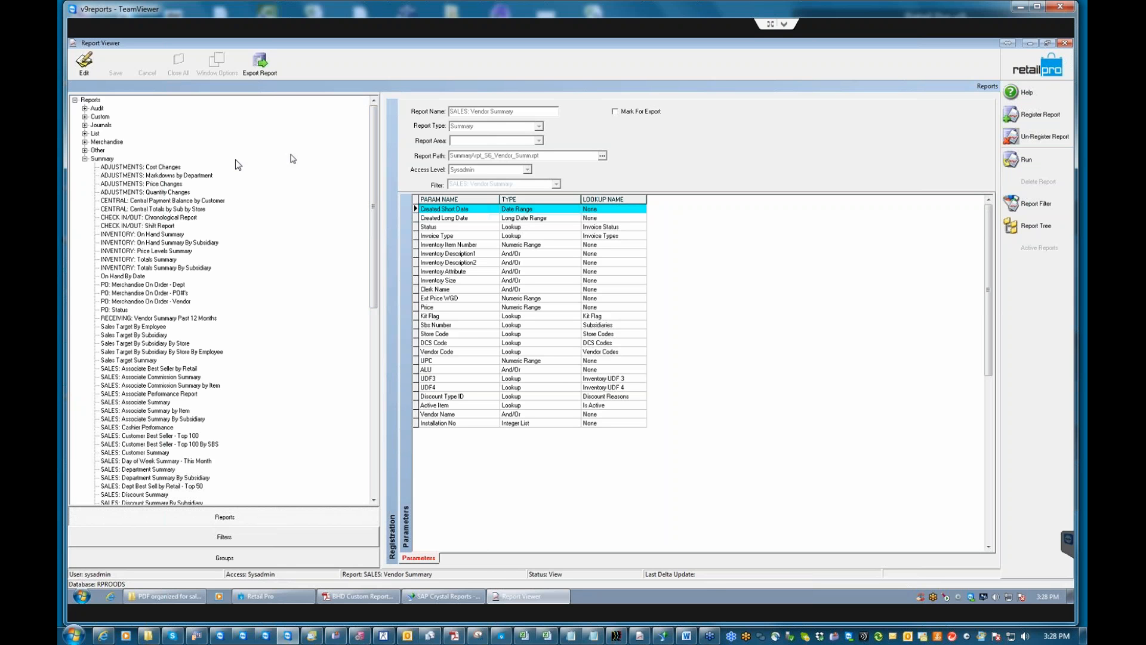
{"action": "left_click", "coordinate": [84, 159]}
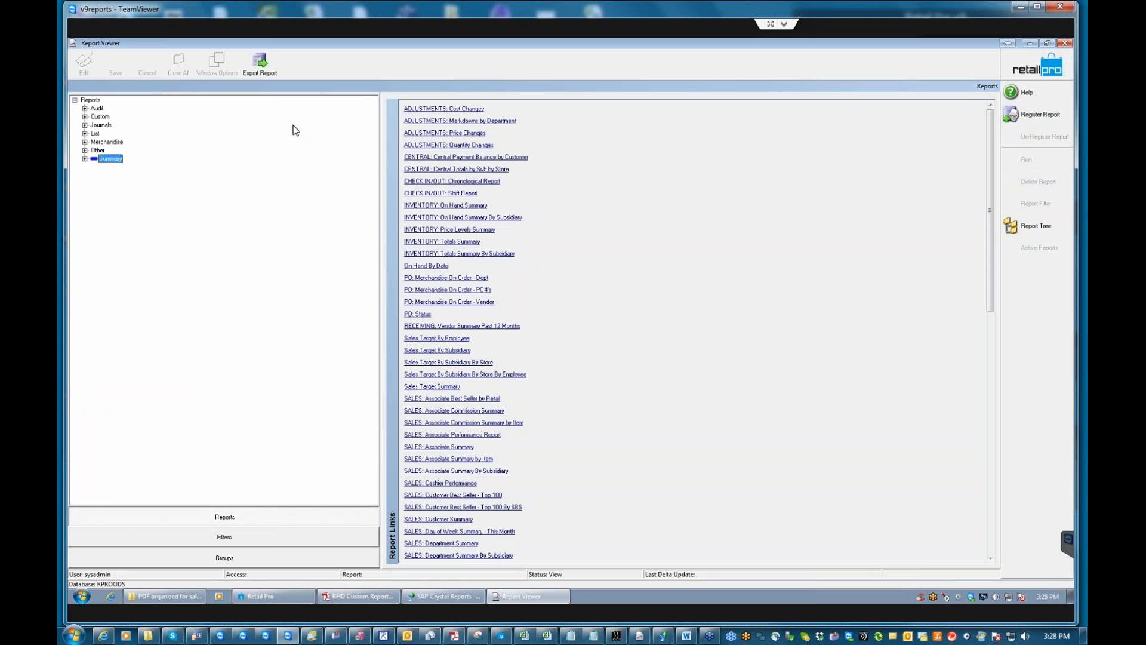
Expand Journals and select SALES: Receipt Journal to show its Receipt Date to Aux4 parameters.
{"action": "left_click", "coordinate": [85, 125]}
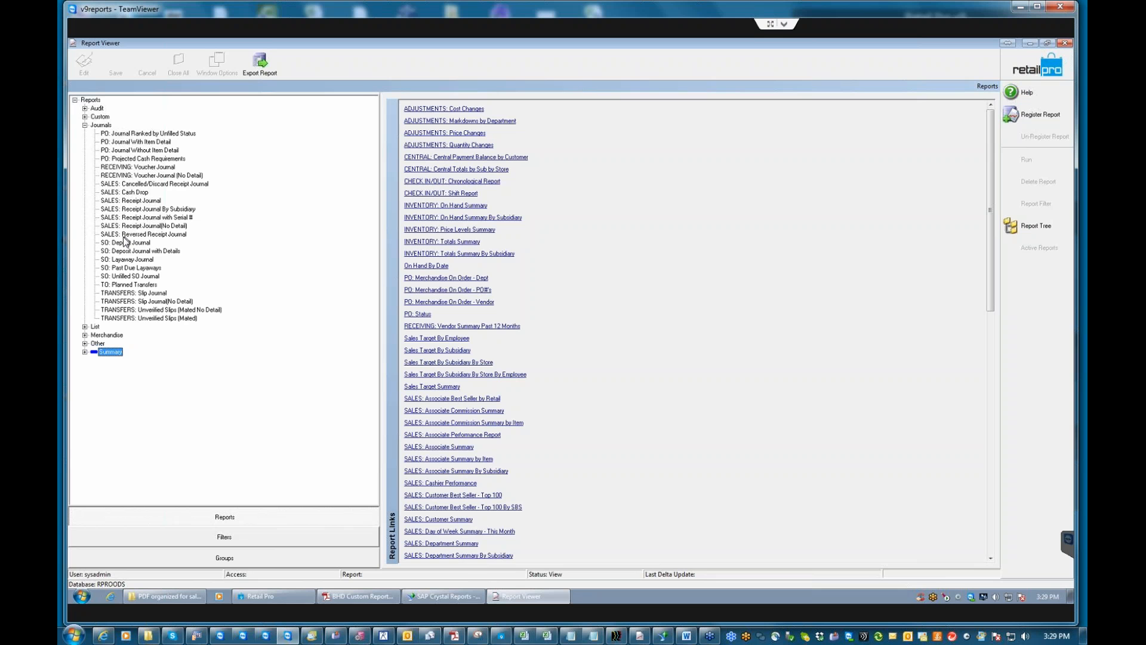
{"action": "left_click", "coordinate": [139, 200]}
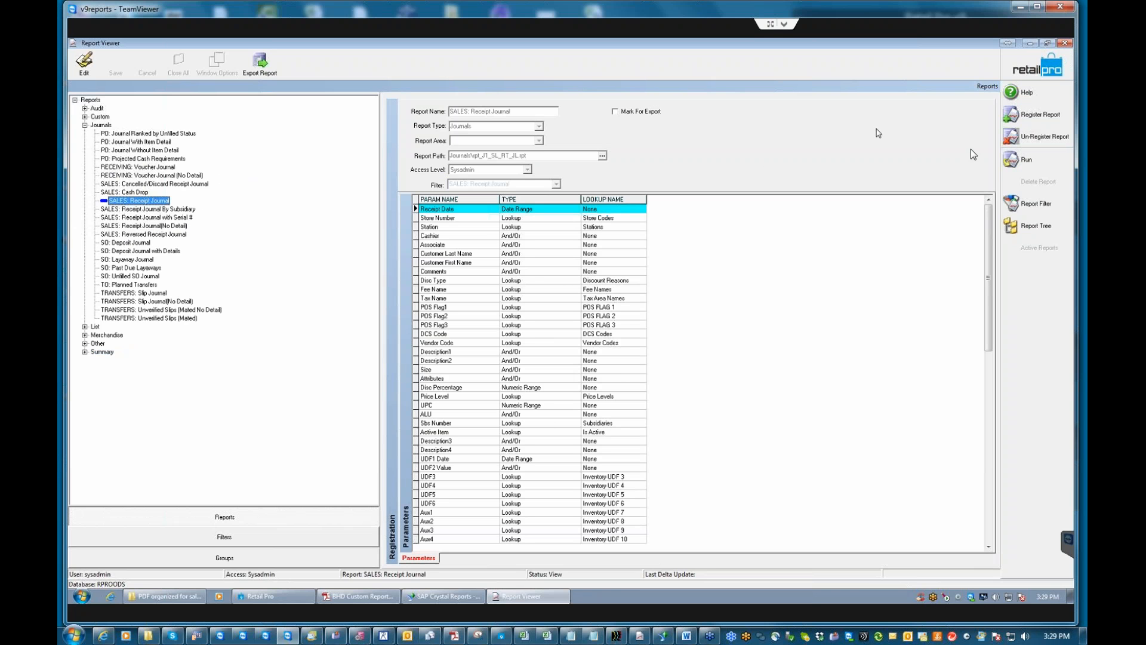
Run SALES: Receipt Journal with Receipt Date set to YTD, 1/1/2017 to 3/28/2017.
{"action": "left_click", "coordinate": [1015, 160]}
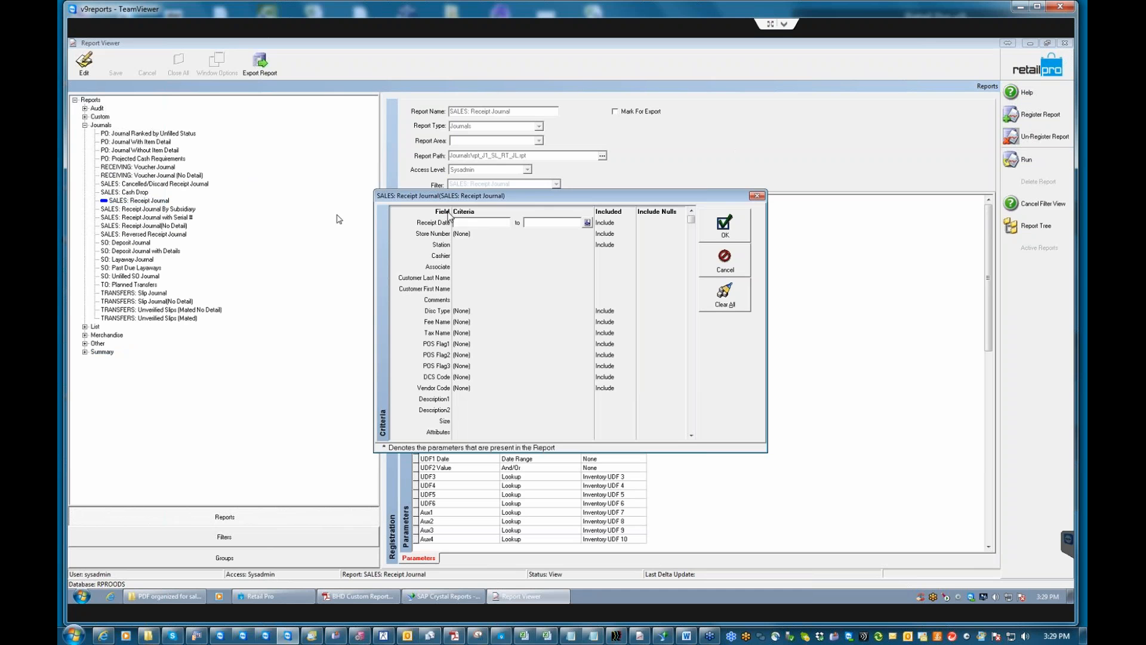
{"action": "left_click", "coordinate": [587, 223]}
{"action": "left_click", "coordinate": [648, 281]}
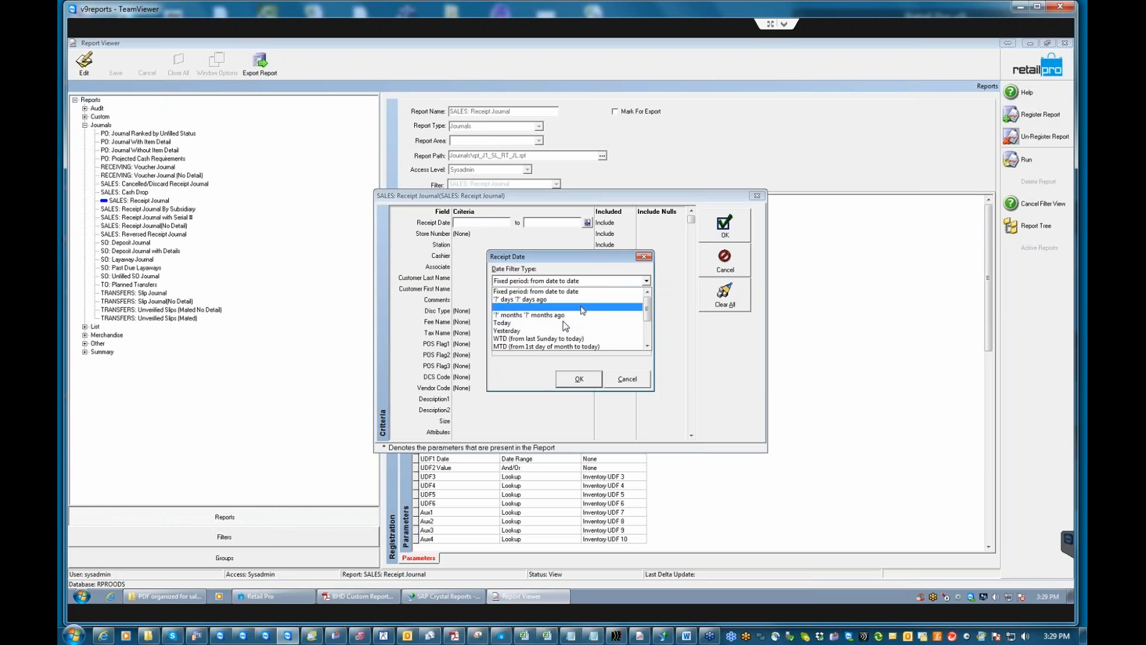
{"action": "left_click", "coordinate": [649, 346]}
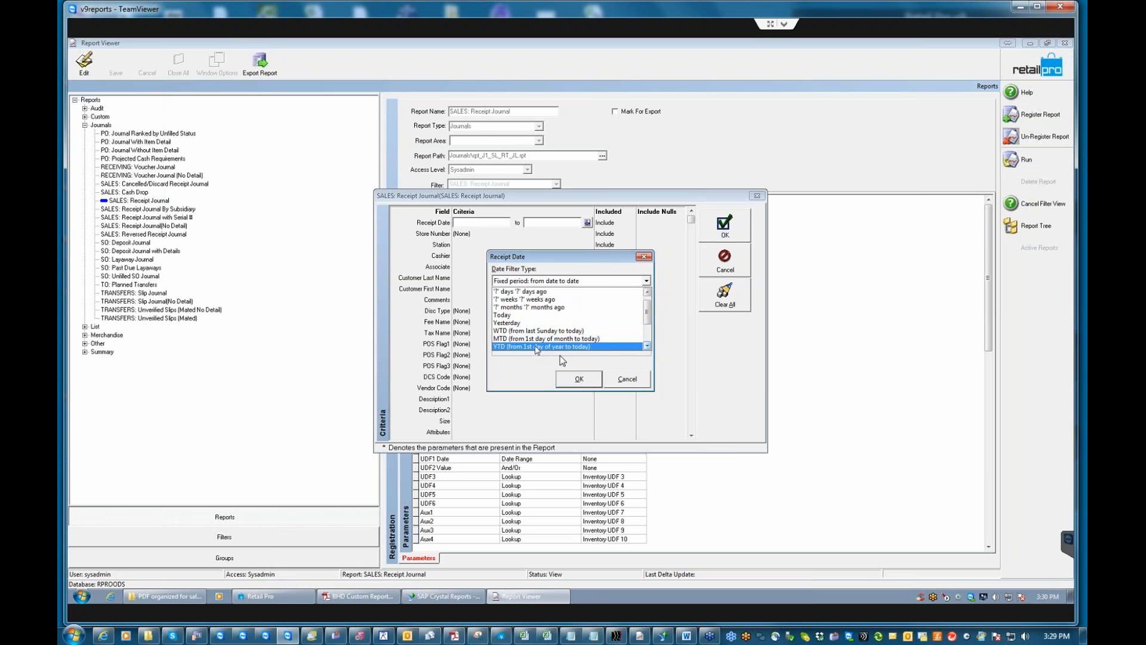
{"action": "left_click", "coordinate": [559, 355]}
{"action": "left_click", "coordinate": [578, 378]}
{"action": "left_click", "coordinate": [740, 233]}
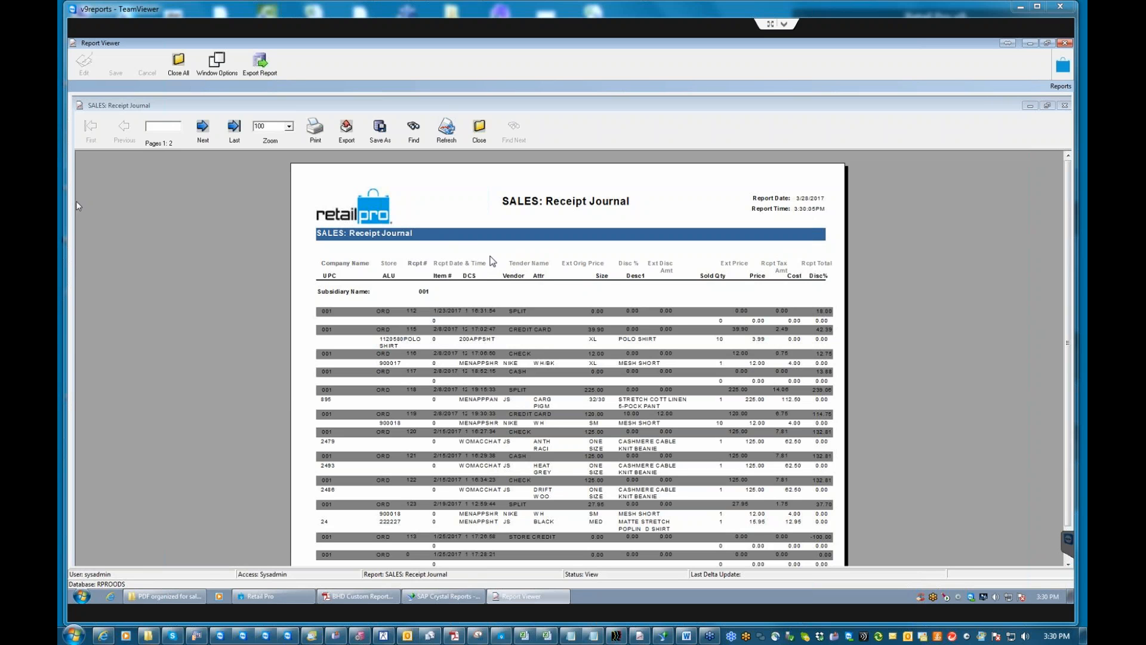
Close the Receipt Journal preview, declining once with No before confirming with Yes.
{"action": "left_click", "coordinate": [480, 128]}
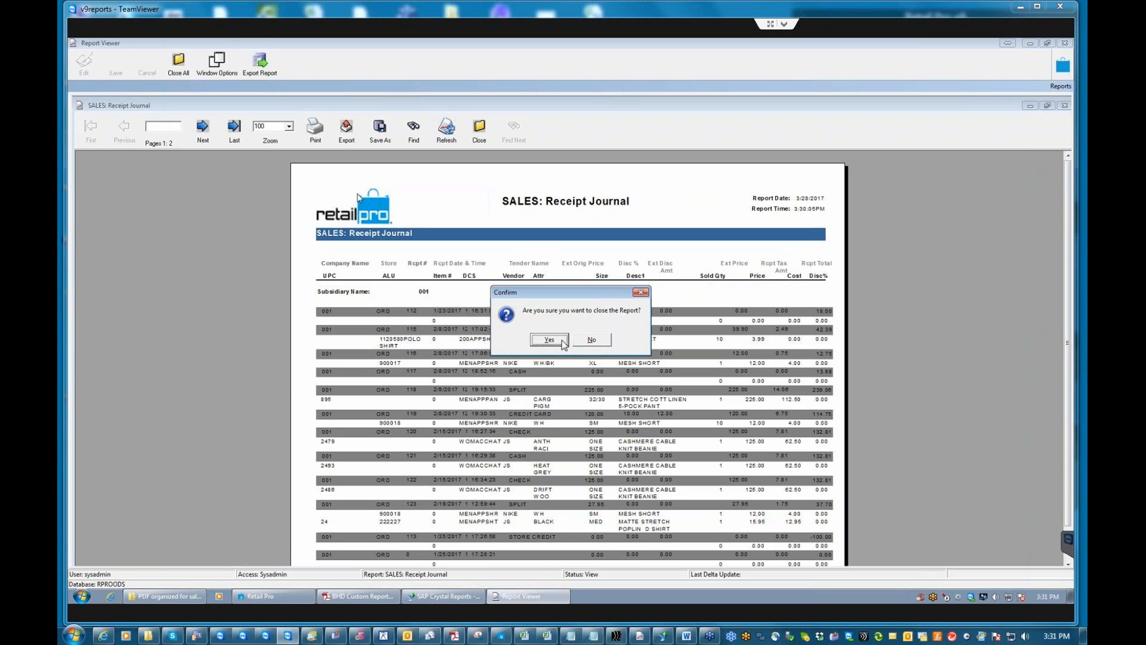
{"action": "left_click", "coordinate": [591, 341]}
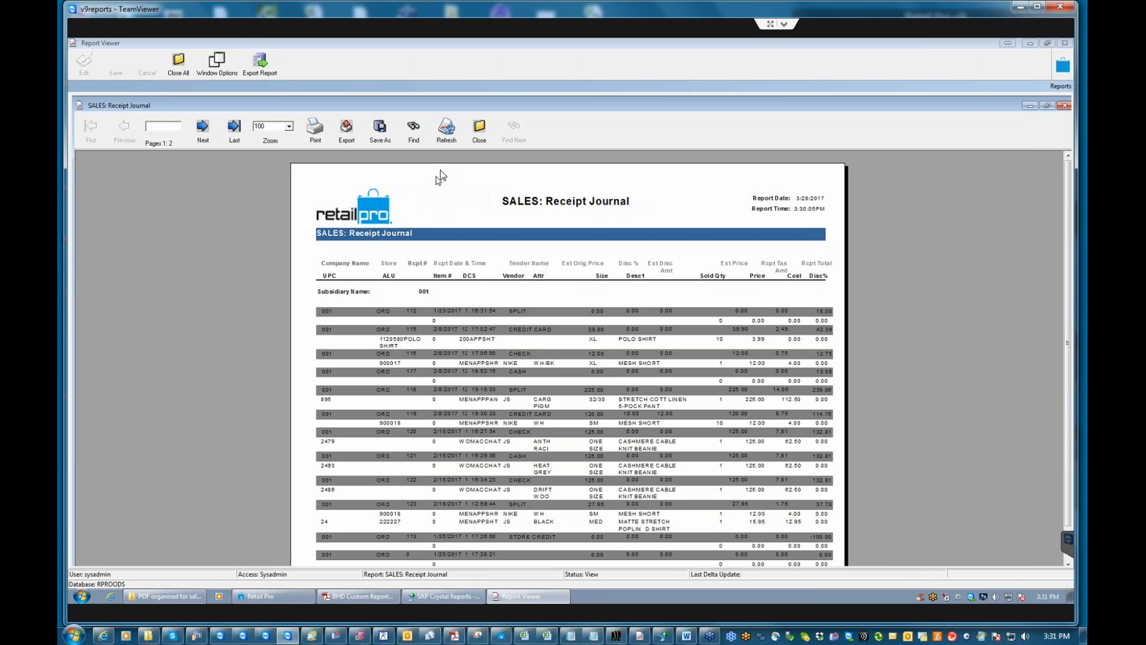
{"action": "left_click", "coordinate": [480, 132]}
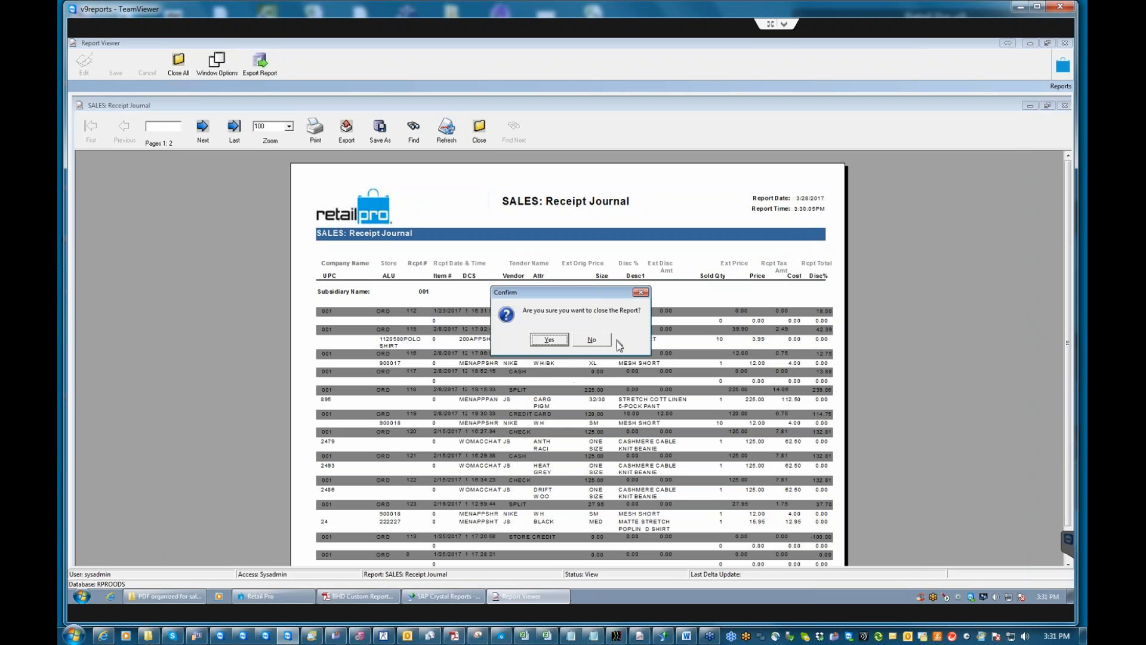
{"action": "left_click", "coordinate": [561, 340]}
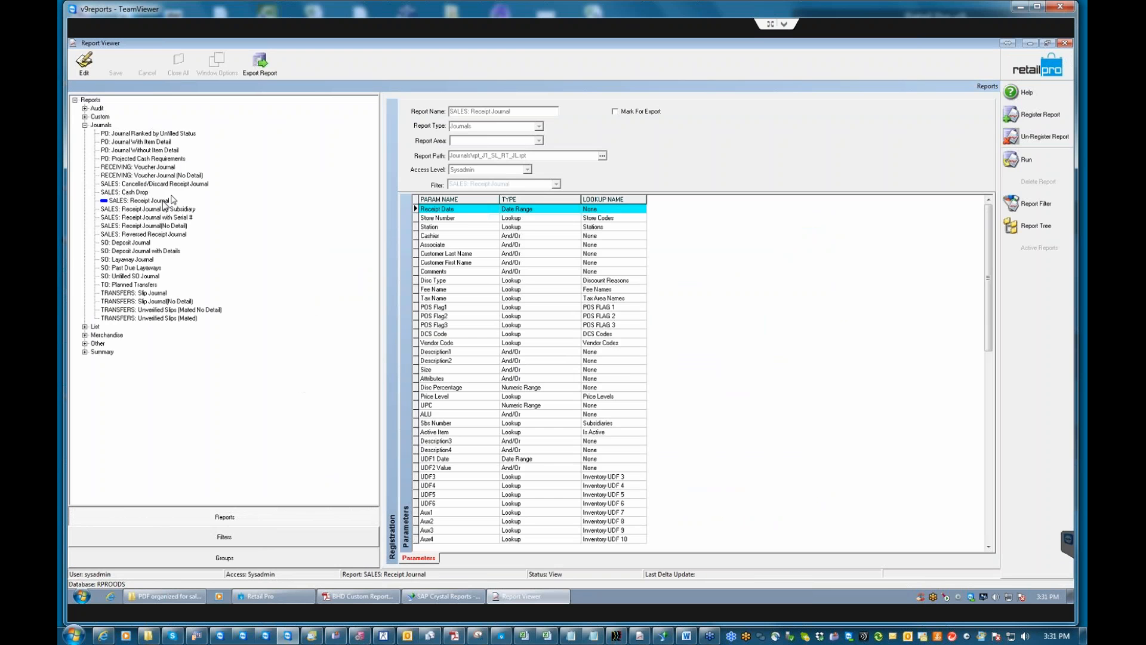
Collapse Journals and expand the Summary category in the report tree.
{"action": "left_click", "coordinate": [84, 125]}
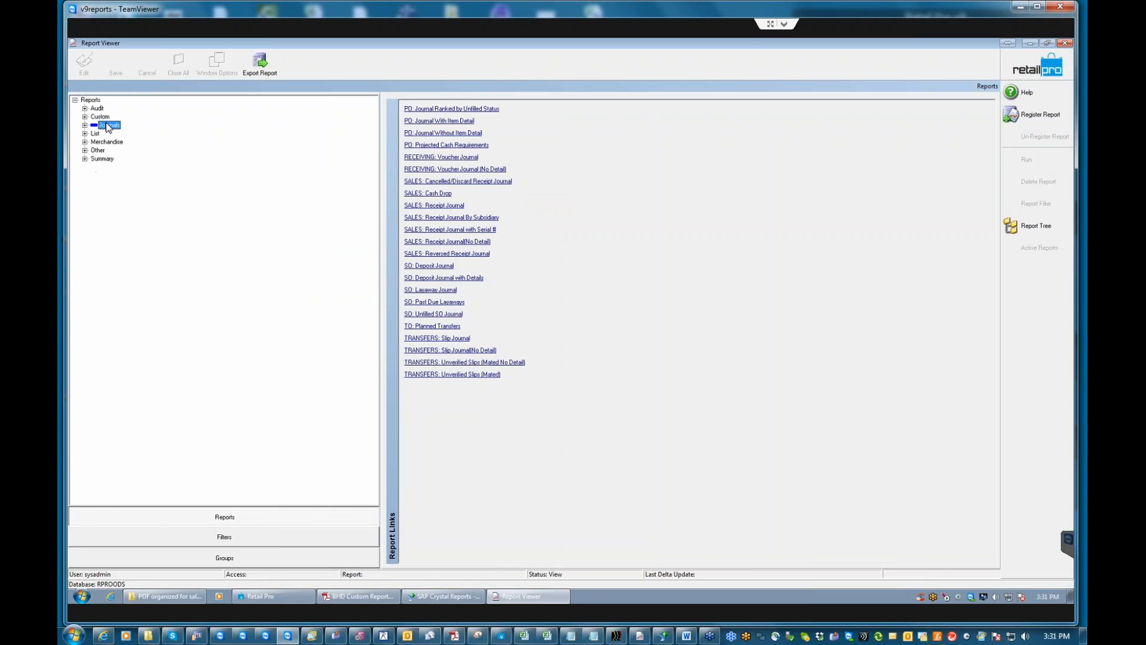
{"action": "left_click", "coordinate": [84, 117]}
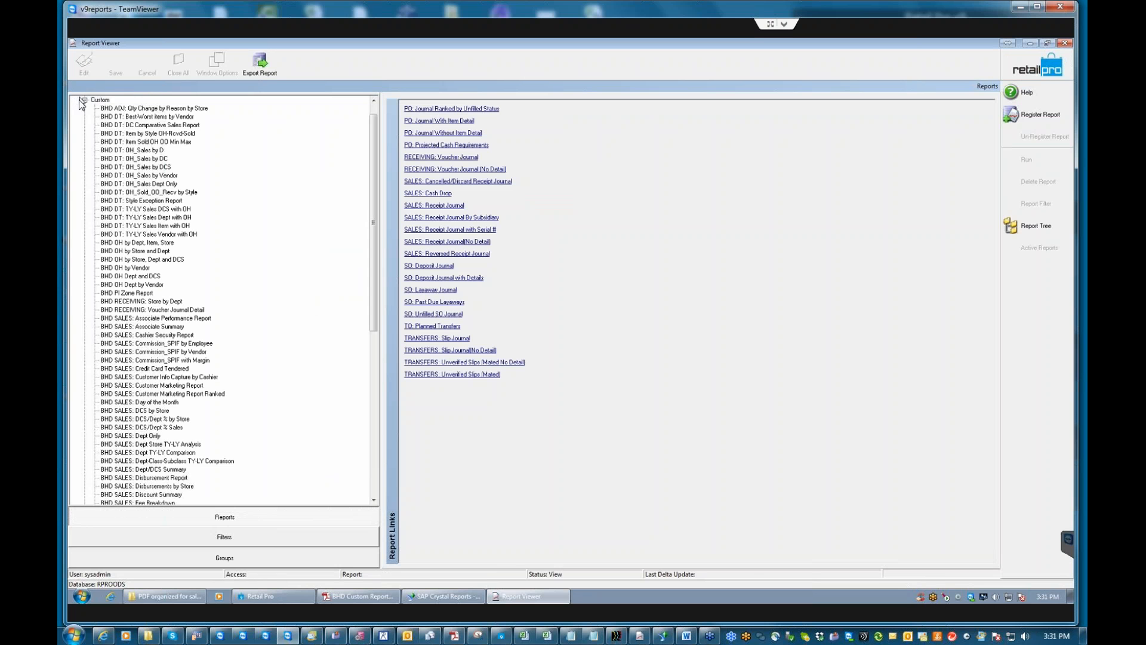
{"action": "left_click", "coordinate": [85, 100]}
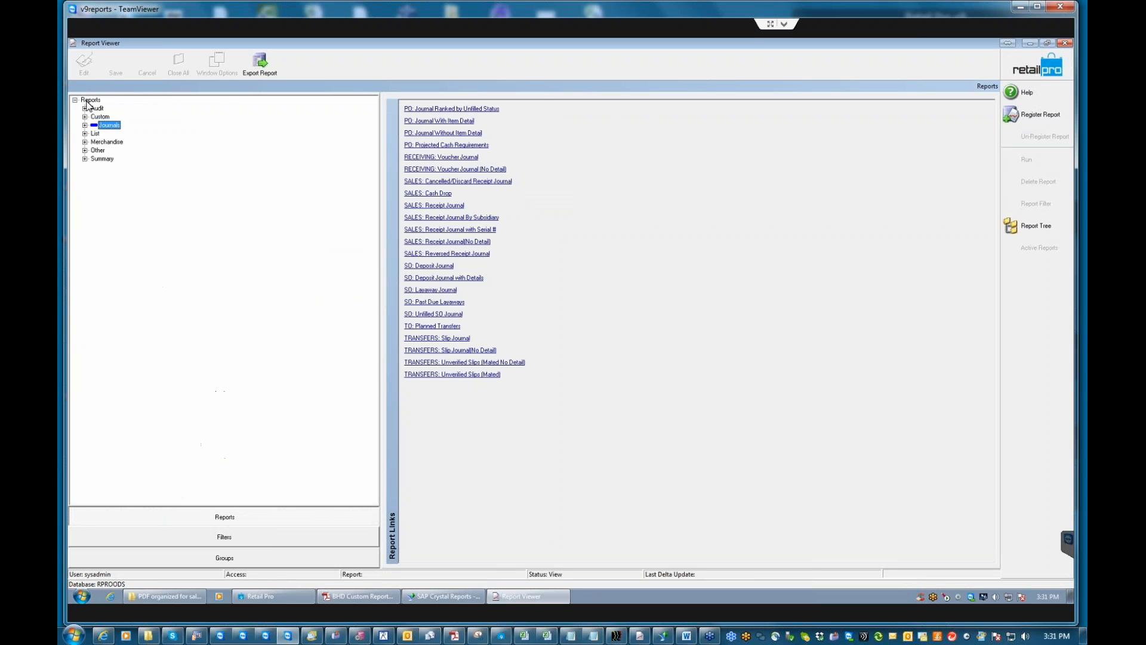
{"action": "left_click", "coordinate": [85, 159]}
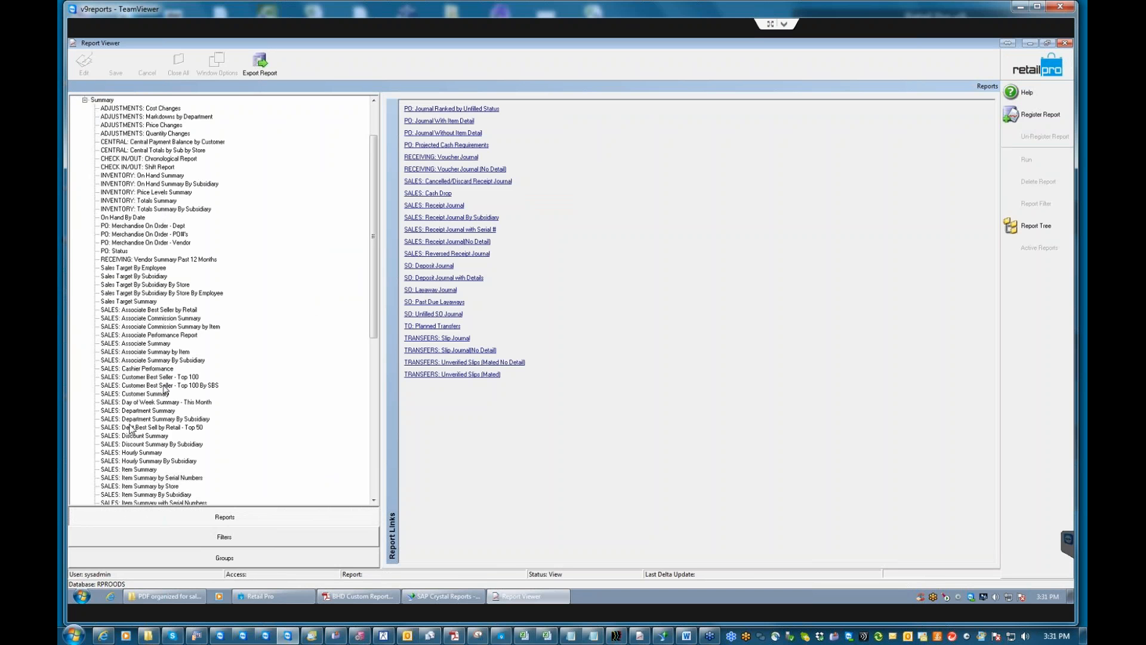
Run SALES: Associate Summary by Item with default criteria, updating the newer report file to the database.
{"action": "left_click", "coordinate": [154, 352]}
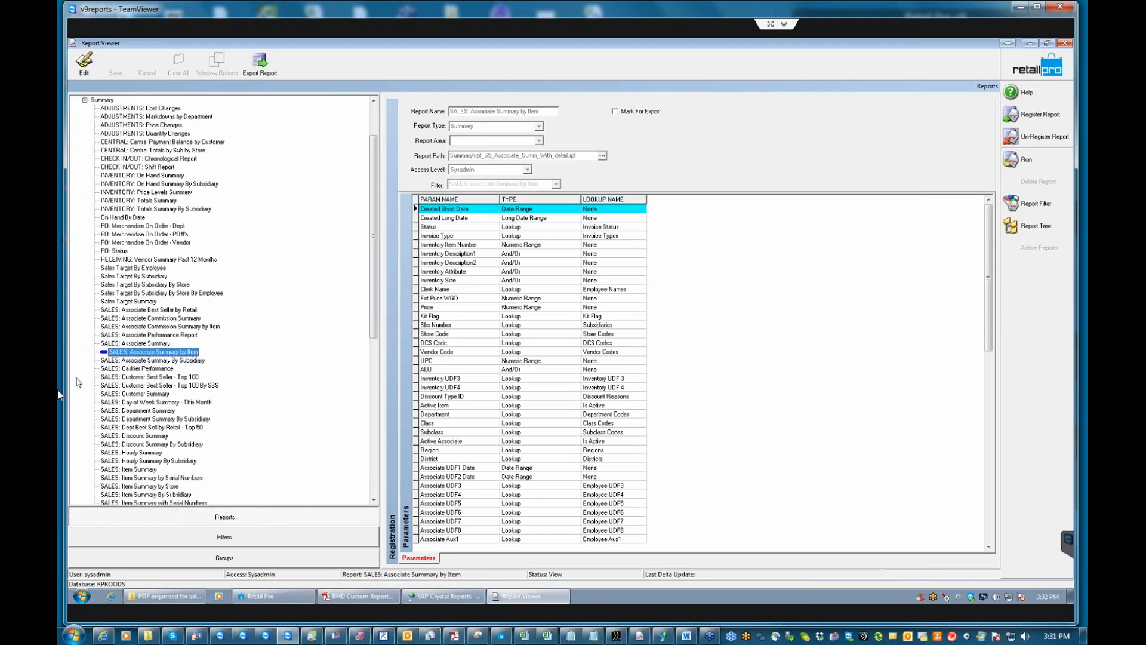
{"action": "left_click", "coordinate": [1022, 159]}
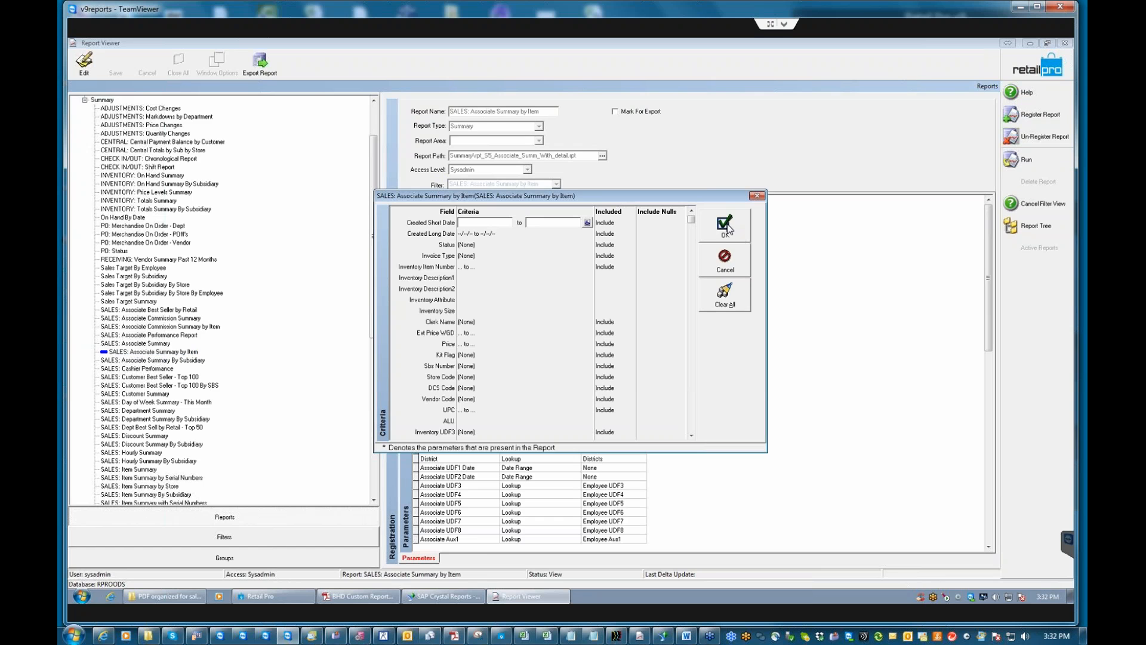
{"action": "left_click", "coordinate": [724, 226]}
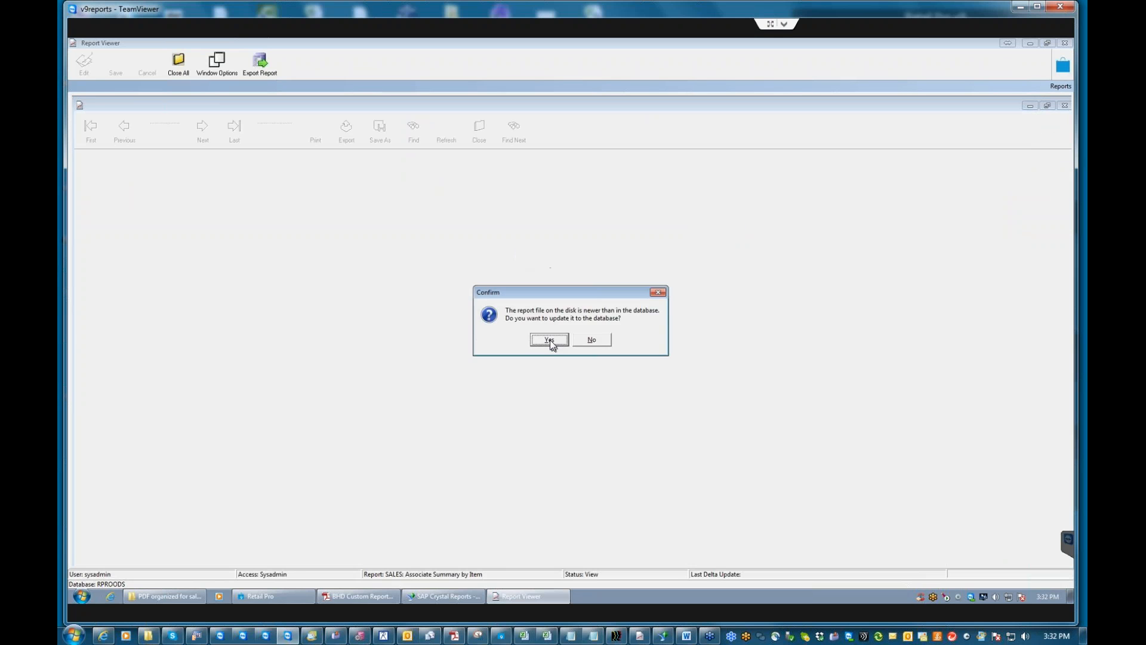
{"action": "left_click", "coordinate": [551, 342]}
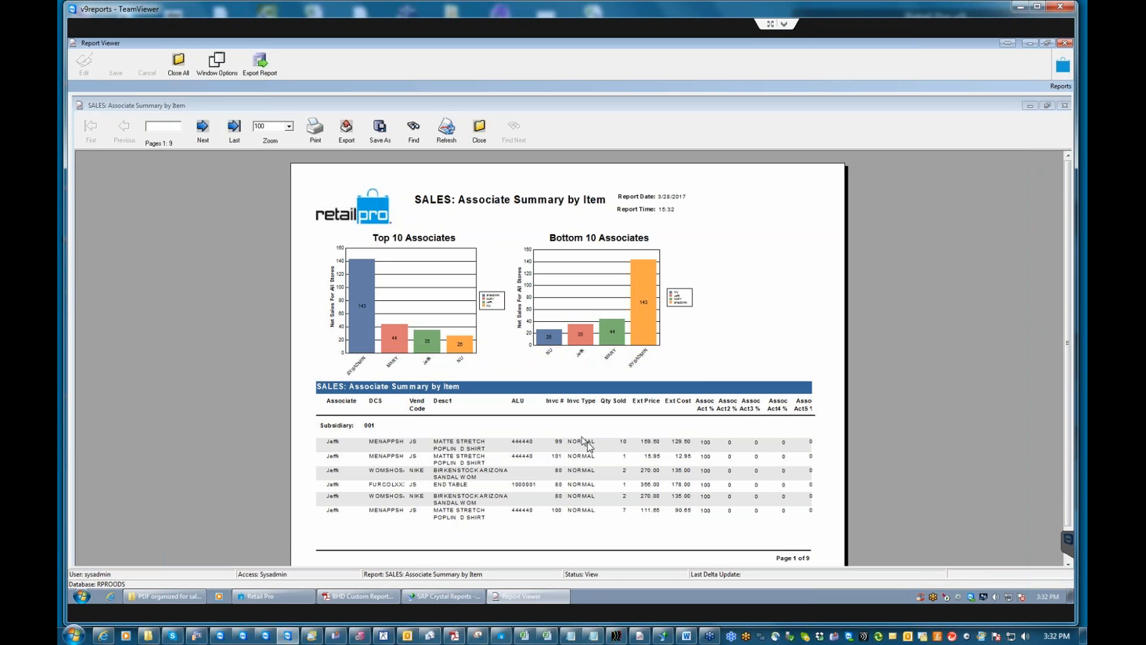
Focus the rendered 9-page Associate Summary by Item preview with its Top and Bottom 10 Associates charts.
{"action": "left_click", "coordinate": [556, 444]}
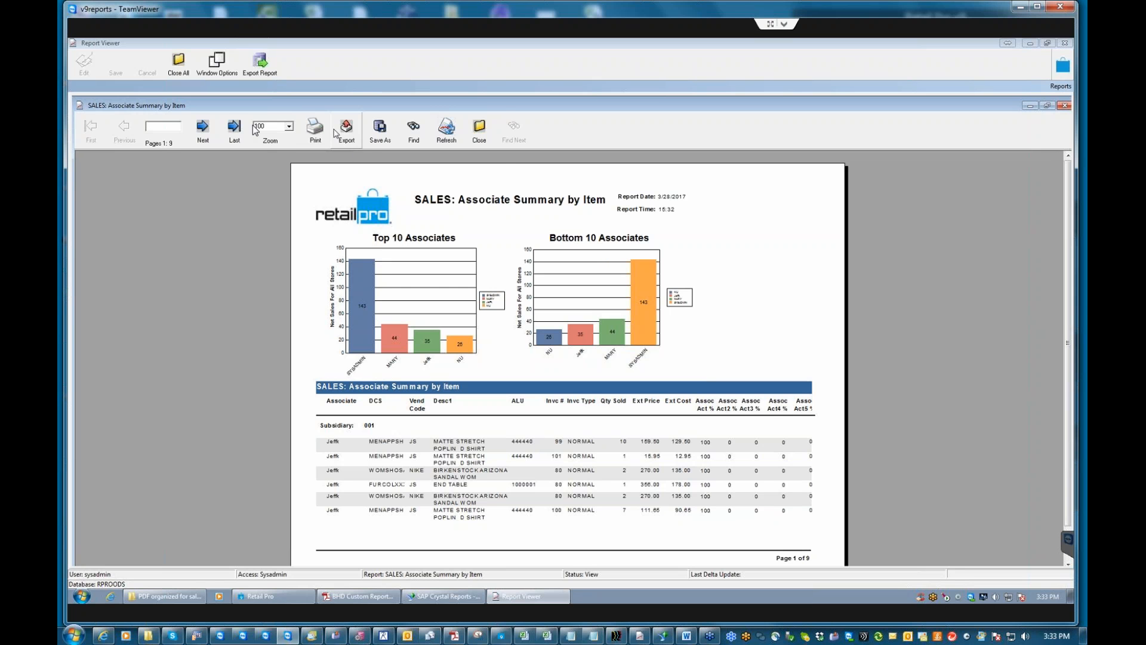
Close the Associate Summary by Item preview, confirming Yes, then collapse Summary in the report tree.
{"action": "left_click", "coordinate": [479, 128]}
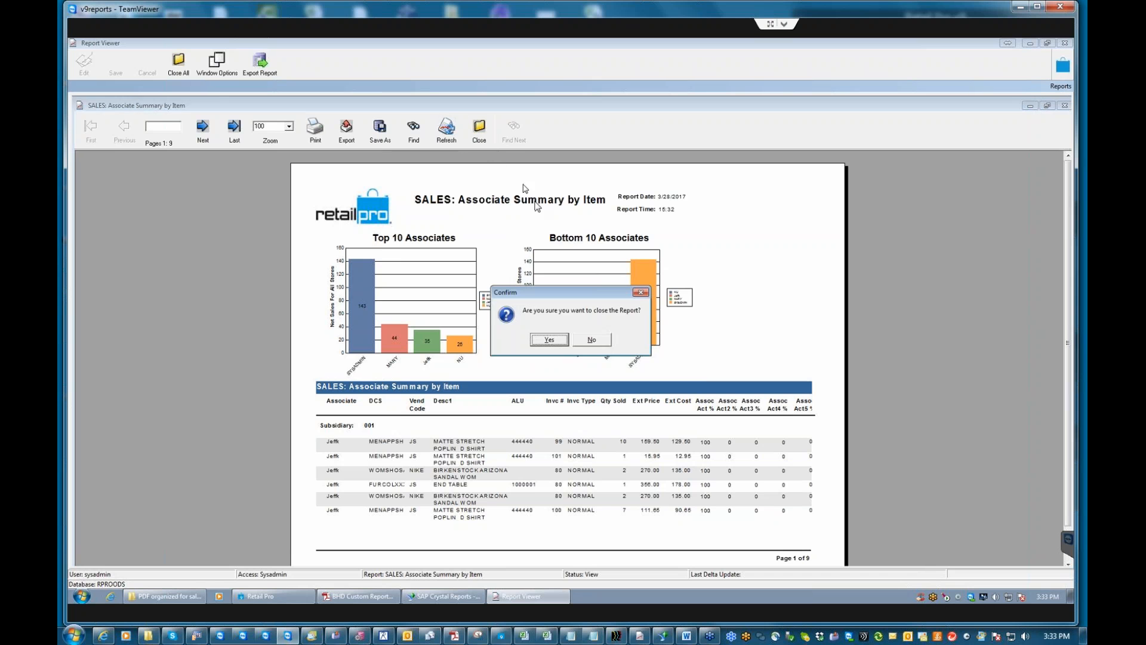
{"action": "left_click", "coordinate": [549, 340]}
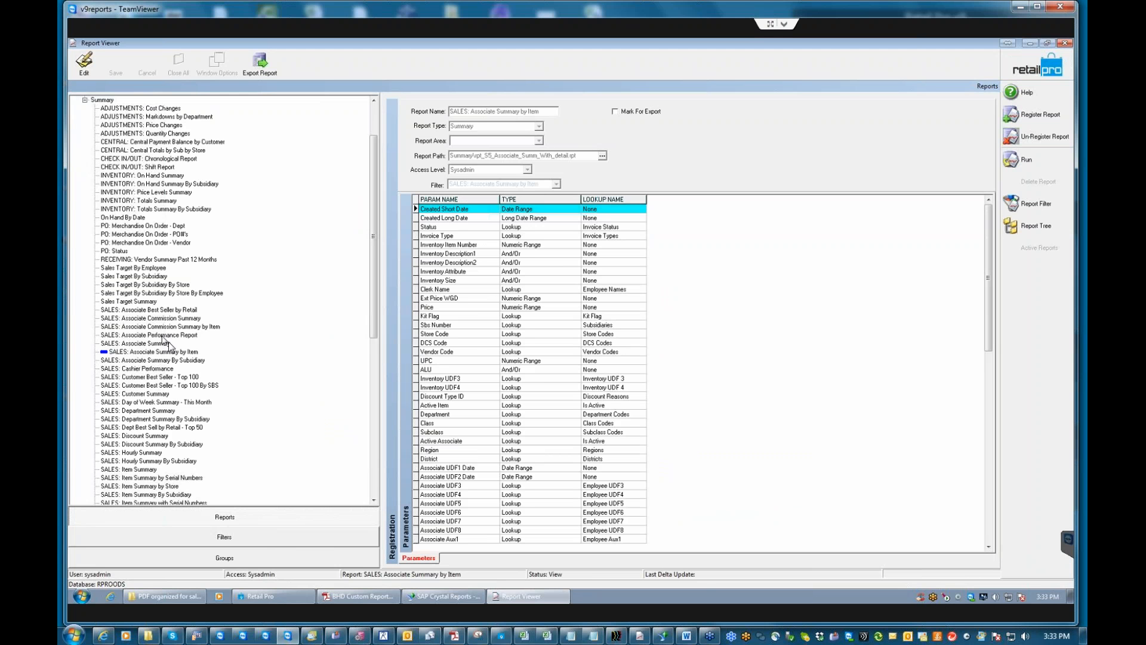
{"action": "scroll", "coordinate": [374, 226], "scroll_direction": "up", "scroll_amount": 3}
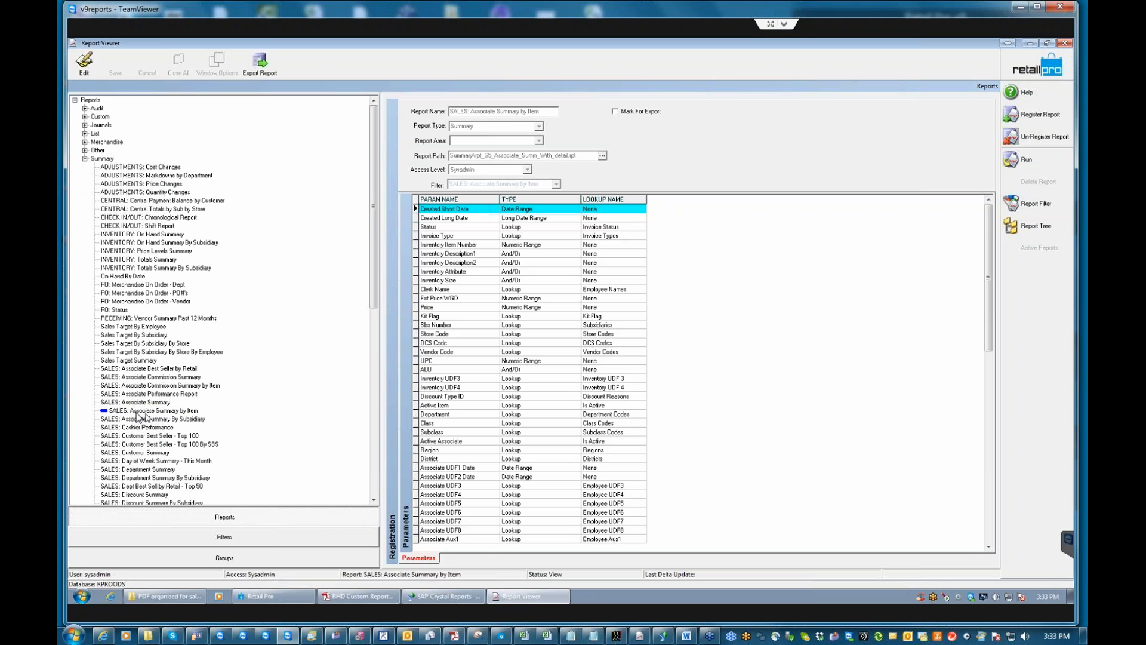
{"action": "left_click", "coordinate": [86, 159]}
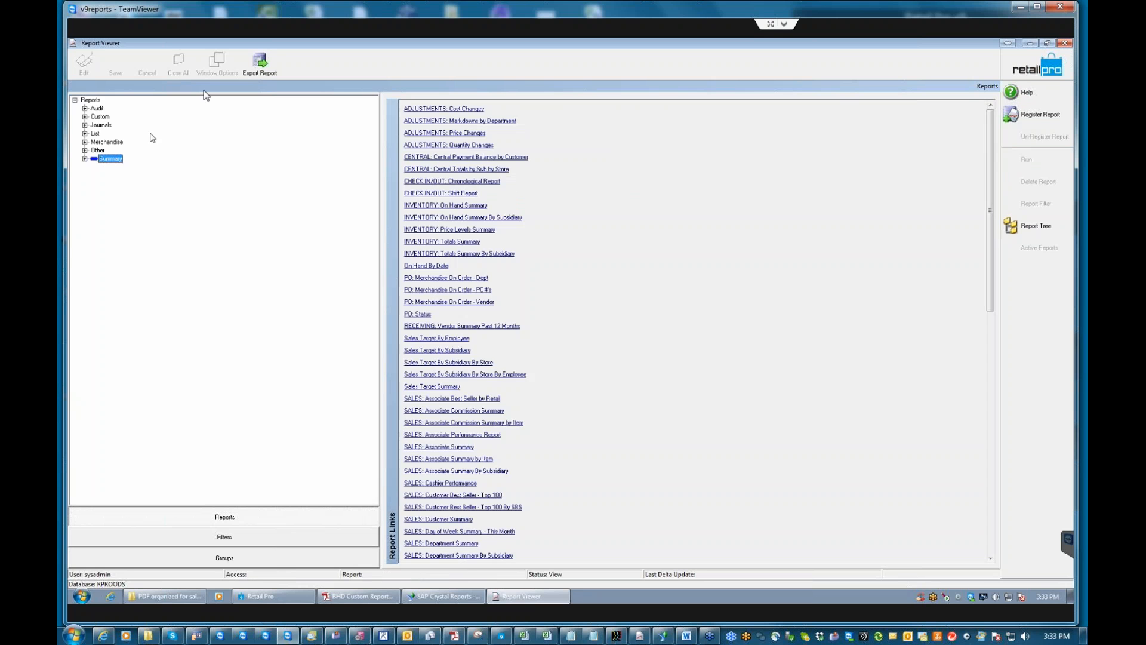
Expand Journals and select SO: Past Due Layaways to see its parameters.
{"action": "left_click", "coordinate": [84, 125]}
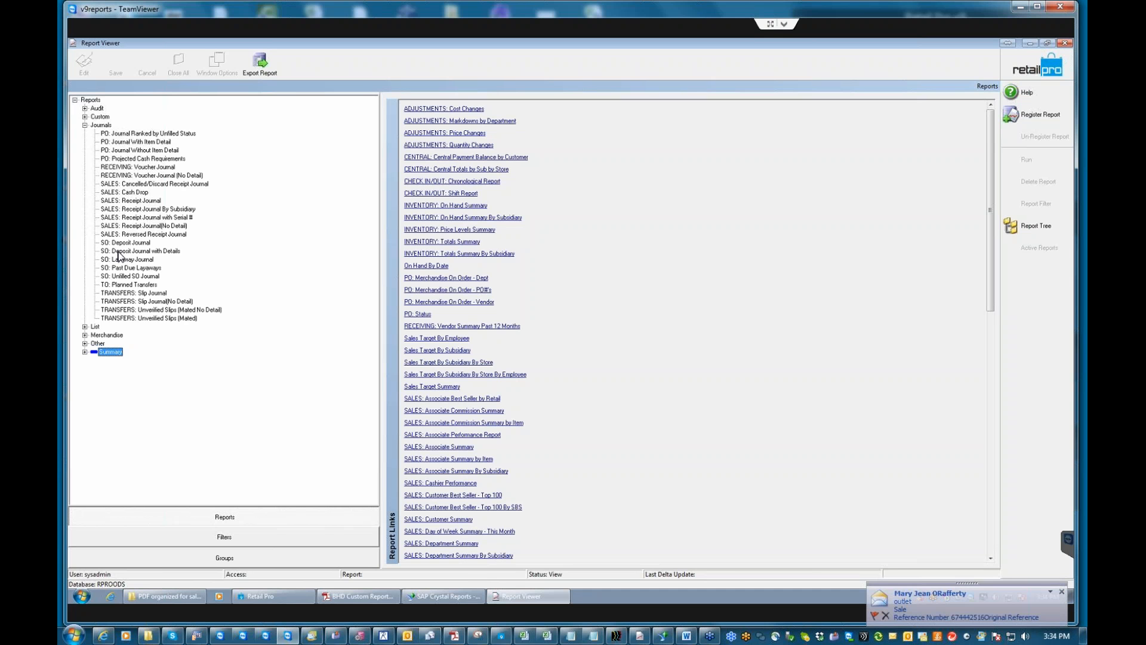
{"action": "left_click", "coordinate": [128, 268]}
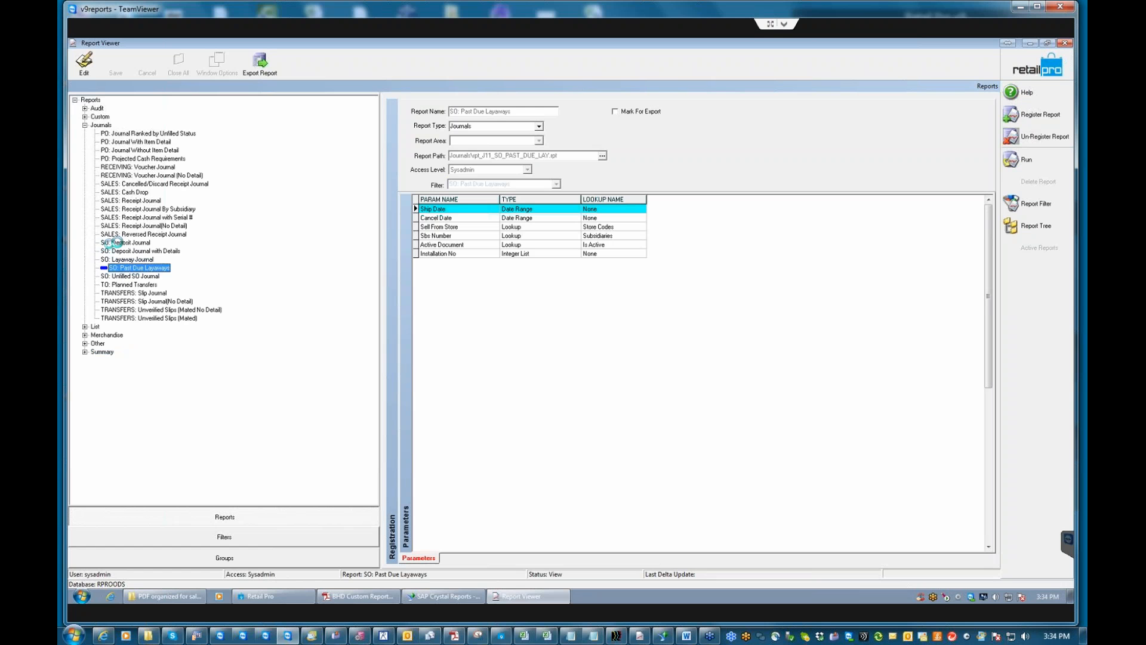
Check SO: Deposit Journal's parameters, then run SO: Unfilled SO Journal with its current criteria.
{"action": "left_click", "coordinate": [126, 243]}
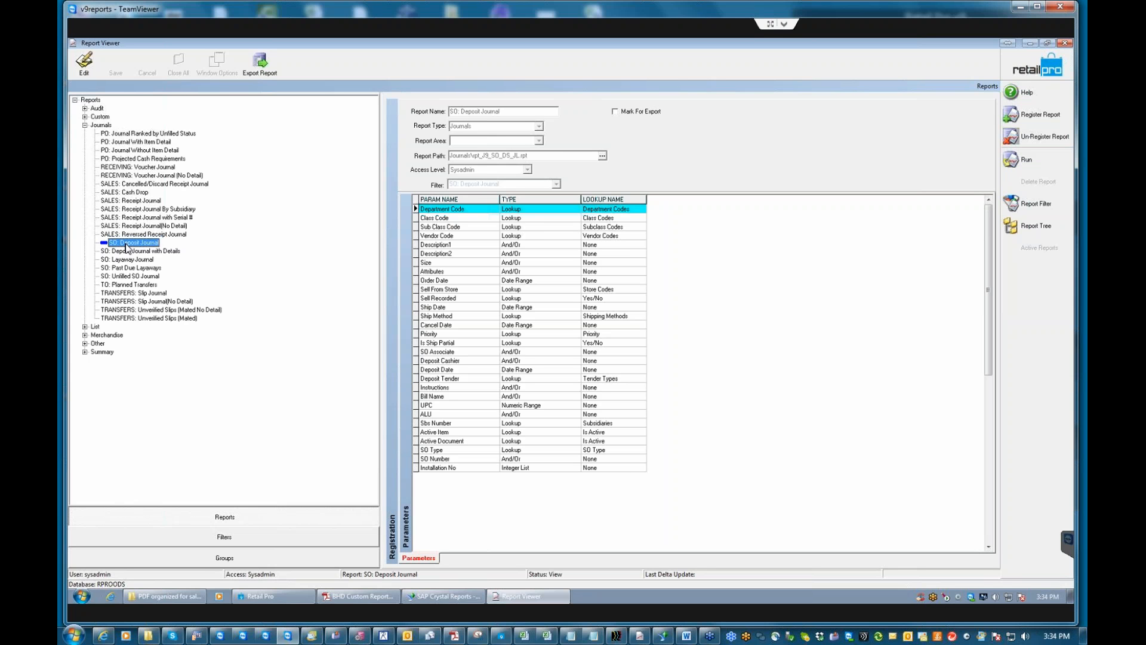
{"action": "left_click", "coordinate": [123, 274]}
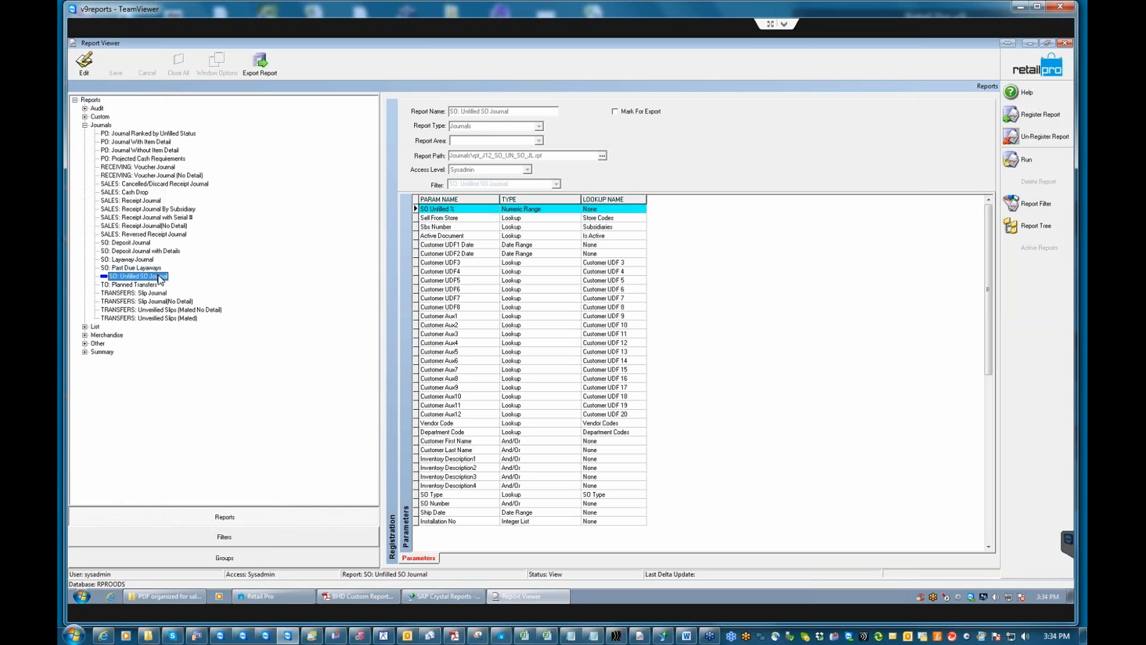
{"action": "left_click", "coordinate": [1024, 159]}
{"action": "left_click", "coordinate": [723, 228]}
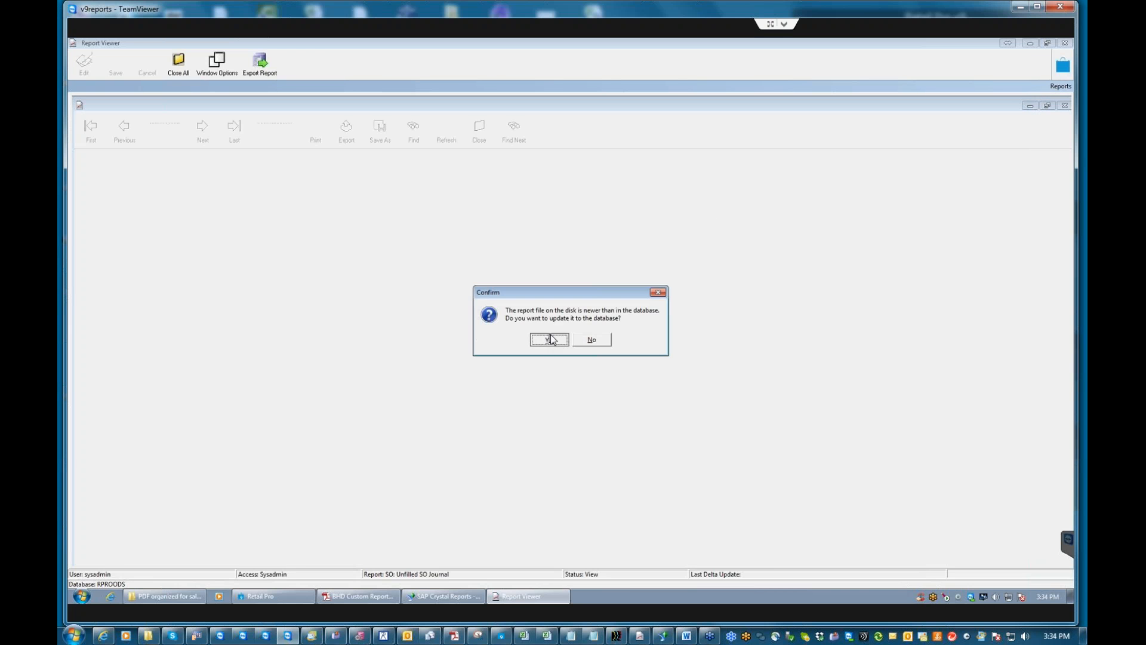
{"action": "left_click", "coordinate": [549, 339]}
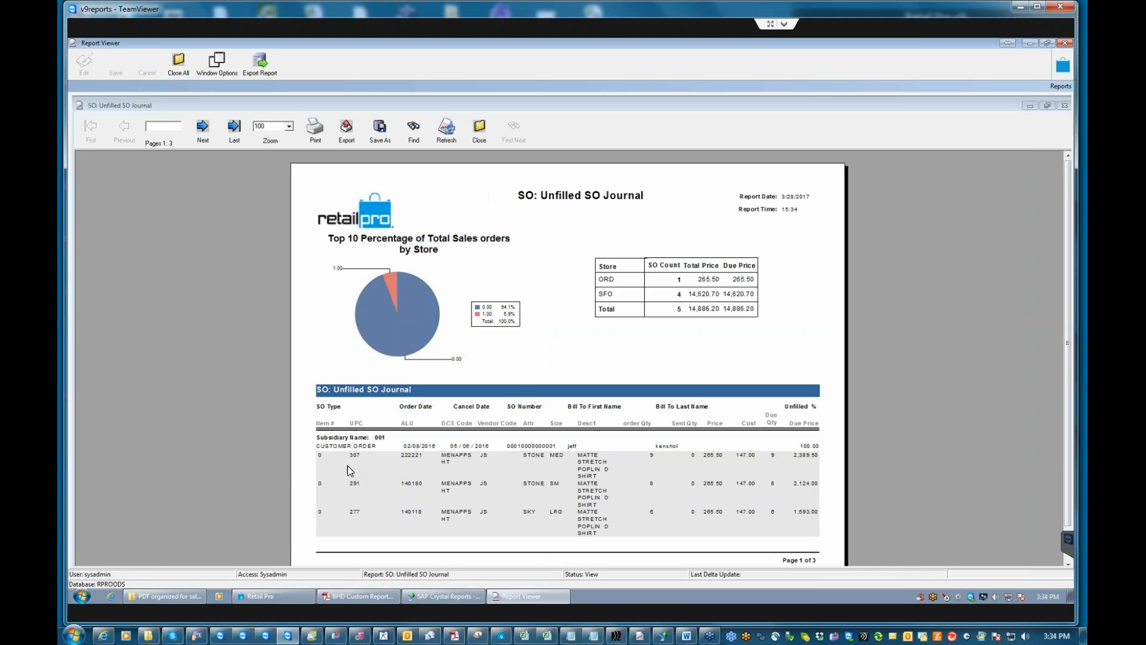
{"action": "left_click", "coordinate": [651, 457]}
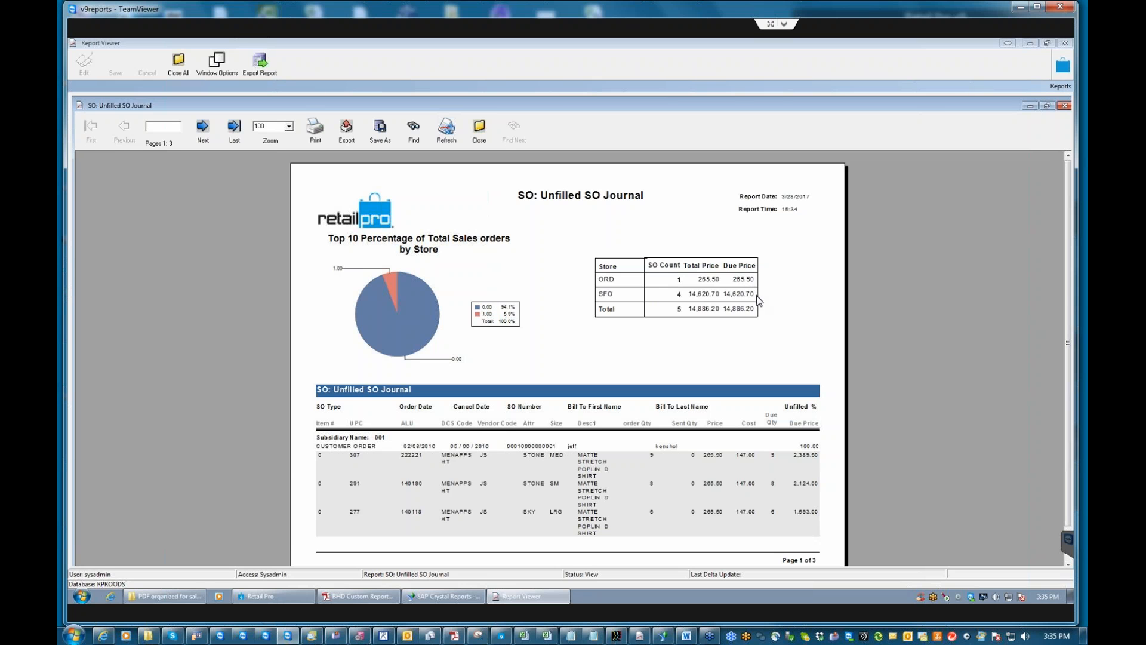
Close the Unfilled SO Journal preview, collapse Journals, and select Merchandise's SALES: by Dept - Last 7 Days vs. LY.
{"action": "left_click", "coordinate": [478, 136]}
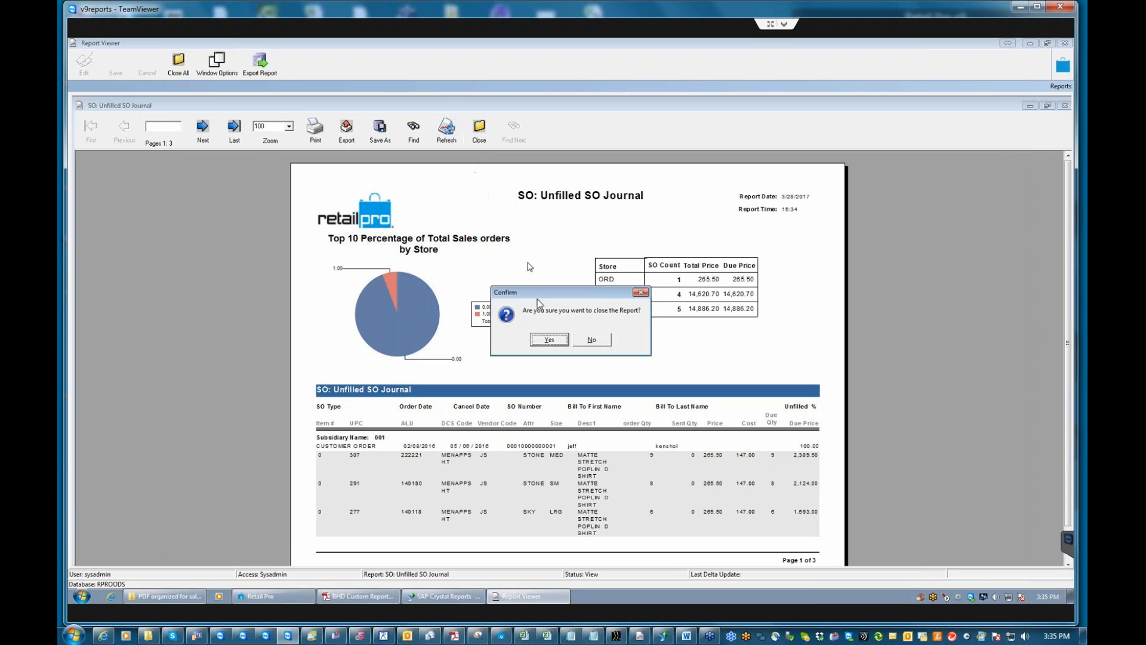
{"action": "left_click", "coordinate": [544, 338]}
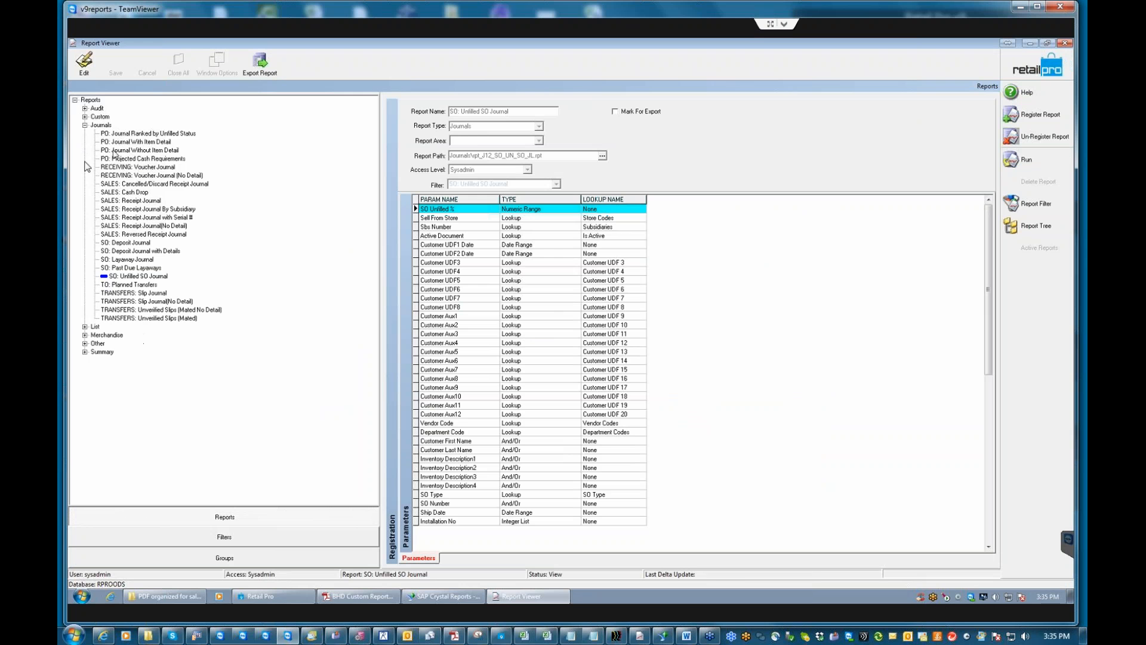
{"action": "left_click", "coordinate": [85, 125]}
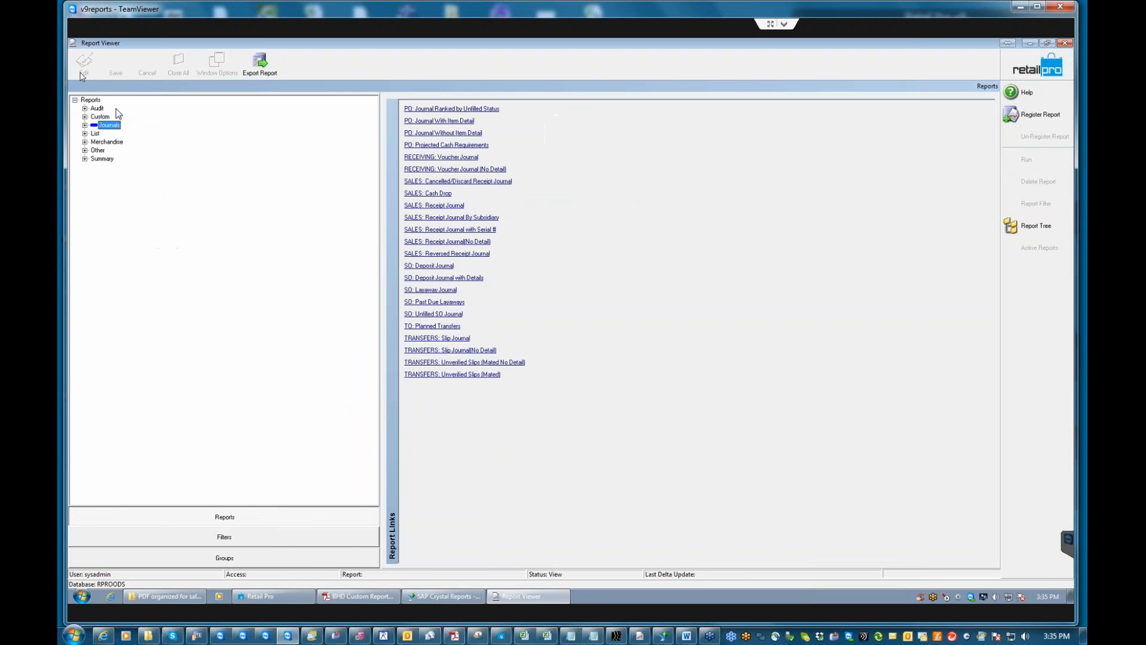
{"action": "left_click", "coordinate": [85, 142]}
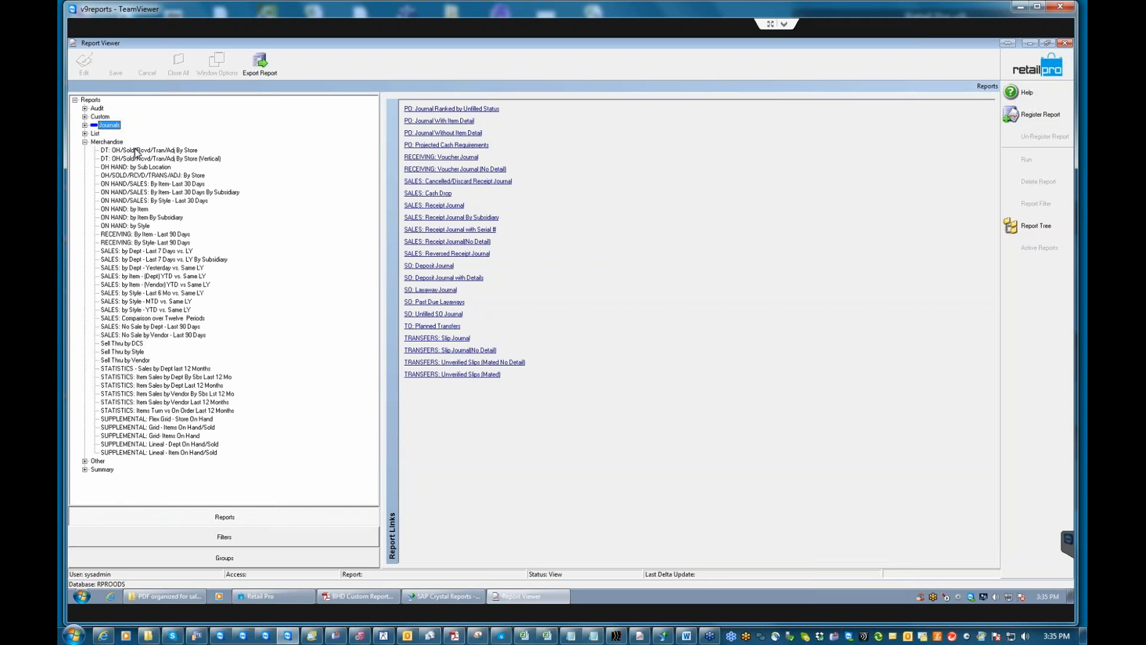
{"action": "left_click", "coordinate": [131, 253]}
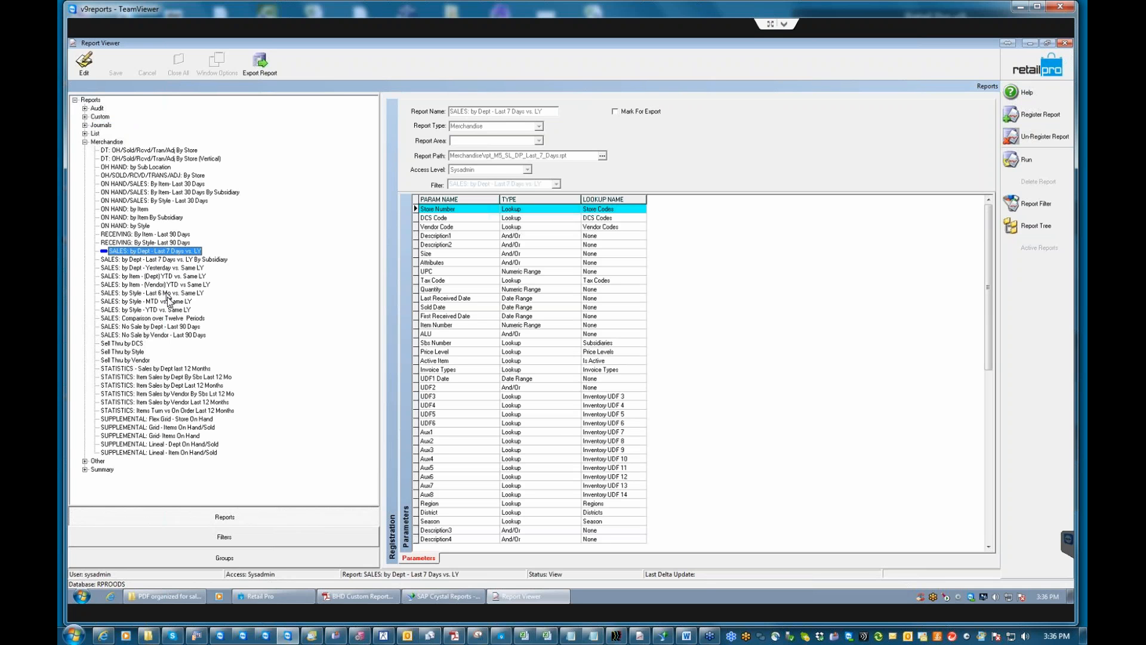
Look at RECEIVING: By Item - Last 90 Days, then select SALES: by Item - (Dept) YTD vs. Same LY.
{"action": "double_click", "coordinate": [134, 250]}
{"action": "left_click", "coordinate": [150, 235]}
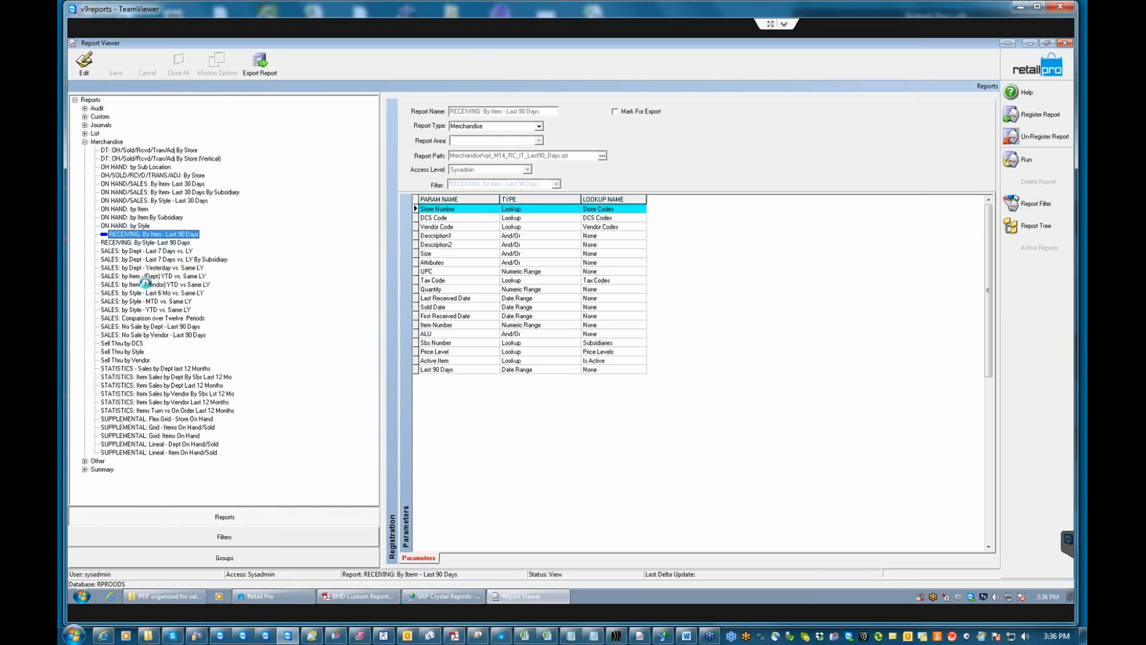
{"action": "left_click", "coordinate": [143, 276]}
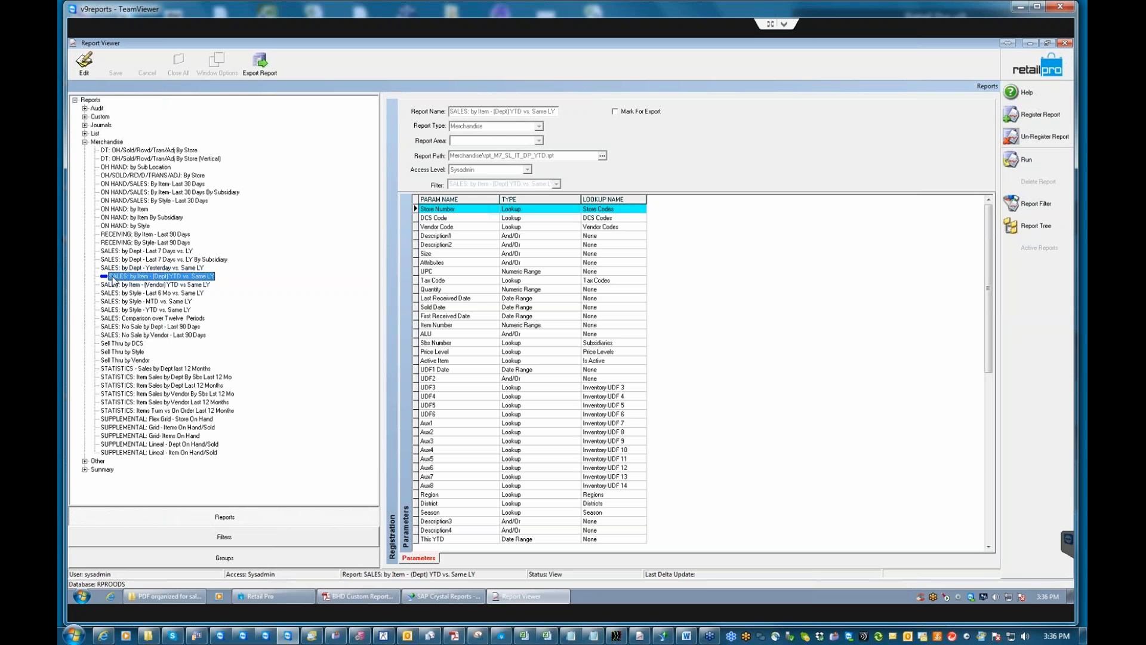
Open the run criteria and set This YTD to 1 month starting 15 months ago (December 2015).
{"action": "left_click", "coordinate": [1027, 160]}
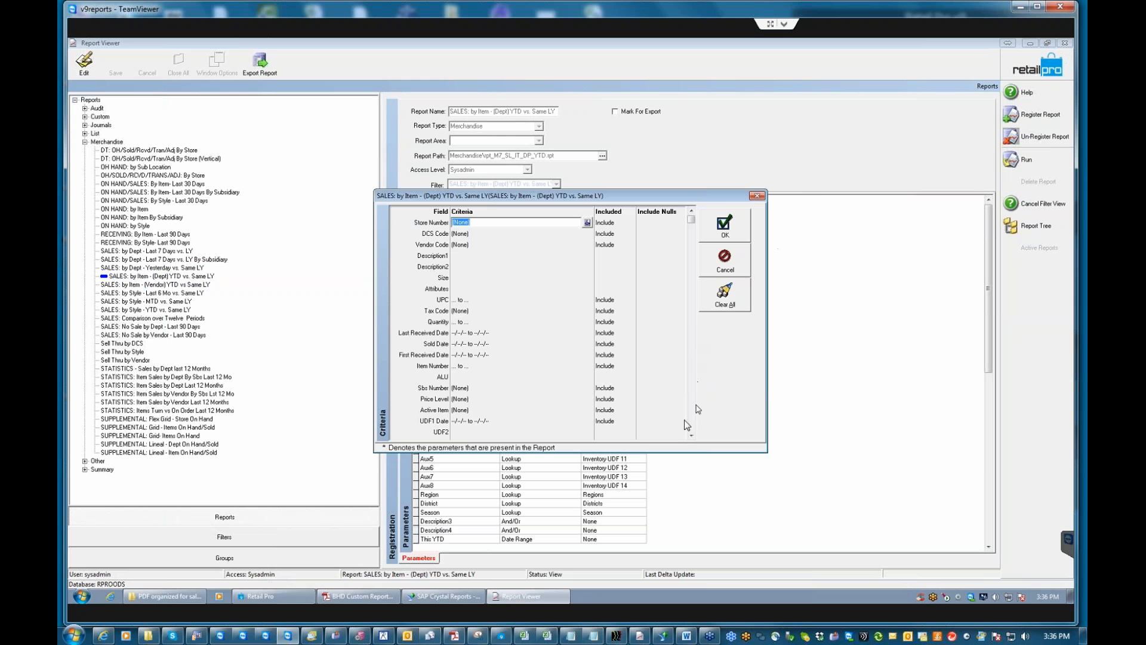
{"action": "left_click", "coordinate": [692, 436]}
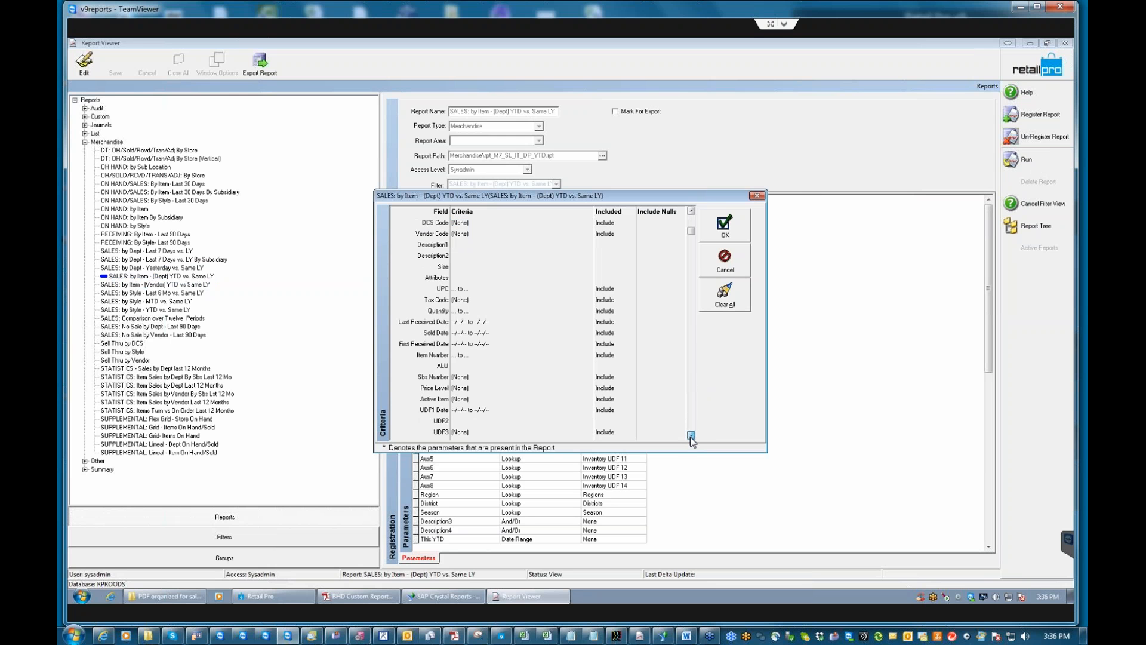
{"action": "left_click", "coordinate": [691, 435]}
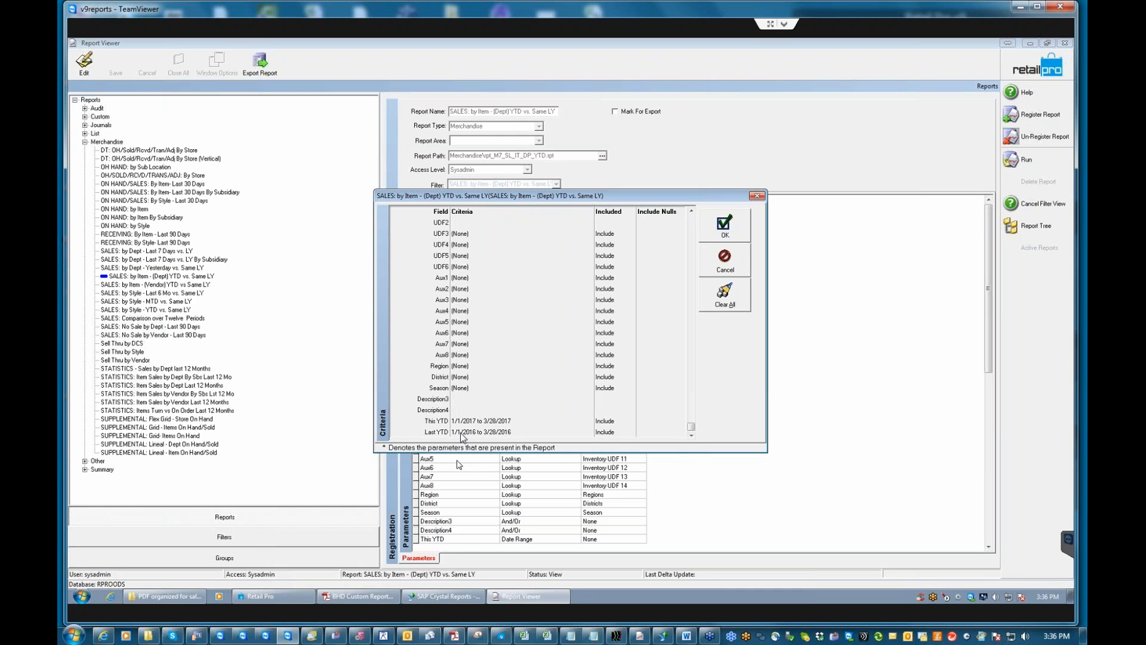
{"action": "left_click", "coordinate": [519, 425]}
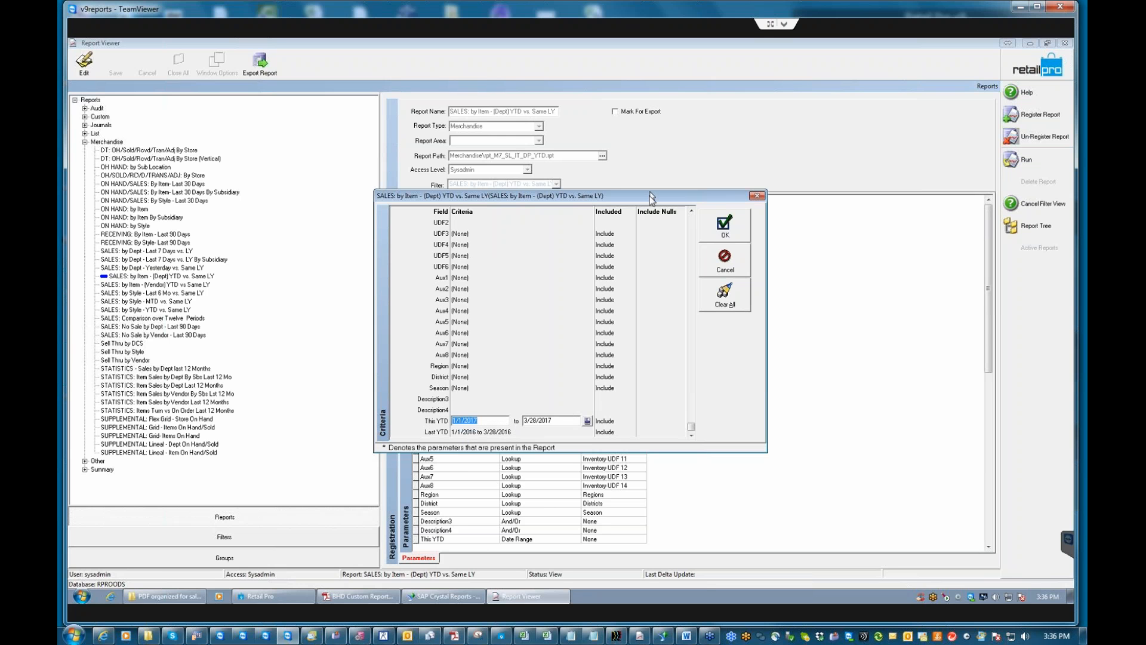
{"action": "left_click", "coordinate": [587, 421]}
{"action": "left_click", "coordinate": [648, 281]}
{"action": "scroll", "coordinate": [648, 281], "scroll_direction": "up", "scroll_amount": 3}
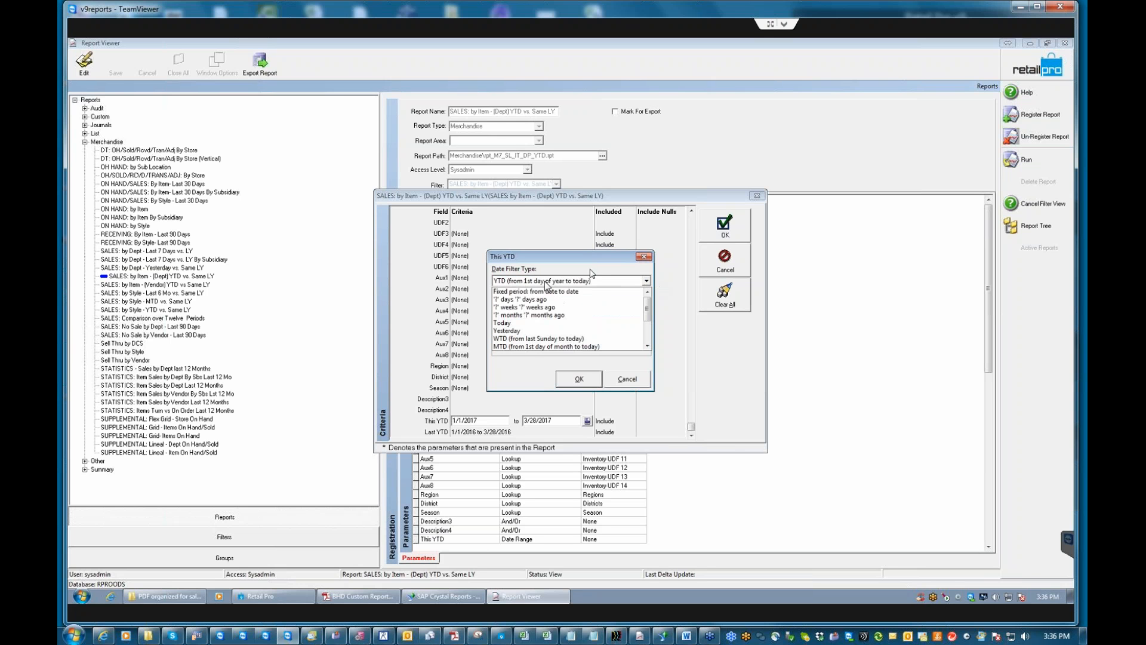
{"action": "left_click", "coordinate": [546, 315]}
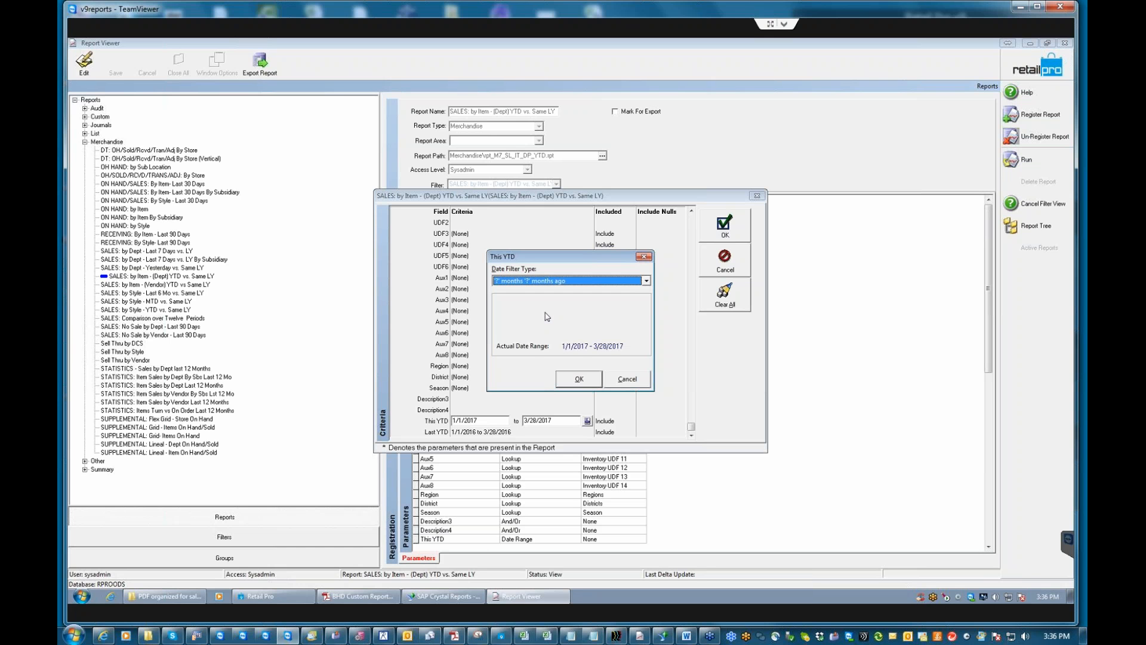
{"action": "type", "text": "1"}
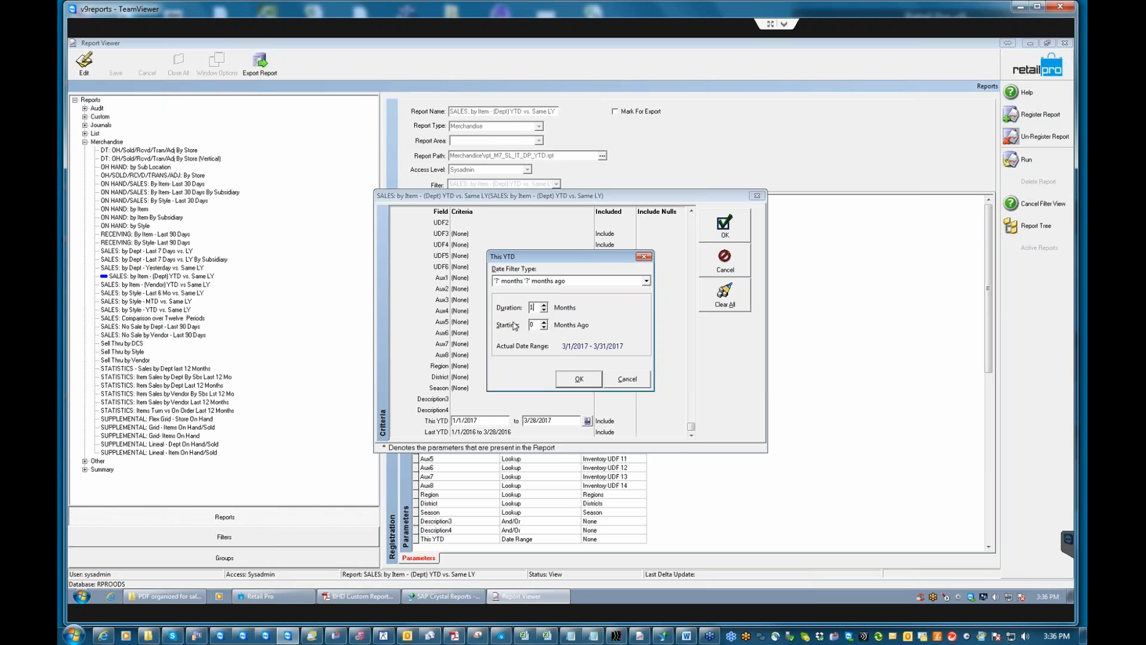
{"action": "key", "text": "Tab"}
{"action": "type", "text": "15"}
{"action": "left_click", "coordinate": [579, 379]}
Set Last YTD to year-to-date from the 1st day, then run the report and accept the database update.
{"action": "left_click", "coordinate": [575, 431]}
{"action": "left_click", "coordinate": [588, 431]}
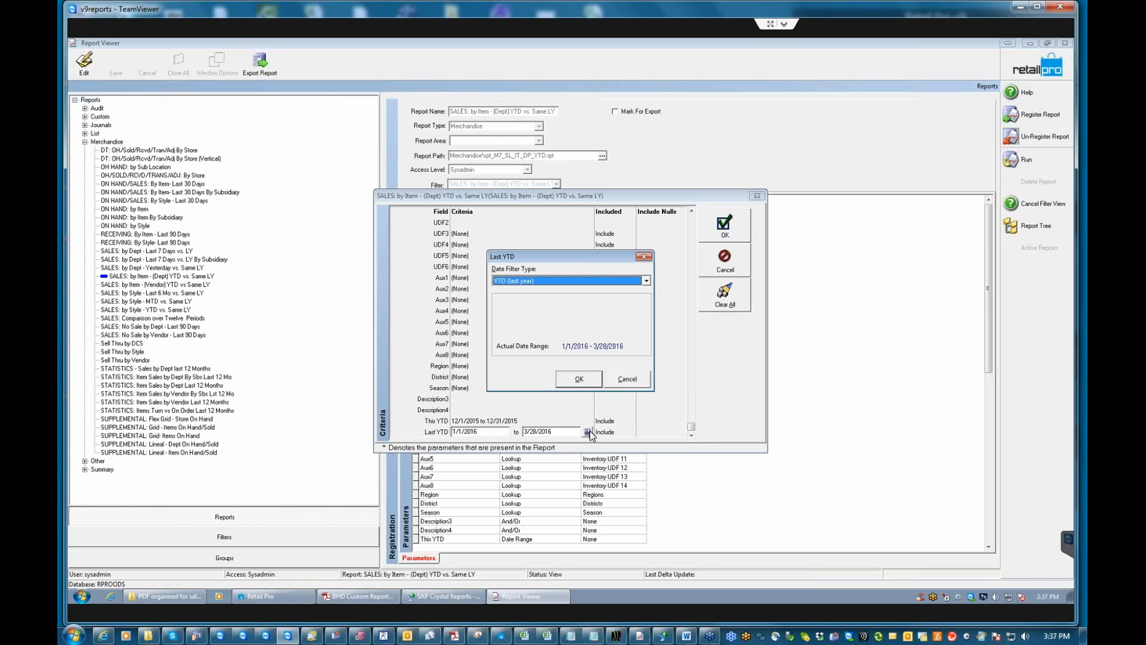
{"action": "left_click", "coordinate": [646, 281]}
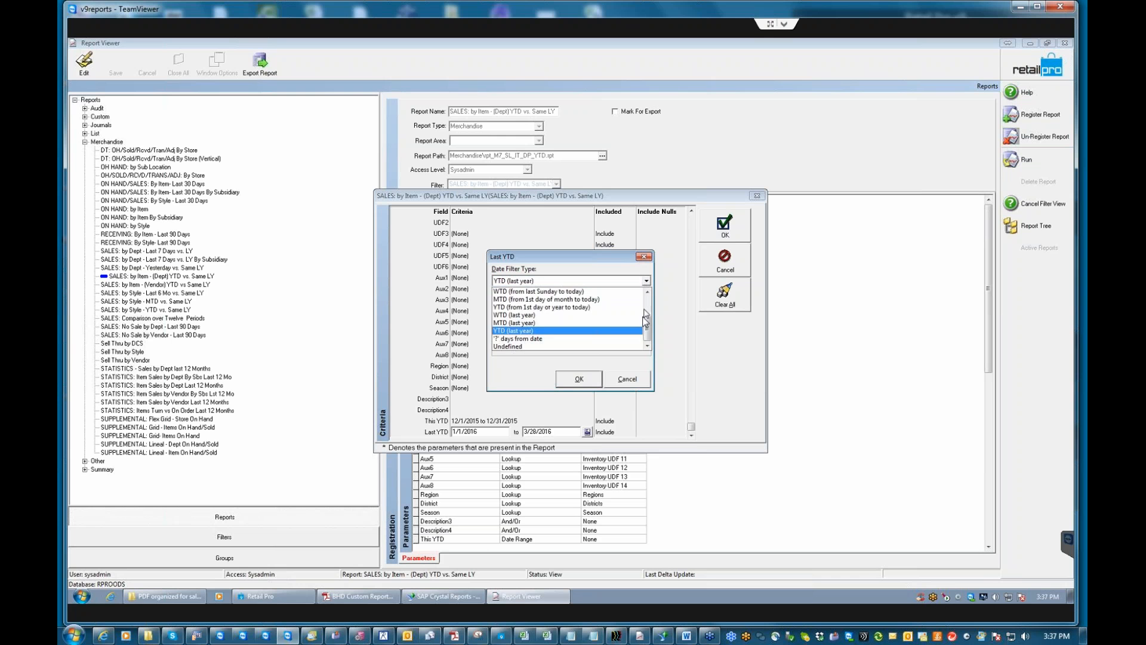
{"action": "left_click", "coordinate": [544, 308]}
{"action": "left_click", "coordinate": [579, 379]}
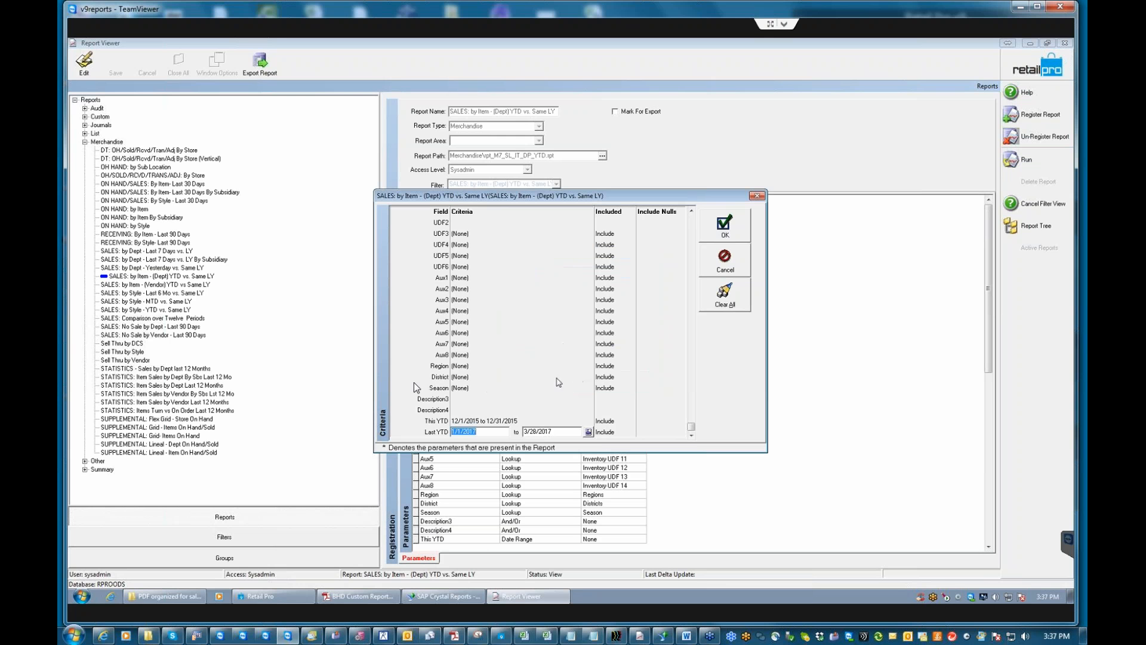
{"action": "left_click", "coordinate": [729, 230]}
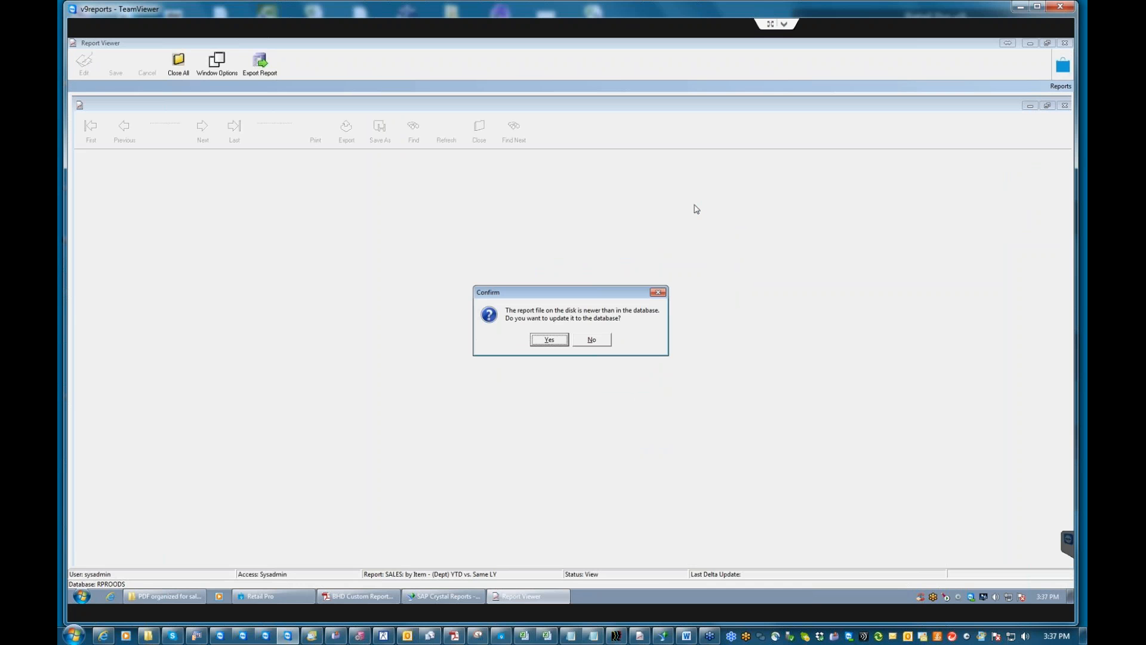
{"action": "key", "text": "Return"}
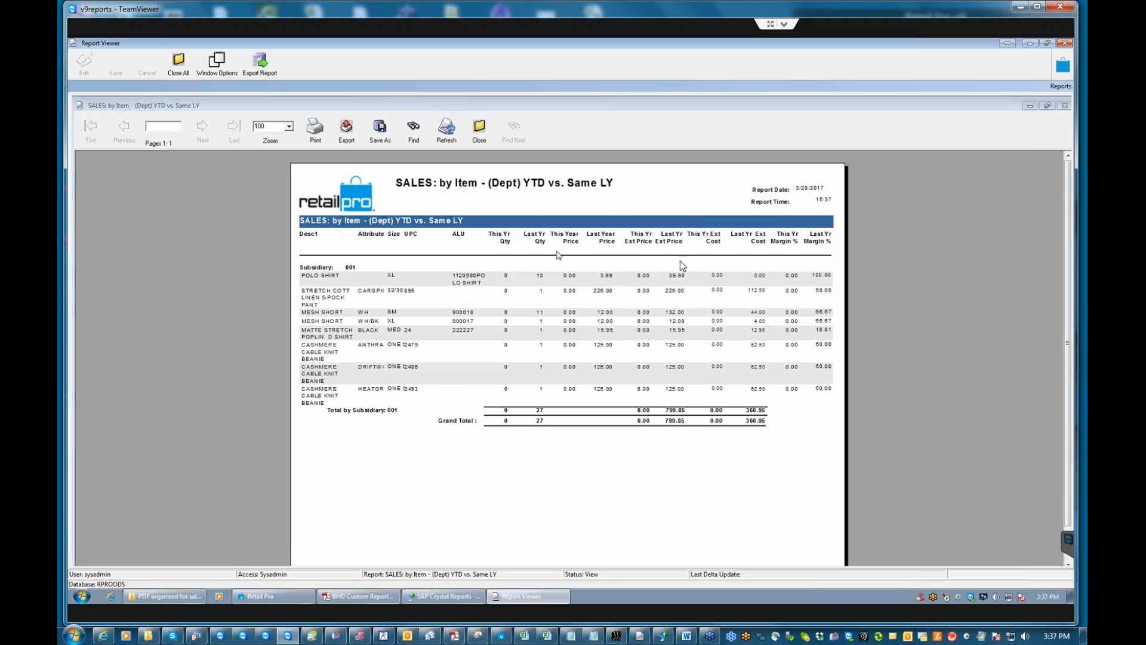
{"action": "left_click", "coordinate": [499, 234]}
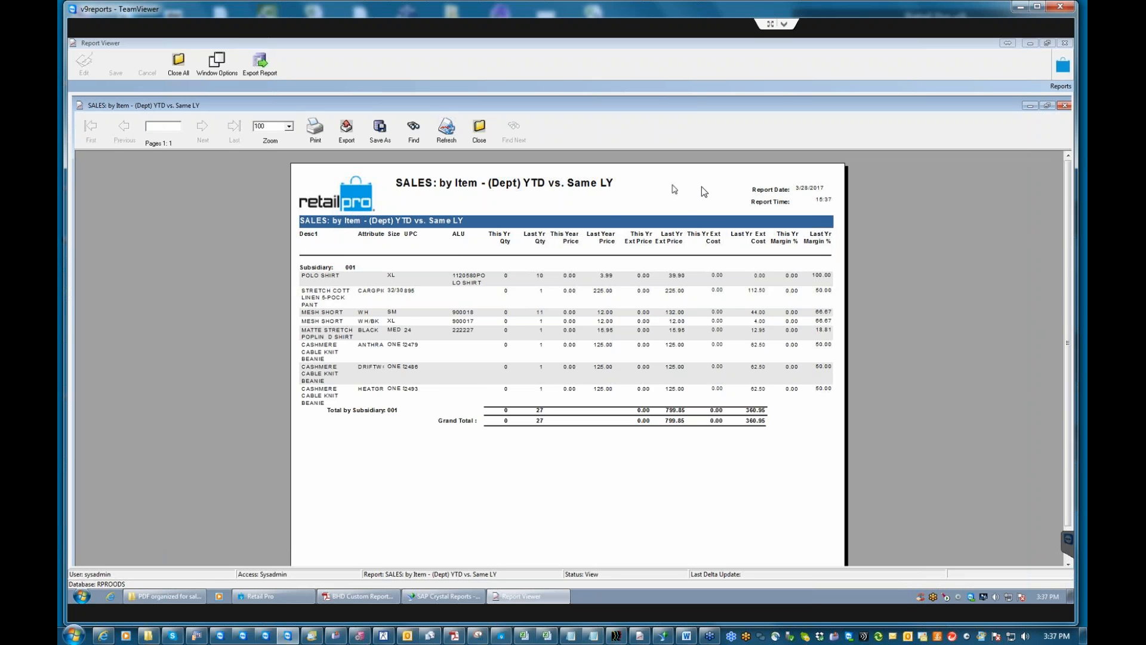
{"action": "mouse_move", "coordinate": [1066, 297]}
{"action": "left_mouse_down"}
{"action": "mouse_move", "coordinate": [1067, 383]}
{"action": "mouse_move", "coordinate": [1067, 295]}
{"action": "left_mouse_up"}
{"action": "left_click", "coordinate": [479, 131]}
Finish closing the previous report and open the filter criteria of SALES: by Style - Last 6 Mo vs. Same LY.
{"action": "left_click", "coordinate": [549, 339]}
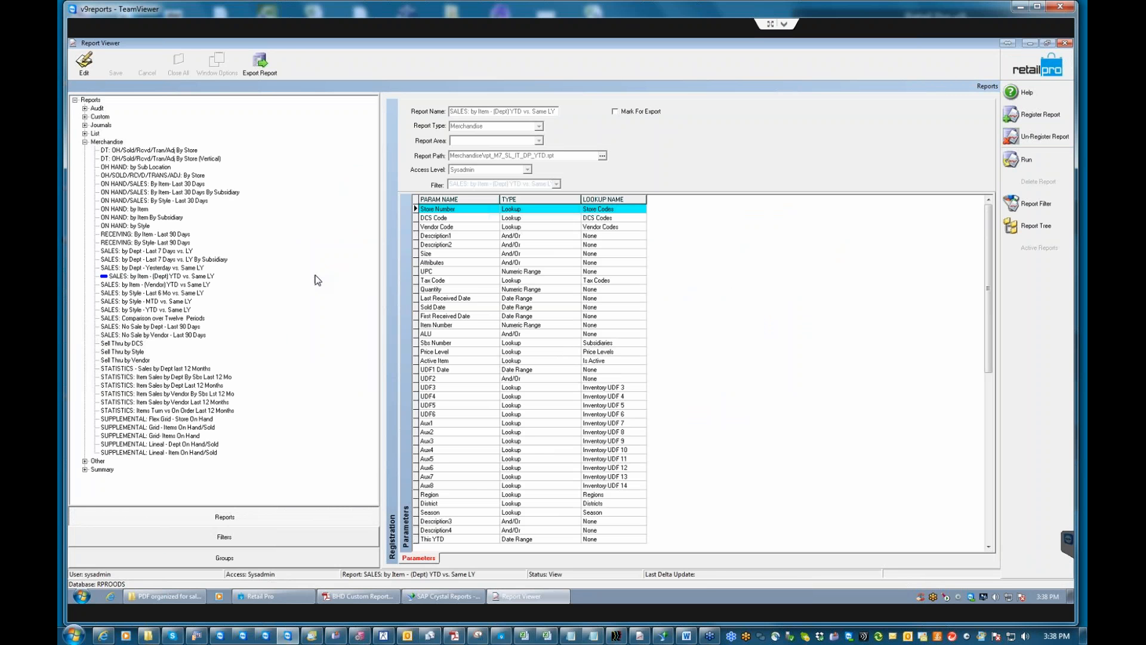
{"action": "left_click", "coordinate": [149, 295]}
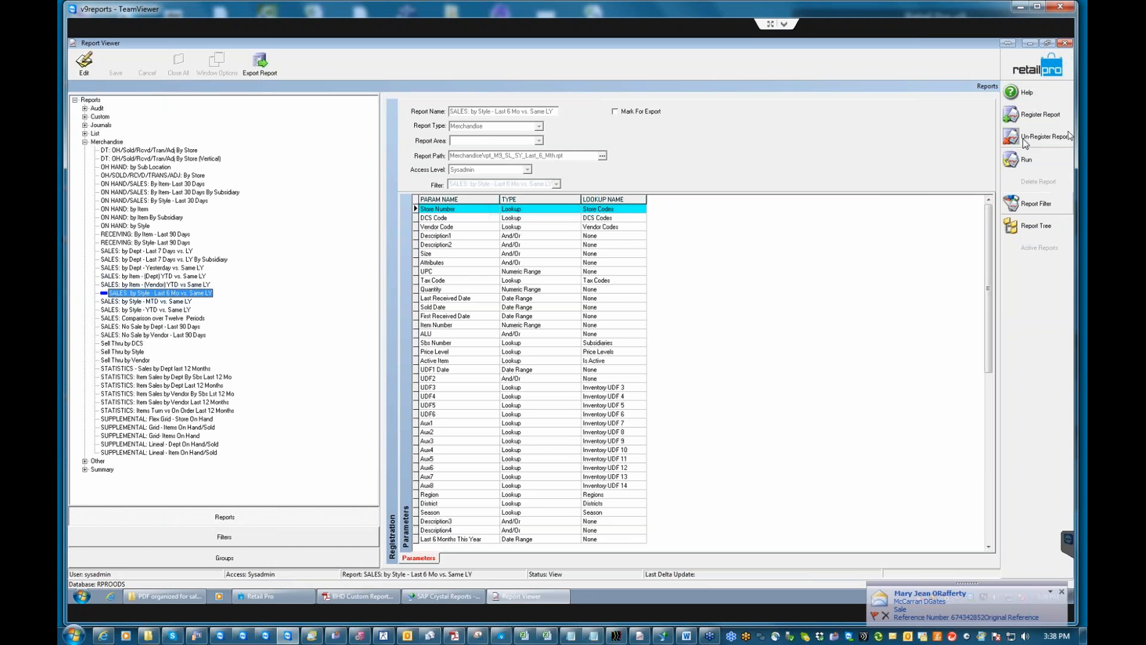
{"action": "left_click", "coordinate": [1035, 204]}
Scroll to the Last 6 Months date rows, close the criteria view, and switch to Filters.
{"action": "left_click", "coordinate": [691, 435]}
{"action": "left_click", "coordinate": [691, 435]}
{"action": "left_click", "coordinate": [692, 436]}
{"action": "left_click", "coordinate": [691, 435]}
{"action": "left_click", "coordinate": [691, 435]}
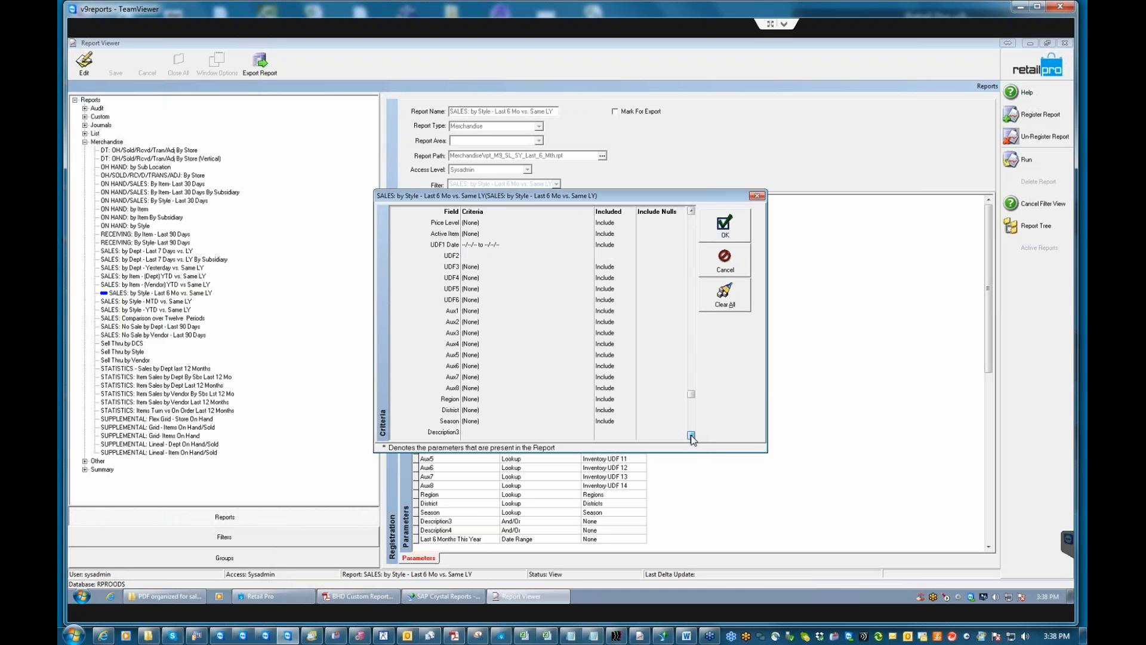
{"action": "left_click", "coordinate": [691, 436]}
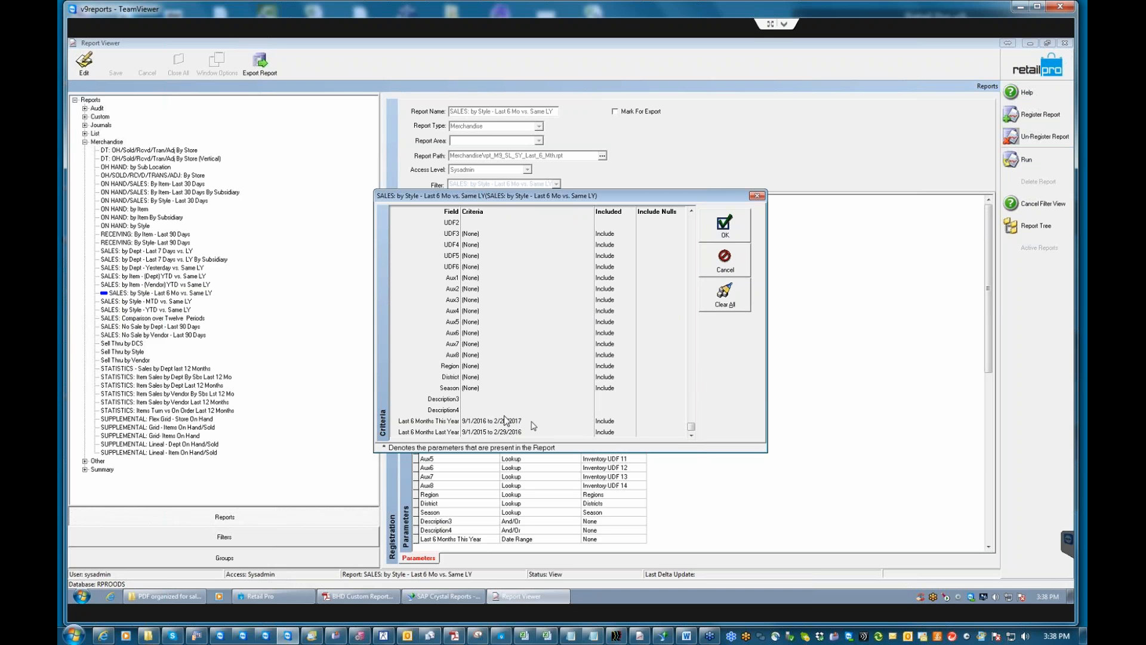
{"action": "left_click", "coordinate": [725, 260]}
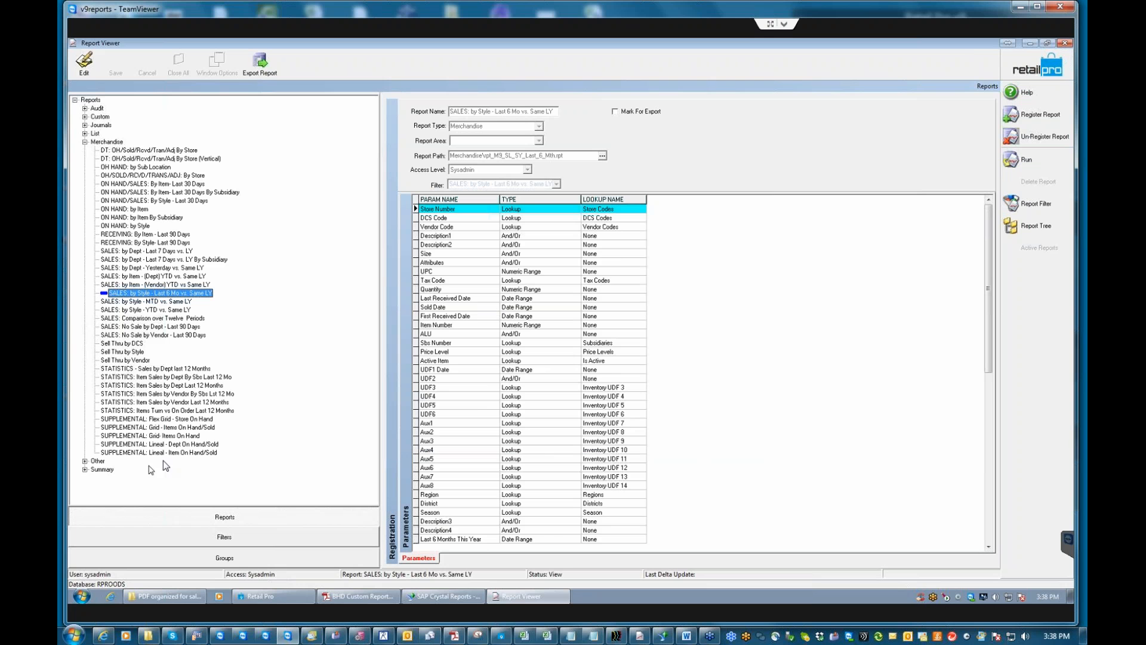
{"action": "left_click", "coordinate": [223, 538]}
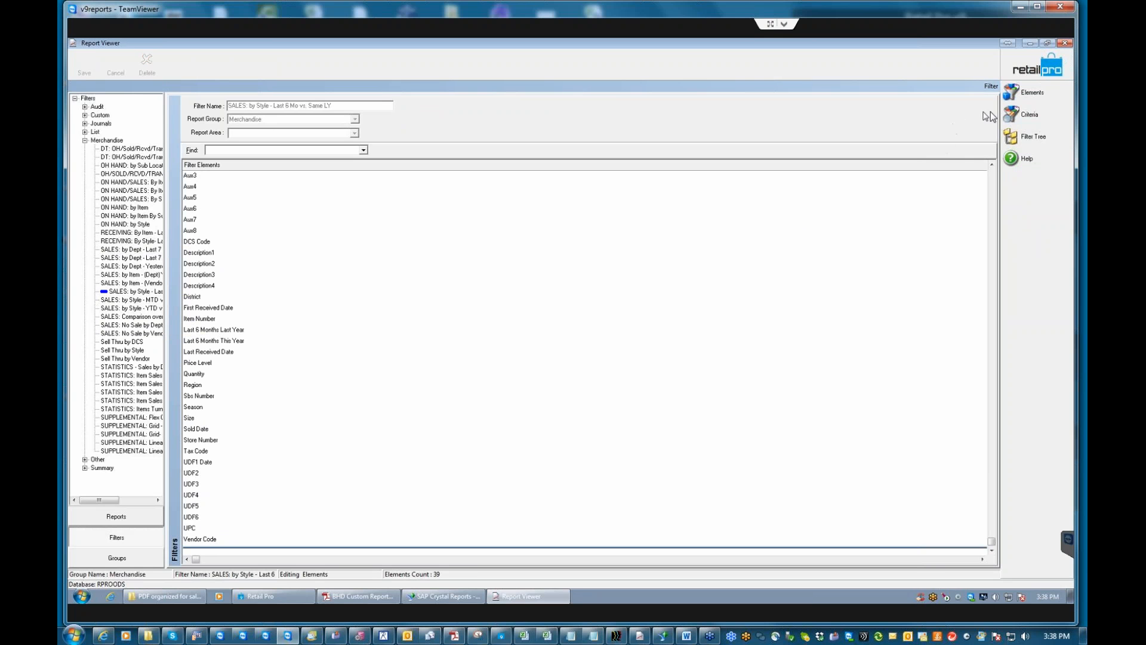
Show the Criteria view with Last 6 Months ranges 9/1/2015–2/29/2016 and 9/1/2016–2/28/2017.
{"action": "left_click", "coordinate": [1039, 112]}
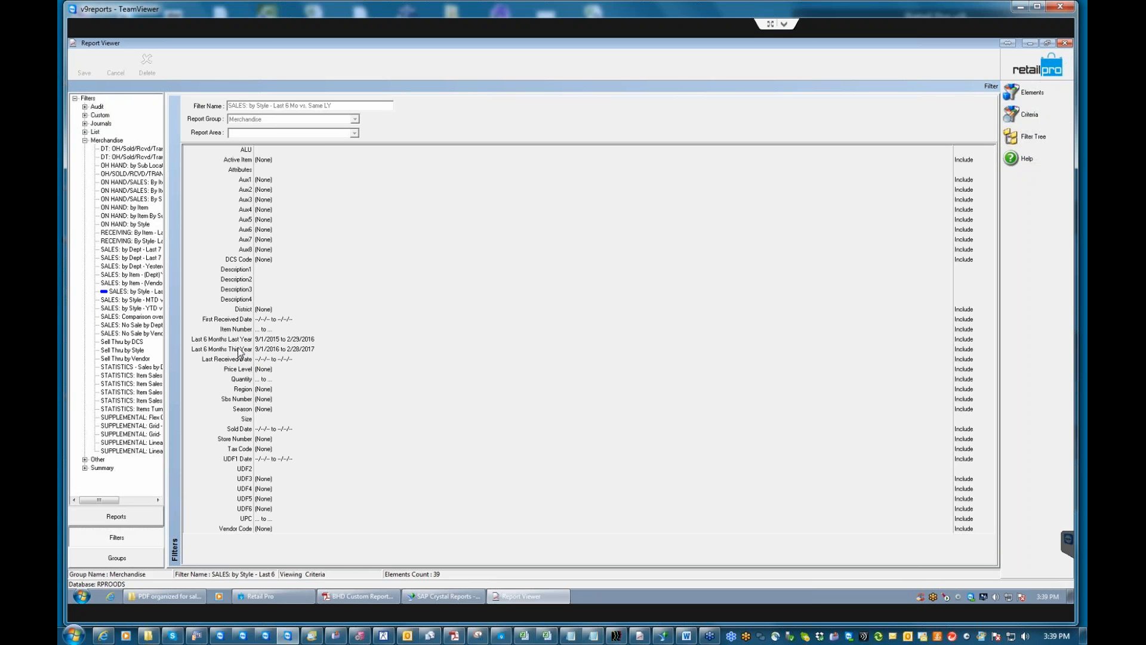
Change the Last 6 Months This Year range to a 4-month duration, 11/1/2016–2/28/2017.
{"action": "left_click", "coordinate": [266, 340]}
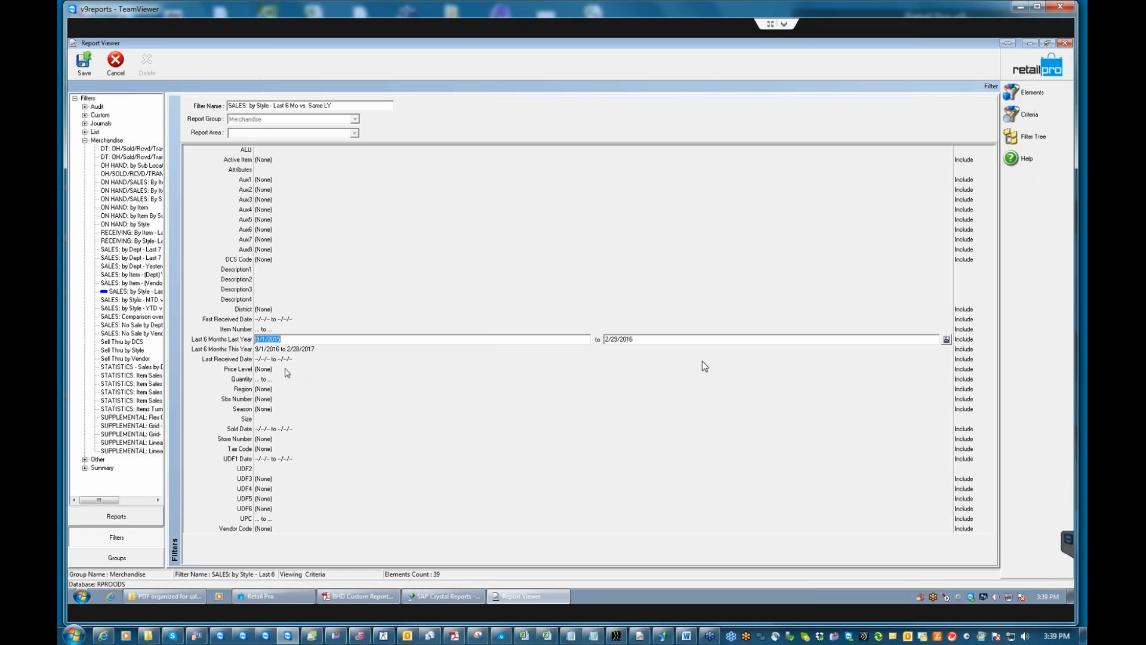
{"action": "left_click", "coordinate": [948, 339]}
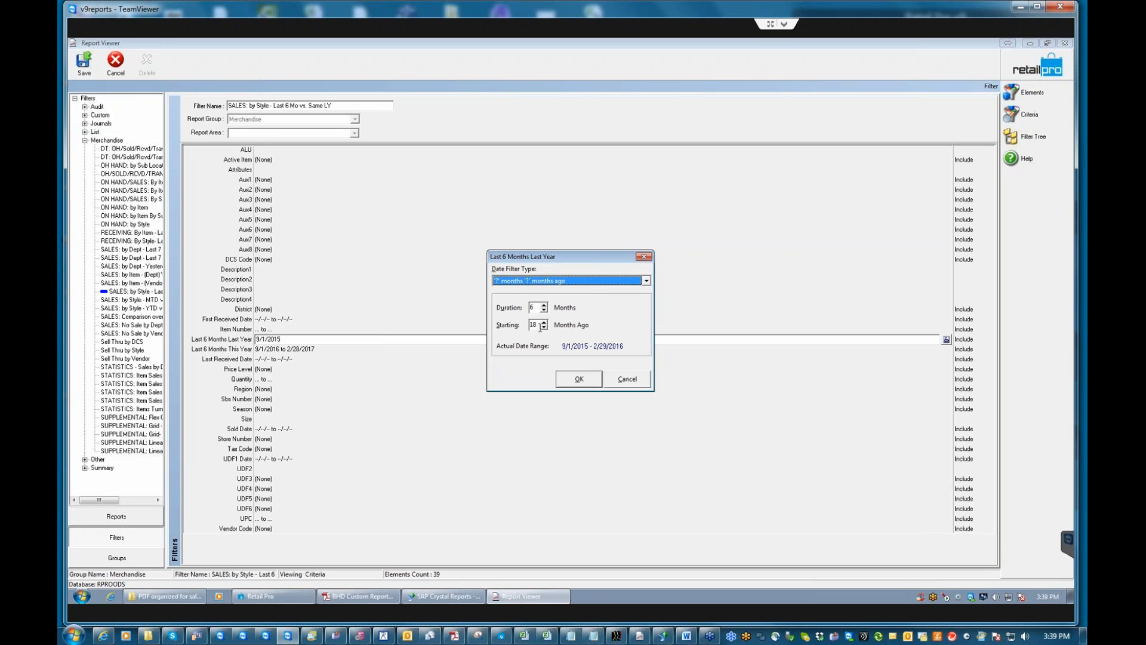
{"action": "left_click", "coordinate": [627, 379]}
{"action": "left_click", "coordinate": [291, 349]}
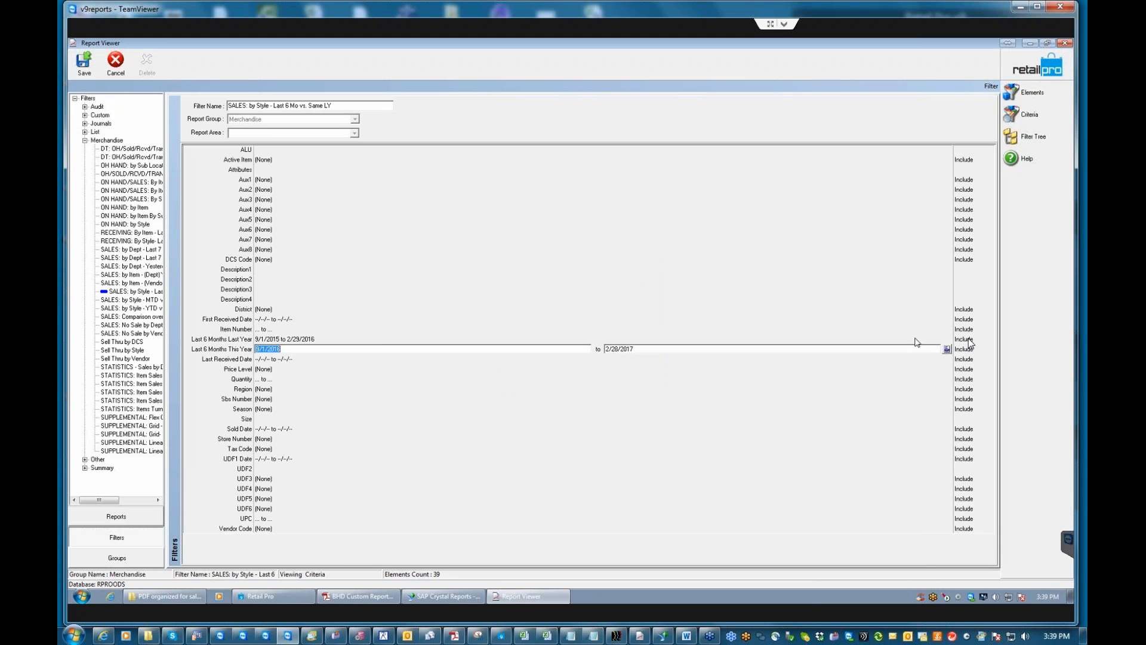
{"action": "left_click", "coordinate": [948, 349]}
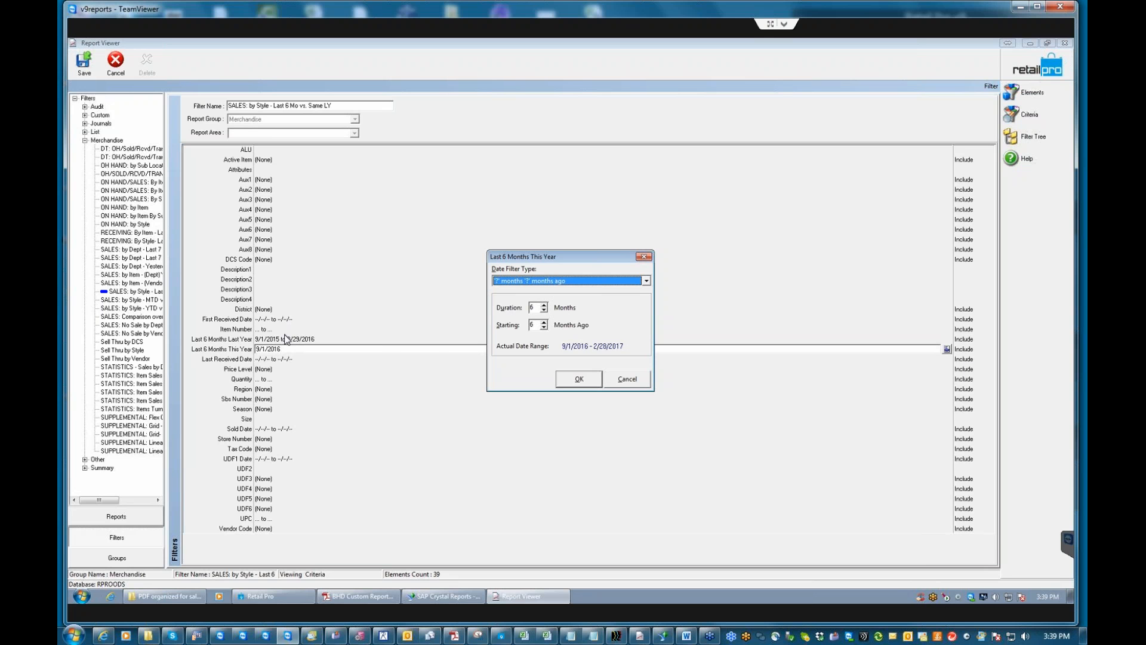
{"action": "left_click", "coordinate": [537, 309]}
{"action": "type", "text": "4"}
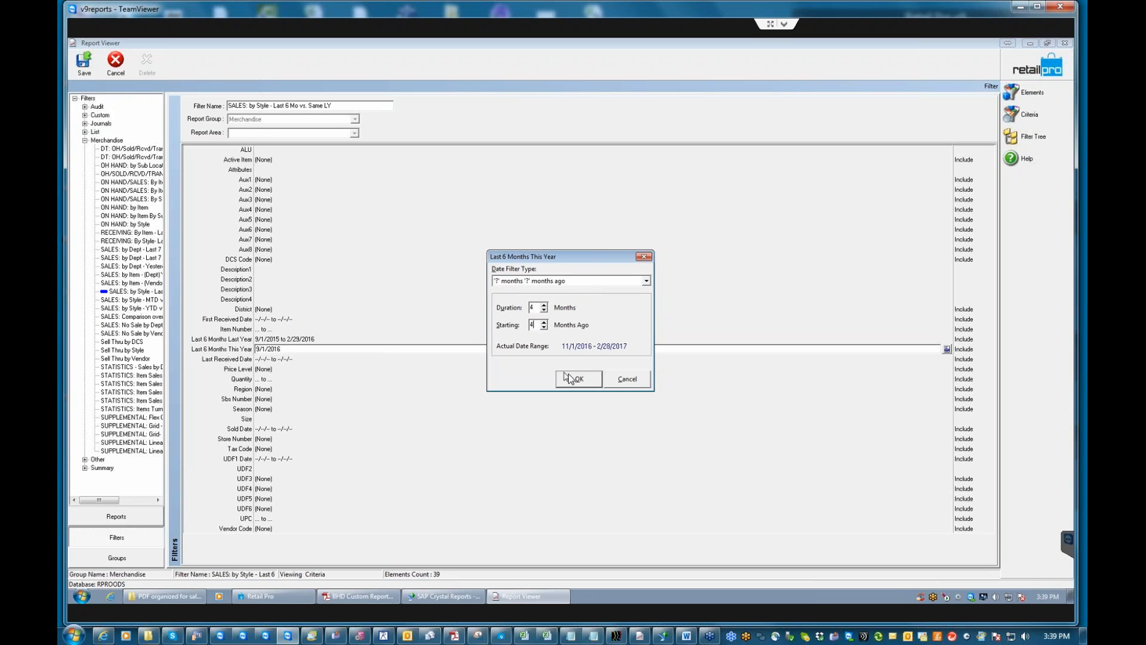
{"action": "left_click", "coordinate": [576, 378]}
Set Last Year to 4 months starting 12 months ago (1/1/2016–4/30/2016) and save the filter.
{"action": "left_click", "coordinate": [330, 339]}
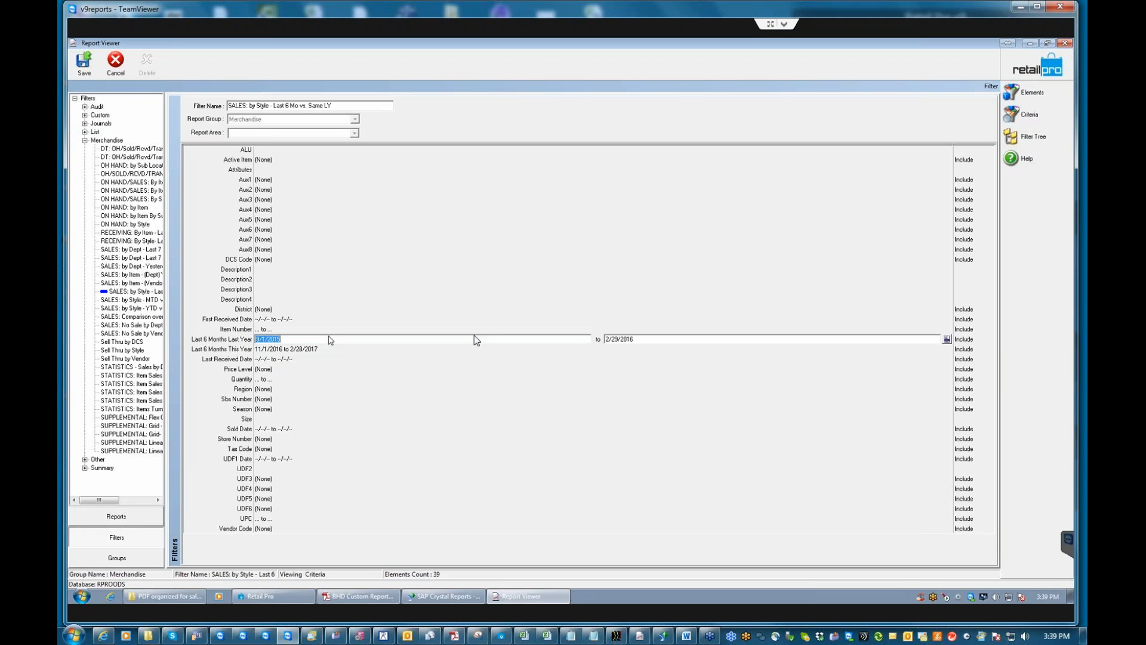
{"action": "left_click", "coordinate": [947, 339]}
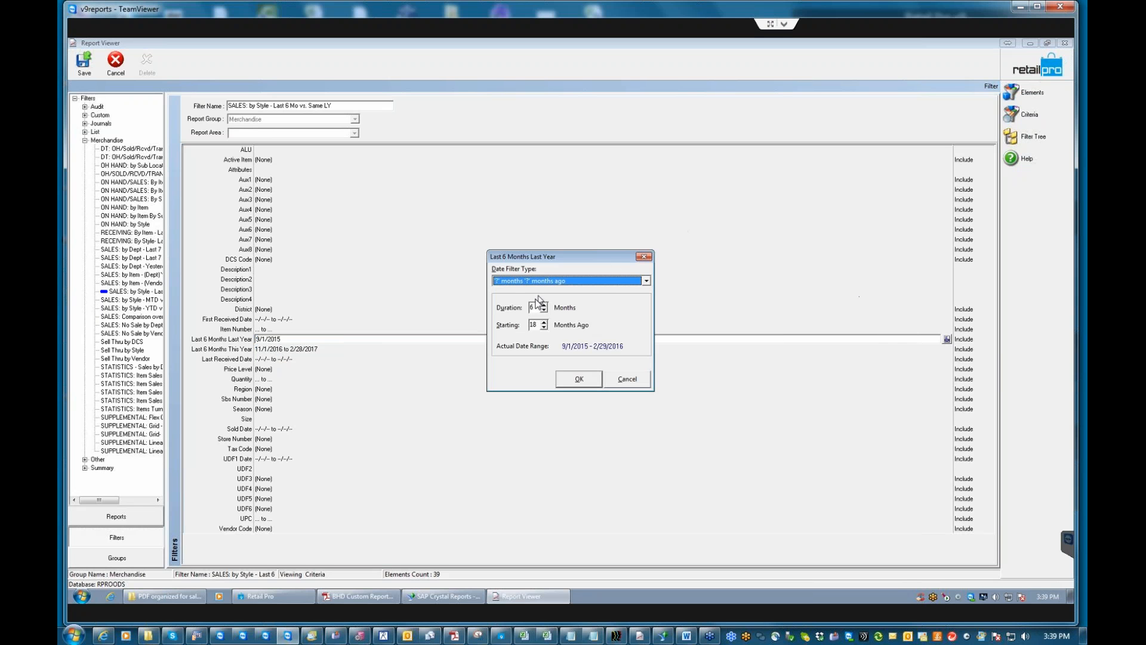
{"action": "left_click", "coordinate": [533, 307]}
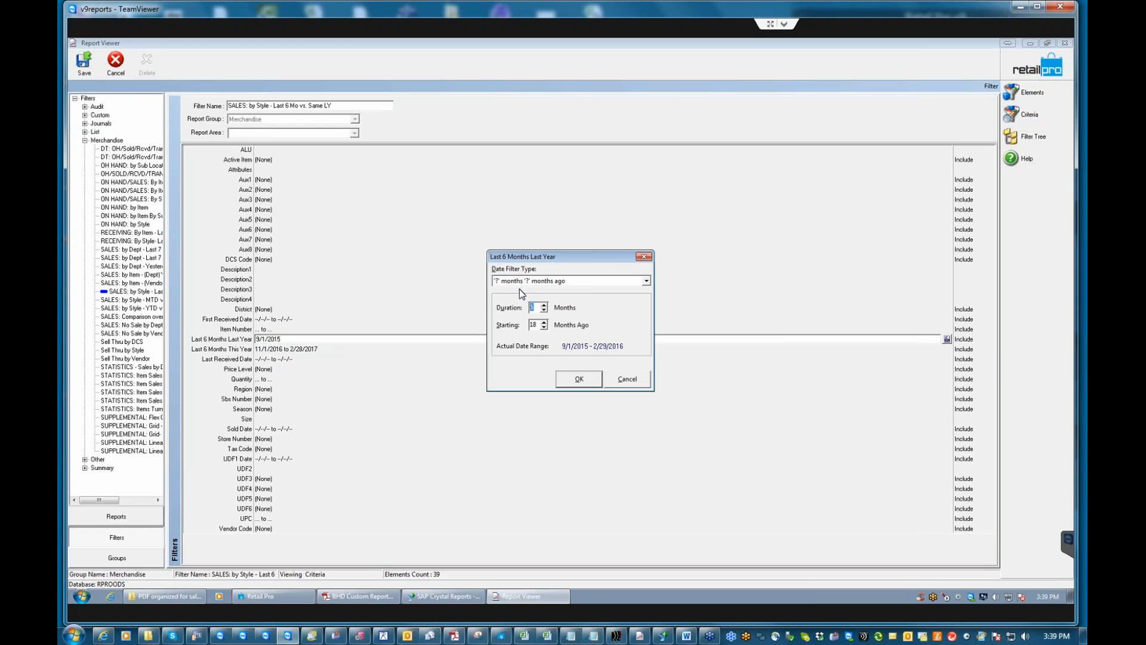
{"action": "type", "text": "4"}
{"action": "left_click", "coordinate": [534, 325]}
{"action": "type", "text": "12"}
{"action": "left_click", "coordinate": [588, 384]}
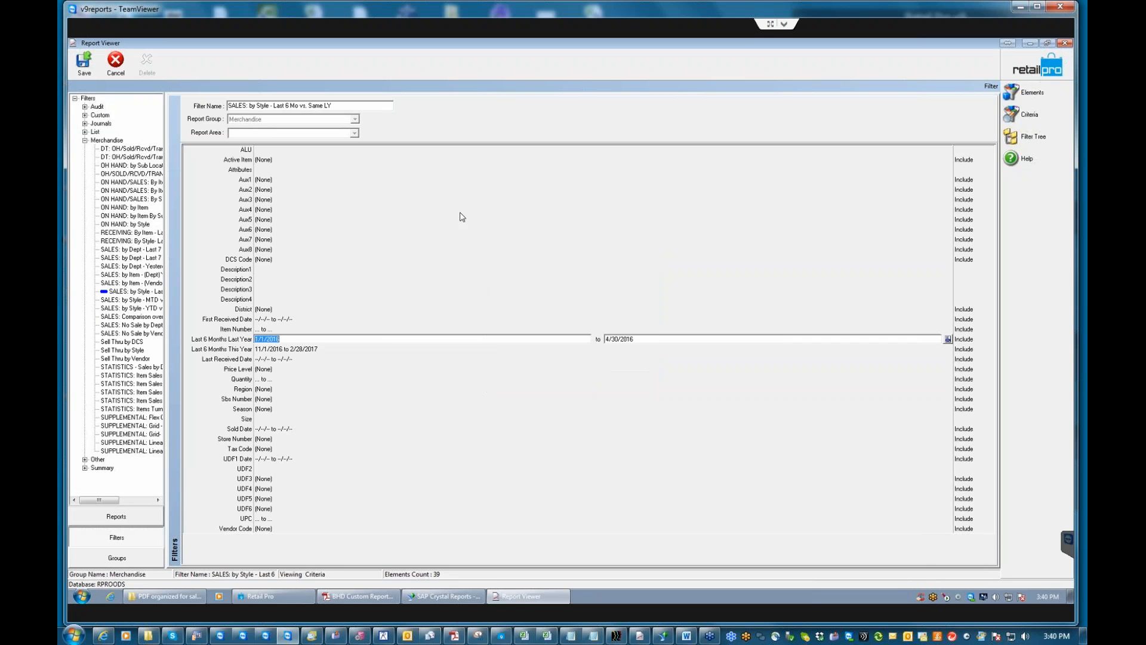
{"action": "left_click", "coordinate": [84, 63]}
{"action": "left_click", "coordinate": [556, 339]}
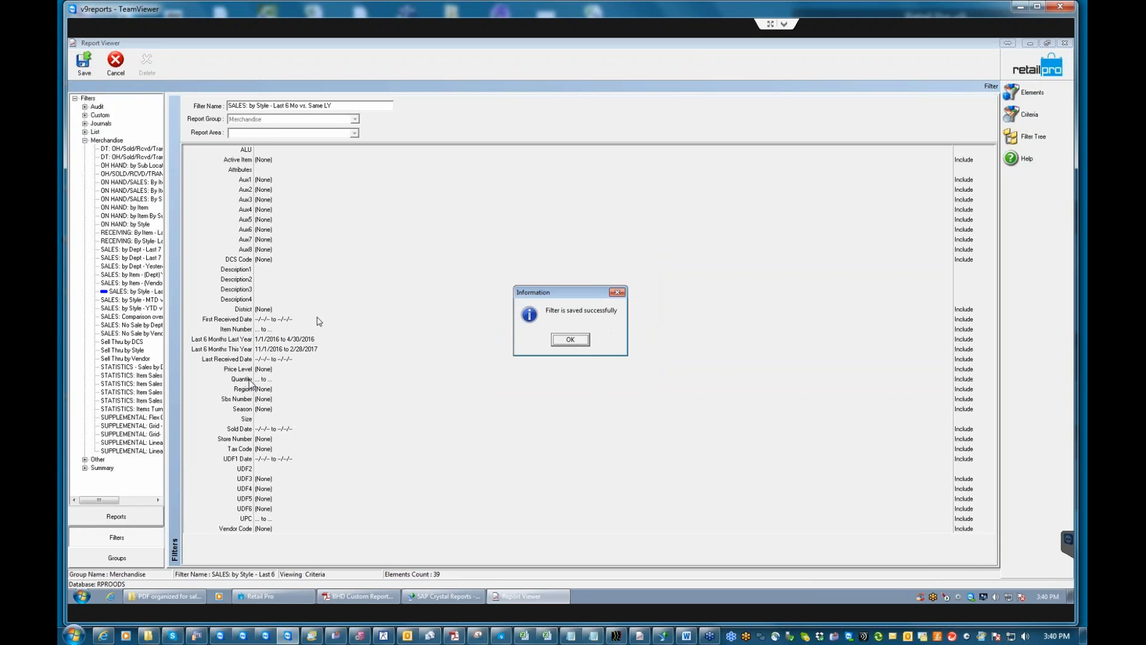
Dismiss the save confirmation and open Sales by Style Last 6 Mo from the Merchandise reports.
{"action": "left_click", "coordinate": [571, 340]}
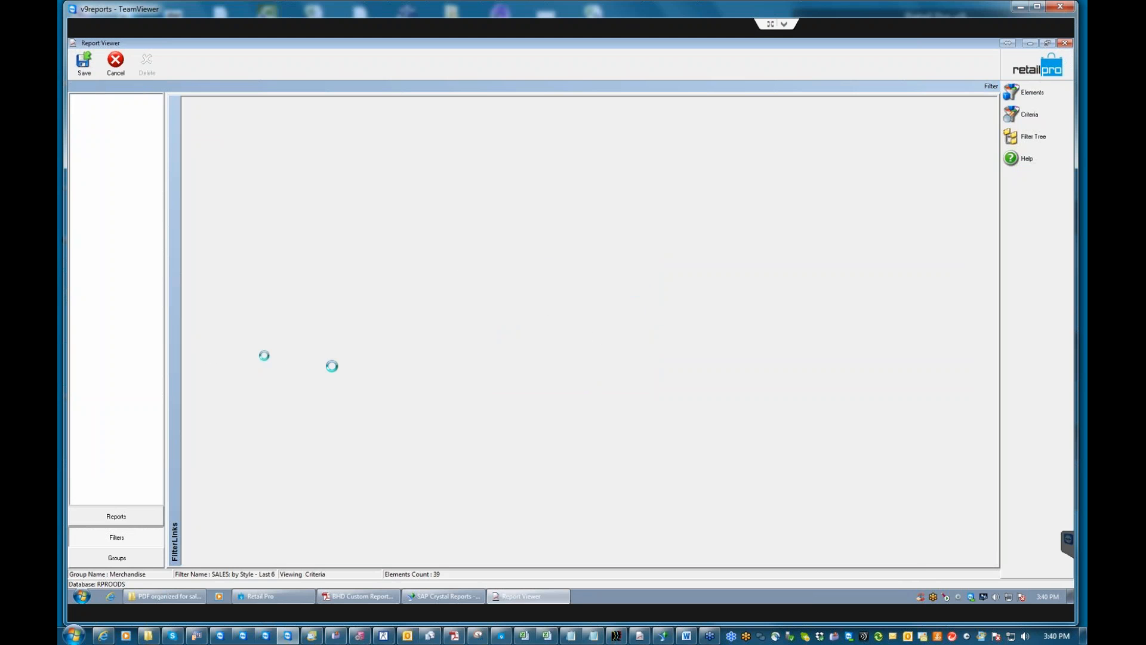
{"action": "left_click", "coordinate": [116, 516]}
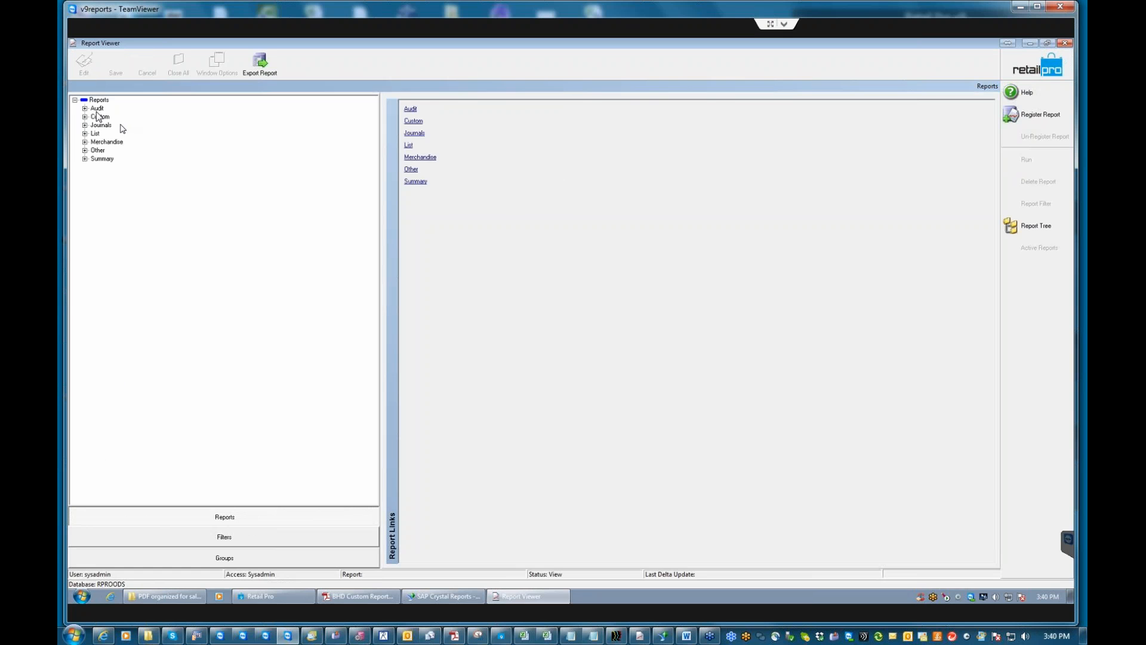
{"action": "left_click", "coordinate": [85, 142]}
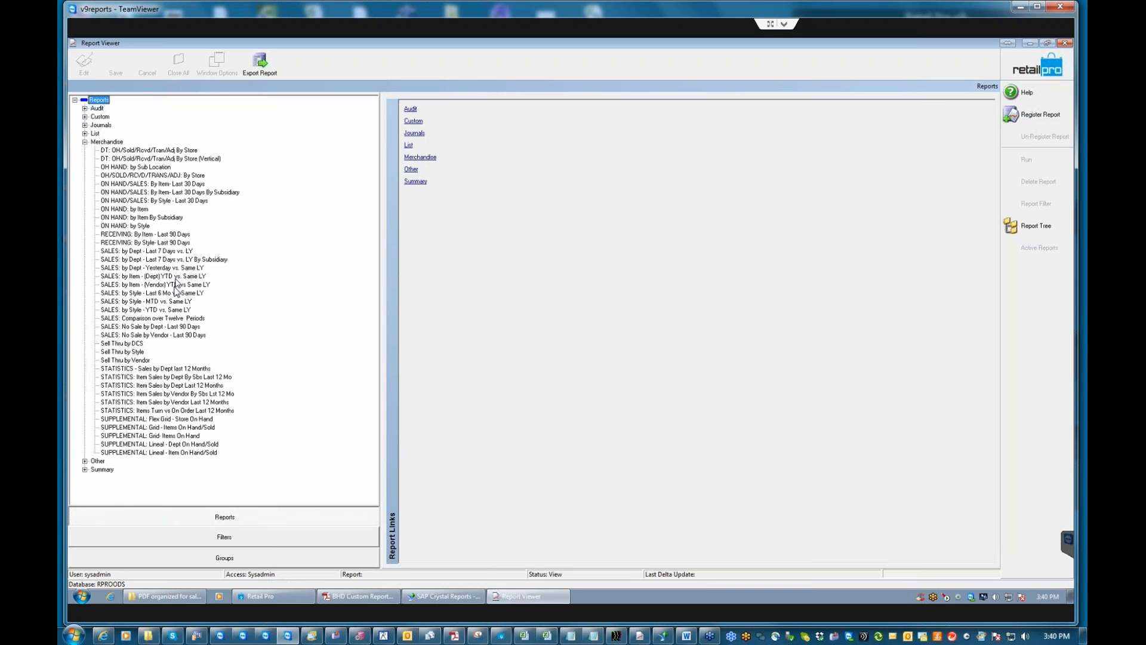
{"action": "left_click", "coordinate": [179, 304]}
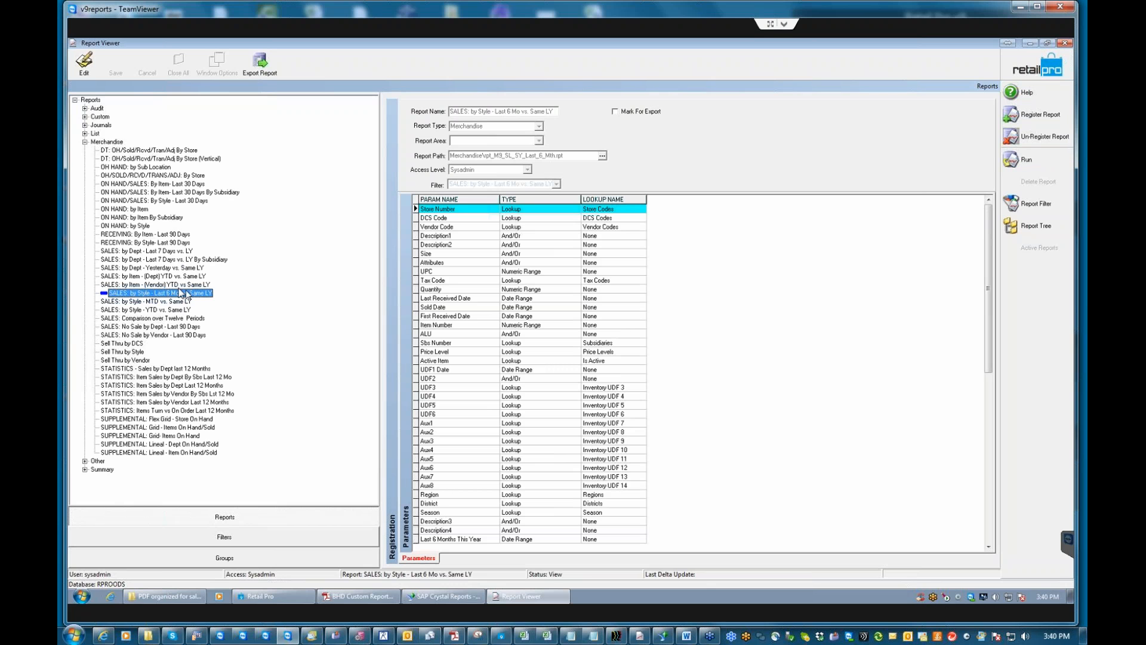
Check the report filter's new date ranges, then return to the Filters section.
{"action": "left_click", "coordinate": [1031, 203]}
{"action": "left_click", "coordinate": [691, 435]}
{"action": "left_click", "coordinate": [691, 436]}
{"action": "scroll", "coordinate": [692, 439], "scroll_direction": "down", "scroll_amount": 5}
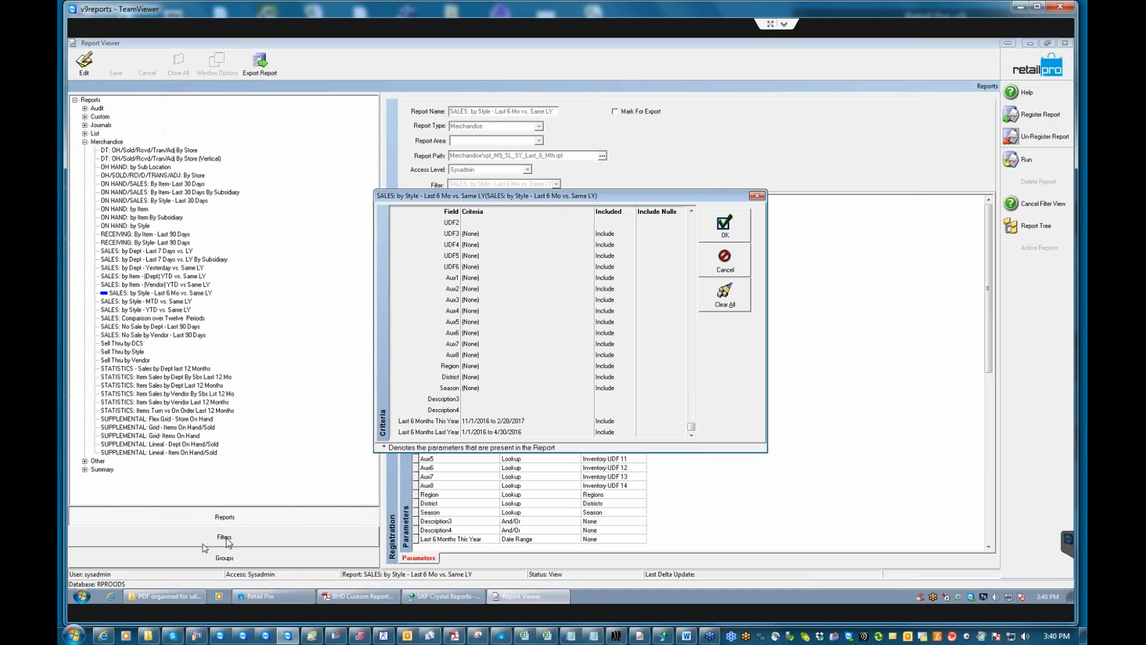
{"action": "left_click", "coordinate": [725, 256]}
{"action": "left_click", "coordinate": [226, 538]}
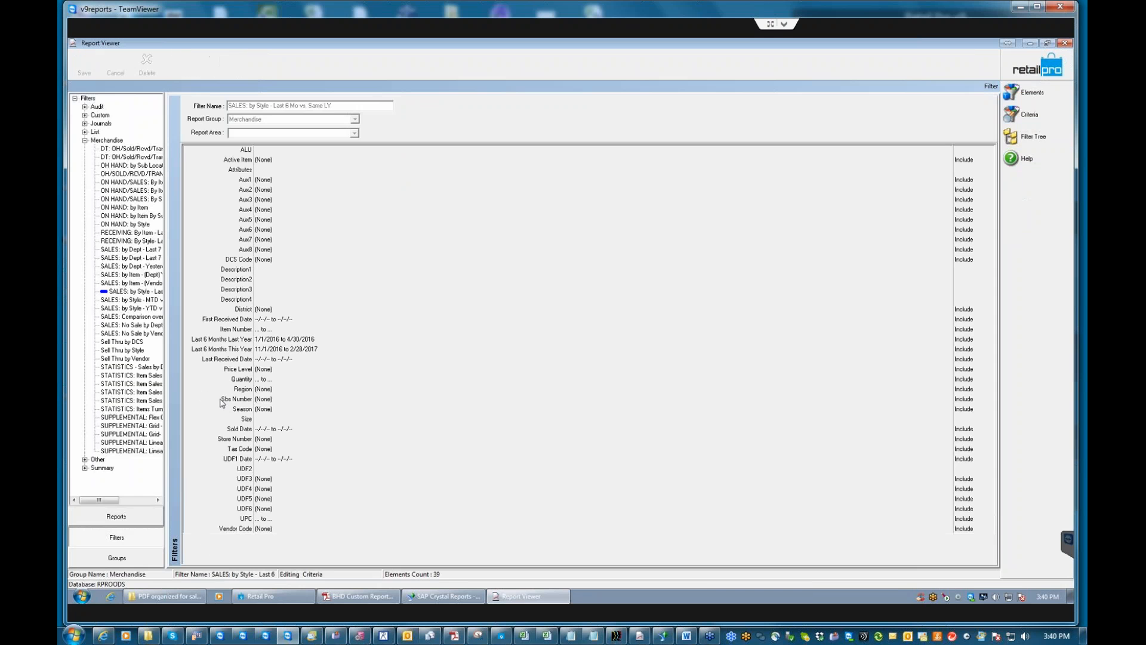
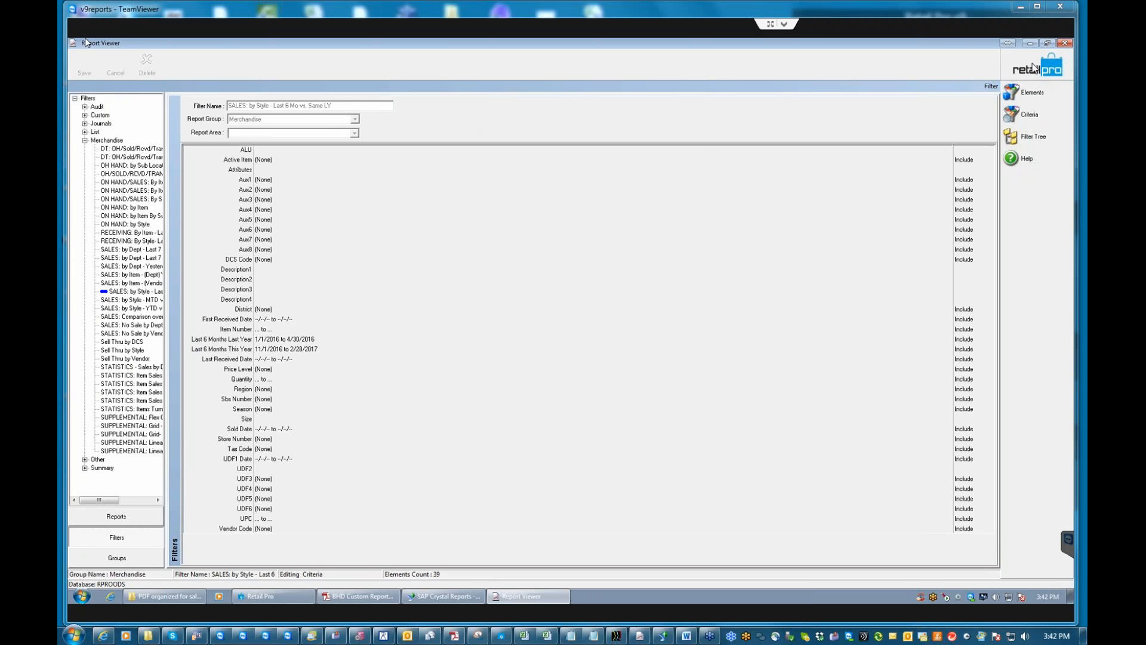
Browse the Reports, Filters and Groups lists, then open the SALES: Associate Summary filter under Summary.
{"action": "left_click", "coordinate": [1033, 64]}
{"action": "left_click", "coordinate": [84, 62]}
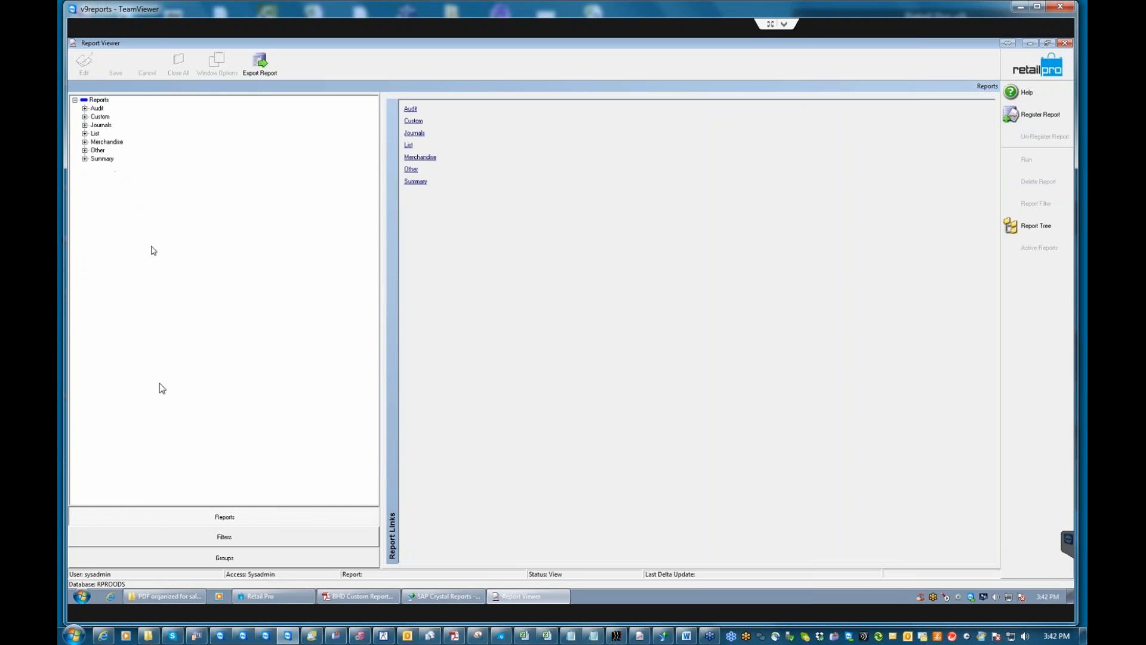
{"action": "left_click", "coordinate": [222, 537]}
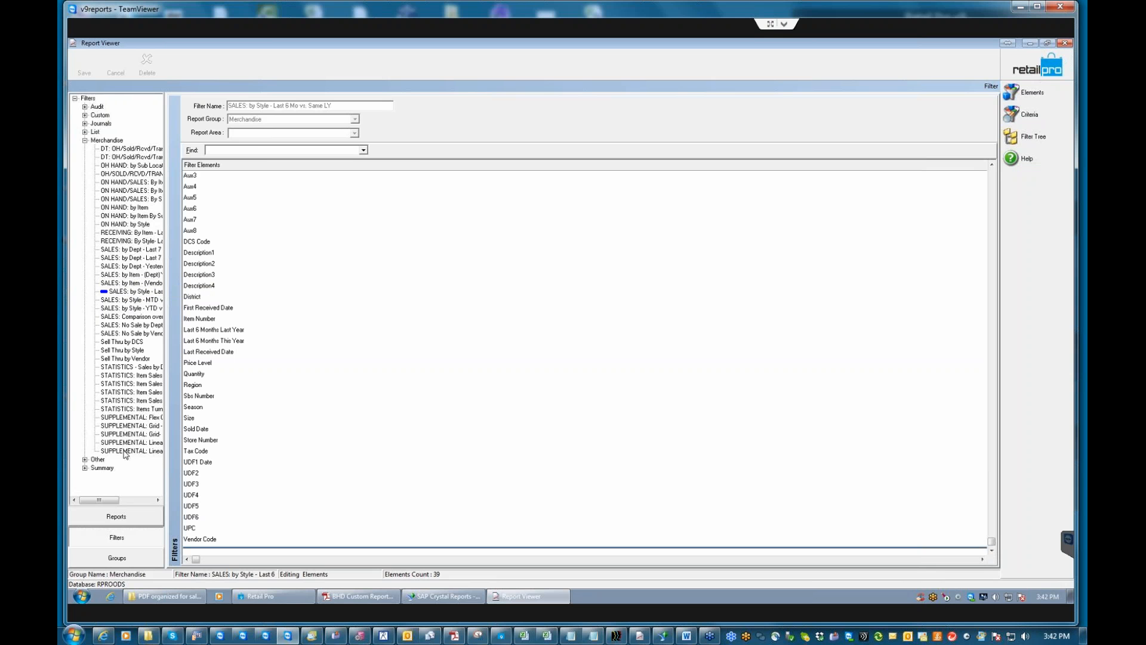
{"action": "left_click", "coordinate": [117, 559]}
{"action": "left_click", "coordinate": [86, 108]}
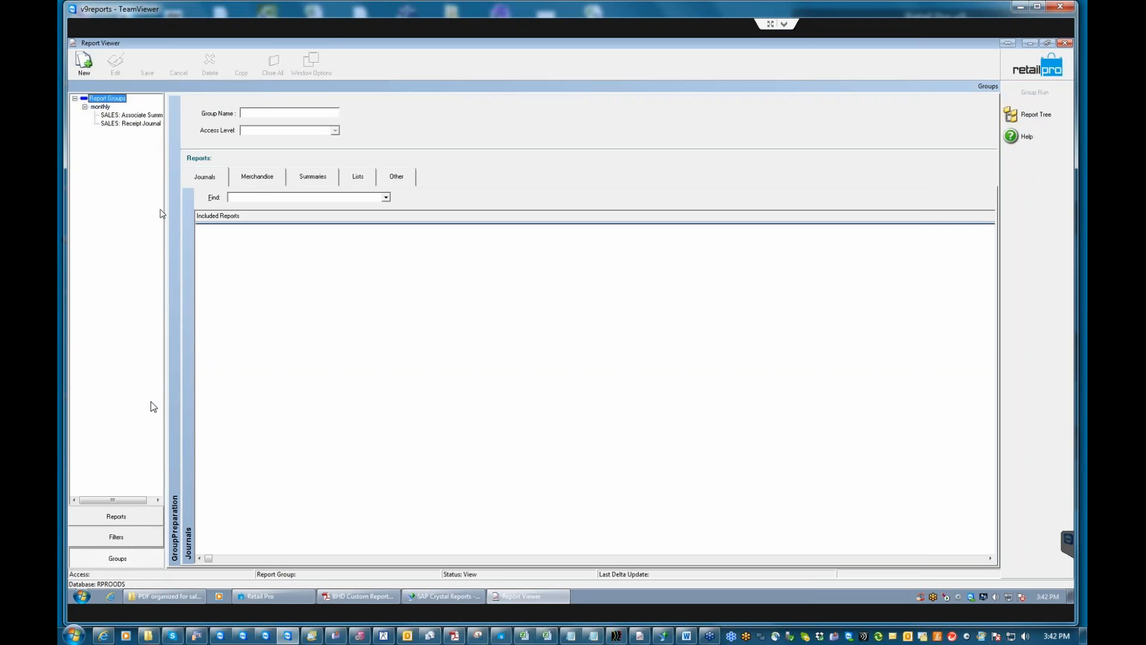
{"action": "left_click", "coordinate": [116, 537]}
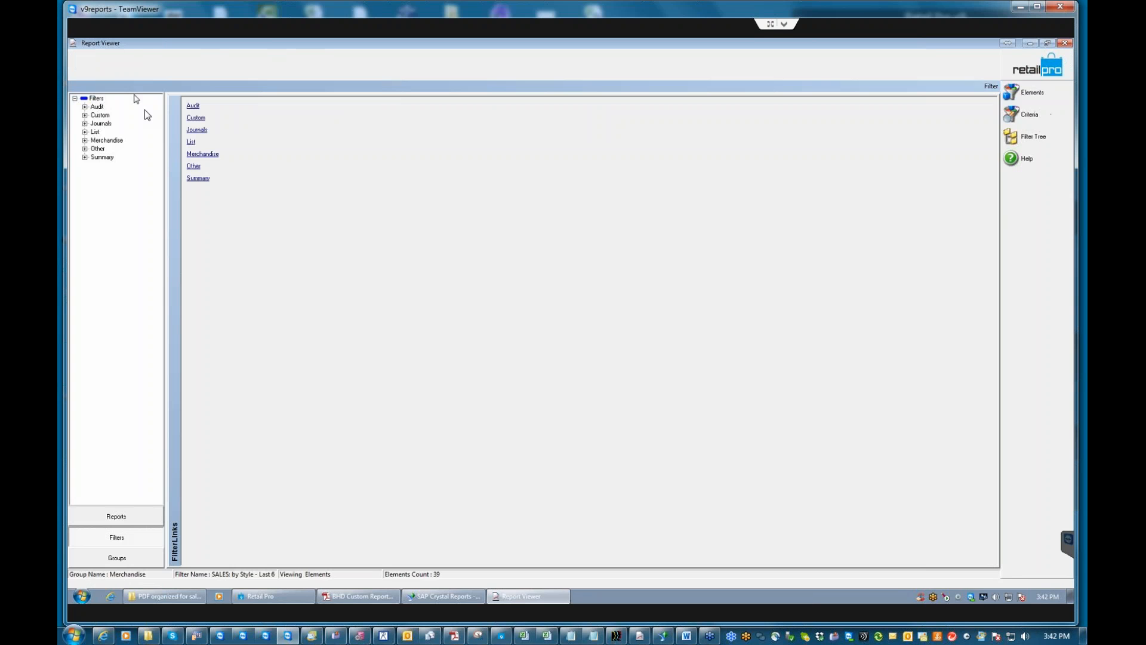
{"action": "left_click", "coordinate": [85, 158]}
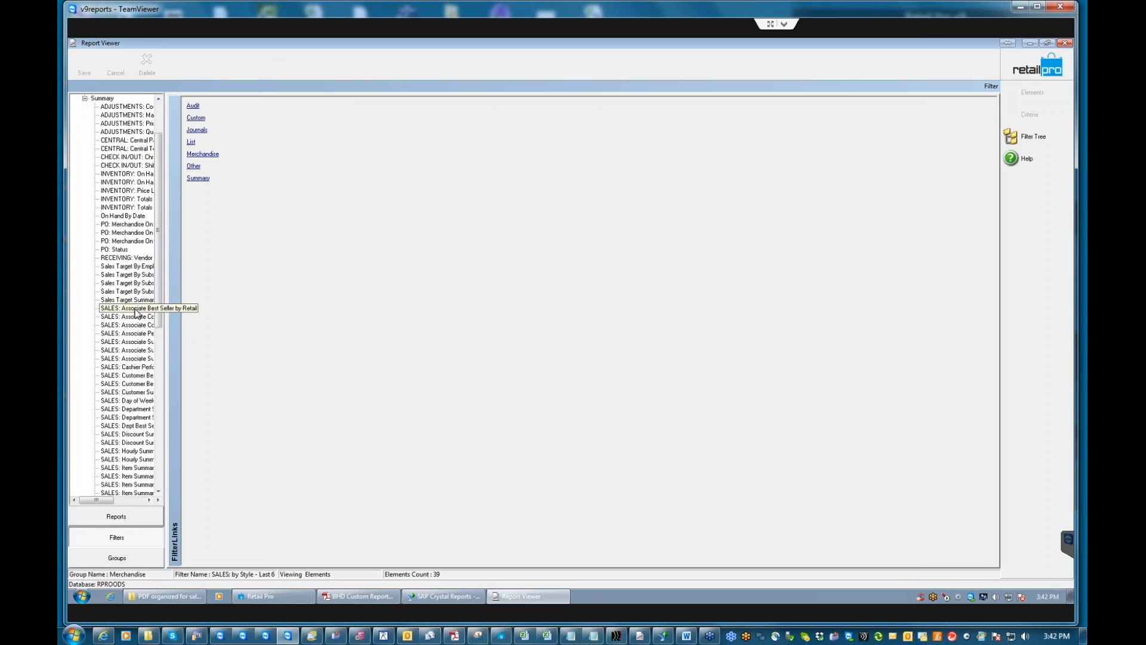
{"action": "left_click", "coordinate": [136, 343]}
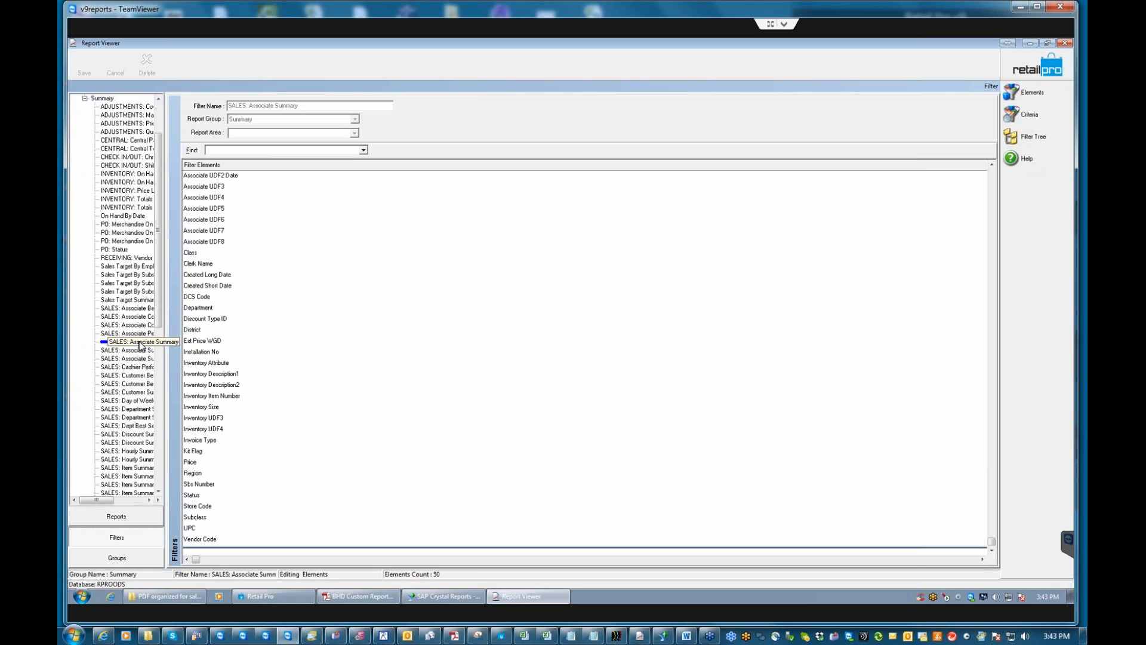
Start renaming the SALES: Associate Summary filter, abandon it, and expand the Summary reports instead.
{"action": "left_click", "coordinate": [139, 342]}
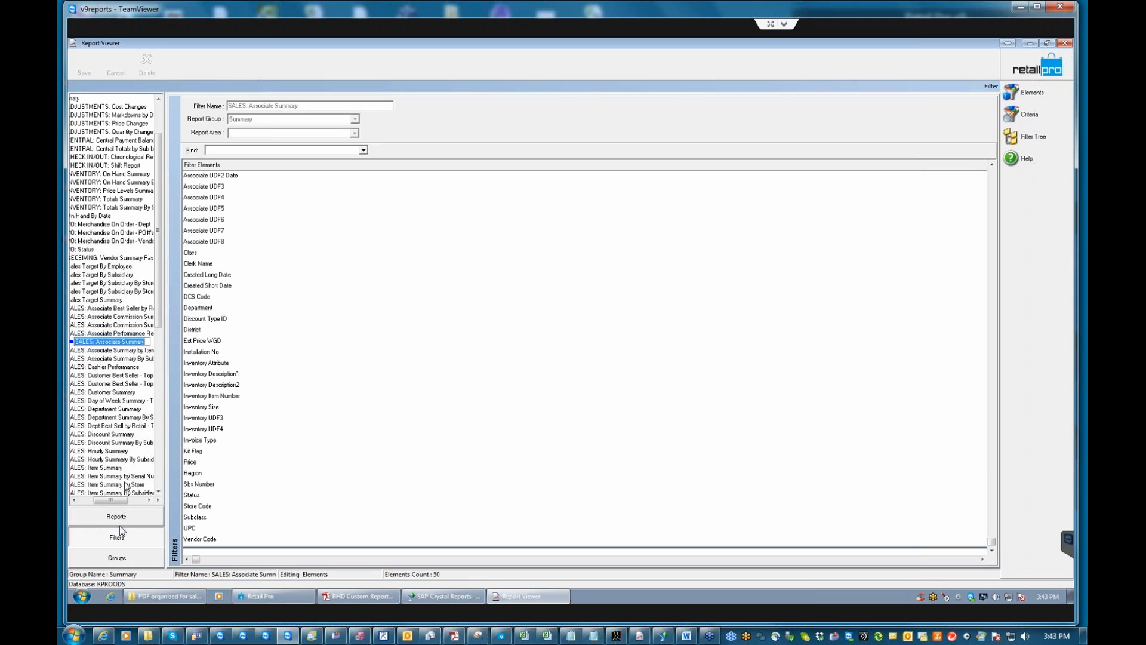
{"action": "left_click", "coordinate": [124, 342]}
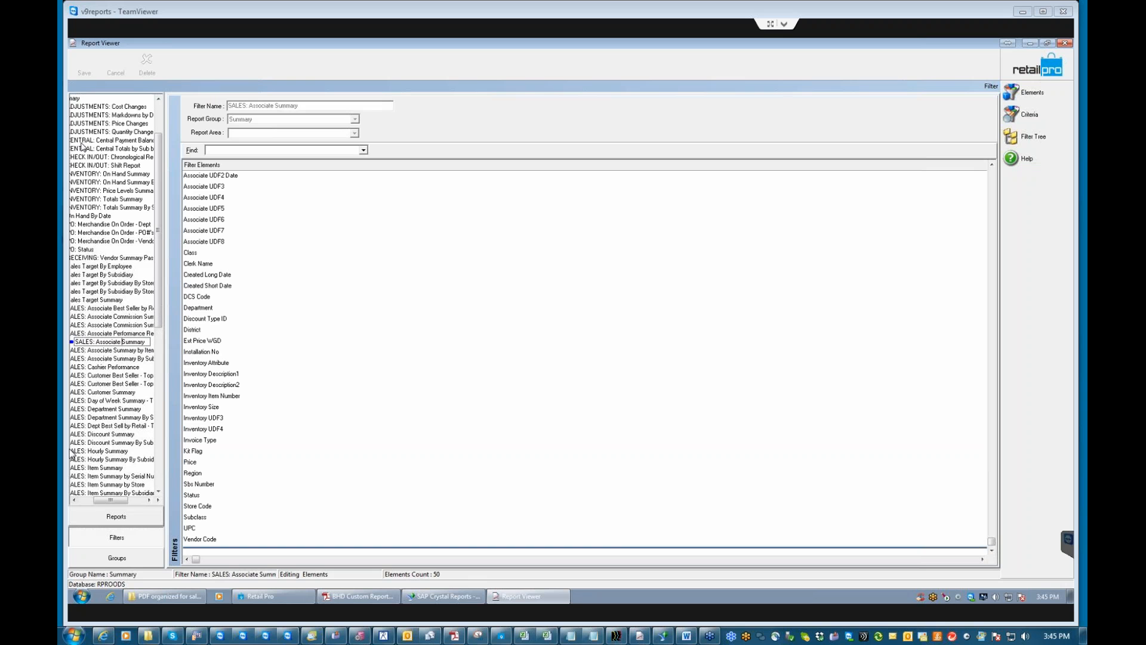
{"action": "left_click", "coordinate": [132, 516]}
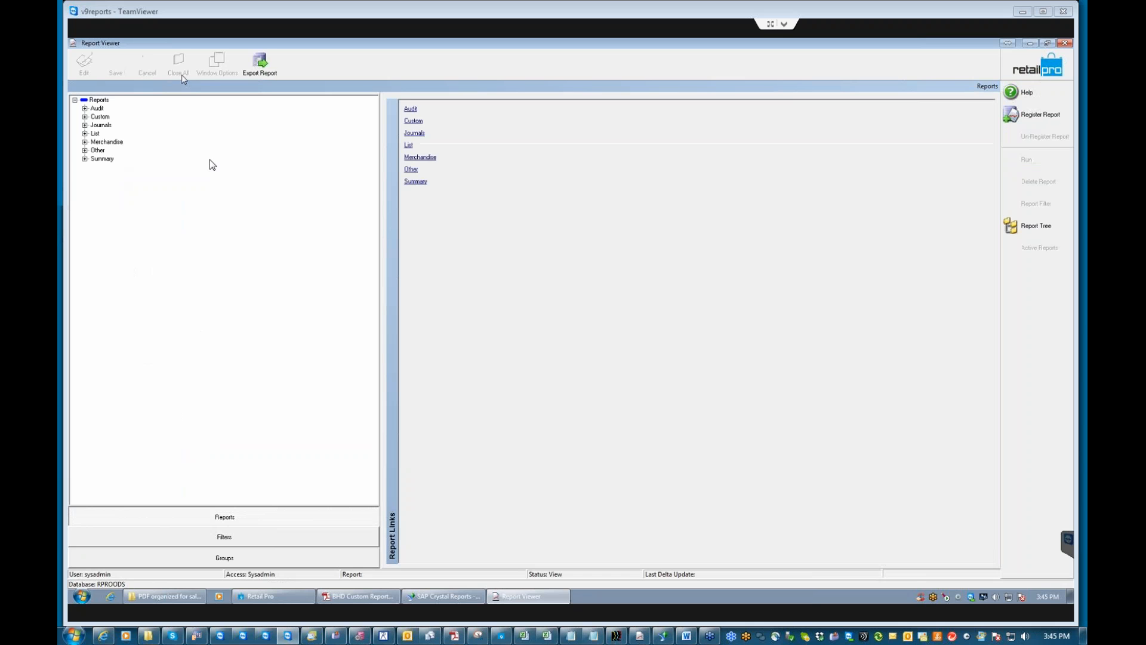
{"action": "left_click", "coordinate": [84, 159]}
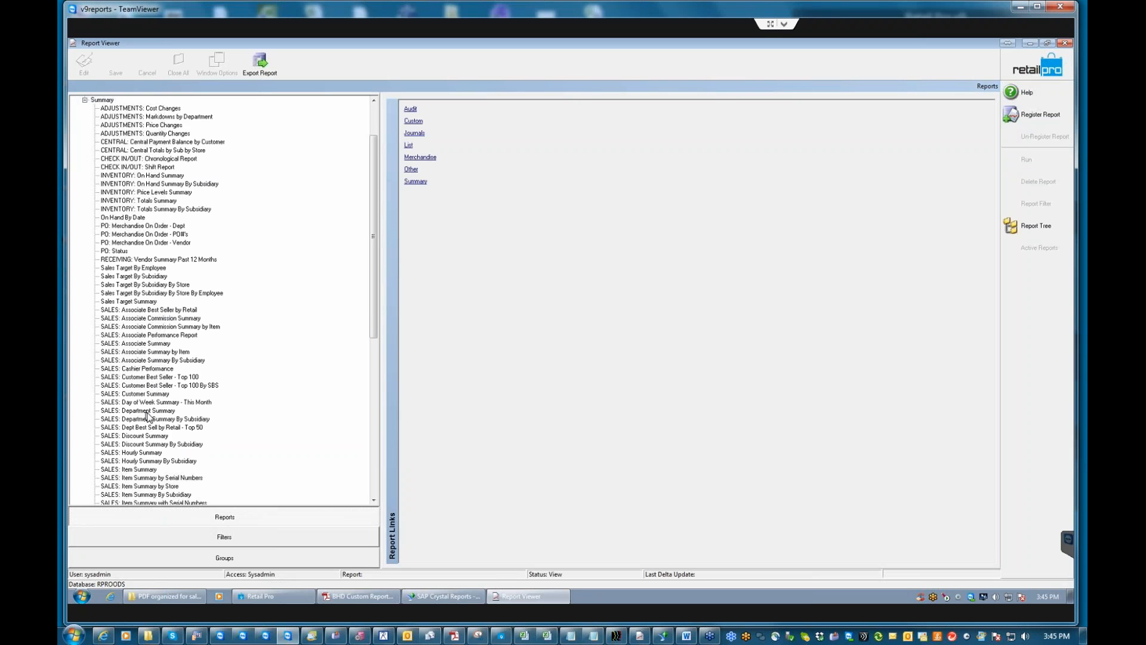
Run SALES: Item Summary and browse the include settings of its criteria.
{"action": "left_click", "coordinate": [146, 471]}
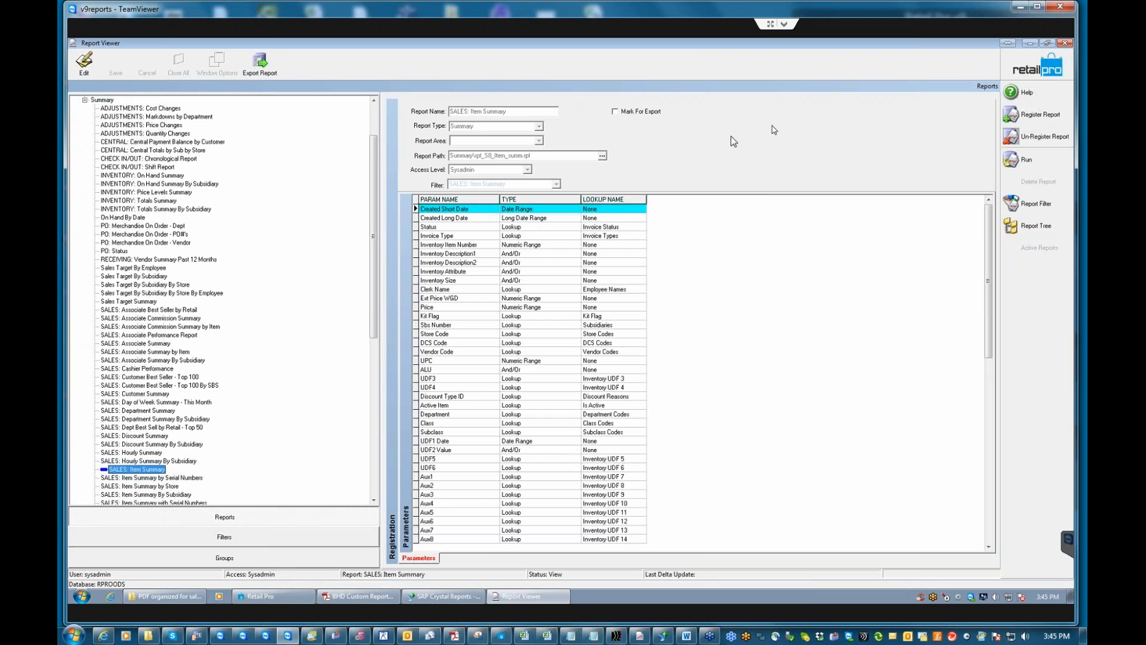
{"action": "left_click", "coordinate": [1026, 159]}
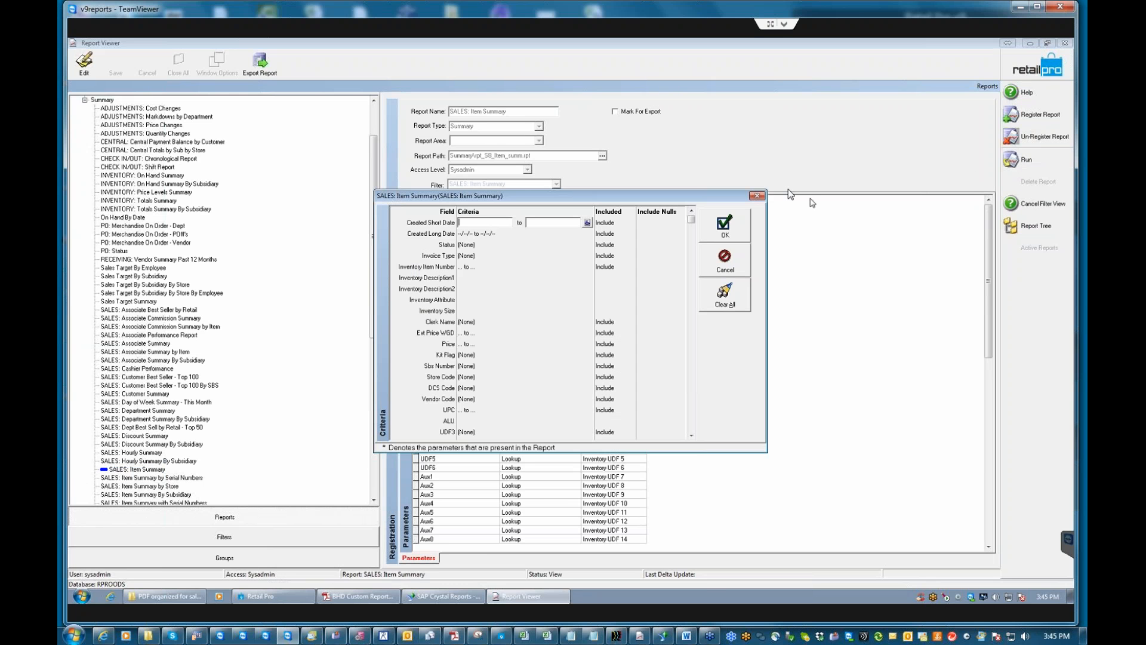
{"action": "left_click", "coordinate": [524, 277]}
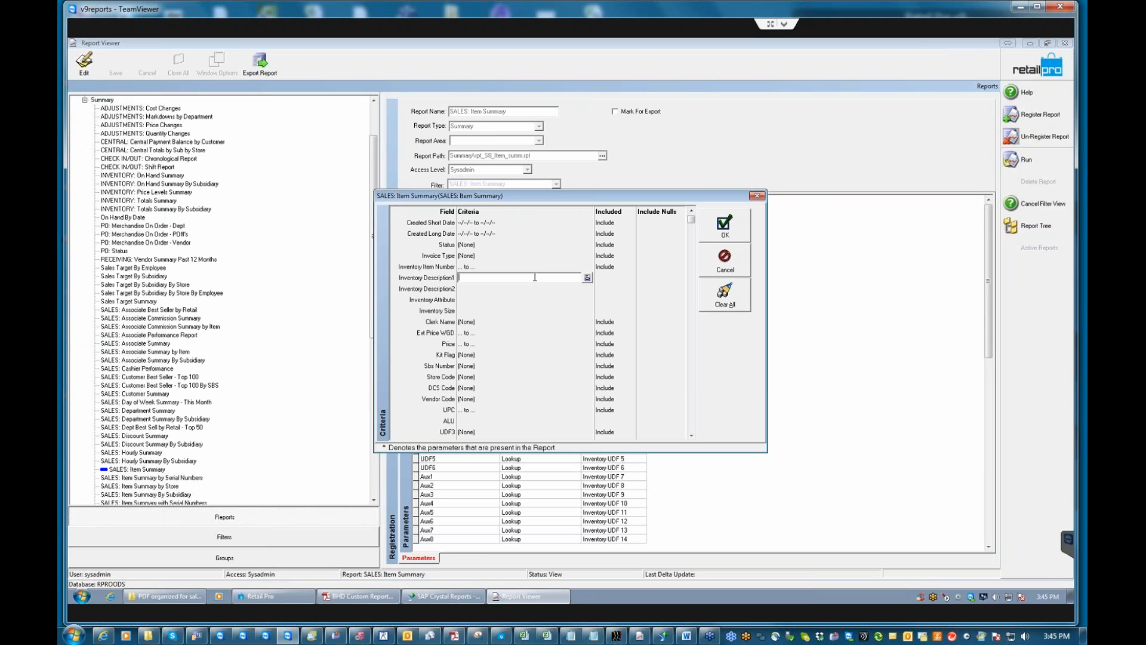
{"action": "left_click", "coordinate": [613, 277]}
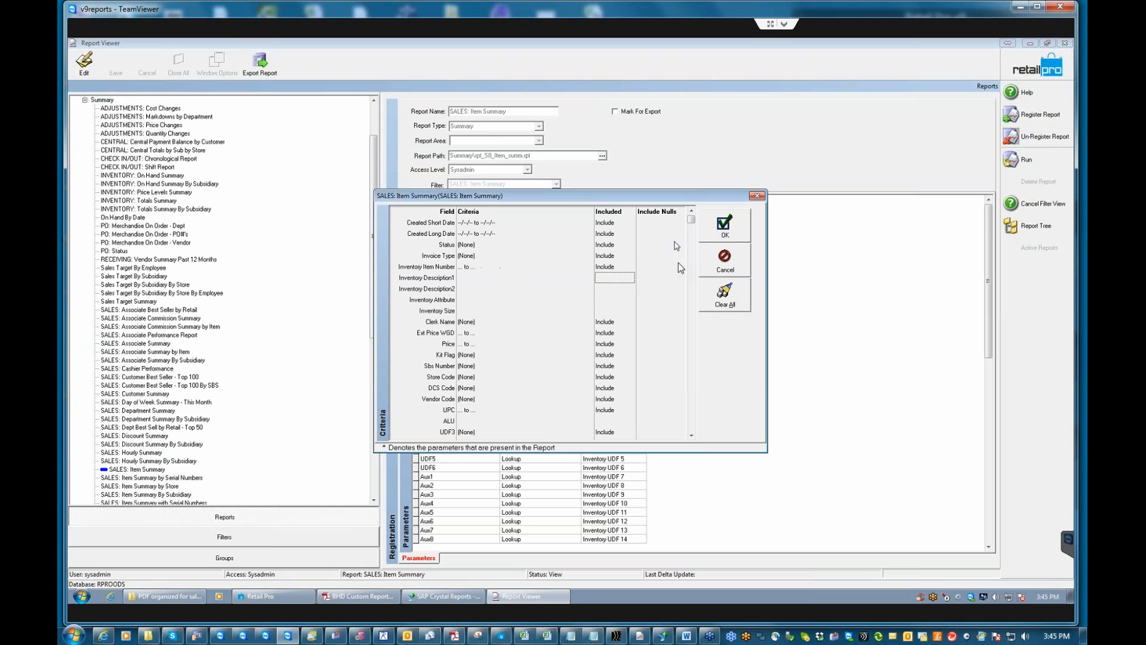
{"action": "left_click", "coordinate": [606, 331]}
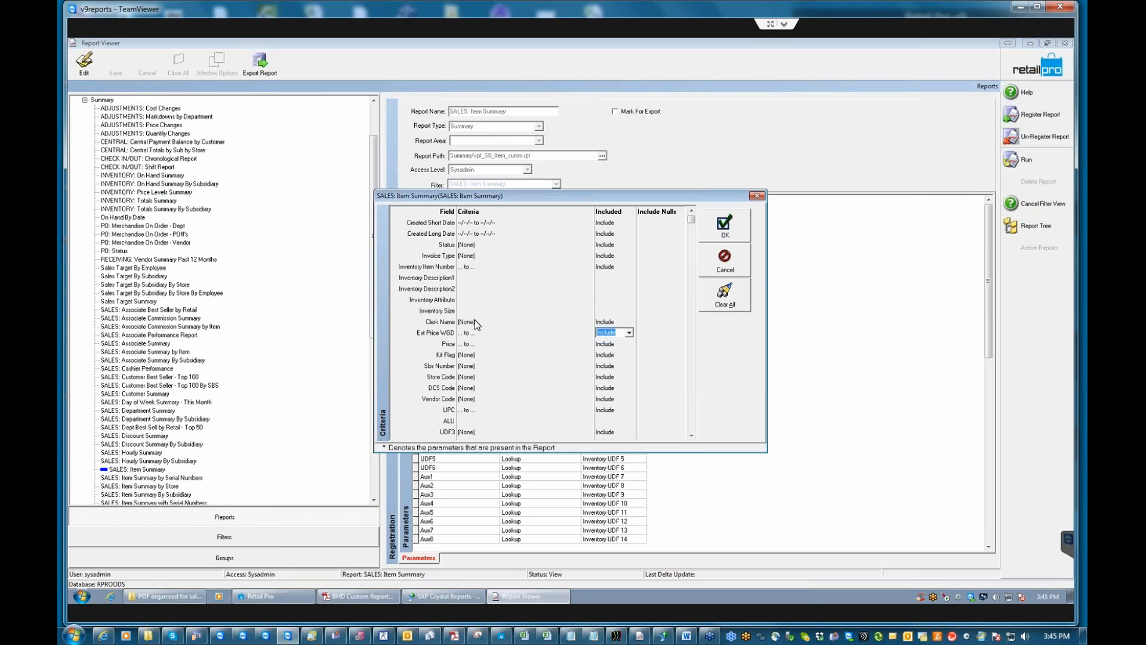
{"action": "left_click", "coordinate": [609, 321]}
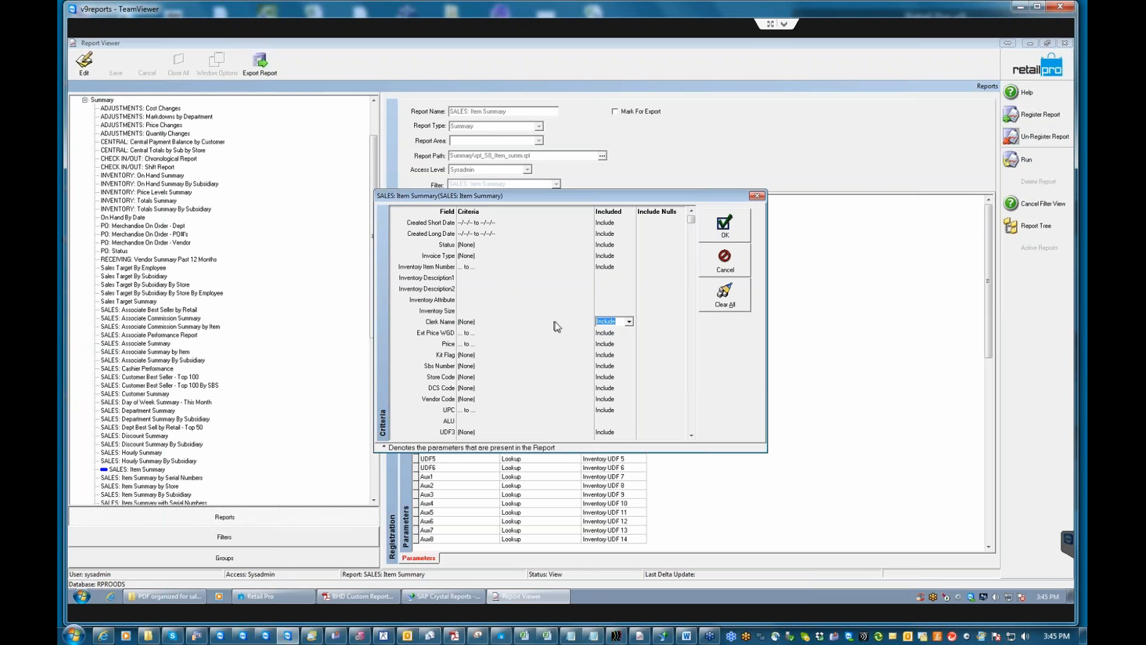
Pick one clerk in the Clerk Name criterion and set it to be excluded.
{"action": "left_click", "coordinate": [490, 323]}
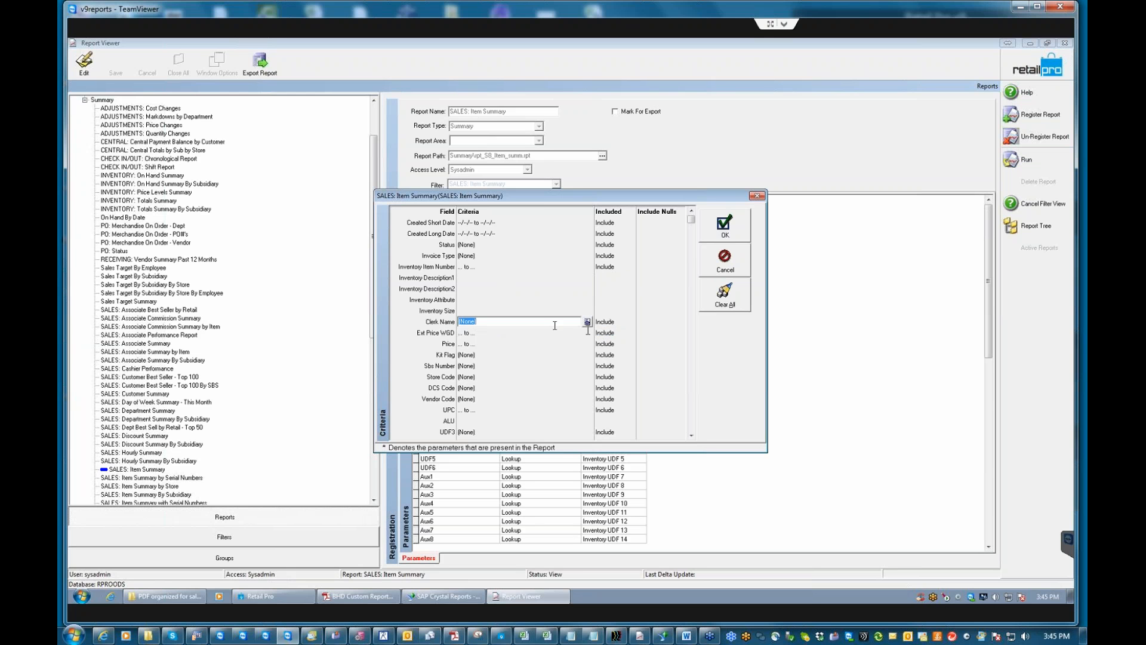
{"action": "left_click", "coordinate": [588, 322]}
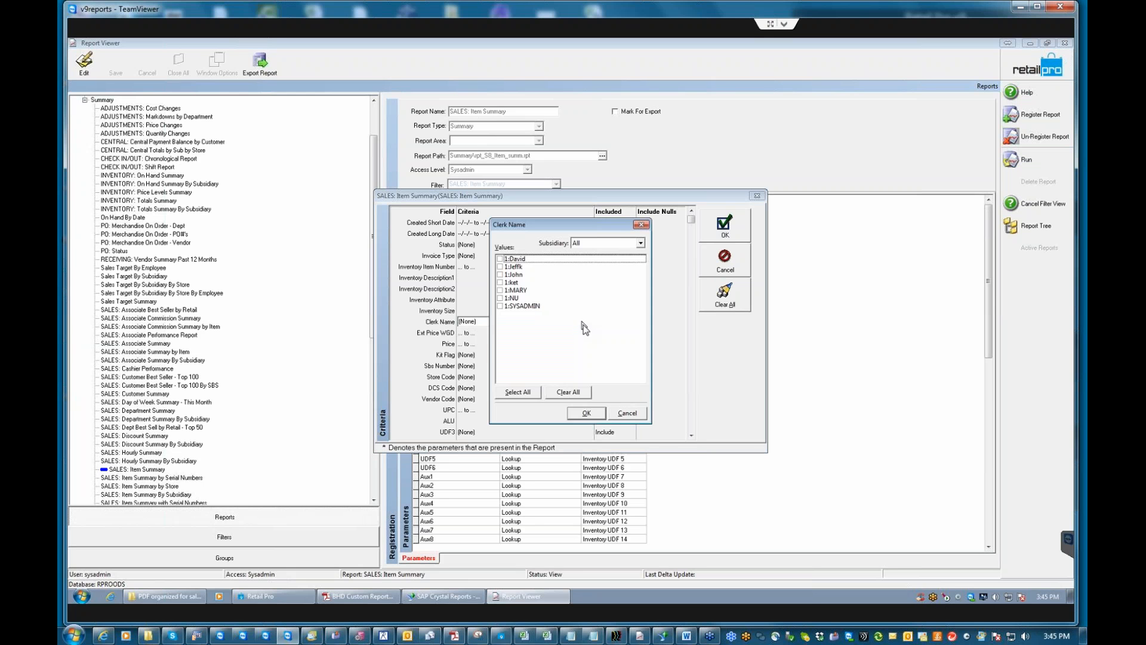
{"action": "left_click", "coordinate": [500, 290]}
{"action": "left_click", "coordinate": [588, 413]}
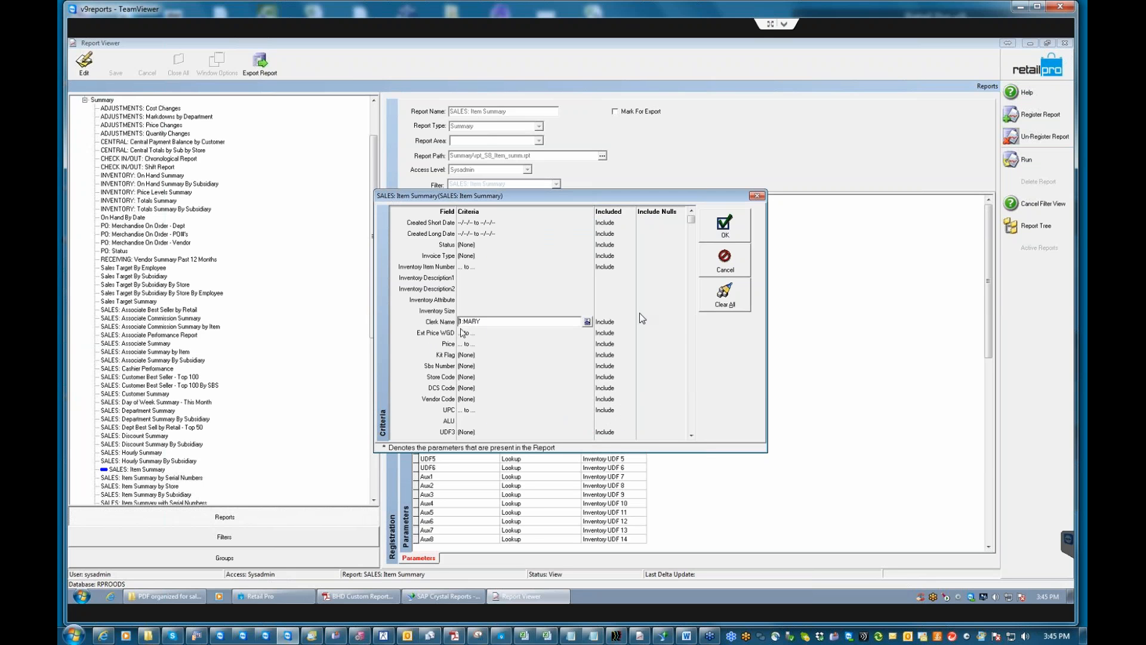
{"action": "left_click", "coordinate": [622, 320]}
{"action": "left_click", "coordinate": [630, 322]}
{"action": "left_click", "coordinate": [606, 340]}
Clear all criteria, set Inventory Description1 to *test, and run the report.
{"action": "left_click", "coordinate": [460, 279]}
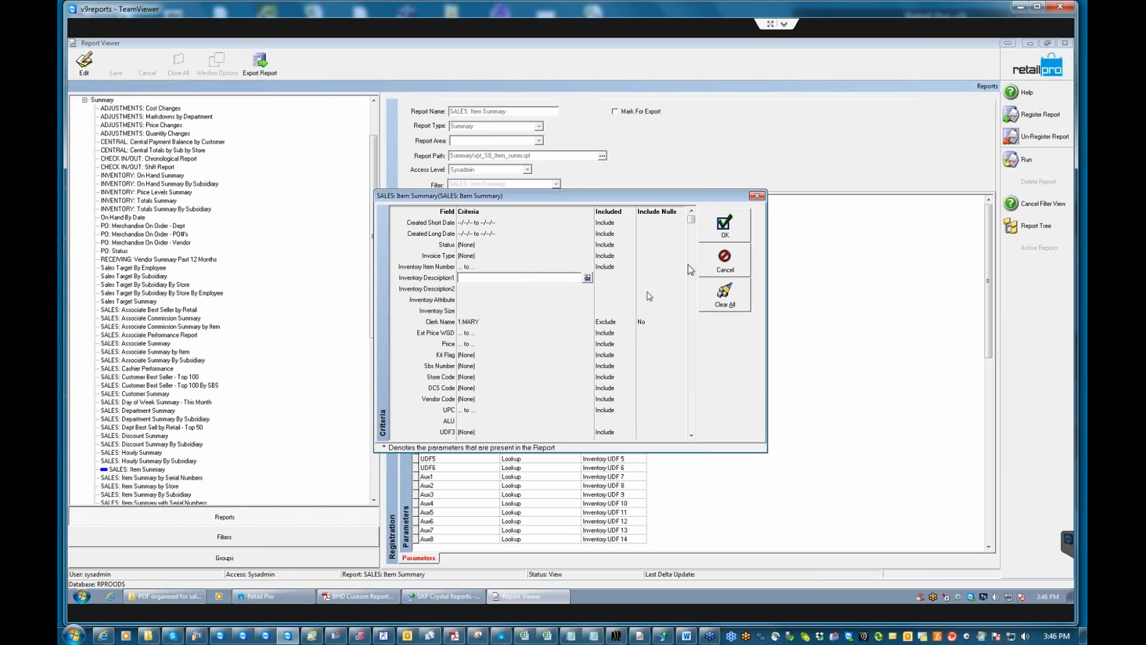
{"action": "left_click", "coordinate": [736, 303]}
{"action": "left_click", "coordinate": [502, 278]}
{"action": "type", "text": "*test"}
{"action": "left_click", "coordinate": [729, 230]}
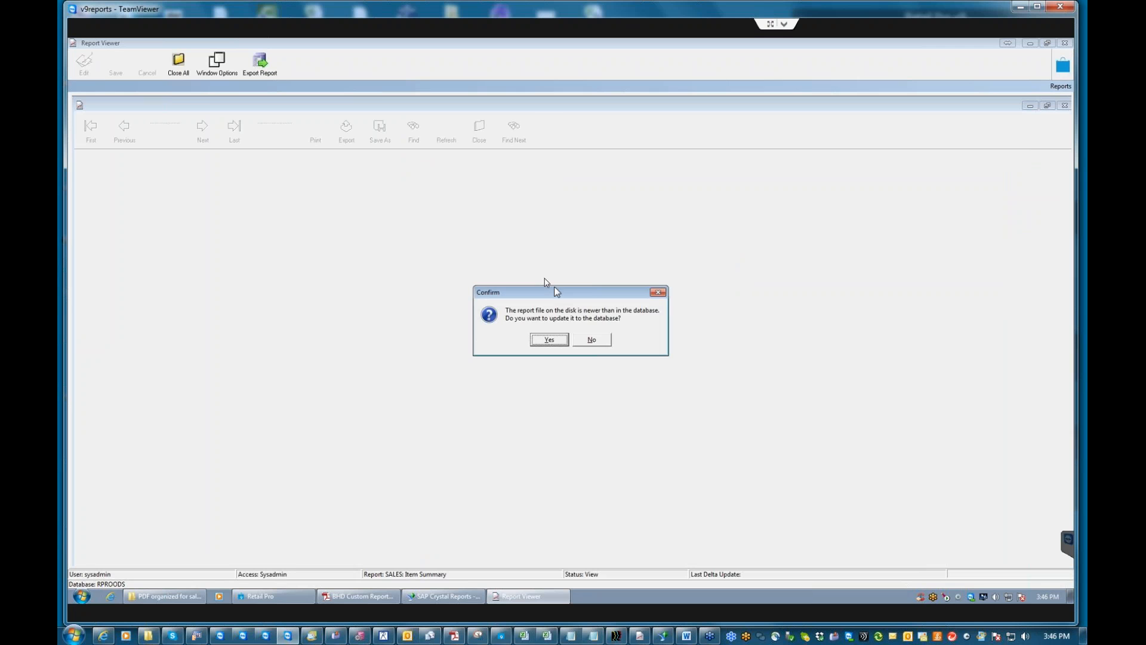
Accept the newer report file update, review the Item Summary preview, and close it.
{"action": "left_click", "coordinate": [546, 343]}
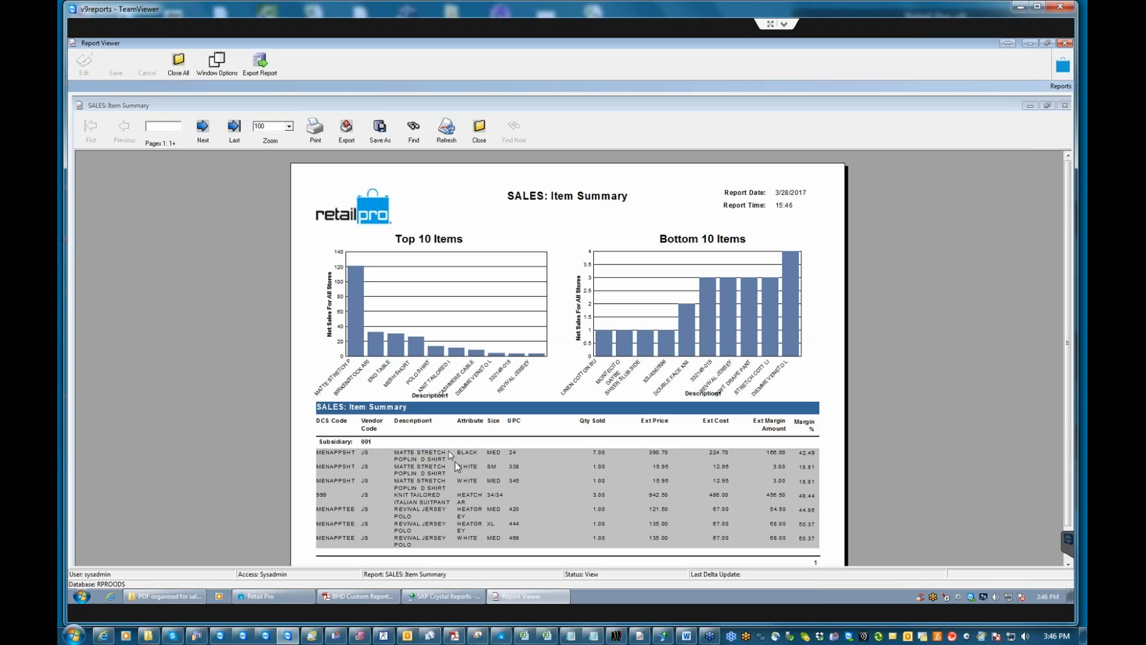
{"action": "left_click", "coordinate": [424, 466]}
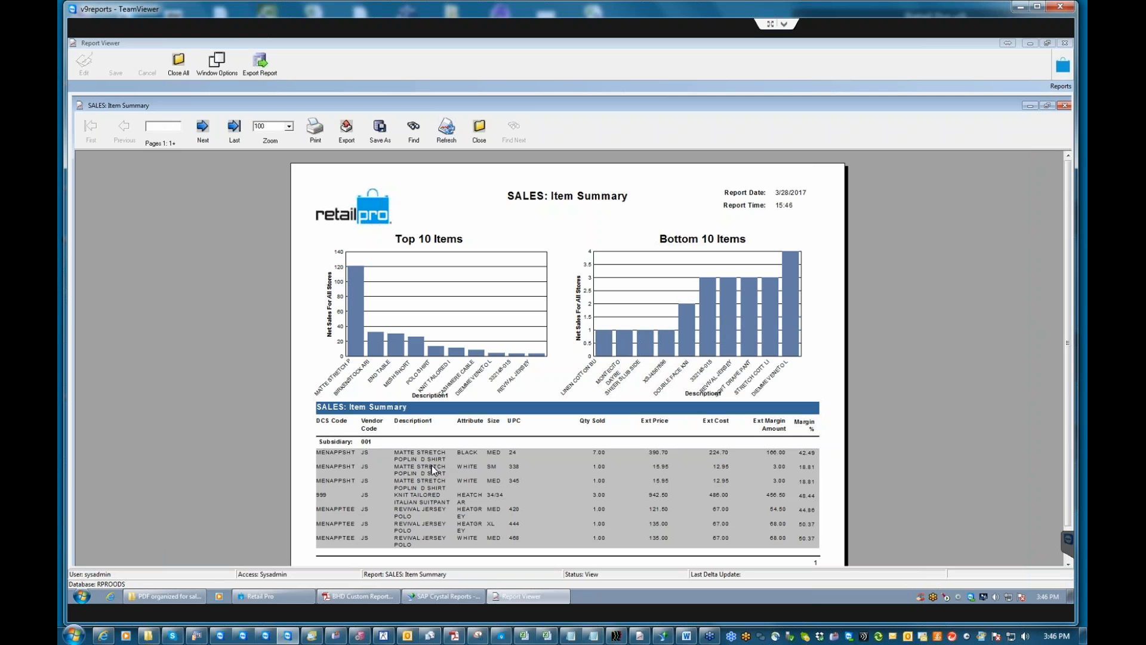
{"action": "left_click", "coordinate": [480, 139]}
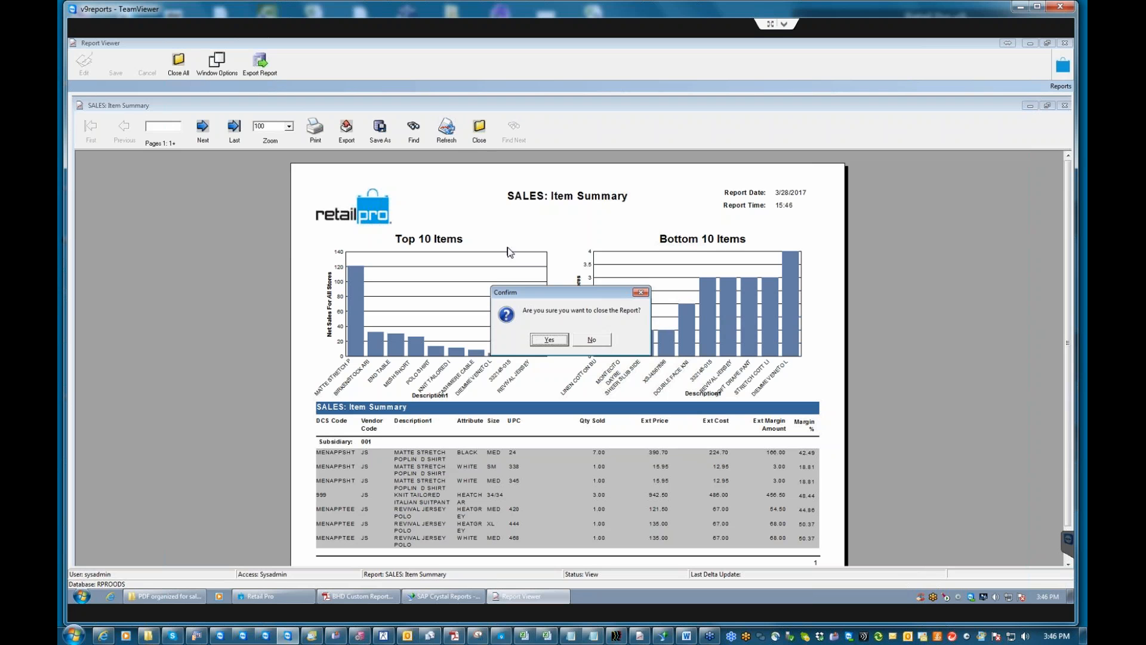
{"action": "left_click", "coordinate": [547, 340]}
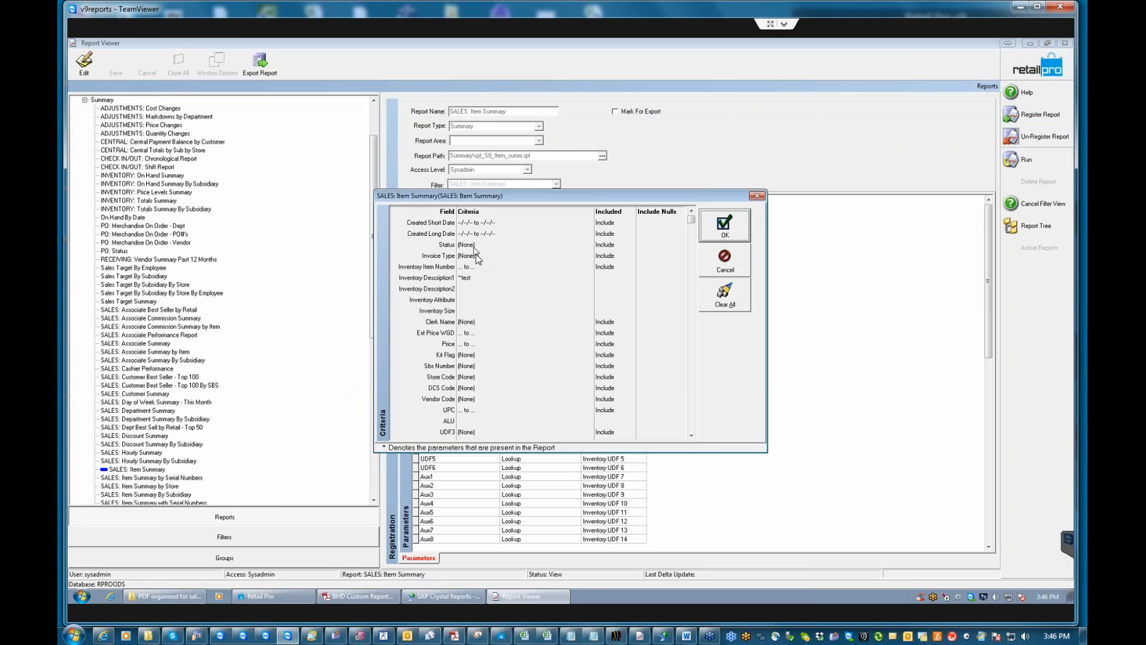
Replace the Inventory Description1 pattern with 'stretc' and rerun the Item Summary report.
{"action": "left_click", "coordinate": [477, 277]}
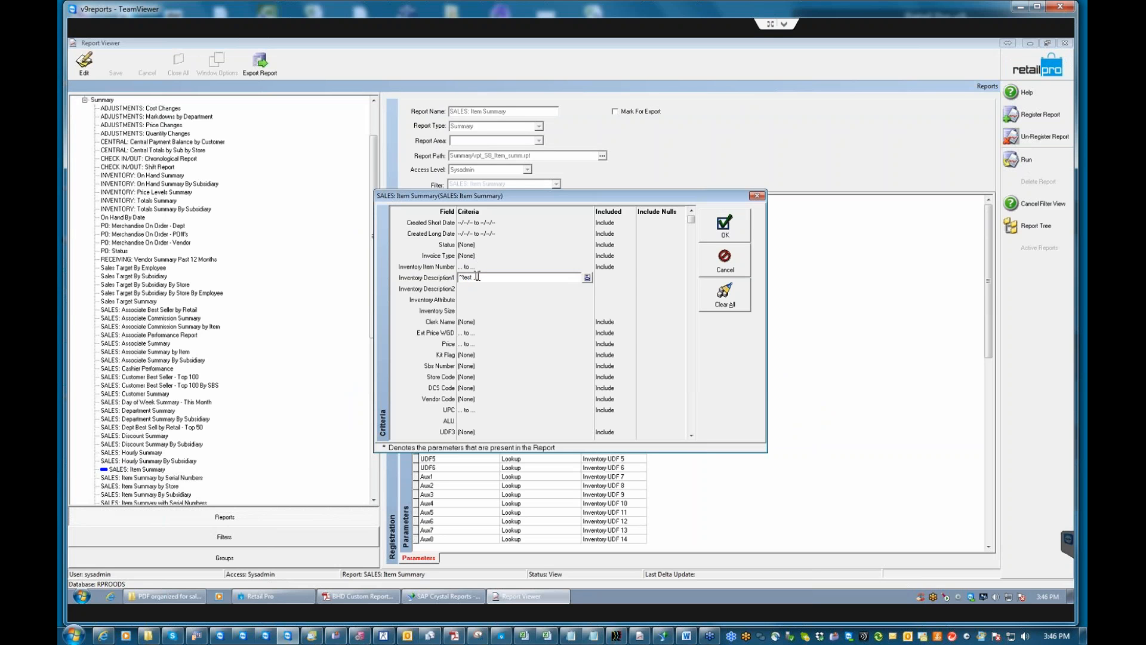
{"action": "key", "text": "BackSpace"}
{"action": "key", "text": "BackSpace"}
{"action": "key", "text": "BackSpace"}
{"action": "type", "text": "stretc"}
{"action": "left_click", "coordinate": [723, 227]}
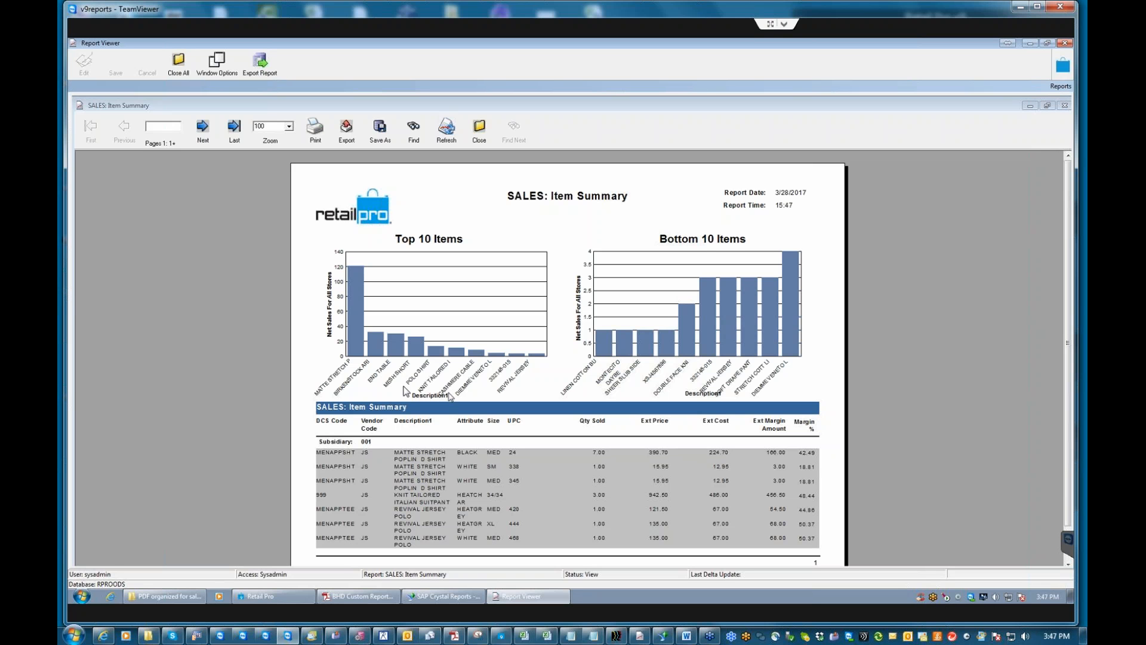
Close the Item Summary preview and open the SALES: Associate Summary filter from the saved filters.
{"action": "left_click", "coordinate": [479, 138]}
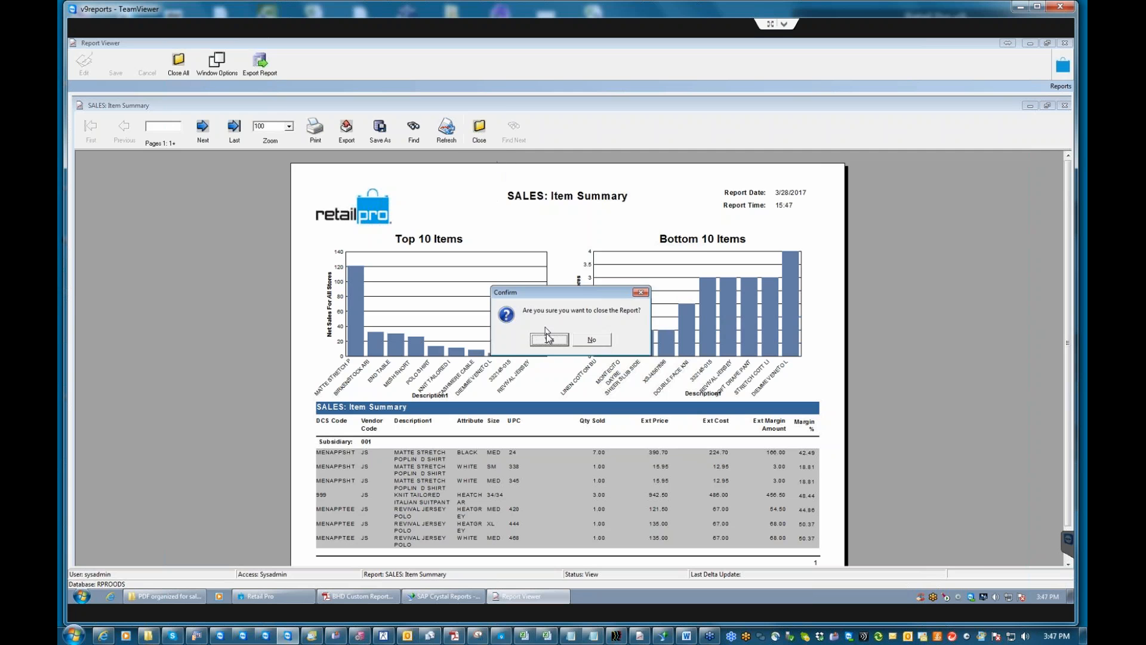
{"action": "left_click", "coordinate": [549, 338]}
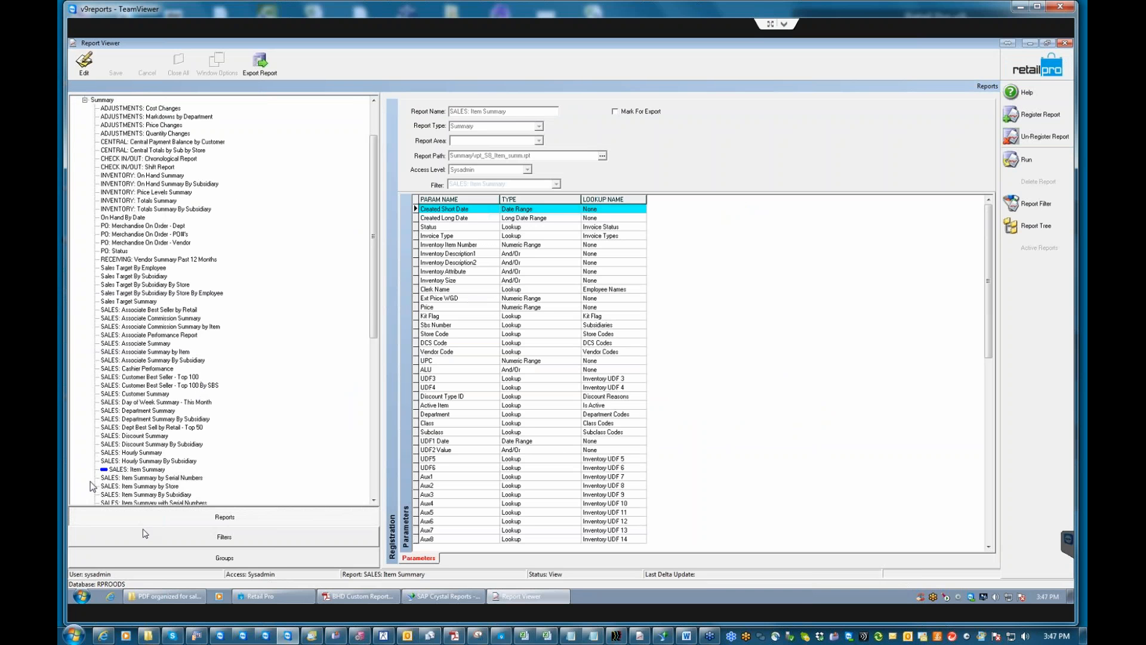
{"action": "left_click_drag", "start_coordinate": [373, 292], "coordinate": [376, 341]}
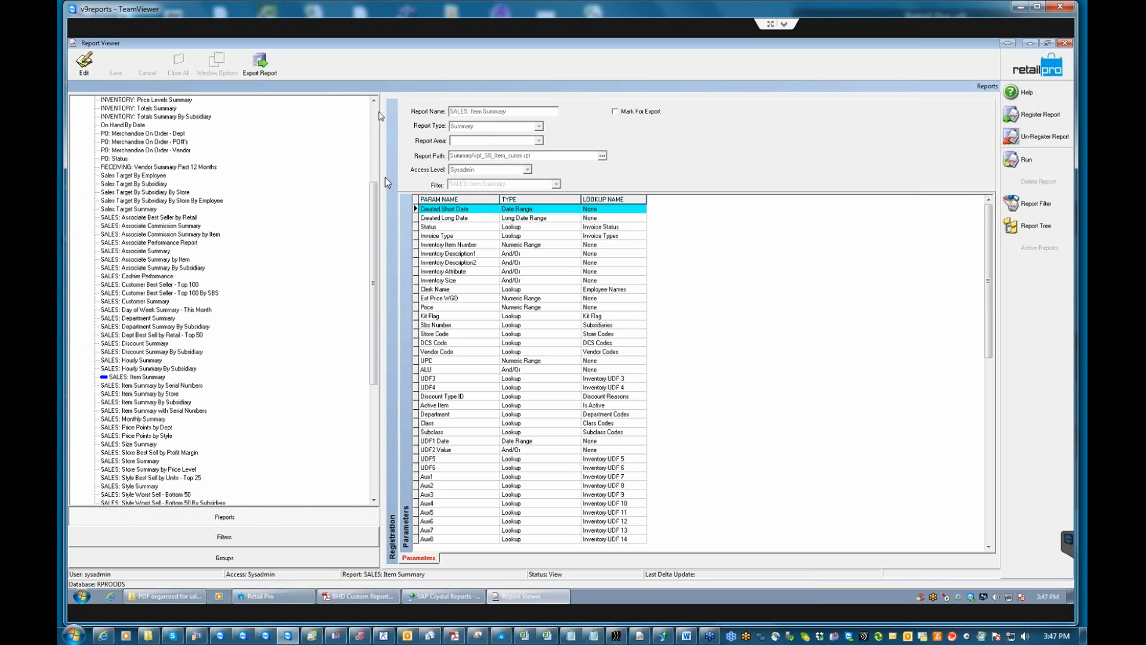
{"action": "scroll", "coordinate": [378, 209], "scroll_direction": "up", "scroll_amount": 1}
{"action": "scroll", "coordinate": [377, 206], "scroll_direction": "up", "scroll_amount": 3}
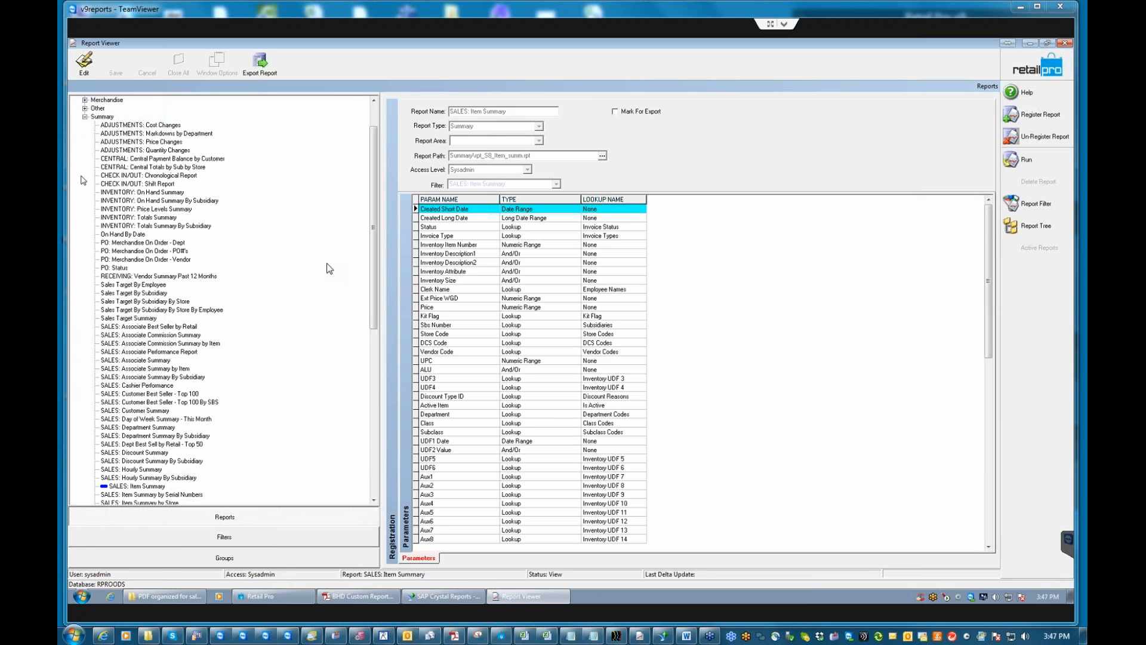
{"action": "left_click", "coordinate": [191, 535]}
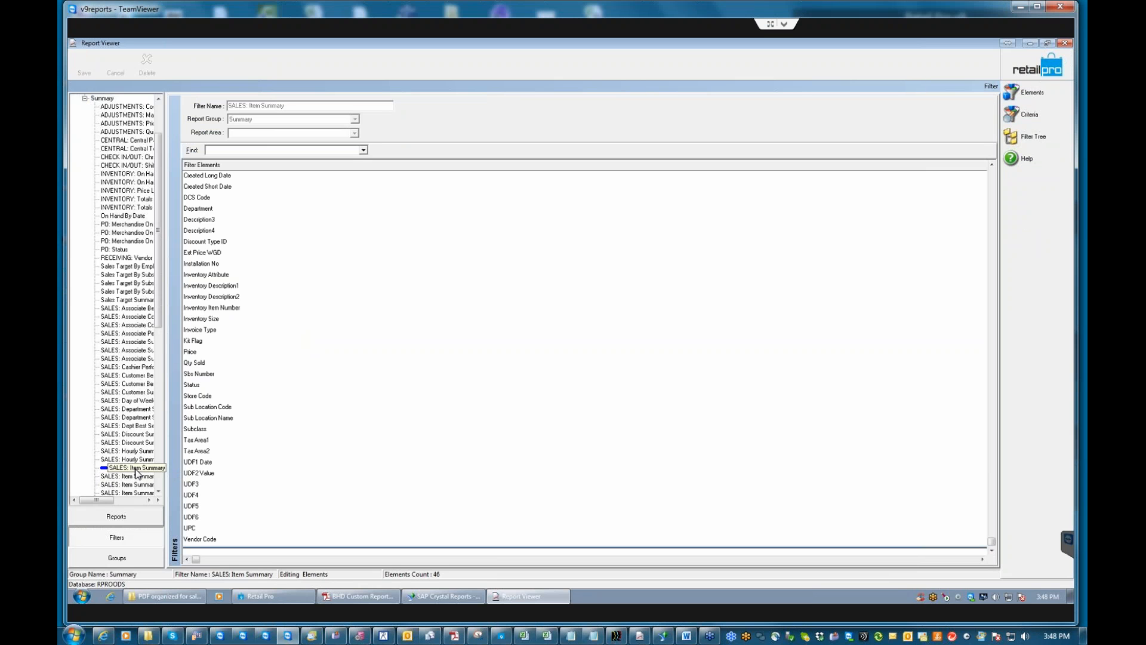
{"action": "left_click", "coordinate": [132, 342]}
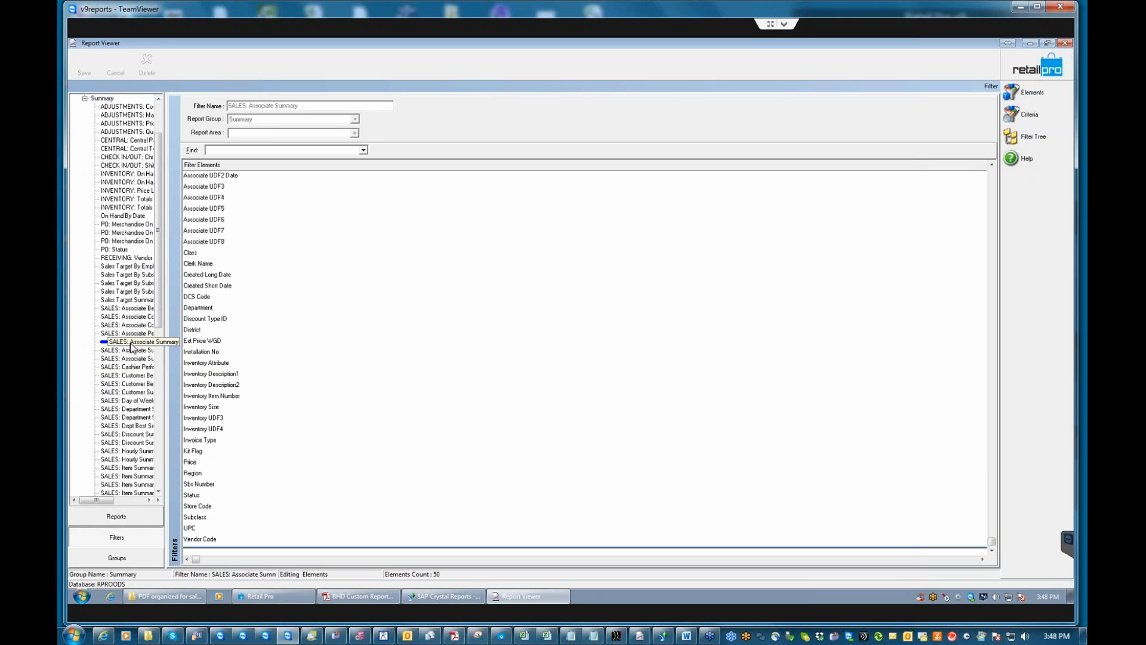
Display the Criteria values for the filter's 50 elements, all set to Include.
{"action": "left_click", "coordinate": [1042, 115]}
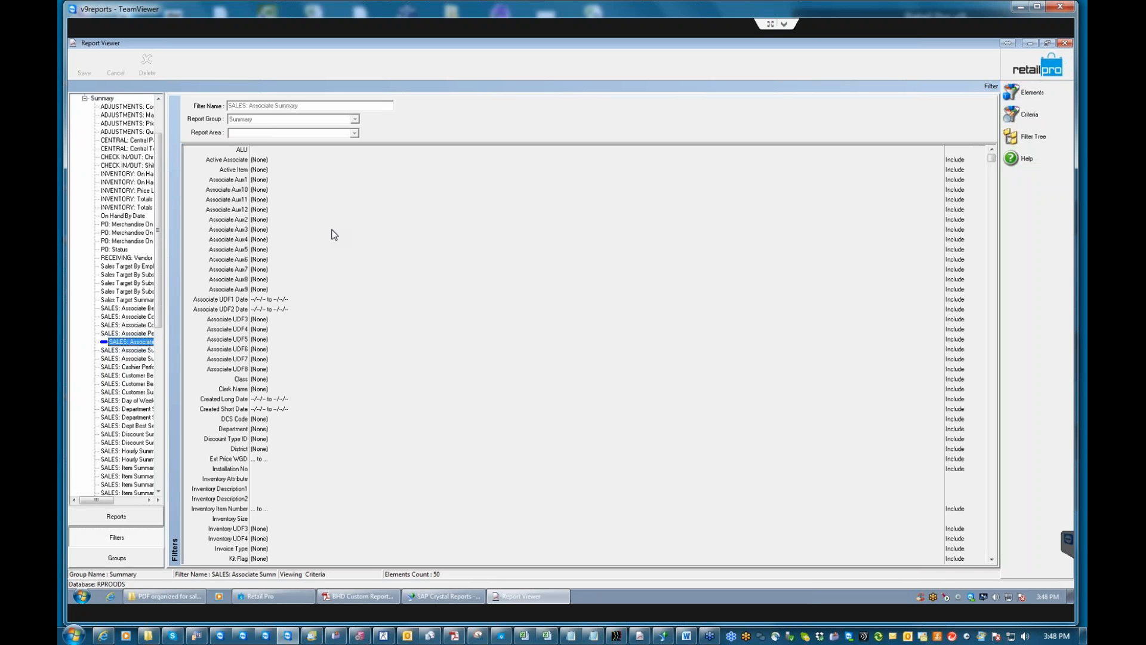
Set Created Short Date to 1 month starting 1 month ago (2/1/2017–2/28/2017).
{"action": "left_click", "coordinate": [257, 409]}
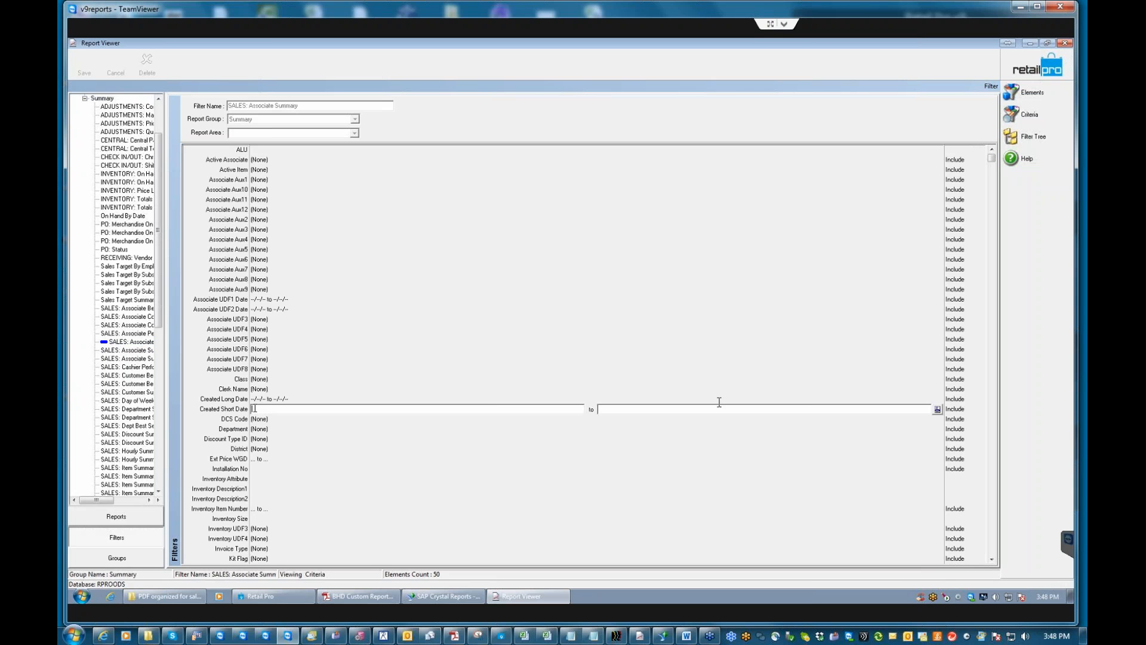
{"action": "left_click", "coordinate": [937, 410]}
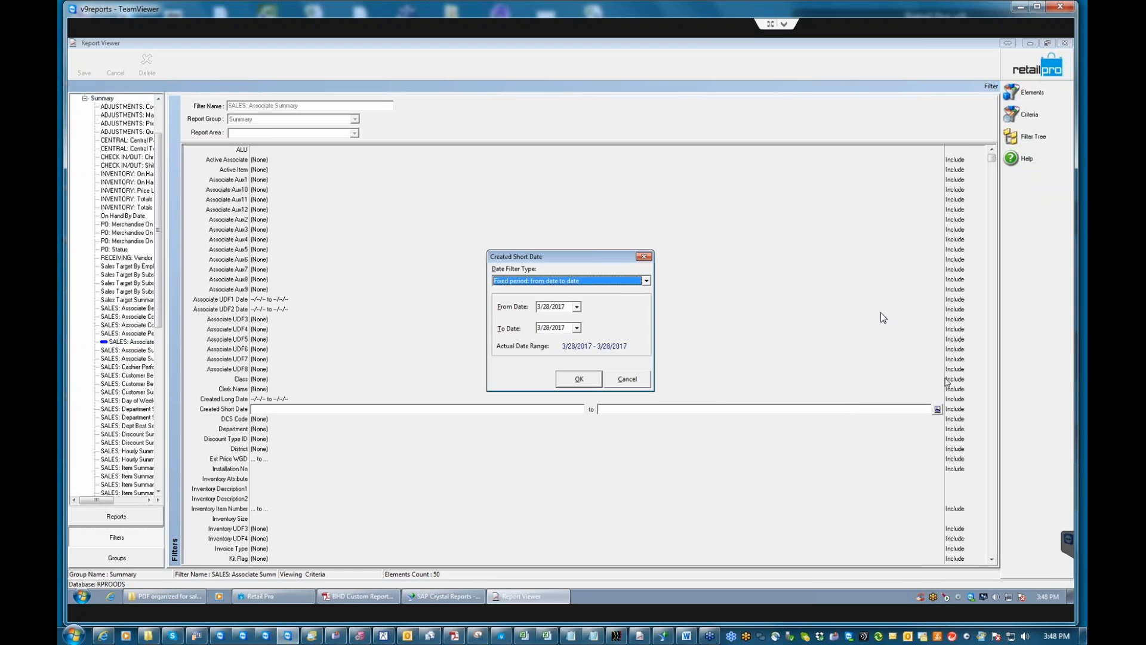
{"action": "left_click", "coordinate": [645, 281]}
{"action": "left_click", "coordinate": [561, 316]}
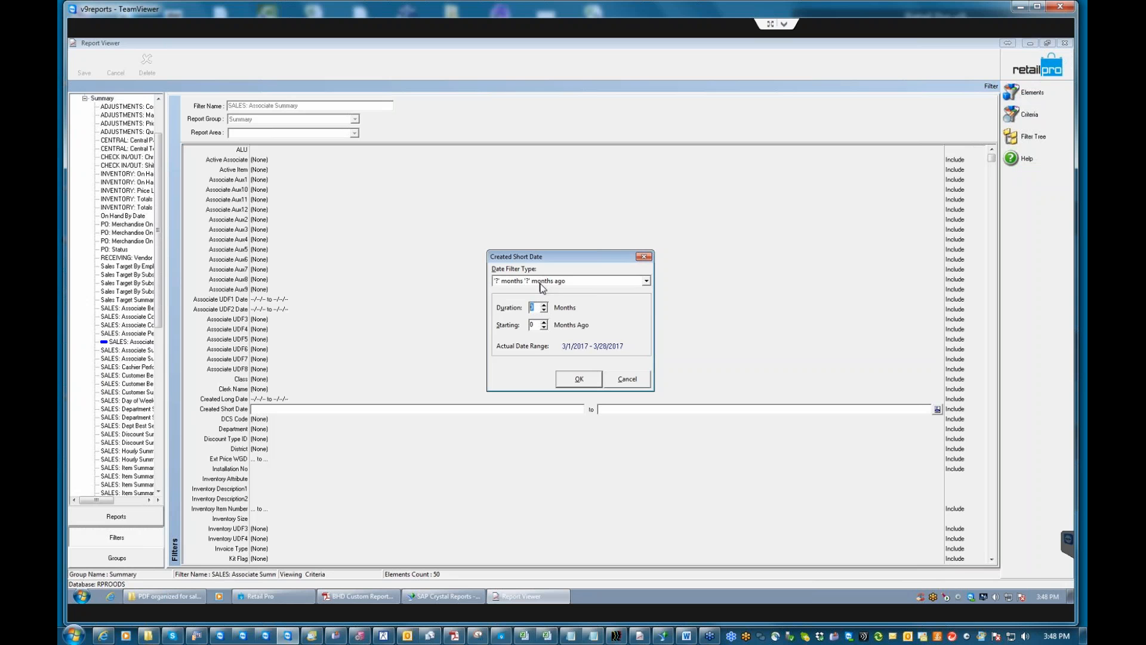
{"action": "type", "text": "1"}
{"action": "left_click_drag", "start_coordinate": [537, 325], "coordinate": [517, 326]}
{"action": "type", "text": "1"}
{"action": "left_click", "coordinate": [576, 379]}
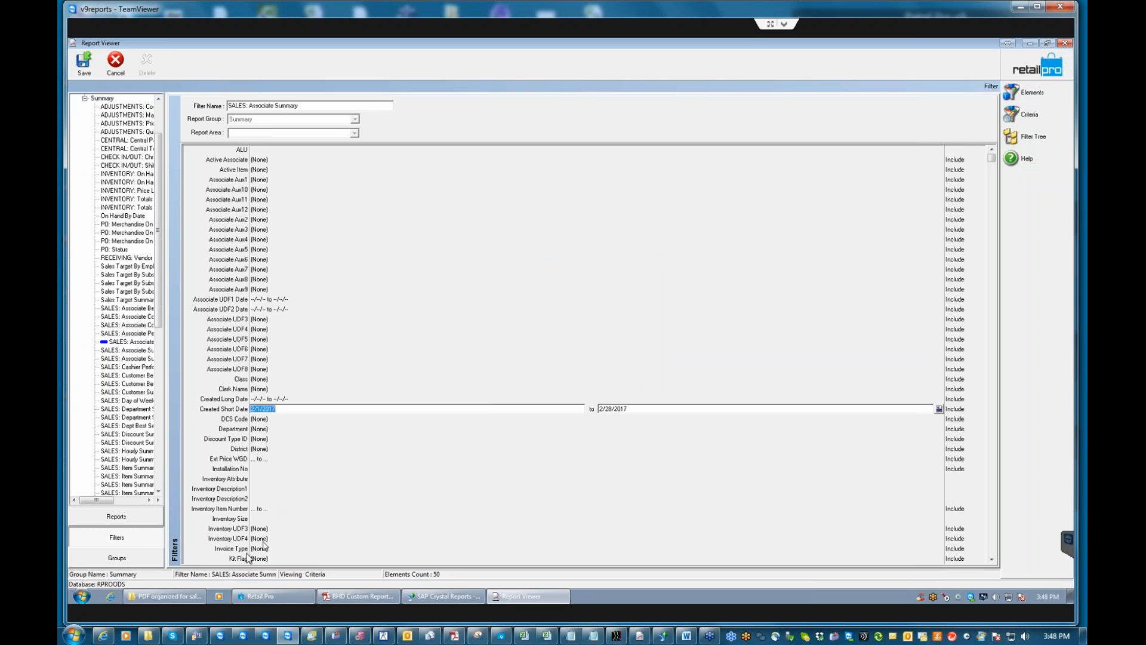
{"action": "left_click", "coordinate": [992, 560]}
{"action": "left_click", "coordinate": [992, 559]}
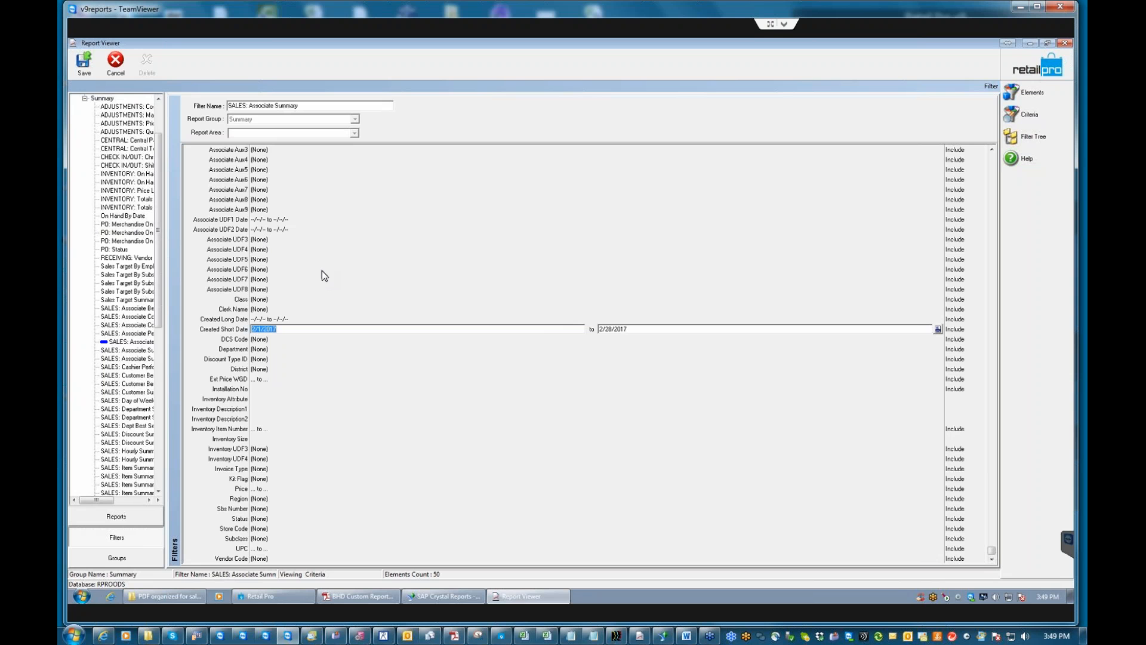
Save the Associate Summary filter and dismiss the saved confirmation.
{"action": "left_click", "coordinate": [87, 67]}
{"action": "left_click", "coordinate": [559, 344]}
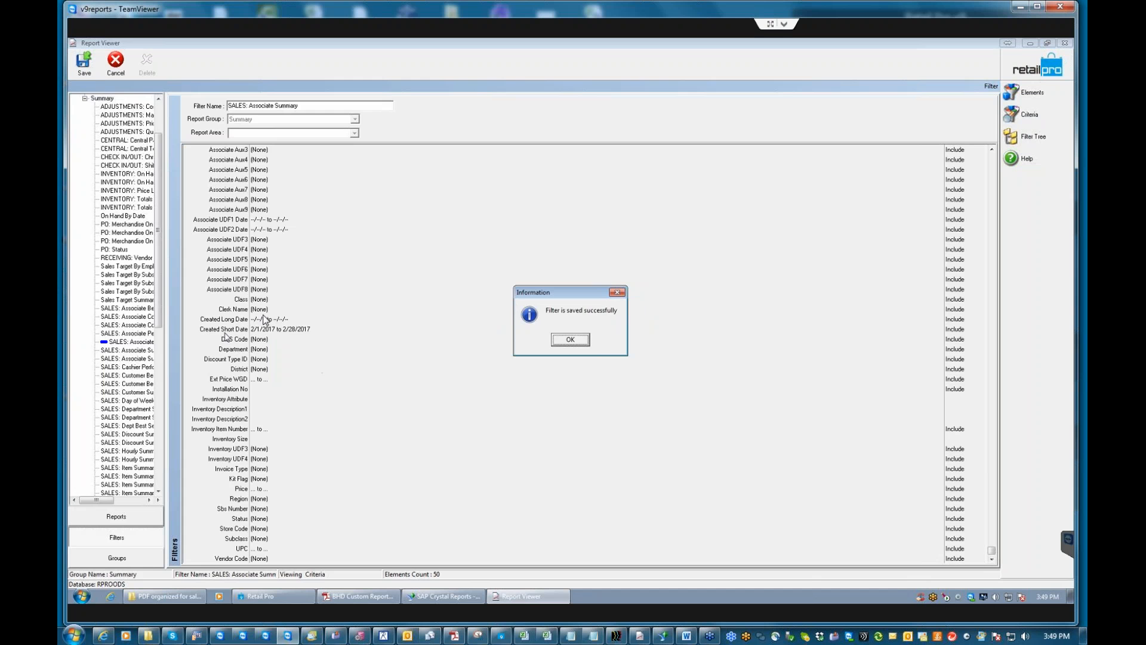
{"action": "key", "text": "Return"}
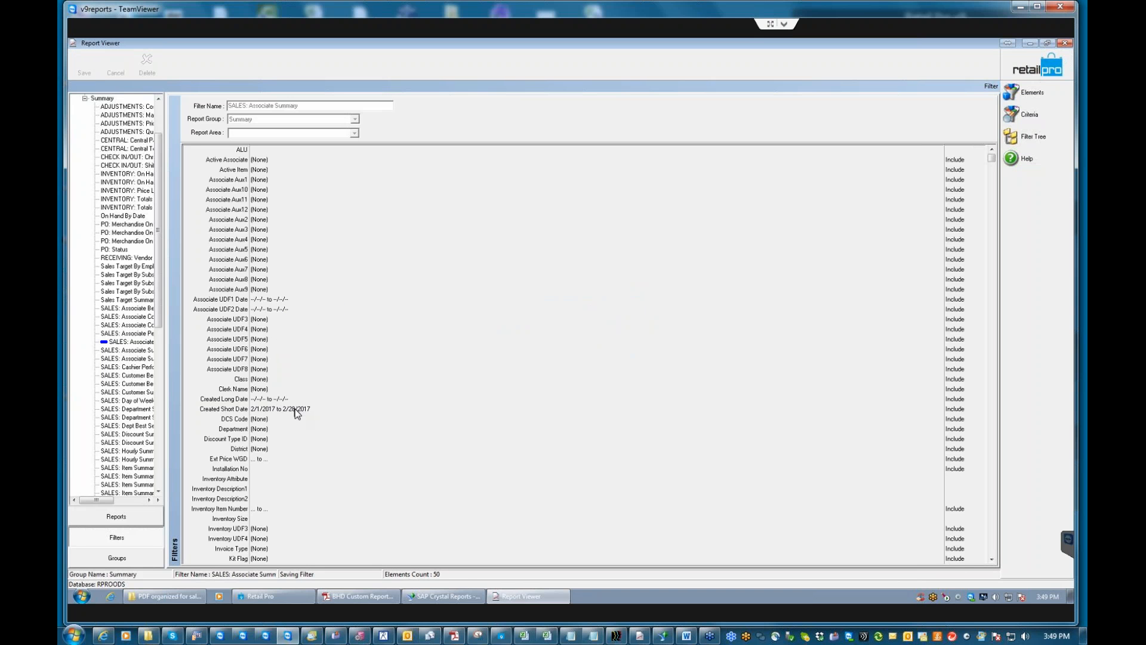
Run SALES: Associate Summary from the Summary reports with its February filter, preview it, then close.
{"action": "left_click", "coordinate": [110, 517]}
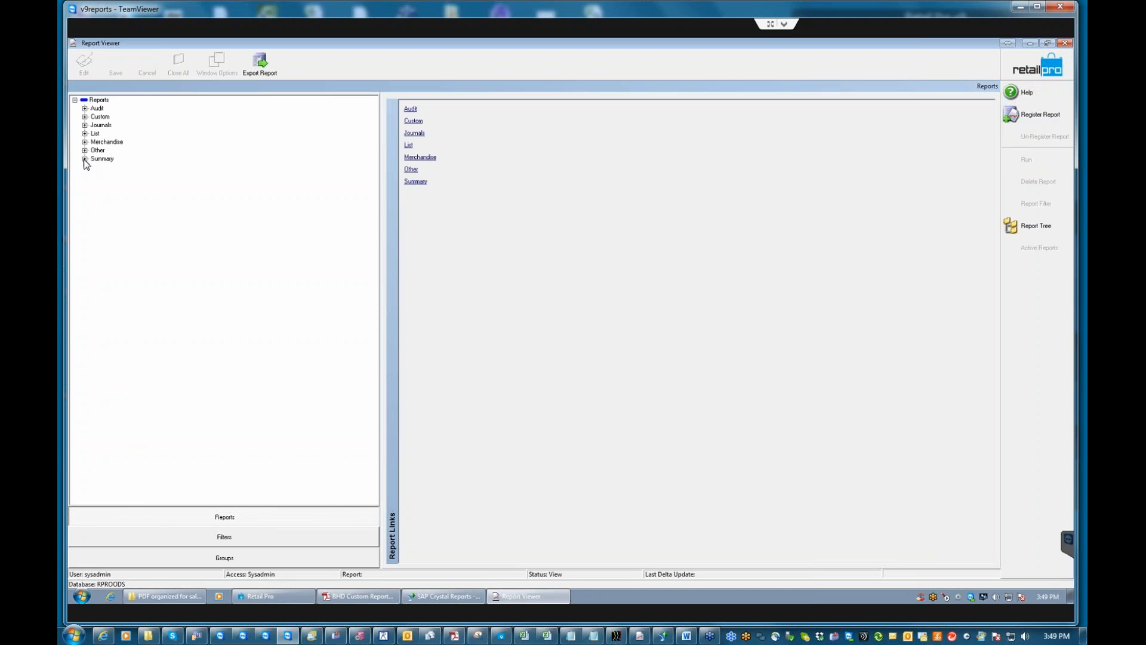
{"action": "left_click", "coordinate": [414, 181]}
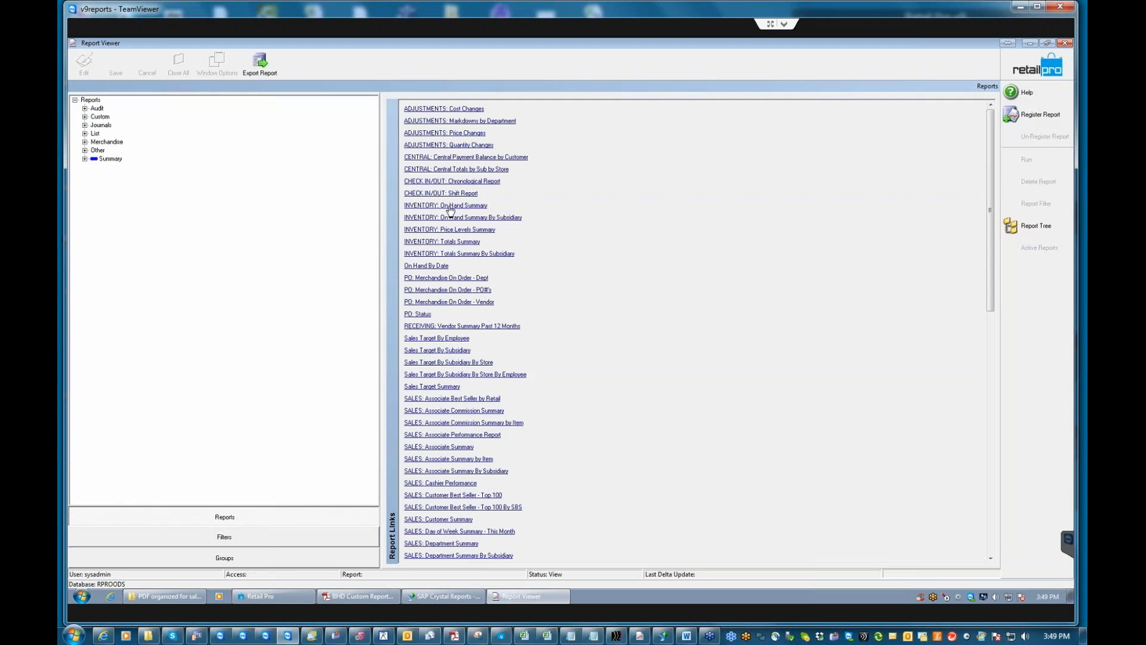
{"action": "left_click", "coordinate": [445, 448]}
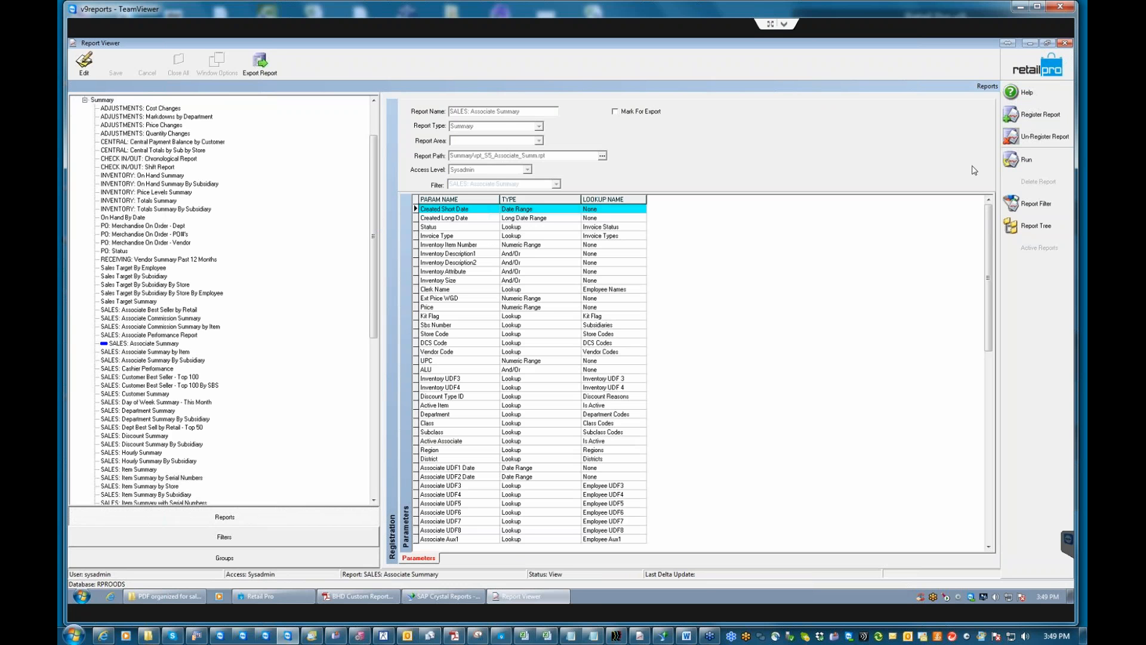
{"action": "left_click", "coordinate": [1039, 156]}
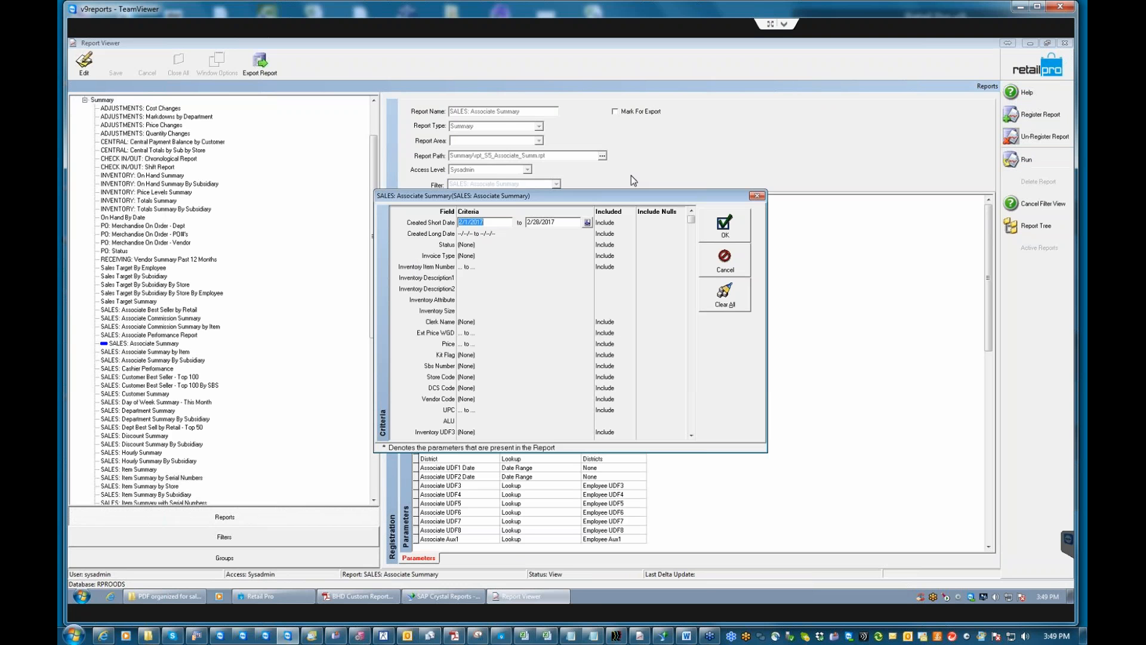
{"action": "left_click", "coordinate": [728, 228]}
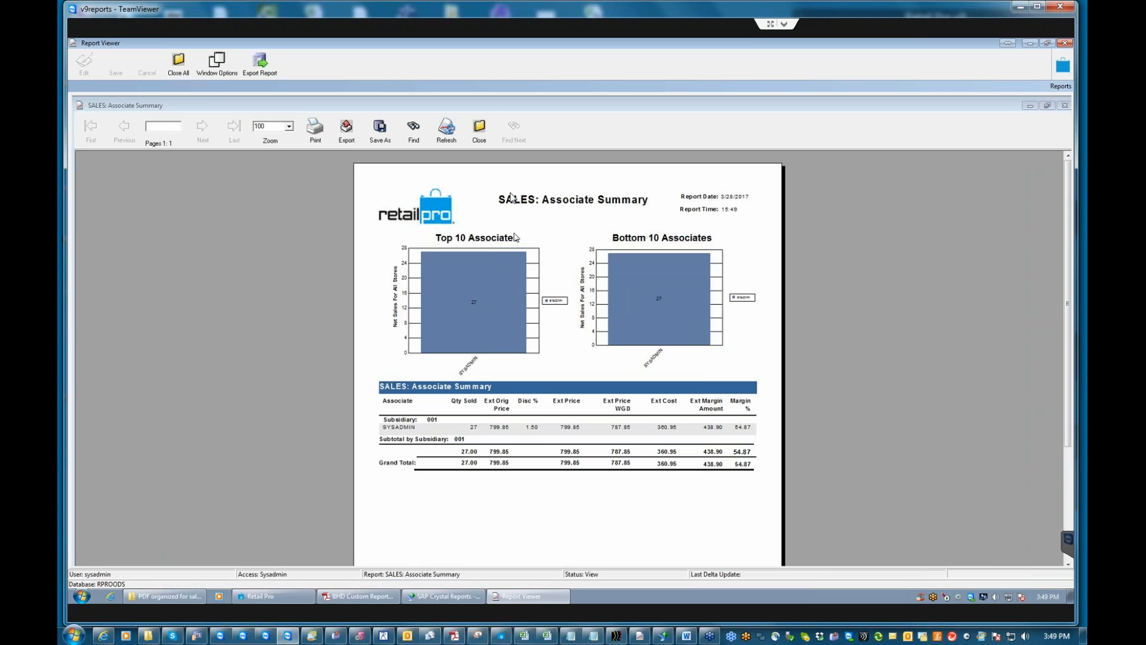
{"action": "left_click", "coordinate": [481, 135]}
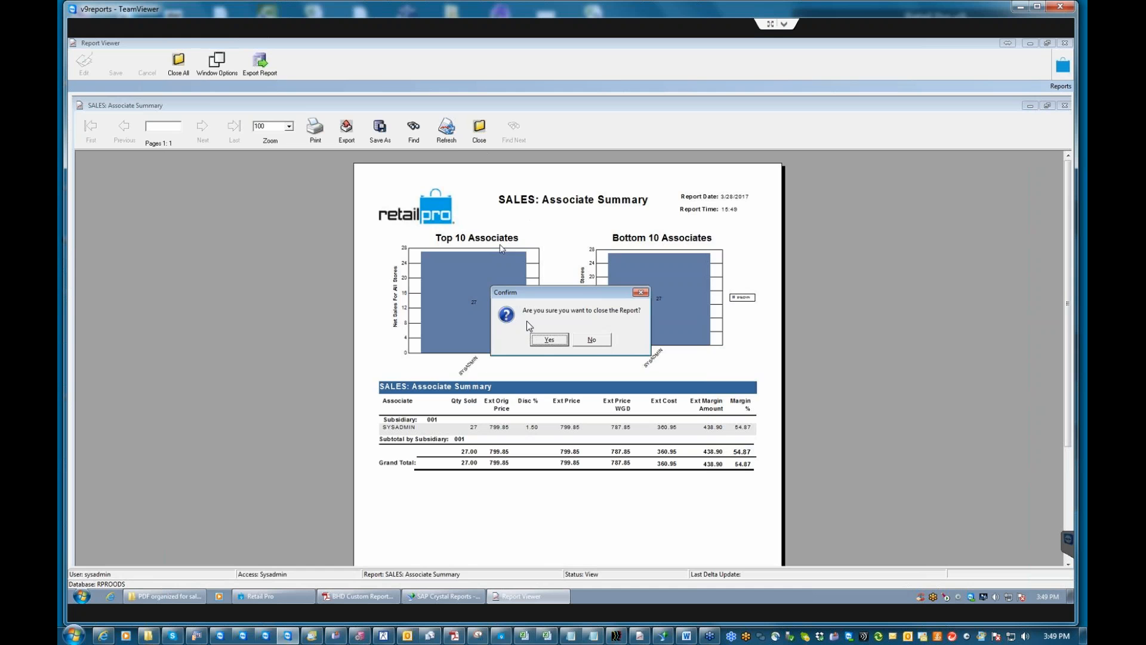
{"action": "left_click", "coordinate": [548, 340]}
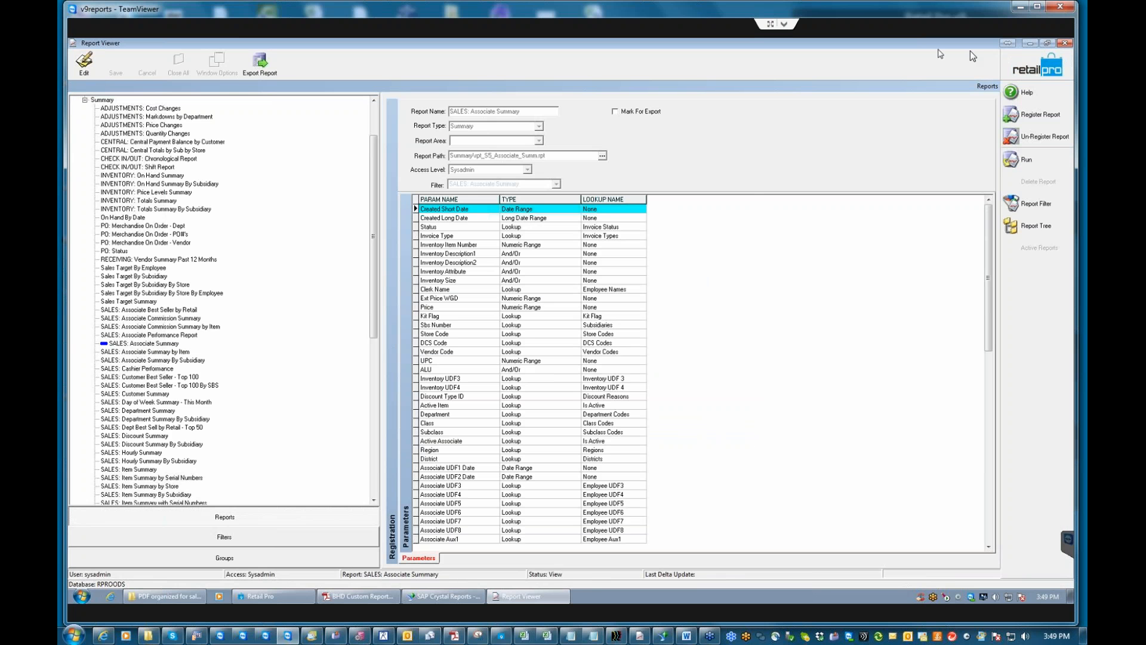
Set the workstation Appearance preference Display Report Filter to First Page, then return to Reports.
{"action": "left_click", "coordinate": [1032, 71]}
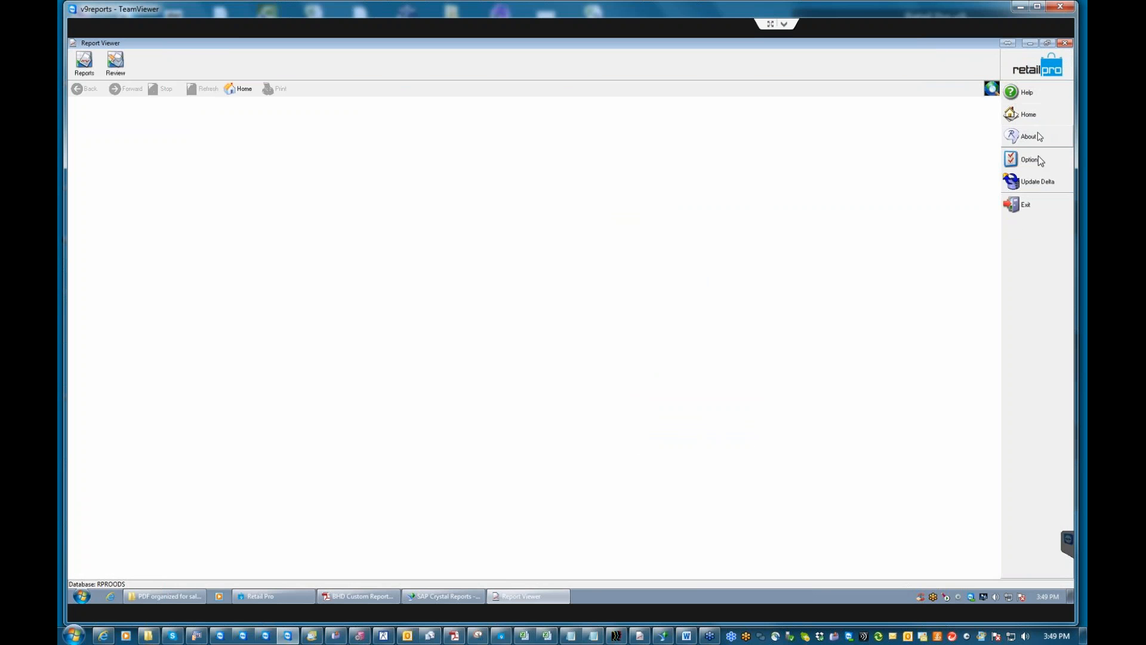
{"action": "left_click", "coordinate": [1030, 159]}
{"action": "left_click", "coordinate": [981, 184]}
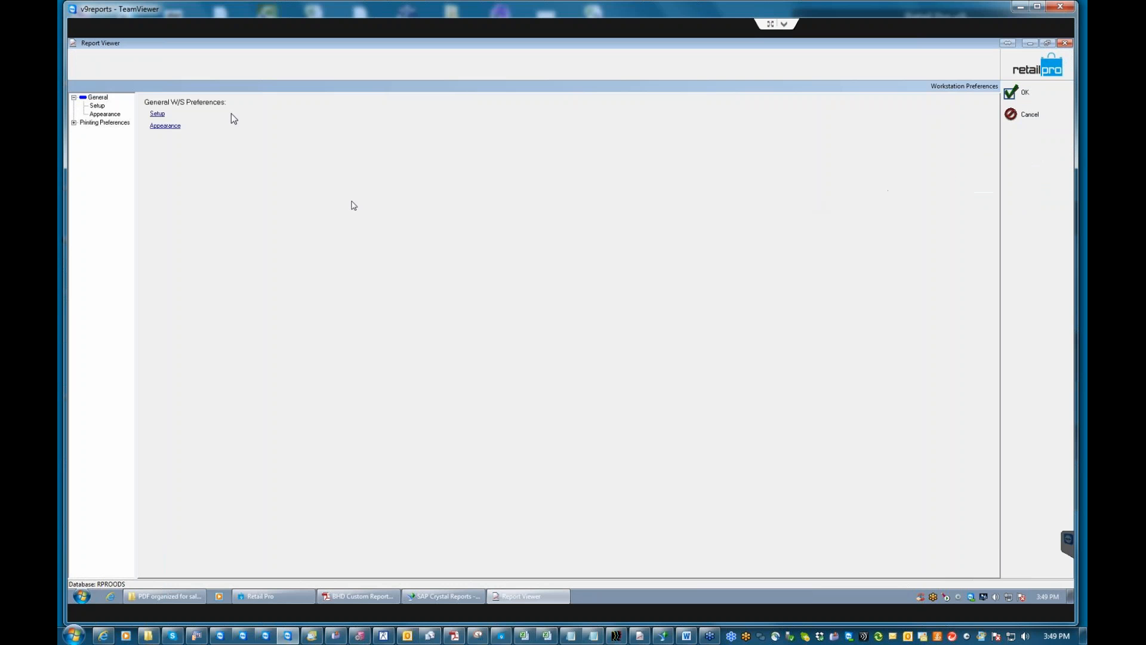
{"action": "left_click", "coordinate": [175, 126]}
{"action": "left_click", "coordinate": [270, 208]}
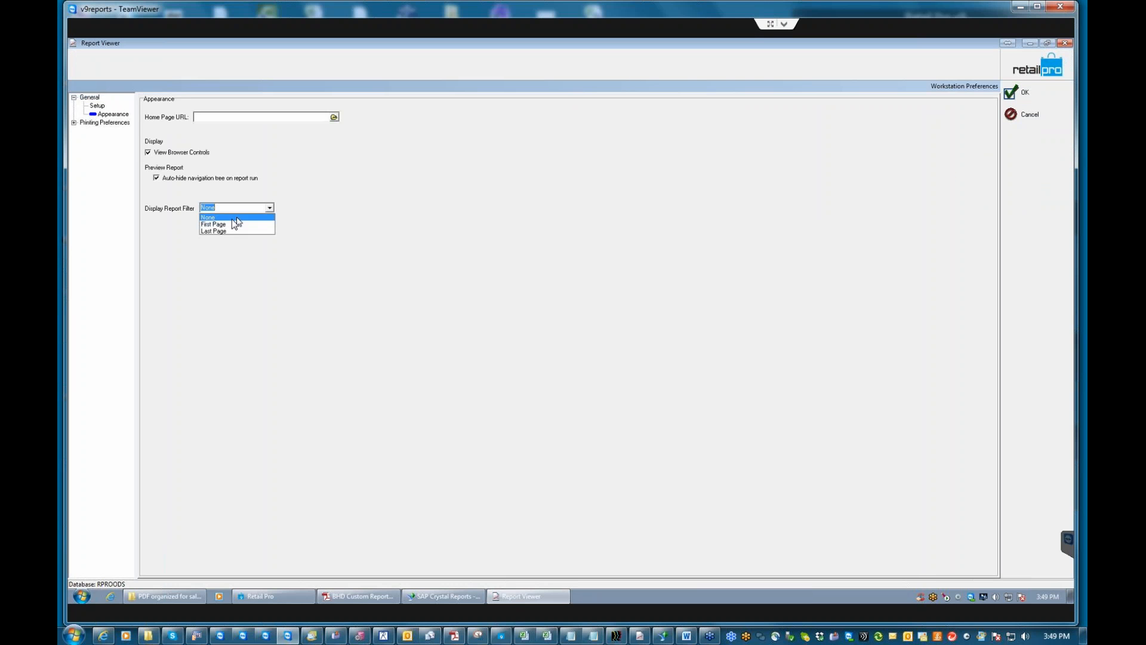
{"action": "left_click", "coordinate": [218, 230]}
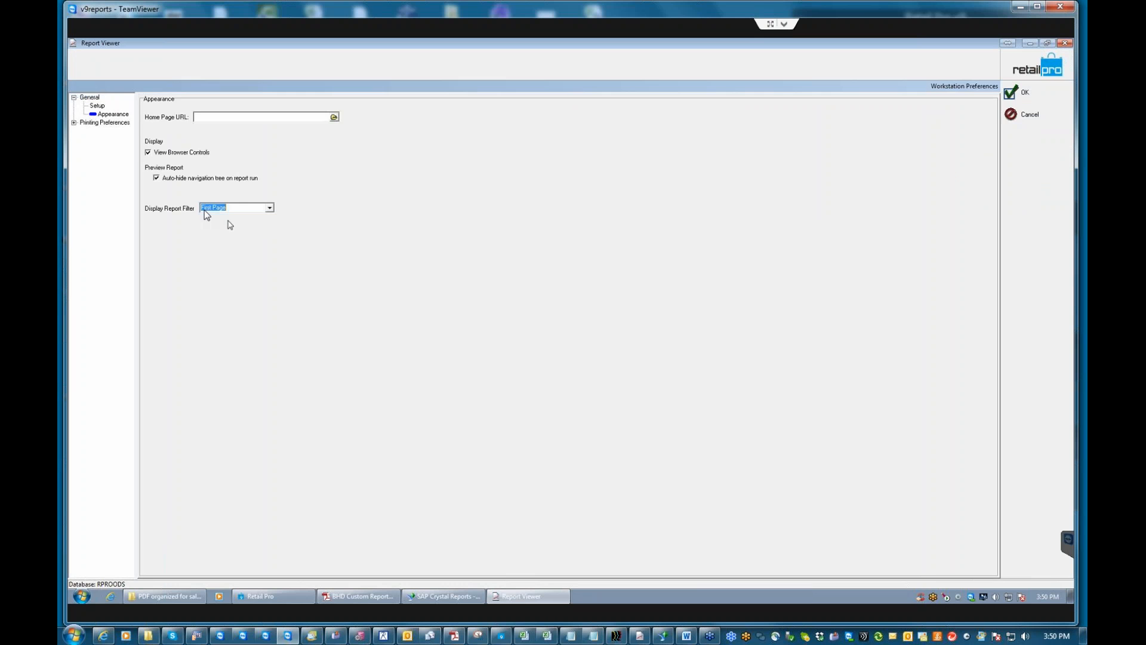
{"action": "left_click", "coordinate": [1032, 94]}
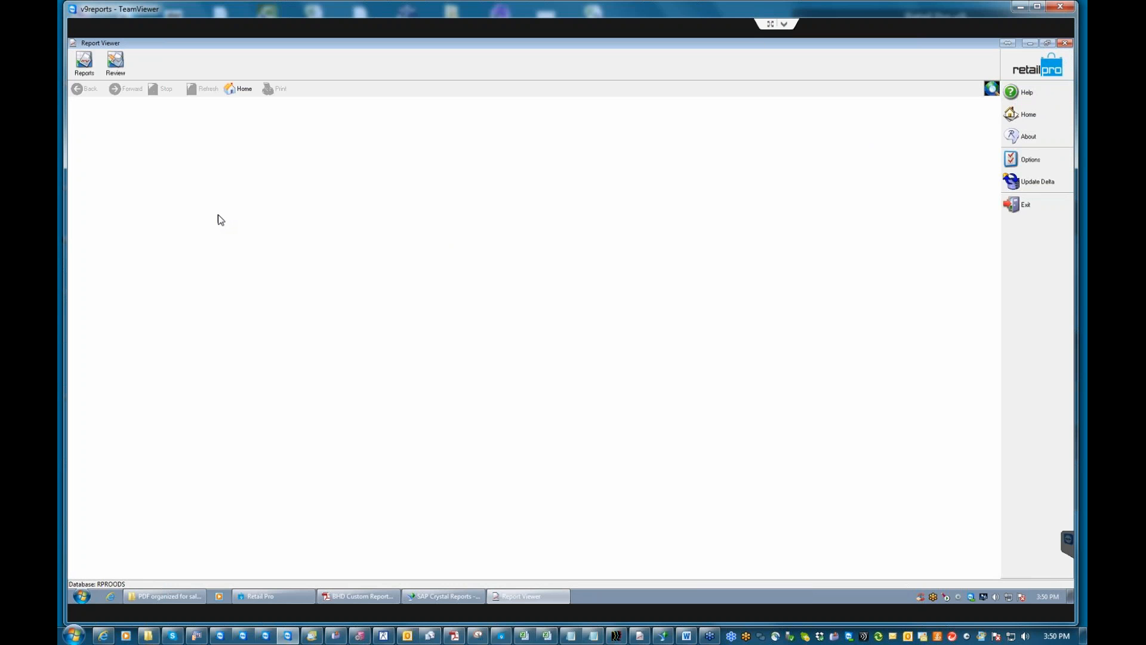
{"action": "left_click", "coordinate": [84, 62]}
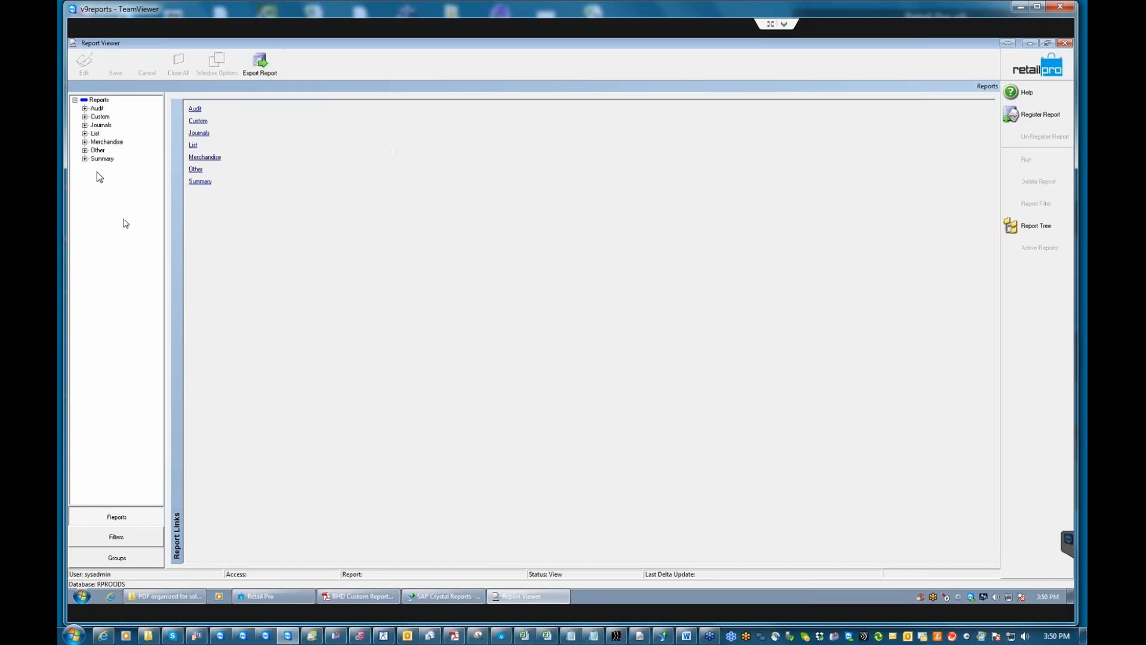
{"action": "left_click", "coordinate": [84, 159]}
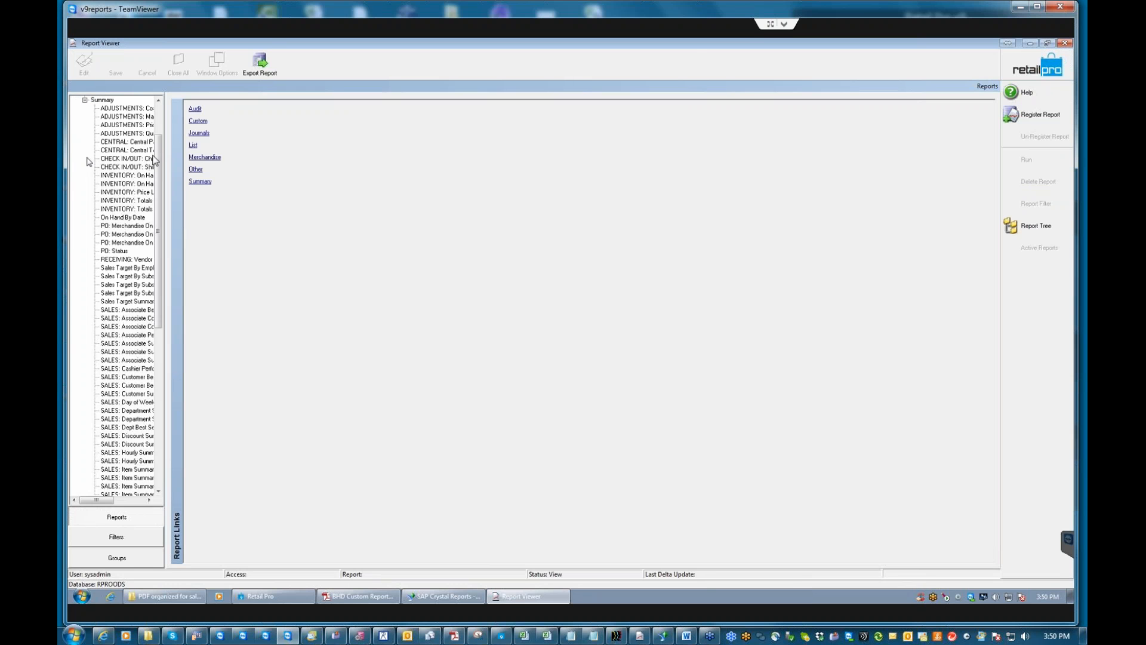
{"action": "left_click", "coordinate": [137, 343]}
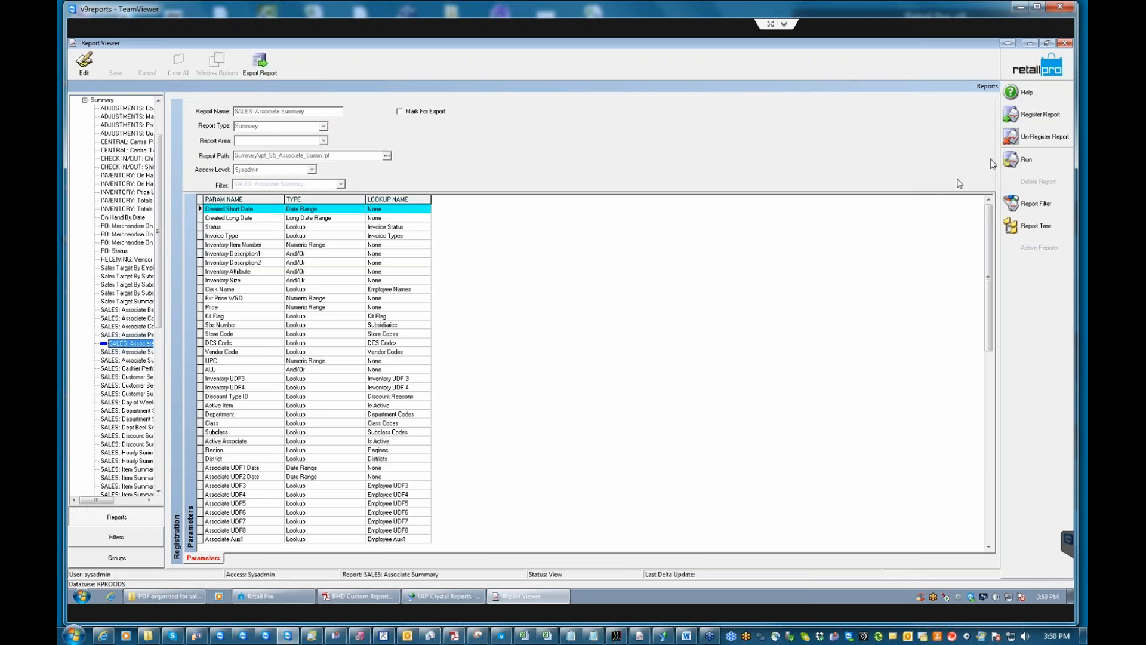
{"action": "left_click", "coordinate": [1036, 203]}
{"action": "left_click", "coordinate": [740, 229]}
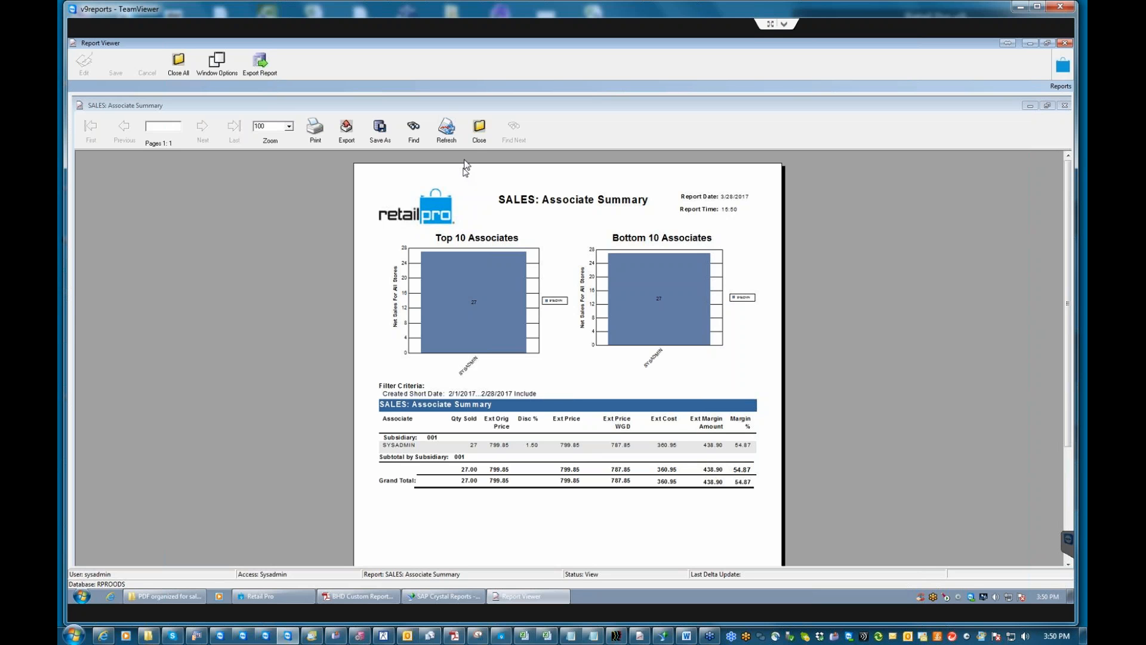
{"action": "left_click", "coordinate": [480, 128]}
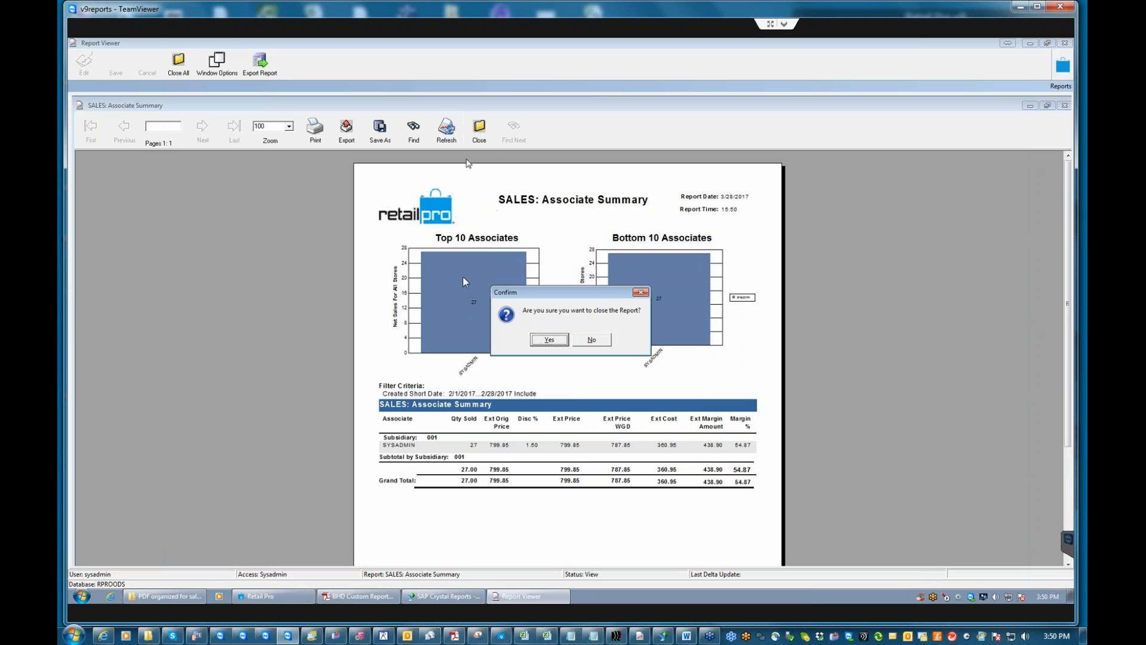
{"action": "left_click", "coordinate": [549, 339]}
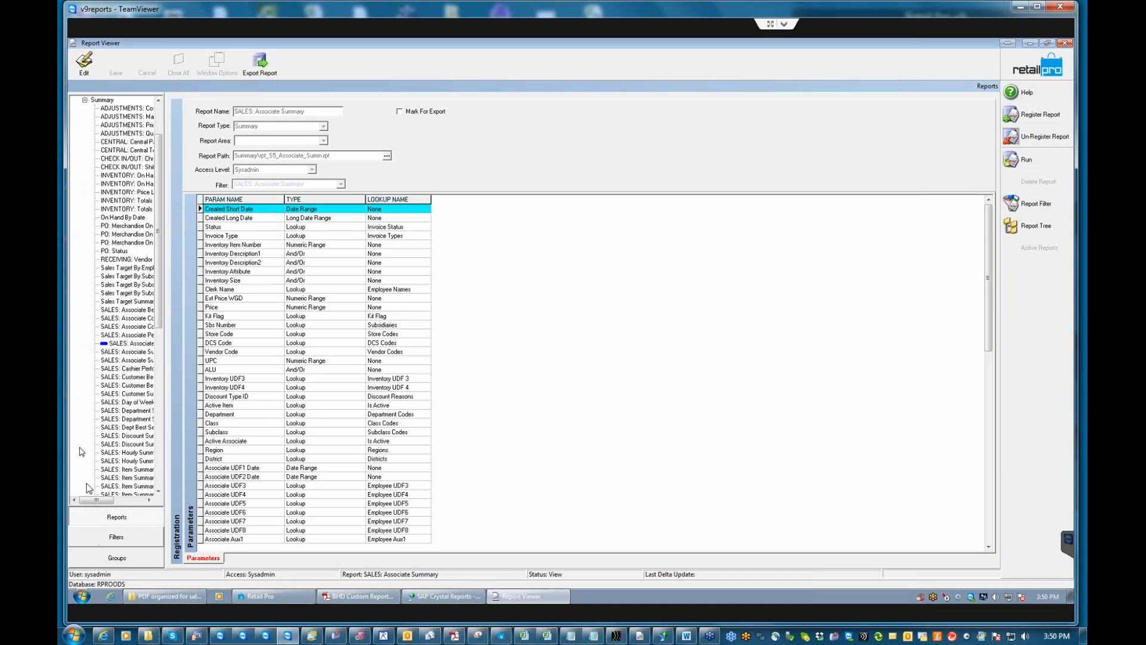
Switch to report groups and open the monthly group, viewing its Associate Summary report.
{"action": "left_click", "coordinate": [115, 558]}
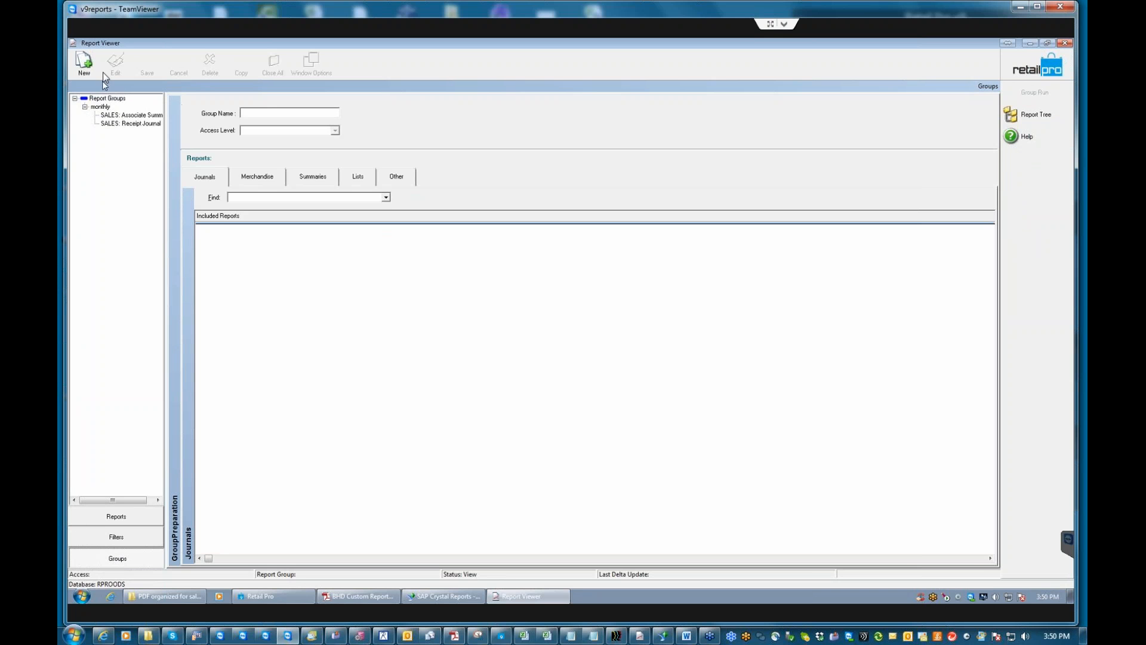
{"action": "left_click_drag", "start_coordinate": [210, 43], "coordinate": [309, 51]}
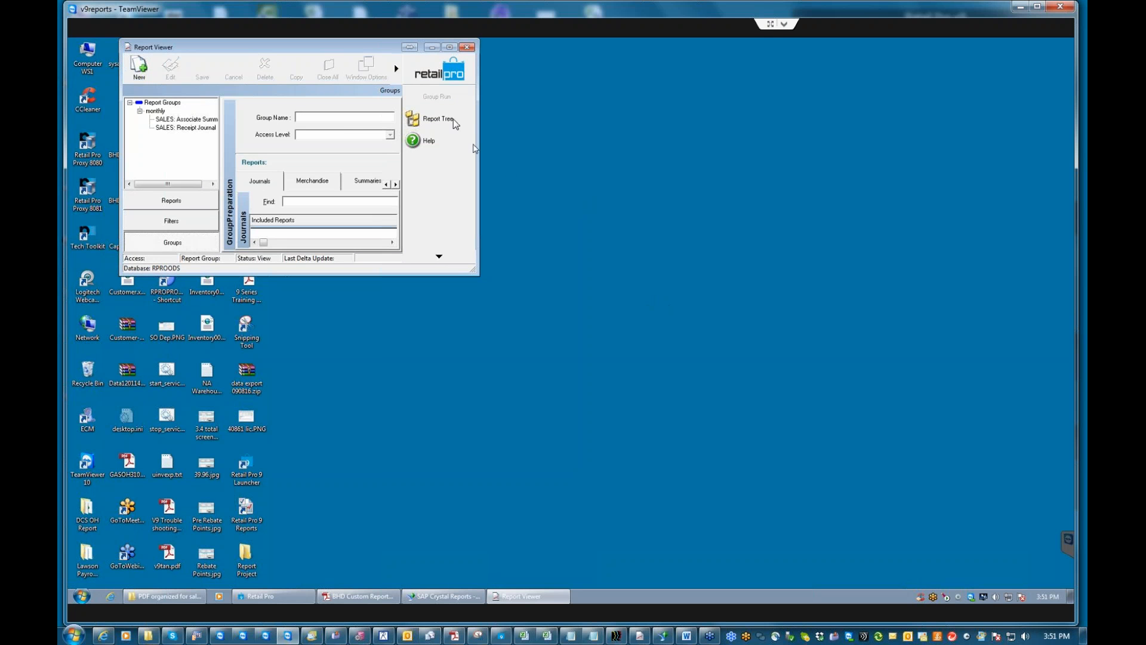
{"action": "left_click", "coordinate": [449, 48]}
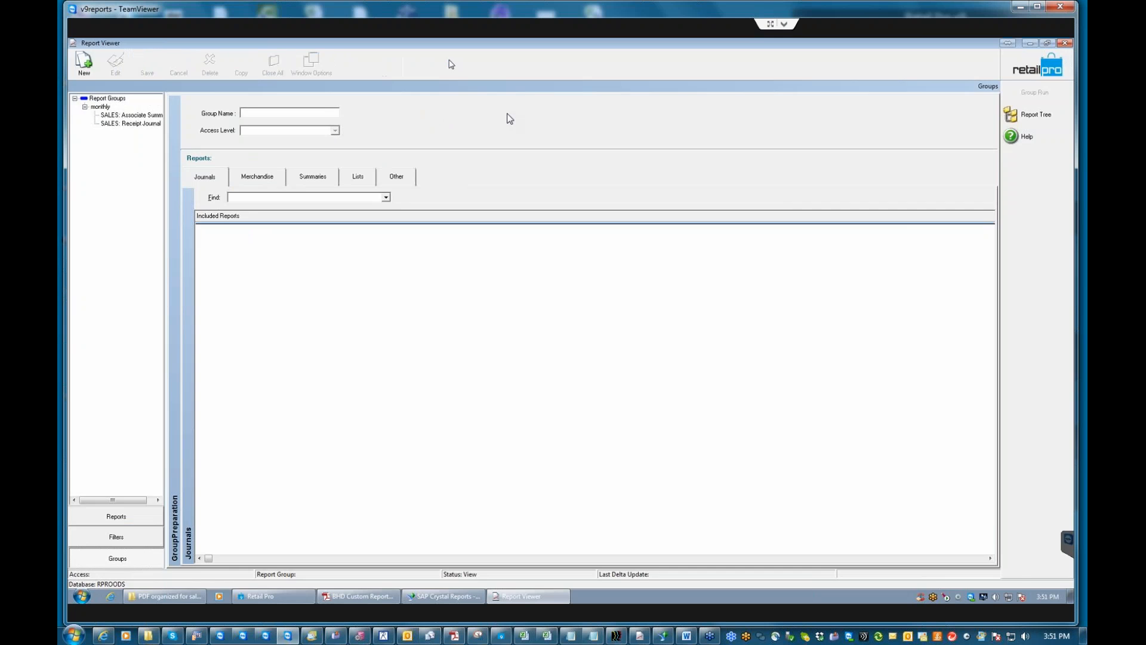
{"action": "left_click", "coordinate": [102, 108]}
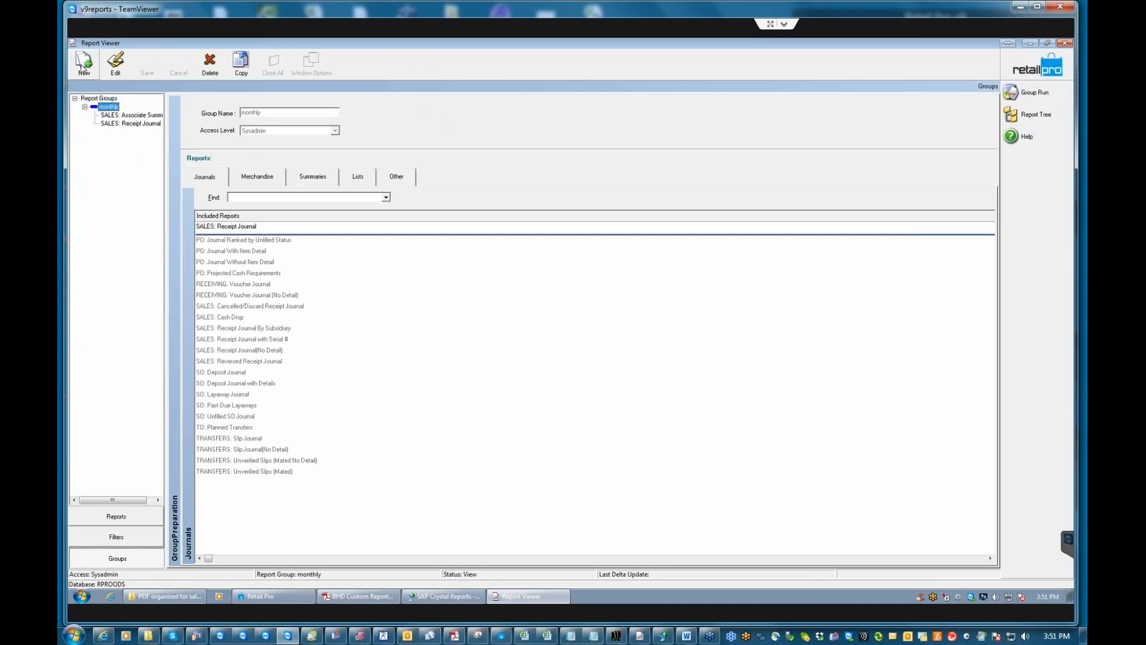
{"action": "left_click", "coordinate": [116, 115]}
Add INVENTORY: On Hand Summary to the monthly group, save the group, and run it.
{"action": "left_click", "coordinate": [316, 179]}
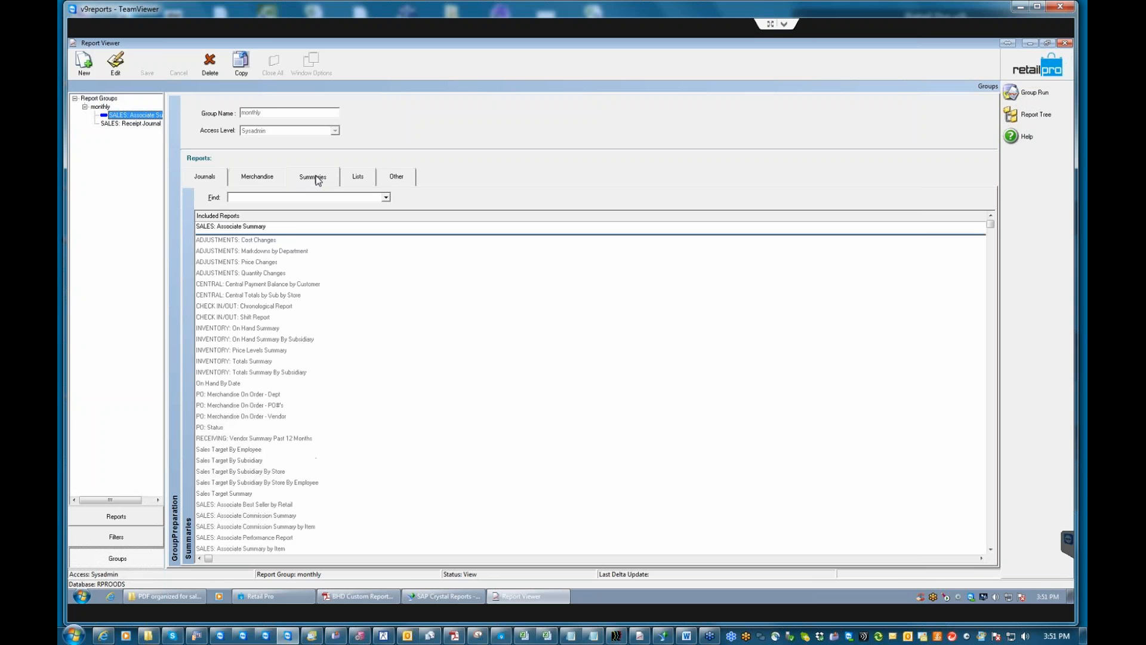
{"action": "left_click", "coordinate": [220, 328]}
{"action": "double_click", "coordinate": [230, 329]}
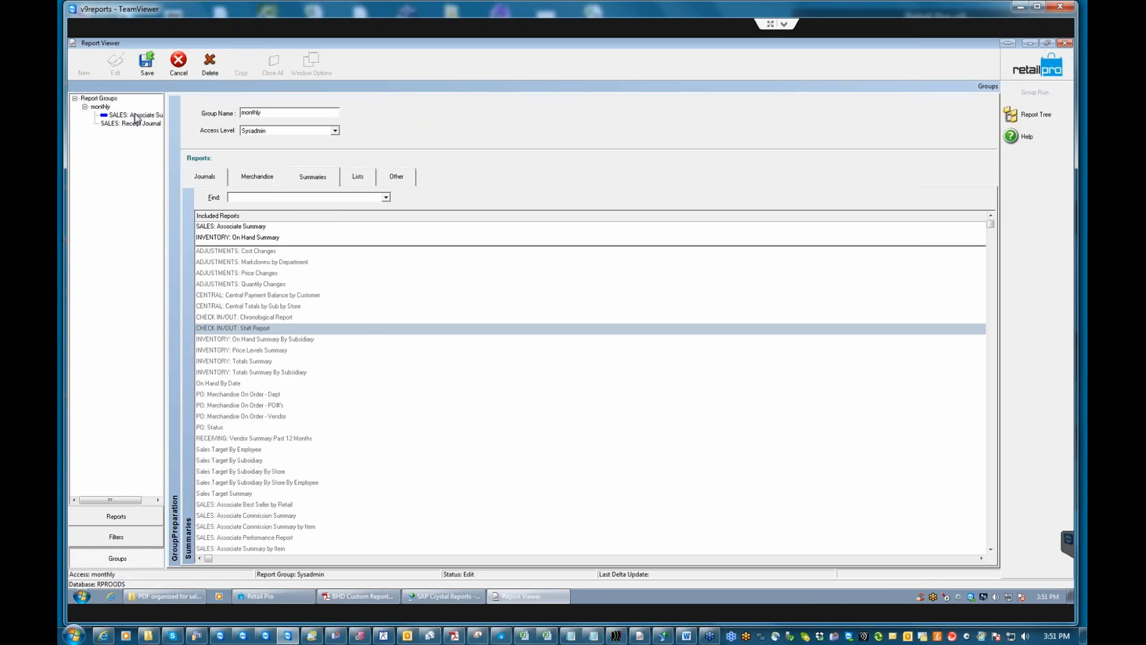
{"action": "left_click", "coordinate": [205, 177]}
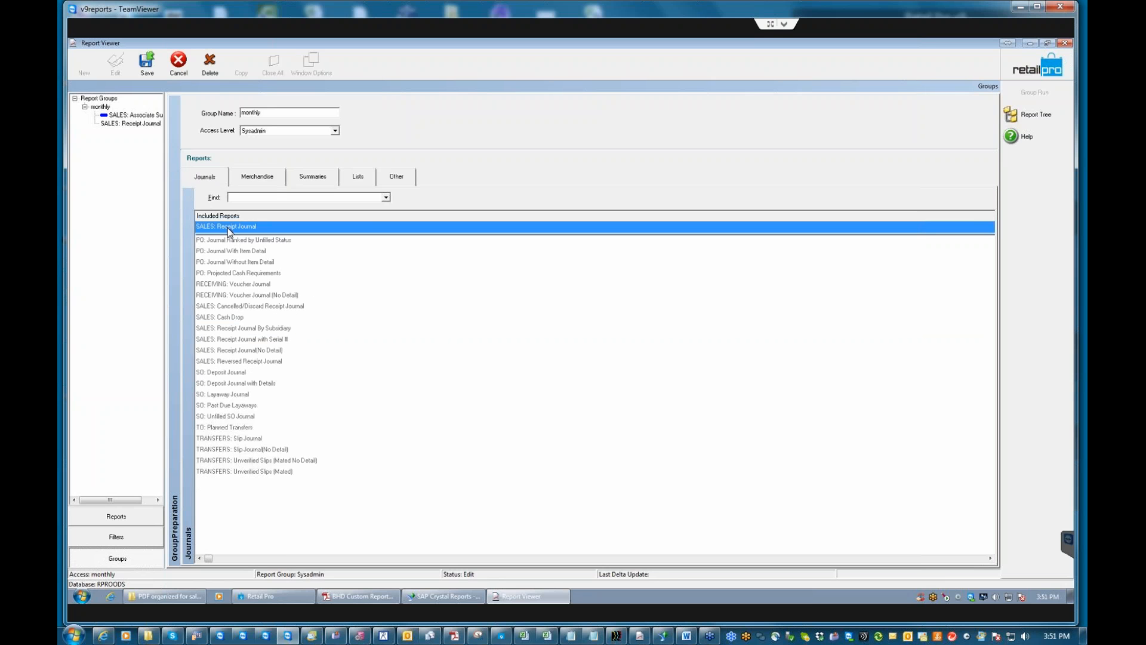
{"action": "left_click", "coordinate": [148, 64]}
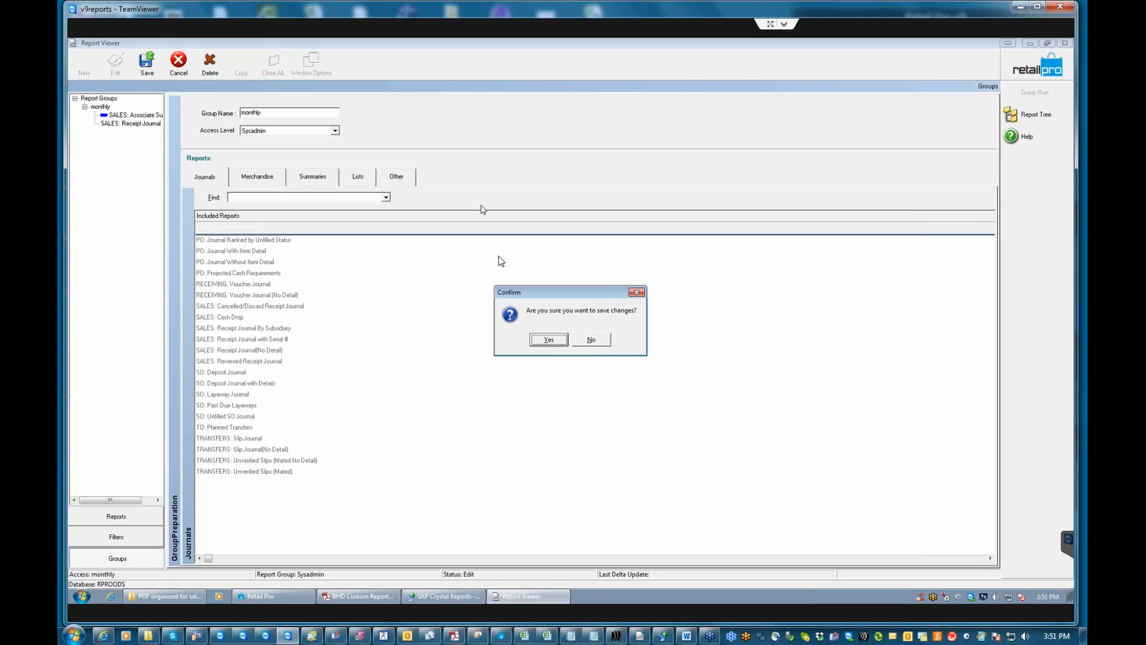
{"action": "left_click", "coordinate": [549, 339]}
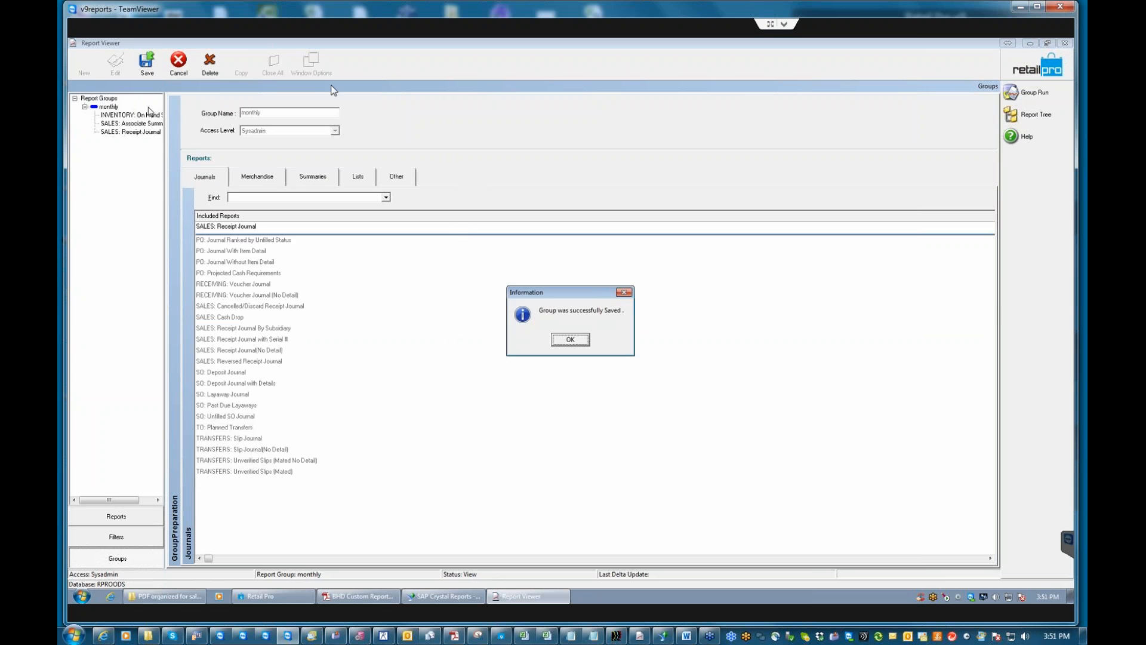
{"action": "left_click", "coordinate": [567, 339]}
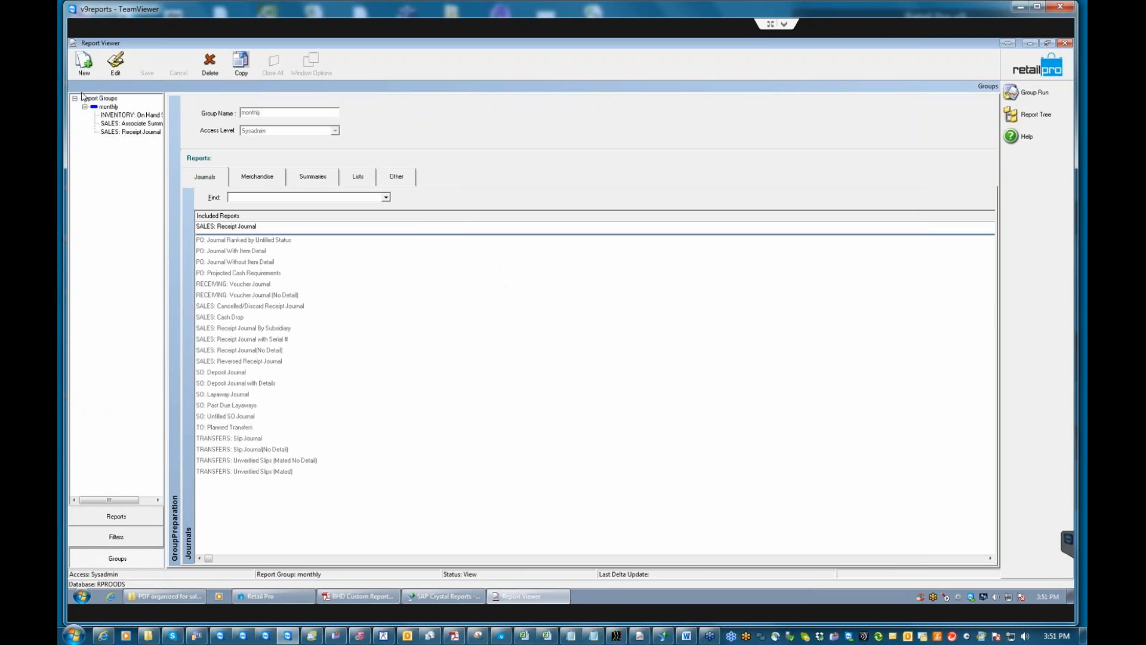
{"action": "left_click", "coordinate": [108, 107]}
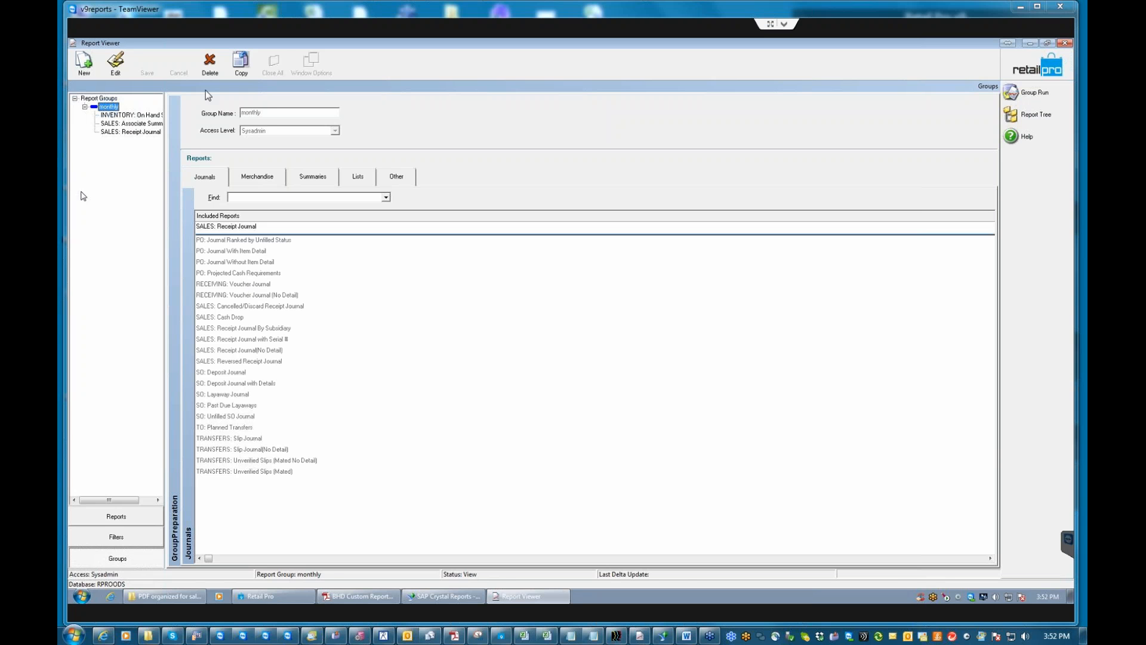
{"action": "left_click", "coordinate": [1039, 93]}
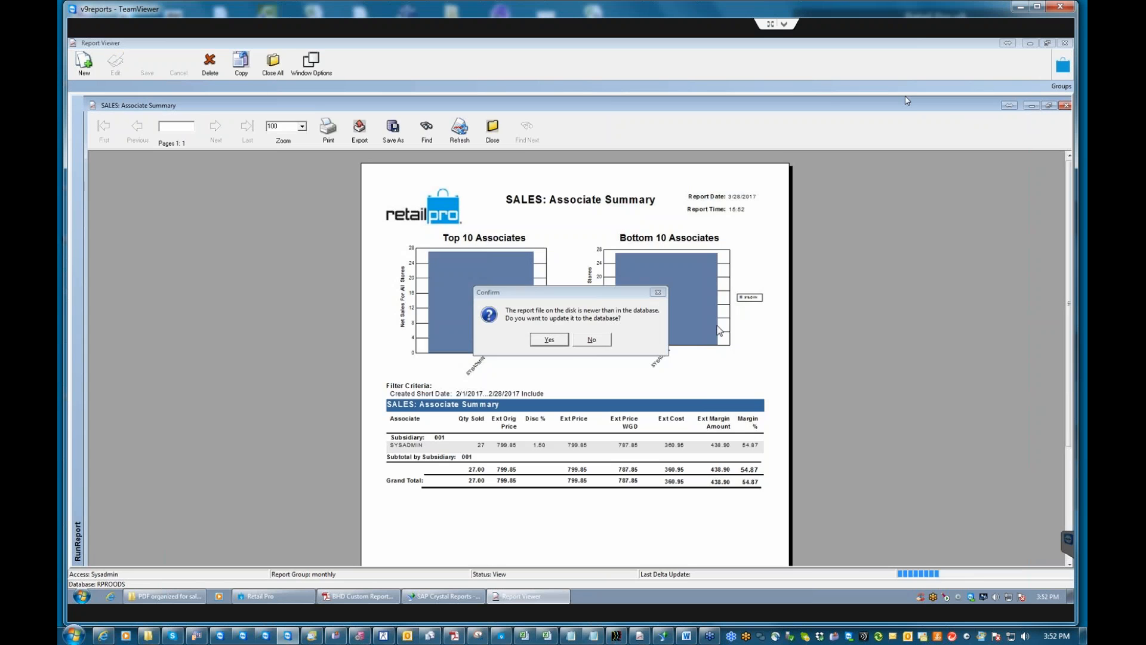
Accept the newer report file, then close the Receipt Journal, On Hand Summary and Associate Summary previews.
{"action": "left_click", "coordinate": [550, 341]}
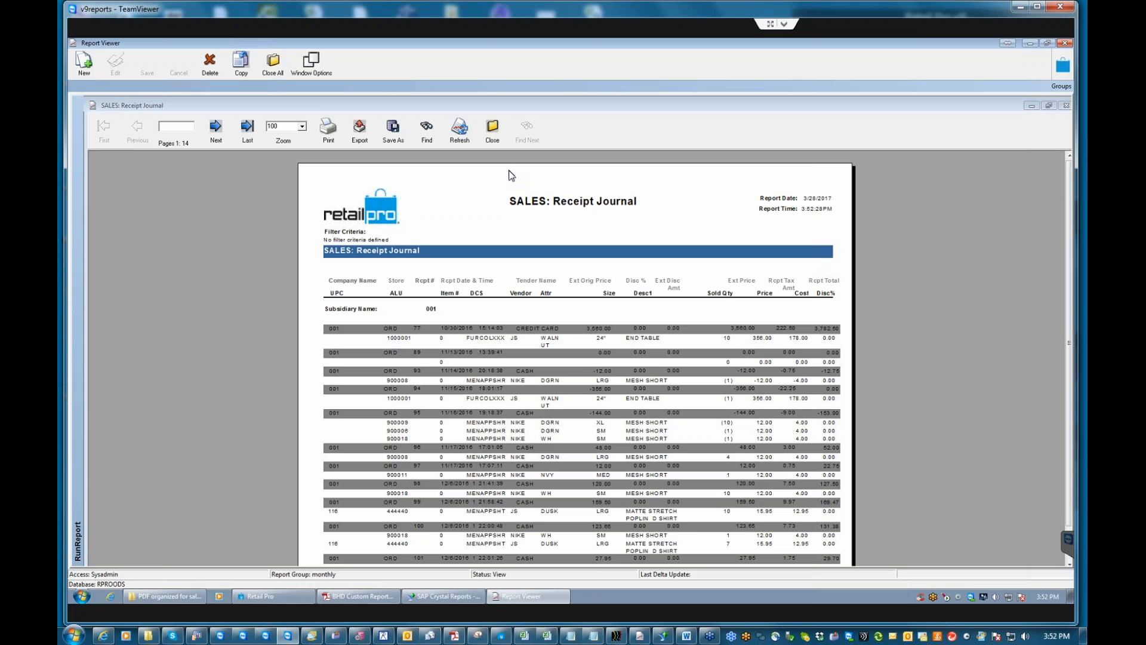
{"action": "left_click", "coordinate": [493, 132]}
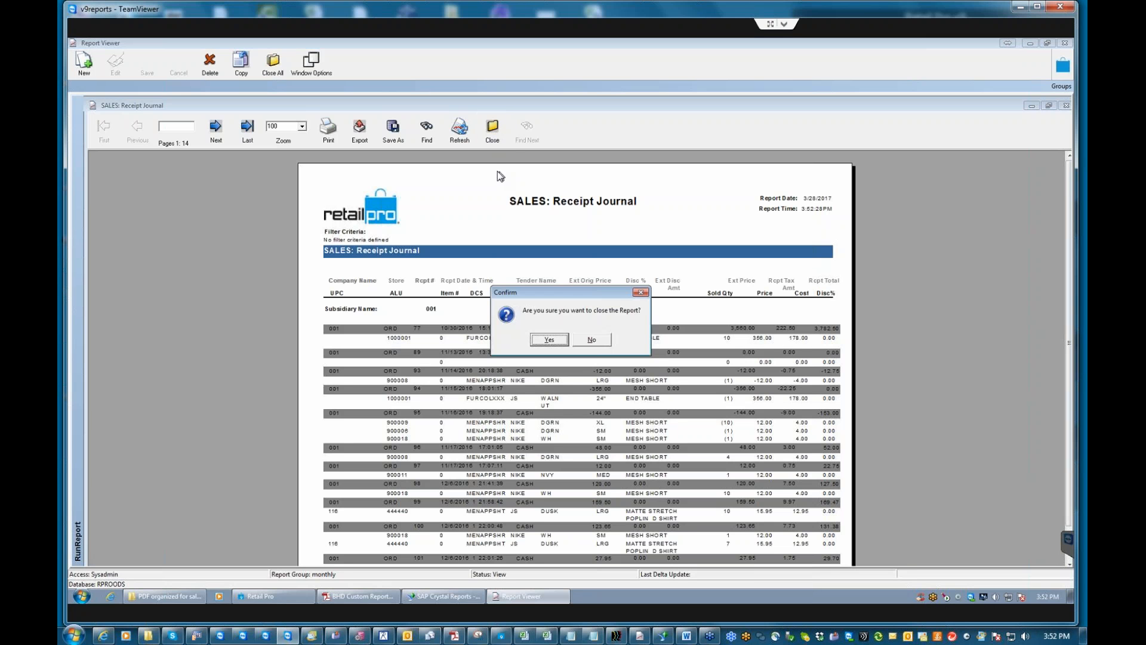
{"action": "left_click", "coordinate": [549, 340]}
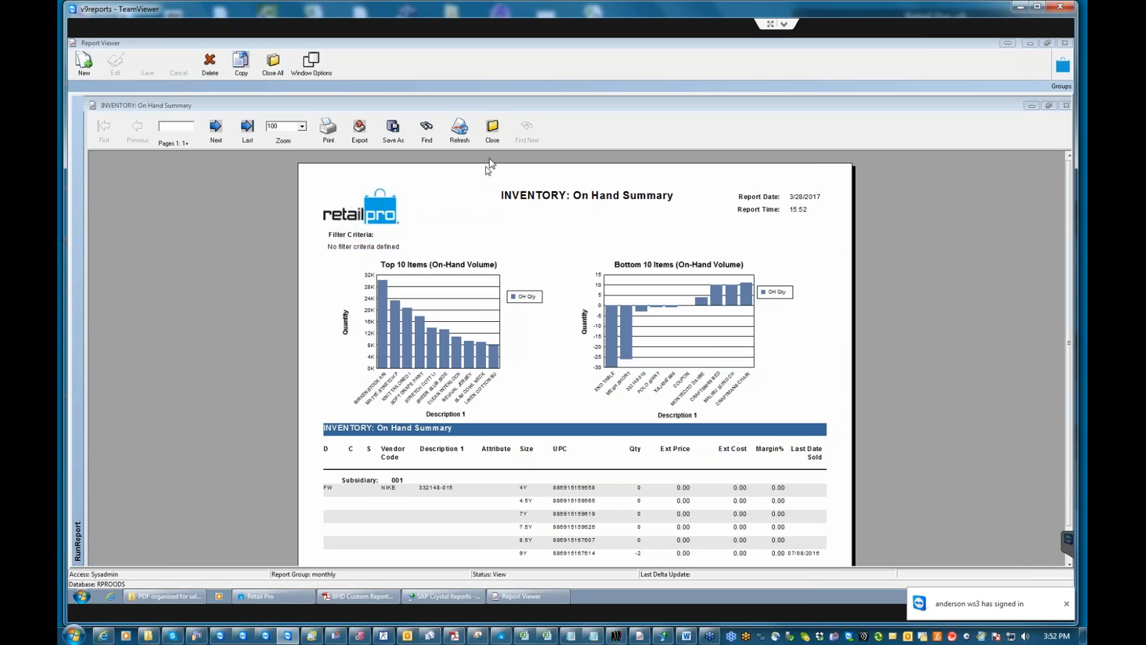
{"action": "left_click", "coordinate": [493, 134]}
{"action": "left_click", "coordinate": [548, 341]}
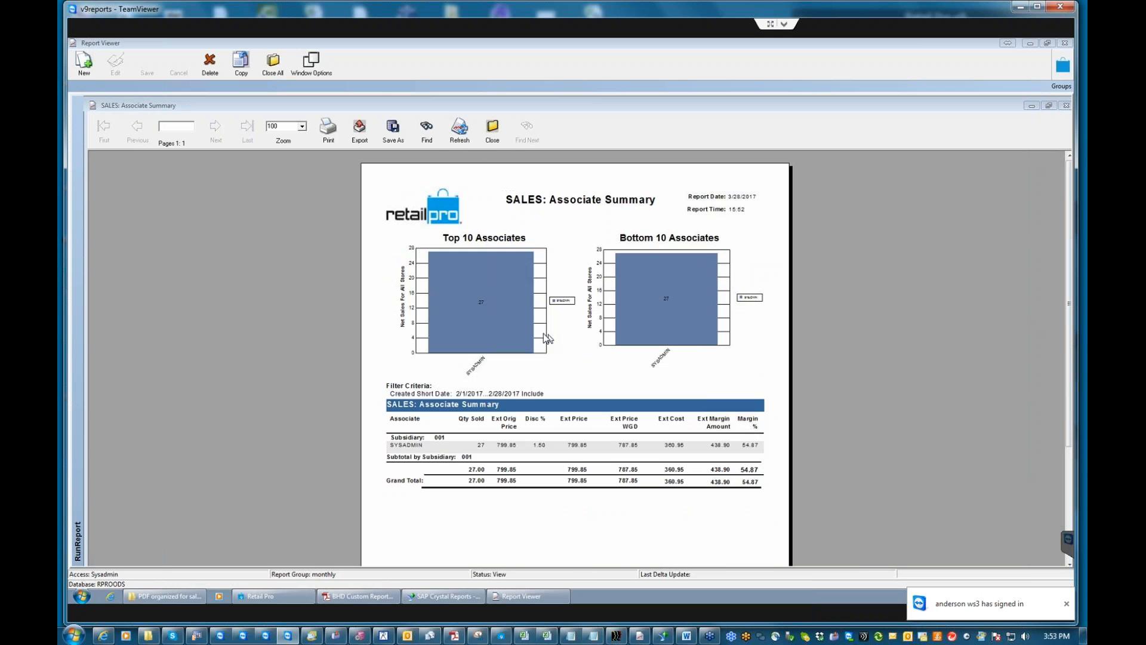
{"action": "left_click", "coordinate": [492, 133]}
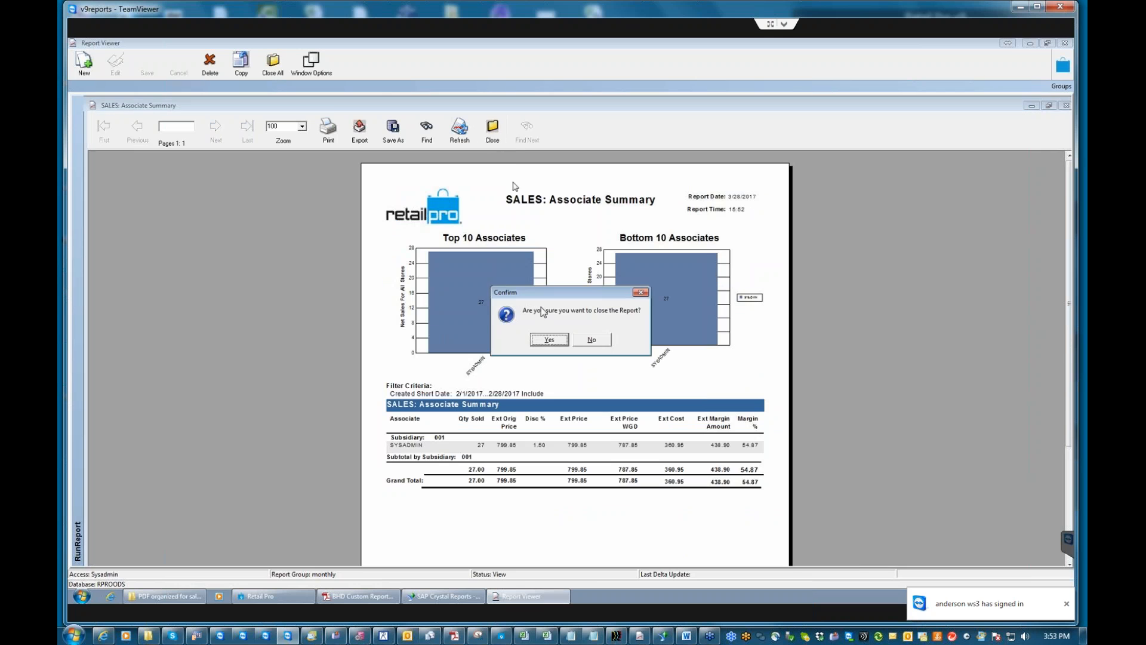
{"action": "left_click", "coordinate": [548, 340]}
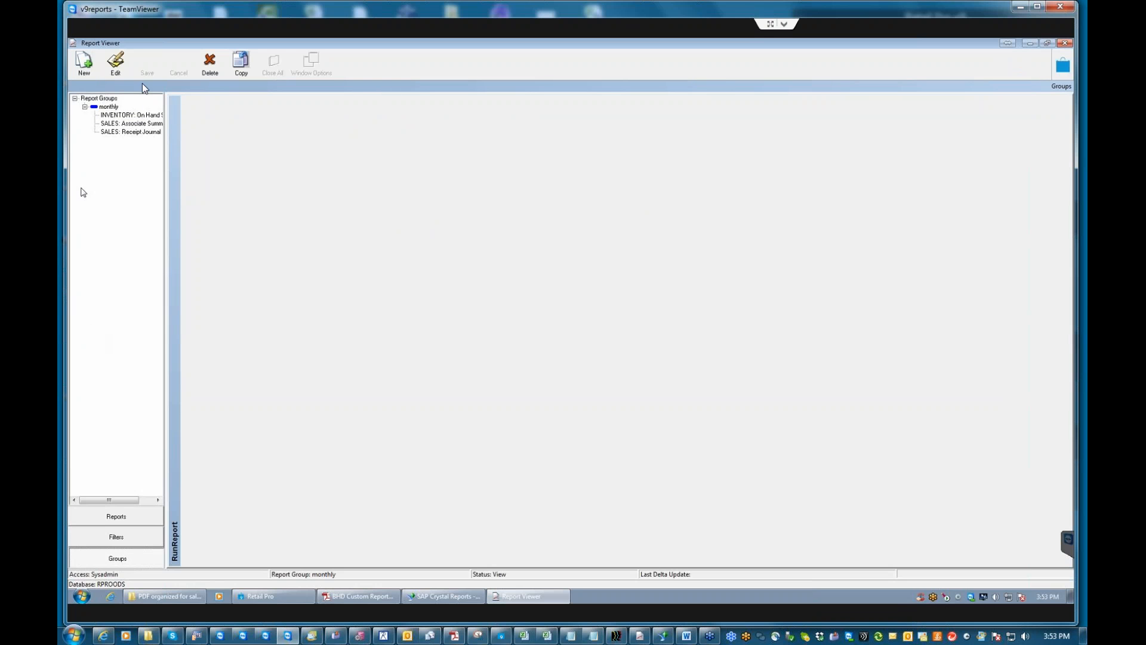
{"action": "left_click", "coordinate": [125, 115]}
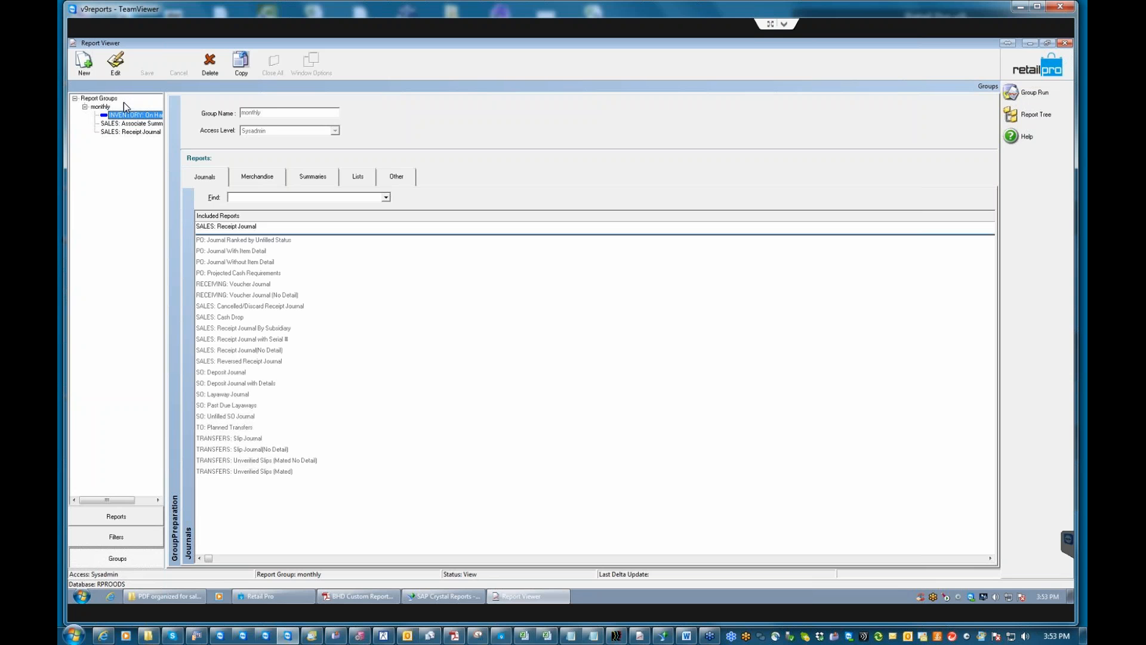
Select the INVENTORY, SALES: Associate Summary and SALES: Receipt Journal reports in the monthly group.
{"action": "left_click", "coordinate": [138, 124]}
{"action": "left_click", "coordinate": [144, 123]}
{"action": "left_click", "coordinate": [127, 132]}
Open the SALES: Receipt Journal filter under Journals and edit its Receipt Date criterion.
{"action": "left_click", "coordinate": [123, 534]}
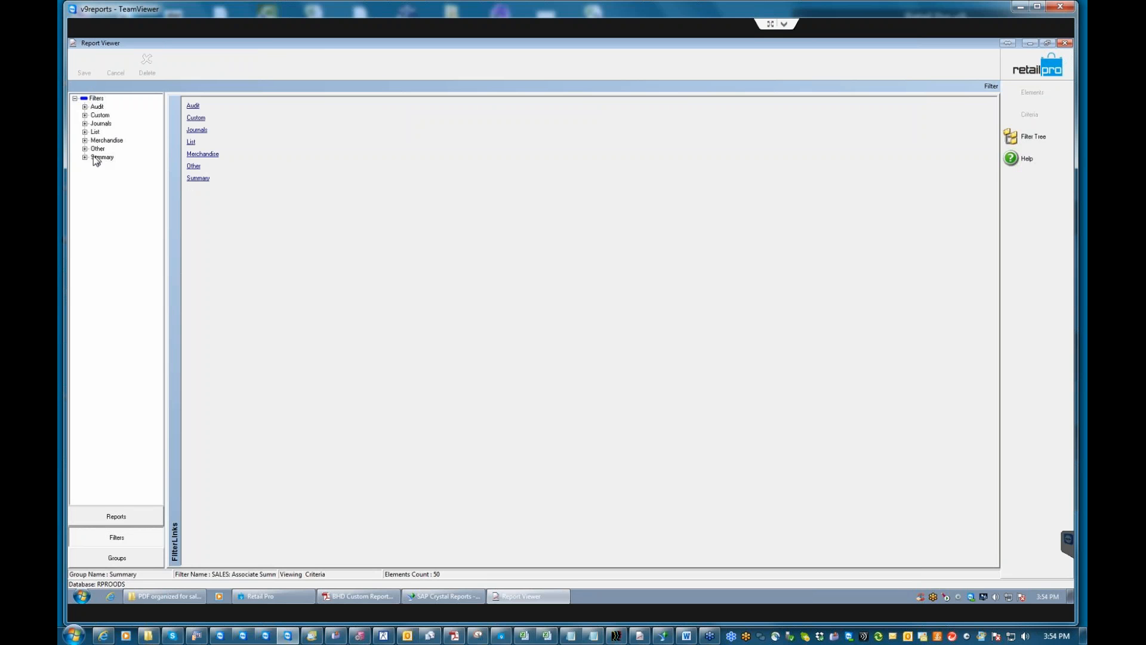
{"action": "left_click", "coordinate": [85, 124]}
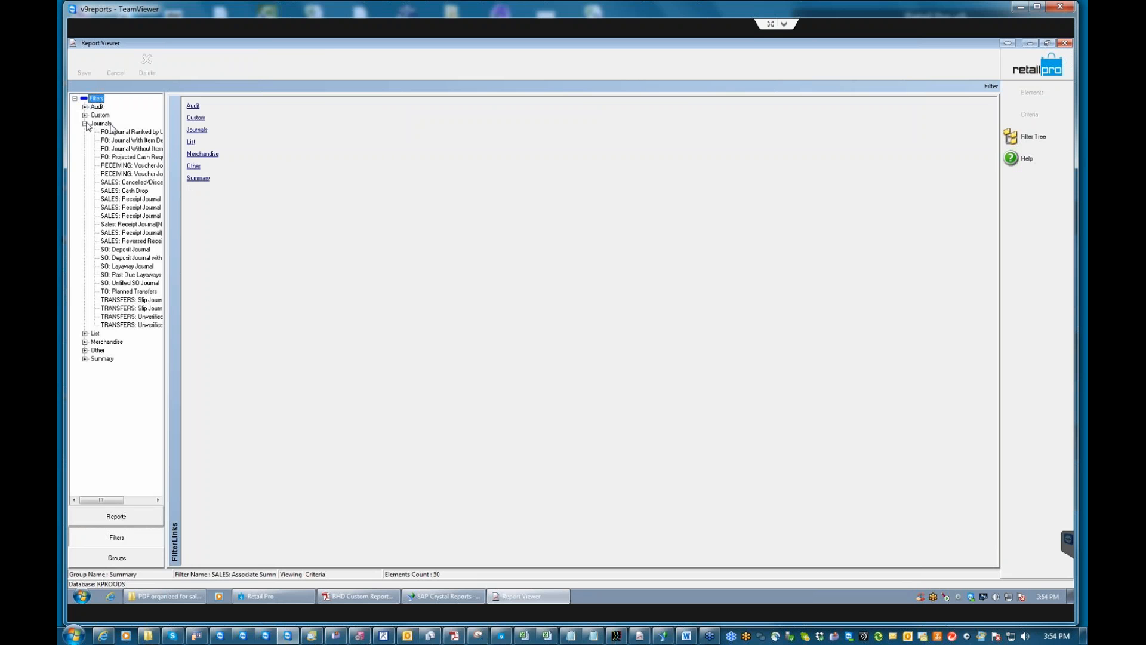
{"action": "left_click", "coordinate": [136, 199]}
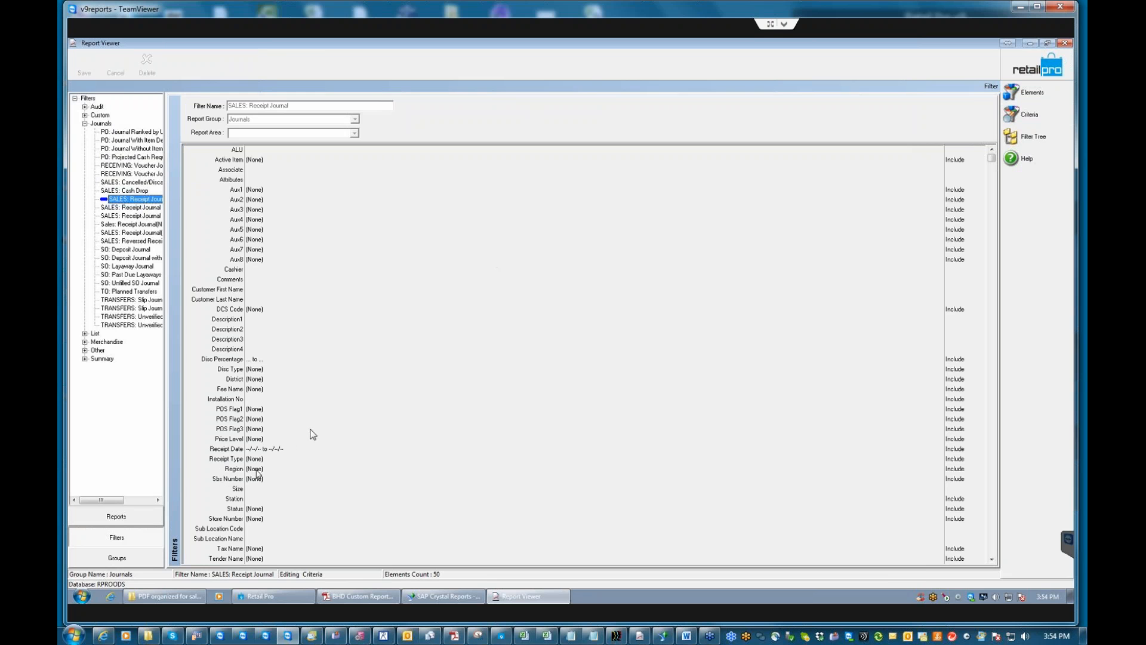
{"action": "left_click", "coordinate": [279, 451]}
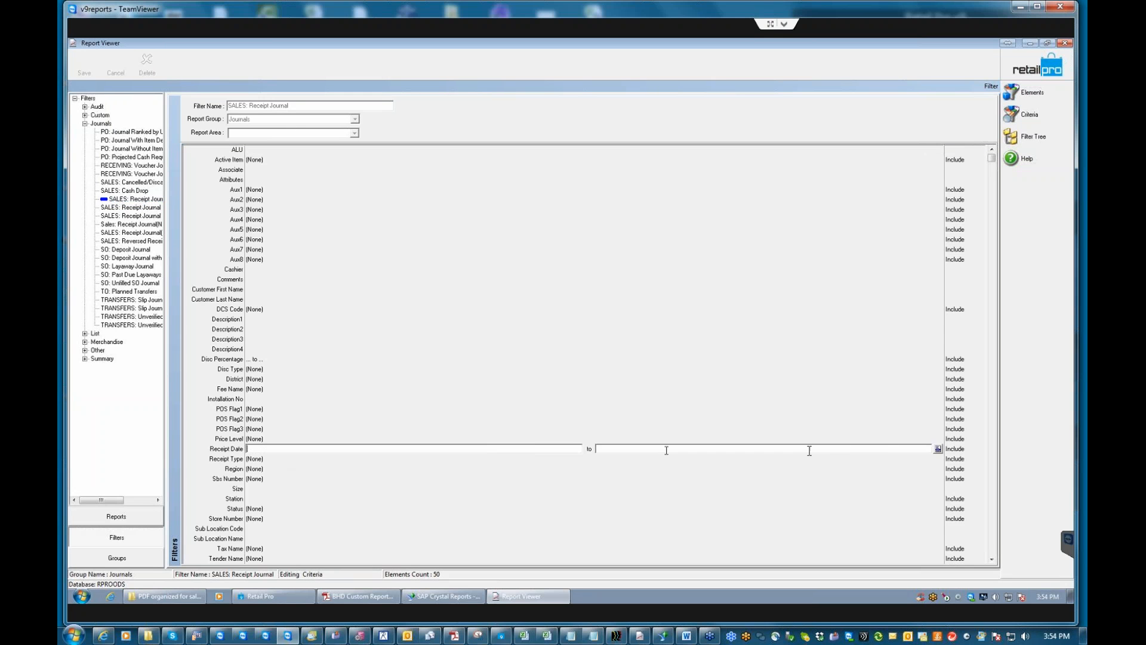
Set Receipt Date to 1 month ago (2/1/2017–2/28/2017) and save the filter.
{"action": "left_click", "coordinate": [938, 449]}
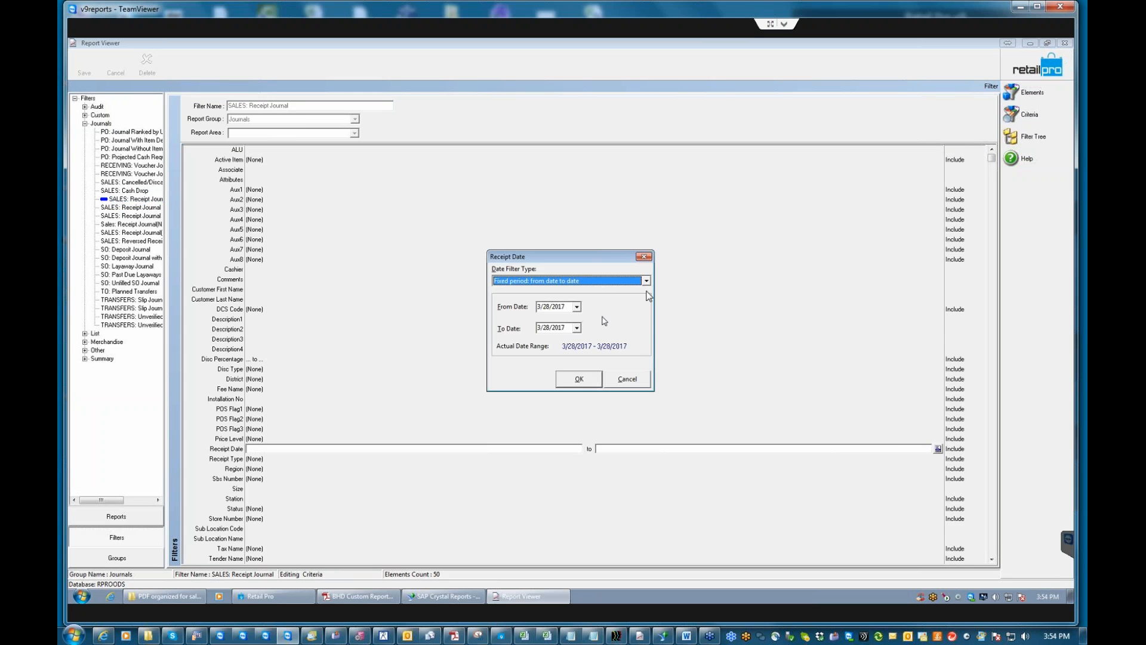
{"action": "left_click", "coordinate": [634, 284]}
{"action": "left_click", "coordinate": [540, 315]}
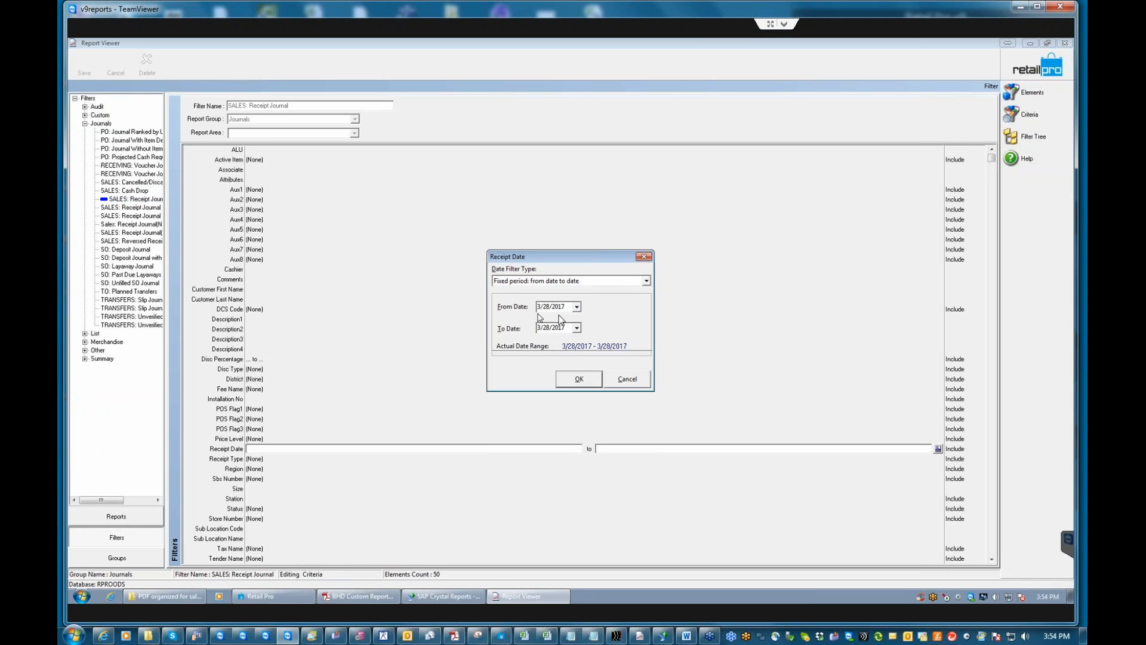
{"action": "key", "text": "Tab"}
{"action": "left_click", "coordinate": [534, 325]}
{"action": "type", "text": "1"}
{"action": "left_click", "coordinate": [579, 379]}
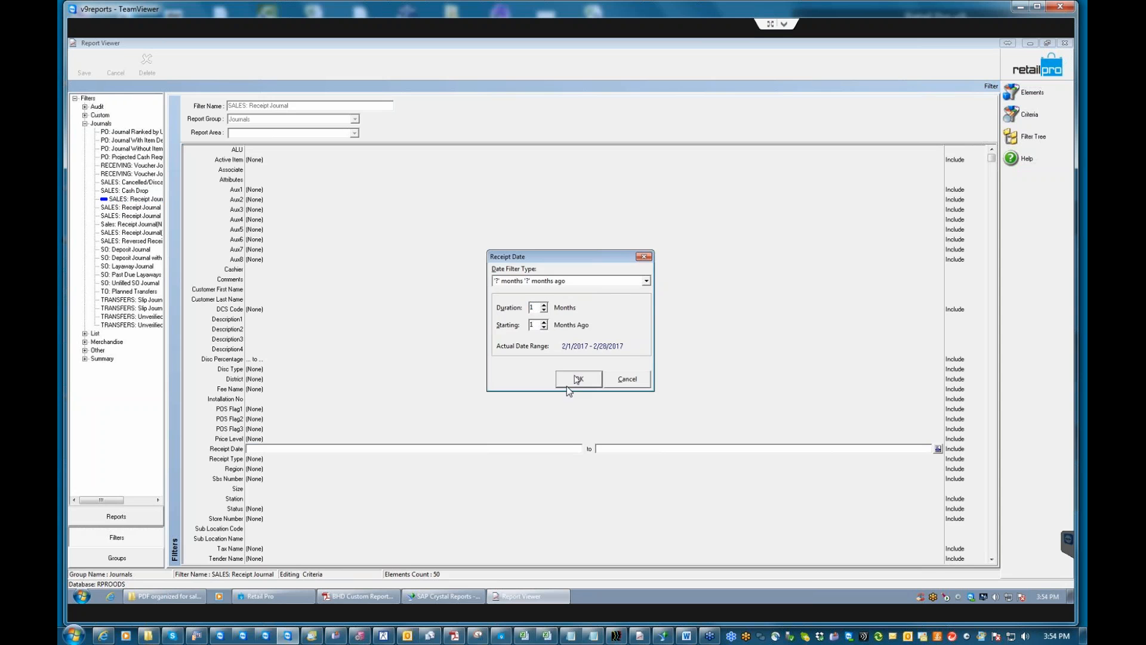
{"action": "left_click", "coordinate": [85, 68]}
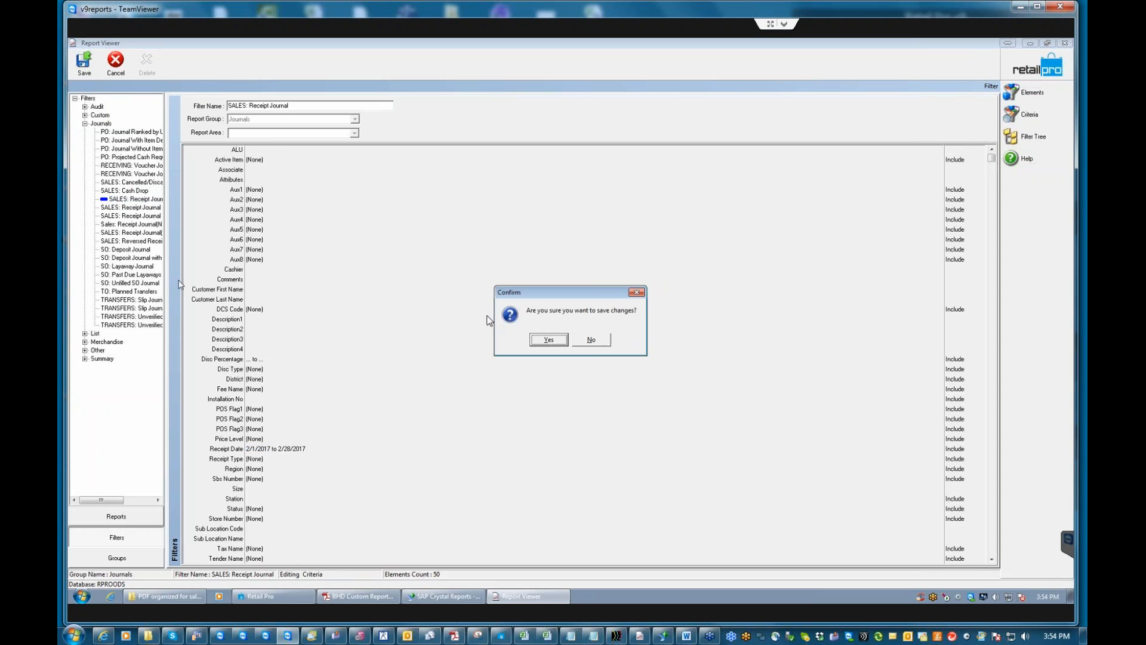
{"action": "left_click", "coordinate": [549, 339]}
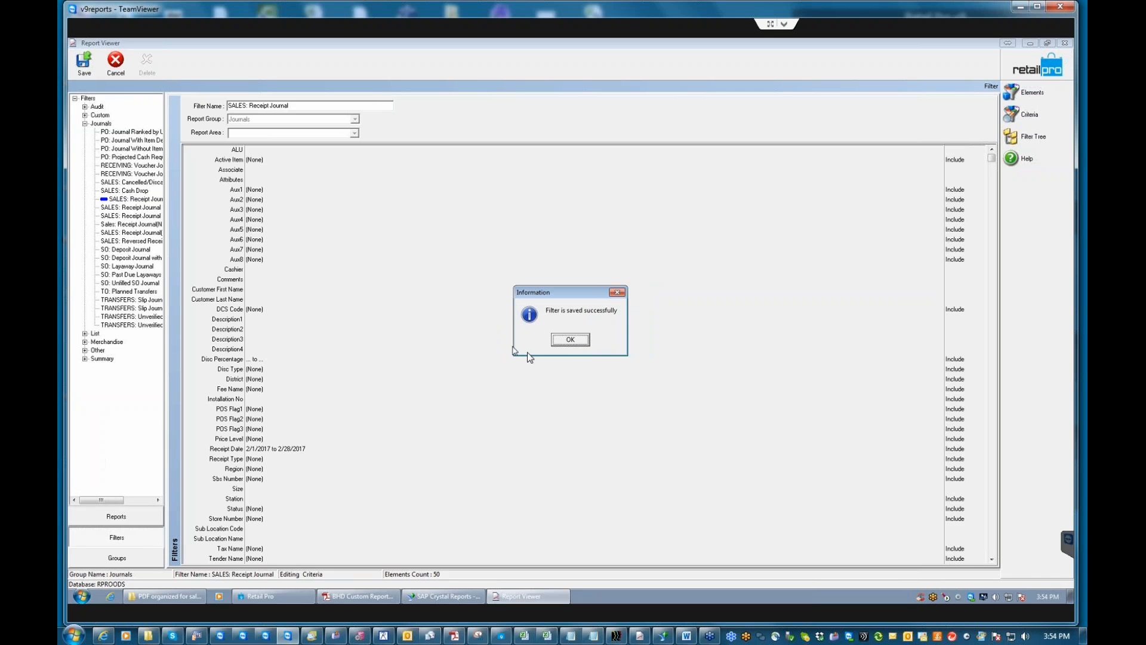
{"action": "left_click", "coordinate": [570, 340]}
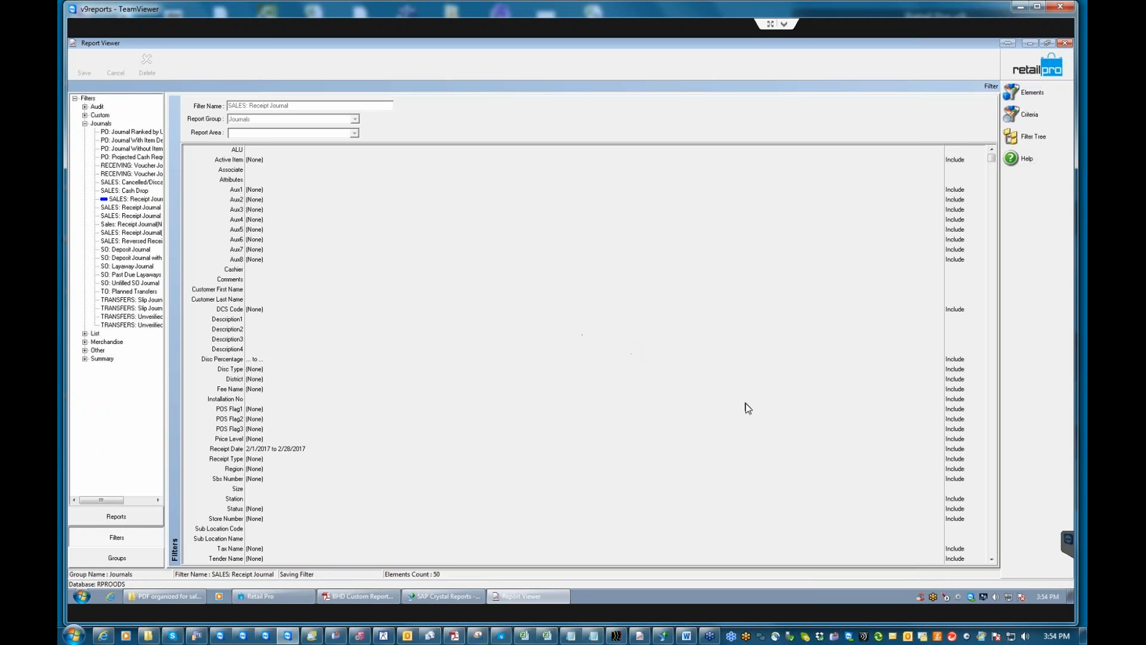
Minimize Report Viewer, launch Task Scheduler via a Start search for 'task', and expand its Library.
{"action": "left_click", "coordinate": [1031, 44]}
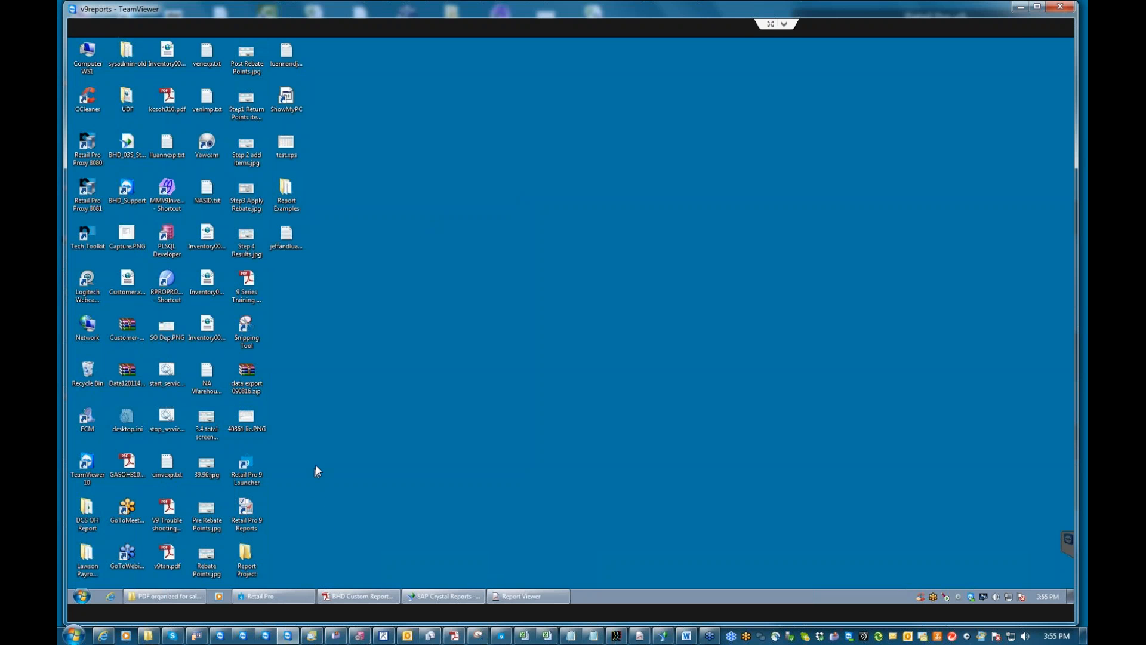
{"action": "left_click", "coordinate": [82, 596]}
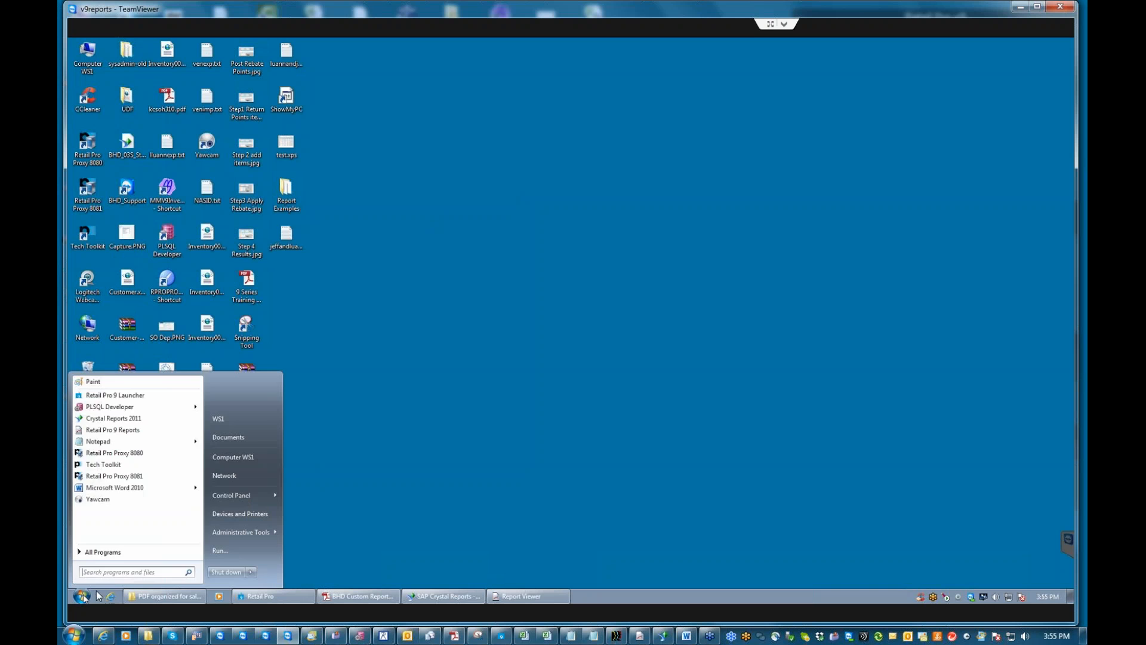
{"action": "left_click", "coordinate": [108, 572]}
{"action": "type", "text": "t"}
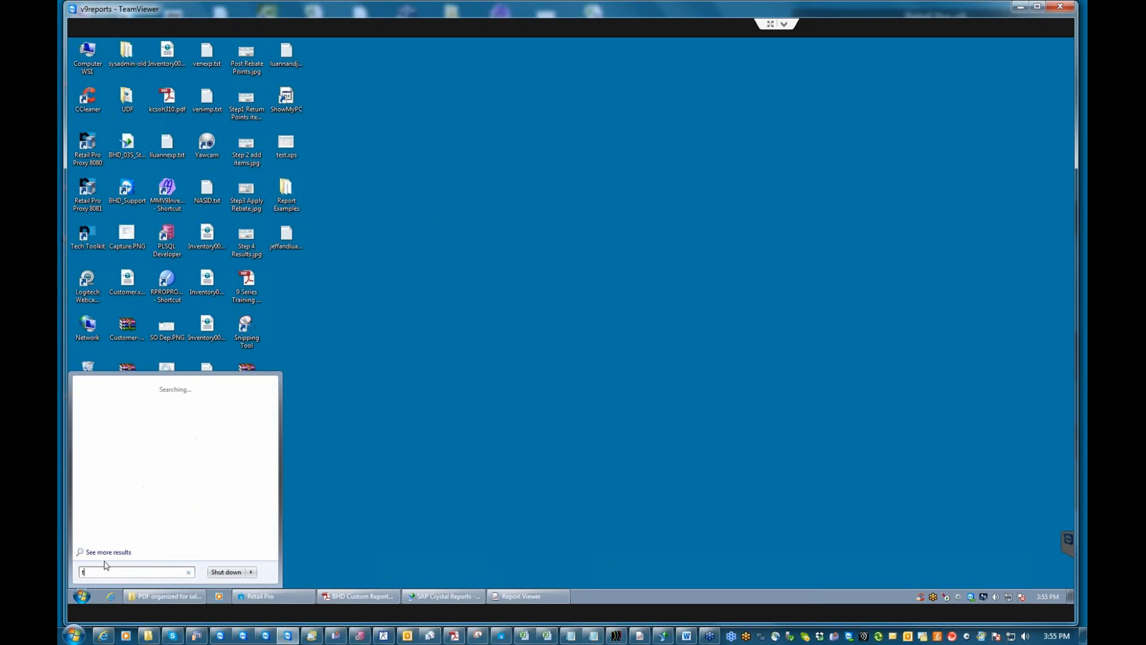
{"action": "type", "text": "ask"}
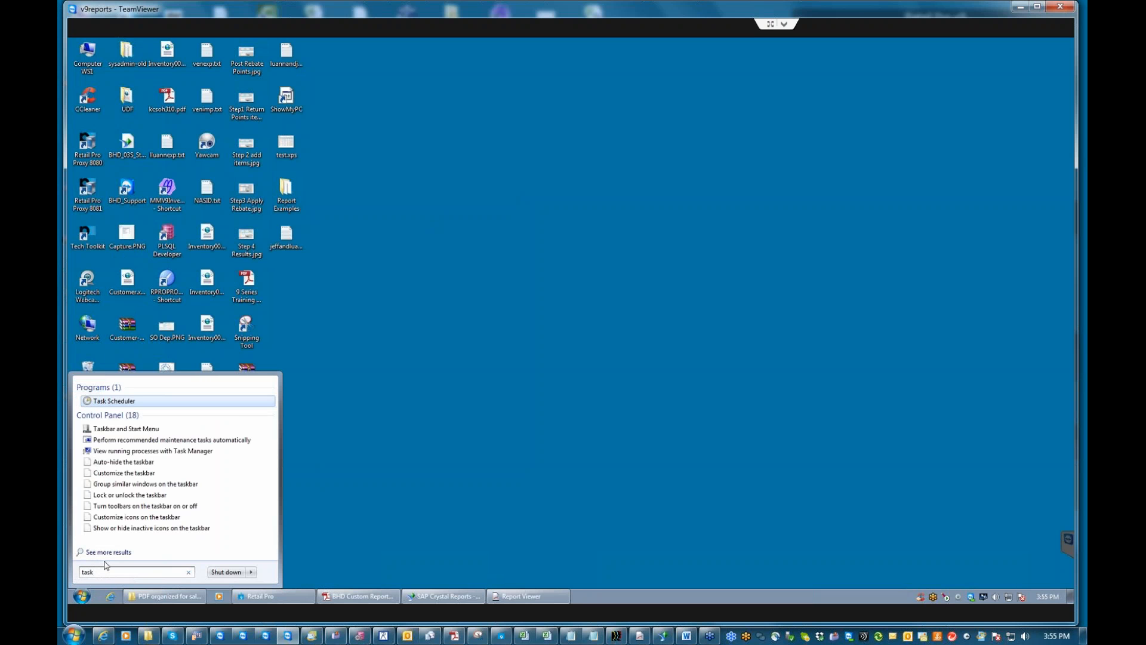
{"action": "left_click", "coordinate": [102, 402]}
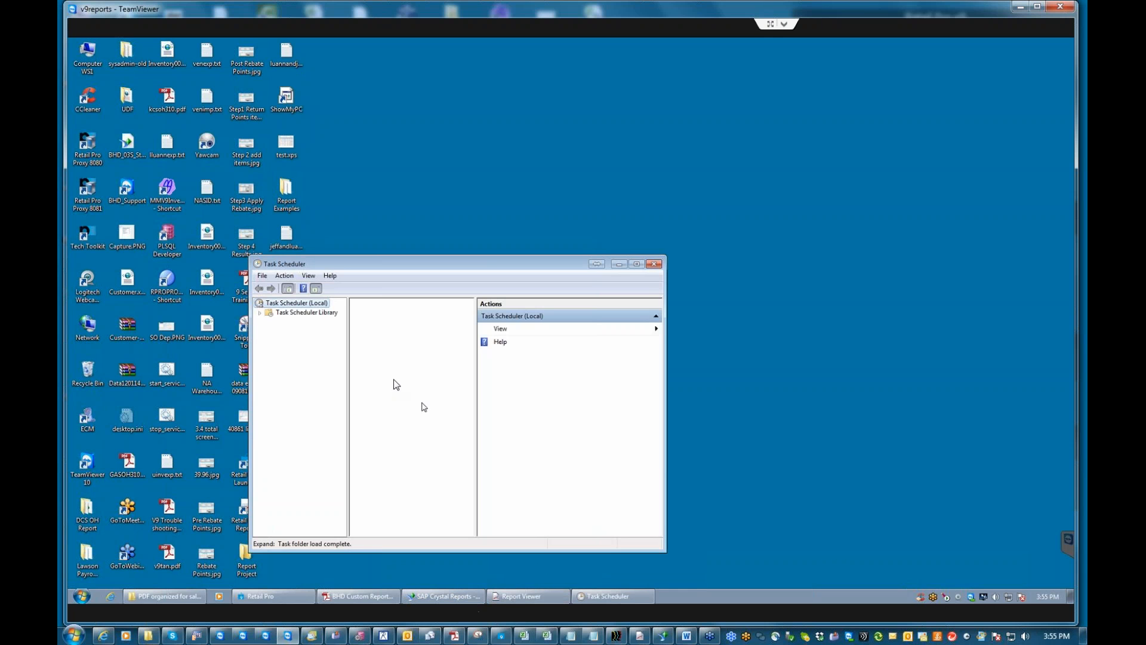
{"action": "left_click", "coordinate": [259, 313]}
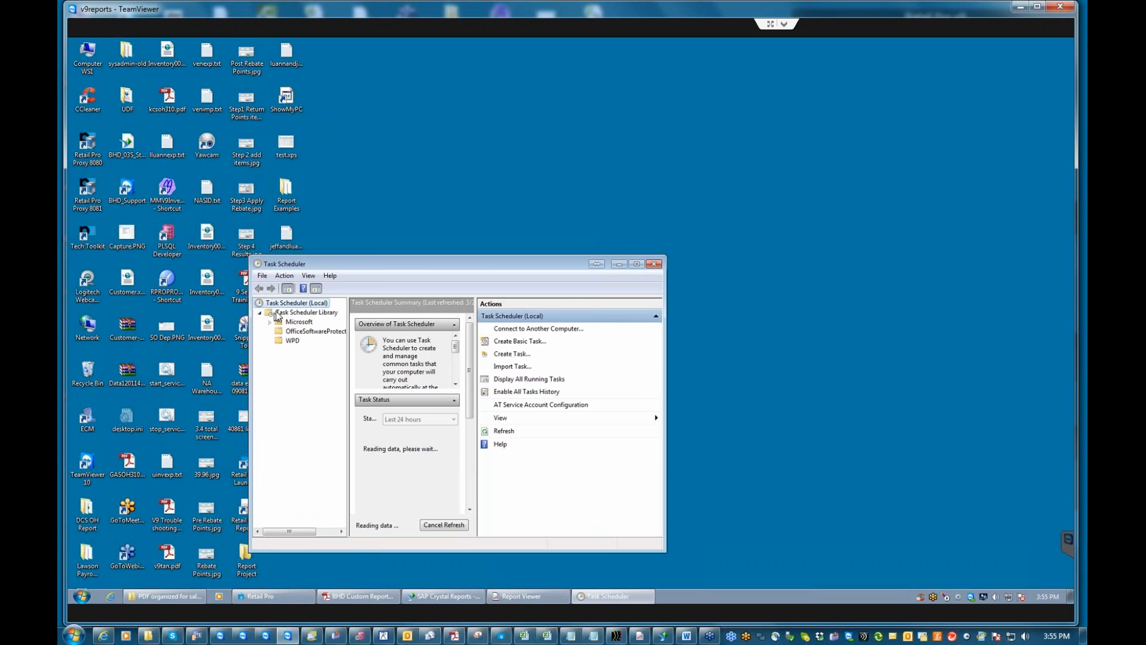
Dismiss the repeated corrupt task error messages and close Task Scheduler.
{"action": "left_click", "coordinate": [664, 357]}
{"action": "left_click", "coordinate": [663, 357]}
{"action": "left_click", "coordinate": [664, 356]}
{"action": "left_click", "coordinate": [663, 356]}
{"action": "left_click", "coordinate": [663, 356]}
{"action": "left_click", "coordinate": [663, 357]}
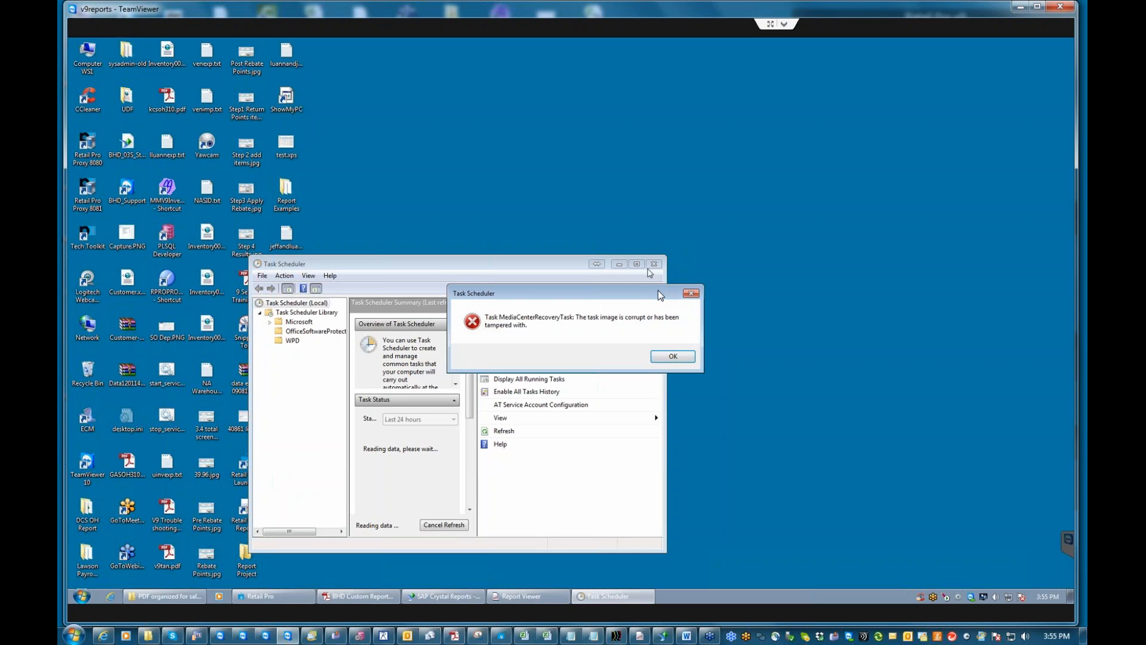
{"action": "left_click", "coordinate": [679, 355]}
{"action": "left_click", "coordinate": [679, 356]}
{"action": "left_click", "coordinate": [675, 357]}
{"action": "left_click", "coordinate": [673, 356]}
{"action": "left_click", "coordinate": [674, 357]}
{"action": "left_click", "coordinate": [673, 356]}
{"action": "left_click", "coordinate": [677, 357]}
{"action": "left_click", "coordinate": [662, 356]}
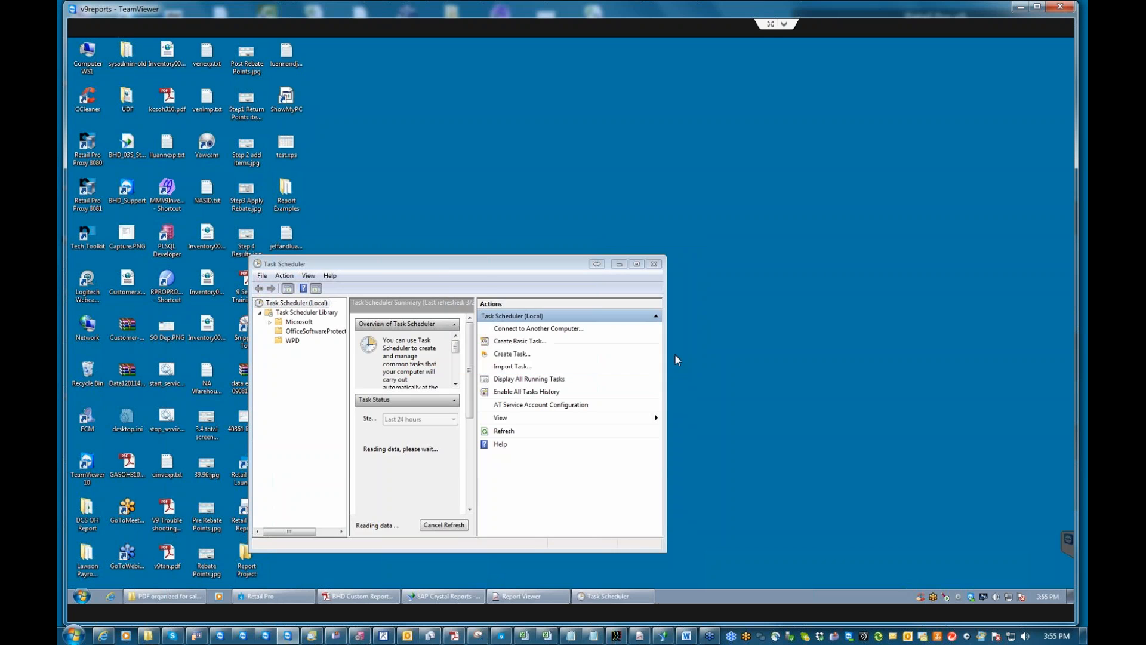
{"action": "left_click", "coordinate": [654, 266]}
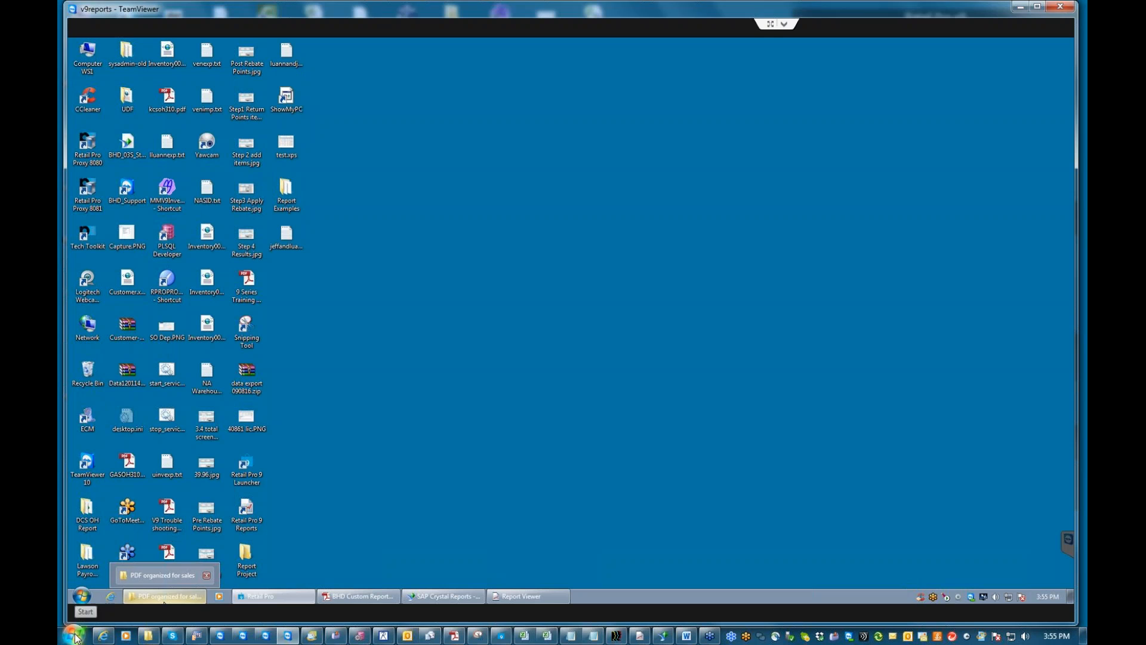
Relaunch Task Scheduler, select the Task Scheduler Library, and start Import Task.
{"action": "left_click", "coordinate": [81, 597]}
{"action": "type", "text": "task"}
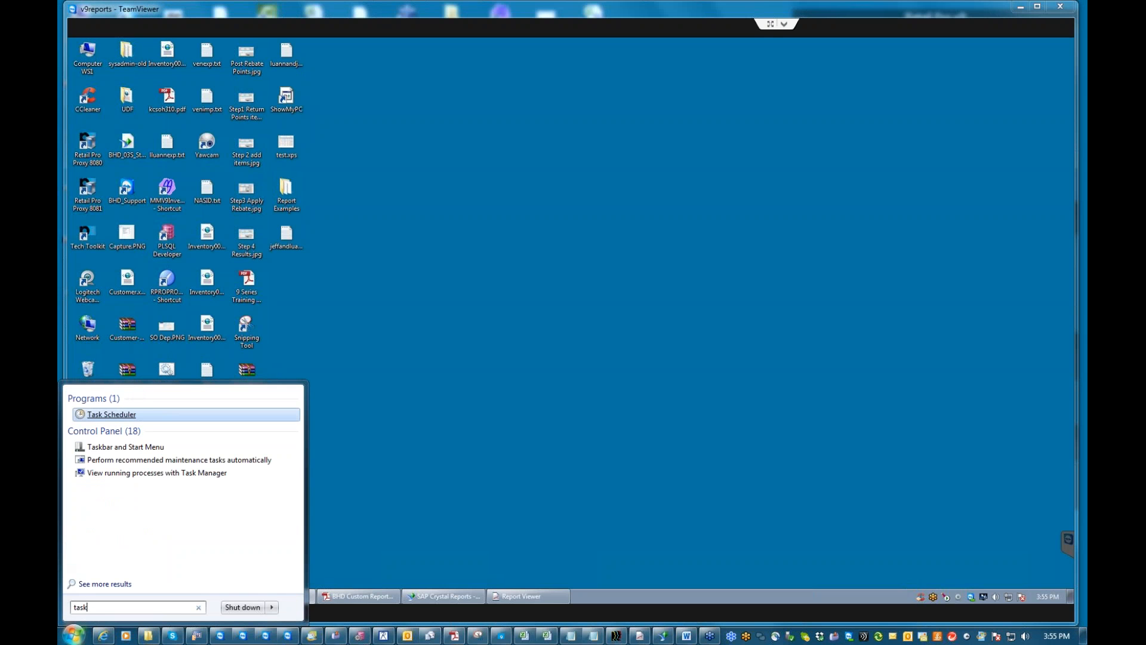
{"action": "left_click", "coordinate": [105, 416]}
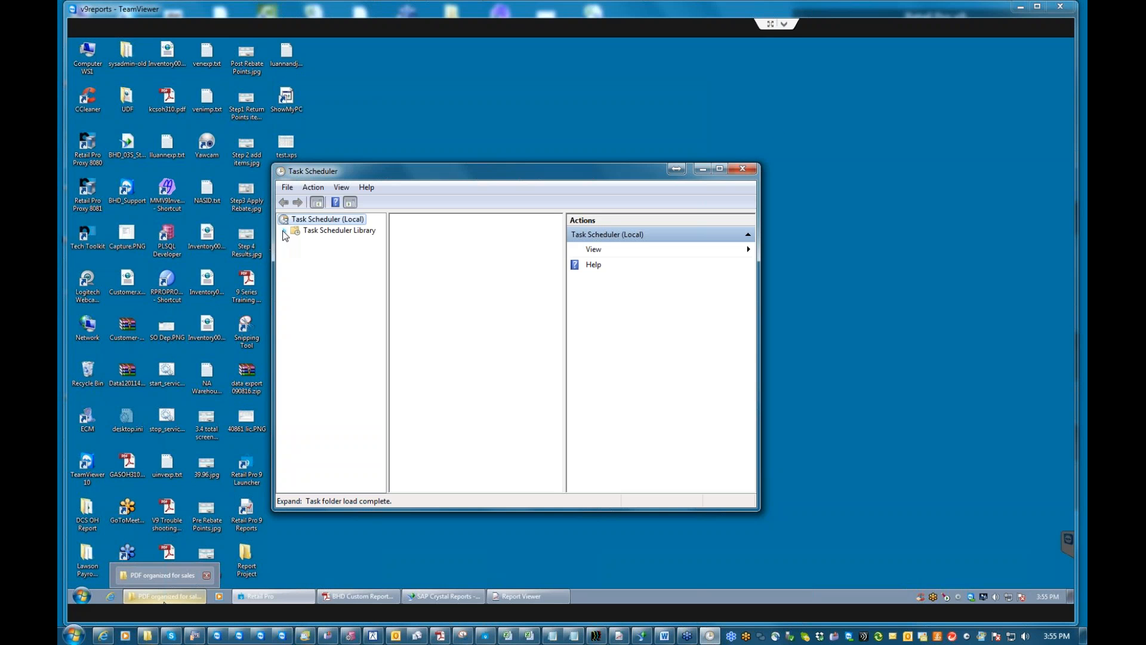
{"action": "left_click", "coordinate": [313, 233]}
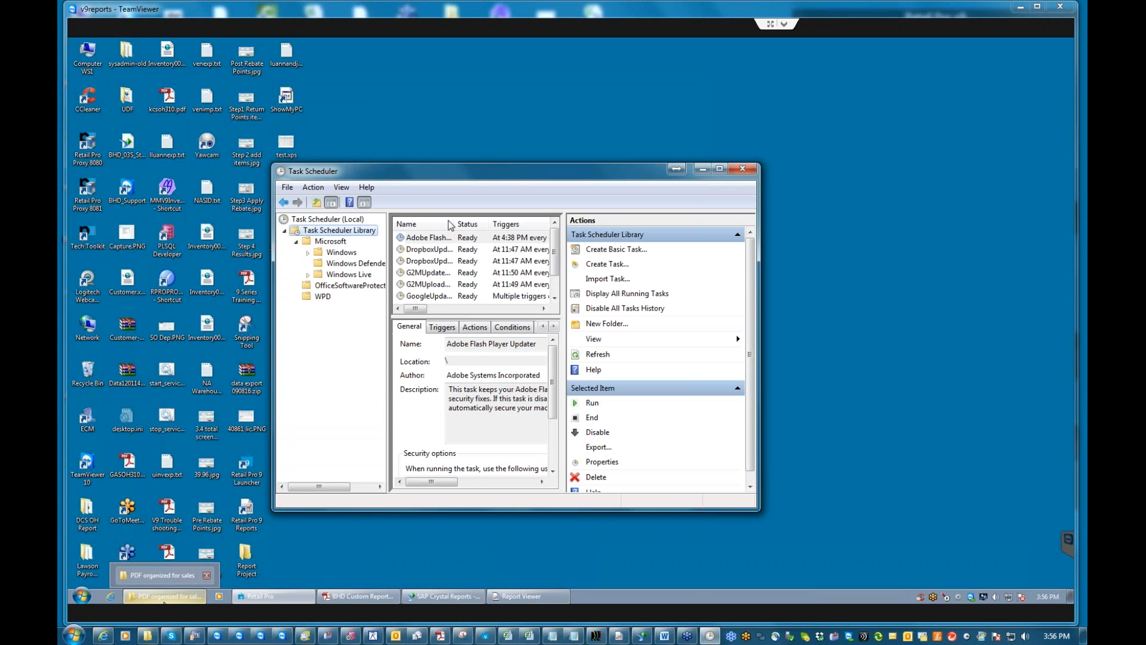
{"action": "left_click", "coordinate": [619, 281]}
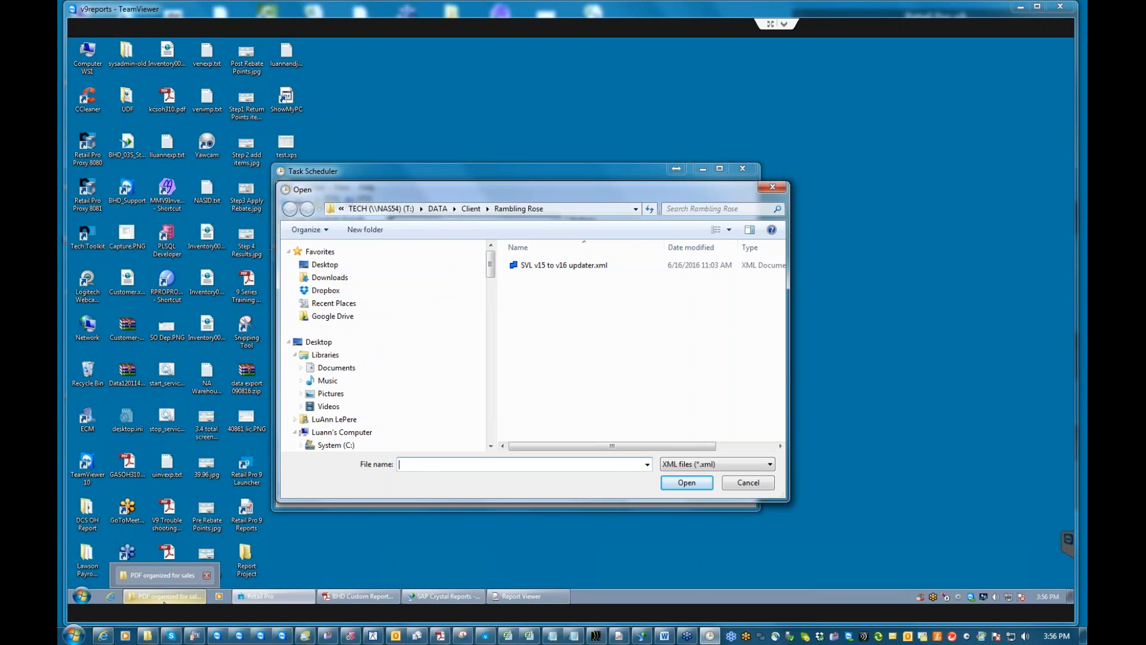
Navigate to the TECH (T:) drive and open the v9tasks folder.
{"action": "left_click", "coordinate": [438, 211]}
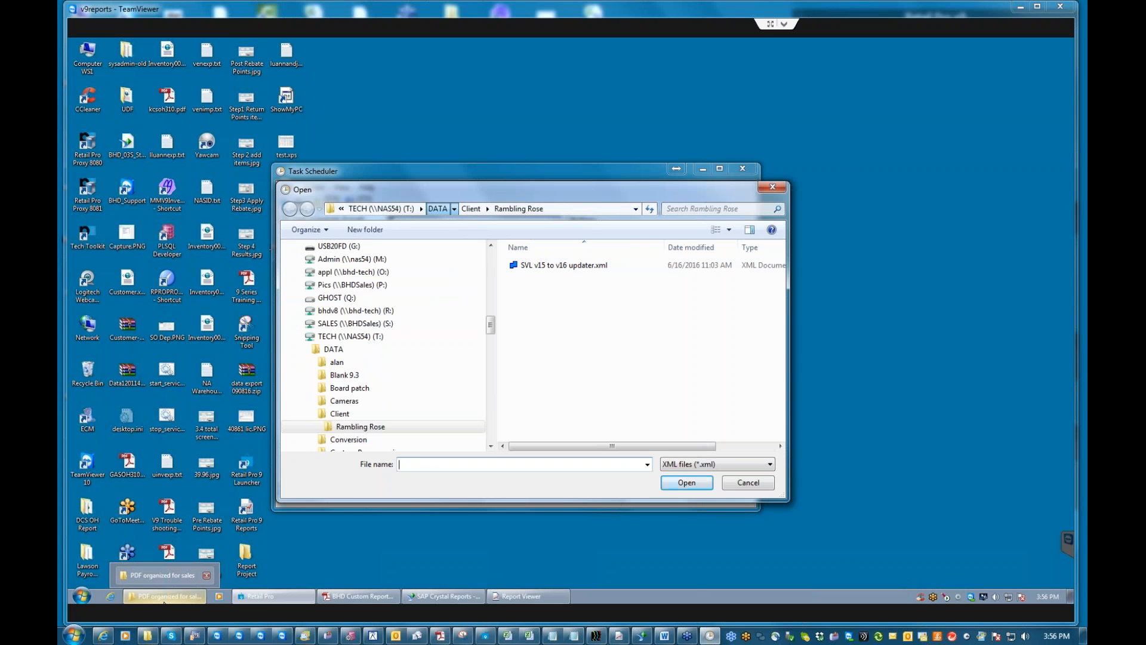
{"action": "left_click", "coordinate": [379, 209]}
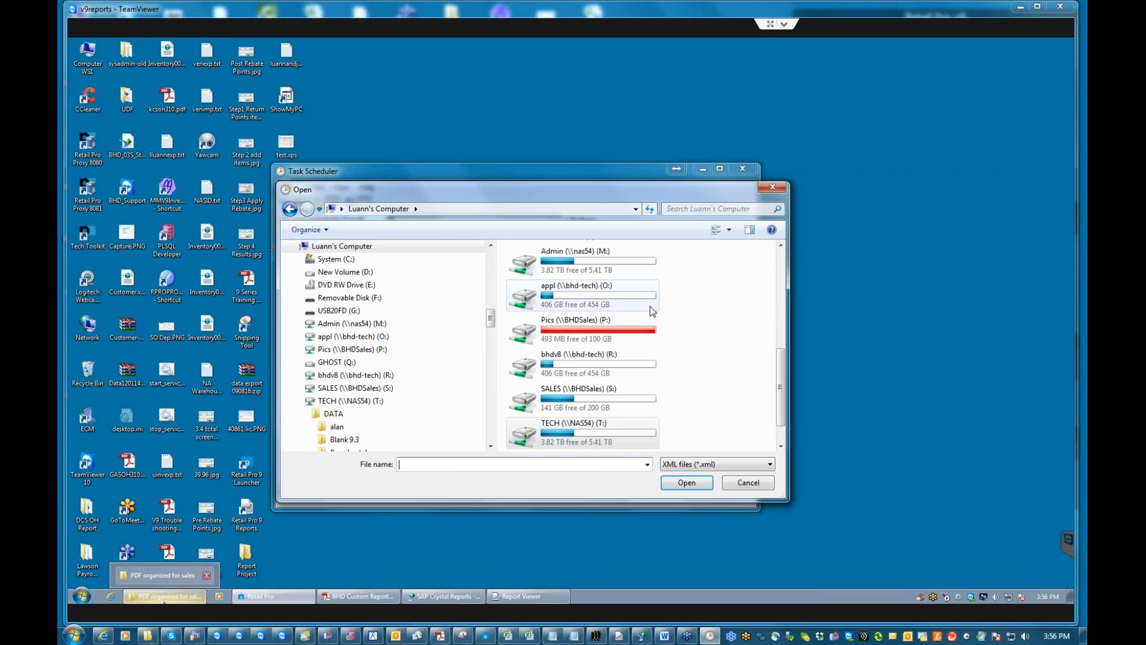
{"action": "double_click", "coordinate": [567, 434]}
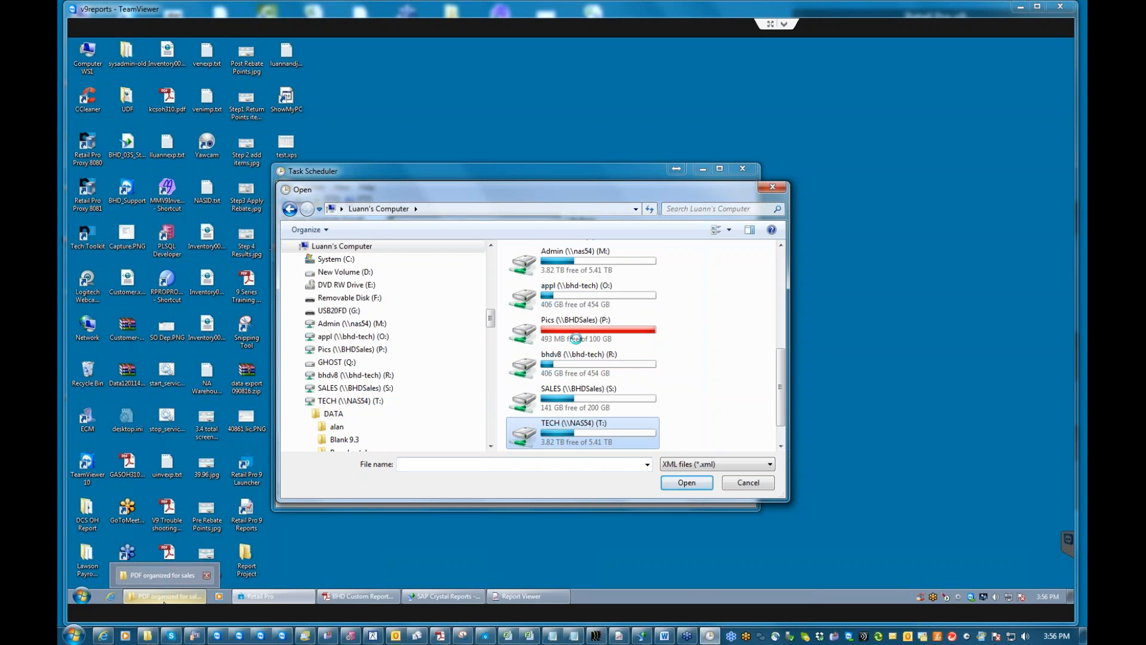
{"action": "scroll", "coordinate": [545, 367], "scroll_direction": "down", "scroll_amount": 15}
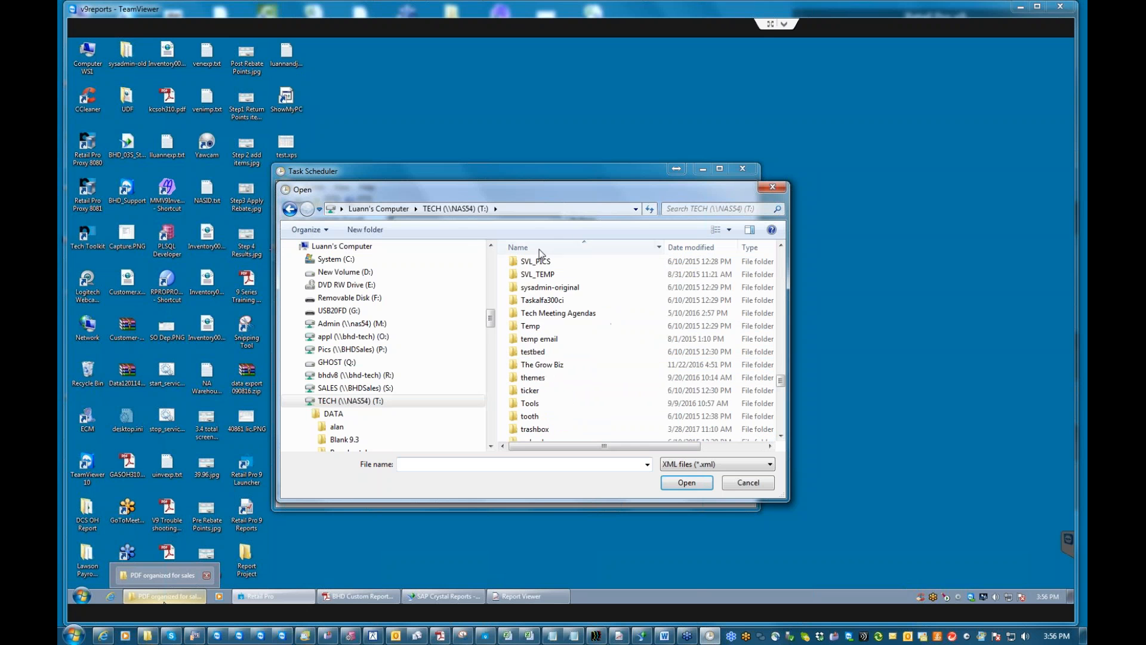
{"action": "left_click", "coordinate": [781, 435]}
{"action": "left_click", "coordinate": [781, 435]}
{"action": "left_click", "coordinate": [780, 436]}
{"action": "left_click", "coordinate": [553, 357]}
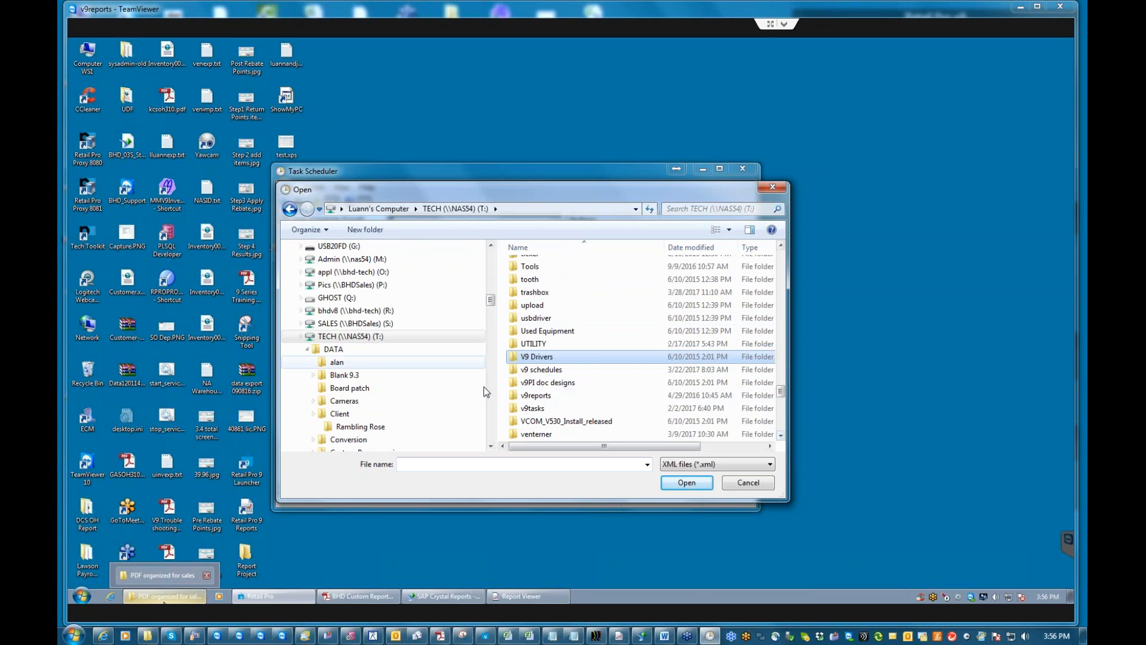
{"action": "left_click", "coordinate": [538, 409]}
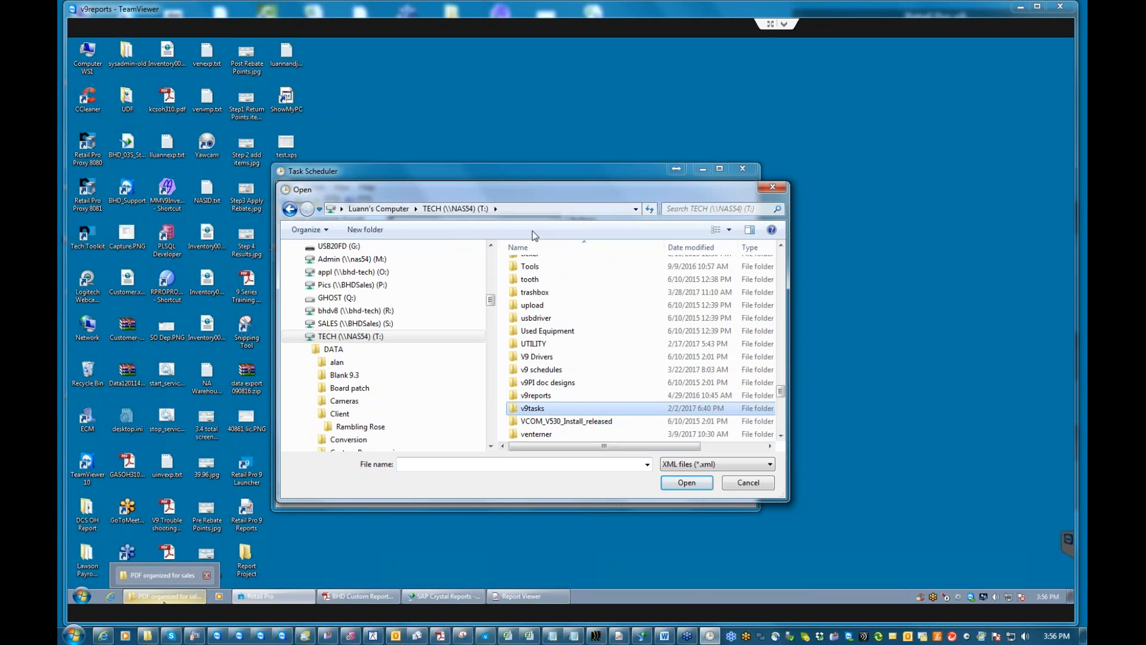
{"action": "double_click", "coordinate": [558, 410]}
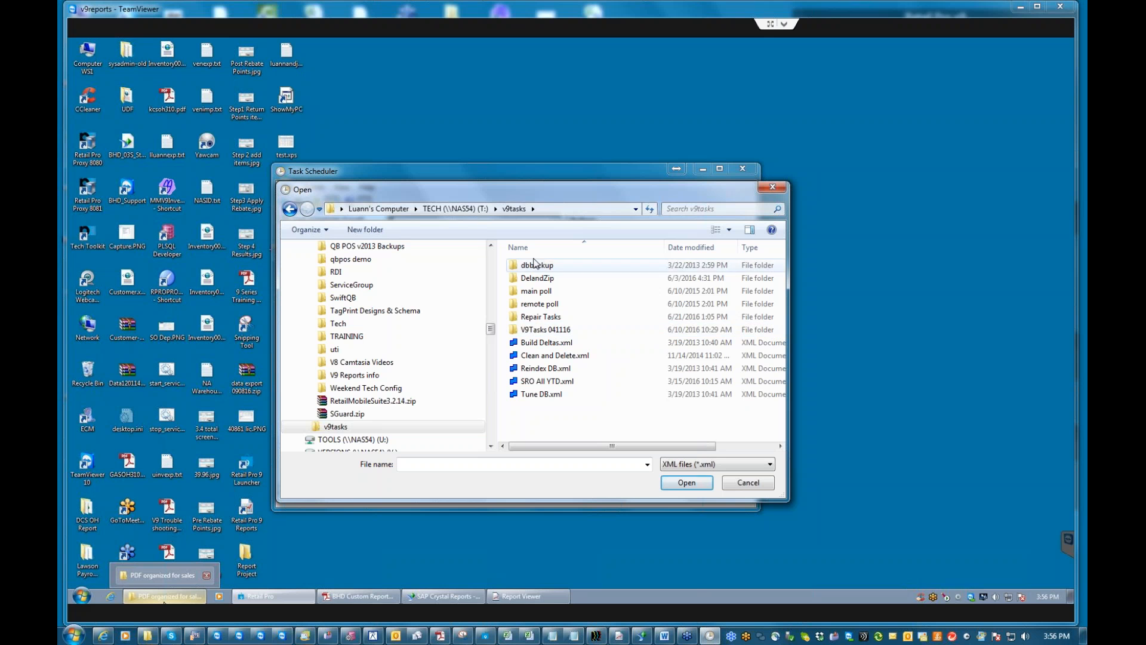
Check the v9reports, venterner and v9 schedules folders, then cancel and minimize Task Scheduler.
{"action": "left_click", "coordinate": [455, 208]}
{"action": "double_click", "coordinate": [558, 422]}
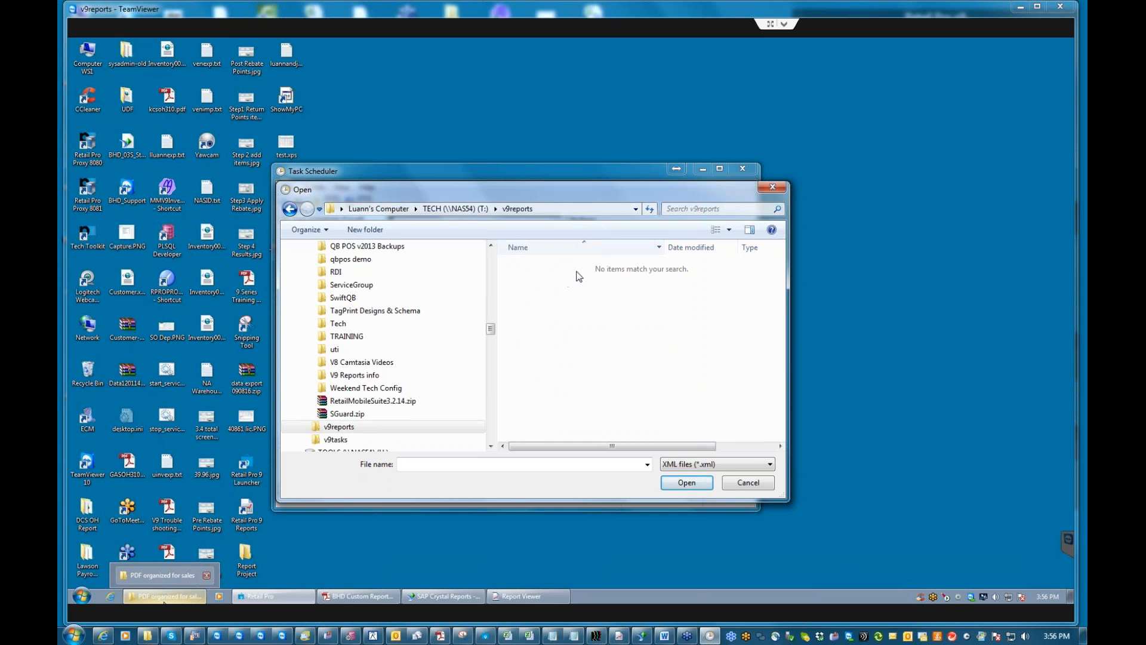
{"action": "left_click", "coordinate": [459, 209]}
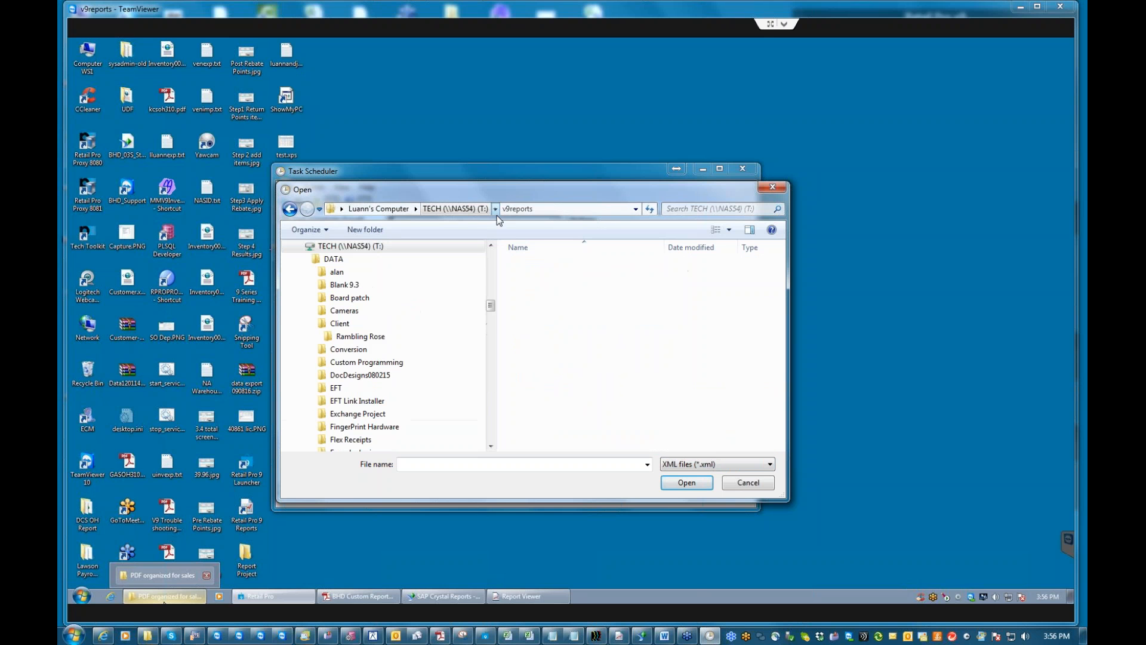
{"action": "scroll", "coordinate": [781, 435], "scroll_direction": "down", "scroll_amount": 2}
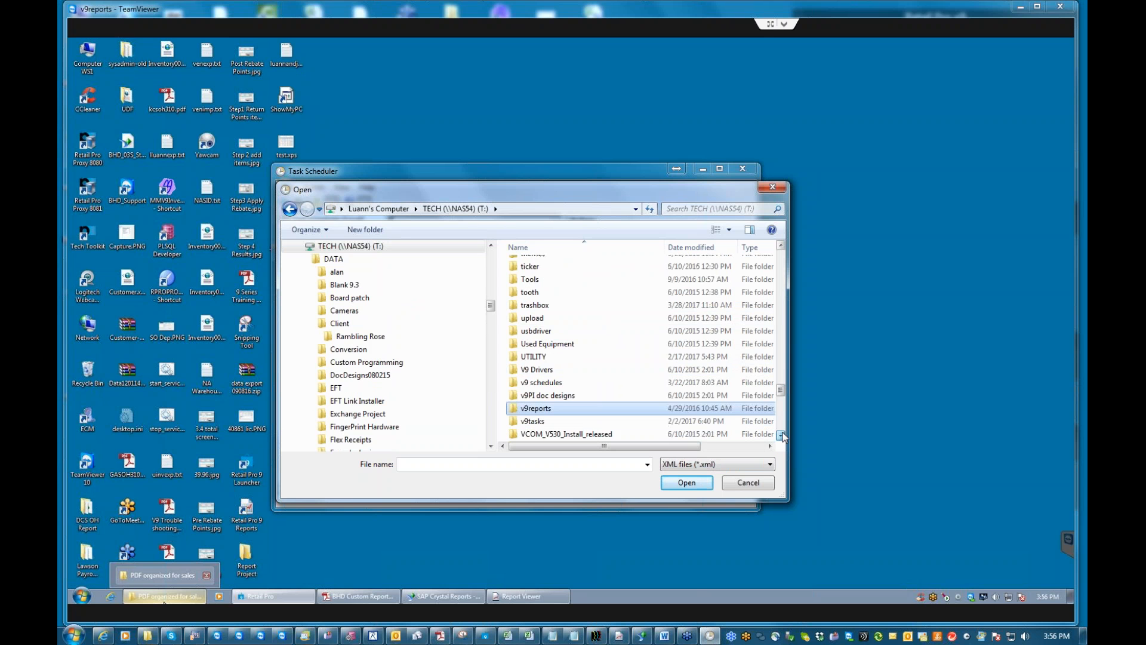
{"action": "key", "text": "Return"}
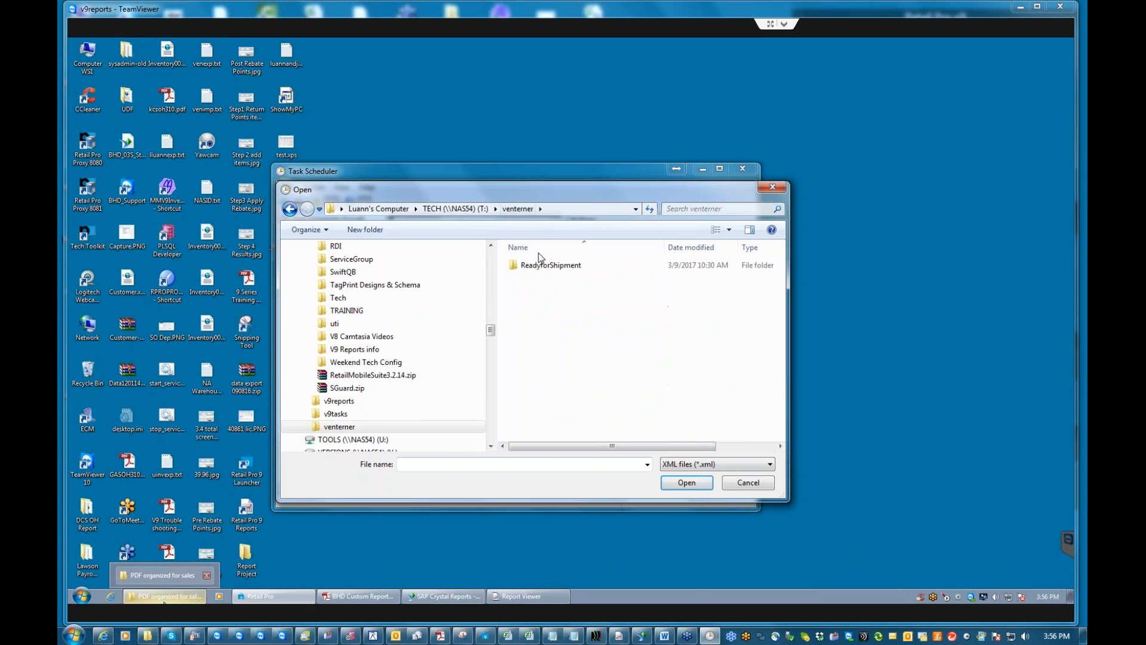
{"action": "left_click", "coordinate": [449, 209]}
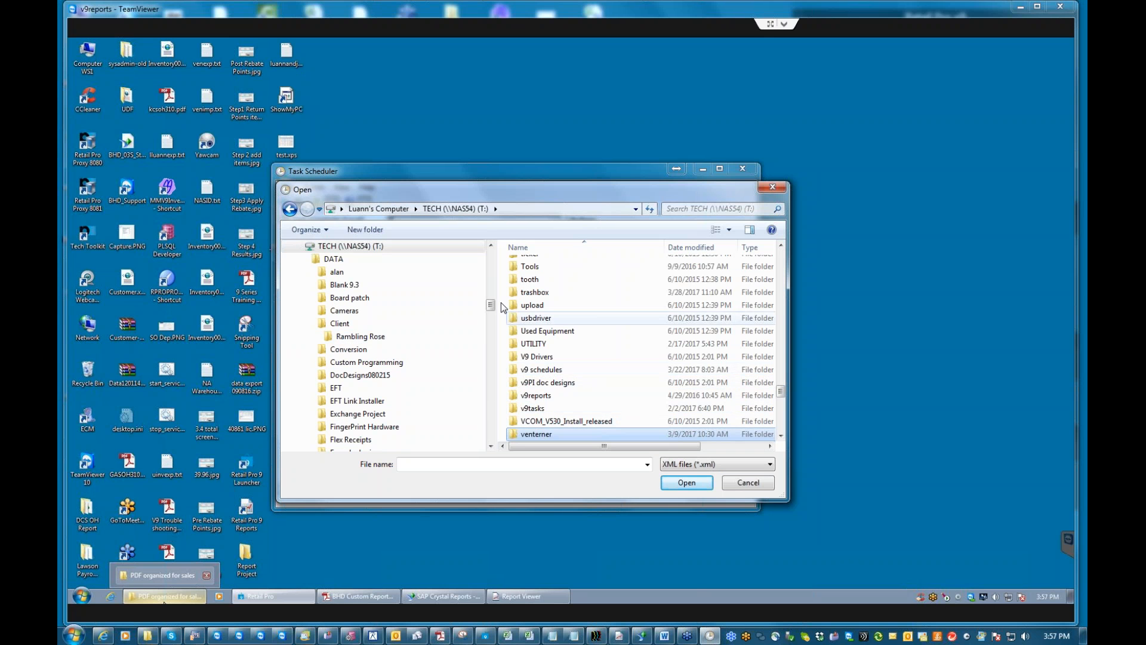
{"action": "double_click", "coordinate": [549, 371]}
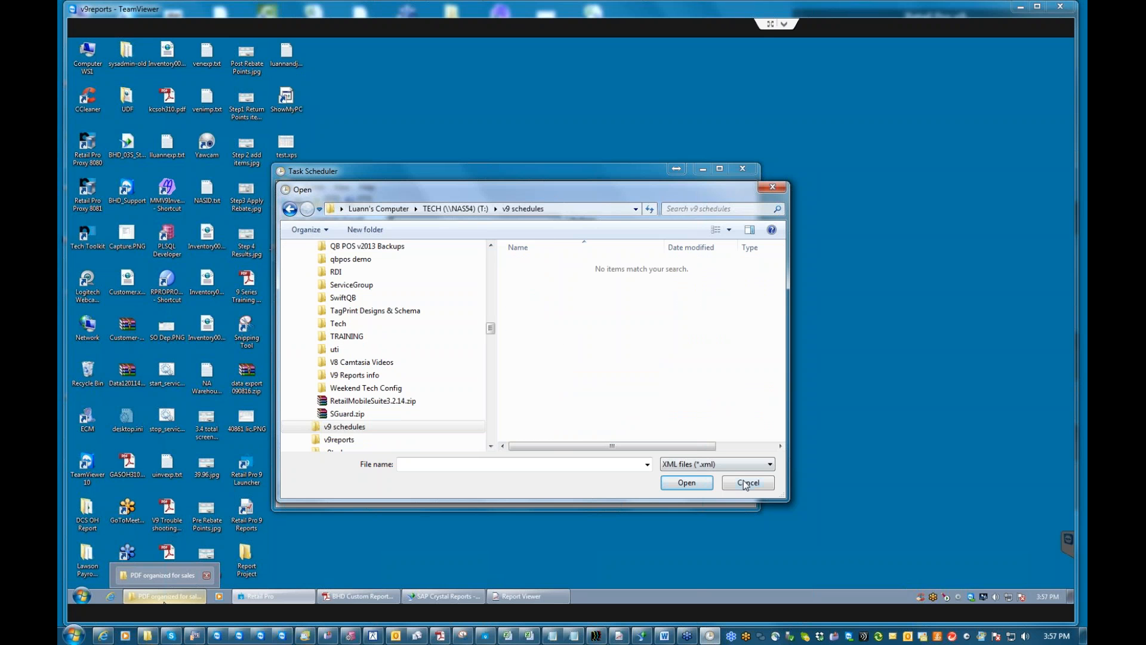
{"action": "left_click", "coordinate": [746, 483]}
{"action": "left_click", "coordinate": [705, 169]}
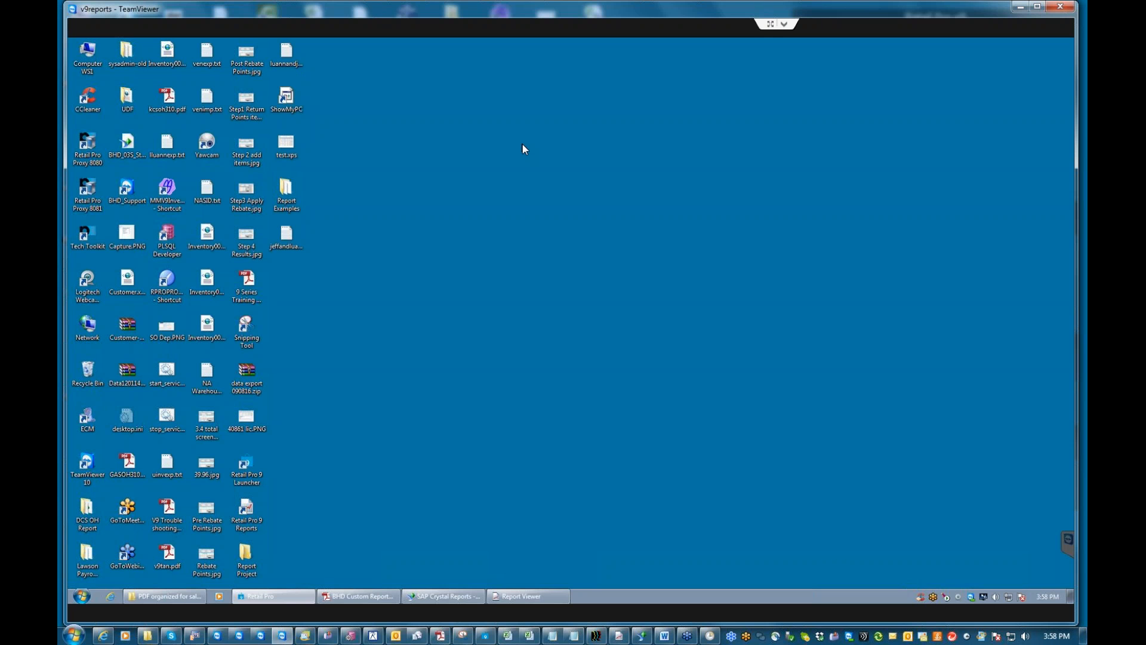
Bring Report Viewer back to the front from the taskbar.
{"action": "left_click", "coordinate": [528, 596]}
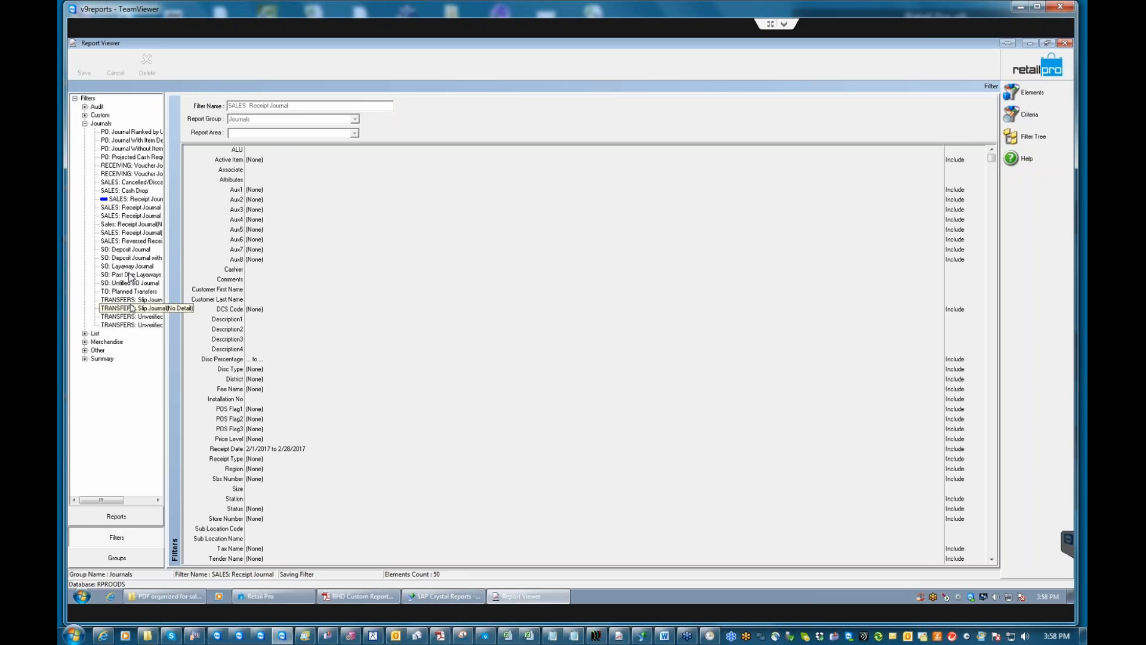
View the SO: Deposit Journal with Details filter, then list all Journals filters.
{"action": "left_click", "coordinate": [122, 258]}
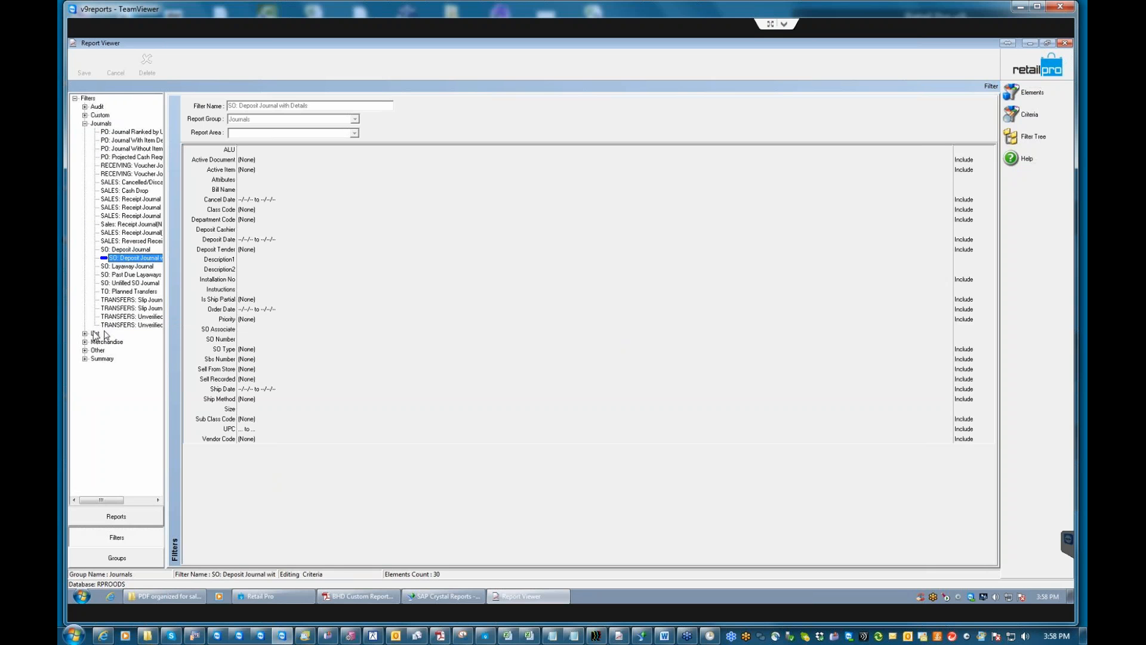
{"action": "left_click", "coordinate": [85, 123]}
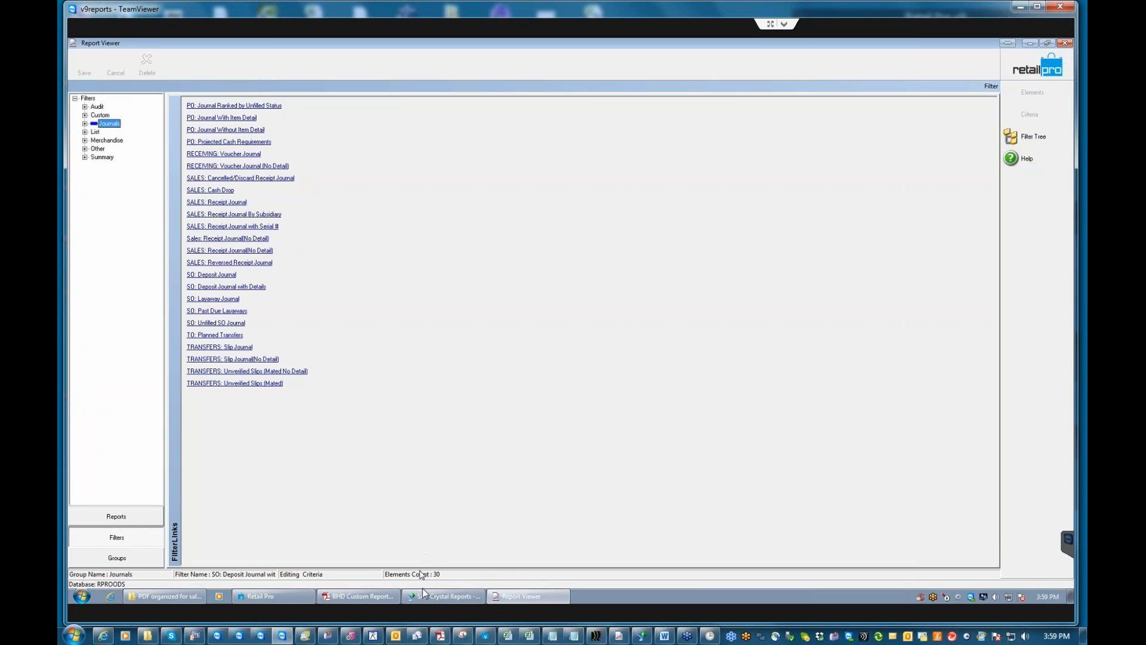
{"action": "mouse_move", "coordinate": [439, 596]}
Open rpt_S5_Associate_Summ.rpt from the Reports\Summary folder in SAP Crystal Reports.
{"action": "left_click", "coordinate": [450, 597]}
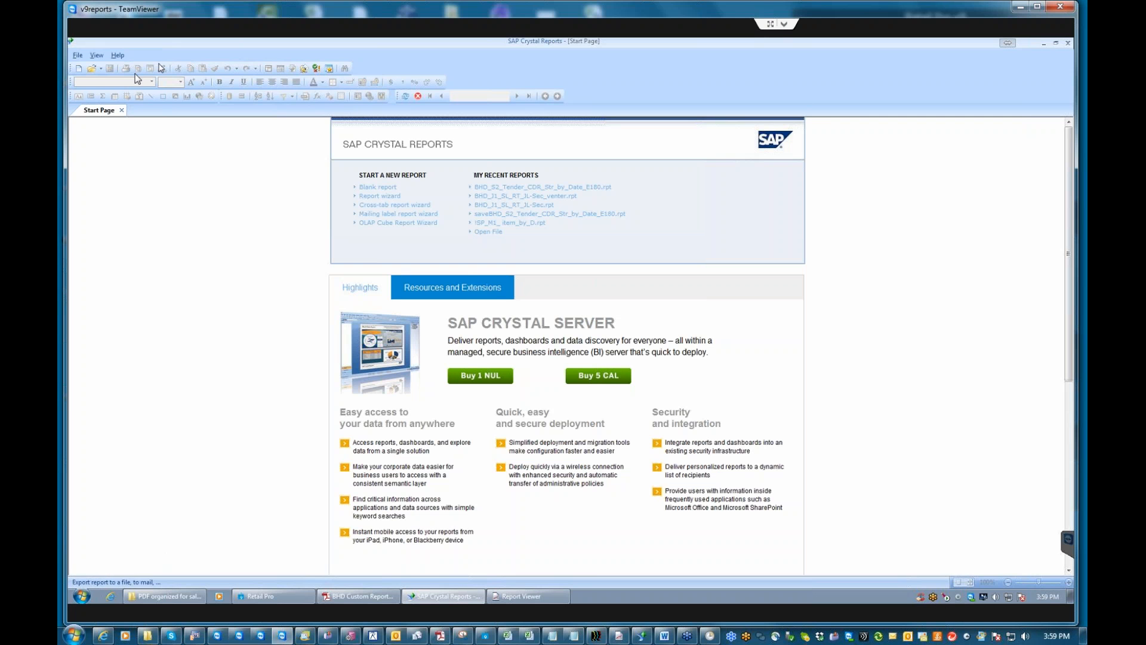
{"action": "left_click", "coordinate": [94, 72]}
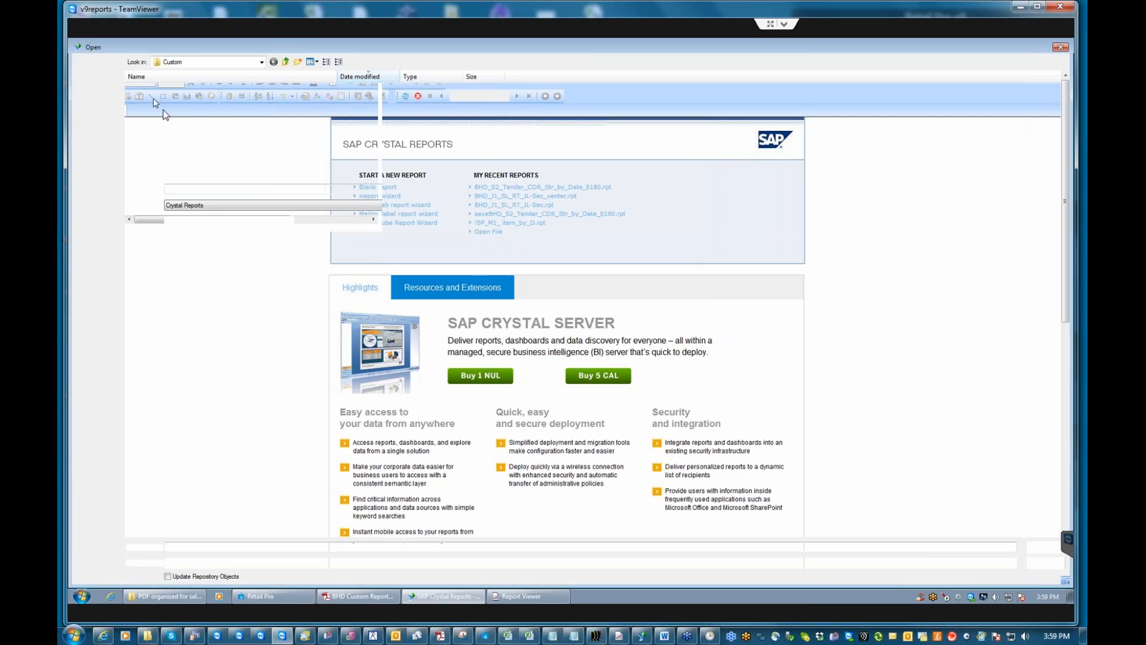
{"action": "left_click", "coordinate": [286, 61]}
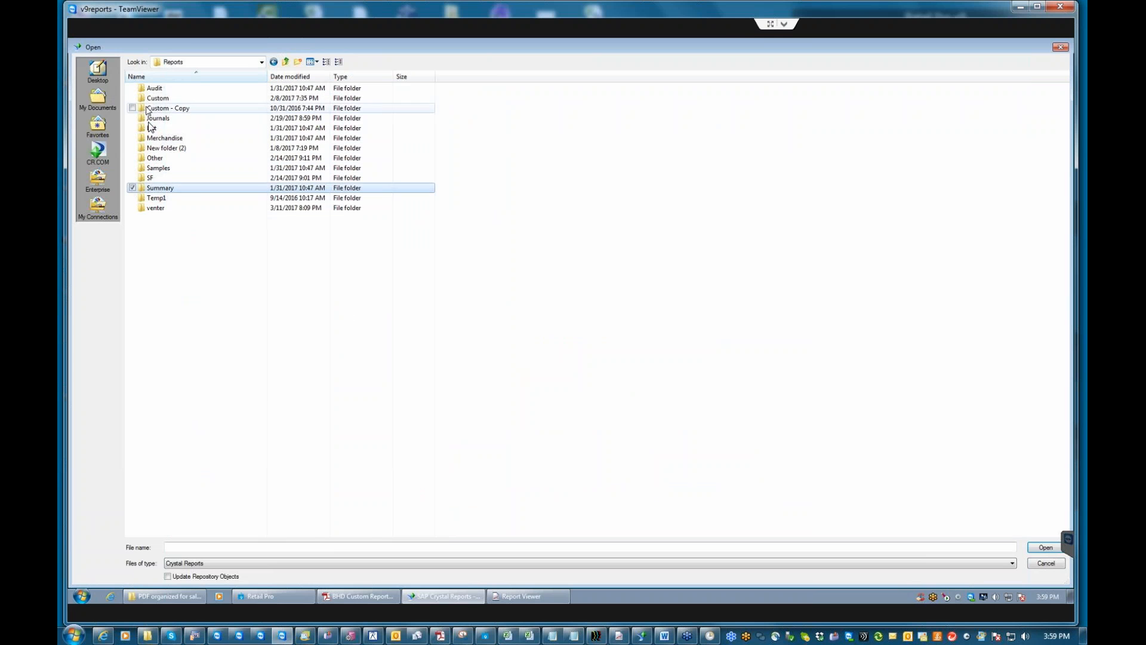
{"action": "double_click", "coordinate": [182, 188]}
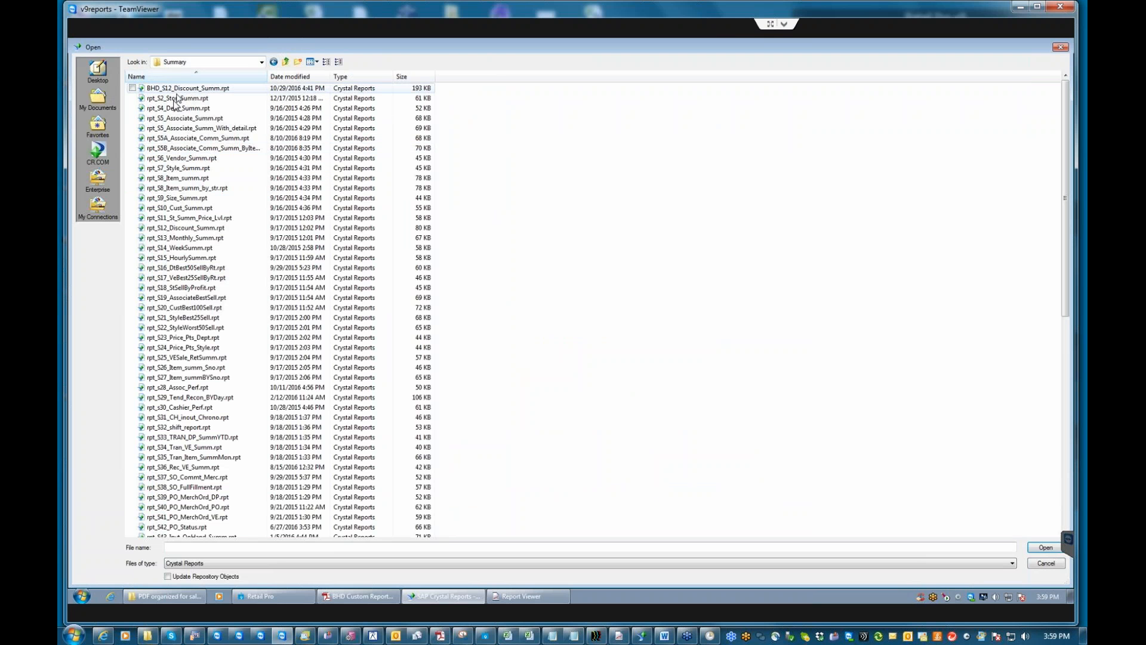
{"action": "left_click", "coordinate": [182, 120]}
{"action": "left_click", "coordinate": [1046, 547]}
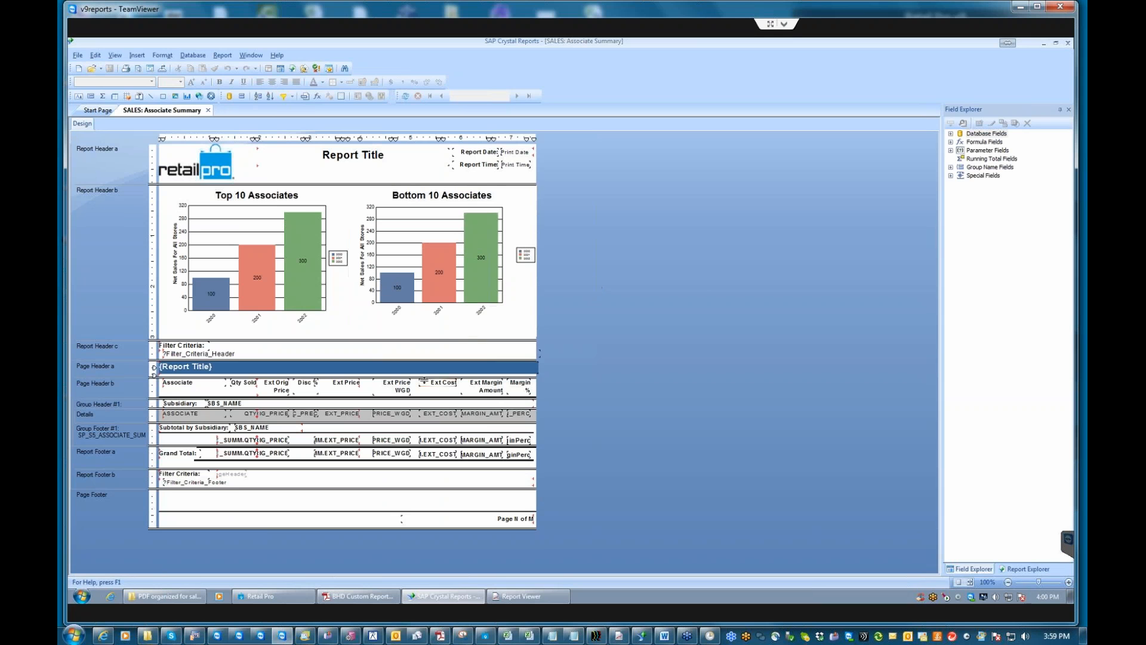
{"action": "left_click", "coordinate": [345, 414]}
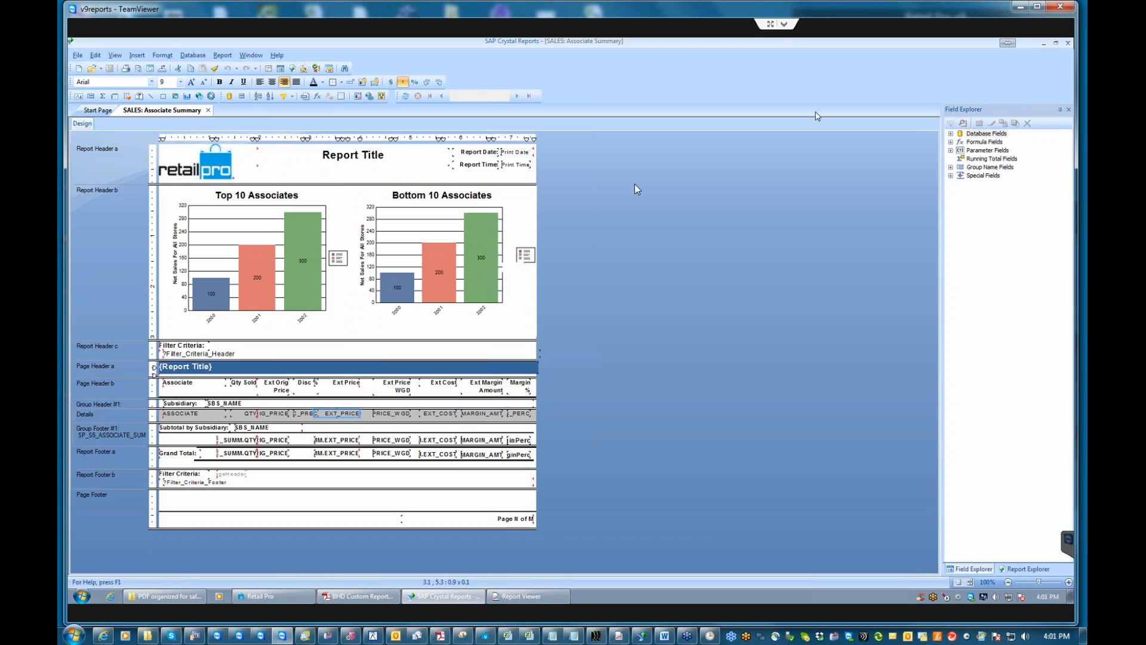
Back in Report Viewer, review the Custom BHD filters and BHD DT: TY-LY OH by Item criteria.
{"action": "left_click", "coordinate": [1043, 41]}
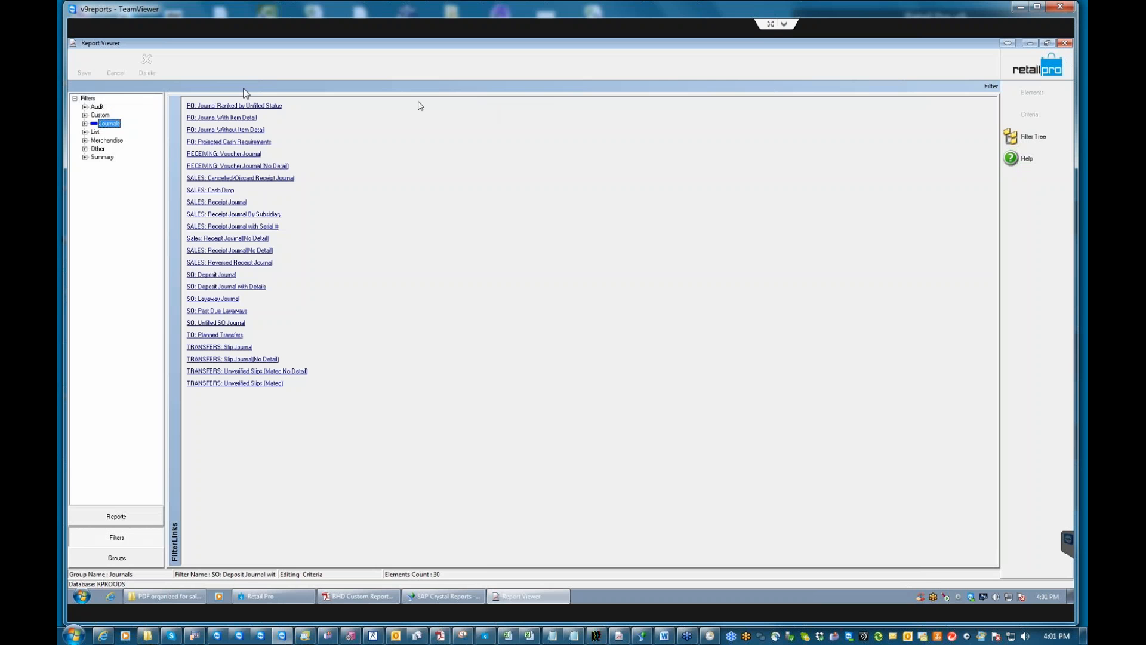
{"action": "left_click", "coordinate": [85, 116]}
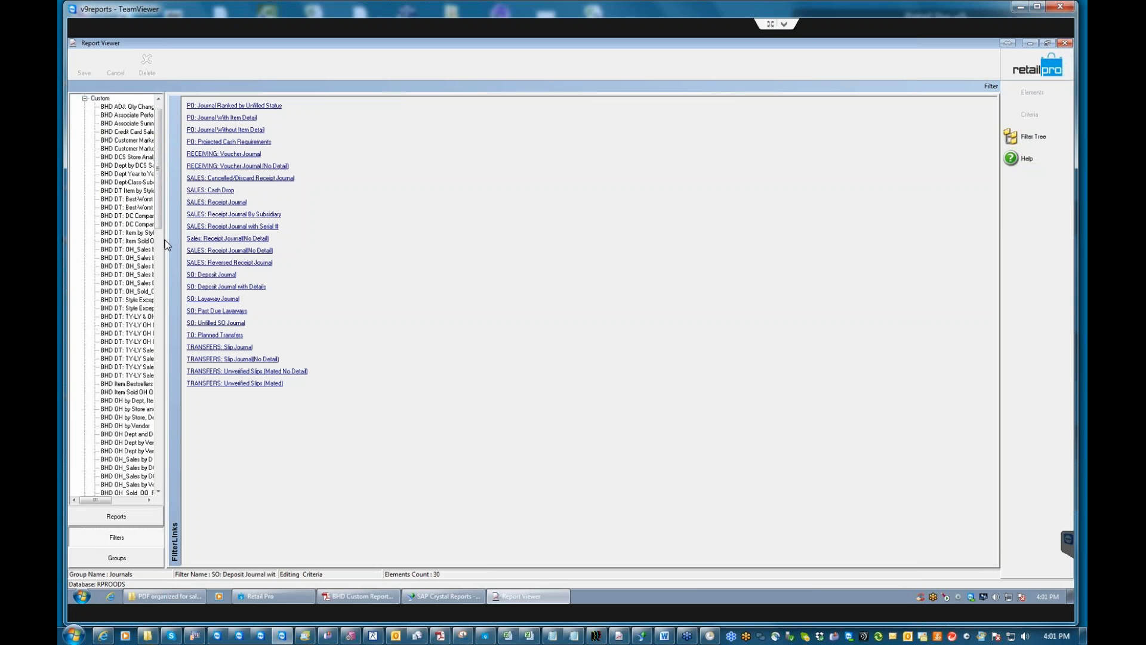
{"action": "left_click", "coordinate": [108, 98]}
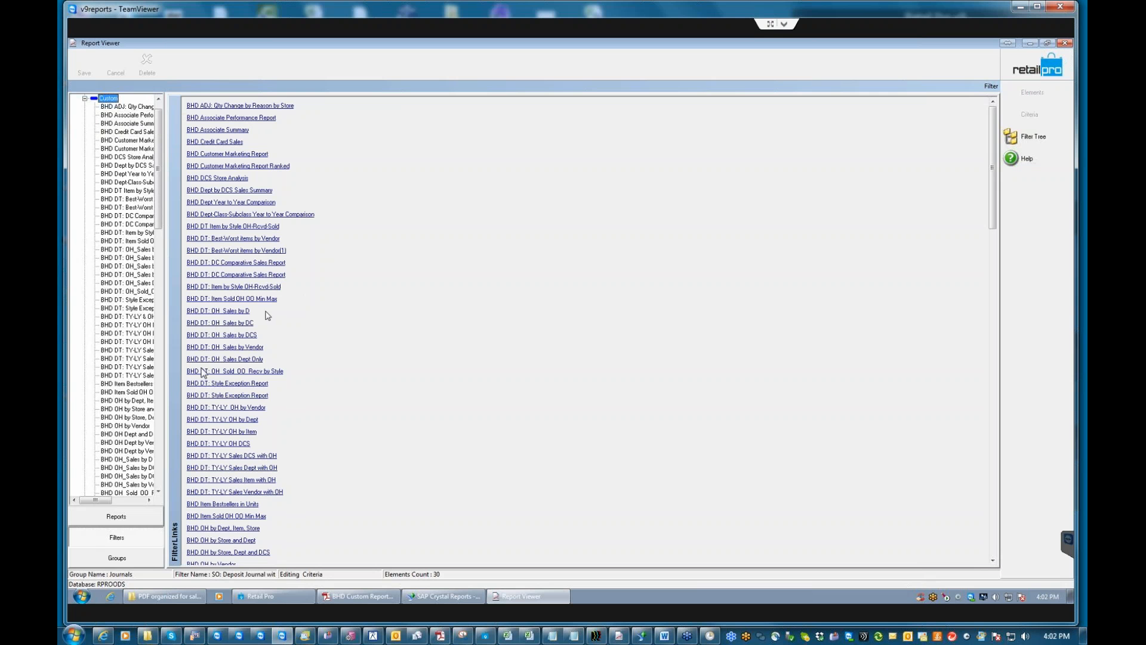
{"action": "left_click", "coordinate": [230, 432]}
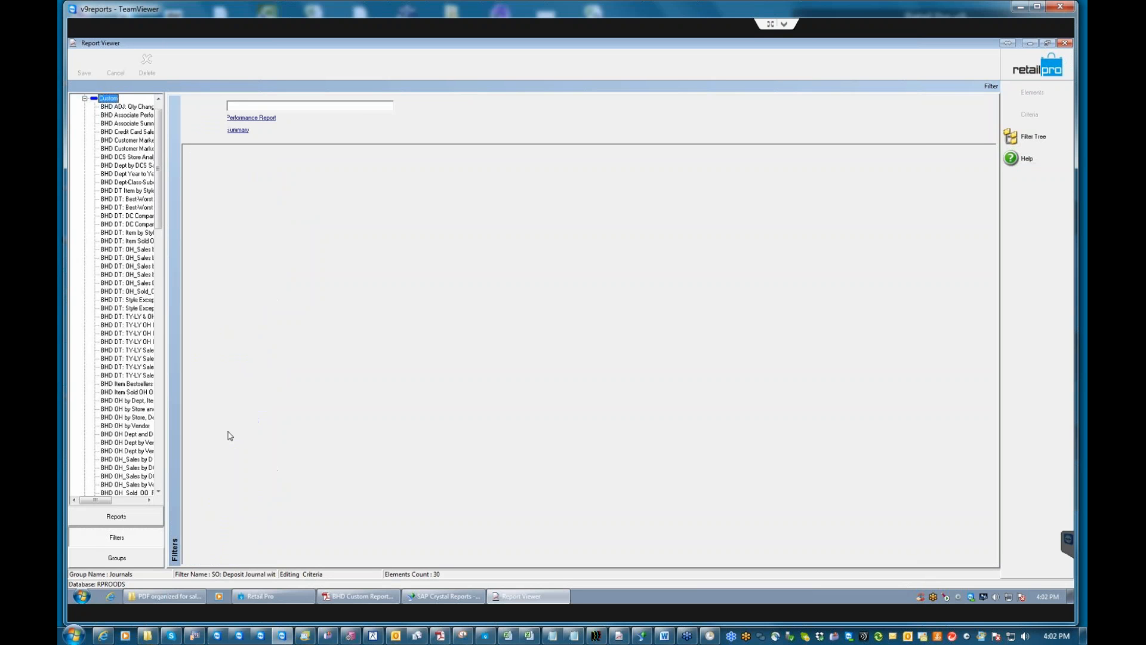
{"action": "left_click", "coordinate": [118, 516]}
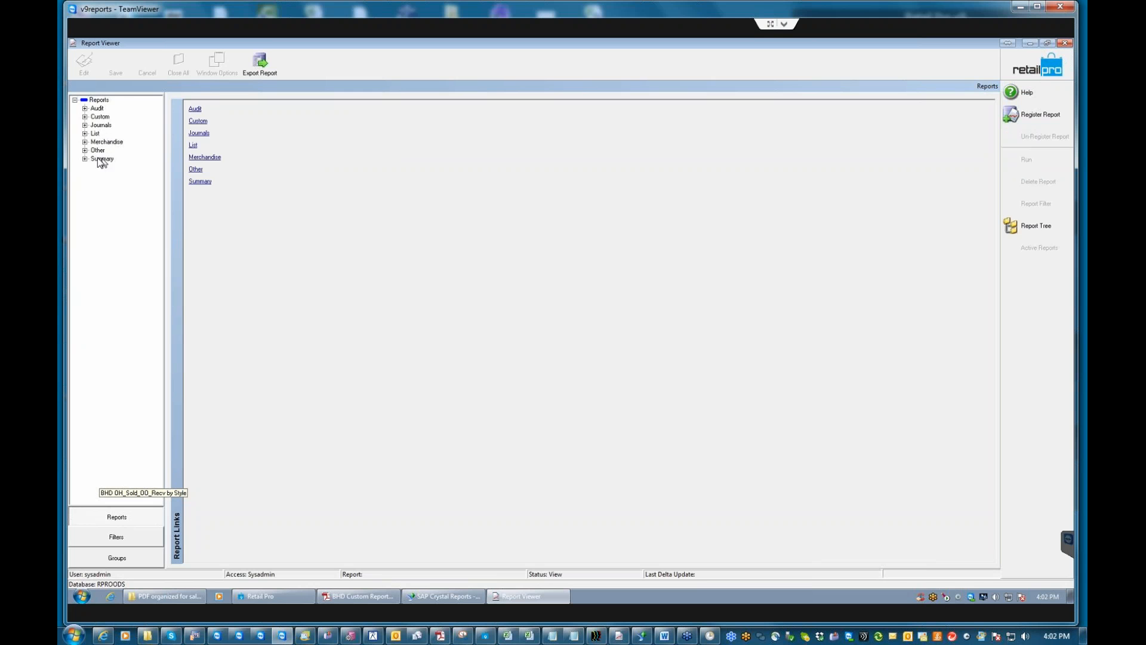
{"action": "left_click", "coordinate": [85, 116]}
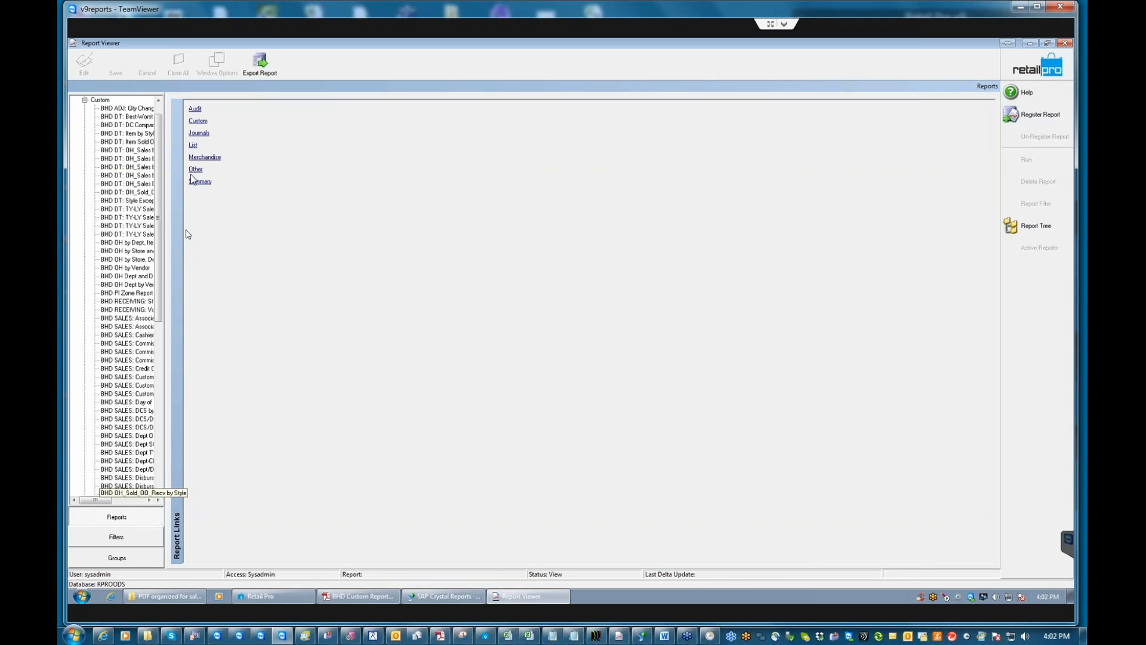
{"action": "left_click", "coordinate": [198, 122]}
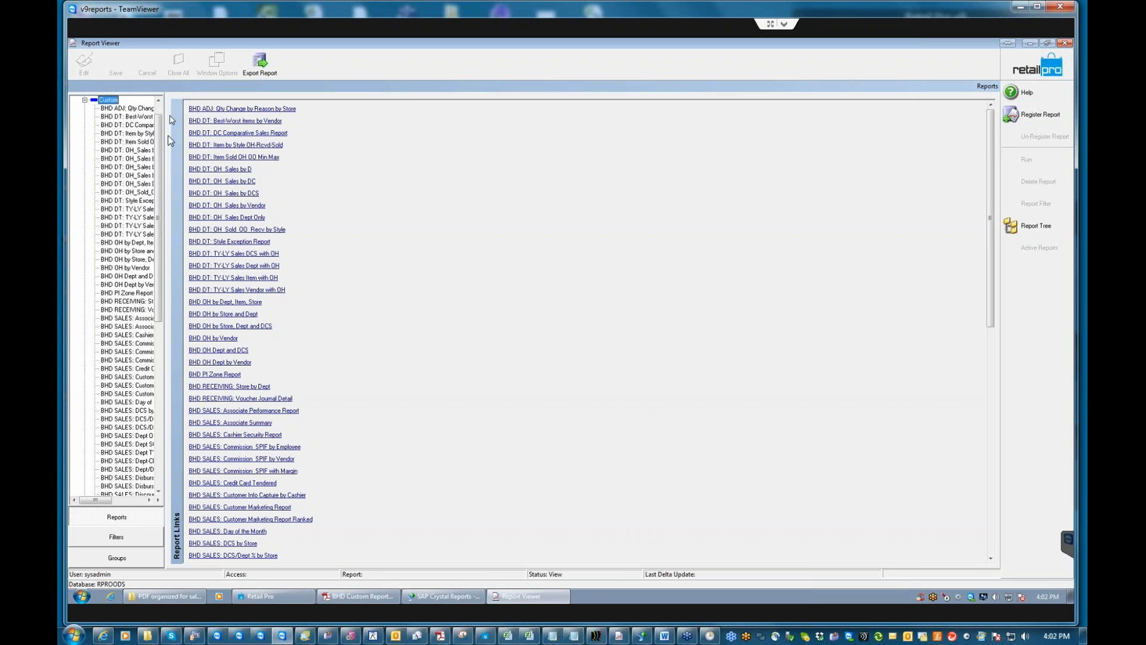
{"action": "scroll", "coordinate": [159, 153], "scroll_direction": "up", "scroll_amount": 1}
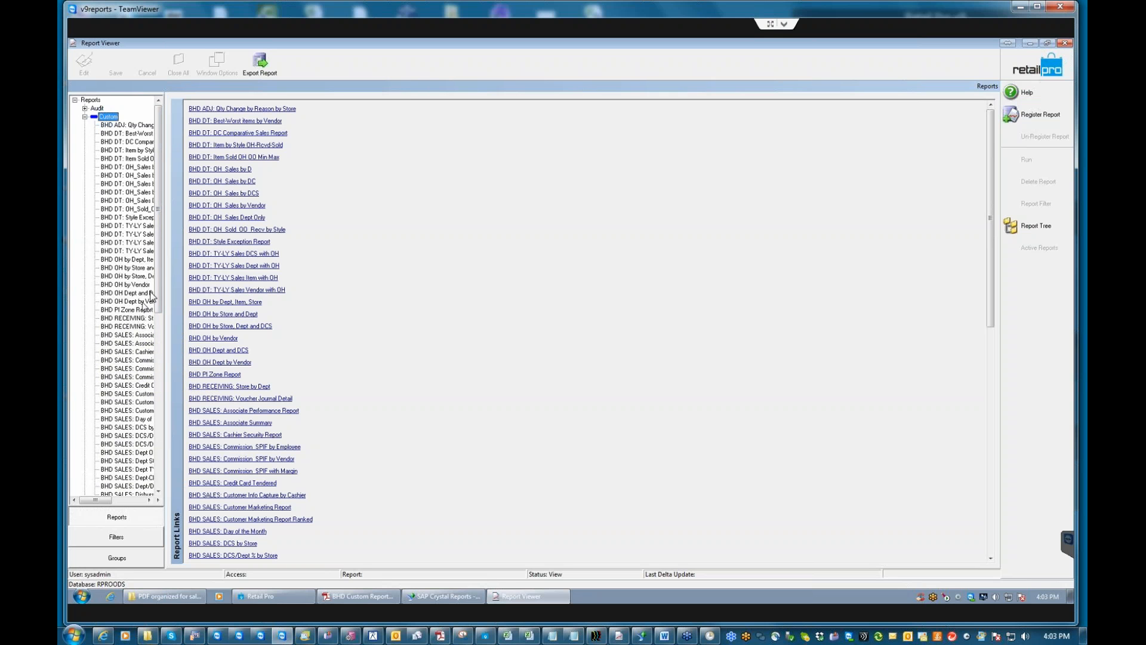
{"action": "scroll", "coordinate": [156, 294], "scroll_direction": "down", "scroll_amount": 2}
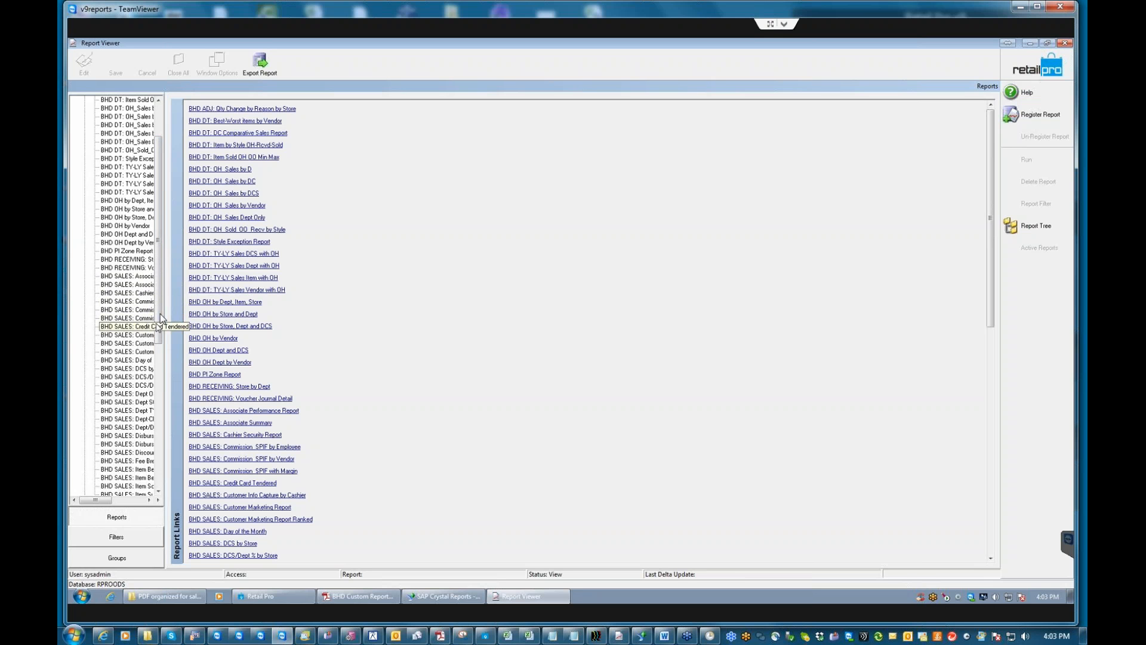
{"action": "left_click_drag", "start_coordinate": [160, 311], "coordinate": [149, 384]}
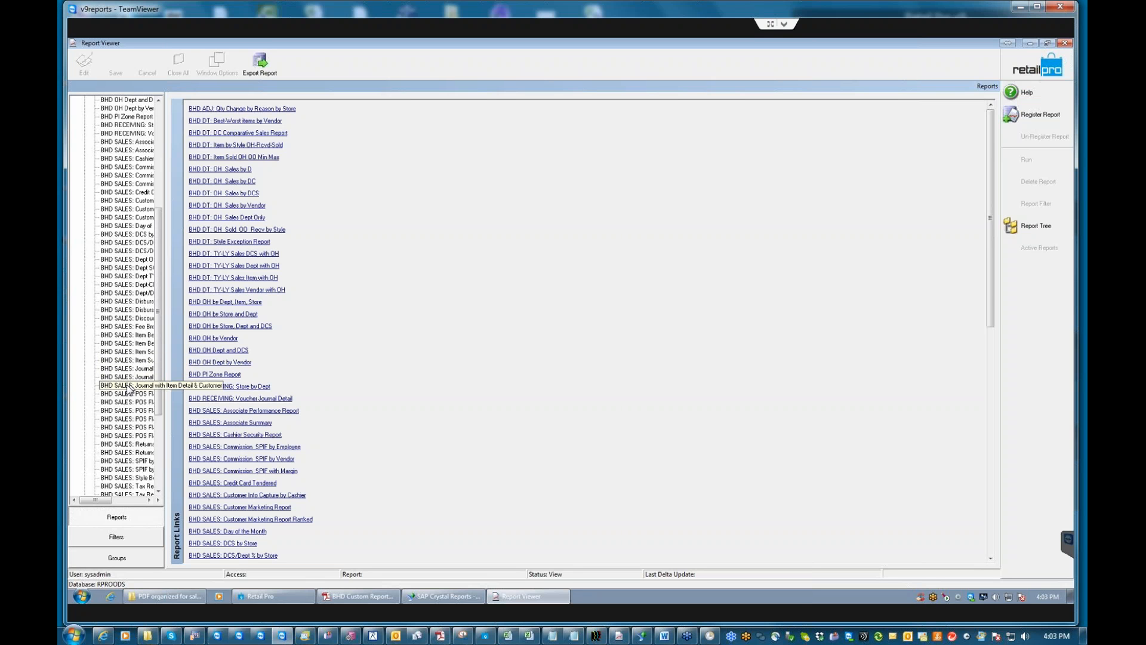
Run the BHD SALES: Journal with Item Detail & Customer report with no filter, accepting the database update.
{"action": "double_click", "coordinate": [128, 388]}
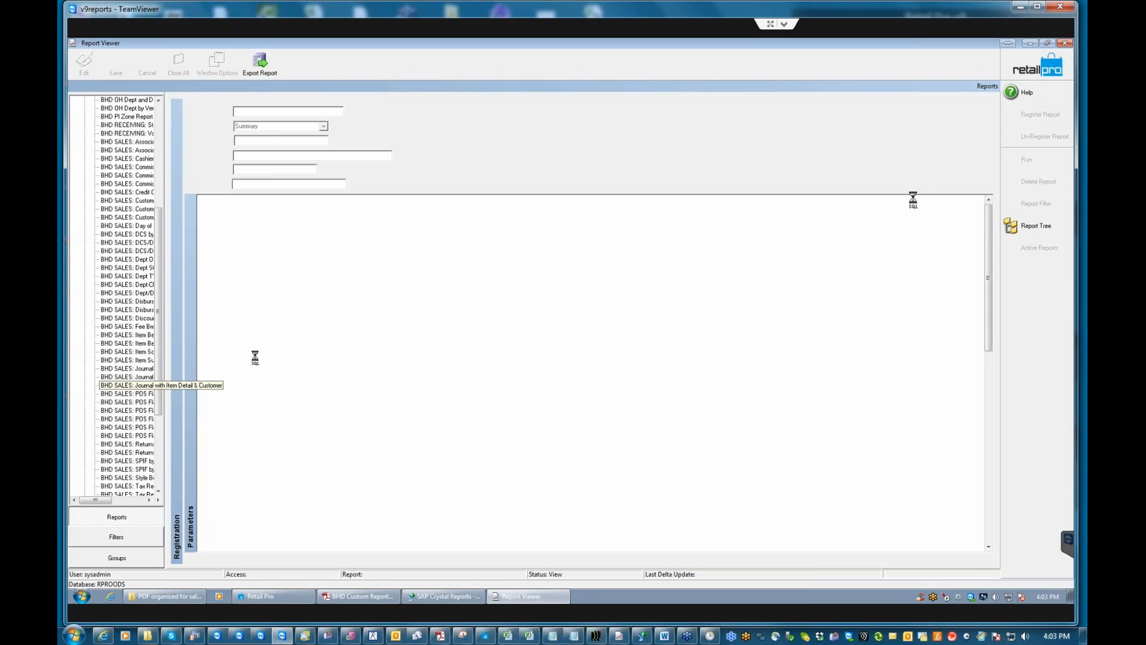
{"action": "left_click", "coordinate": [1025, 161]}
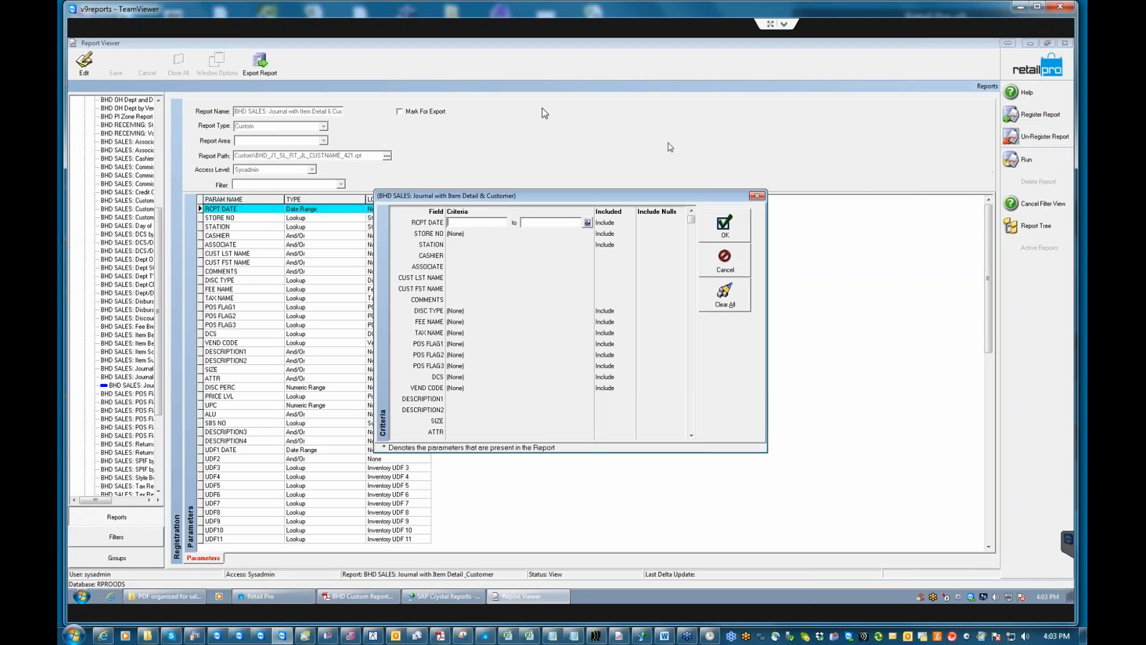
{"action": "left_click", "coordinate": [724, 226]}
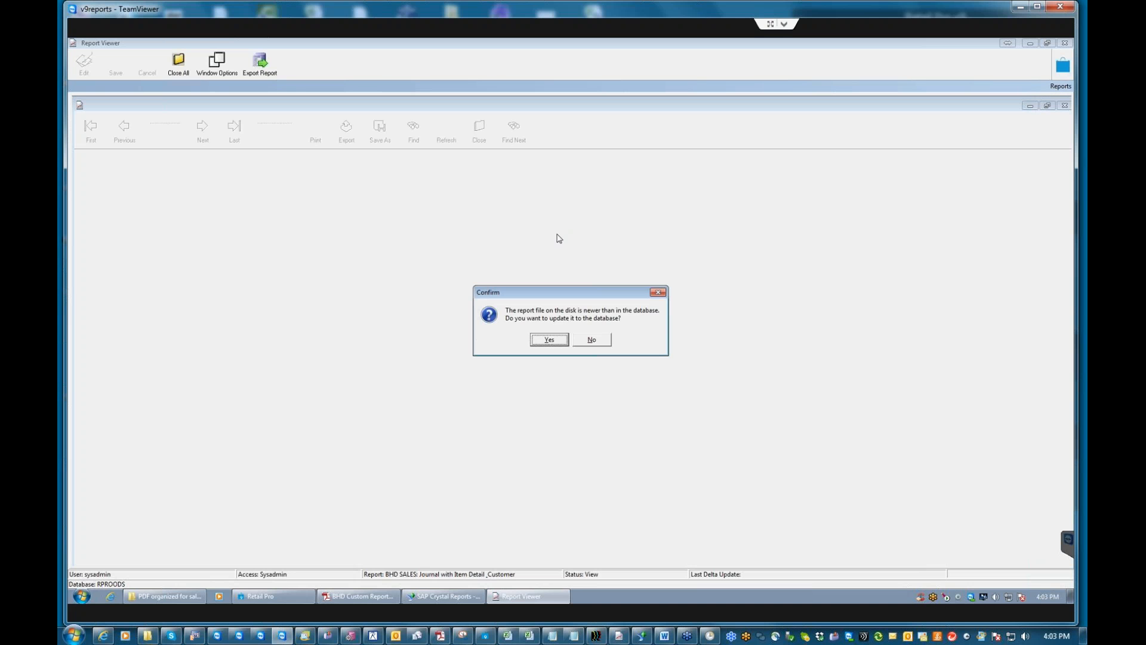
{"action": "key", "text": "Return"}
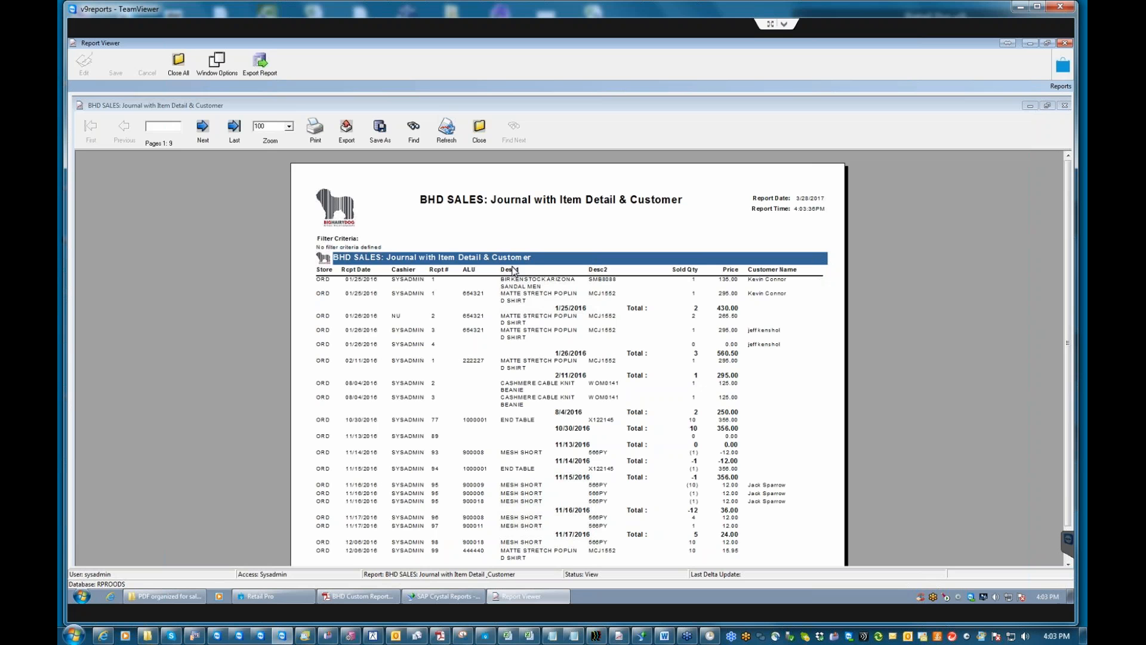
Close the Journal with Item Detail & Customer preview and confirm with Yes.
{"action": "left_click", "coordinate": [405, 283]}
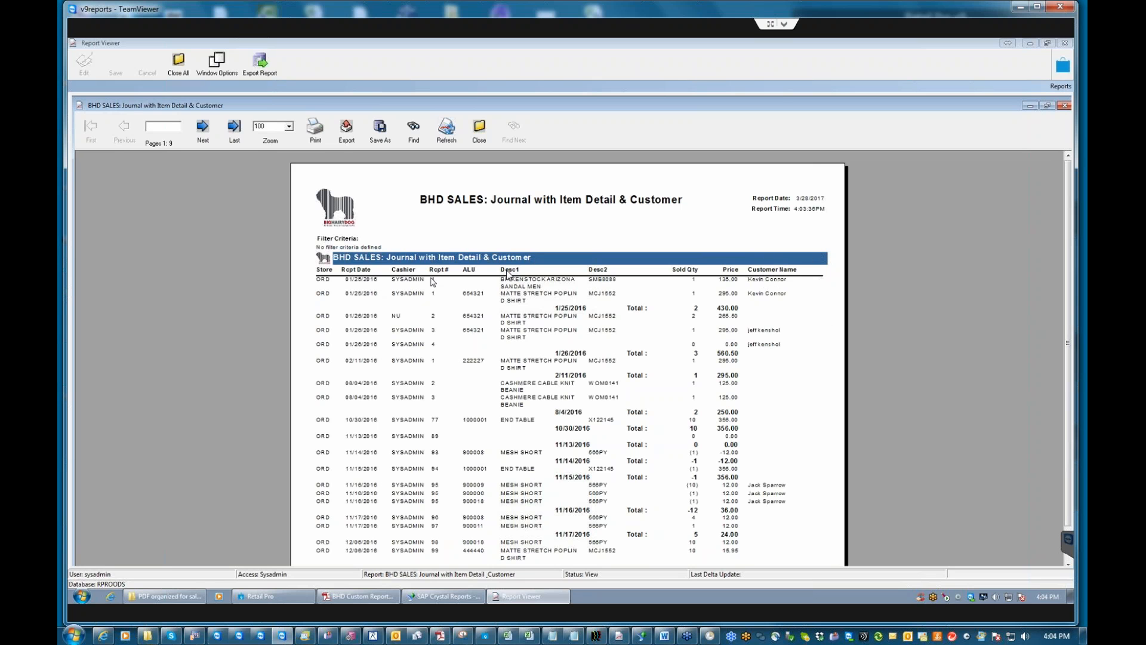
{"action": "left_click", "coordinate": [478, 138]}
{"action": "left_click", "coordinate": [548, 339]}
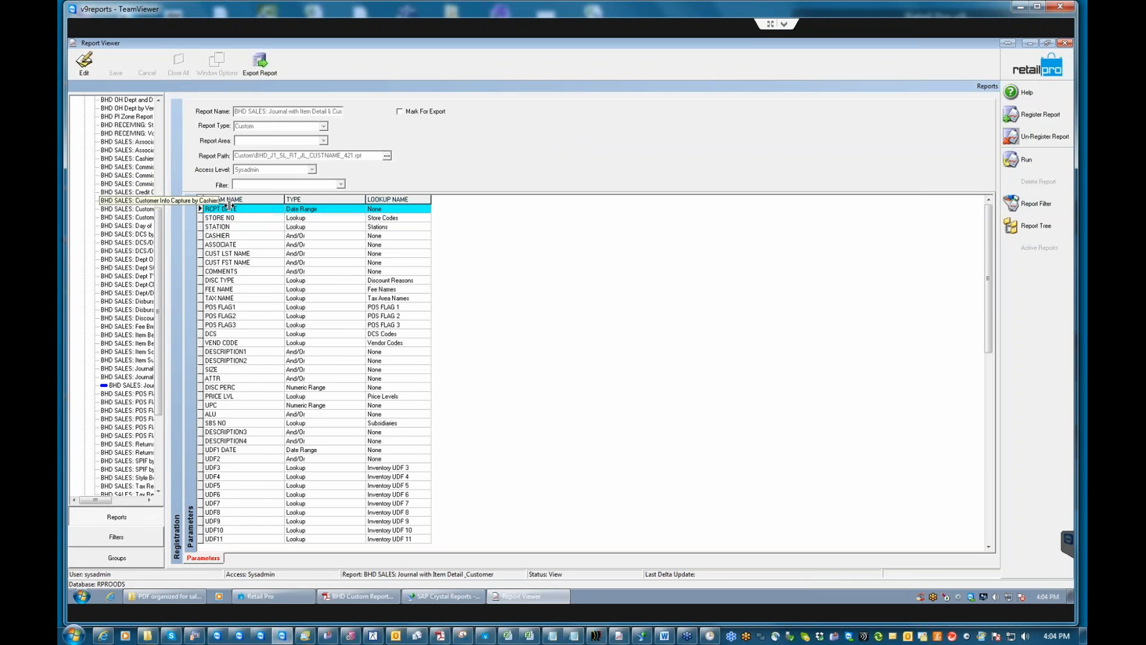
Widen the report tree pane and scroll it so full BHD SALES report names show.
{"action": "left_click_drag", "start_coordinate": [230, 205], "coordinate": [229, 205]}
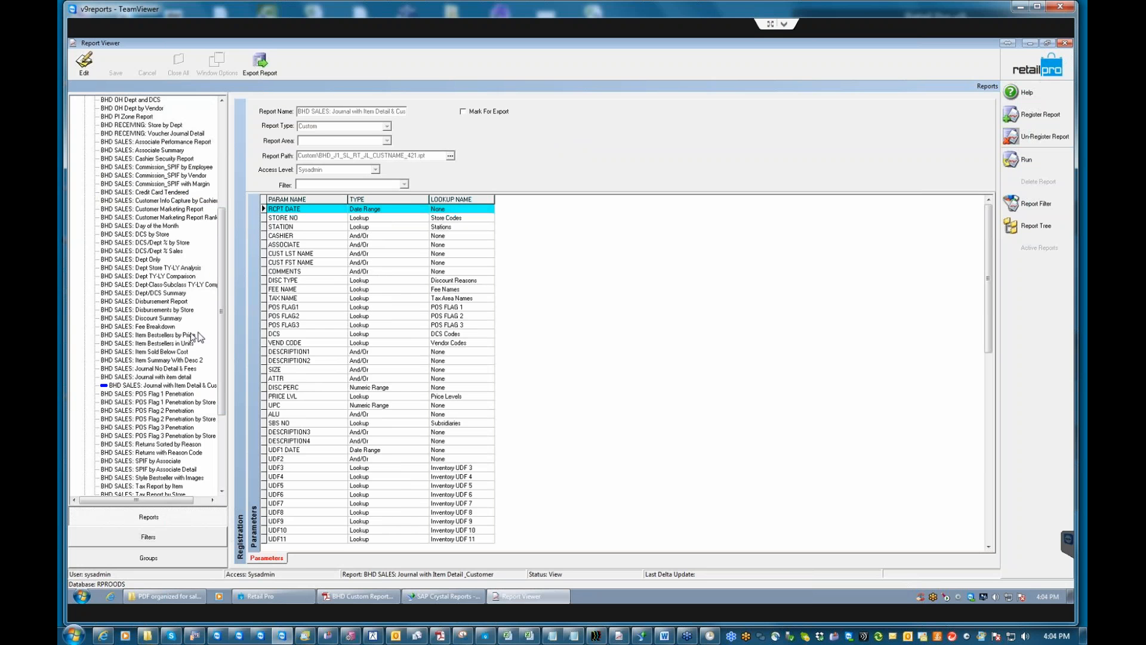
{"action": "left_click_drag", "start_coordinate": [224, 338], "coordinate": [230, 372]}
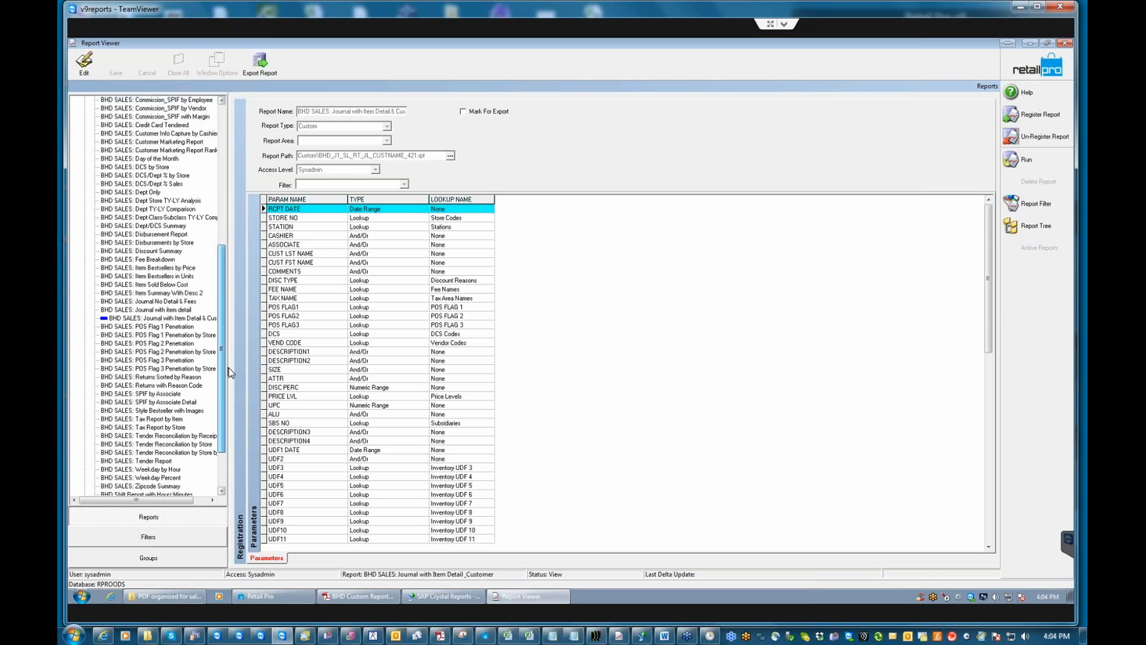
{"action": "left_click_drag", "start_coordinate": [230, 372], "coordinate": [231, 348]}
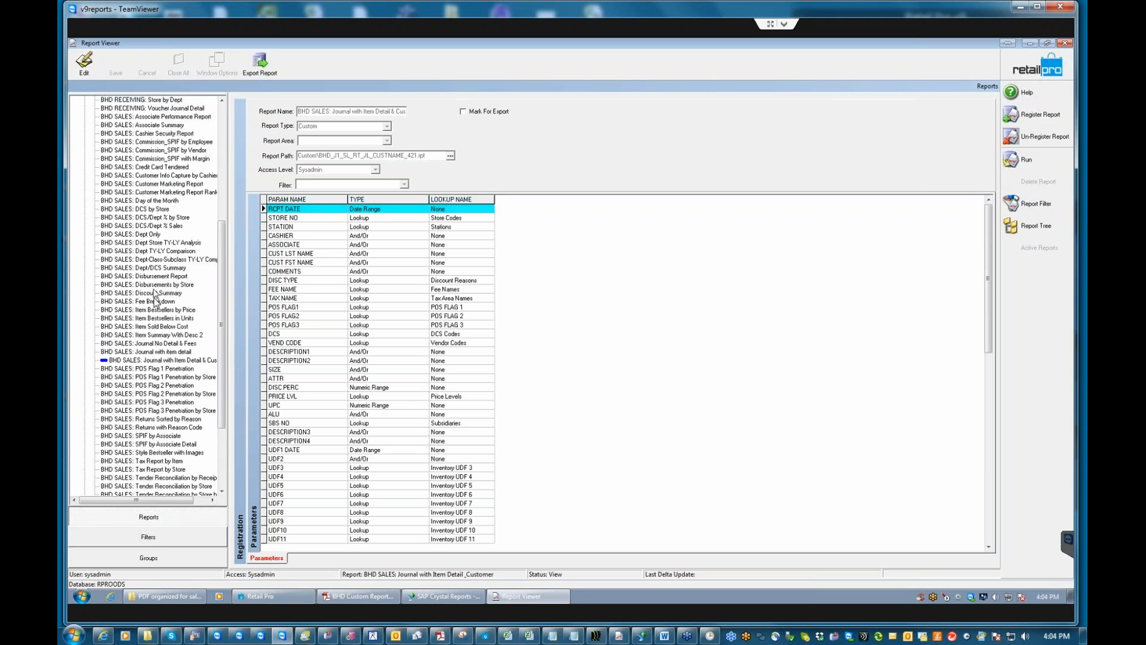
Run the BHD SALES: Disbursements by Store report with default criteria, dismissing the update prompt.
{"action": "left_click", "coordinate": [123, 285]}
{"action": "left_click", "coordinate": [1026, 160]}
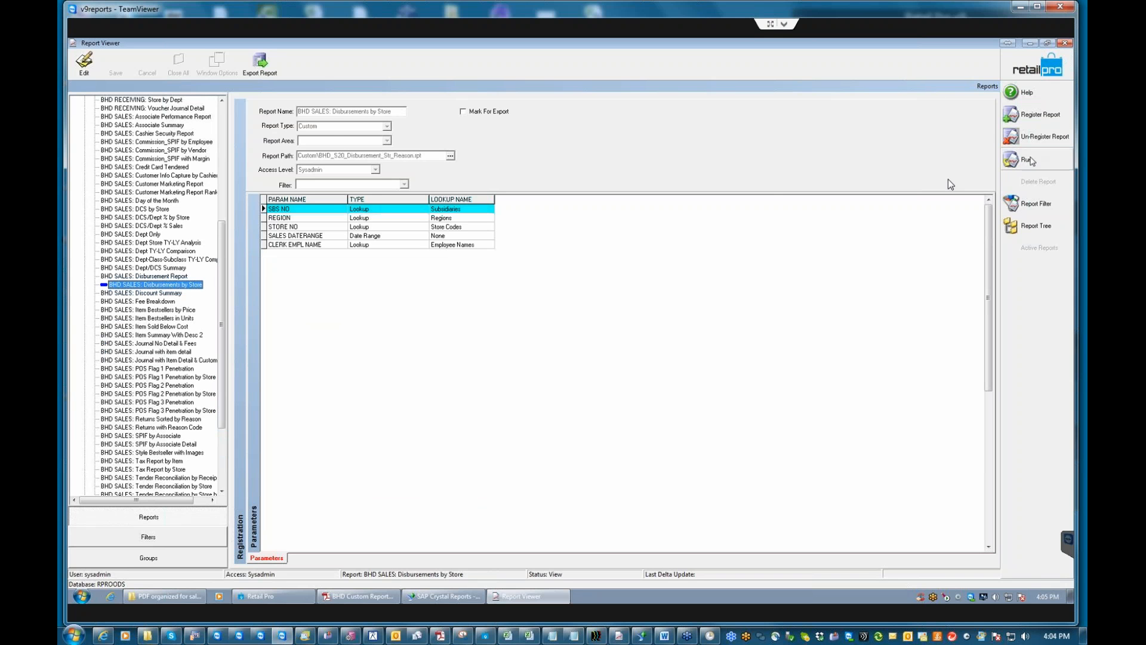
{"action": "left_click", "coordinate": [724, 226]}
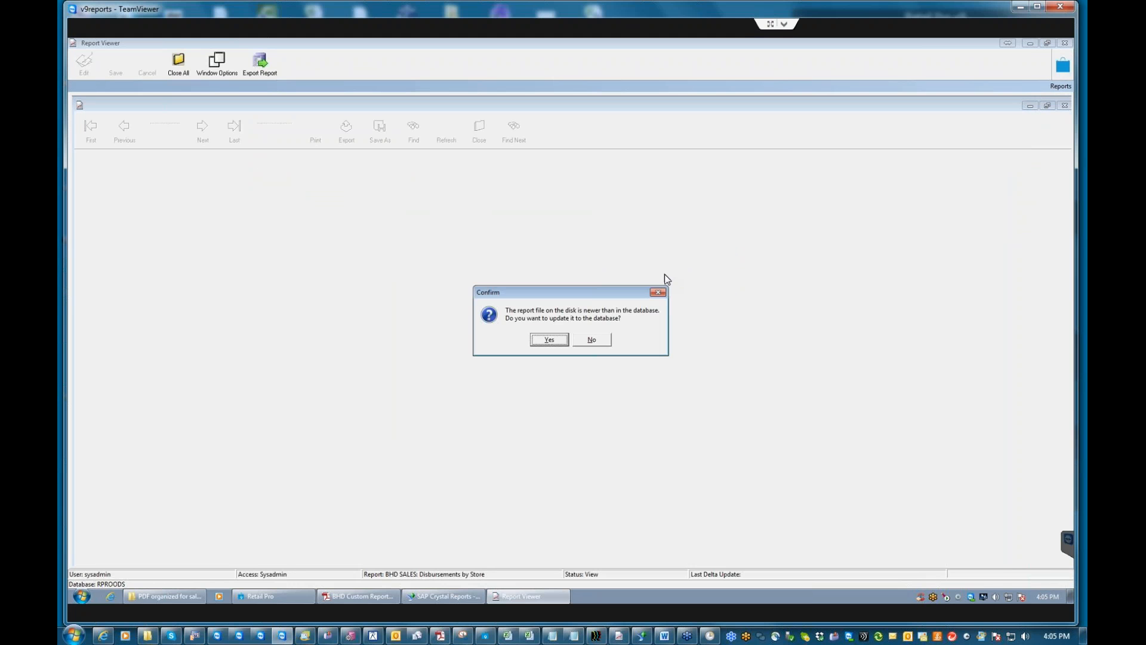
{"action": "key", "text": "Return"}
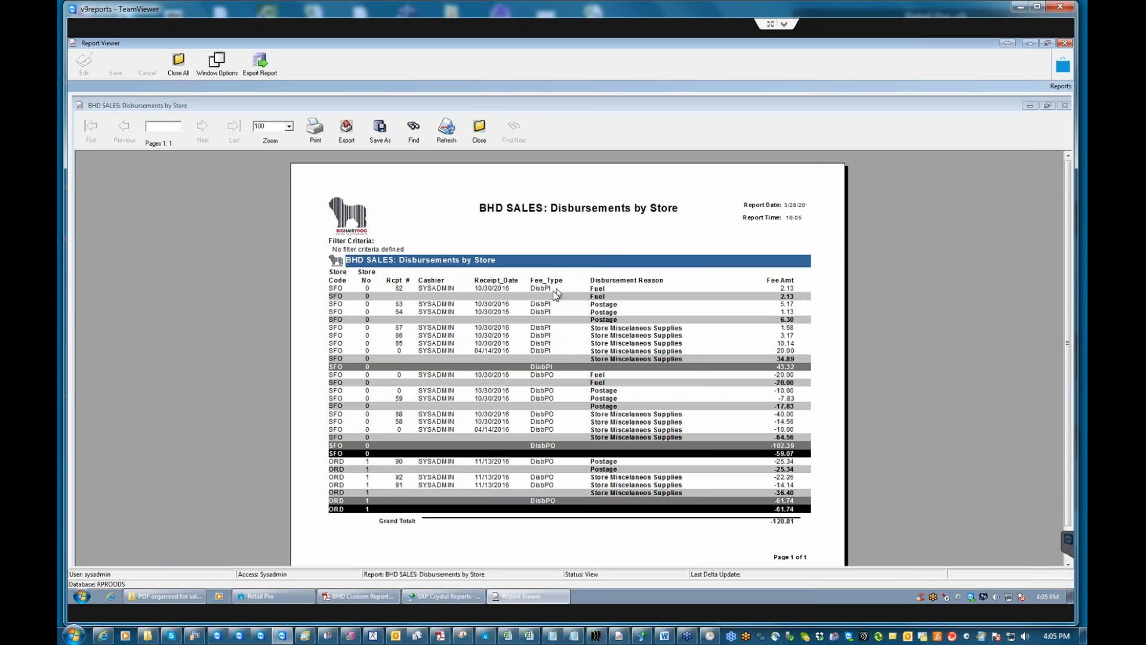
Close the Disbursements by Store preview (grand total -120.81) and confirm with Yes.
{"action": "left_click", "coordinate": [616, 297]}
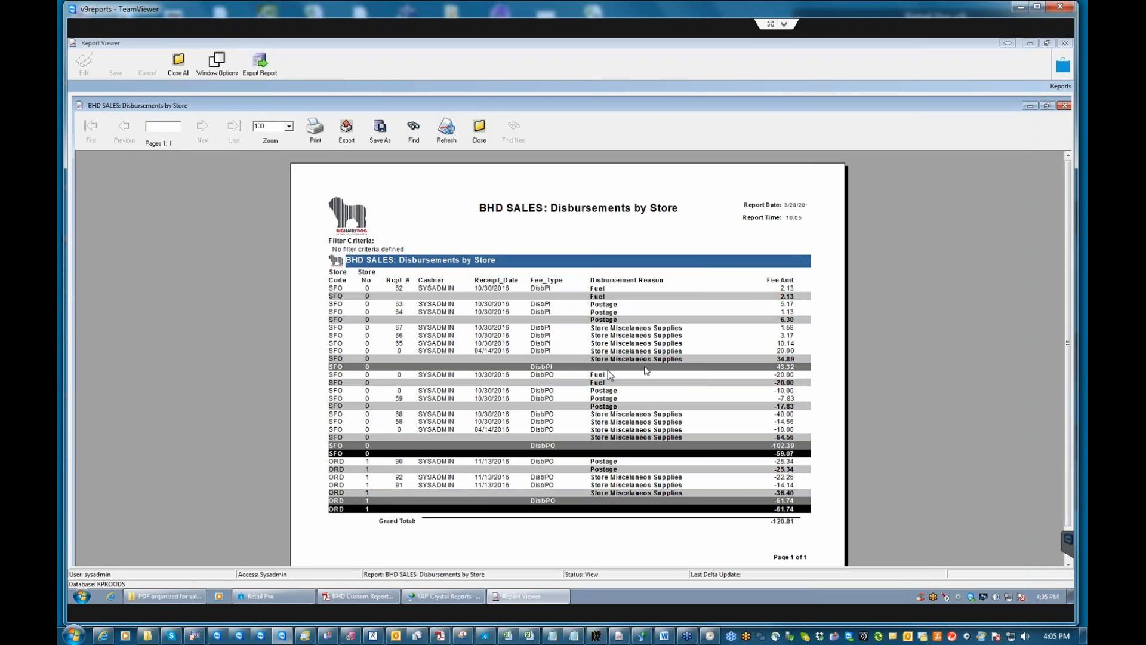
{"action": "left_click", "coordinate": [479, 132]}
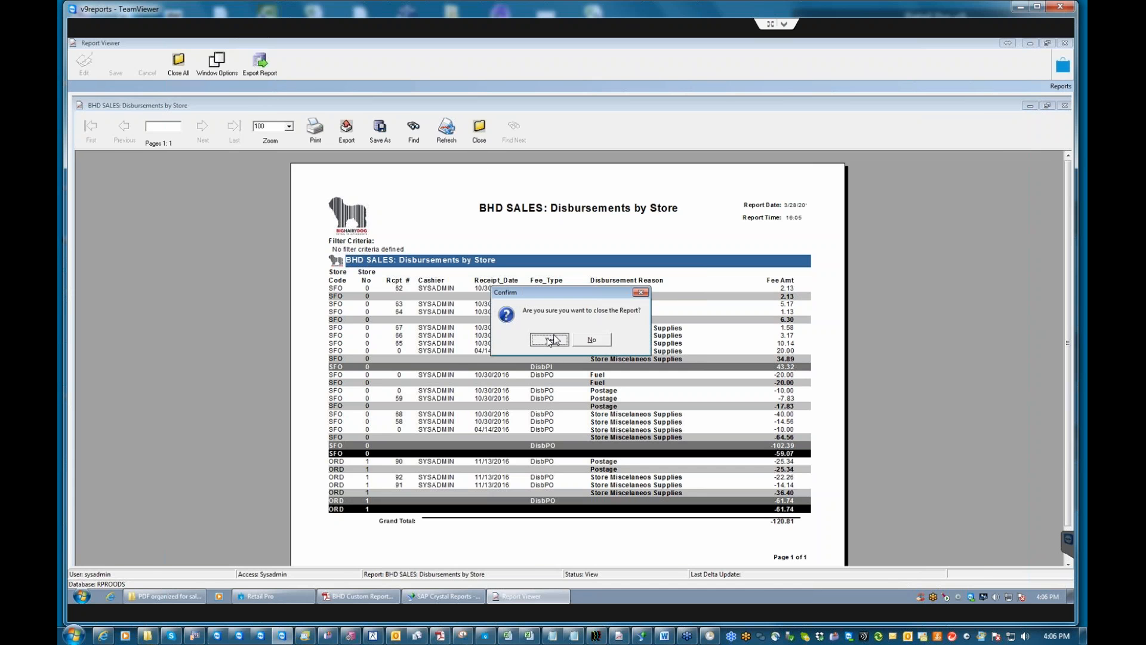
{"action": "left_click", "coordinate": [550, 339]}
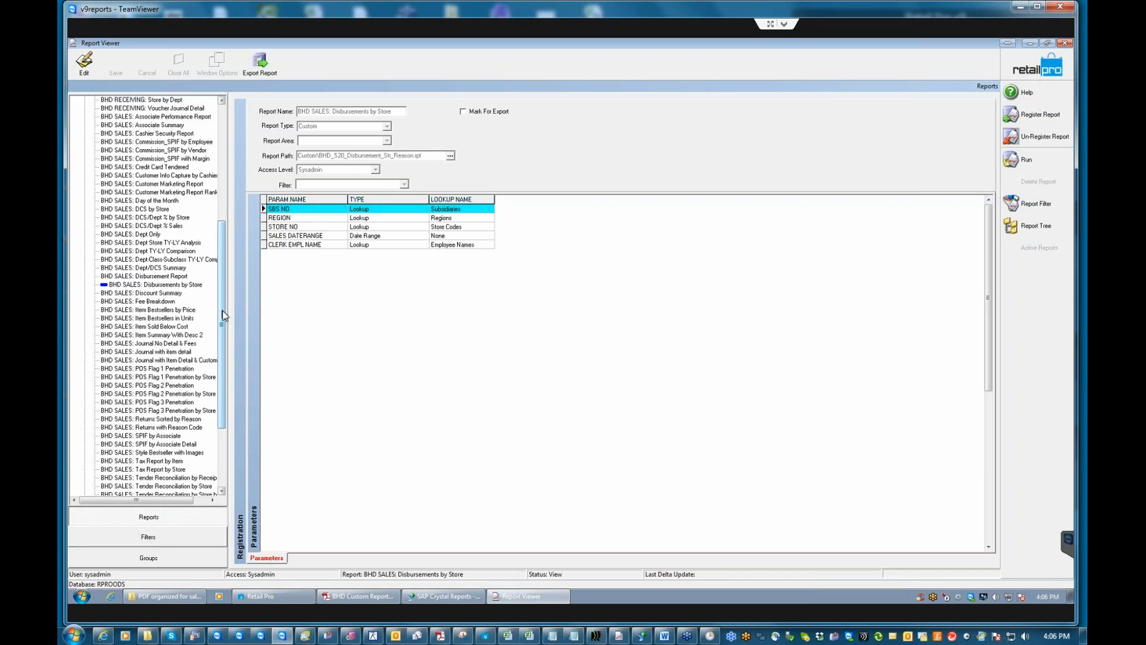
Set the CREATED DATE filter of BHD SALES: Item Bestsellers by Price to year-to-date.
{"action": "left_click", "coordinate": [162, 311]}
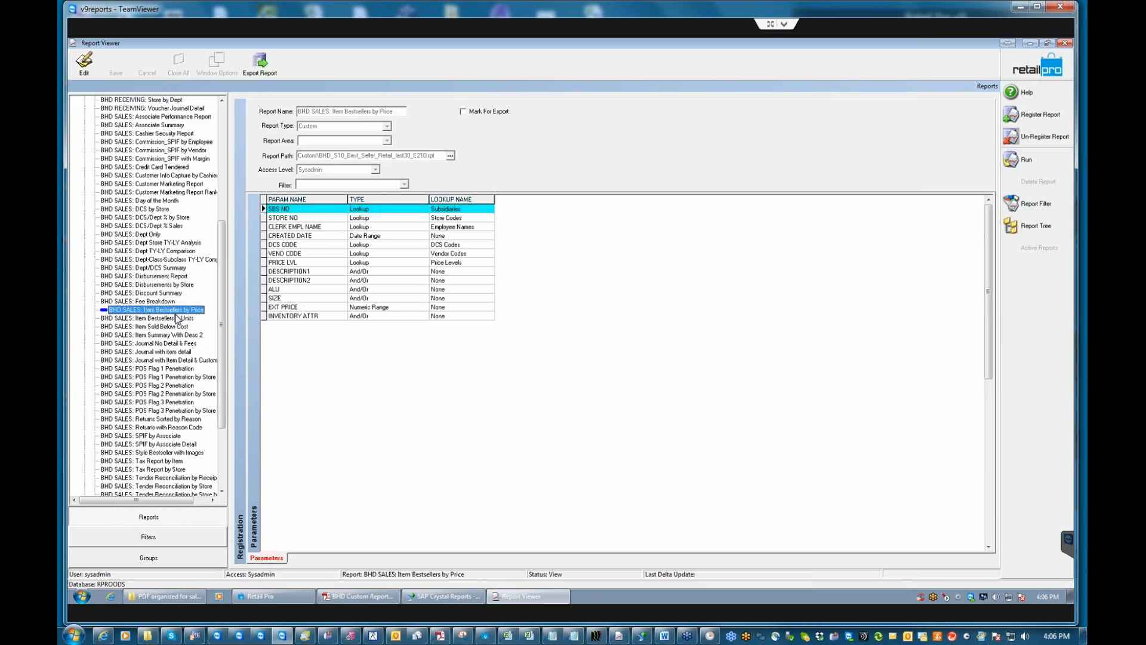
{"action": "left_click", "coordinate": [1028, 204]}
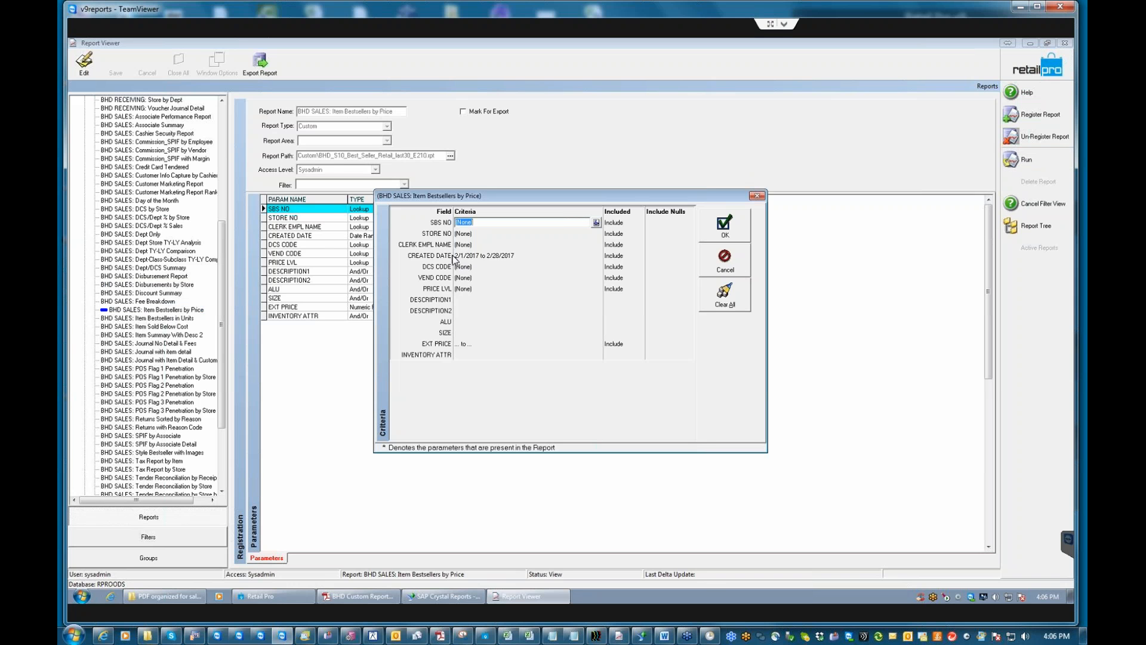
{"action": "left_click", "coordinate": [517, 258]}
{"action": "left_click", "coordinate": [596, 255]}
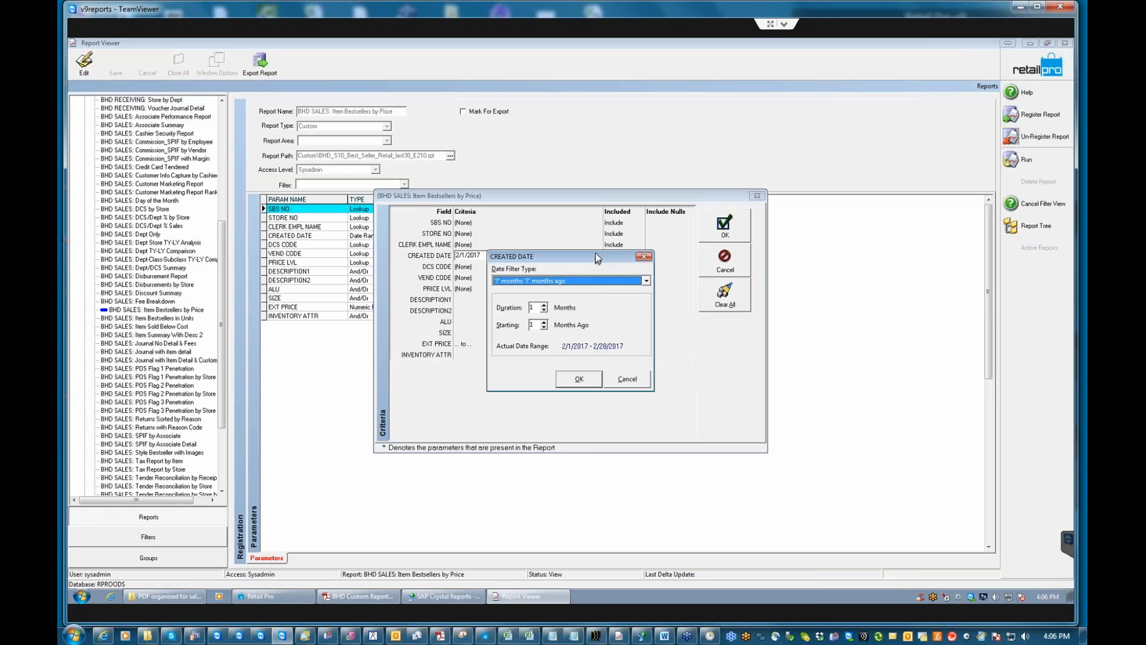
{"action": "left_click", "coordinate": [647, 281]}
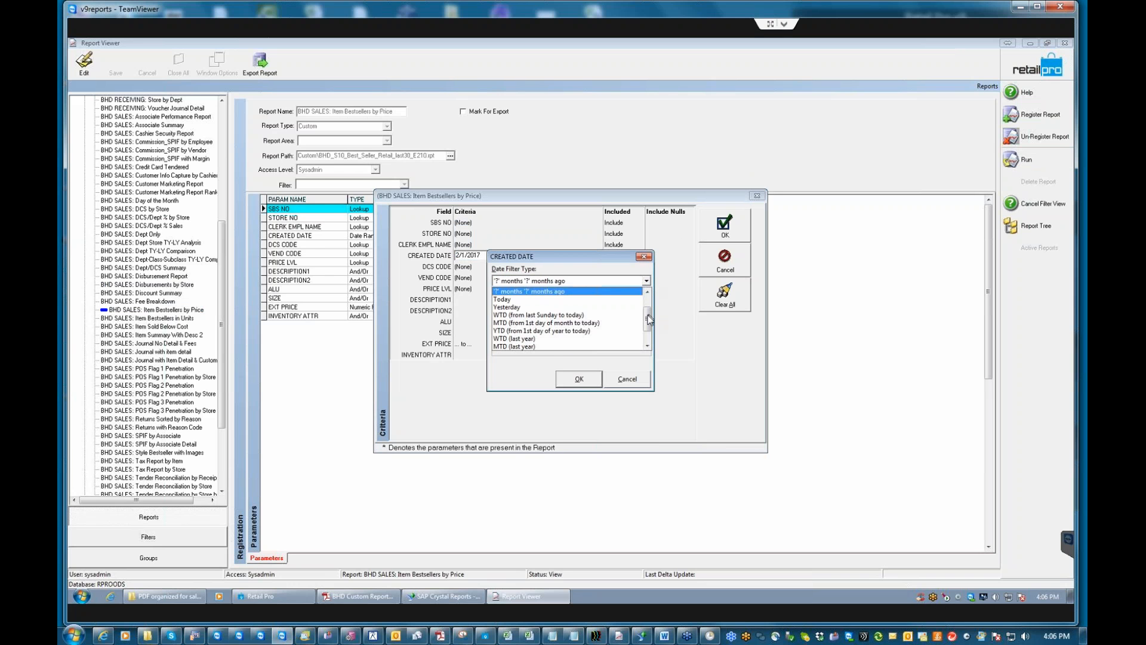
{"action": "left_click", "coordinate": [576, 330]}
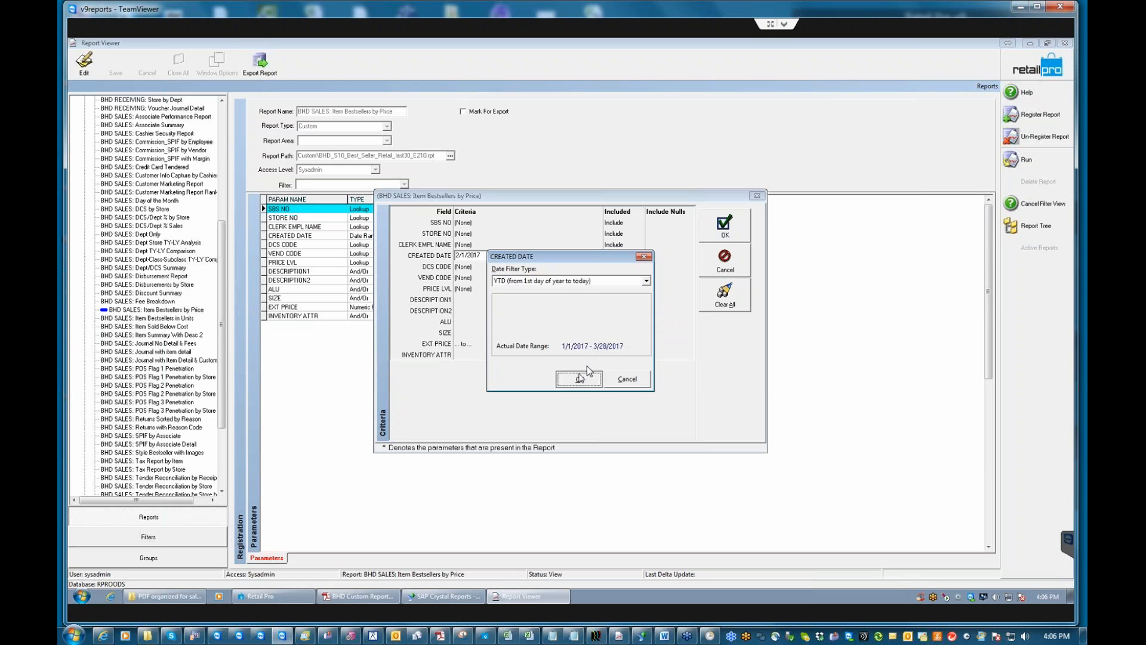
{"action": "left_click", "coordinate": [579, 379]}
Generate the Item Bestsellers by Price report, dismiss the update prompt, then close the preview.
{"action": "left_click", "coordinate": [724, 233]}
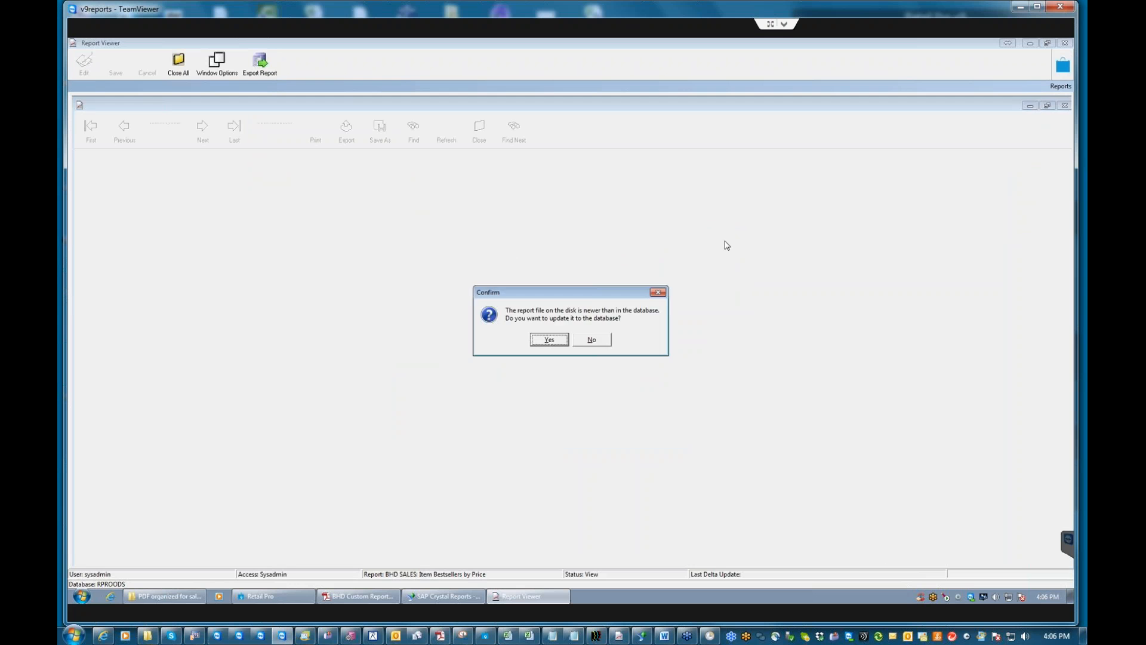
{"action": "key", "text": "Return"}
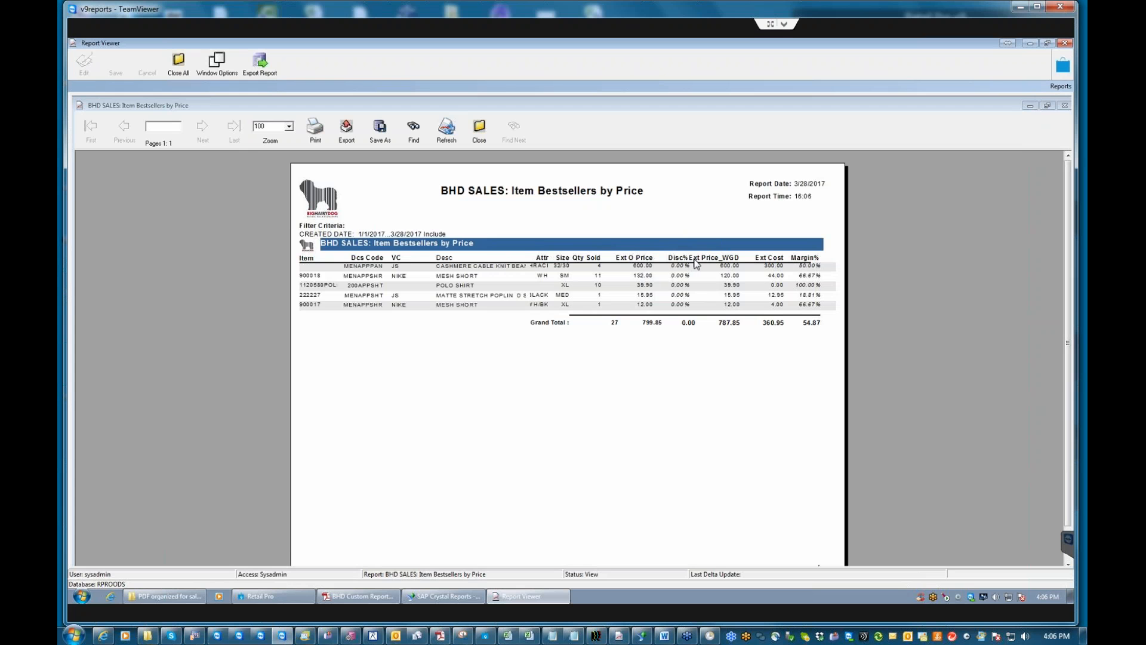
{"action": "left_click", "coordinate": [728, 269]}
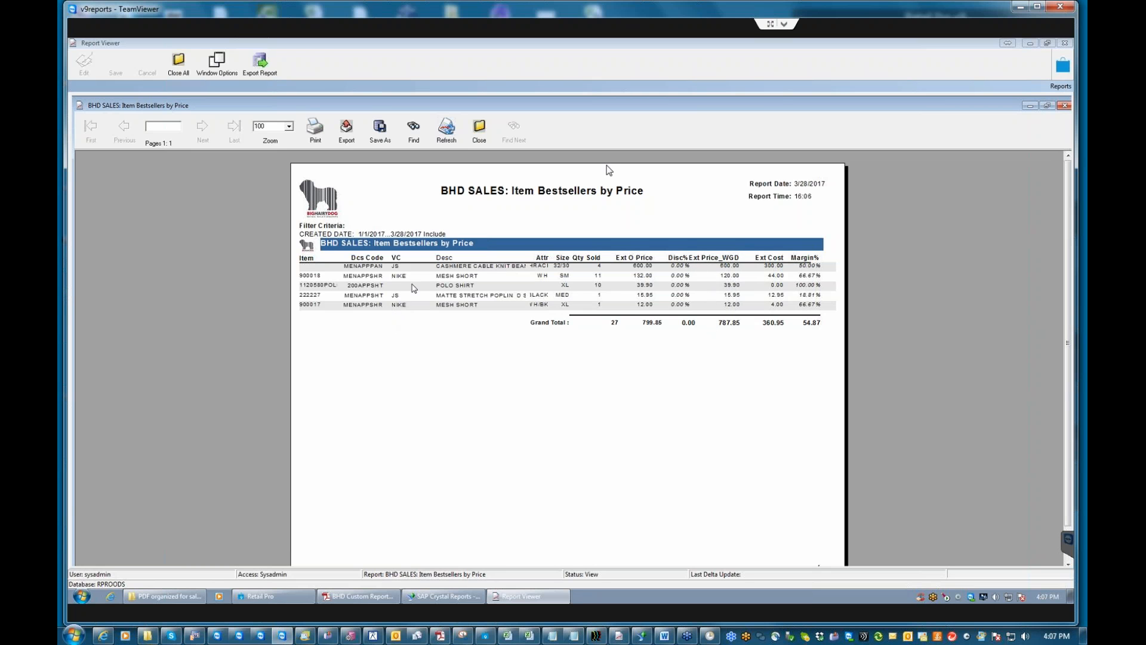
{"action": "left_click", "coordinate": [480, 135]}
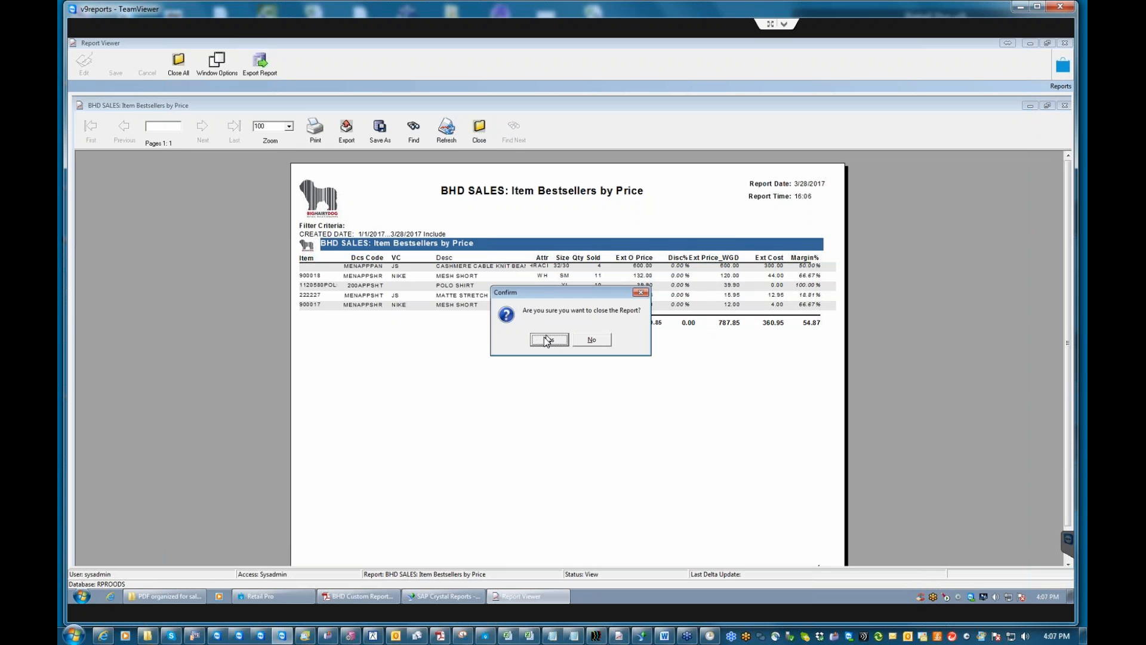
{"action": "left_click", "coordinate": [548, 341]}
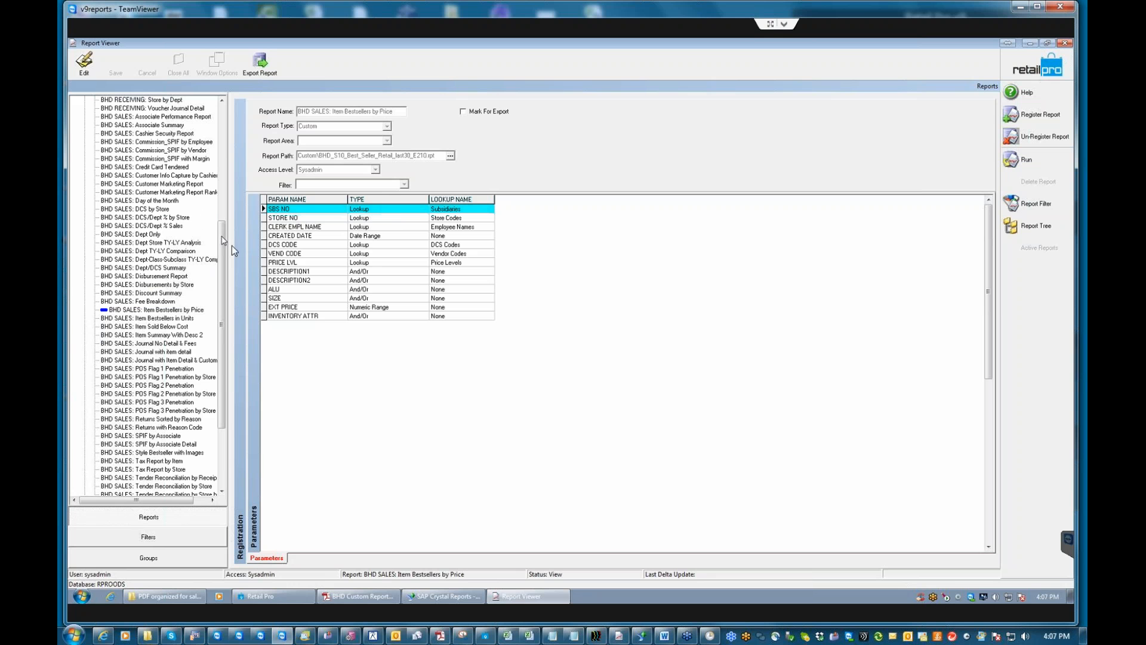
Scroll through the report tree to review the custom reports list.
{"action": "left_click_drag", "start_coordinate": [225, 253], "coordinate": [222, 197]}
{"action": "scroll", "coordinate": [222, 183], "scroll_direction": "up", "scroll_amount": 1}
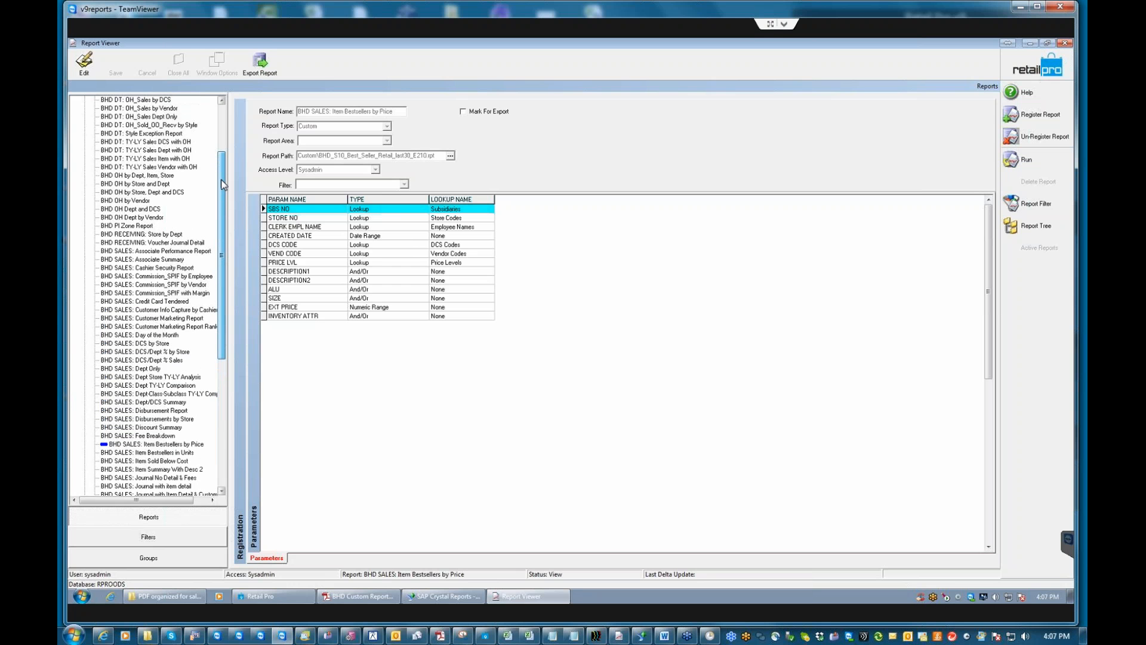
{"action": "left_click_drag", "start_coordinate": [222, 183], "coordinate": [227, 298]}
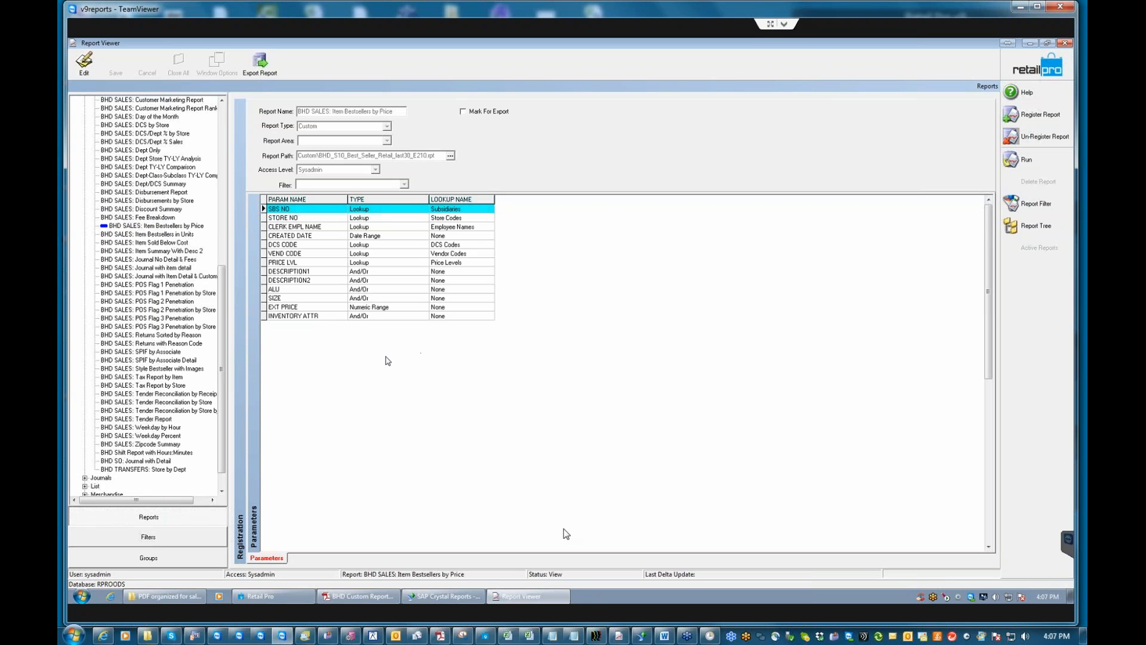
Open Security Report.pdf from the PDF organized for sales folder in Adobe Reader.
{"action": "mouse_move", "coordinate": [164, 593]}
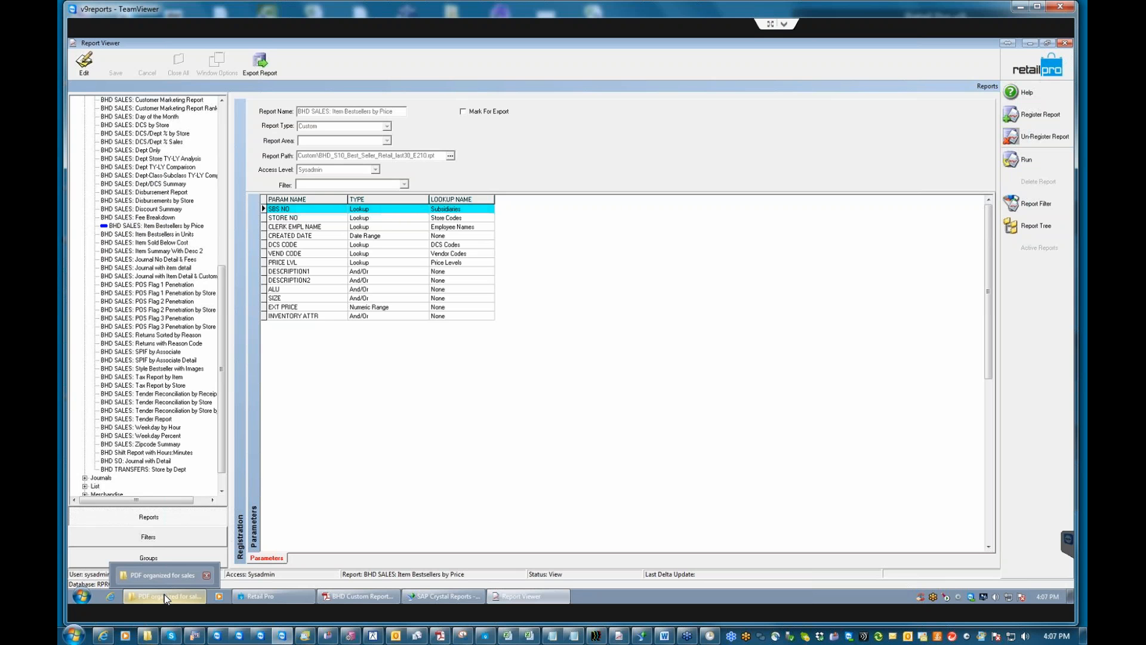
{"action": "left_click", "coordinate": [166, 599]}
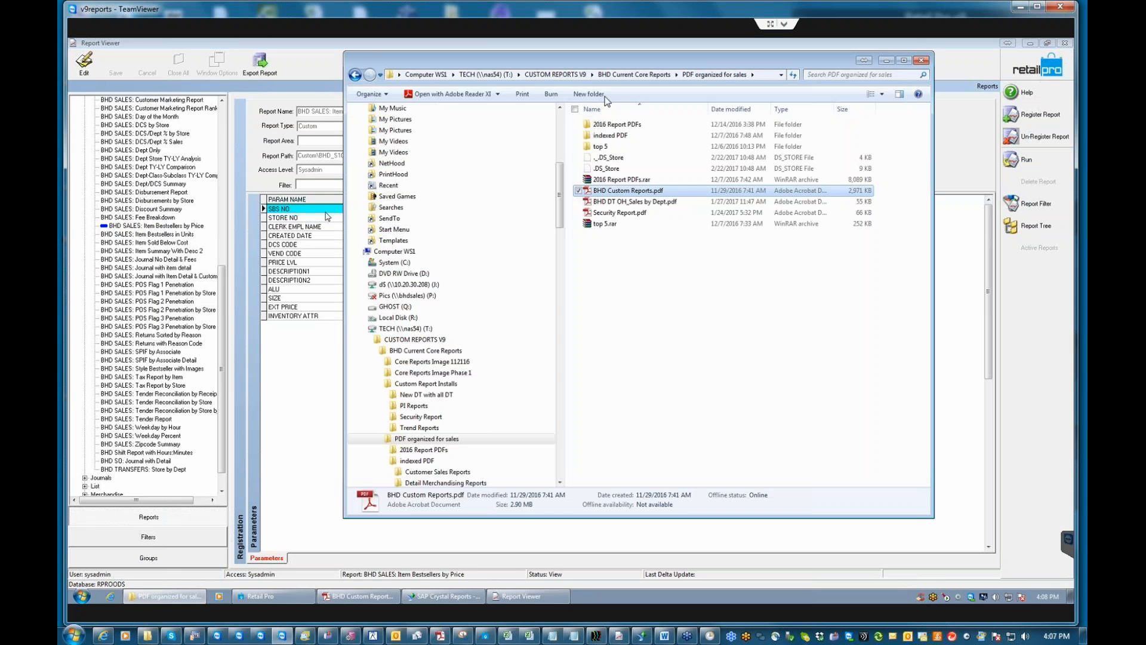
{"action": "double_click", "coordinate": [617, 214]}
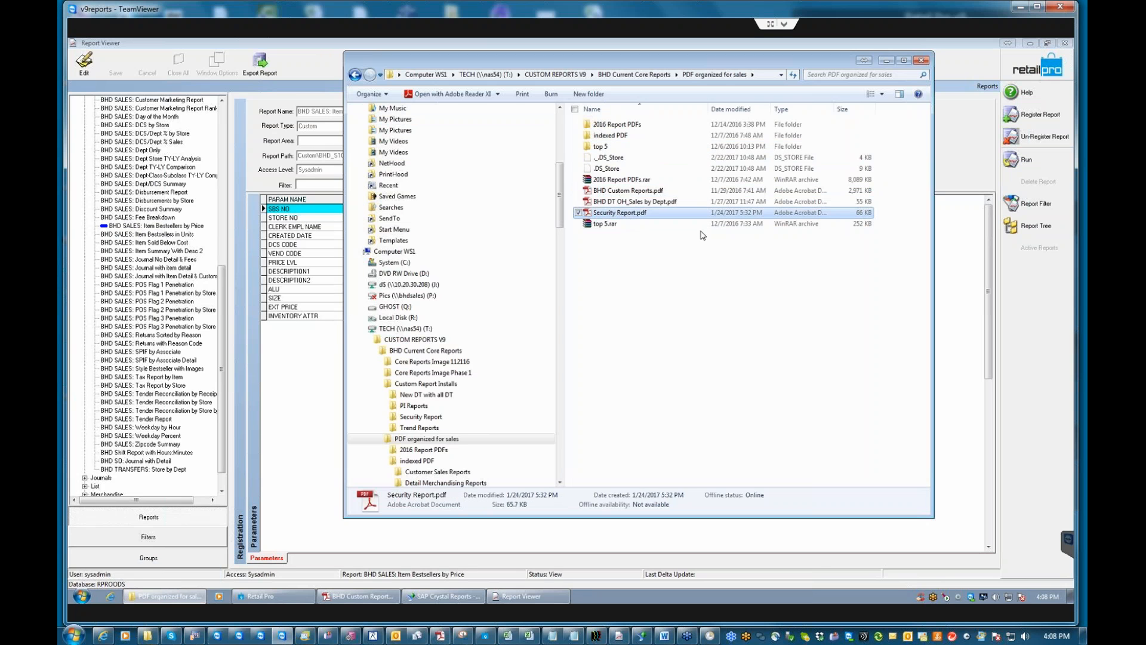
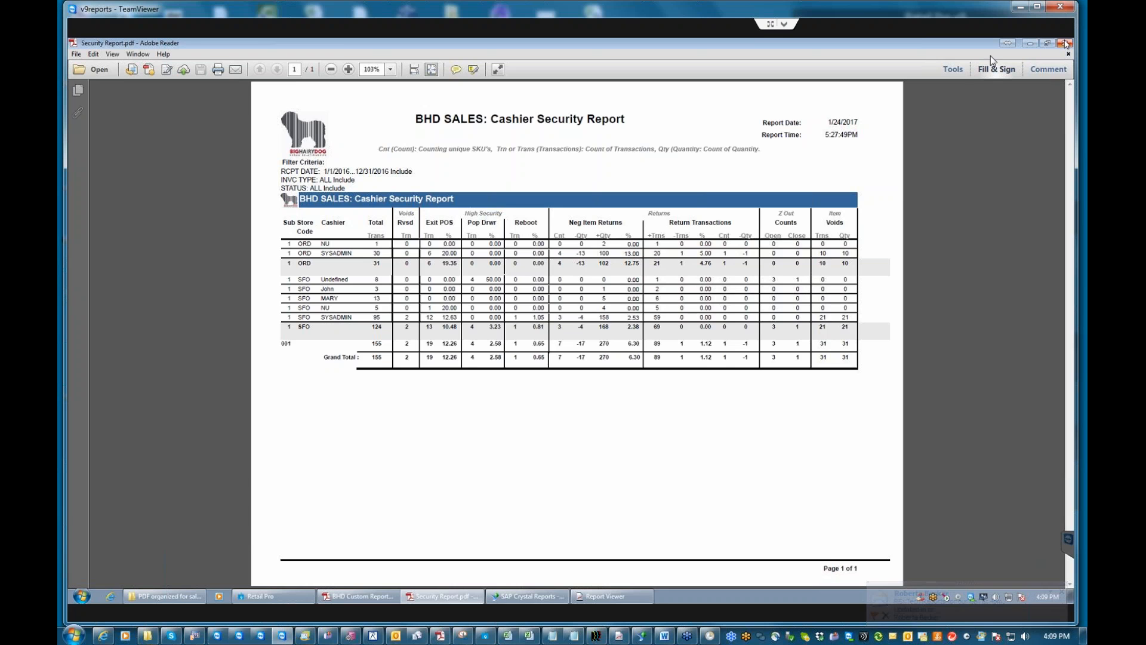
Close Security Report.pdf in Adobe Reader and bring Report Viewer back to the front.
{"action": "left_click", "coordinate": [1065, 43]}
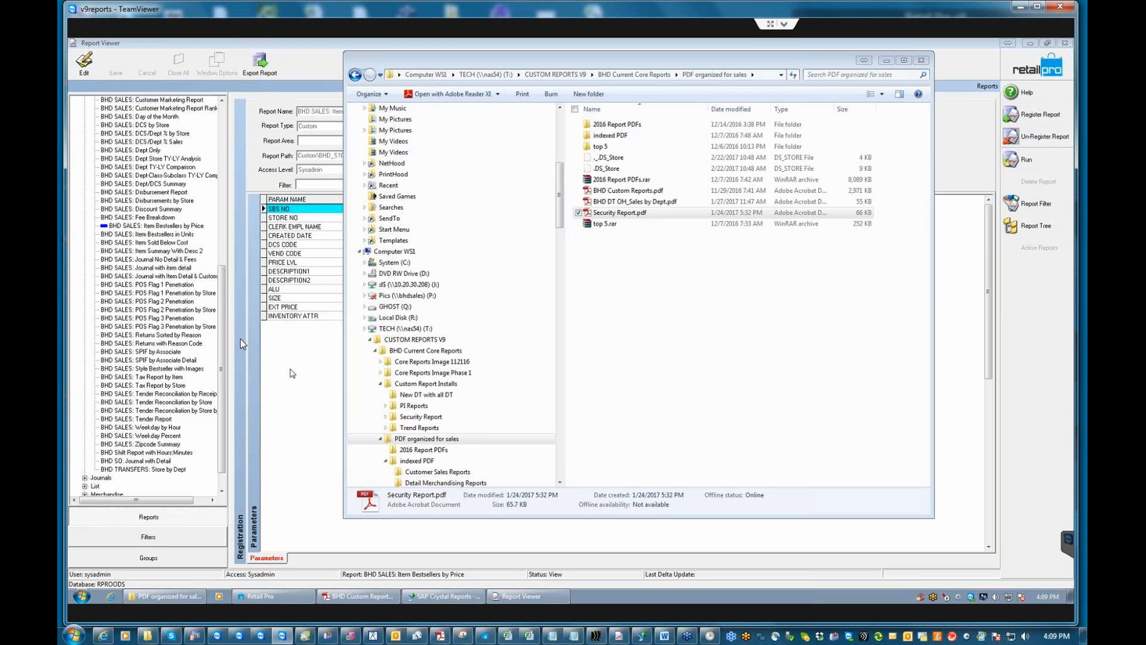
{"action": "left_click", "coordinate": [223, 323]}
{"action": "scroll", "coordinate": [222, 322], "scroll_direction": "up", "scroll_amount": 12}
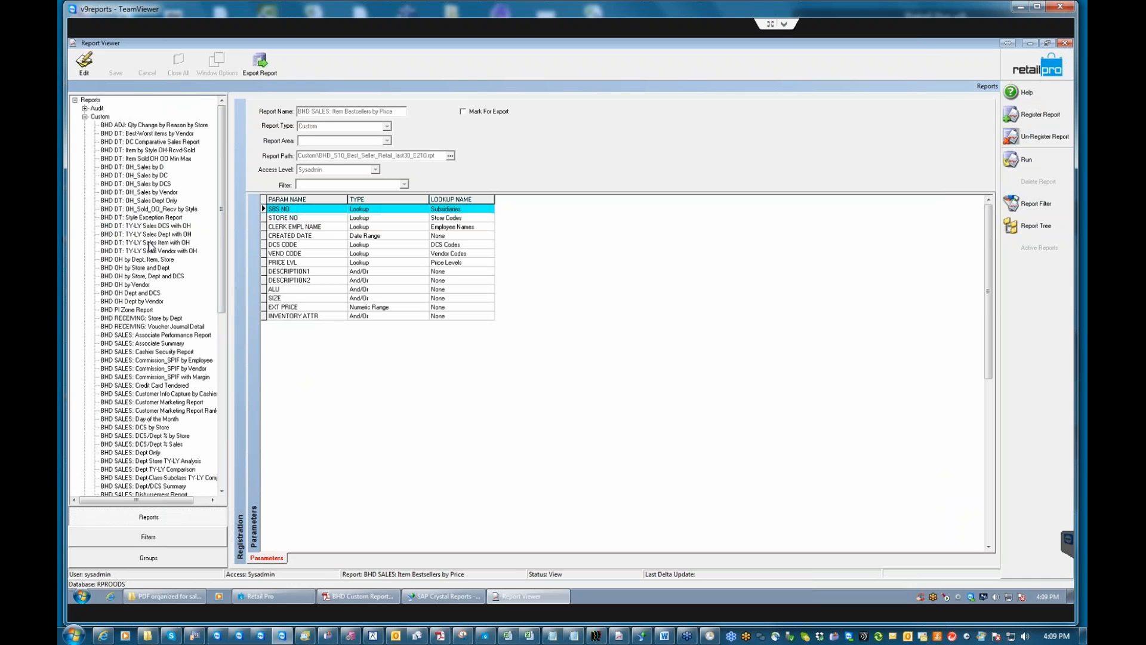
Select the BHD SALES: Weekday Percent report in the Custom reports tree.
{"action": "left_click", "coordinate": [124, 242]}
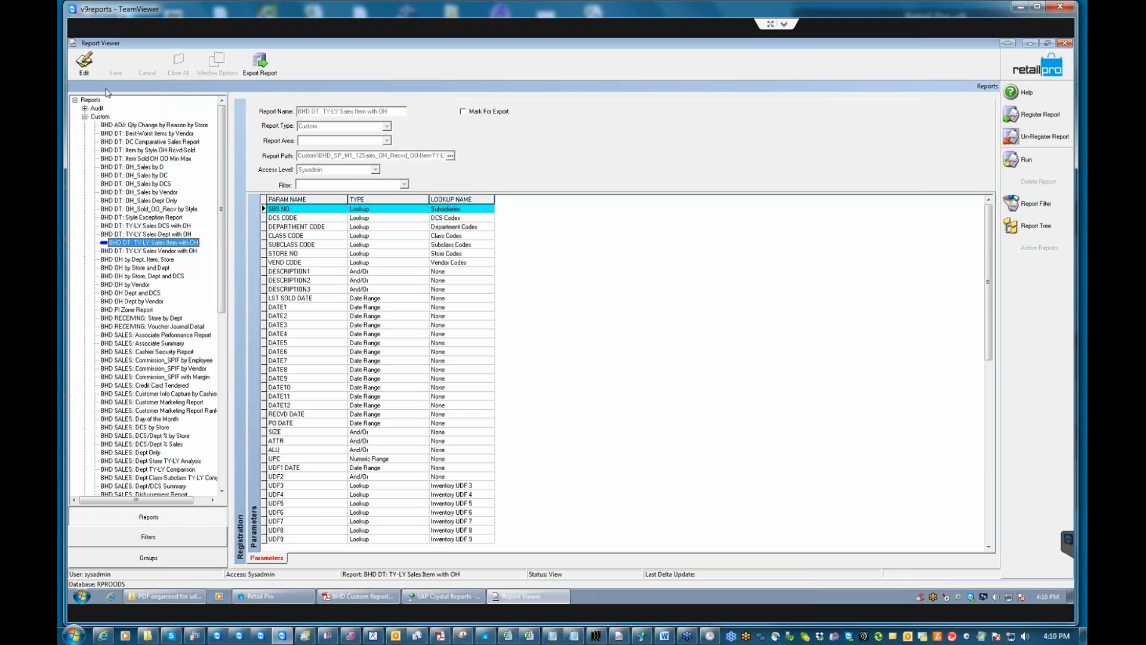
{"action": "left_click_drag", "start_coordinate": [218, 167], "coordinate": [226, 343]}
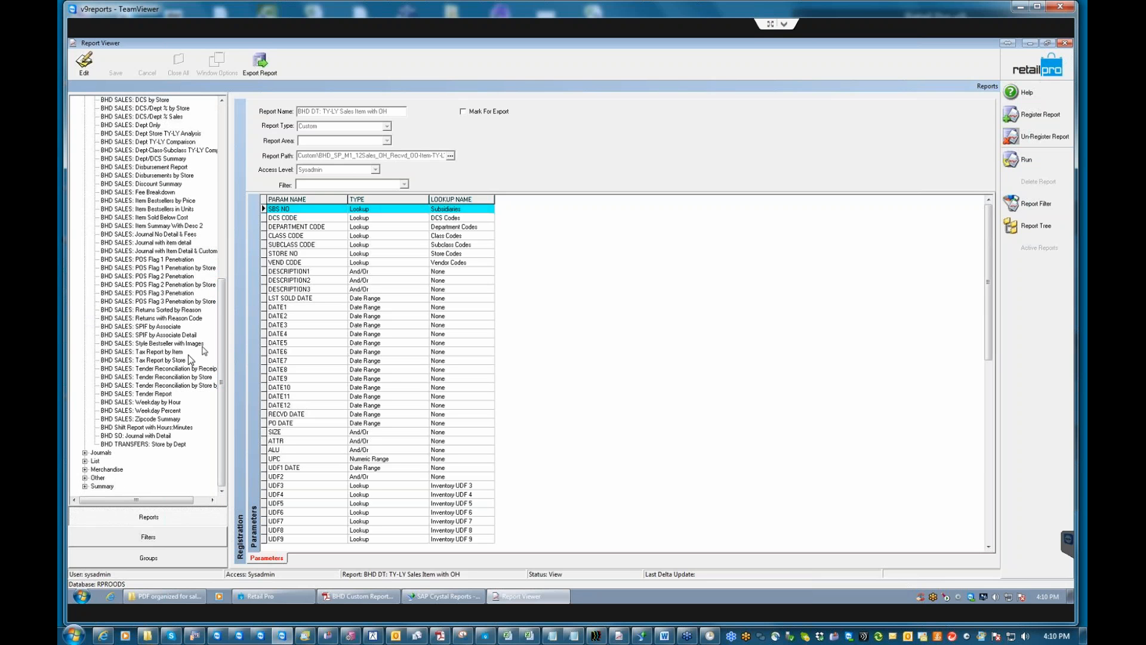
{"action": "left_click", "coordinate": [146, 411]}
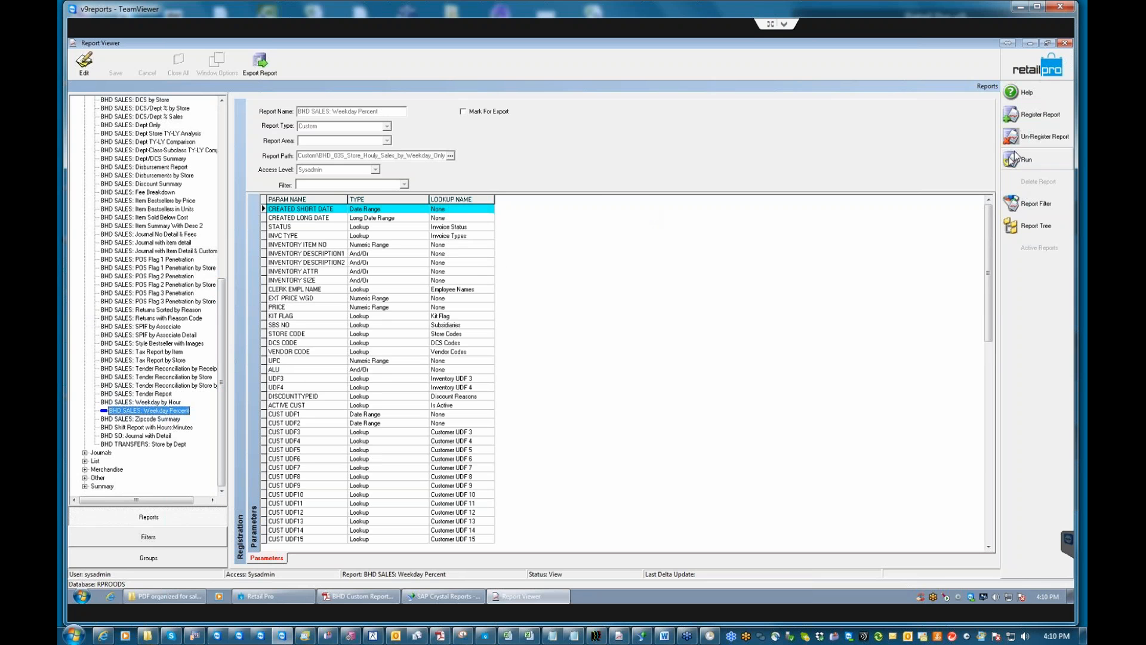
Run Weekday Percent with default criteria and the updated report file, preview it, then close it.
{"action": "left_click", "coordinate": [725, 225]}
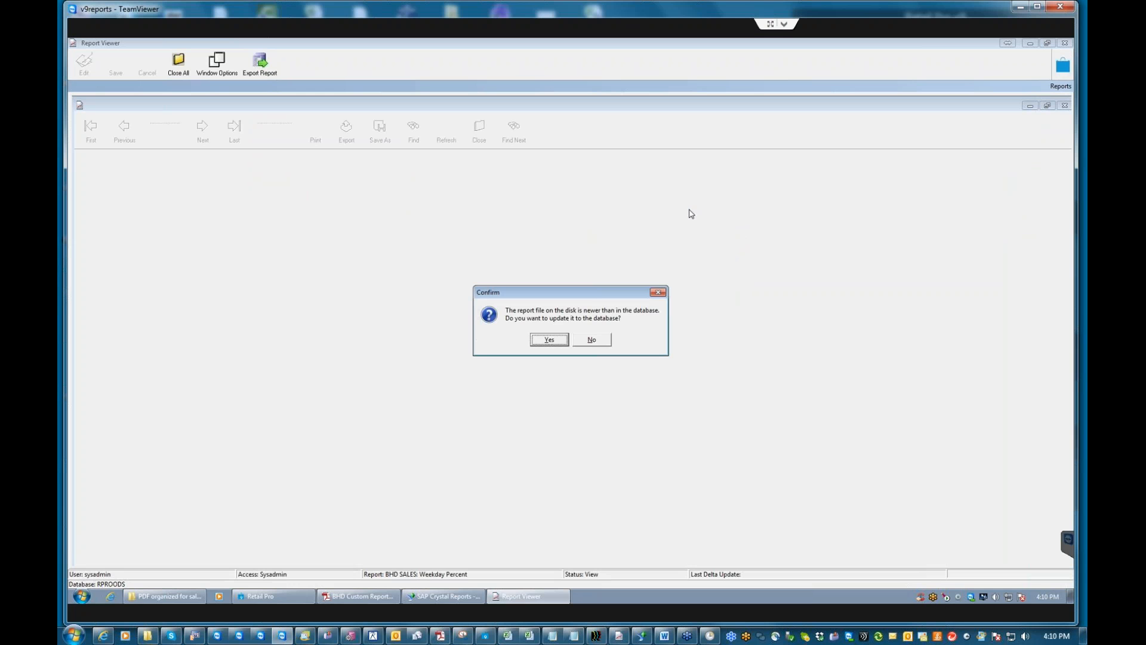
{"action": "left_click", "coordinate": [543, 340]}
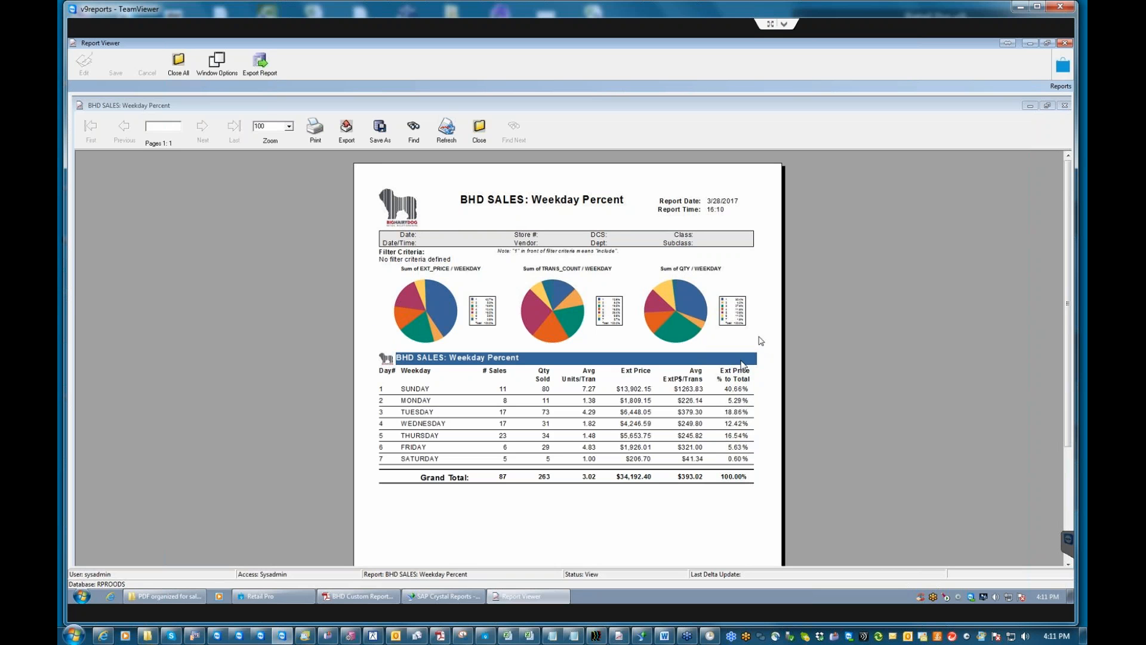
{"action": "left_click", "coordinate": [453, 389]}
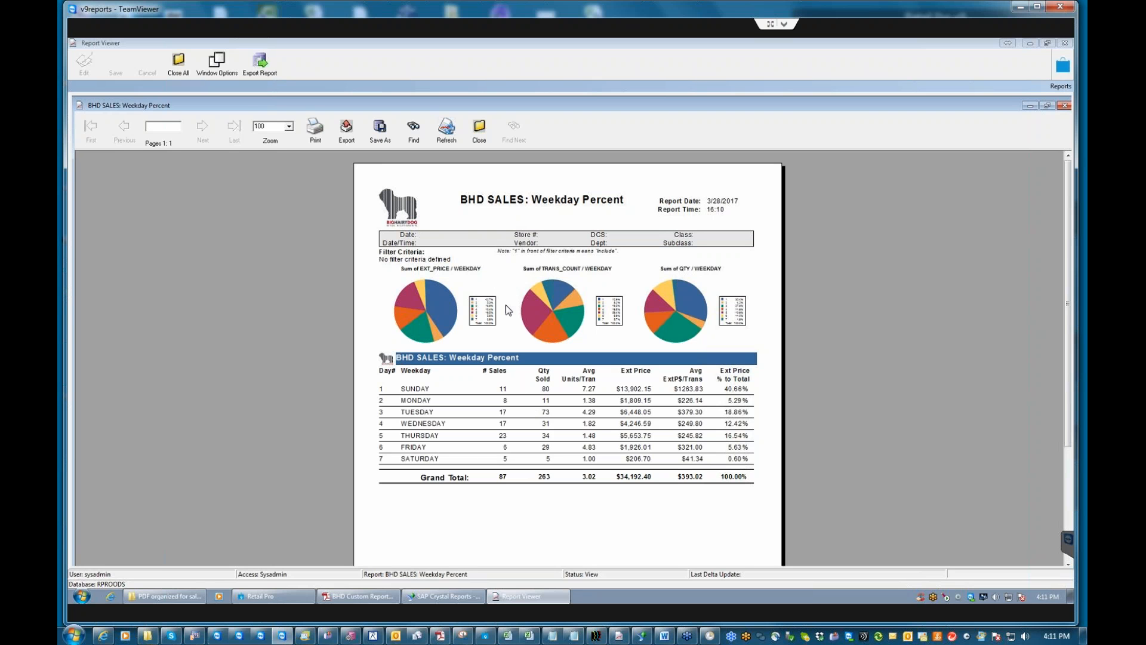
{"action": "left_click", "coordinate": [481, 139]}
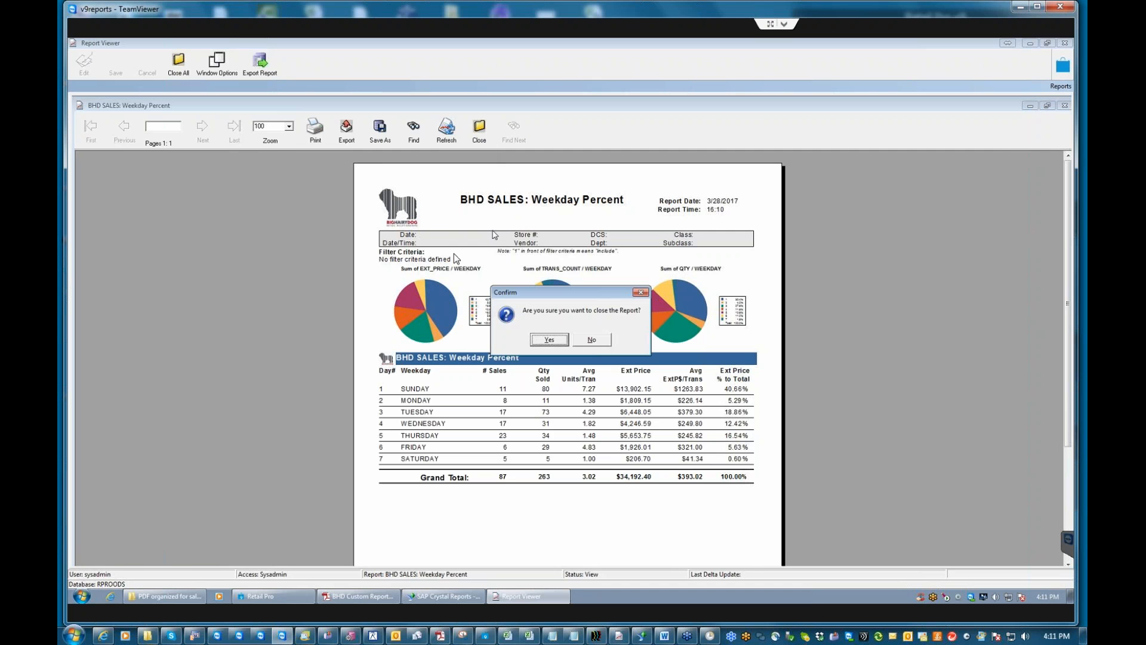
{"action": "left_click", "coordinate": [558, 336]}
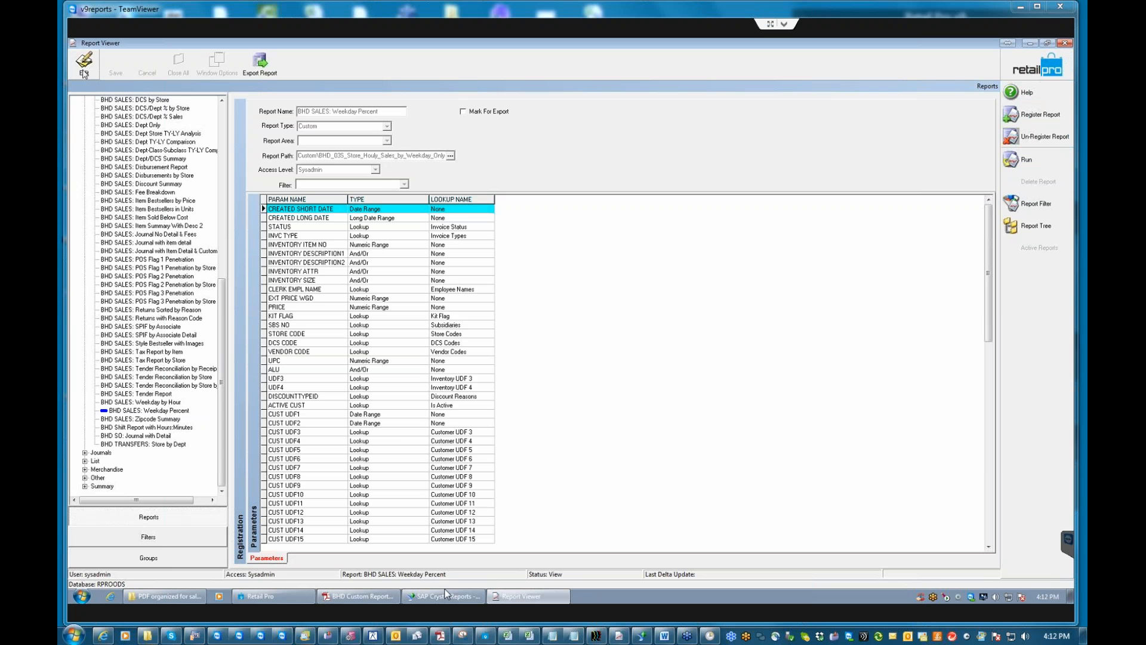
Collapse the Custom reports, expand Summary, and select SALES: Associate Summary.
{"action": "left_click_drag", "start_coordinate": [225, 349], "coordinate": [226, 141]}
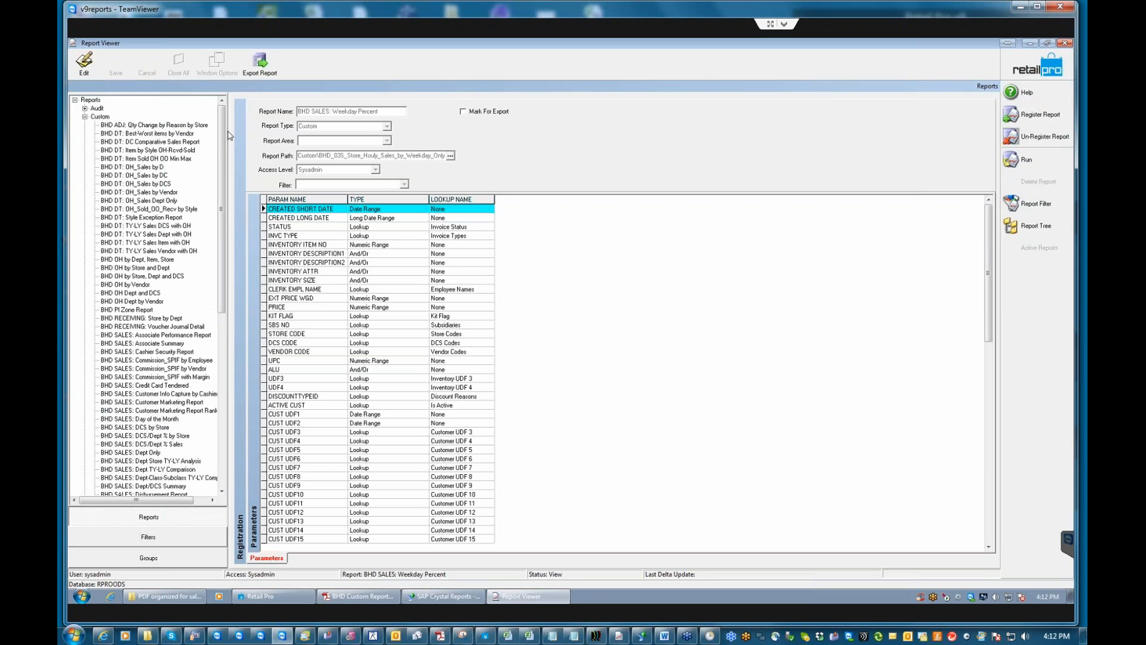
{"action": "left_click", "coordinate": [85, 116]}
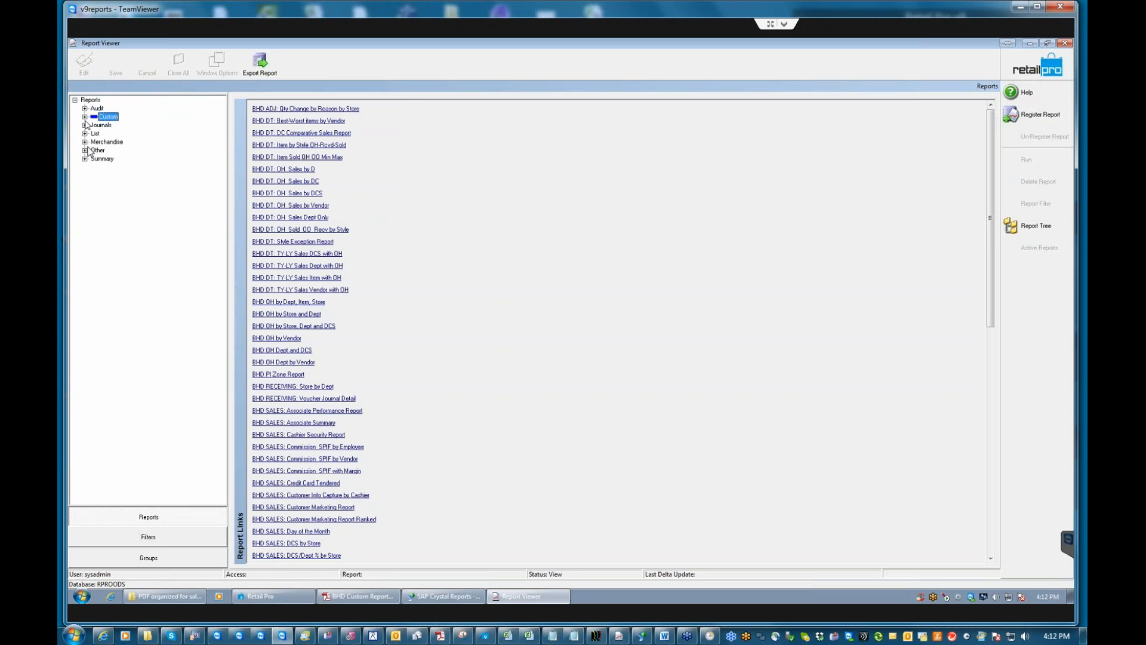
{"action": "left_click", "coordinate": [85, 159]}
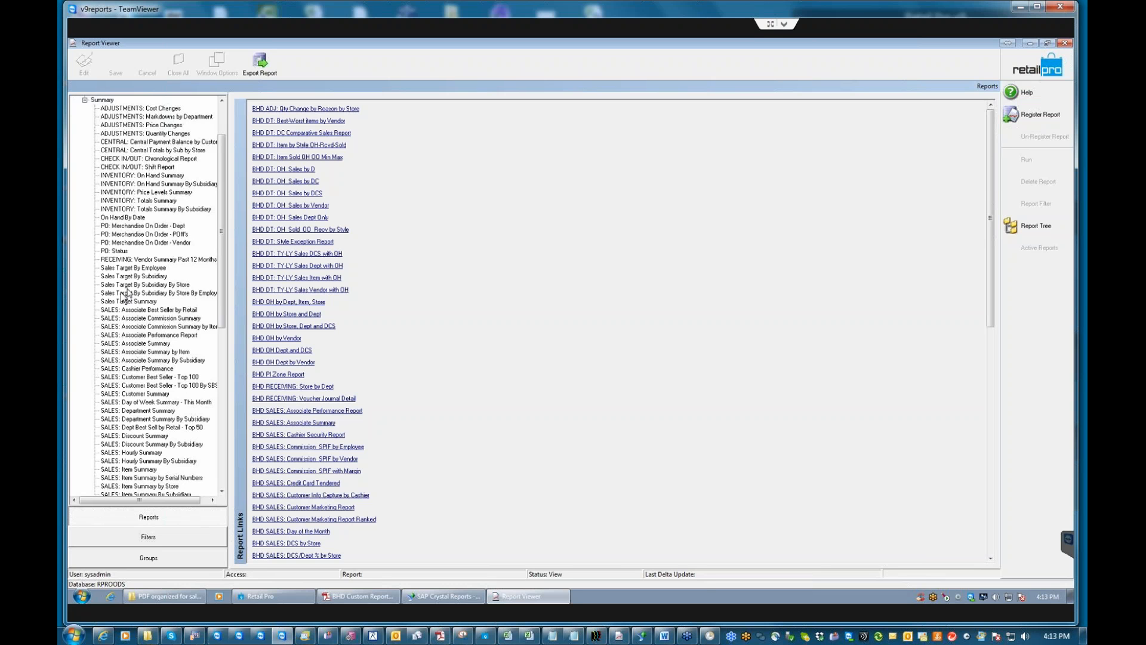
{"action": "left_click", "coordinate": [134, 344]}
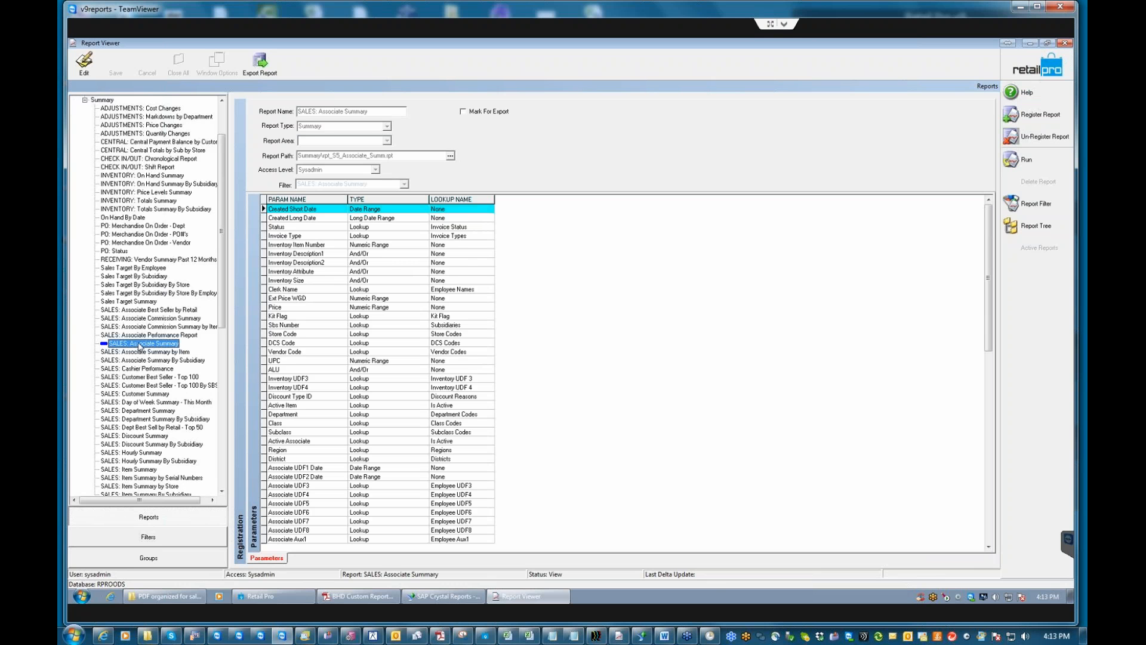
{"action": "left_click", "coordinate": [1025, 160]}
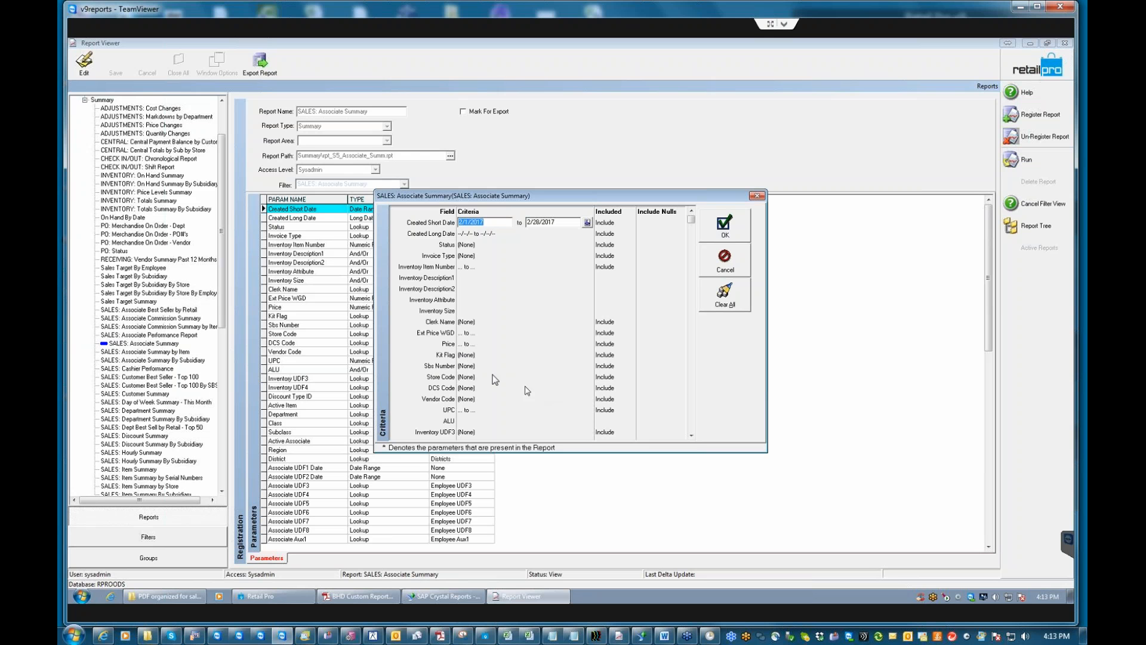
{"action": "left_click", "coordinate": [725, 258]}
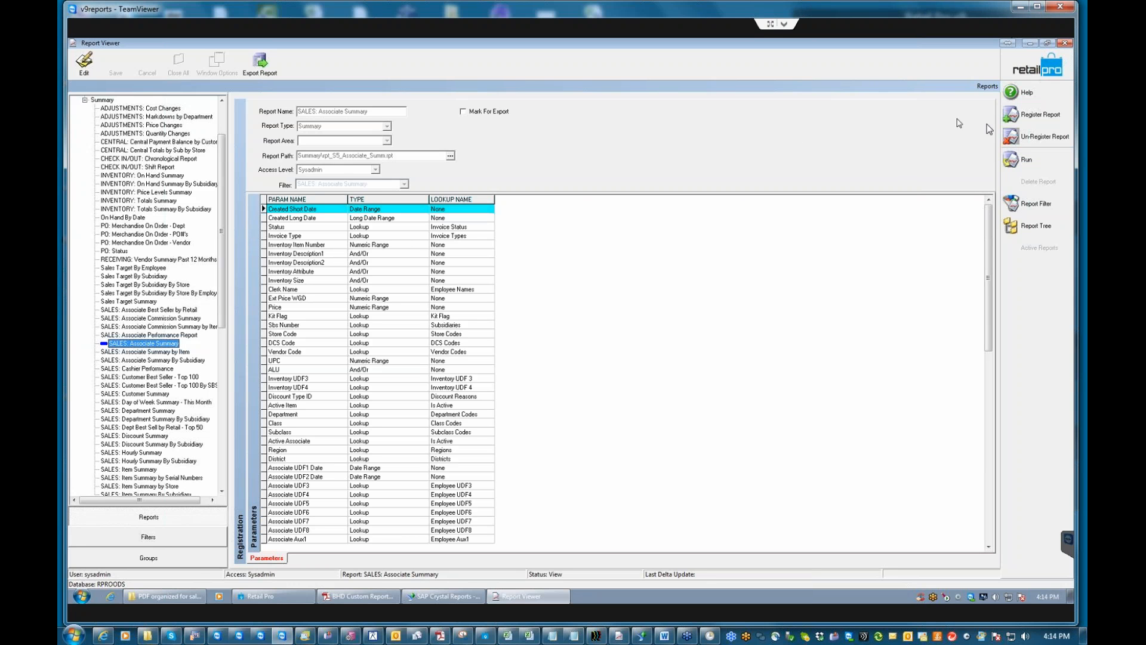
Create a new blank report registration named 'SALES: Associate Summary 1'.
{"action": "left_click", "coordinate": [1036, 119]}
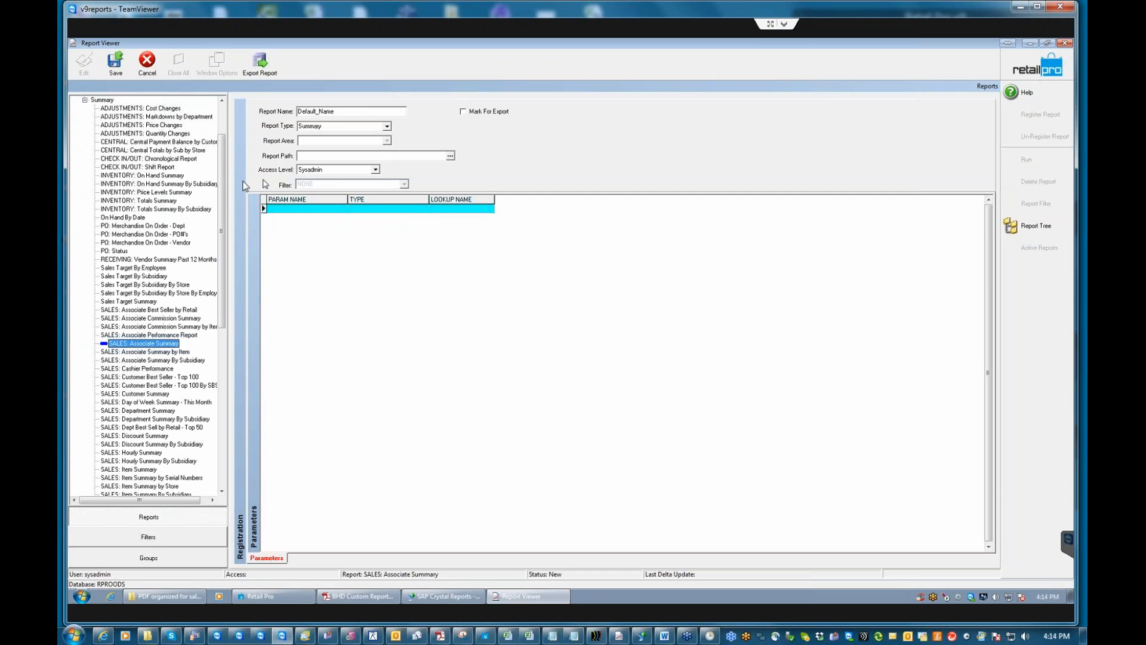
{"action": "double_click", "coordinate": [336, 112]}
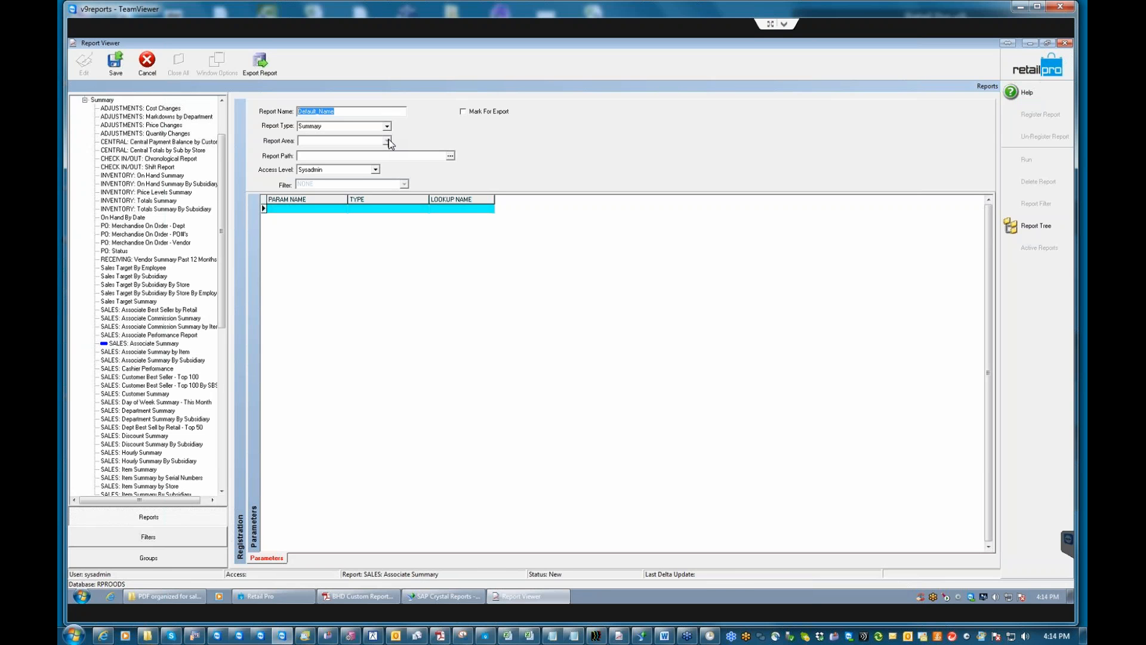
{"action": "type", "text": "Sakes"}
{"action": "type", "text": "ES"}
{"action": "type", "text": "LES: "}
{"action": "type", "text": "a"}
{"action": "type", "text": "SSOCIATE"}
{"action": "key", "text": "BackSpace"}
{"action": "key", "text": "BackSpace"}
{"action": "key", "text": "BackSpace"}
{"action": "key", "text": "BackSpace"}
{"action": "key", "text": "BackSpace"}
{"action": "key", "text": "BackSpace"}
{"action": "key", "text": "BackSpace"}
{"action": "type", "text": "ssociate Summar"}
Attach rpt_S5_Associate_Summ.rpt from the Summary folder as the report file, loading its parameters.
{"action": "left_click", "coordinate": [451, 156]}
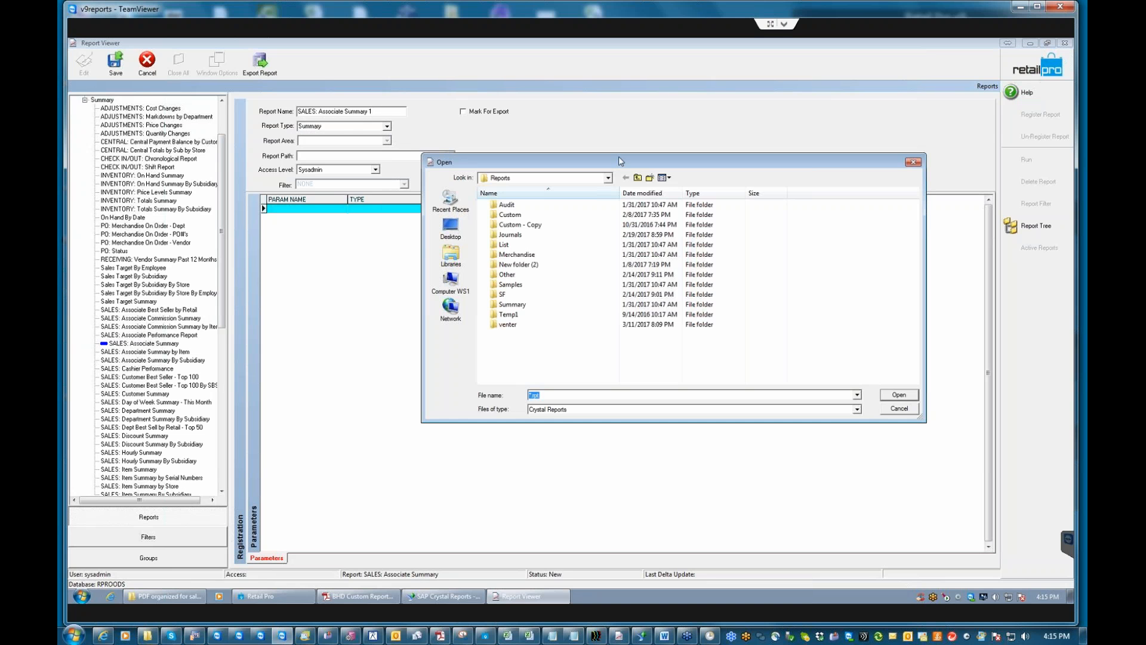
{"action": "left_click", "coordinate": [513, 304]}
{"action": "double_click", "coordinate": [512, 304]}
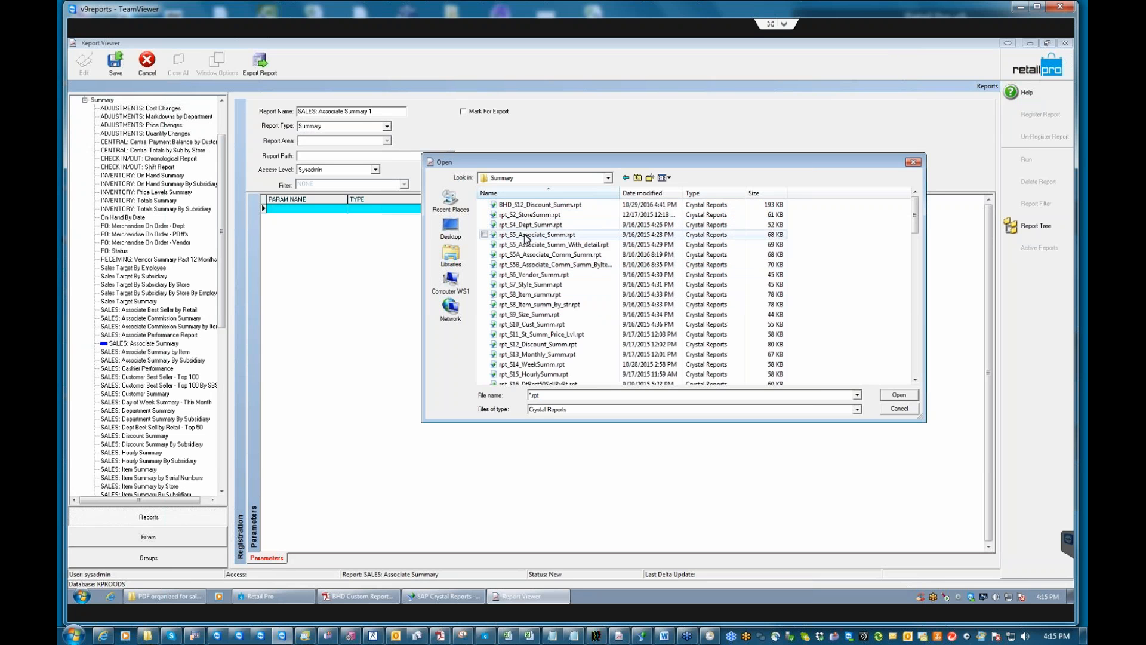
{"action": "left_click", "coordinate": [526, 235]}
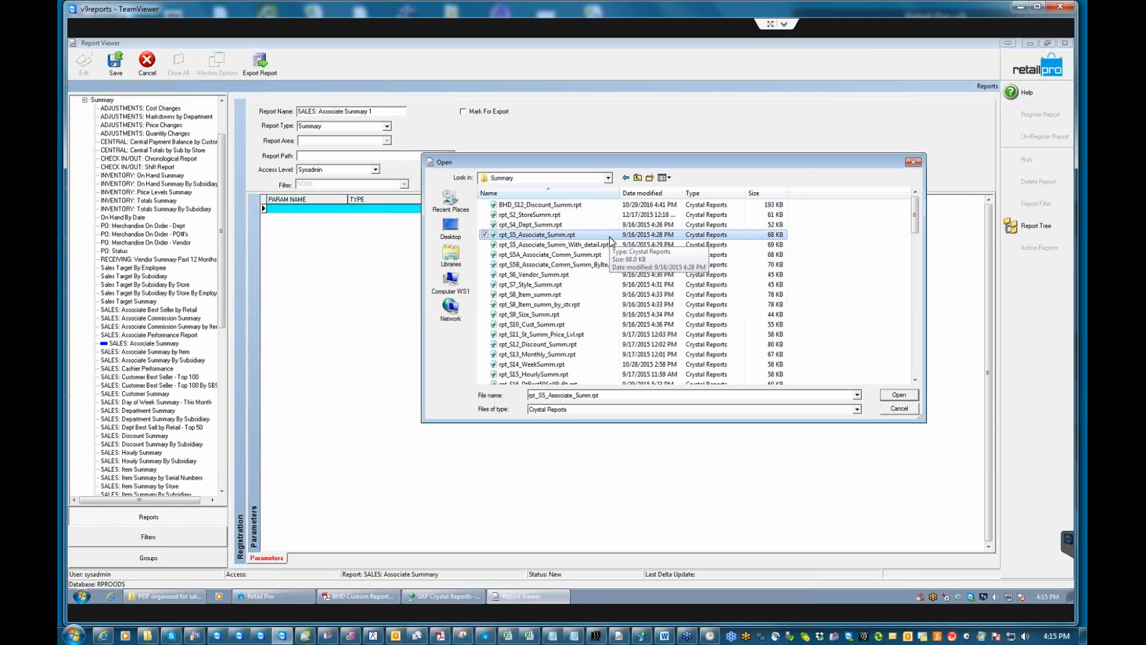
{"action": "left_click", "coordinate": [899, 394]}
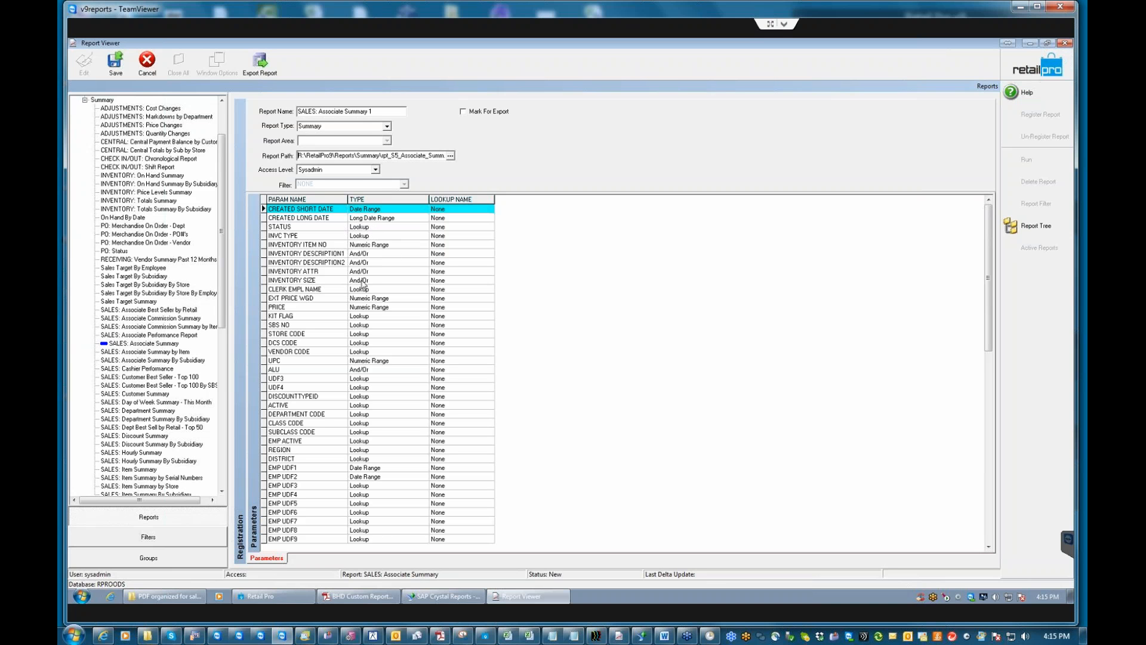
{"action": "left_click", "coordinate": [375, 227]}
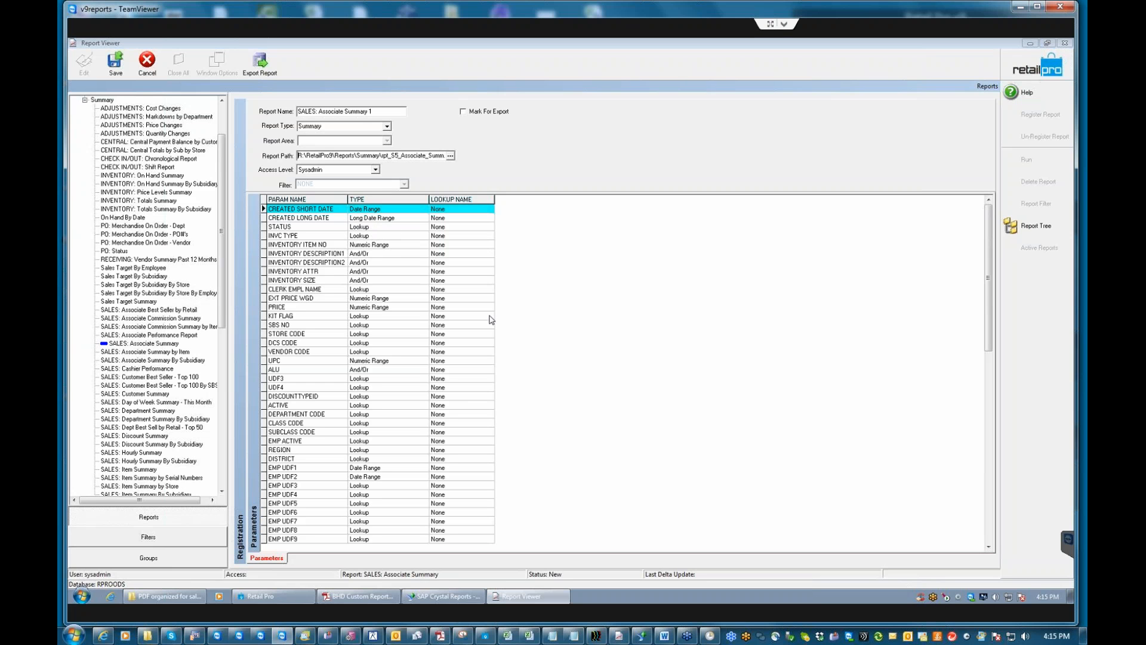
{"action": "left_click", "coordinate": [533, 597]}
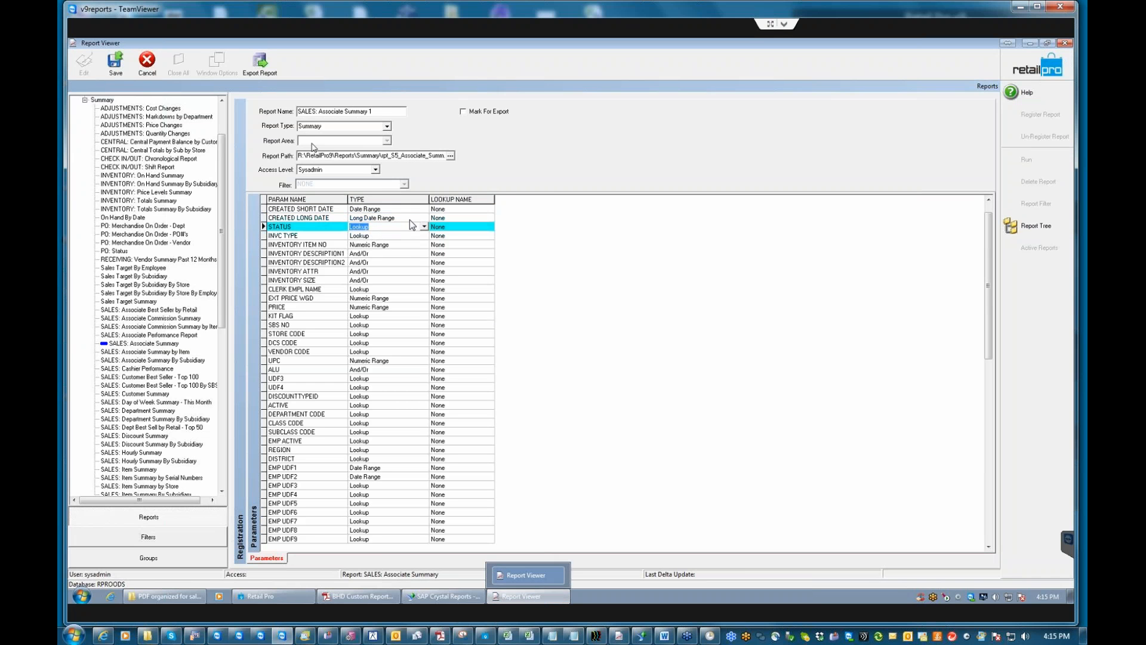
Set the STATUS lookup to Invoice Status and INVC TYPE to Invoice Types.
{"action": "left_click", "coordinate": [457, 226]}
{"action": "left_click", "coordinate": [456, 225]}
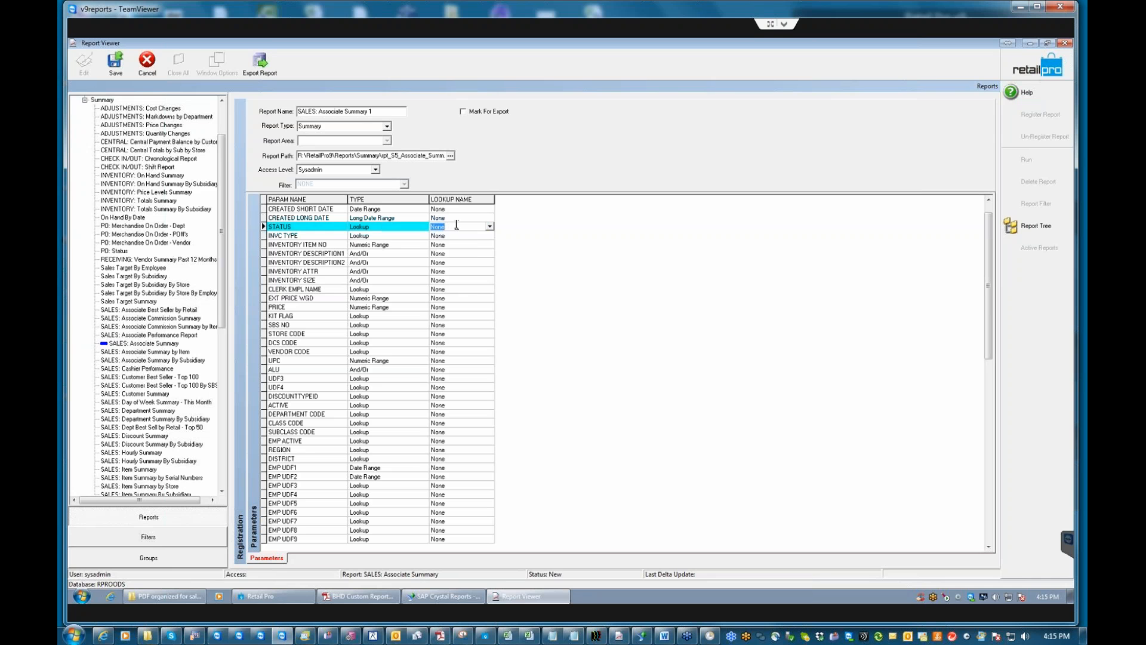
{"action": "type", "text": "invoice"}
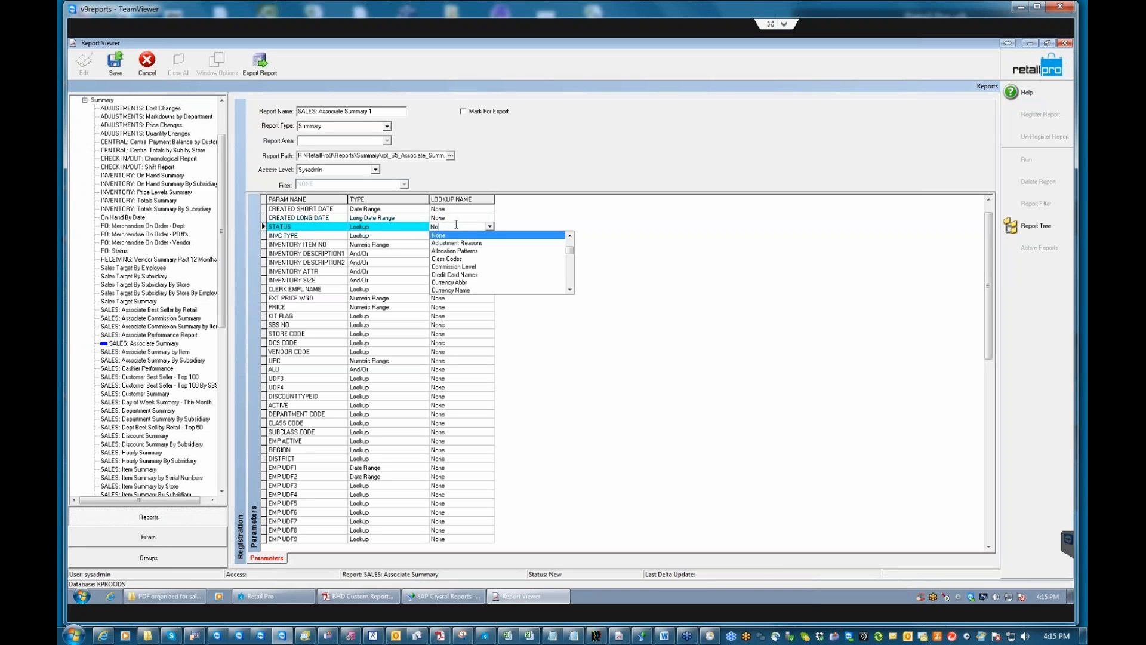
{"action": "type", "text": "invoice Status"}
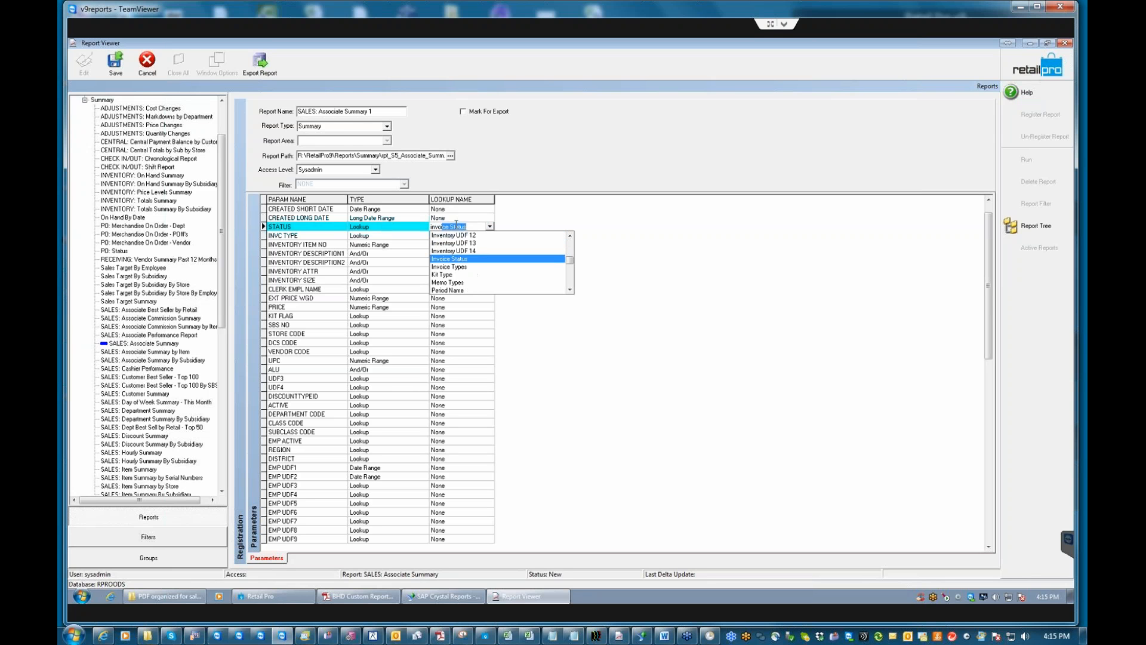
{"action": "left_click", "coordinate": [439, 258]}
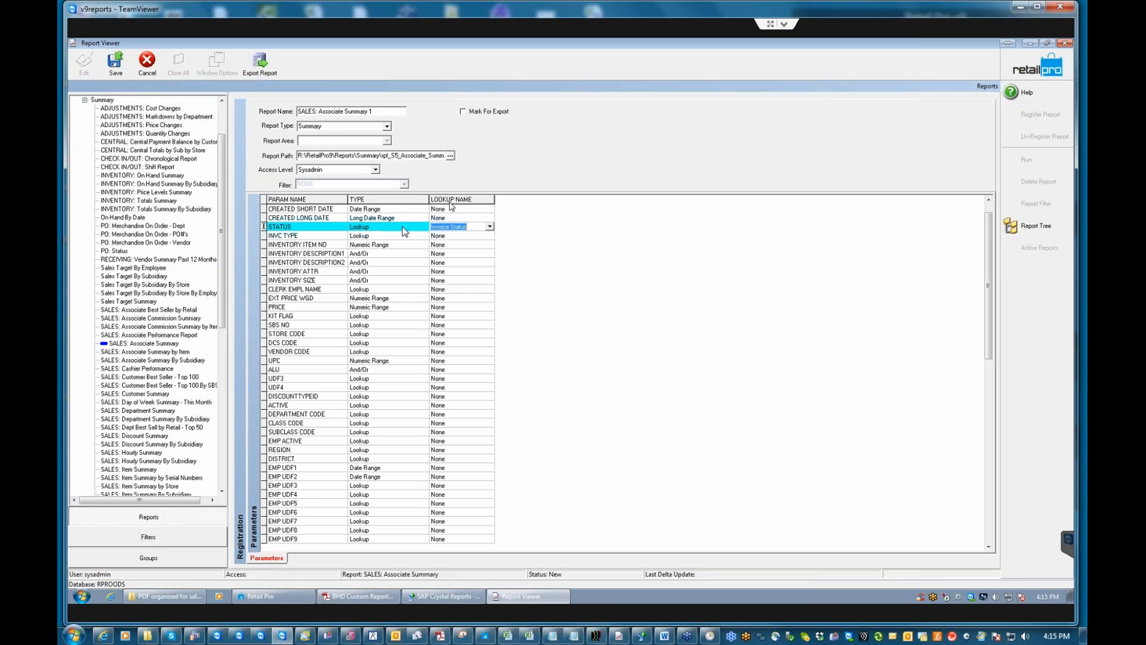
{"action": "left_click", "coordinate": [448, 236]}
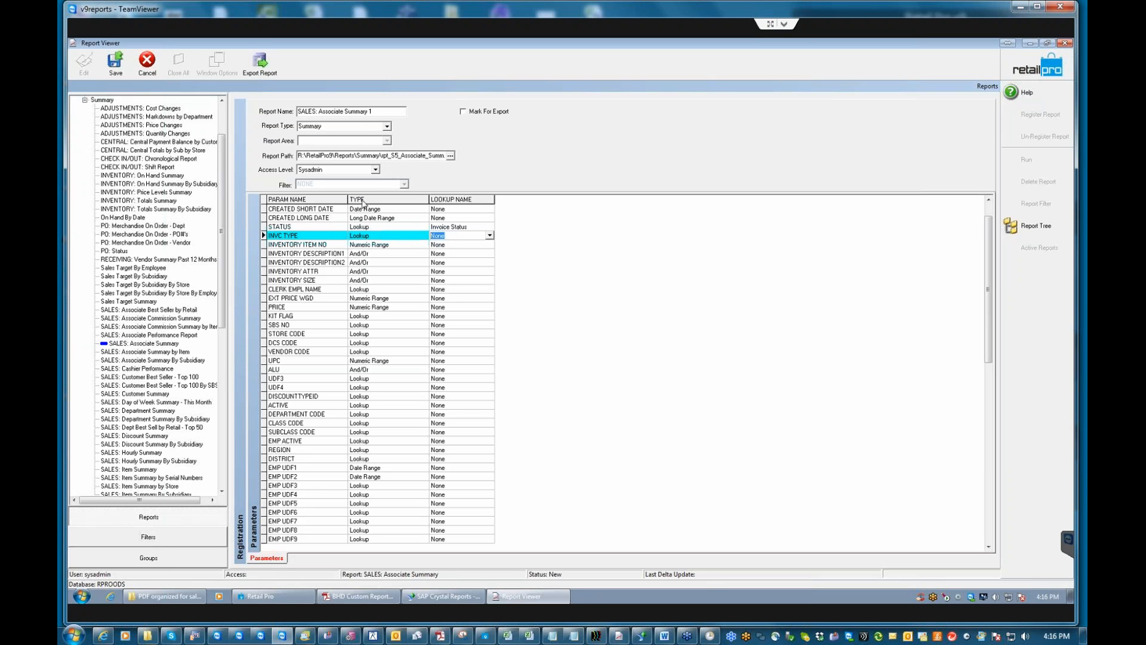
{"action": "type", "text": "x"}
{"action": "key", "text": "Down"}
{"action": "key", "text": "Return"}
{"action": "key", "text": "Down"}
Set the CLERK EMPL NAME lookup to Employee Names and KIT FLAG to Kit Type.
{"action": "left_click", "coordinate": [440, 290]}
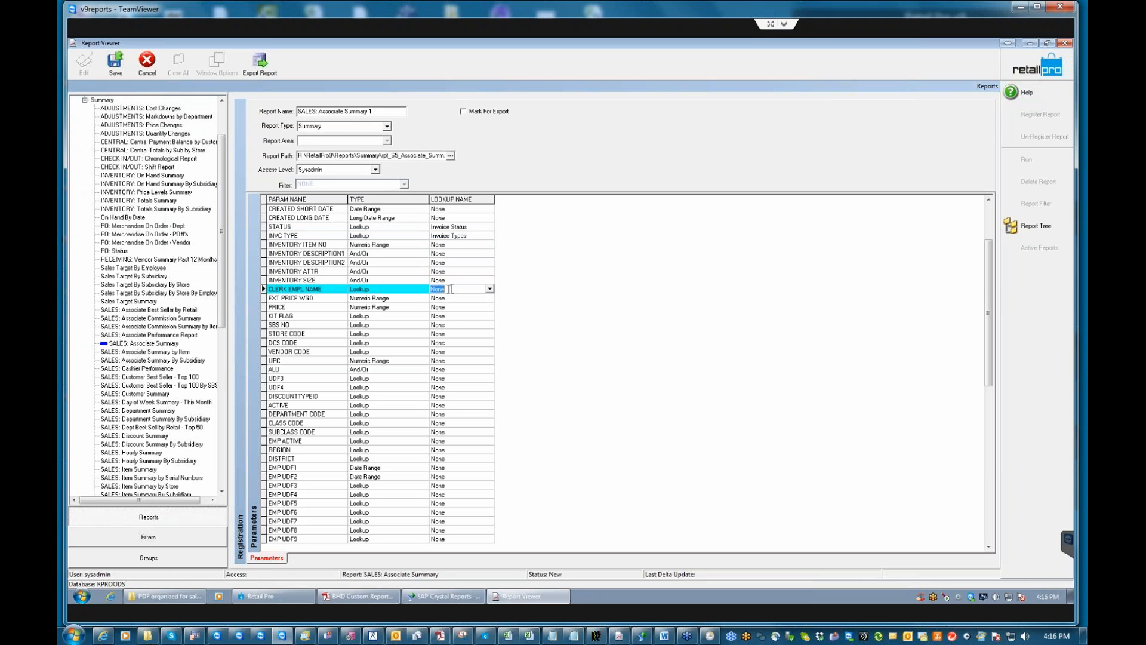
{"action": "type", "text": "emp"}
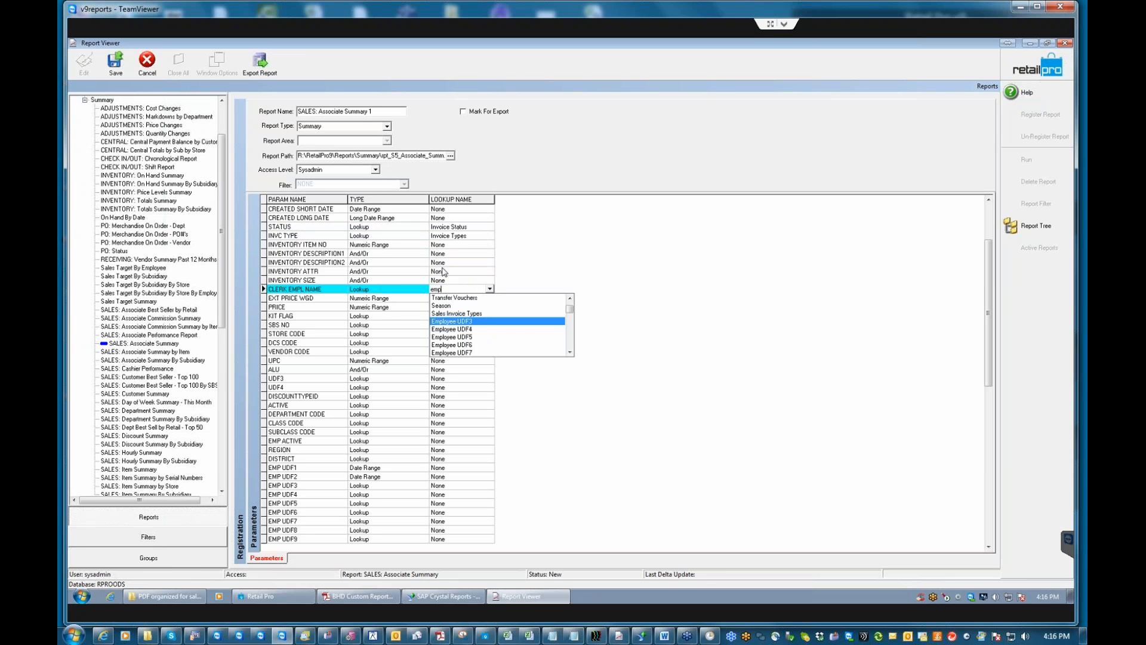
{"action": "type", "text": "loyee names"}
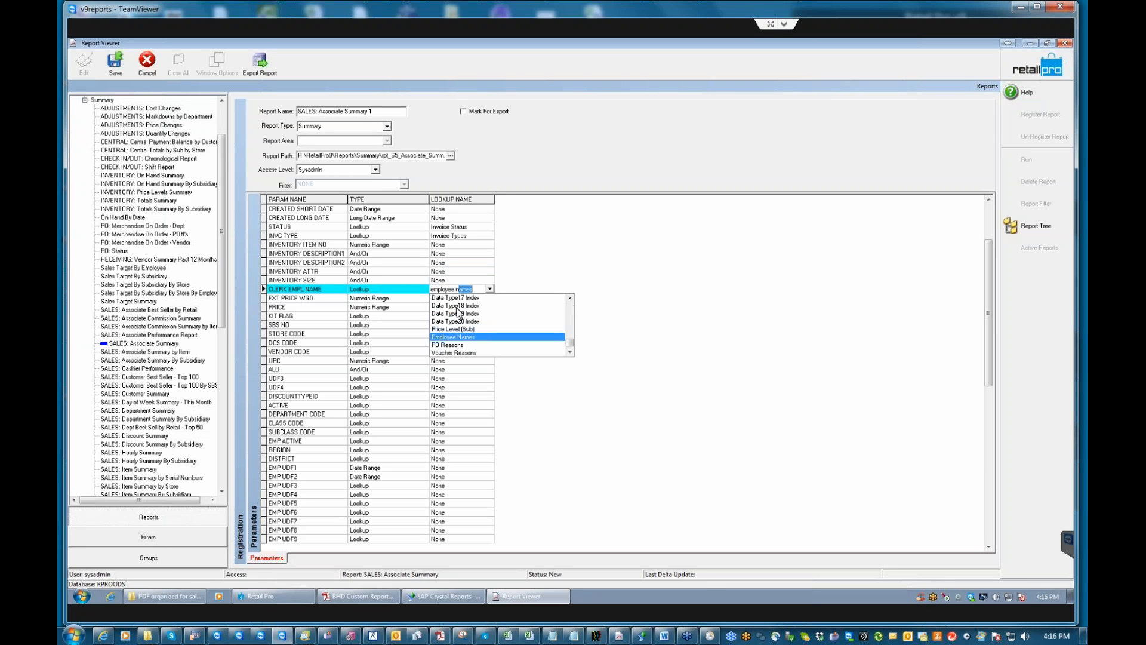
{"action": "left_click", "coordinate": [455, 338]}
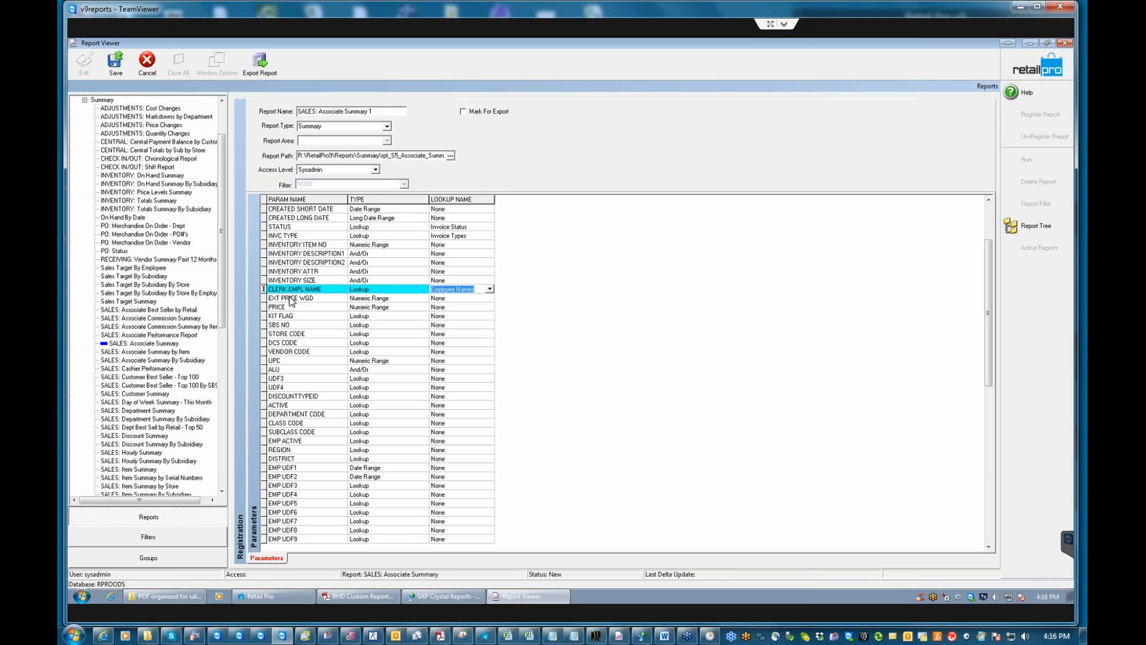
{"action": "left_click", "coordinate": [301, 313]}
{"action": "left_click", "coordinate": [311, 316]}
{"action": "left_click", "coordinate": [444, 316]}
{"action": "left_click", "coordinate": [444, 315]}
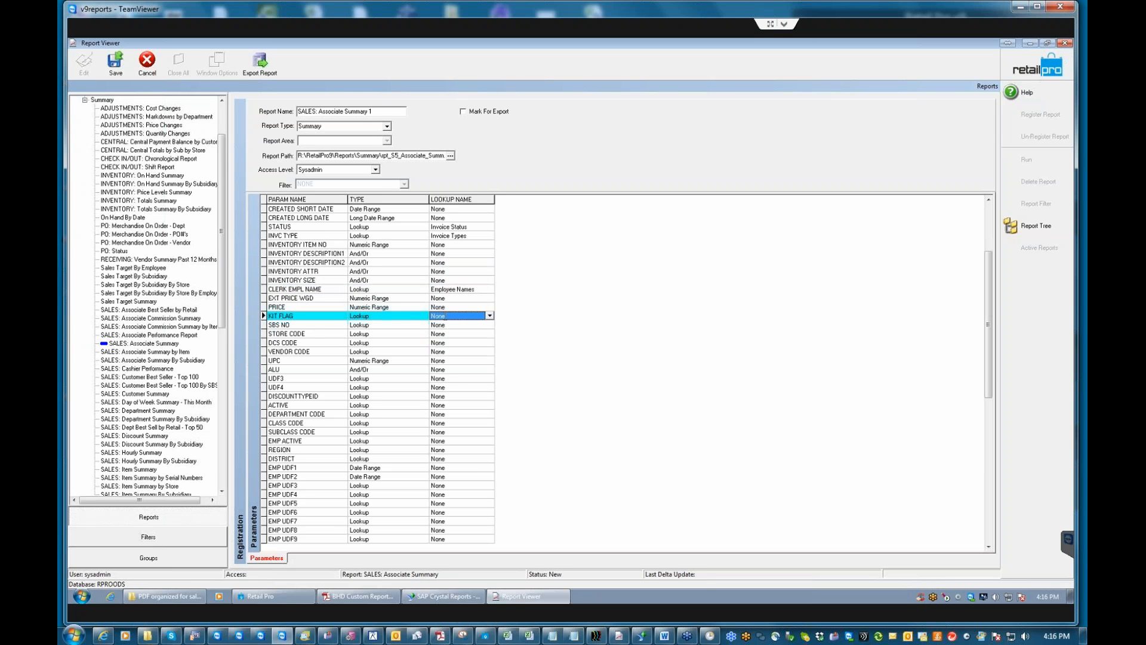
{"action": "type", "text": "k"}
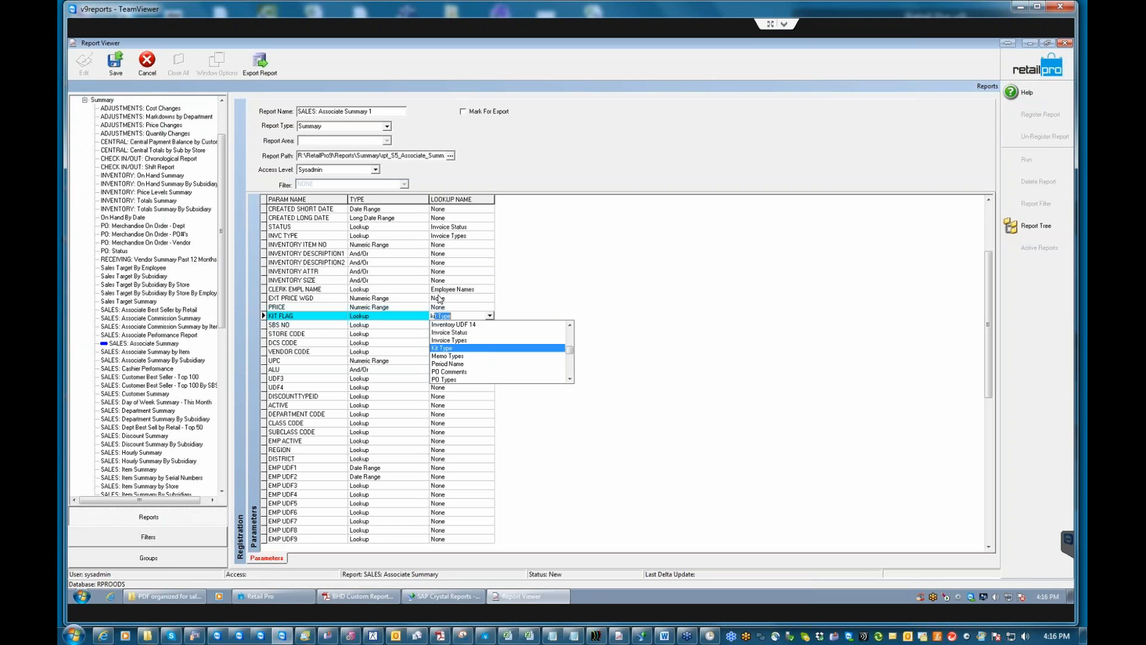
{"action": "key", "text": "Return"}
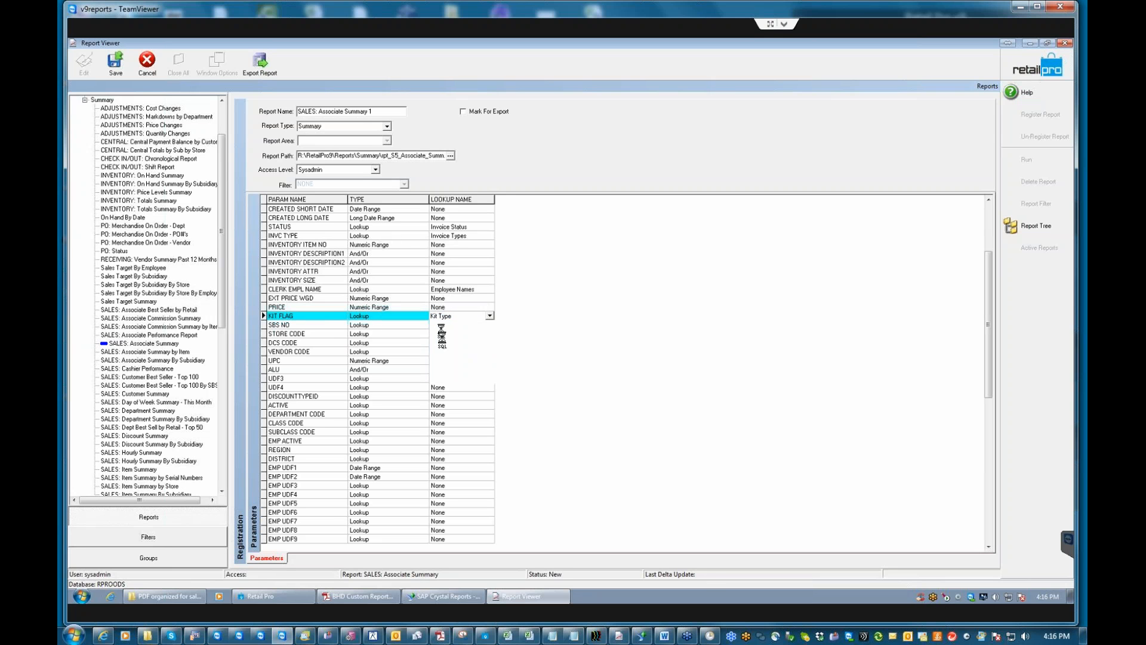
Map SBS NO to Subsidiaries, STORE CODE to Store Codes, and DCS CODE to DCS Codes.
{"action": "left_click", "coordinate": [437, 325]}
{"action": "left_click", "coordinate": [438, 325]}
{"action": "type", "text": "subs"}
{"action": "key", "text": "Return"}
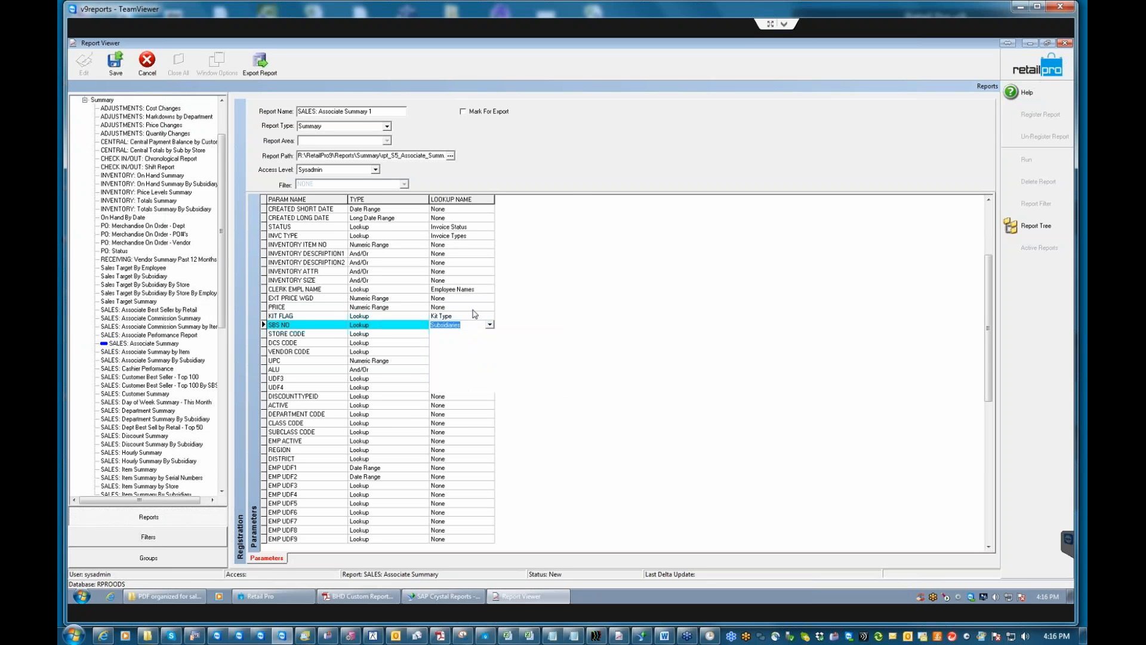
{"action": "left_click", "coordinate": [443, 334]}
{"action": "left_click", "coordinate": [453, 337]}
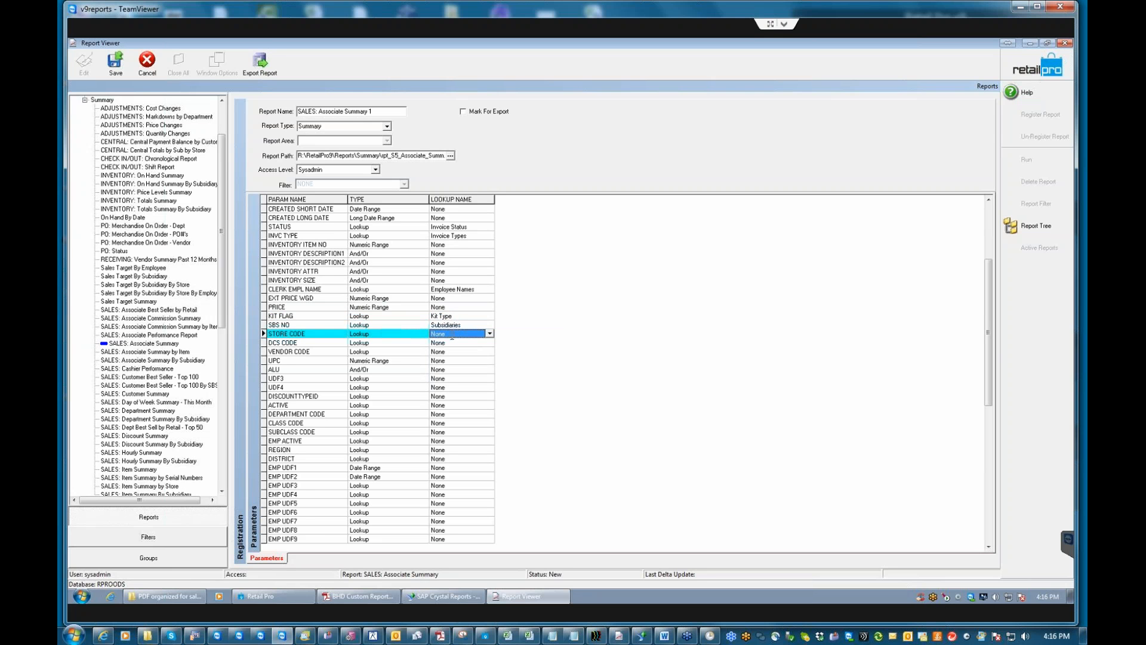
{"action": "type", "text": "store"}
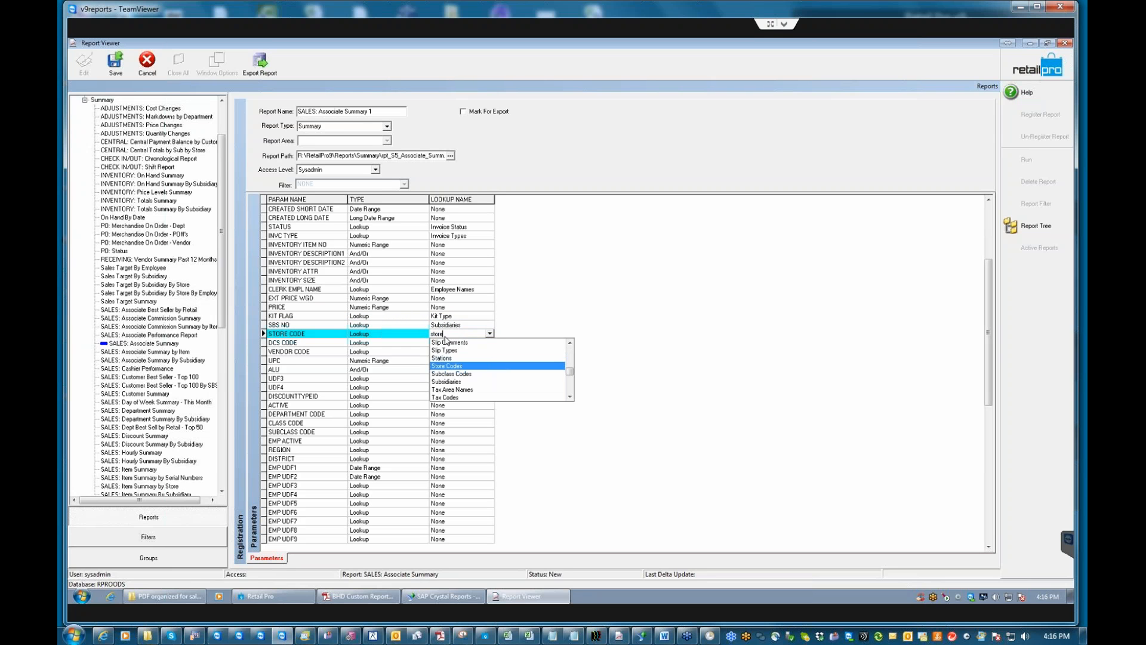
{"action": "key", "text": "Return"}
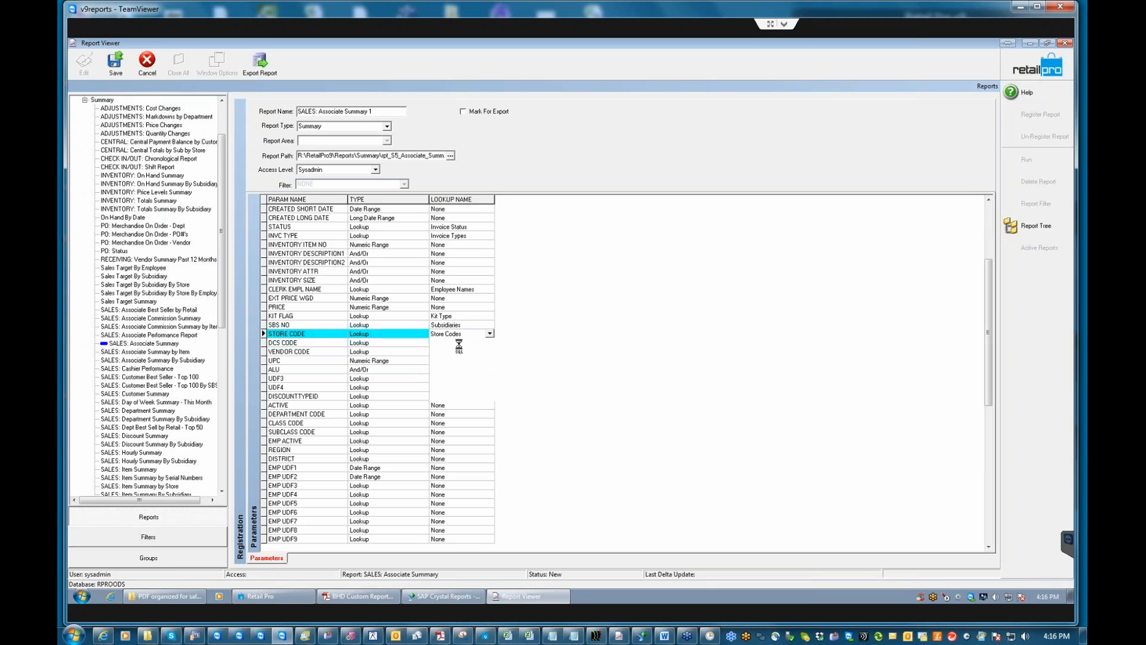
{"action": "left_click", "coordinate": [443, 343]}
{"action": "left_click", "coordinate": [443, 344]}
{"action": "type", "text": "dcs"}
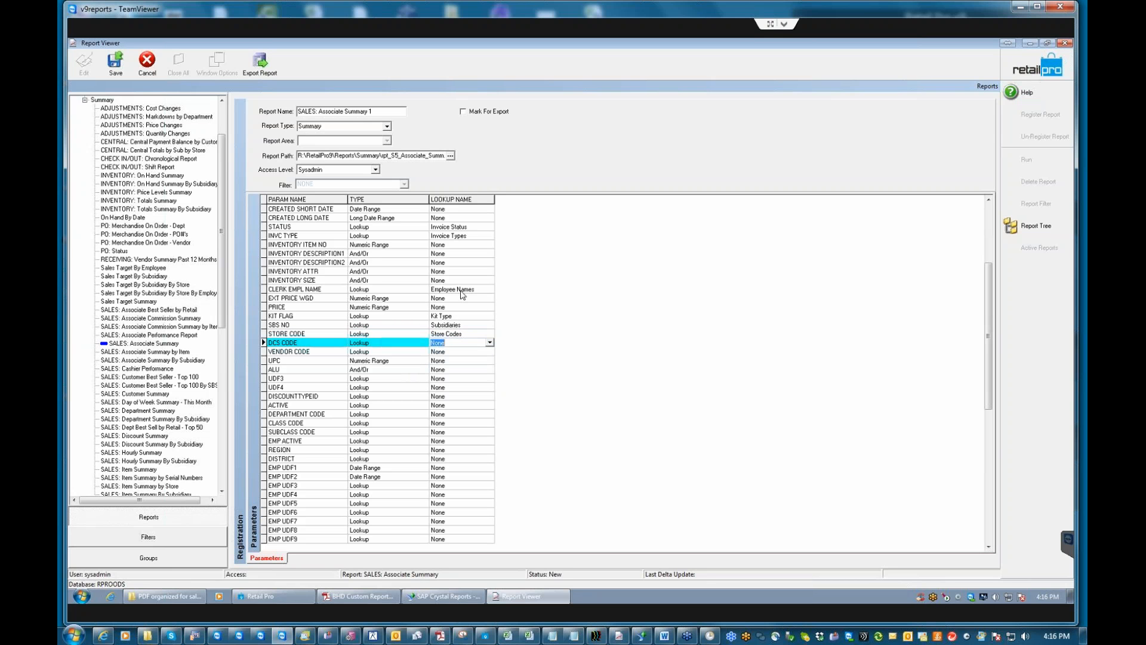
{"action": "key", "text": "Return"}
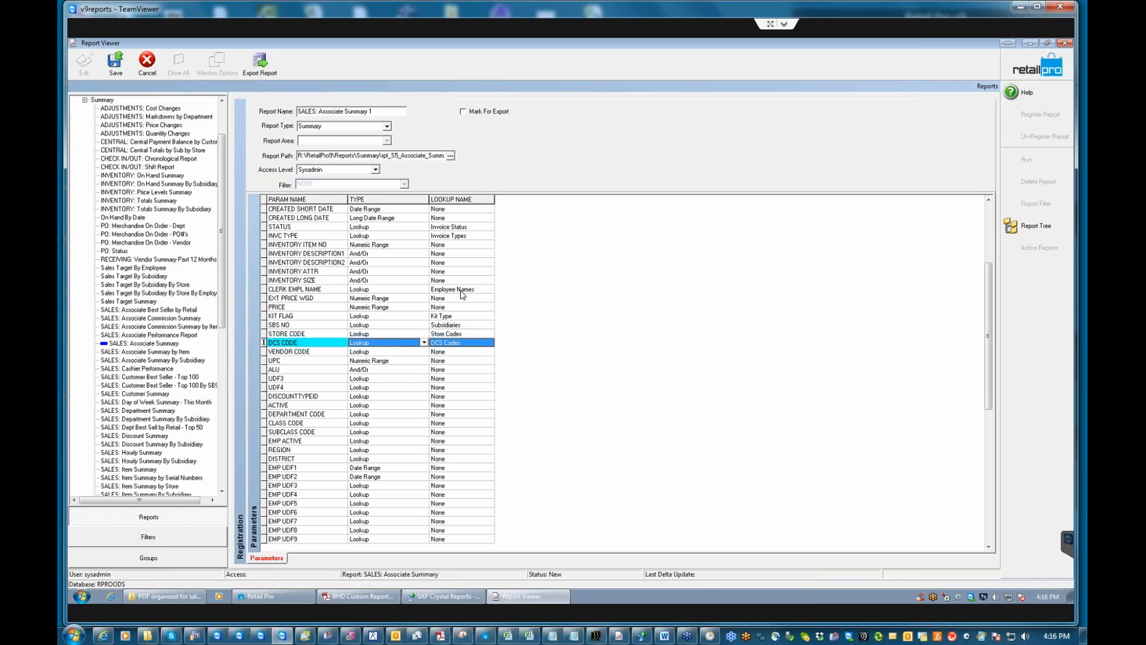
Map VENDOR CODE to Vendor Codes, UDF3 to Inventory UDF 3, and UDF4 to Inventory UDF 4.
{"action": "left_click", "coordinate": [453, 352]}
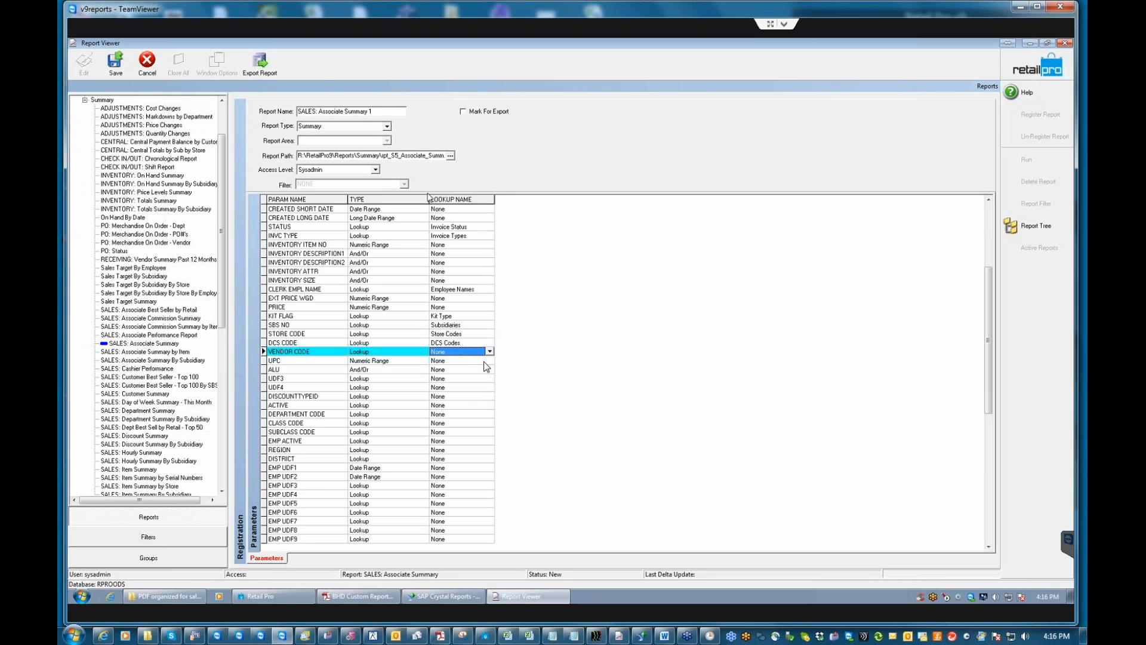
{"action": "double_click", "coordinate": [454, 352]}
{"action": "type", "text": "ven"}
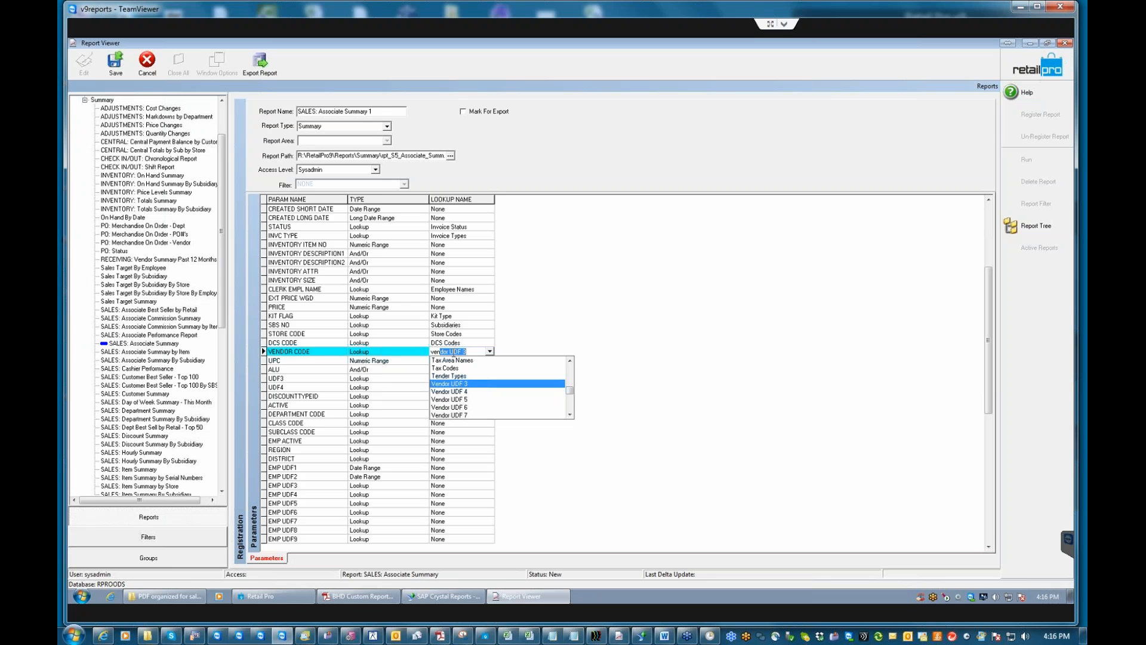
{"action": "type", "text": "dor codes"}
{"action": "key", "text": "Return"}
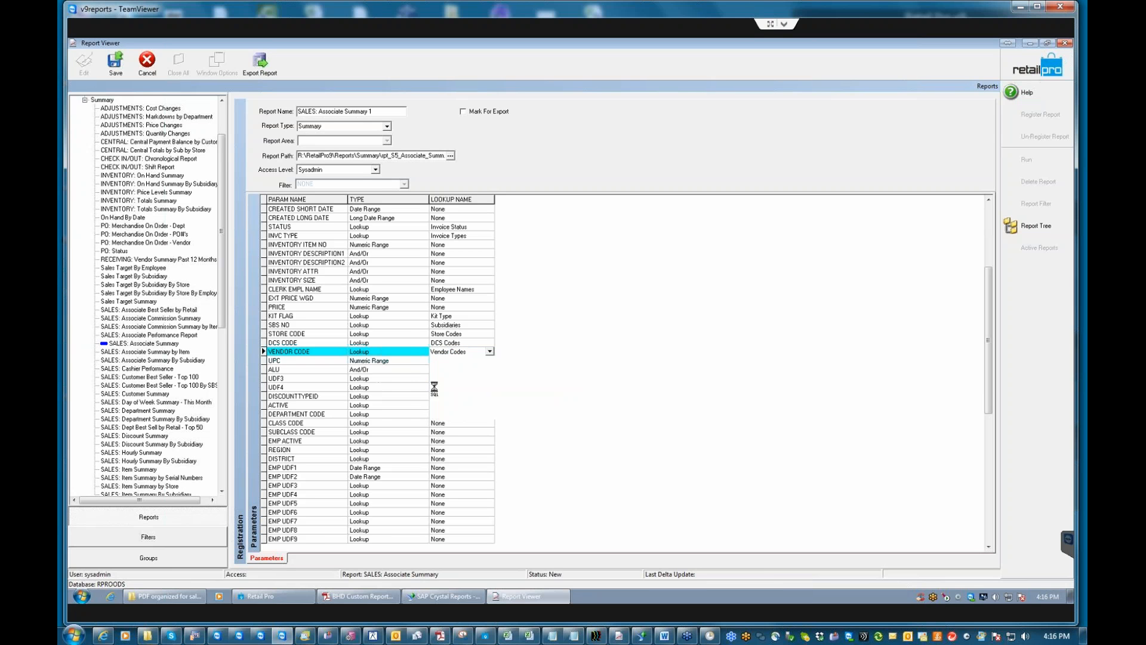
{"action": "left_click", "coordinate": [438, 379]}
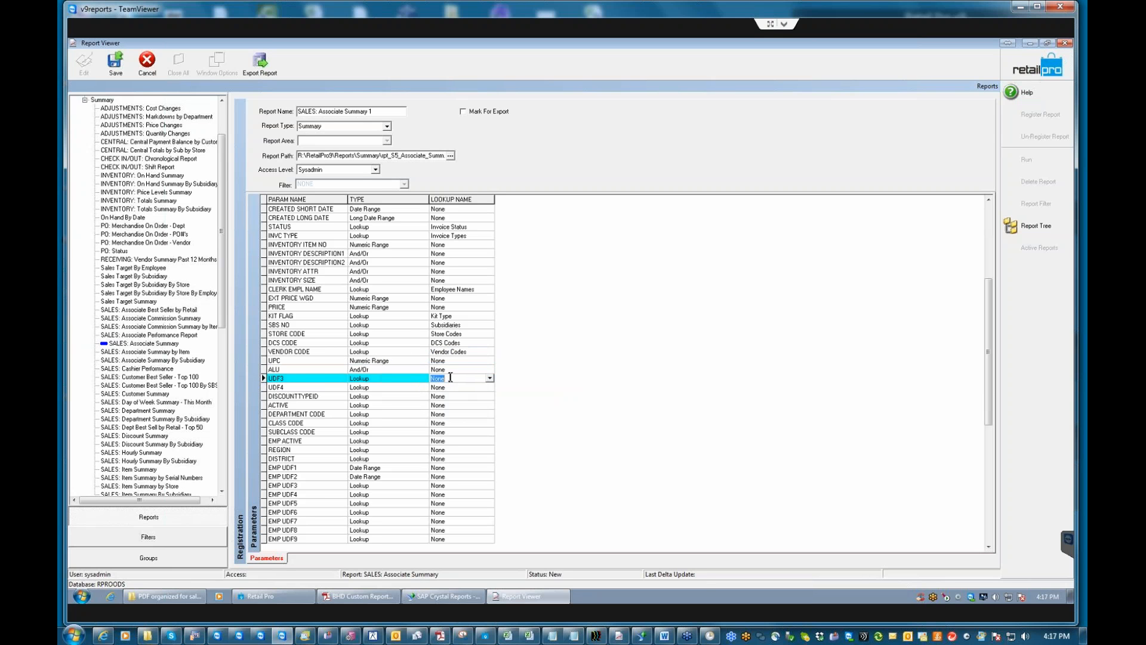
{"action": "type", "text": "inv"}
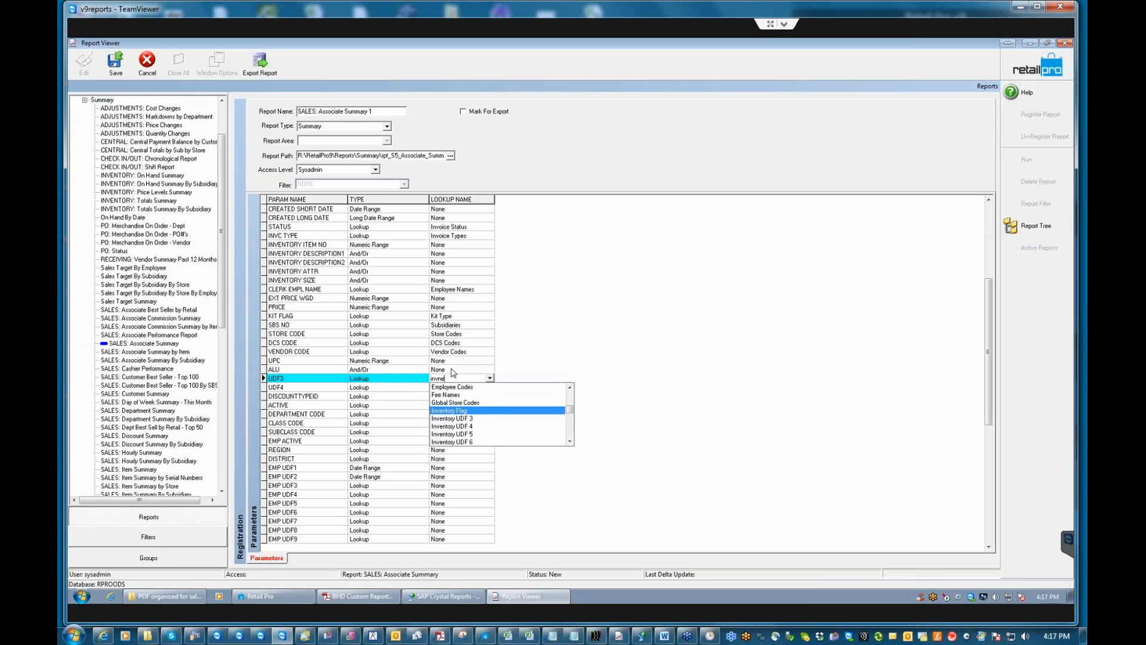
{"action": "left_click", "coordinate": [446, 418]}
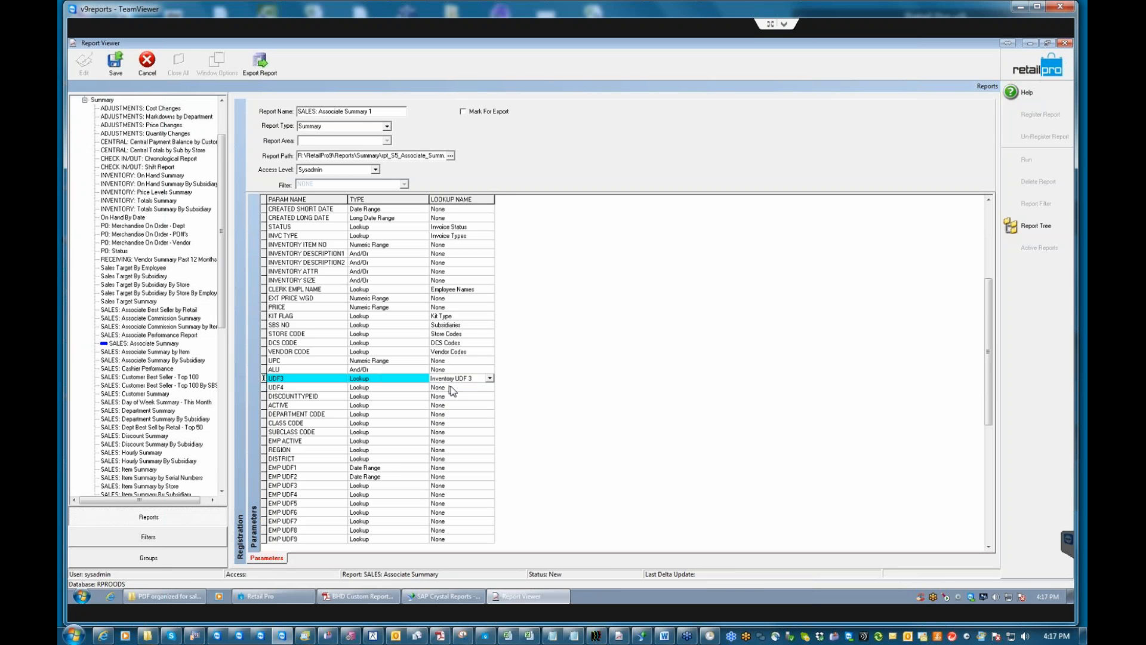
{"action": "left_click", "coordinate": [452, 386]}
{"action": "double_click", "coordinate": [452, 387]}
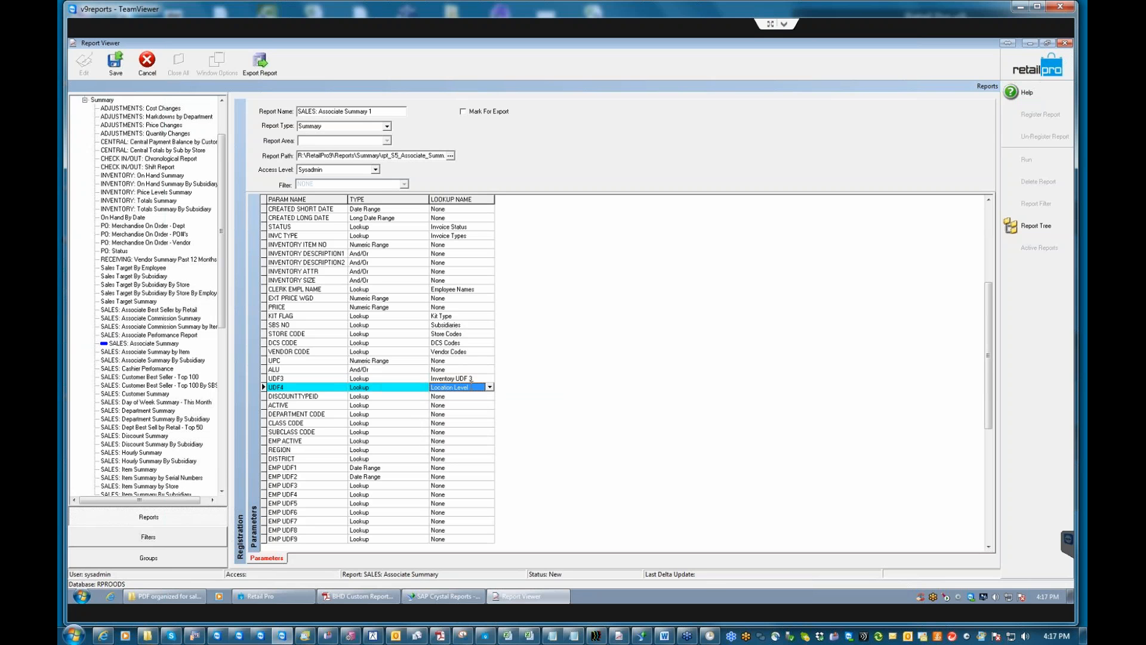
{"action": "type", "text": "inventory udf"}
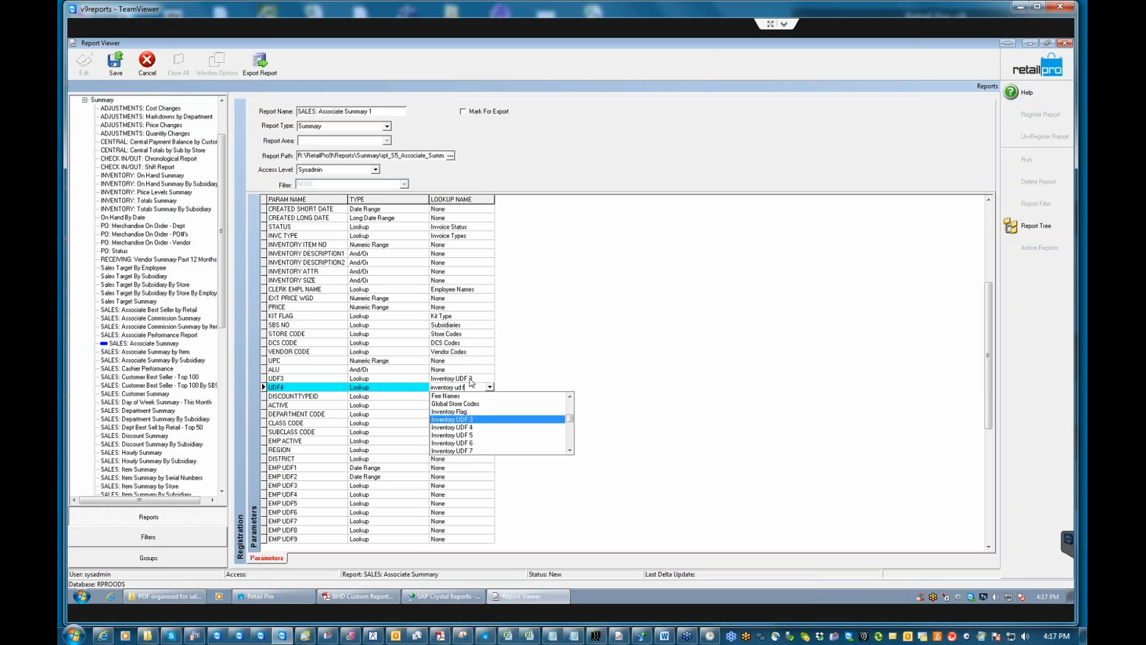
{"action": "type", "text": "f 4"}
{"action": "key", "text": "Return"}
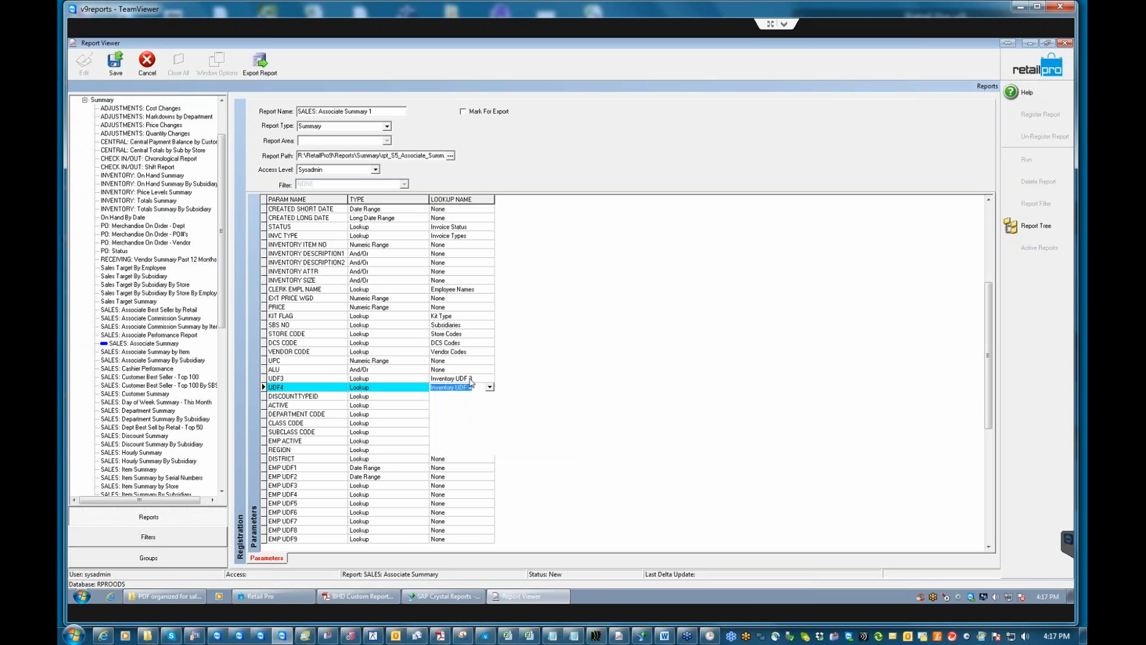
{"action": "left_click", "coordinate": [440, 397]}
Set the DISCOUNTTYPEID lookup to Discount Reasons and ACTIVE to Is Active.
{"action": "left_click", "coordinate": [454, 396]}
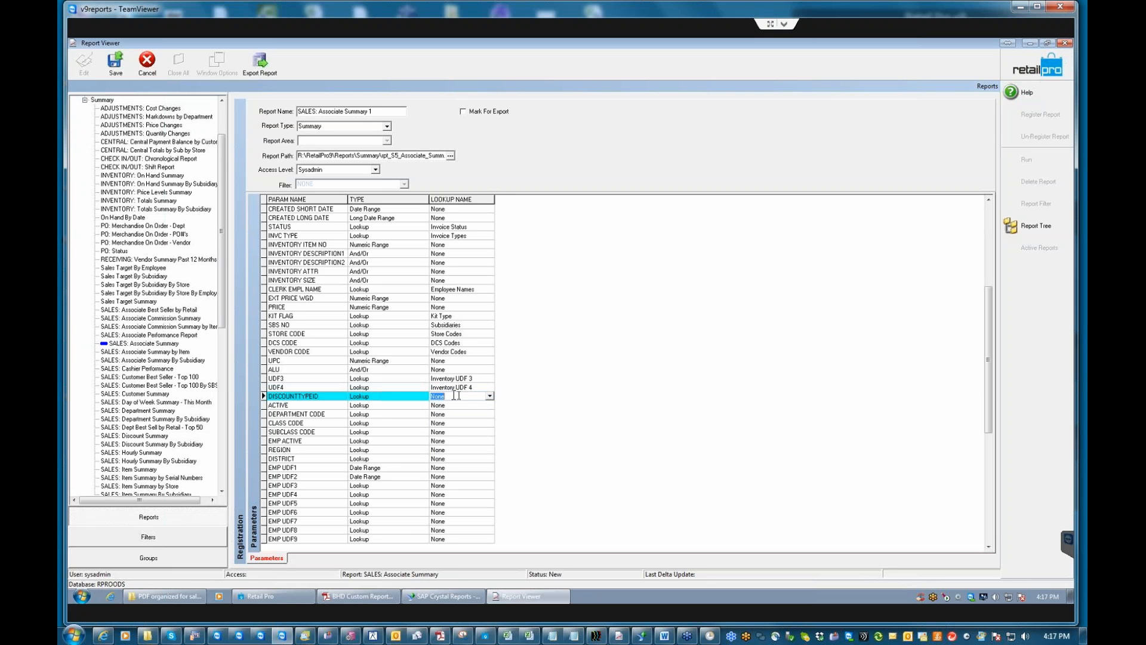
{"action": "type", "text": "dis"}
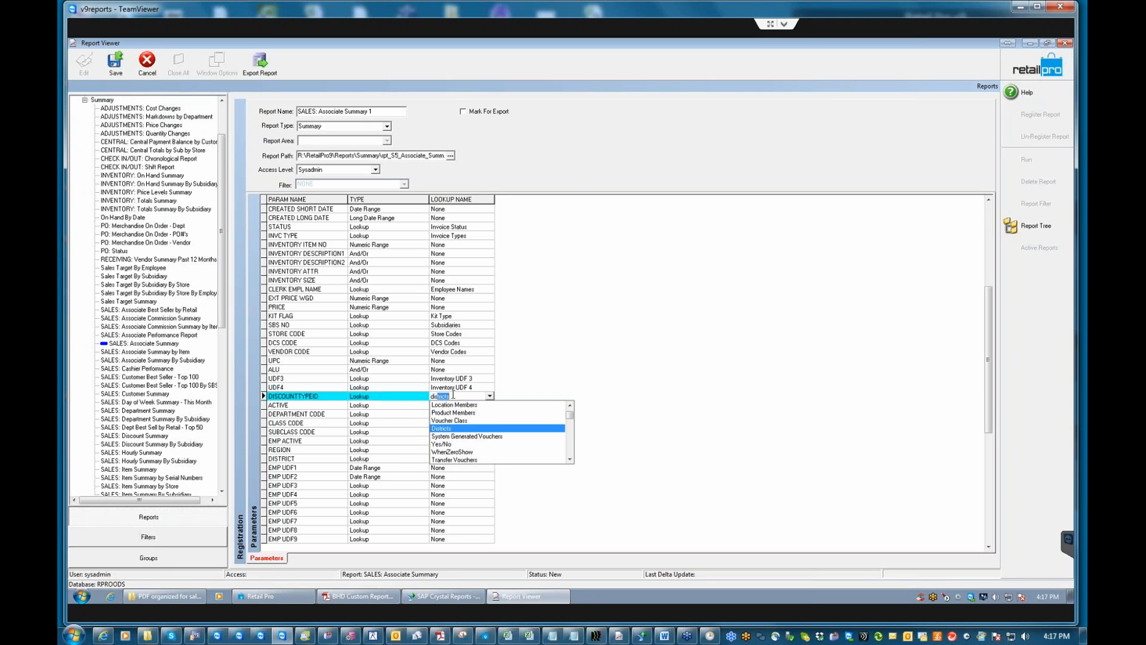
{"action": "type", "text": "count Reasons"}
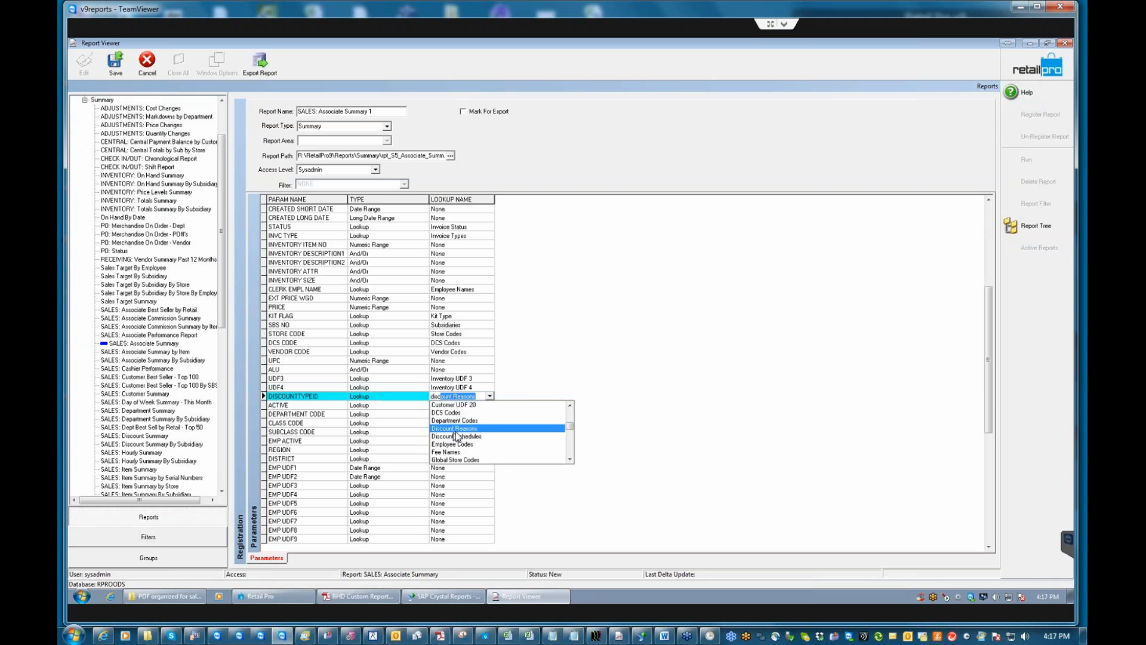
{"action": "left_click", "coordinate": [456, 428]}
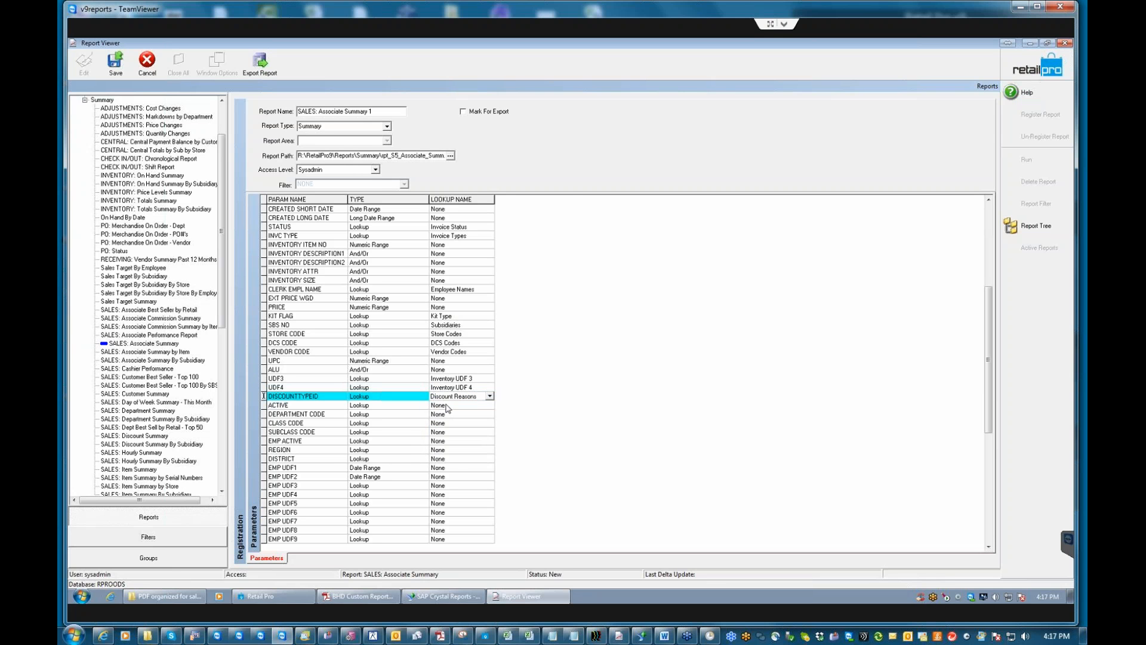
{"action": "left_click", "coordinate": [450, 405]}
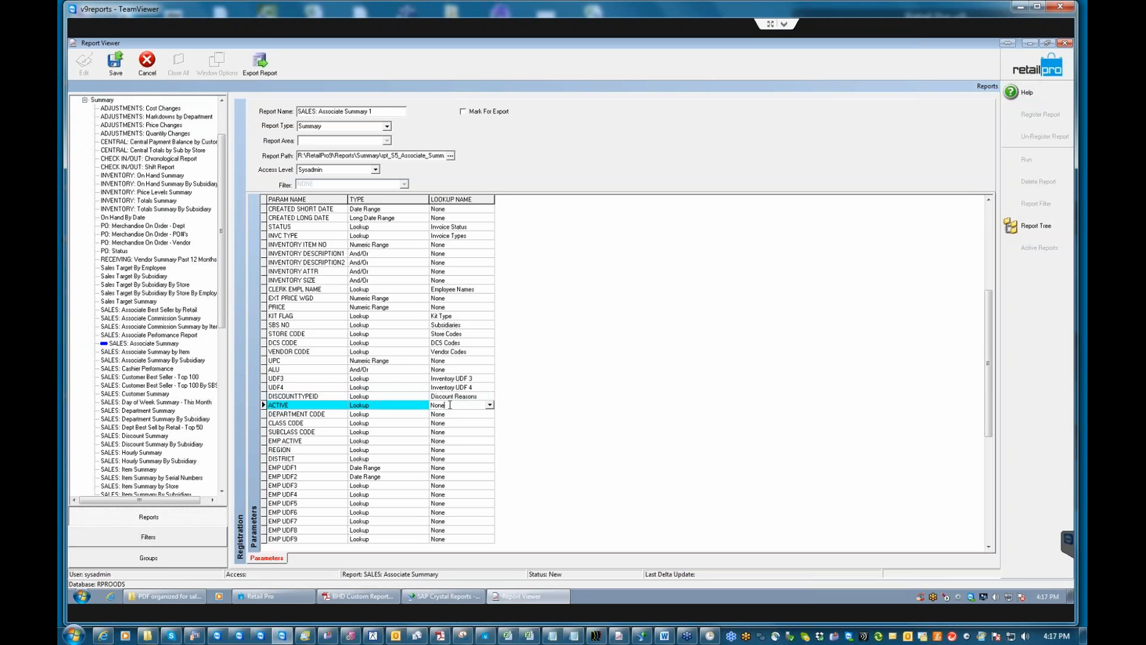
{"action": "double_click", "coordinate": [452, 406]}
{"action": "type", "text": "i"}
{"action": "key", "text": "Return"}
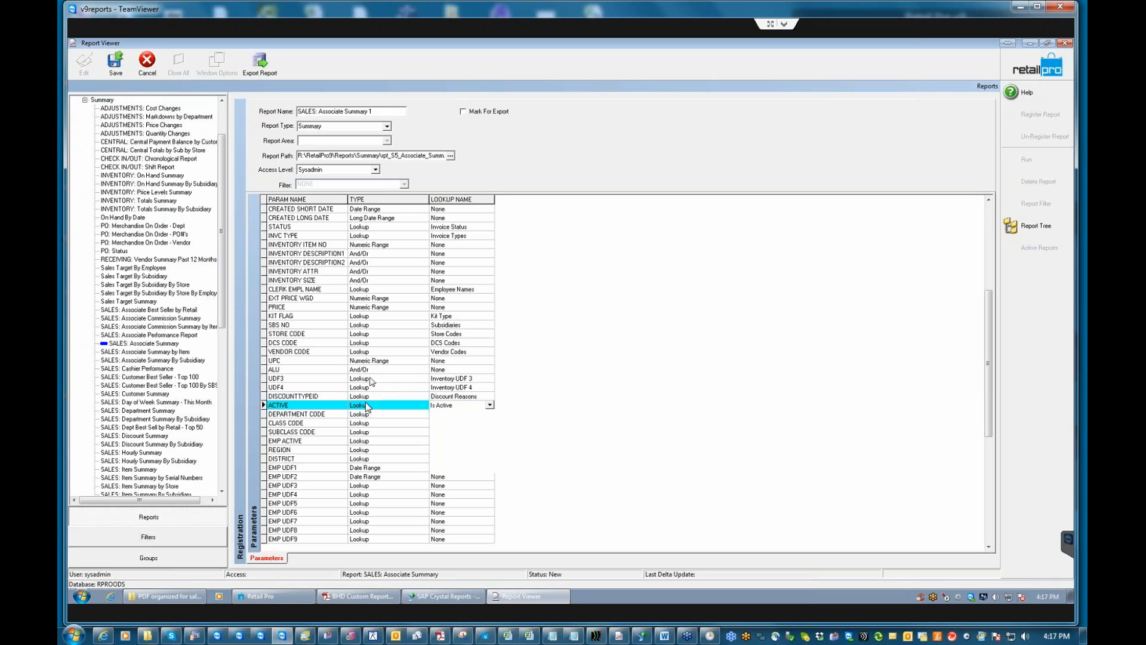
Map DEPARTMENT CODE, CLASS CODE and SUBCLASS CODE to Department, Class and Subclass Codes.
{"action": "double_click", "coordinate": [440, 414]}
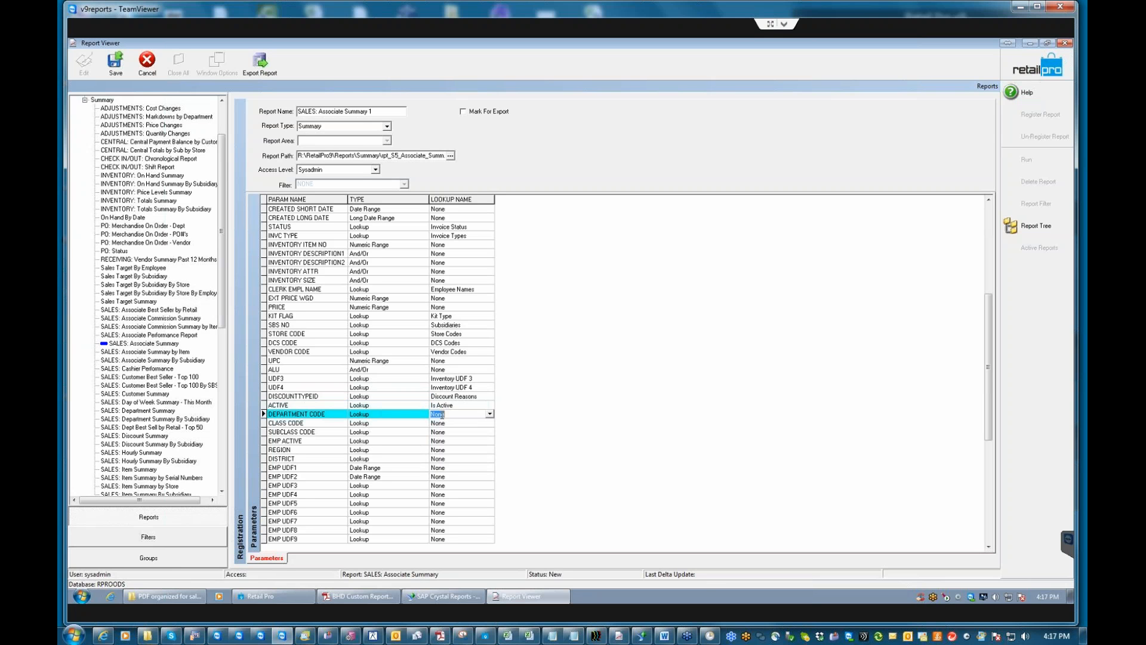
{"action": "double_click", "coordinate": [460, 414]}
{"action": "type", "text": "de"}
{"action": "key", "text": "Return"}
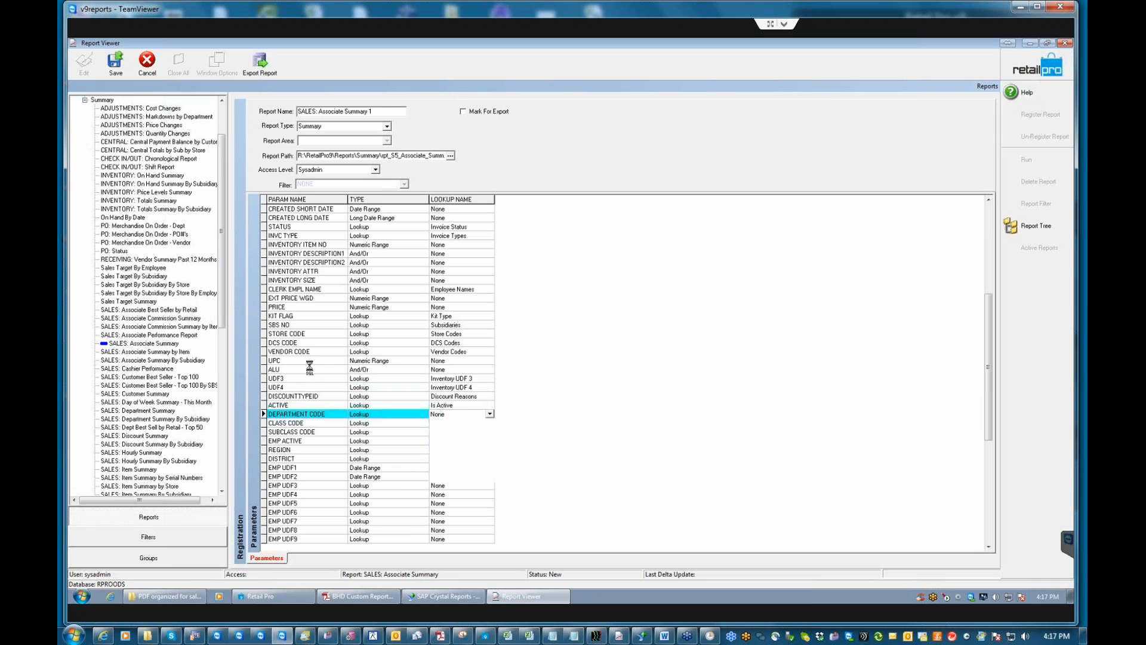
{"action": "left_click", "coordinate": [439, 425]}
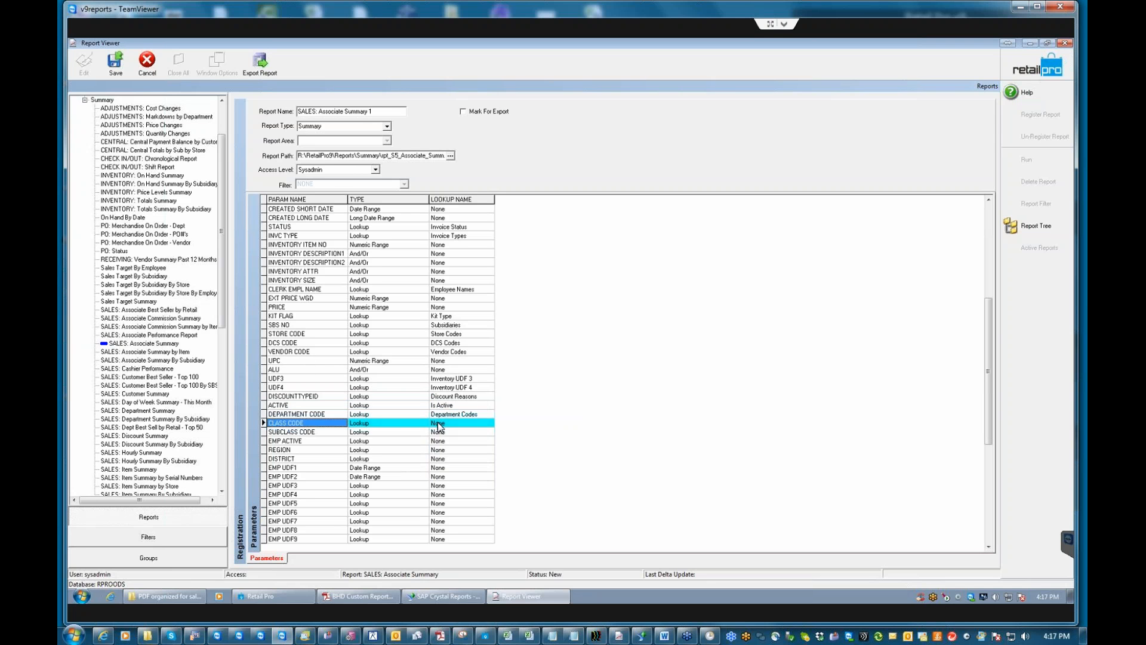
{"action": "left_click", "coordinate": [439, 425]}
{"action": "type", "text": "cl"}
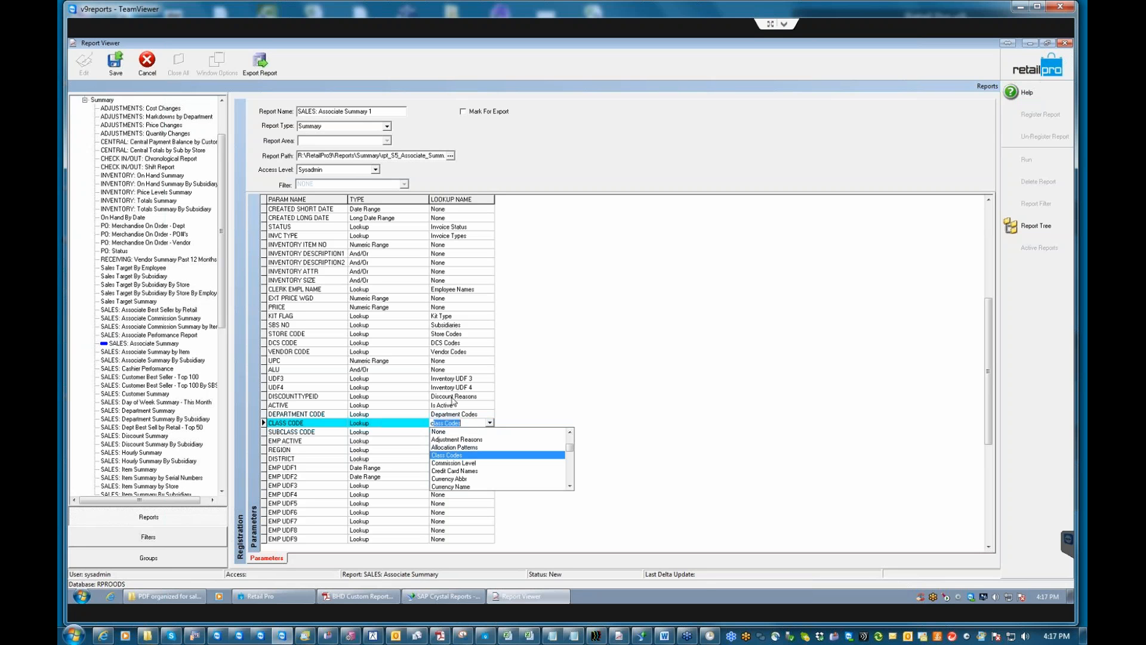
{"action": "key", "text": "Return"}
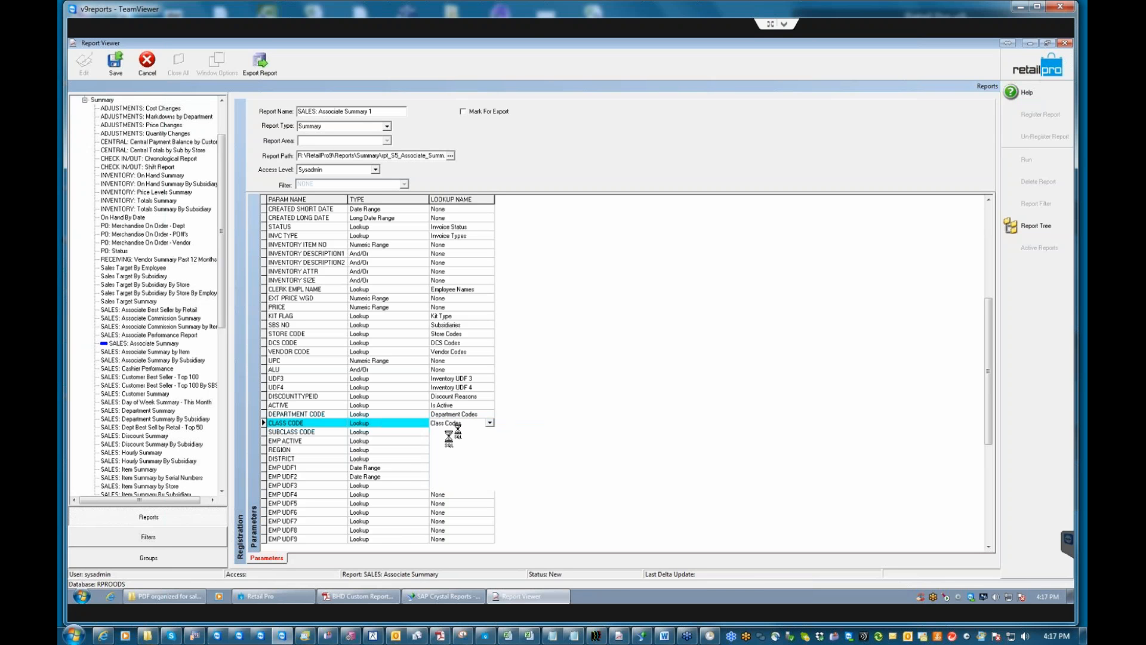
{"action": "left_click", "coordinate": [435, 432]}
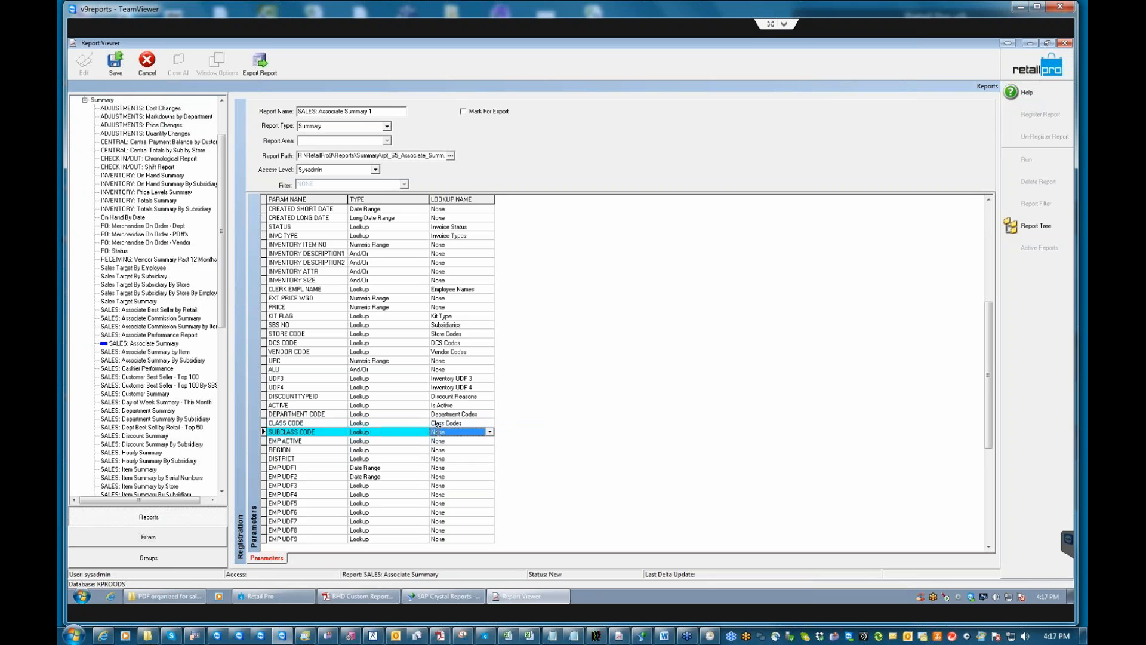
{"action": "type", "text": "su"}
{"action": "key", "text": "Return"}
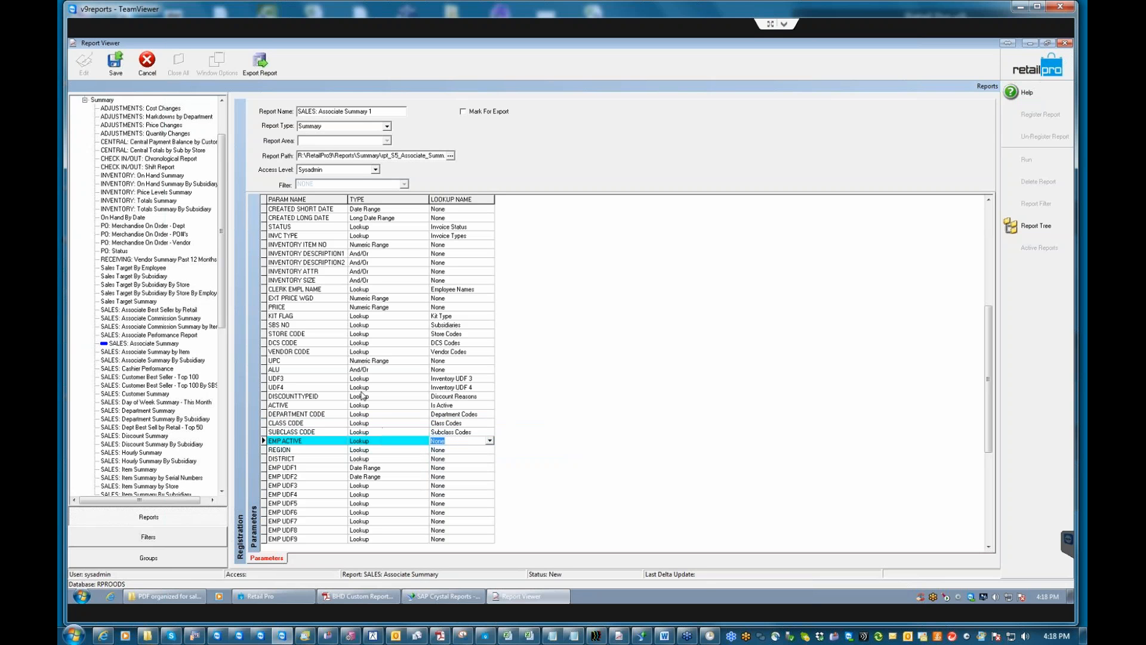
Map EMP ACTIVE to Is Active, REGION to Regions, and DISTRICT to Districts.
{"action": "type", "text": "is"}
{"action": "key", "text": "Return"}
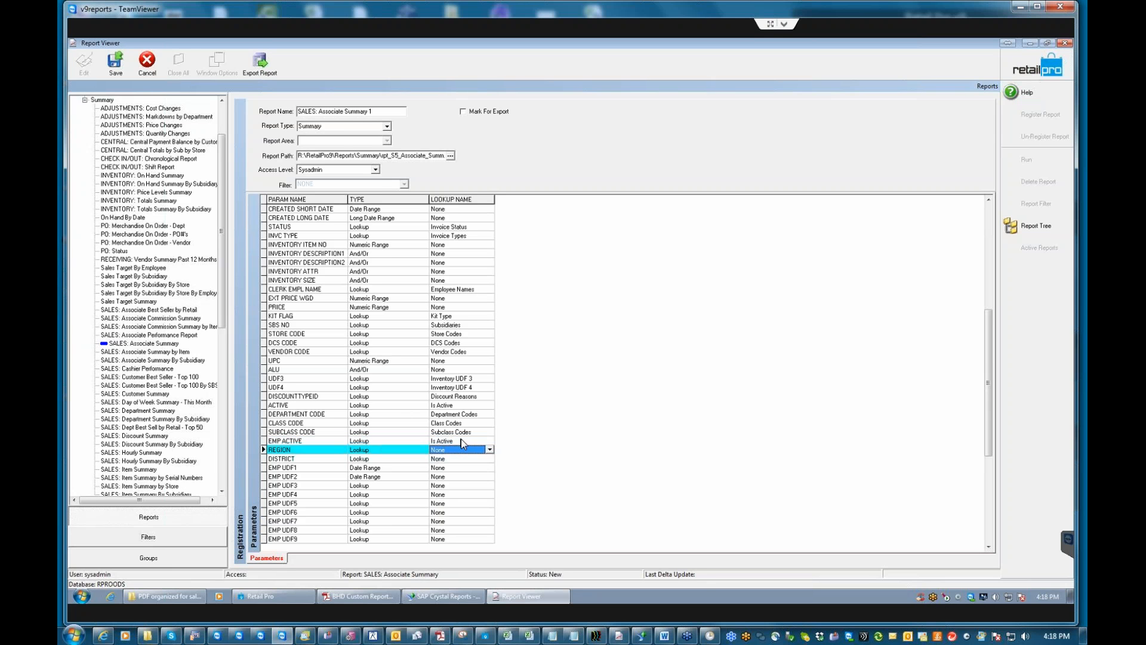
{"action": "type", "text": "reg"}
{"action": "left_click", "coordinate": [452, 482]}
{"action": "left_click", "coordinate": [445, 459]}
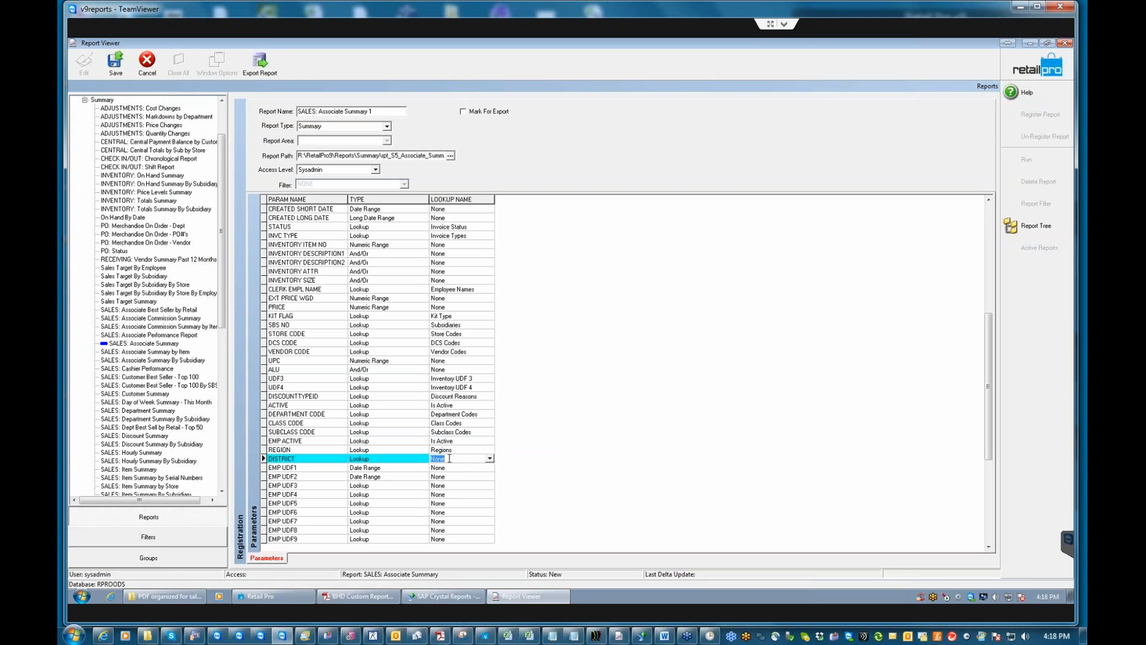
{"action": "type", "text": "districts"}
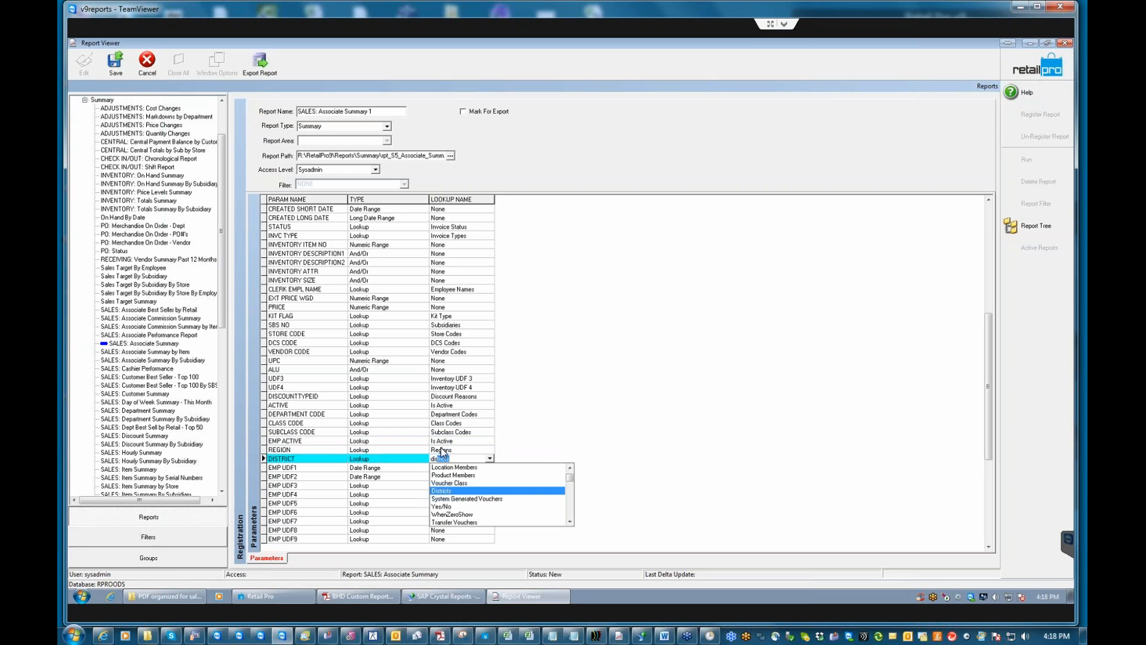
{"action": "left_click", "coordinate": [471, 495]}
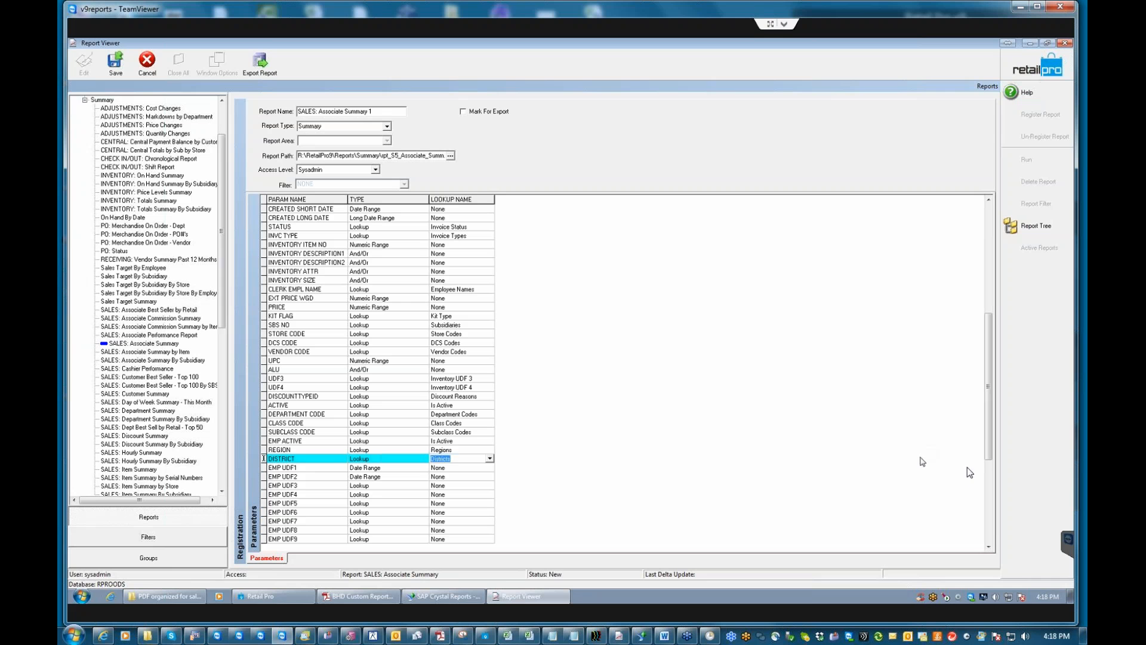
Set the Lookup Name of EMP UDF3 through EMP UDF6 to Employee UDF3.
{"action": "left_click_drag", "start_coordinate": [989, 442], "coordinate": [989, 543]}
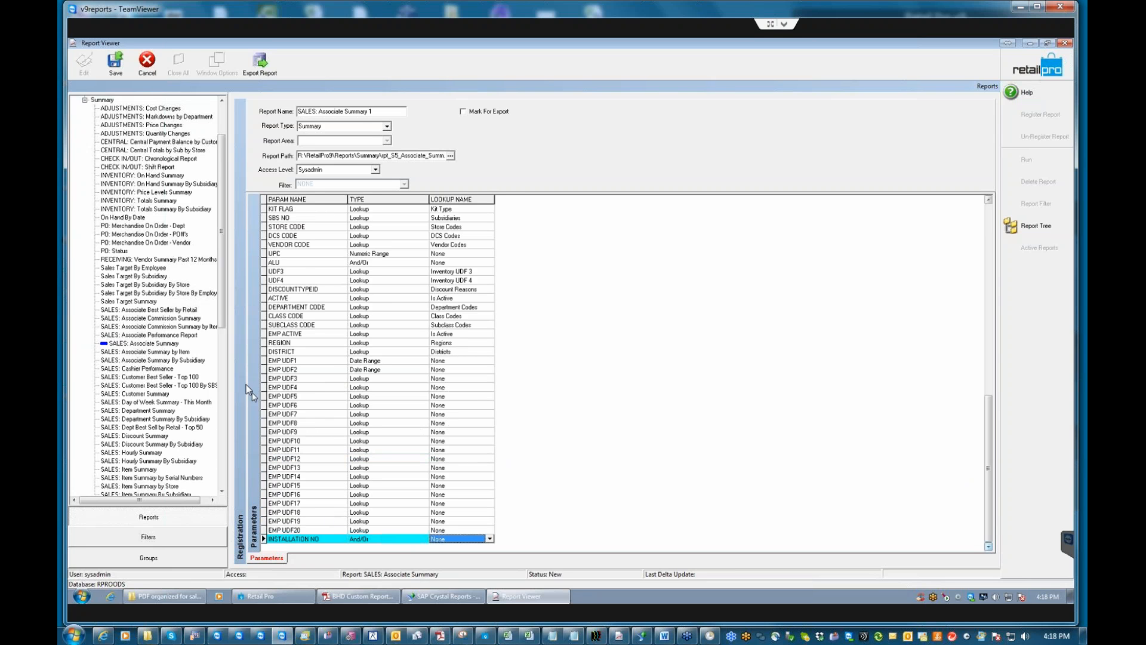
{"action": "left_click", "coordinate": [452, 378]}
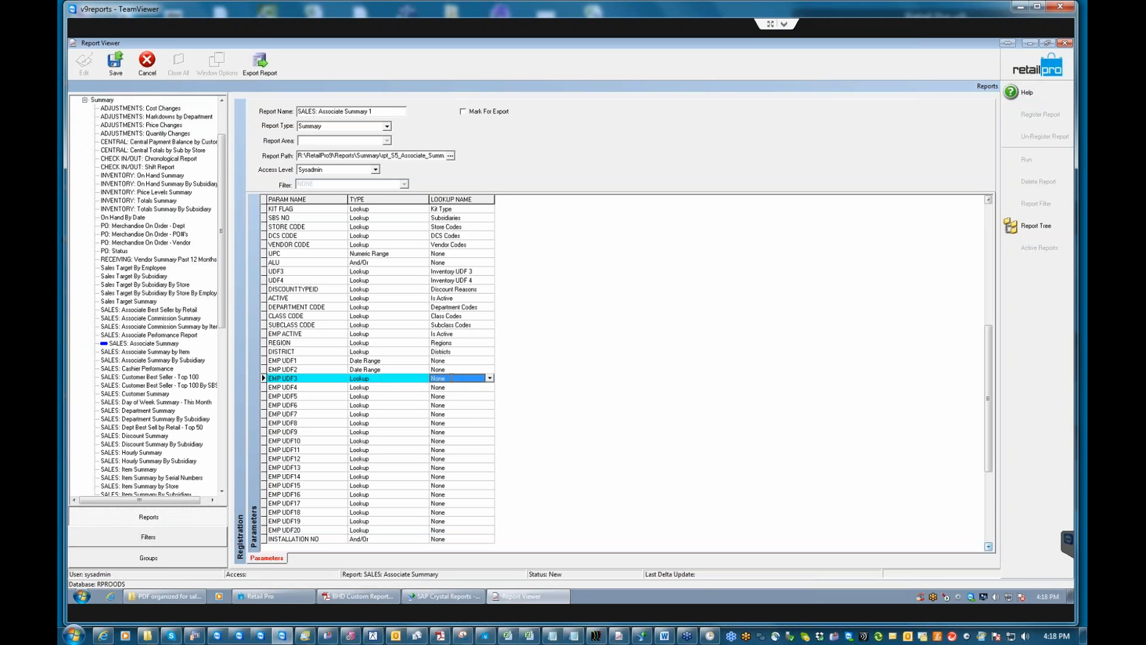
{"action": "type", "text": "employee"}
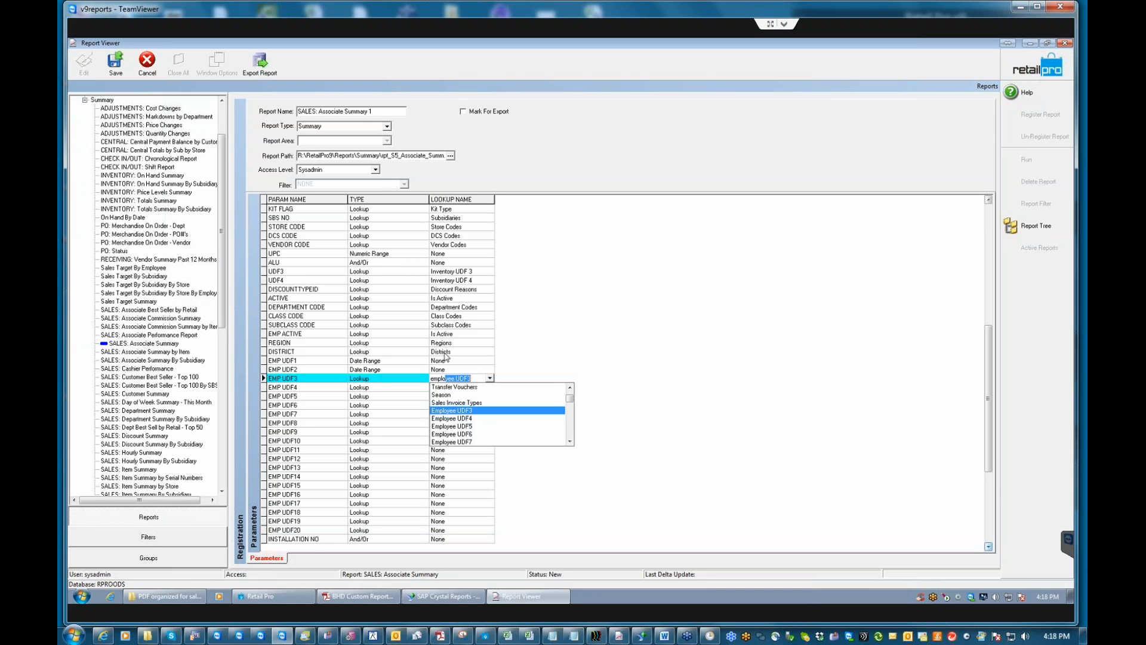
{"action": "type", "text": " UDF3"}
{"action": "key", "text": "Escape"}
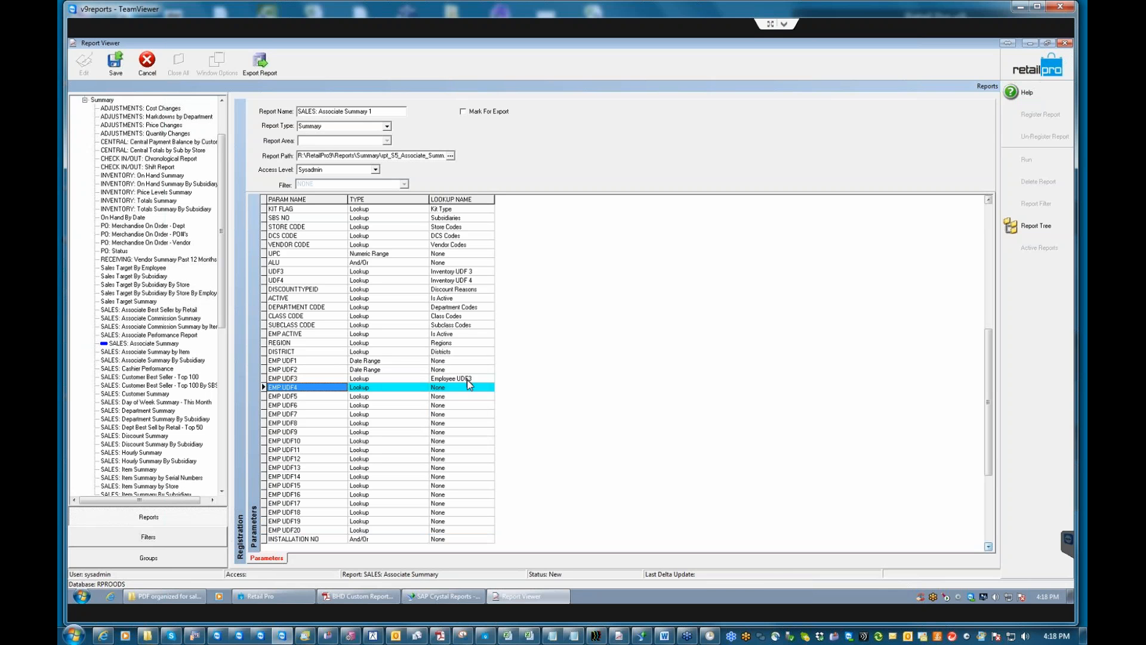
{"action": "left_click", "coordinate": [454, 388]}
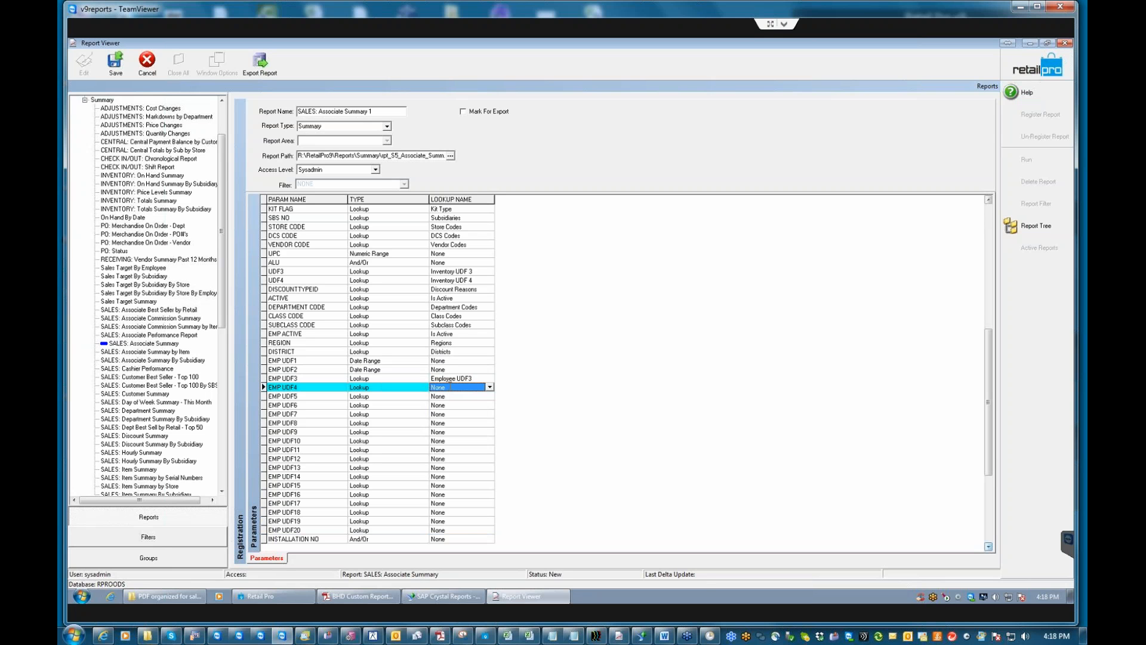
{"action": "left_click", "coordinate": [450, 388]}
{"action": "left_click", "coordinate": [453, 398]}
{"action": "left_click", "coordinate": [451, 397]}
{"action": "left_click", "coordinate": [451, 396]}
{"action": "left_click", "coordinate": [451, 396]}
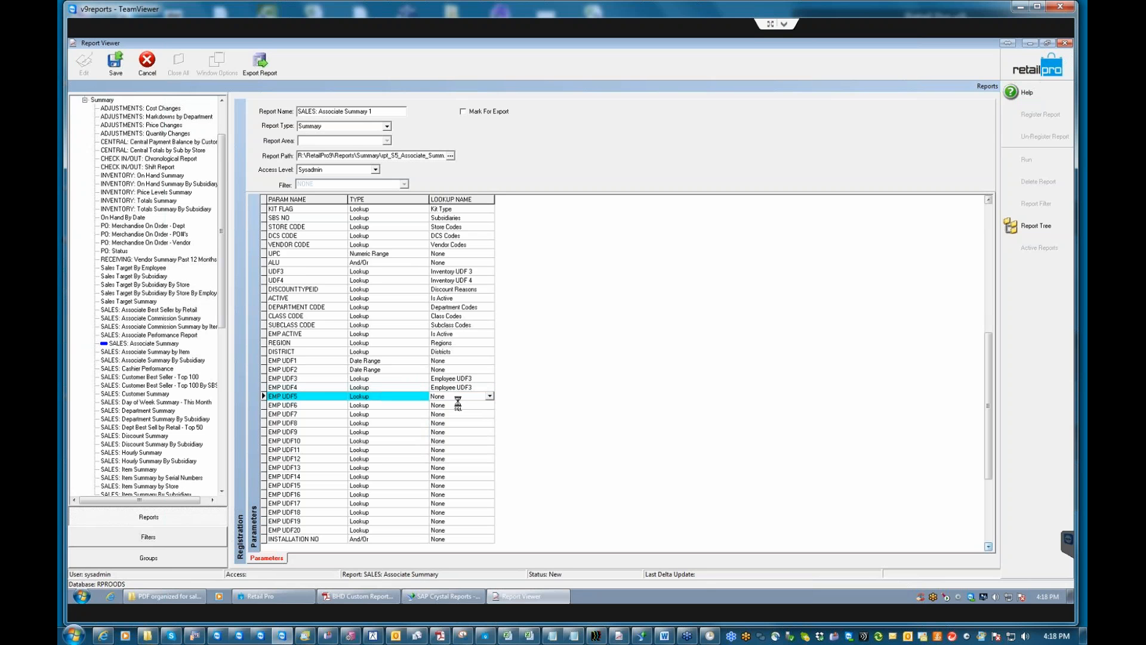
{"action": "left_click", "coordinate": [446, 407]}
{"action": "left_click", "coordinate": [445, 406]}
{"action": "type", "text": "e"}
{"action": "key", "text": "Return"}
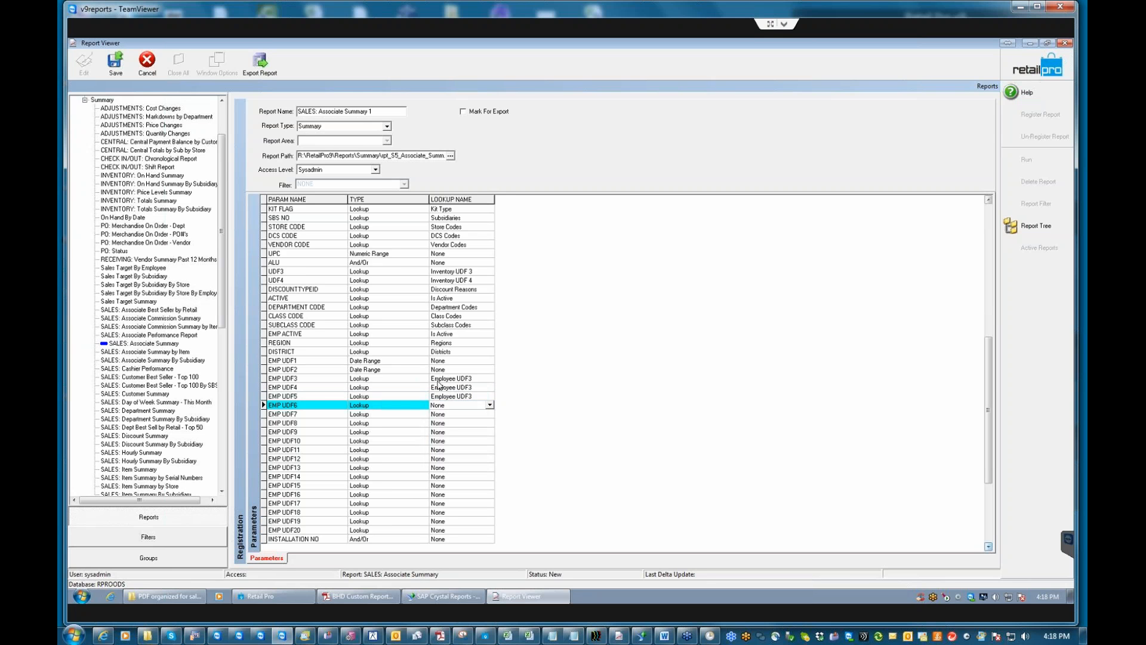
{"action": "left_click", "coordinate": [437, 413]}
Set the Lookup Name of EMP UDF7 through EMP UDF14 to Employee UDF3.
{"action": "left_click", "coordinate": [436, 413]}
{"action": "type", "text": "ee UDF3"}
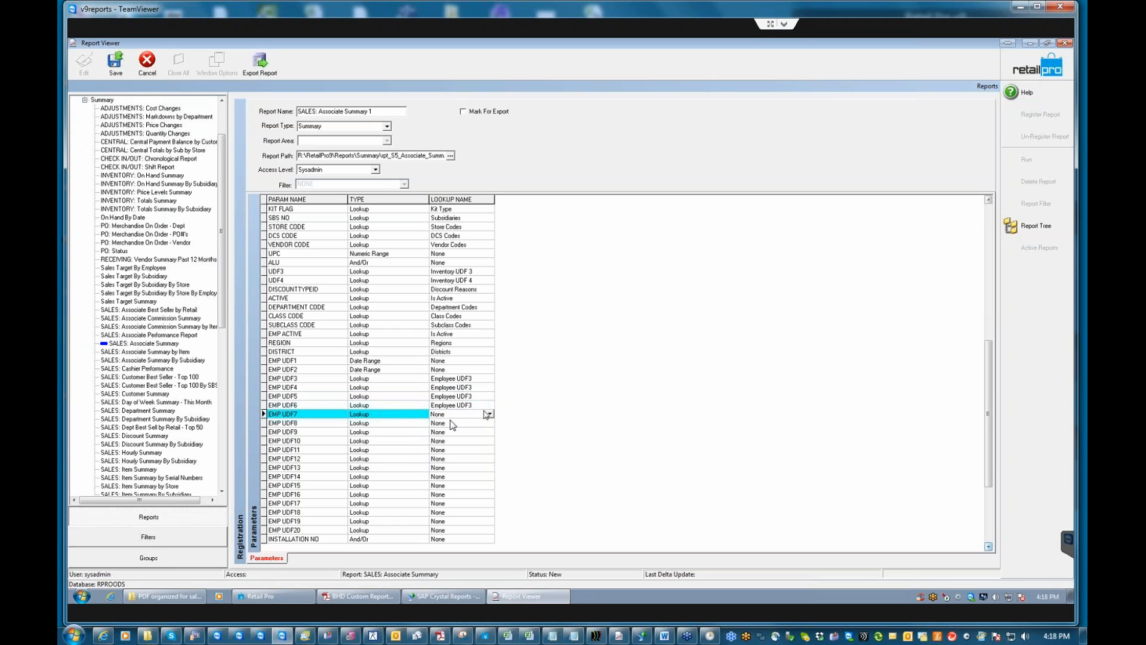
{"action": "left_click", "coordinate": [437, 423]}
{"action": "left_click", "coordinate": [437, 422]}
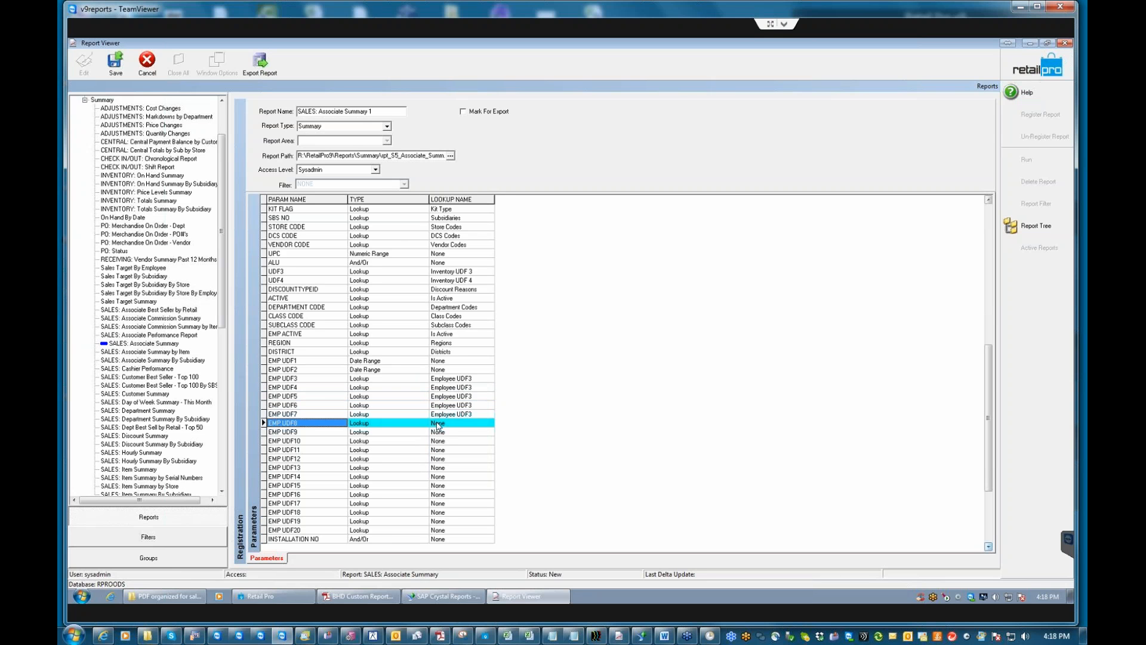
{"action": "type", "text": "e"}
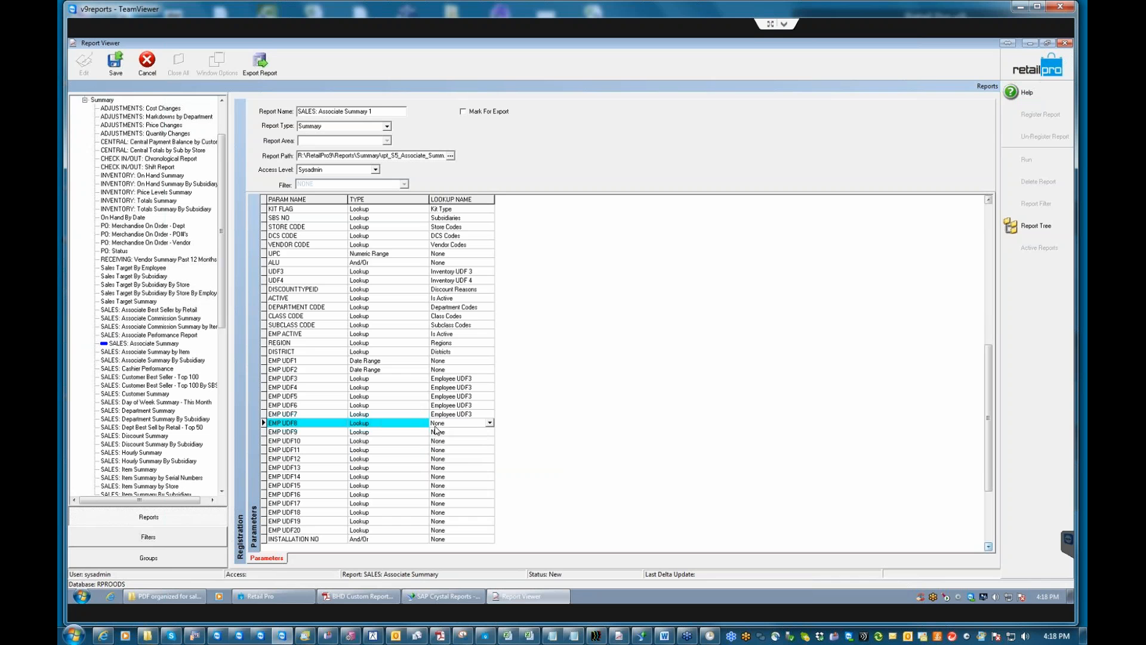
{"action": "left_click", "coordinate": [439, 433]}
{"action": "left_click", "coordinate": [439, 434]}
{"action": "type", "text": "ee UDF3"}
{"action": "key", "text": "Return"}
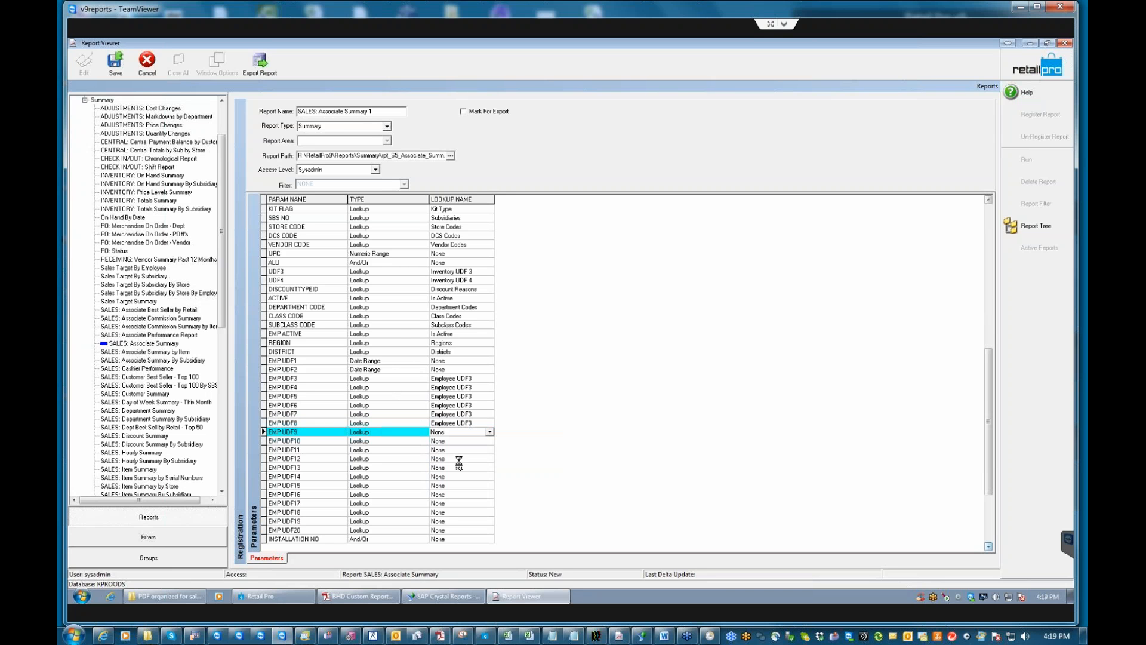
{"action": "left_click", "coordinate": [441, 443]}
{"action": "left_click", "coordinate": [440, 442]}
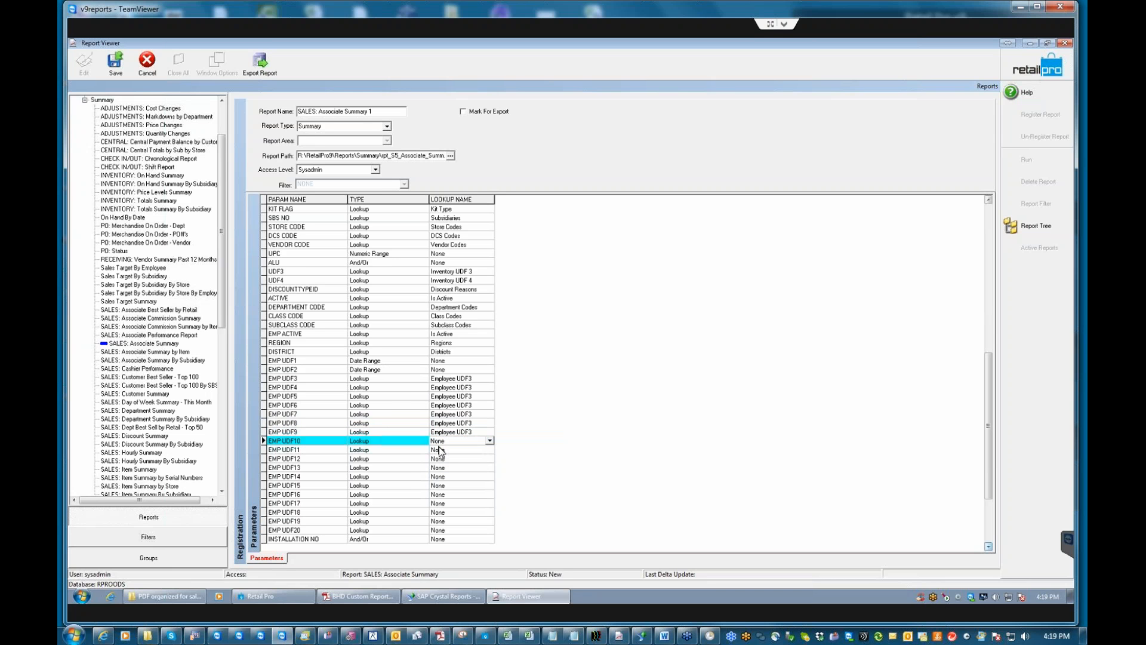
{"action": "type", "text": "e"}
{"action": "key", "text": "Return"}
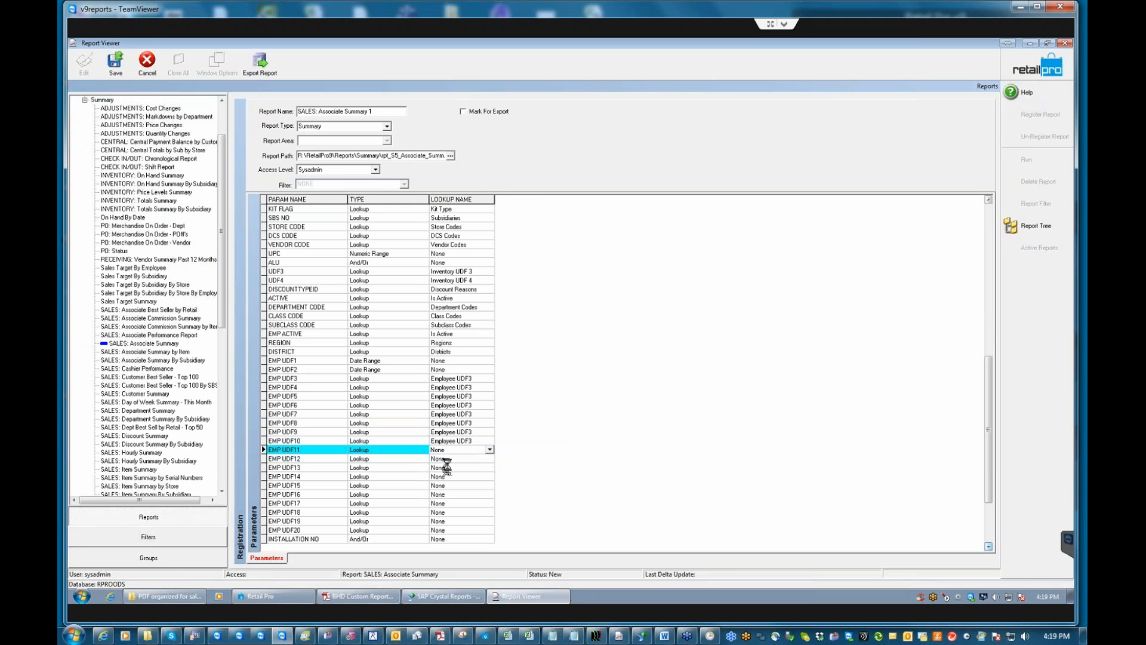
{"action": "type", "text": "e"}
{"action": "key", "text": "Return"}
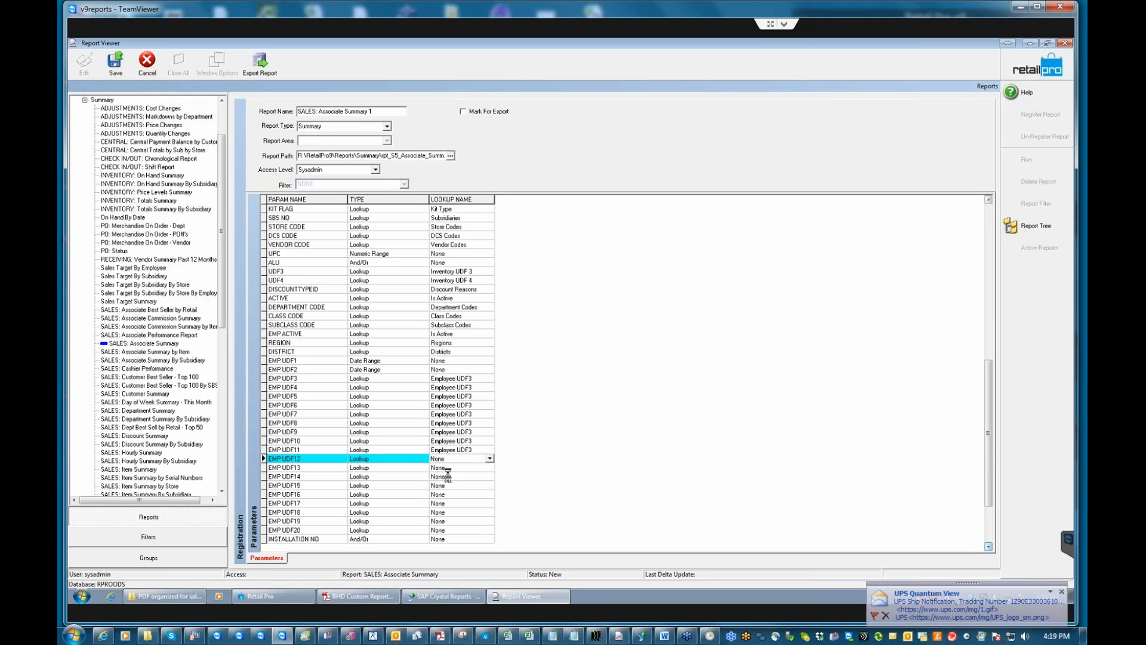
{"action": "type", "text": "e"}
{"action": "key", "text": "Return"}
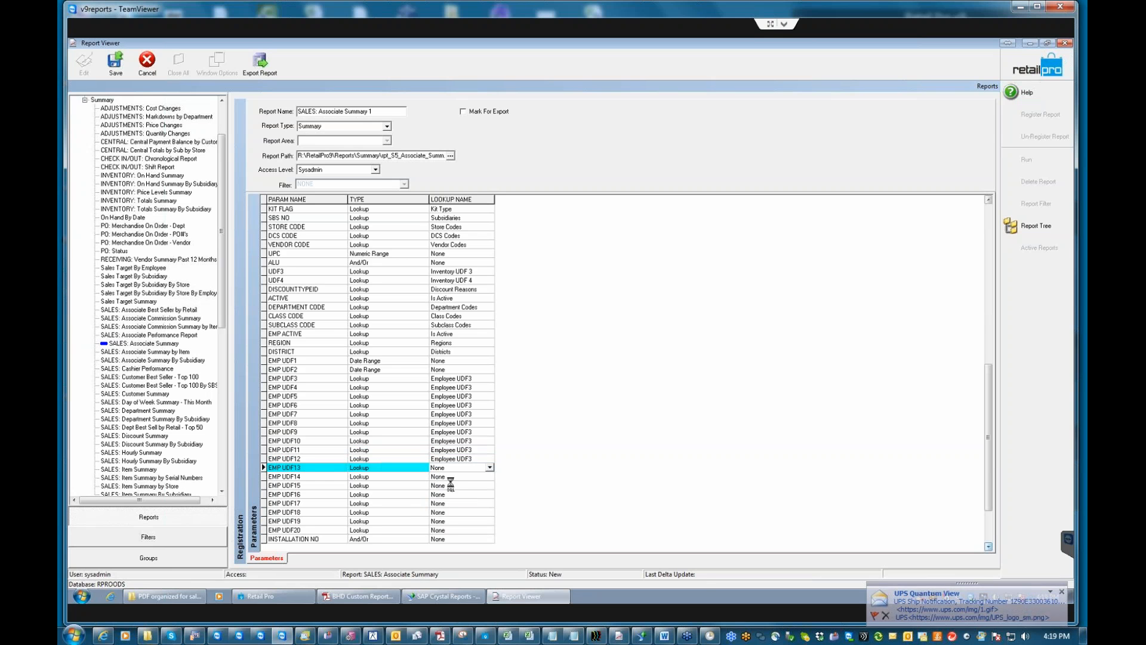
{"action": "type", "text": "e"}
{"action": "key", "text": "Return"}
{"action": "type", "text": "e"}
{"action": "key", "text": "Return"}
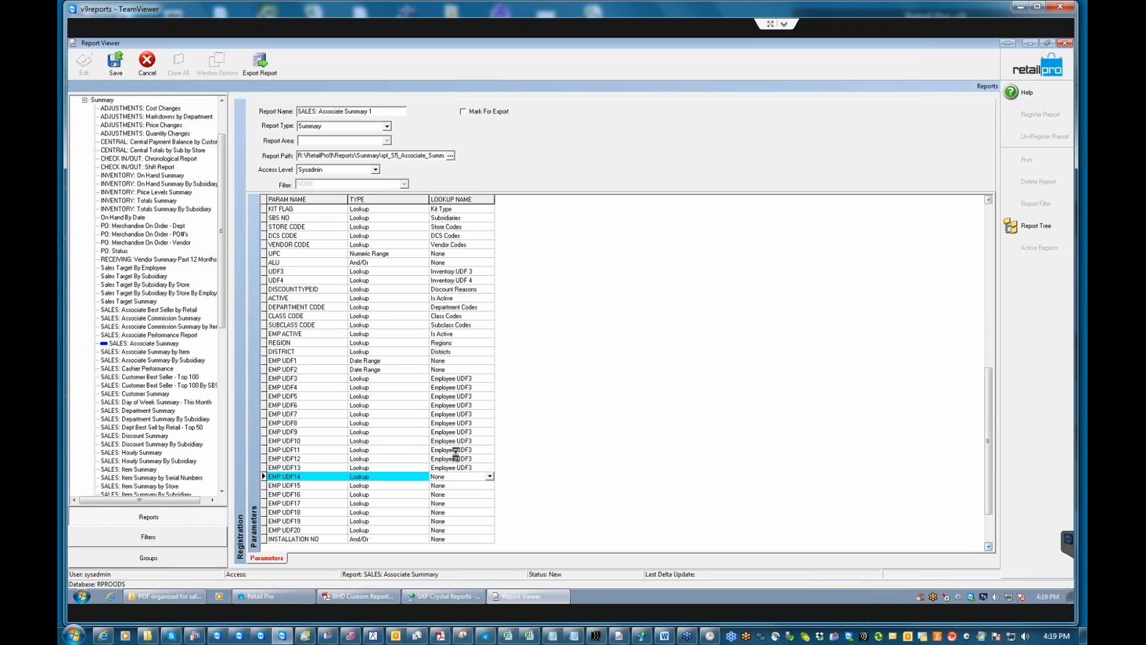
Give EMP UDF15 through EMP UDF20 the Employee UDF3 lookup and save the report registration.
{"action": "left_click", "coordinate": [440, 487]}
{"action": "left_click", "coordinate": [439, 487]}
{"action": "type", "text": "e"}
{"action": "key", "text": "Return"}
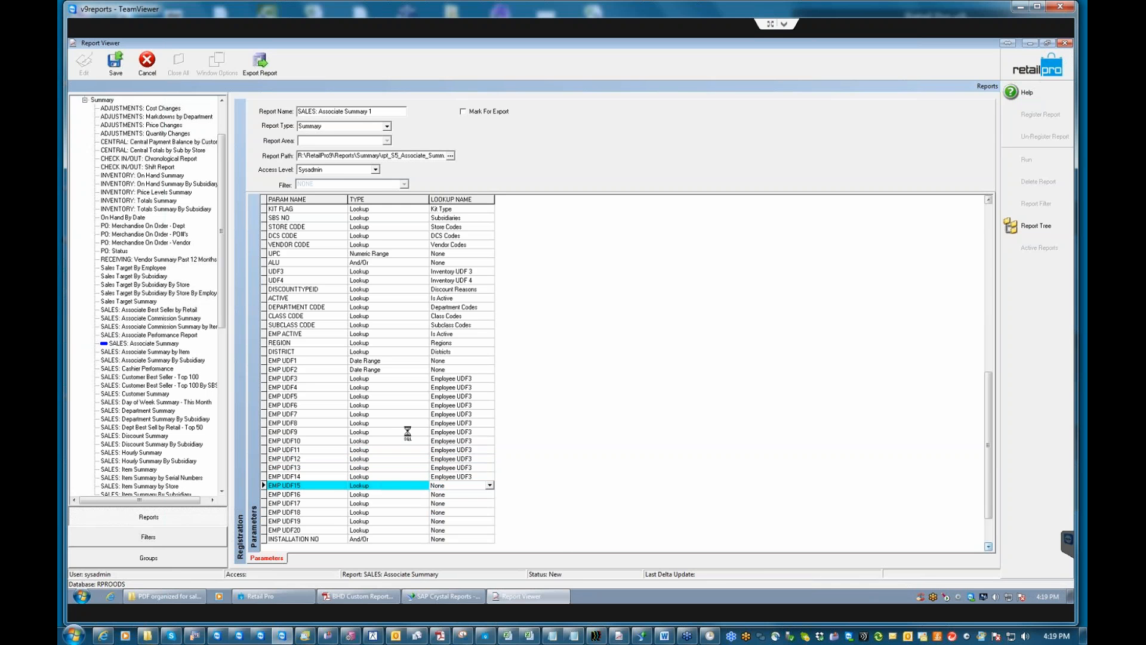
{"action": "left_click", "coordinate": [443, 495]}
{"action": "key", "text": "Return"}
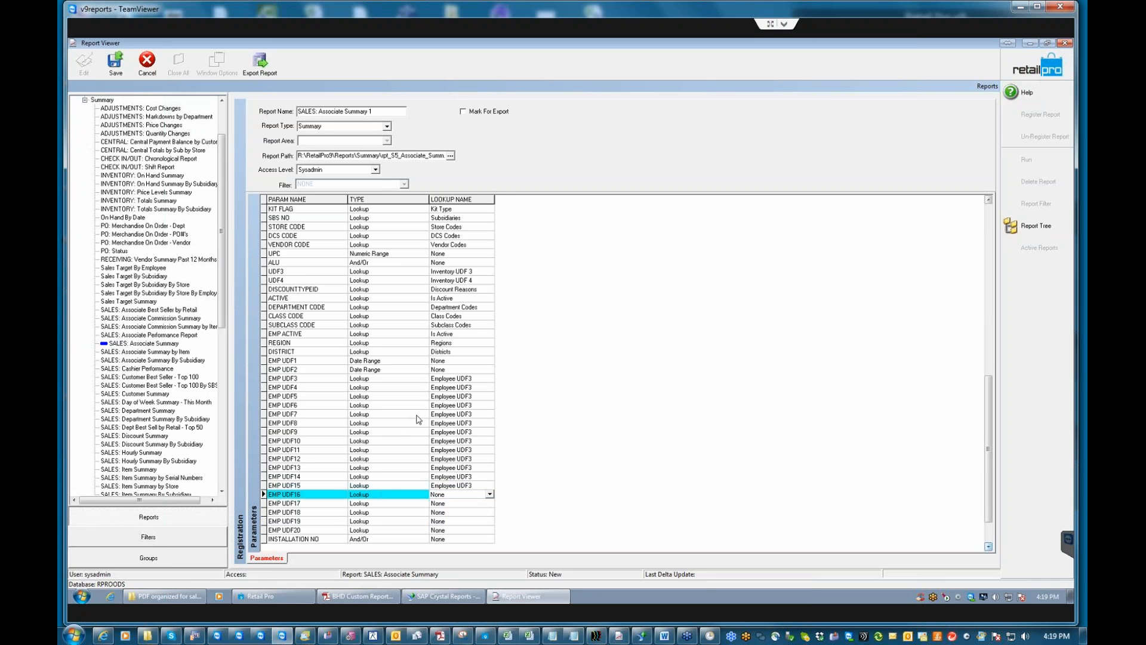
{"action": "left_click", "coordinate": [438, 506]}
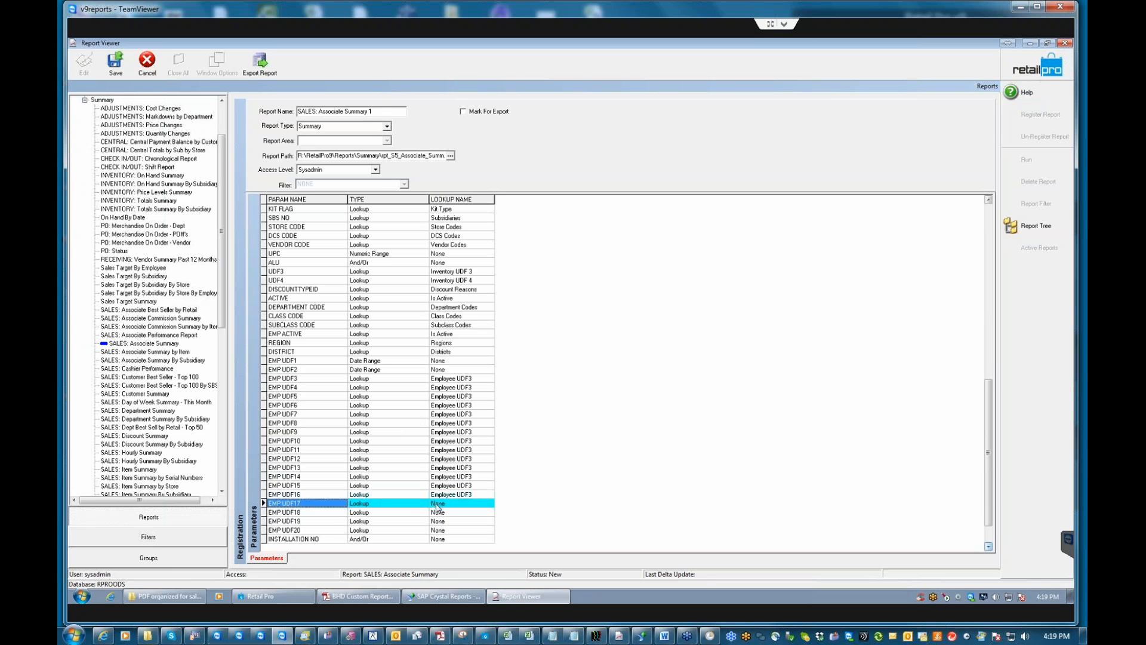
{"action": "left_click", "coordinate": [438, 506]}
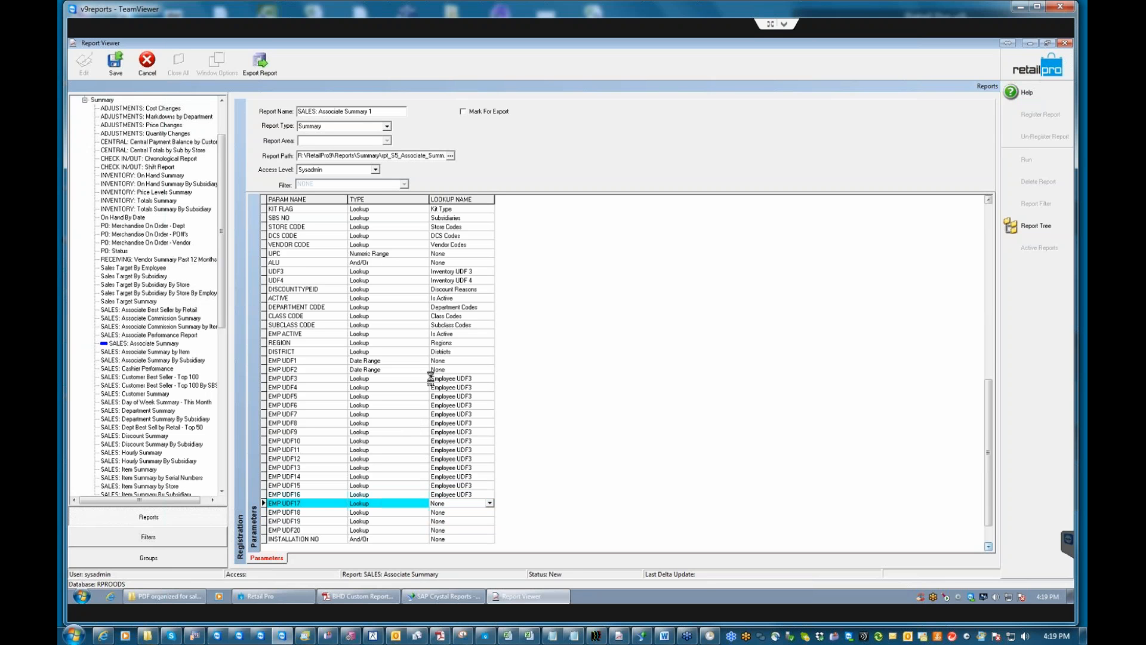
{"action": "left_click", "coordinate": [445, 514]}
{"action": "left_click", "coordinate": [446, 512]}
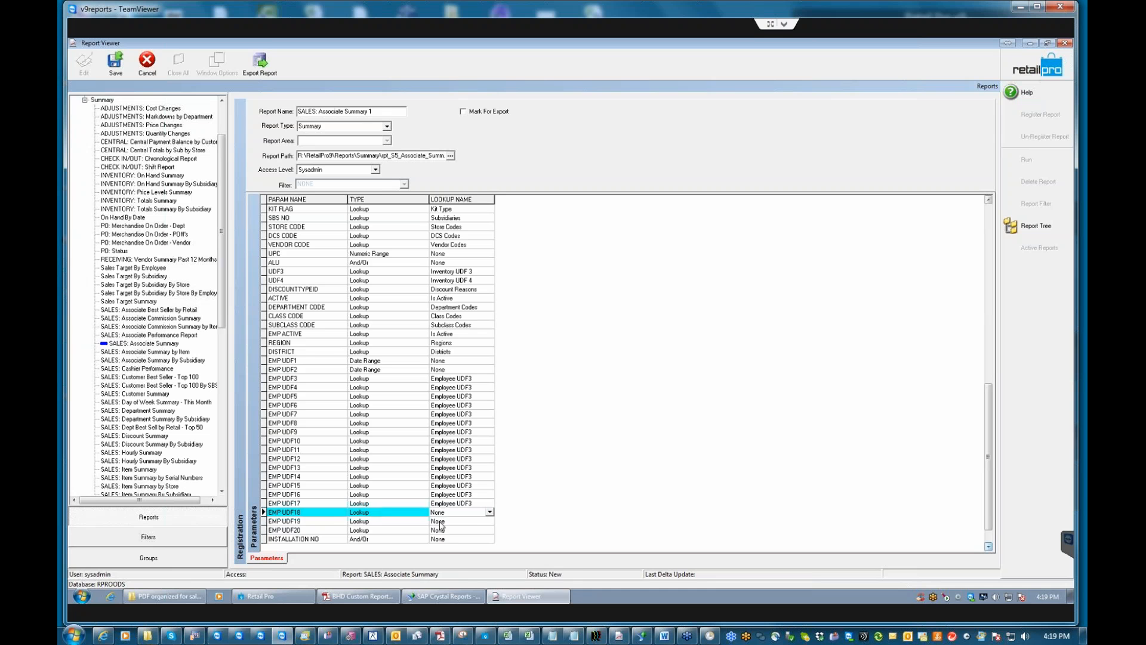
{"action": "left_click", "coordinate": [441, 522]}
{"action": "left_click", "coordinate": [441, 521]}
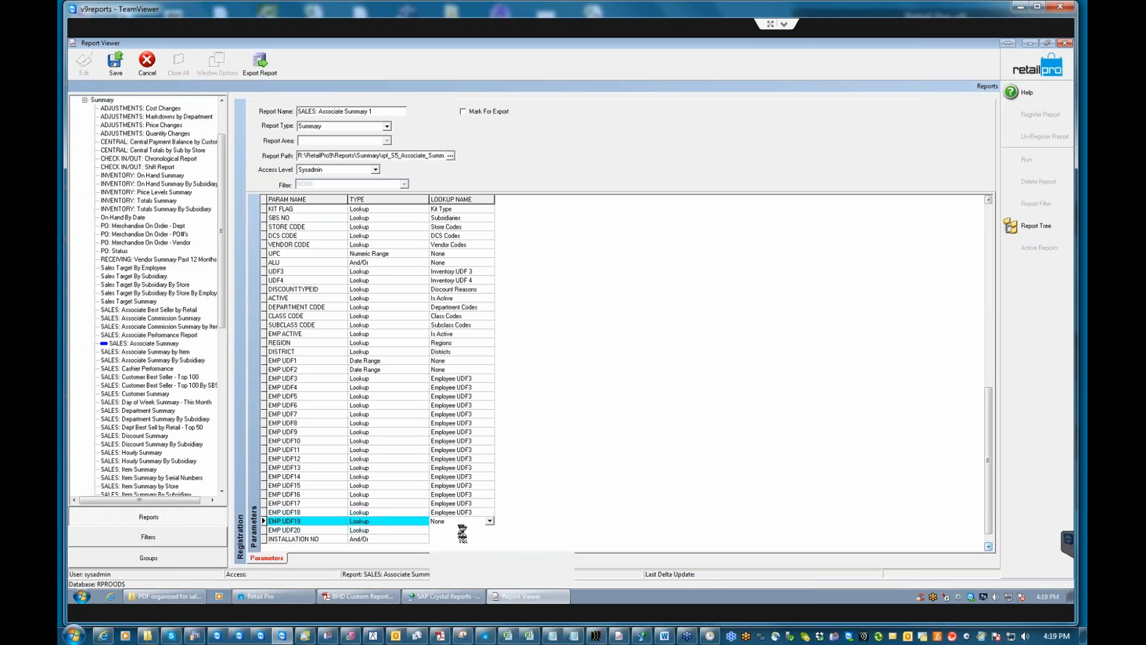
{"action": "left_click", "coordinate": [442, 530]}
{"action": "left_click", "coordinate": [441, 529]}
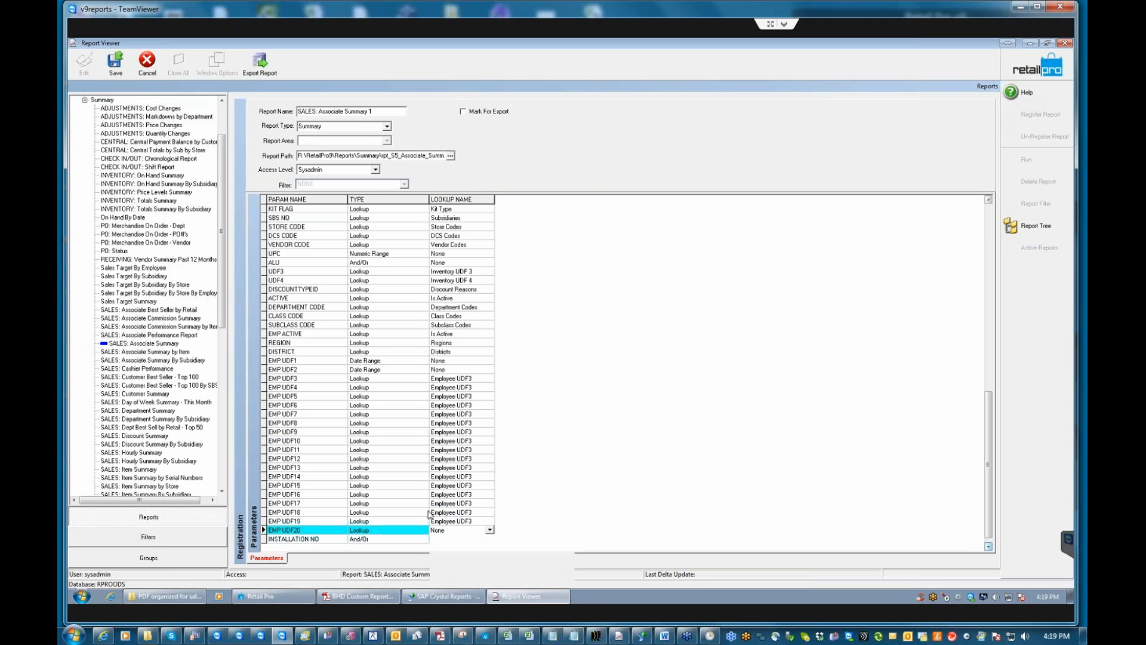
{"action": "key", "text": "Tab"}
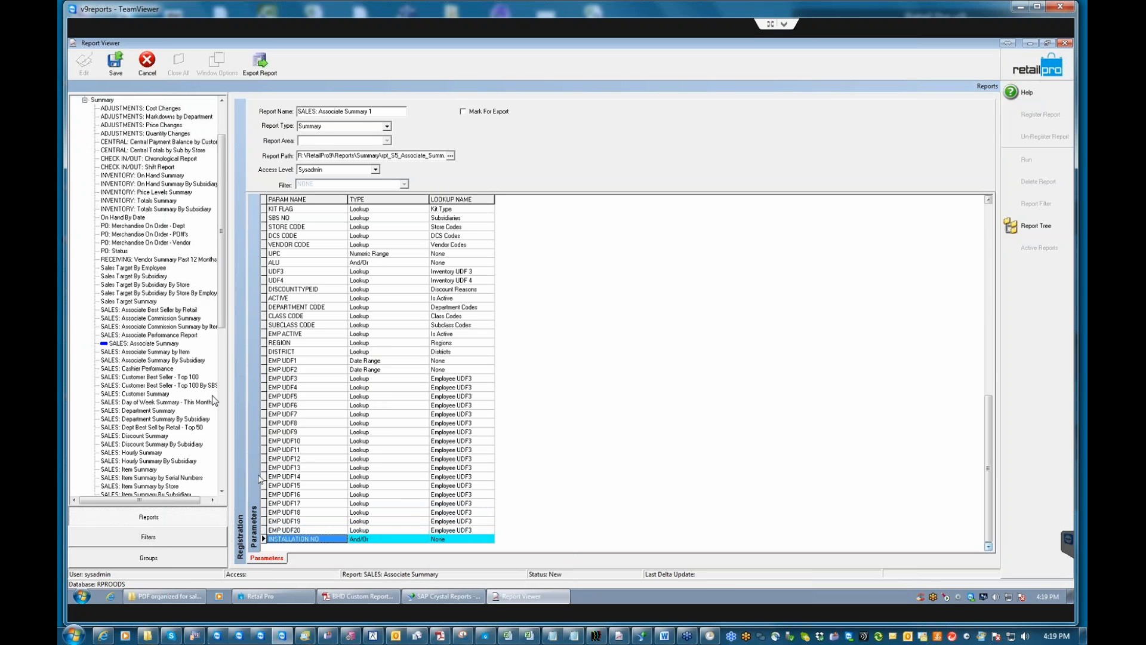
{"action": "left_click", "coordinate": [120, 55]}
Dismiss the success message and decline another registration, then view SALES: Associate Summary and Associate Summary 1.
{"action": "left_click", "coordinate": [521, 597]}
{"action": "left_click", "coordinate": [571, 339]}
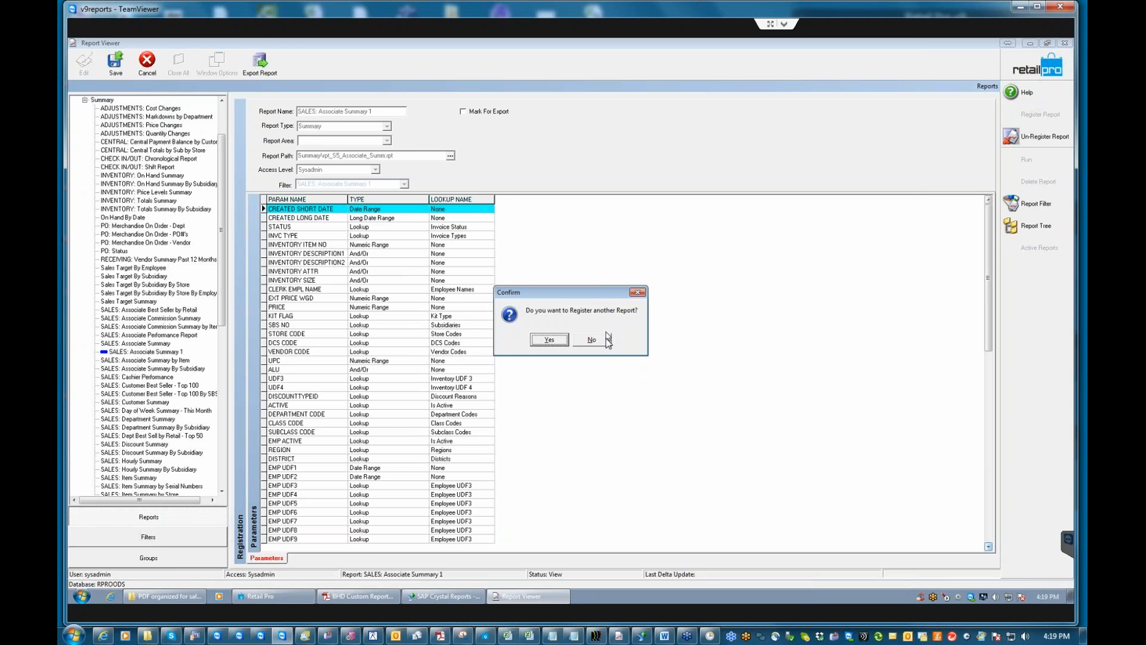
{"action": "left_click", "coordinate": [607, 338]}
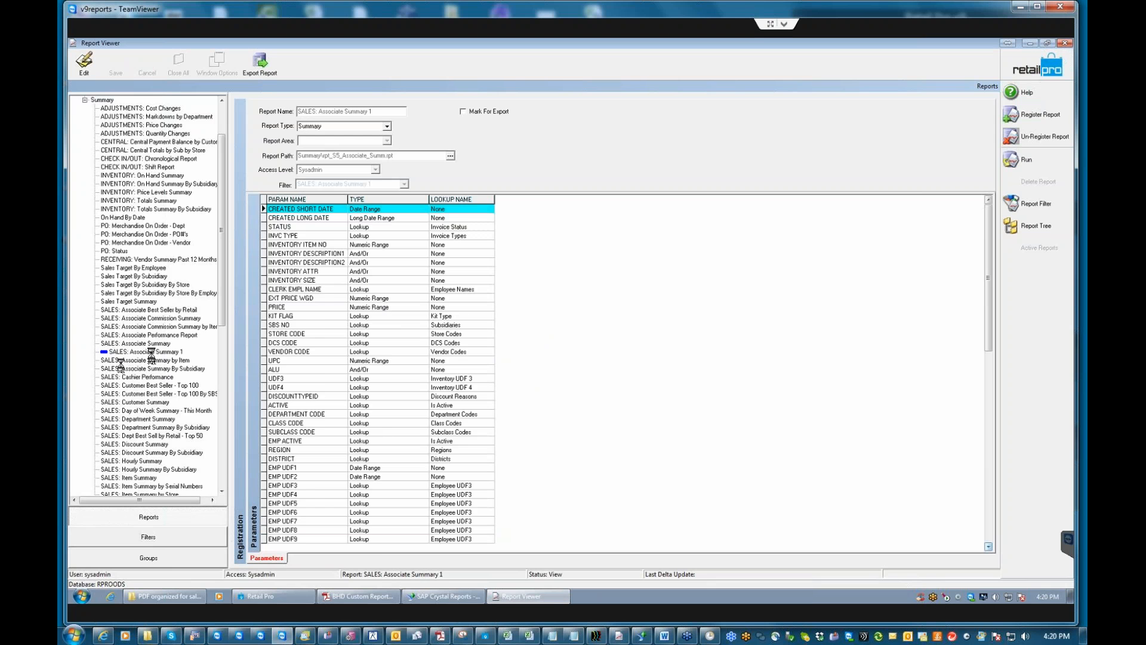
{"action": "left_click", "coordinate": [144, 344]}
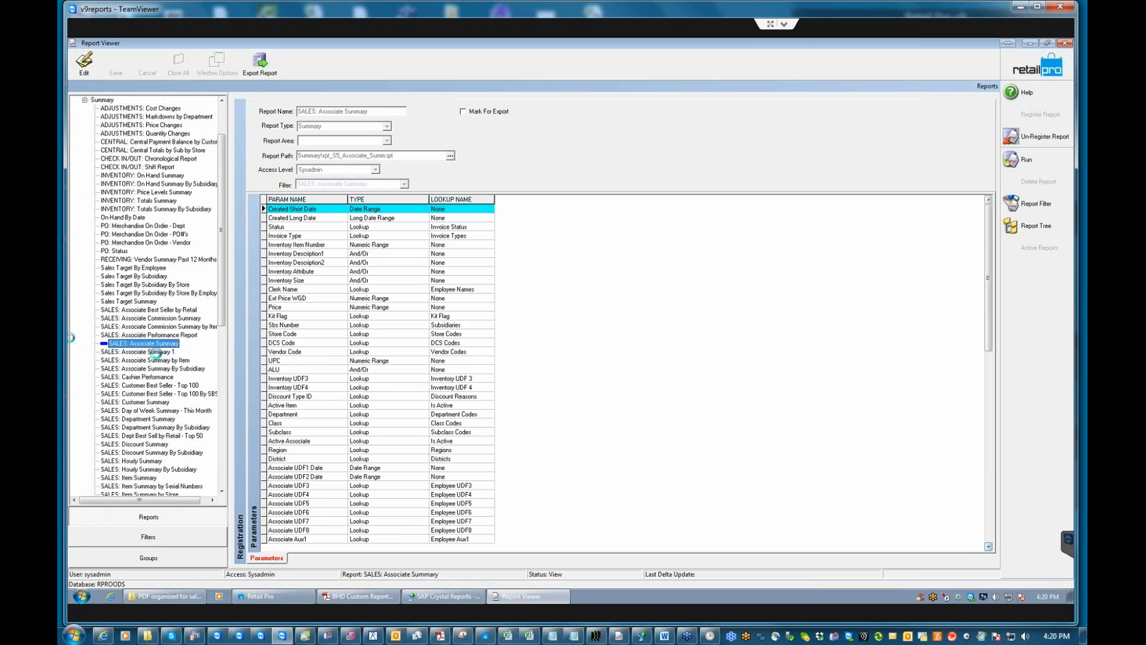
{"action": "left_click", "coordinate": [153, 352]}
In Filters, set CREATED SHORT DATE to a '? months ? months ago' range starting 1.
{"action": "left_click", "coordinate": [147, 539]}
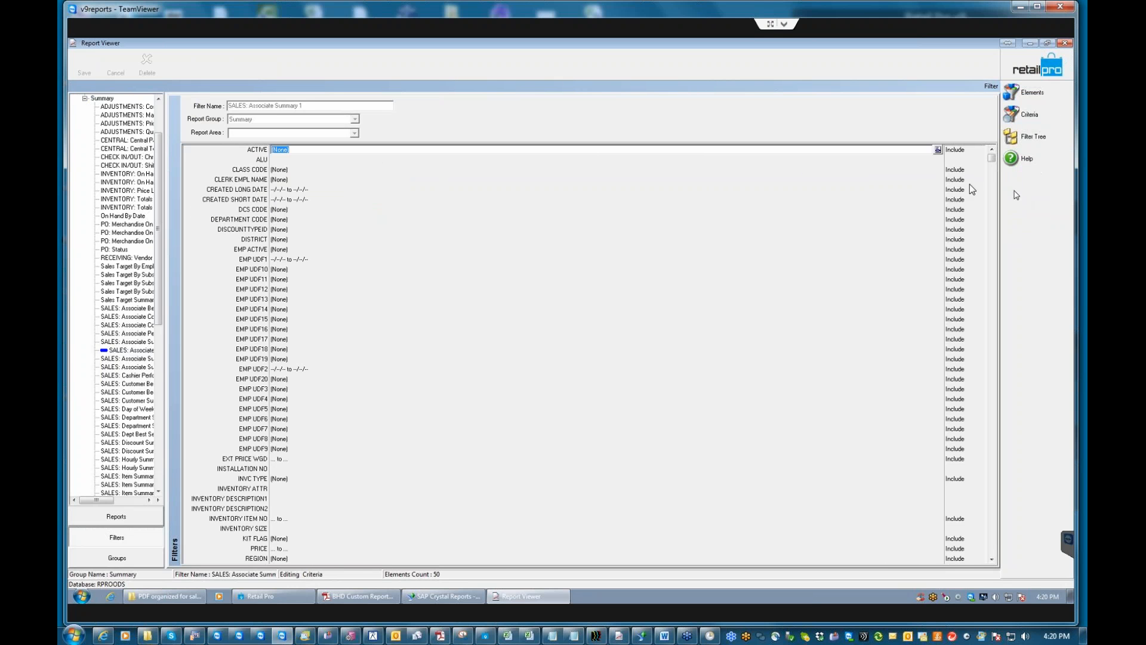
{"action": "left_click", "coordinate": [938, 191]}
{"action": "left_click", "coordinate": [937, 190]}
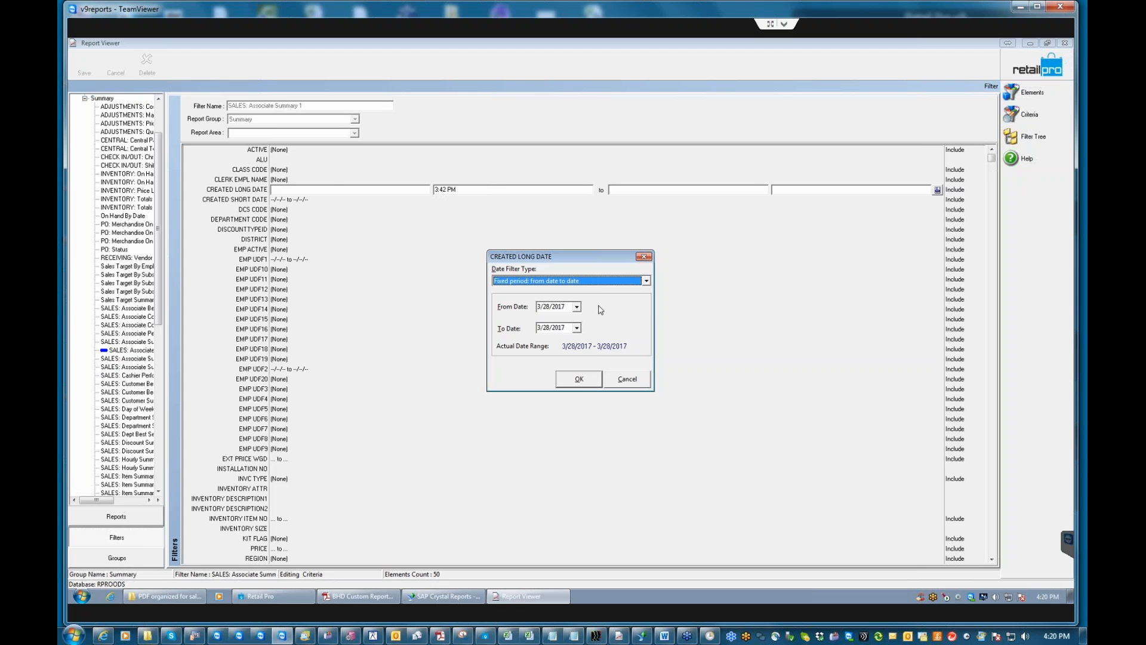
{"action": "left_click", "coordinate": [626, 379]}
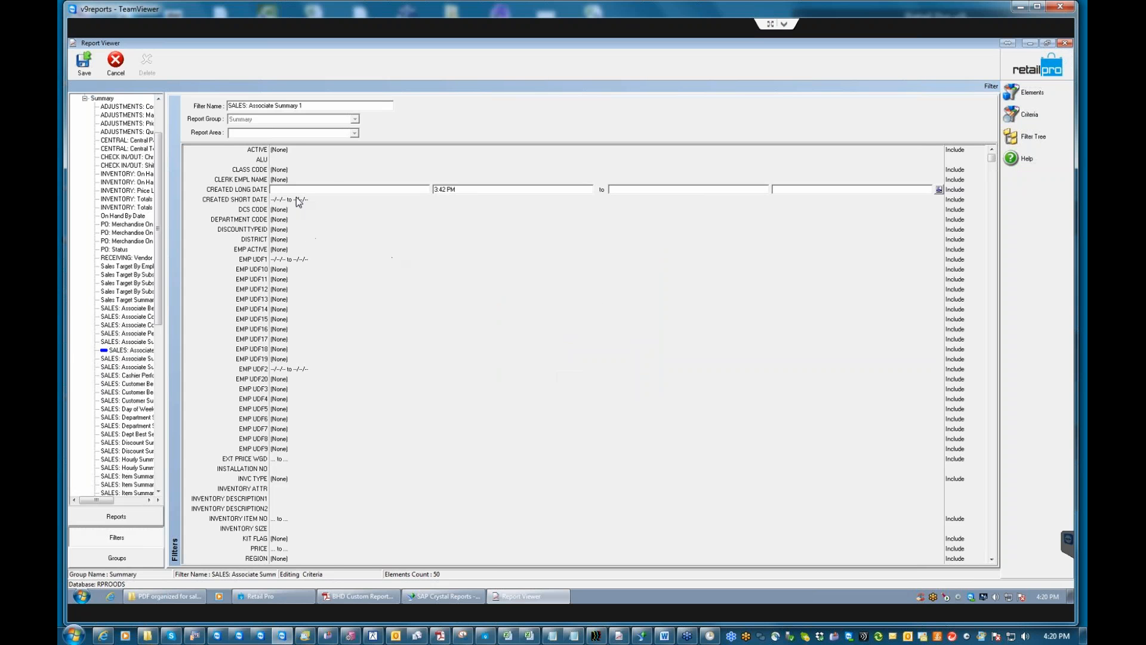
{"action": "left_click", "coordinate": [938, 200]}
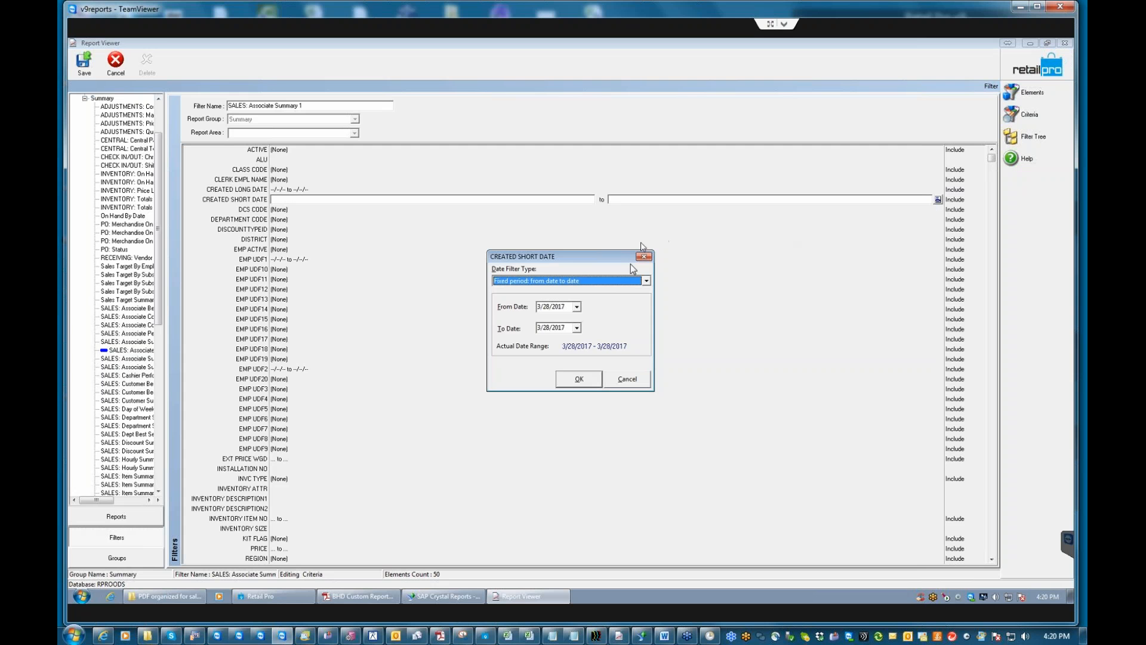
{"action": "left_click", "coordinate": [647, 280]}
{"action": "left_click", "coordinate": [550, 311]}
{"action": "left_click", "coordinate": [532, 308]}
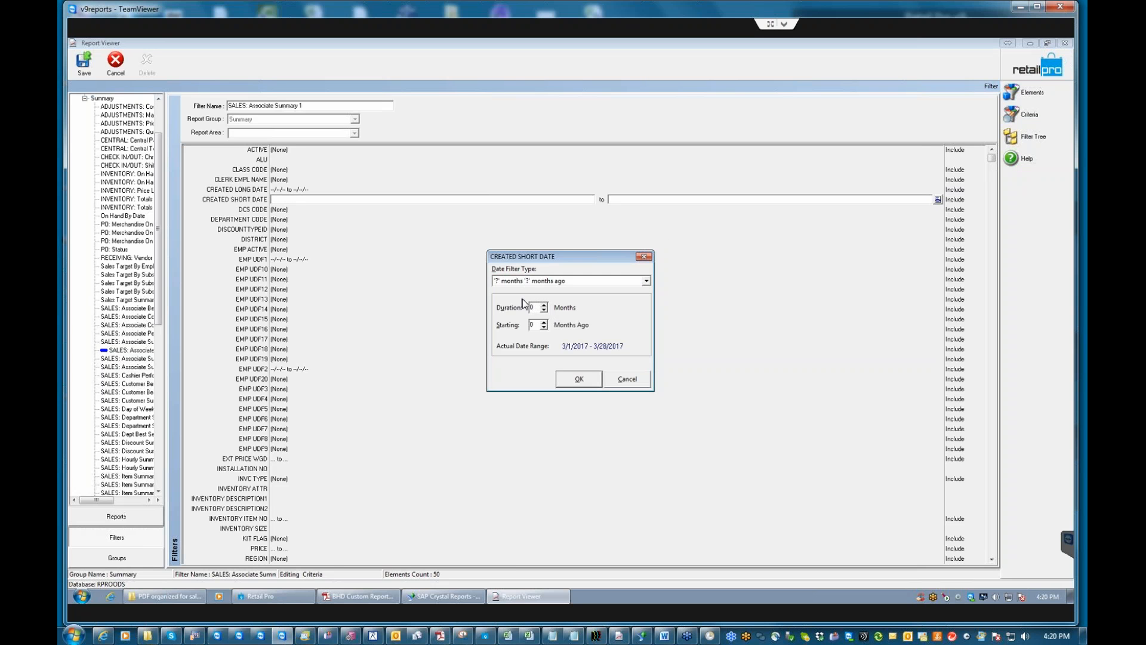
{"action": "type", "text": "1"}
{"action": "left_click", "coordinate": [577, 379]}
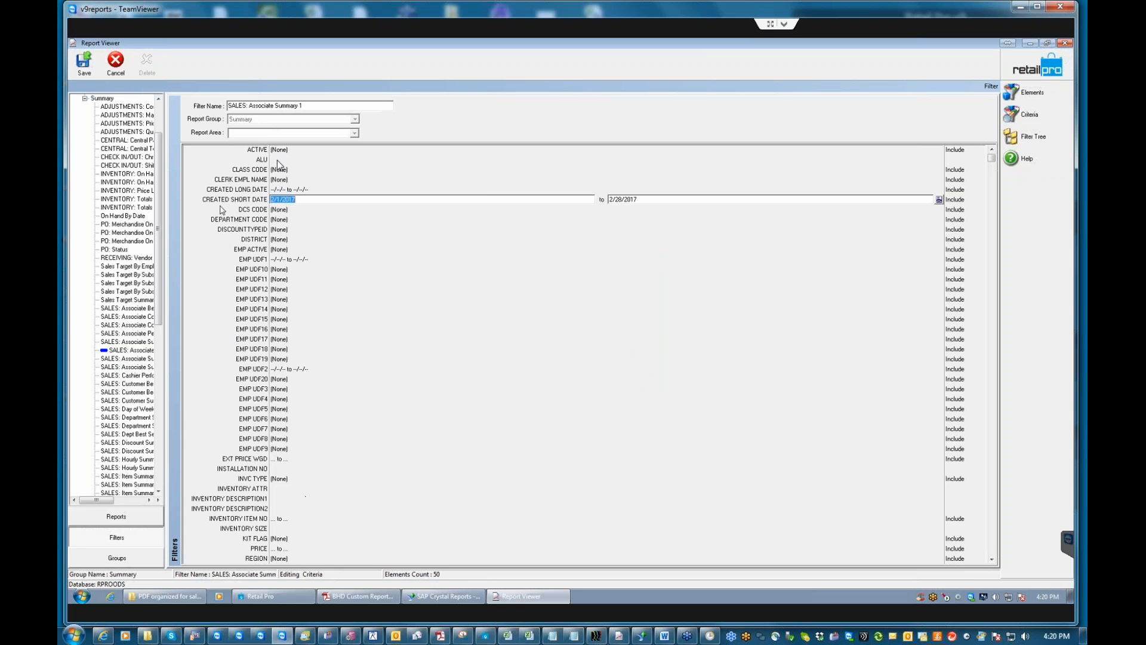
Limit STORE CODE to SFO-San Francisco and save the filter.
{"action": "left_click", "coordinate": [992, 559]}
{"action": "left_click", "coordinate": [275, 508]}
{"action": "left_click", "coordinate": [938, 509]}
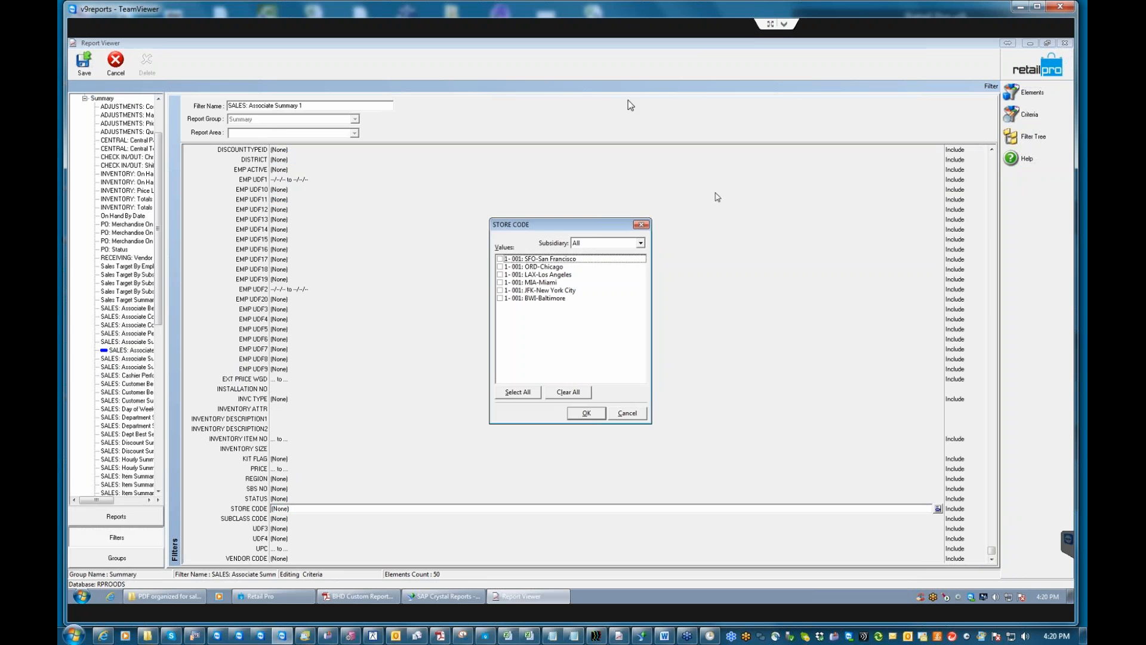
{"action": "left_click", "coordinate": [501, 259]}
{"action": "left_click", "coordinate": [587, 413]}
{"action": "left_click", "coordinate": [84, 70]}
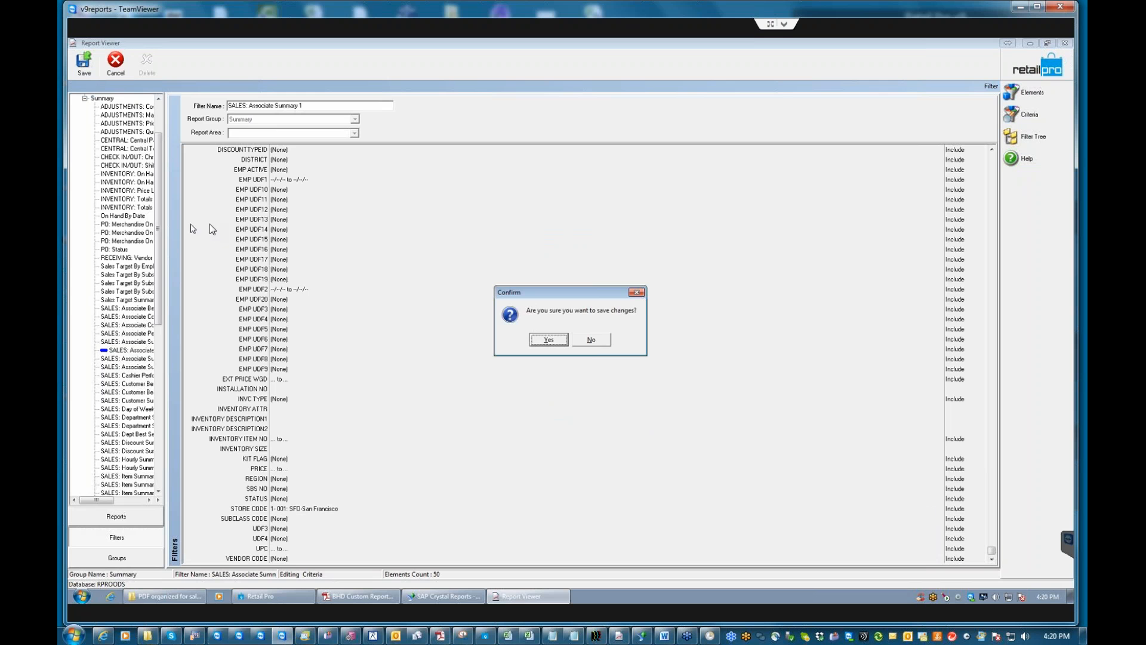
{"action": "left_click", "coordinate": [542, 339]}
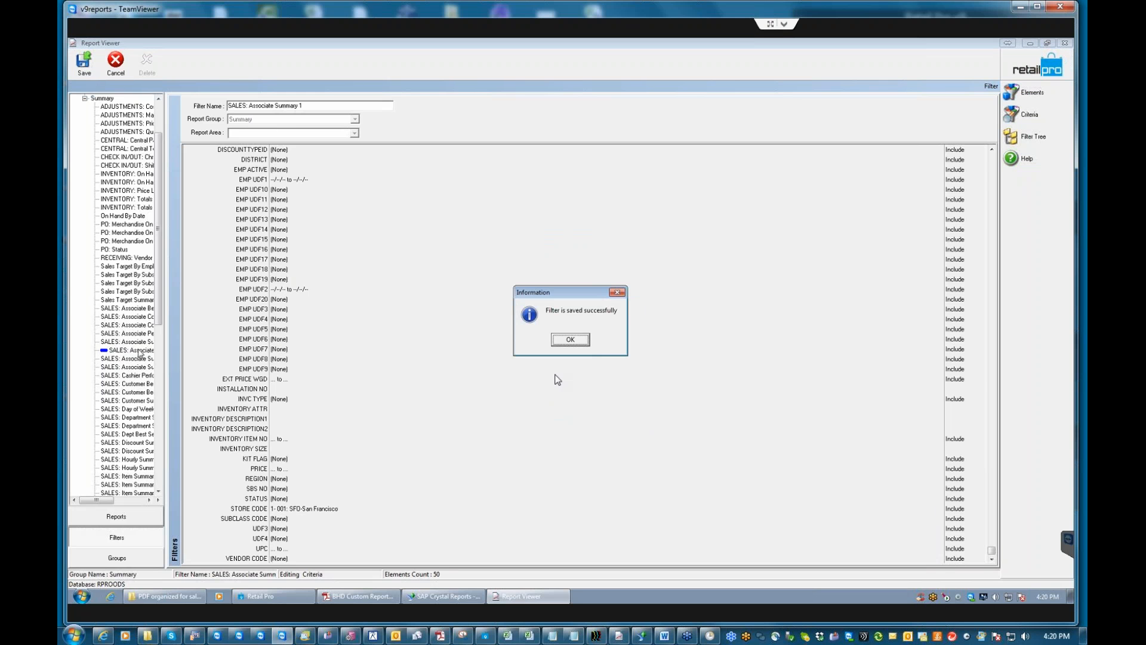
{"action": "left_click", "coordinate": [570, 340]}
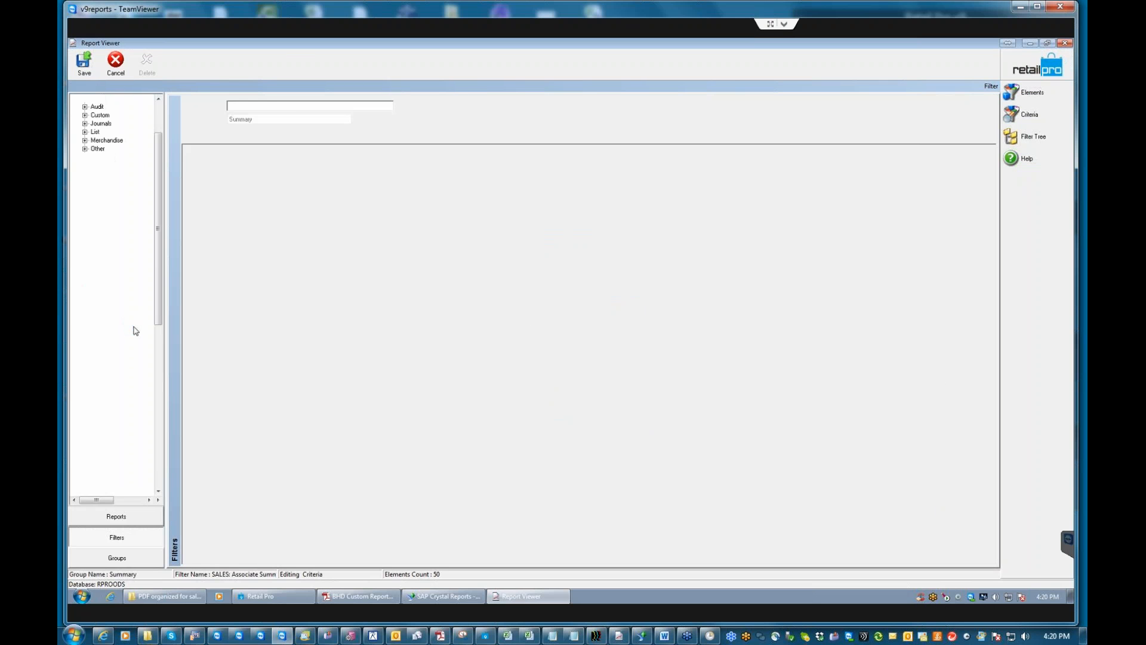
Restrict the SALES: Associate Summary filter's Store Code to ORD-Chicago and save it.
{"action": "left_click", "coordinate": [137, 343]}
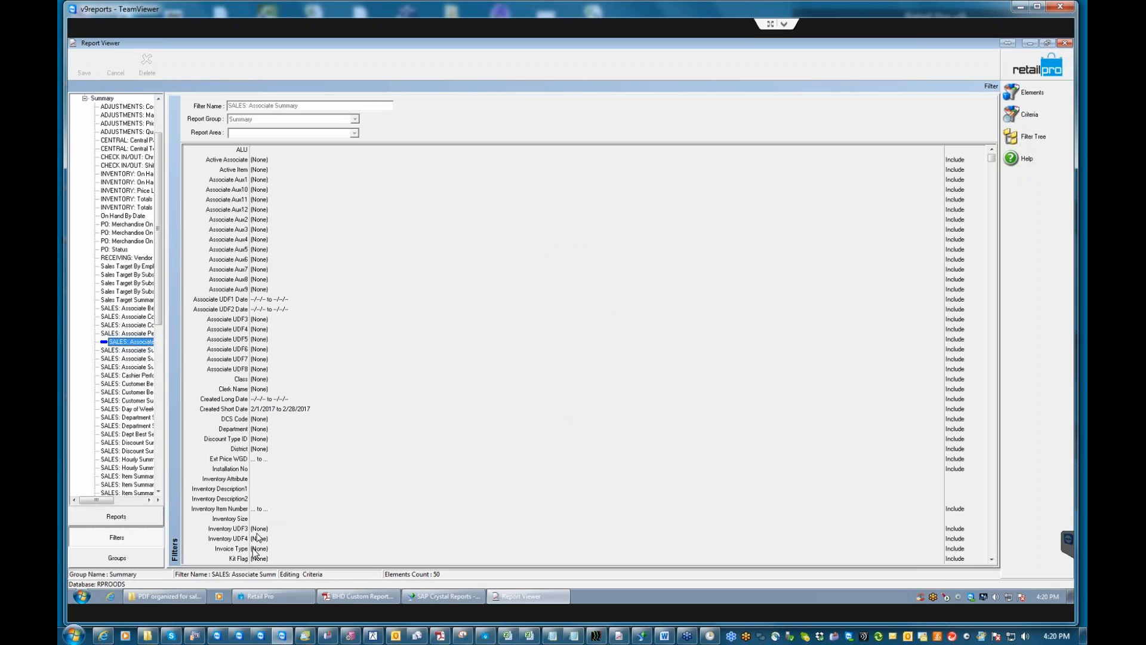
{"action": "left_click", "coordinate": [992, 560]}
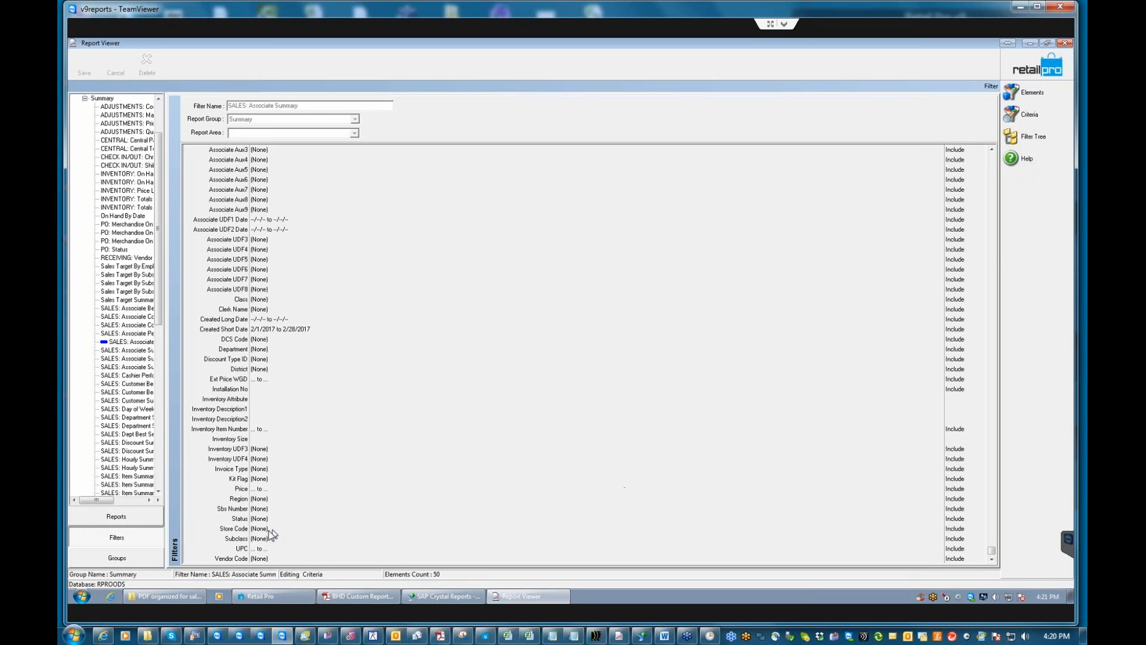
{"action": "left_click", "coordinate": [292, 529]}
{"action": "left_click", "coordinate": [937, 529]}
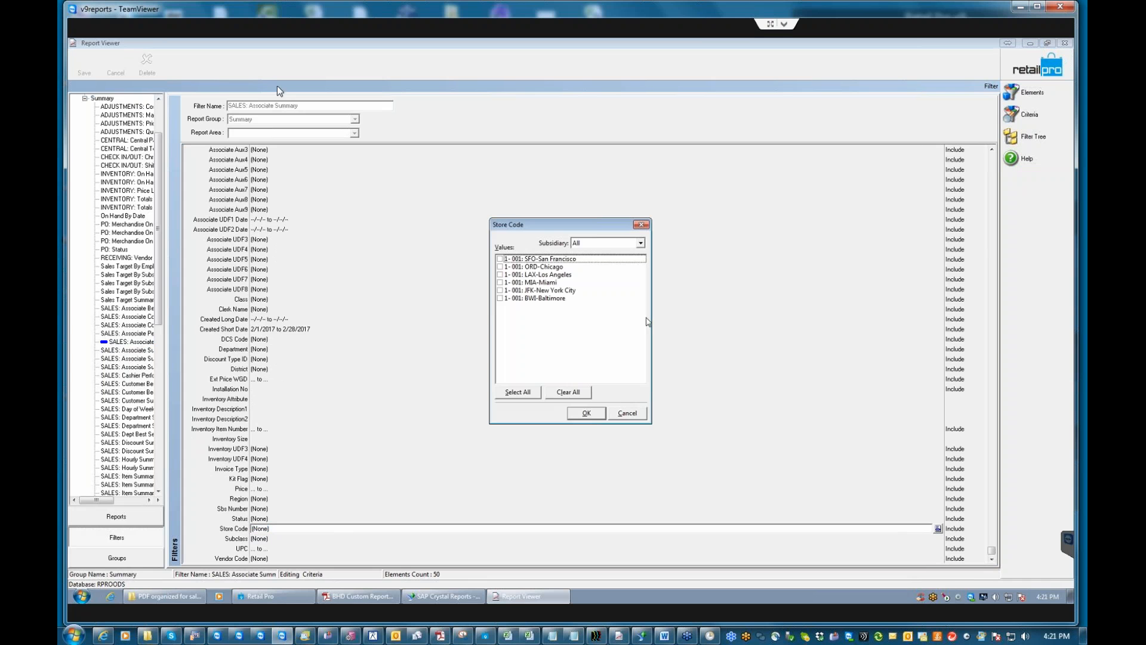
{"action": "left_click", "coordinate": [500, 267]}
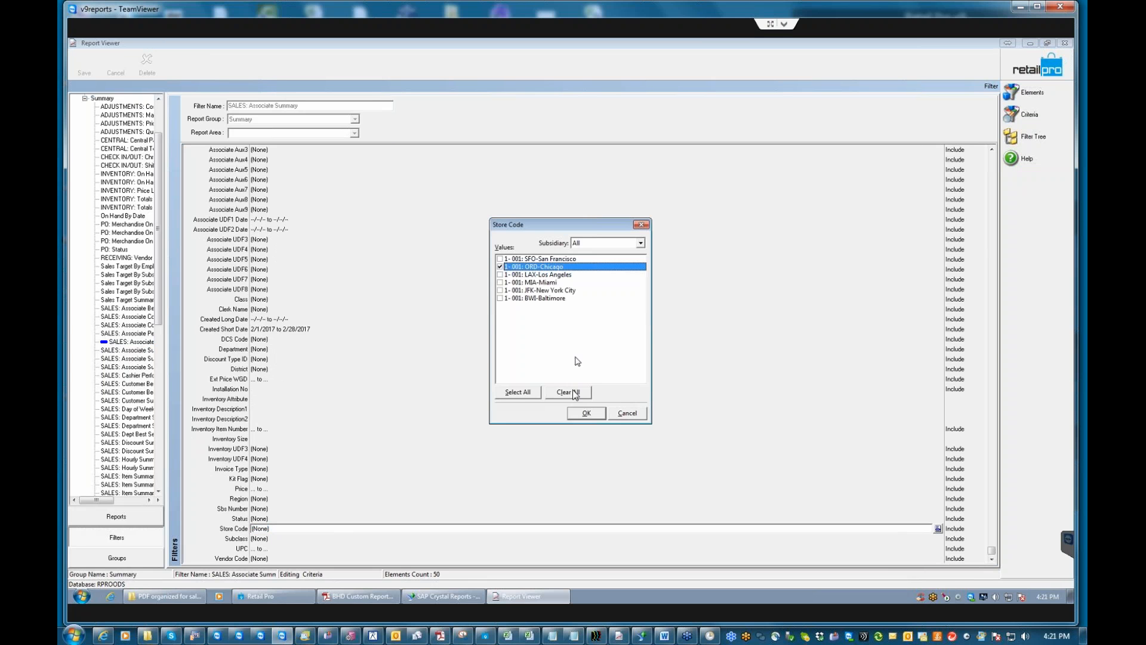
{"action": "left_click", "coordinate": [586, 413]}
{"action": "left_click", "coordinate": [83, 61]}
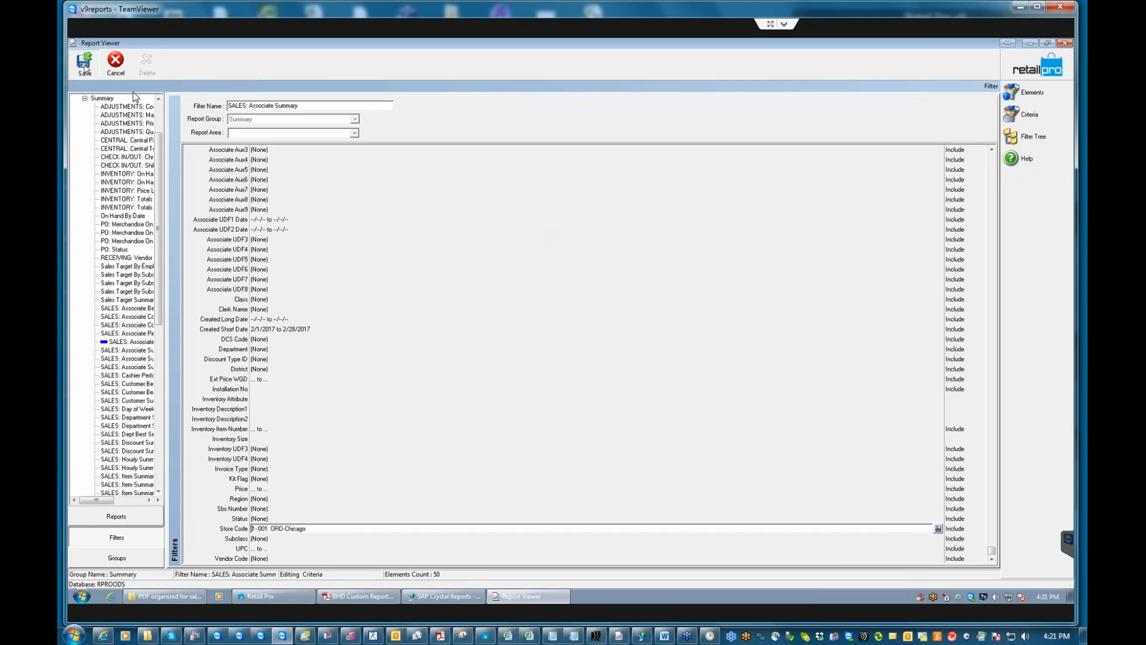
{"action": "left_click", "coordinate": [549, 340]}
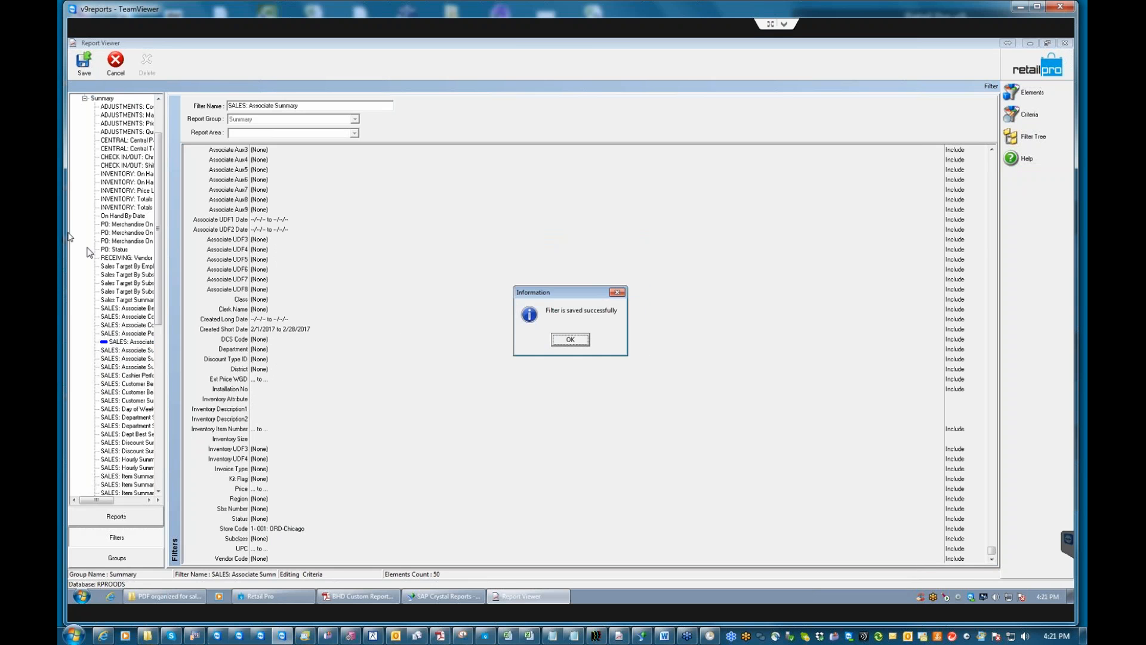
{"action": "left_click", "coordinate": [575, 340]}
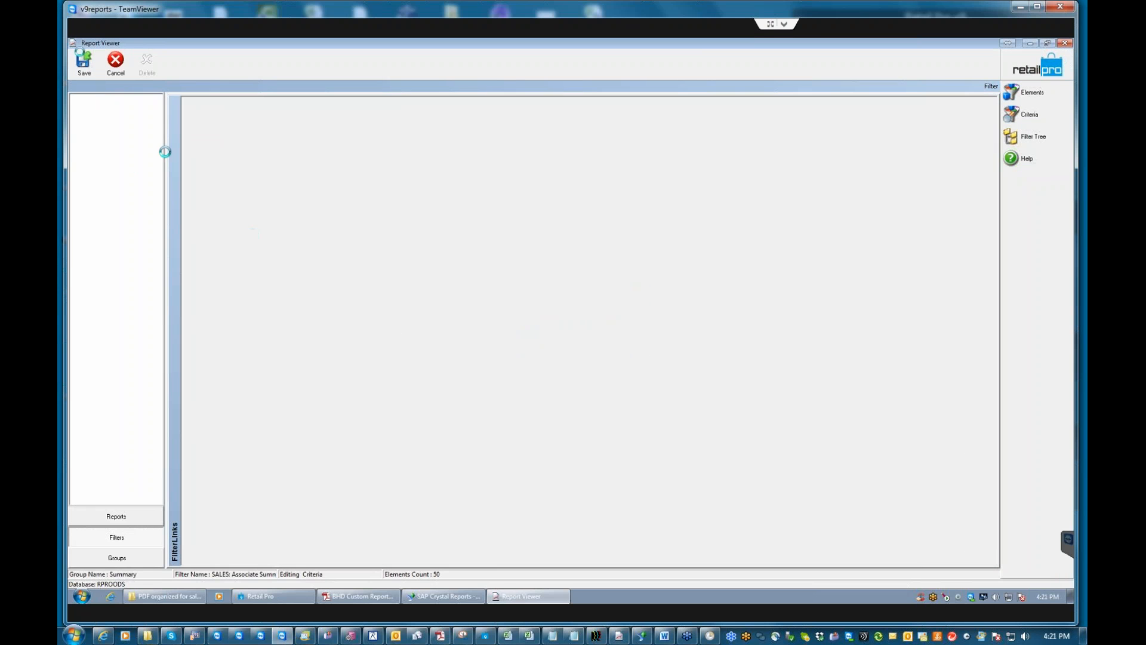
Review the monthly group's Summaries list, including INVENTORY: On Hand Summary and SALES: Associate Summary, then leave Groups.
{"action": "left_click", "coordinate": [118, 557]}
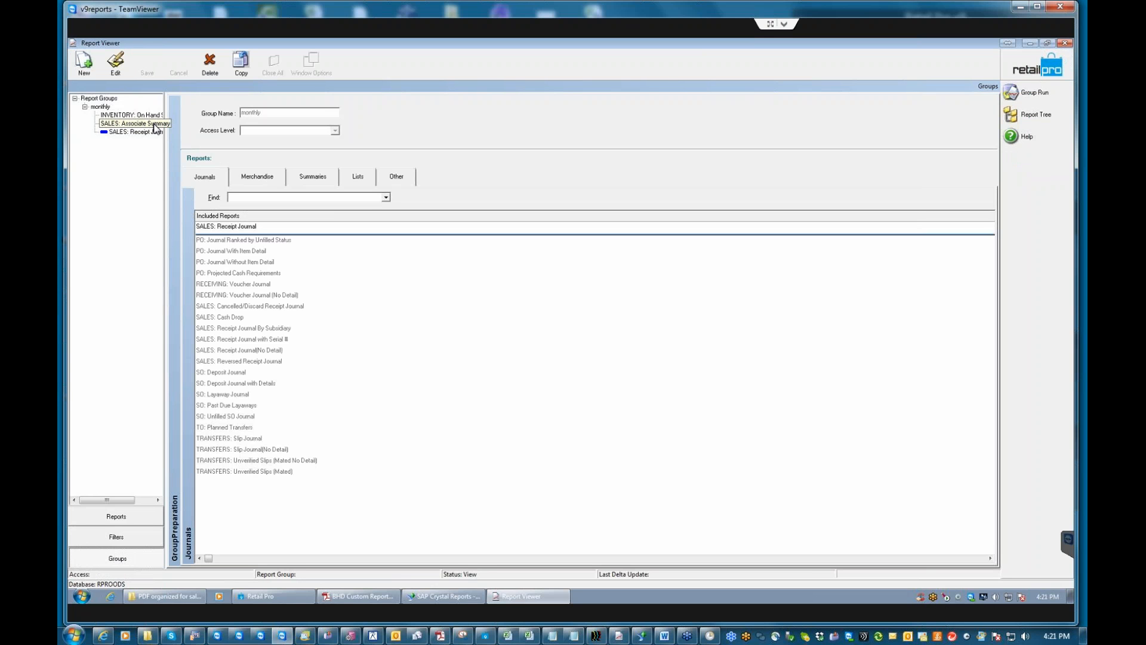
{"action": "left_click", "coordinate": [303, 175]}
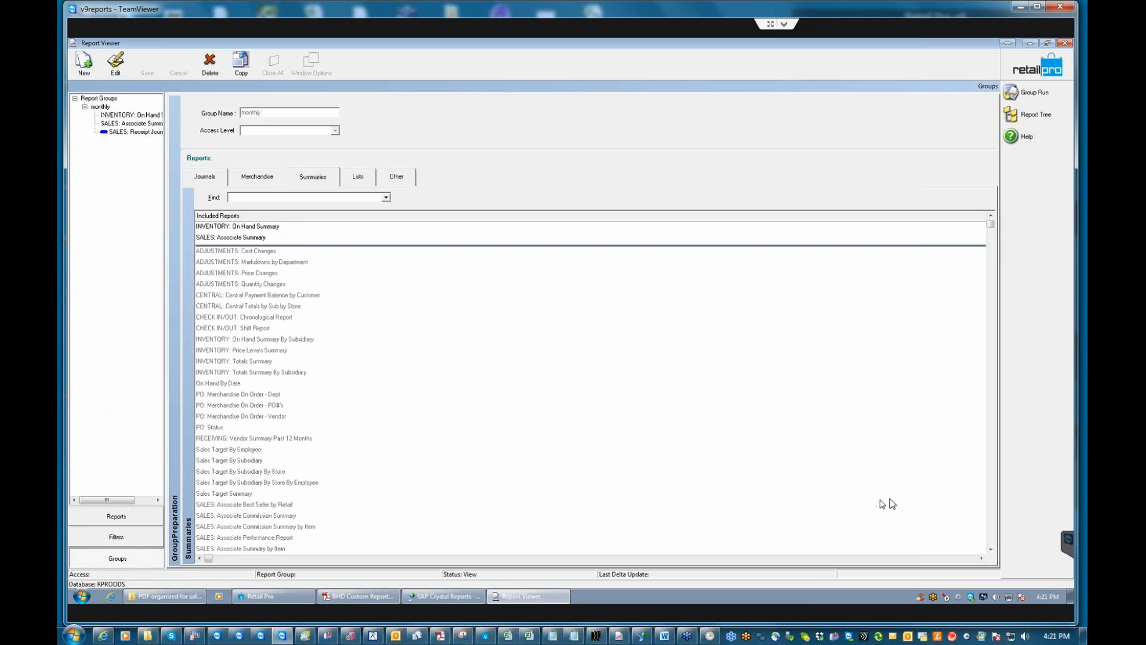
{"action": "left_click", "coordinate": [992, 550]}
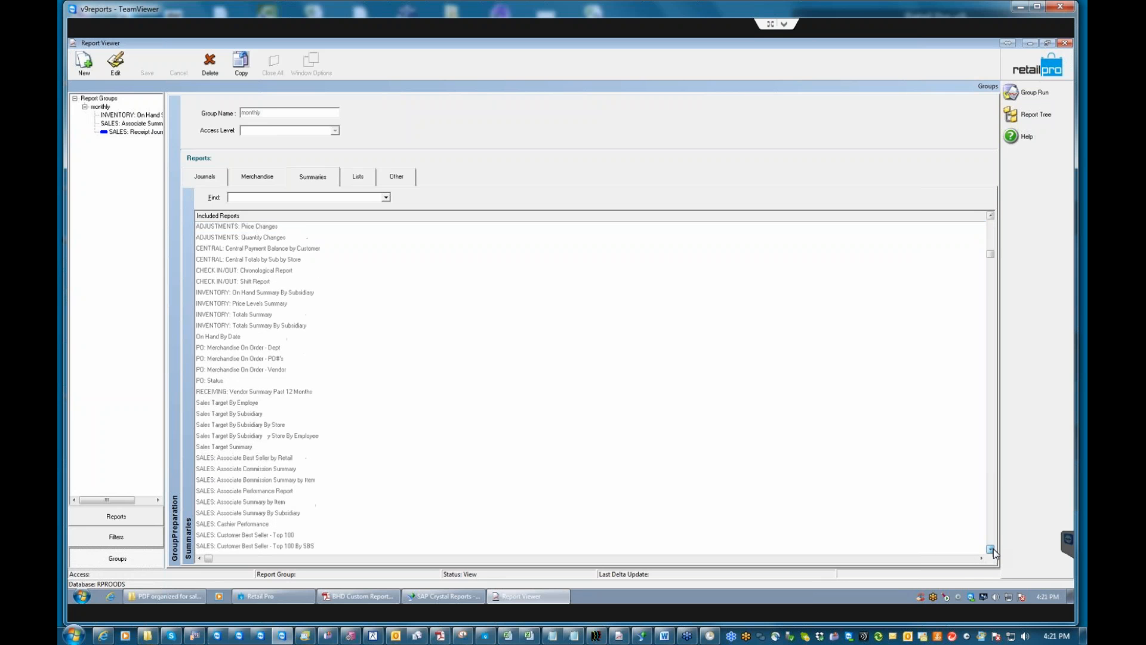
{"action": "left_click_drag", "start_coordinate": [990, 282], "coordinate": [998, 547]}
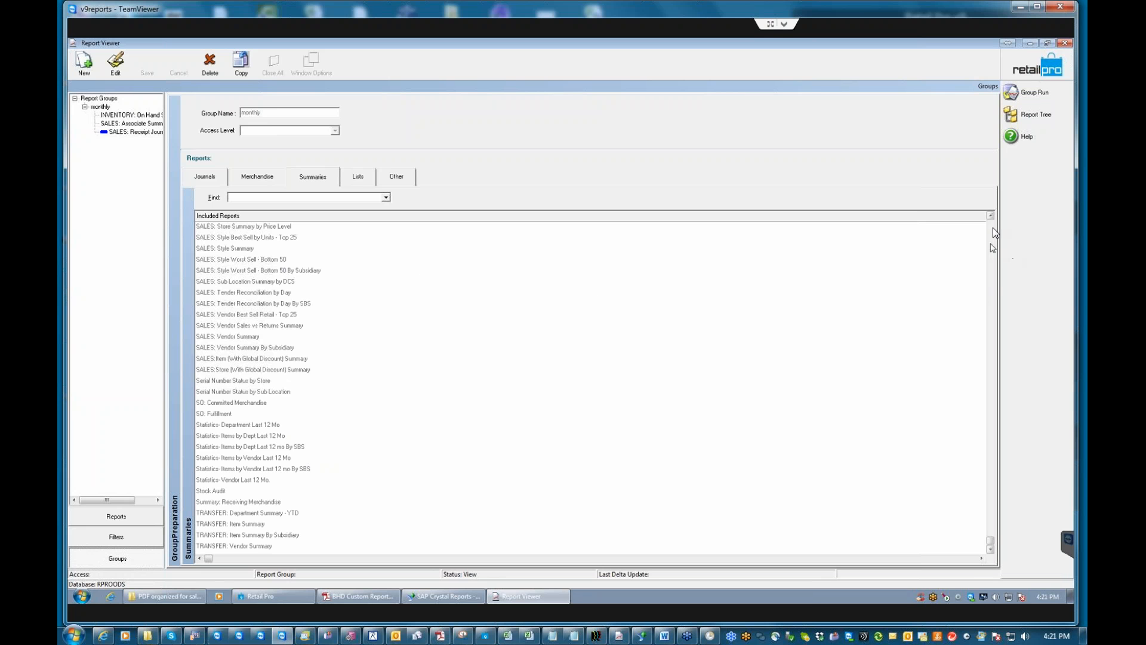
{"action": "left_click_drag", "start_coordinate": [991, 216], "coordinate": [991, 217]}
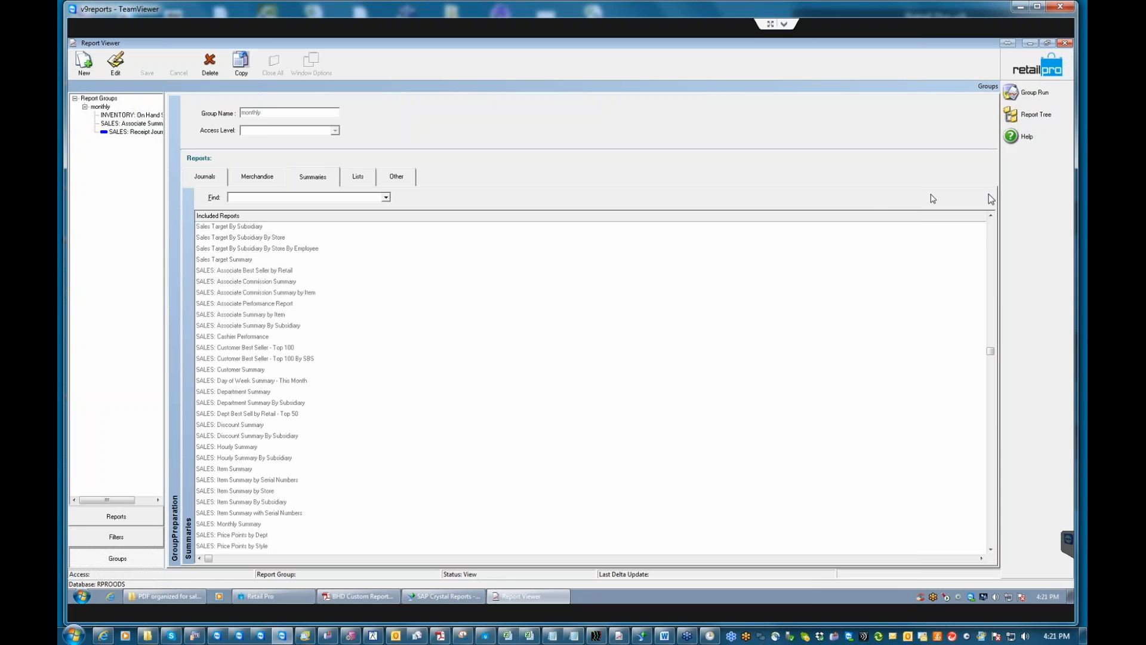
{"action": "left_click_drag", "start_coordinate": [992, 236], "coordinate": [989, 221]}
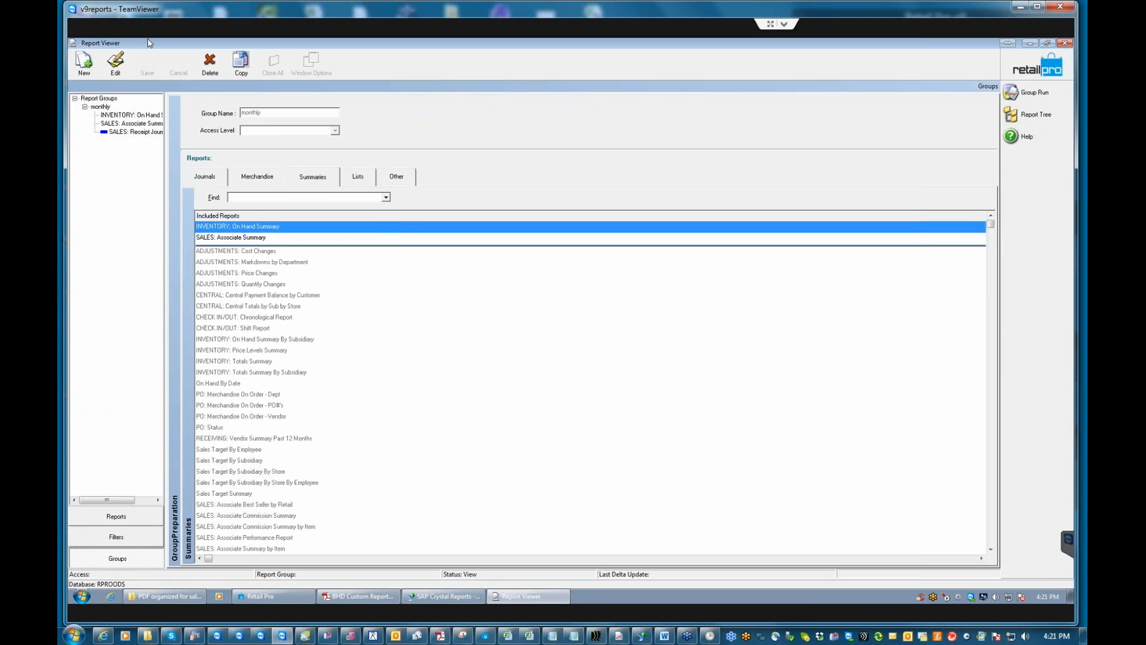
{"action": "left_click", "coordinate": [1035, 74]}
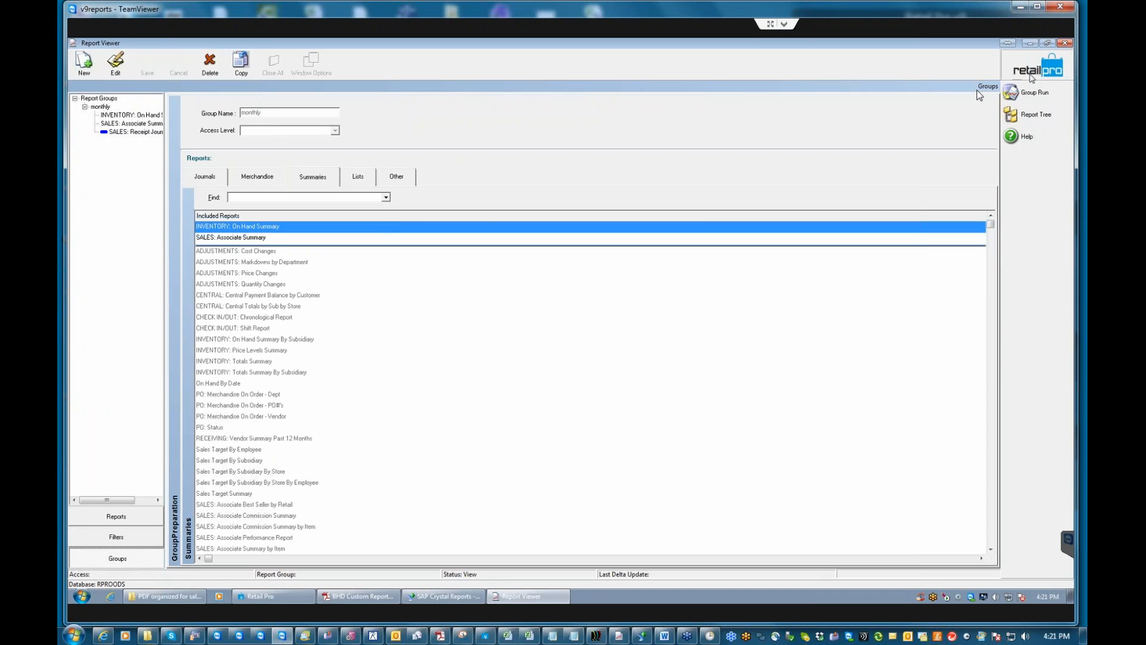
Exit the Report Viewer, relaunch Retail Pro 9 Reports from the desktop and log in as administrator.
{"action": "left_click", "coordinate": [1022, 204]}
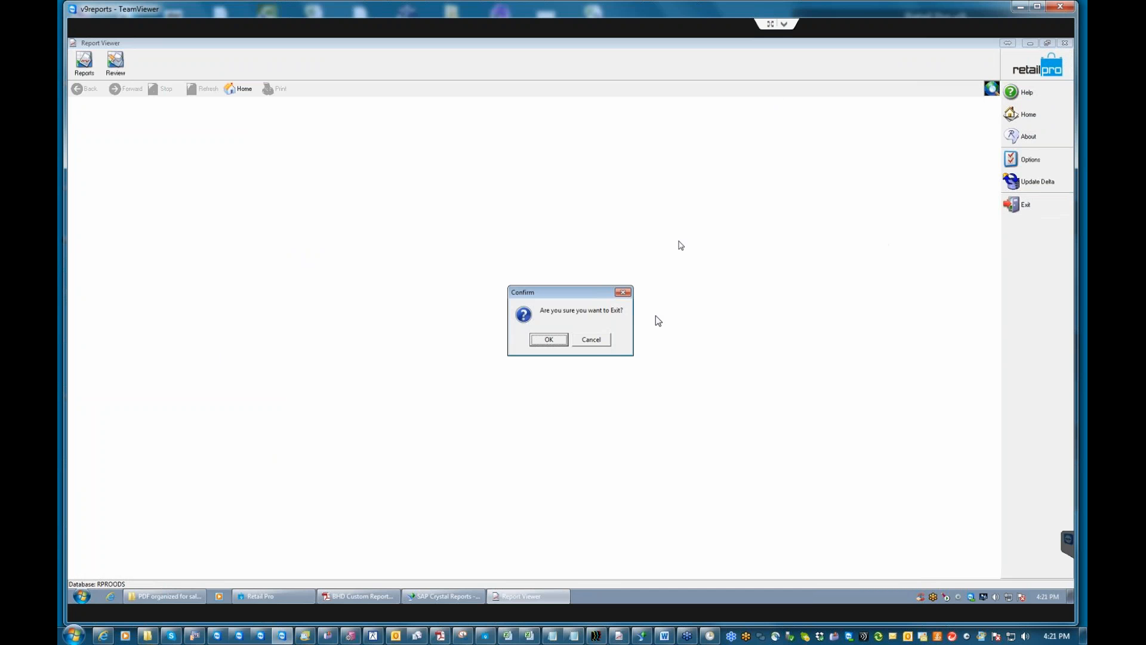
{"action": "left_click", "coordinate": [548, 340]}
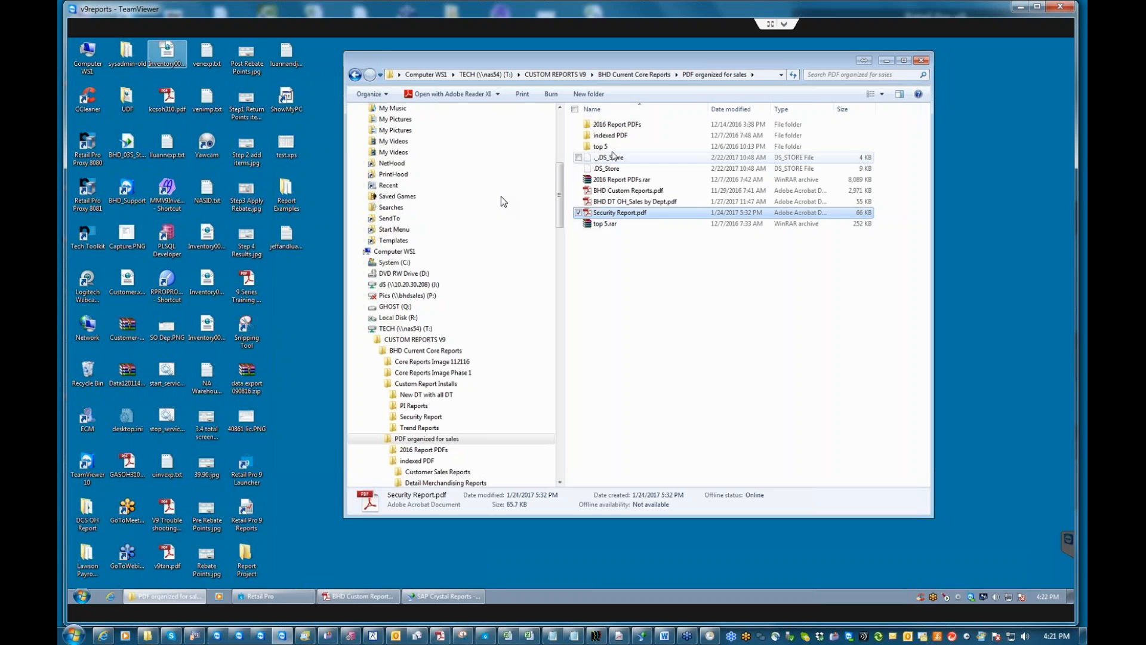
{"action": "left_click", "coordinate": [887, 60]}
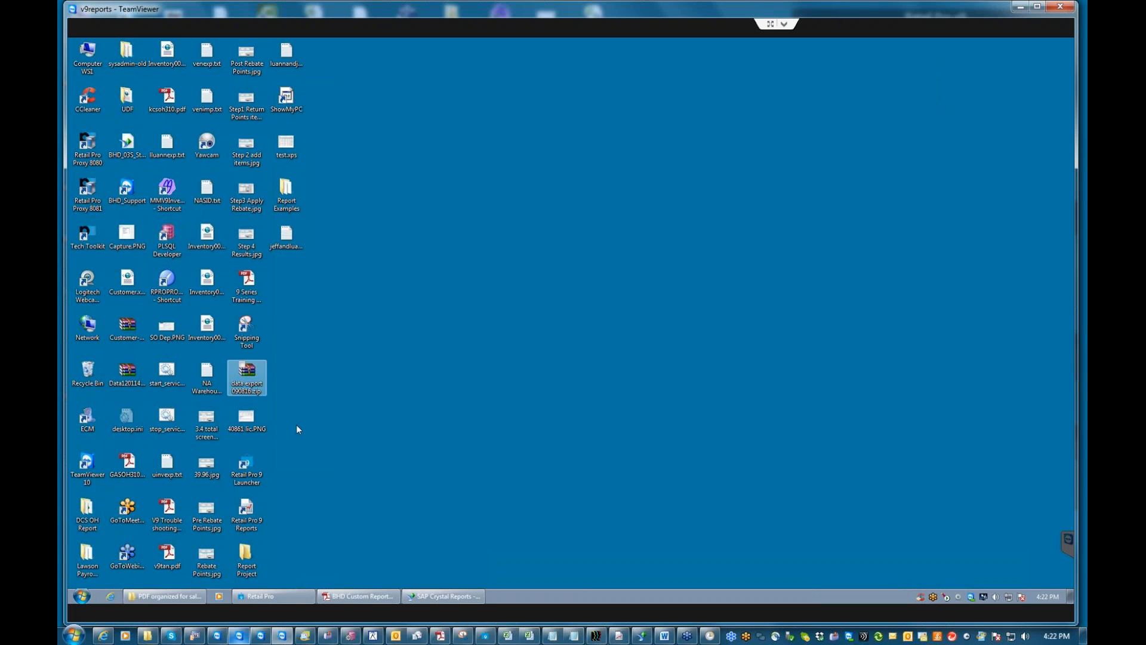
{"action": "left_click", "coordinate": [237, 514]}
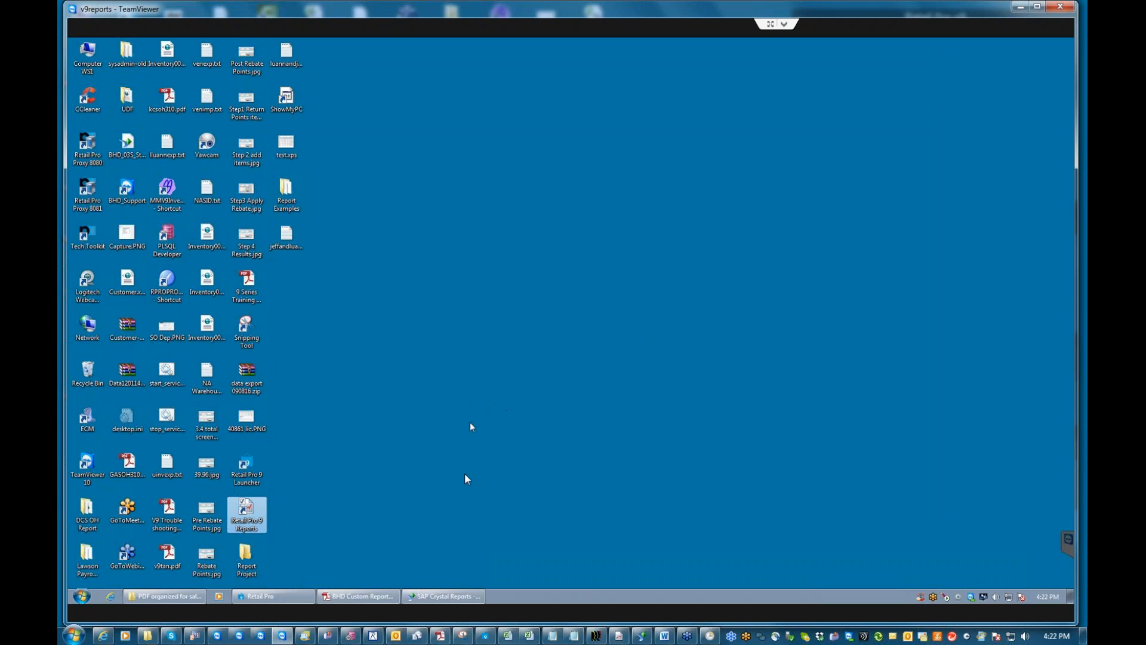
{"action": "double_click", "coordinate": [244, 512]}
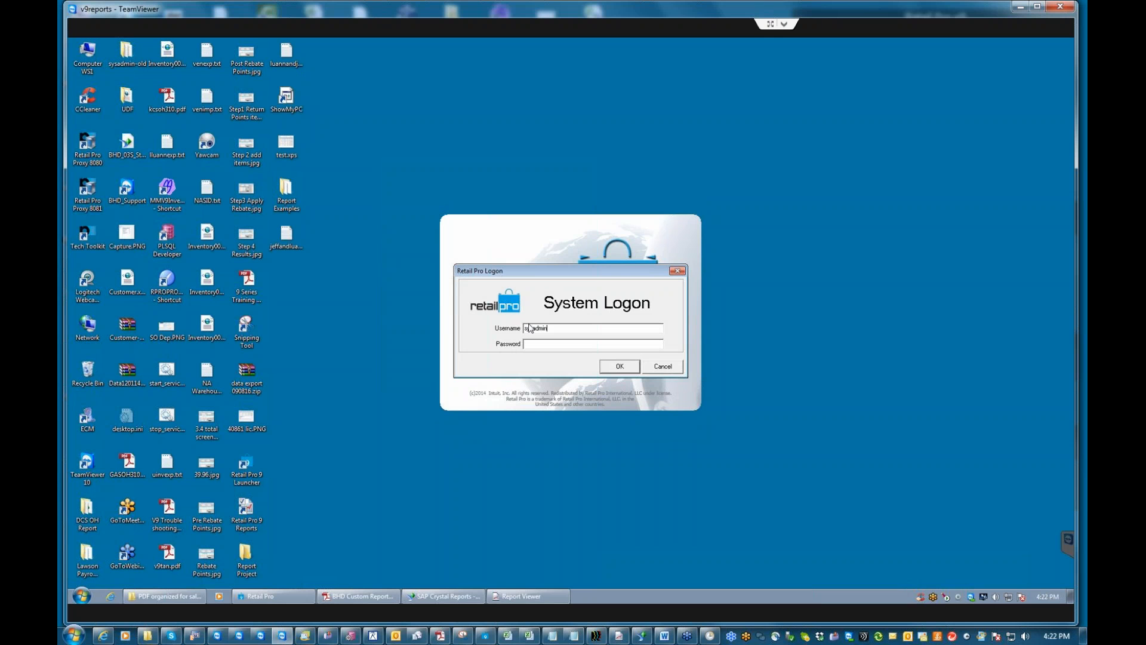
{"action": "key", "text": "Return"}
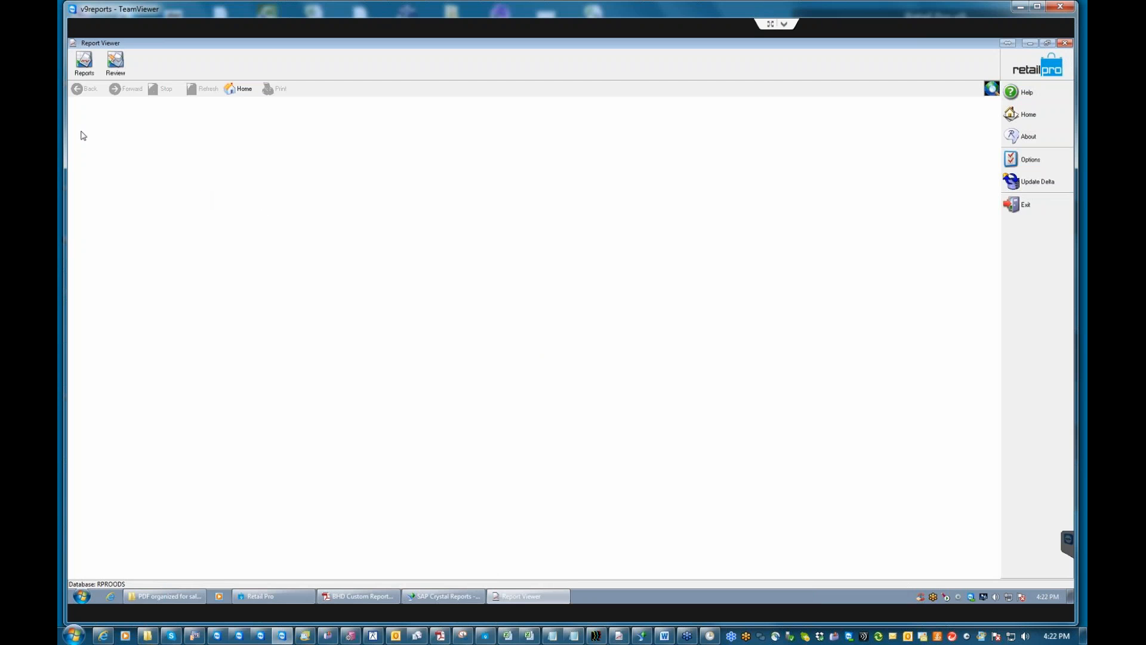
{"action": "left_click", "coordinate": [83, 70]}
Include SALES: Associate Summary 1 in the monthly group's summaries and save the group.
{"action": "left_click", "coordinate": [117, 557]}
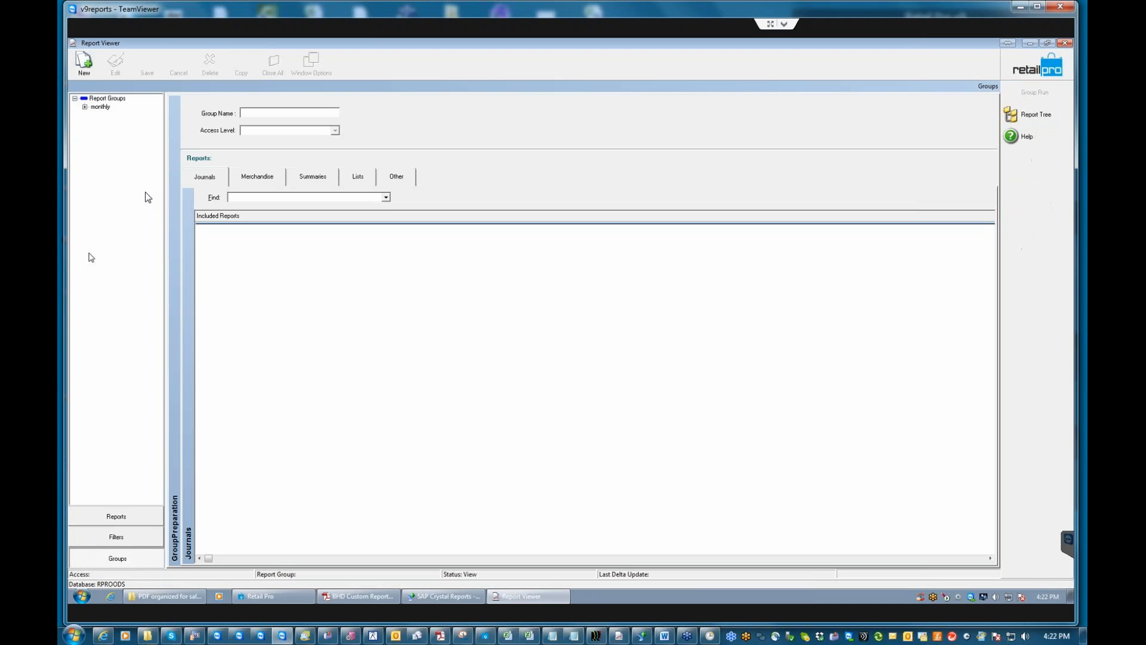
{"action": "double_click", "coordinate": [102, 106]}
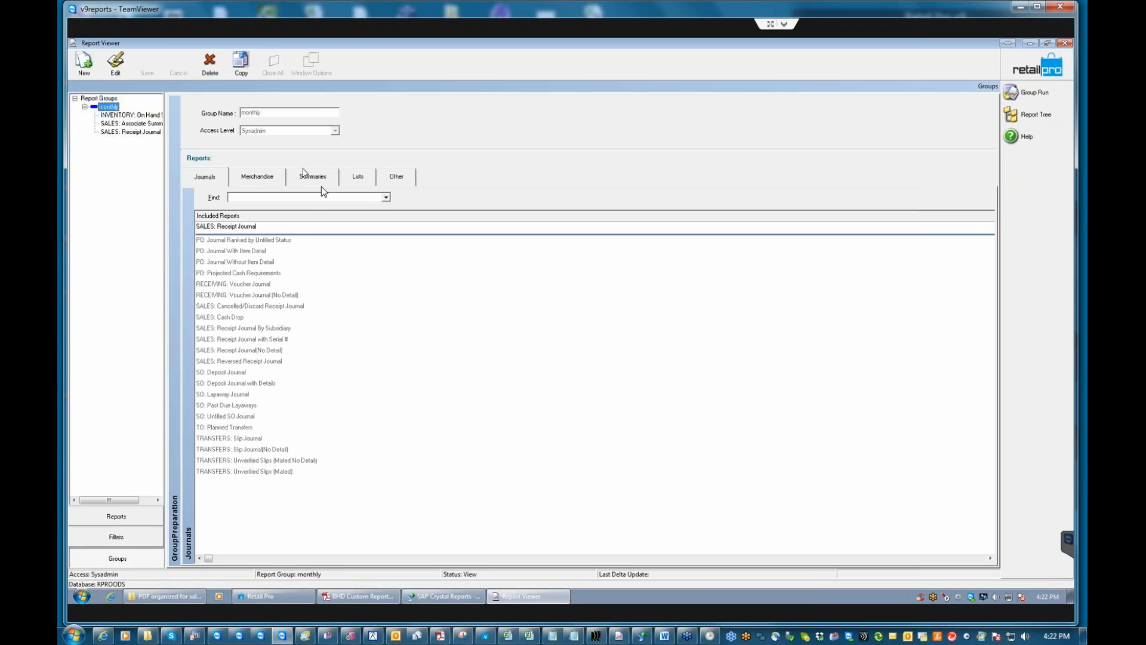
{"action": "left_click", "coordinate": [315, 177]}
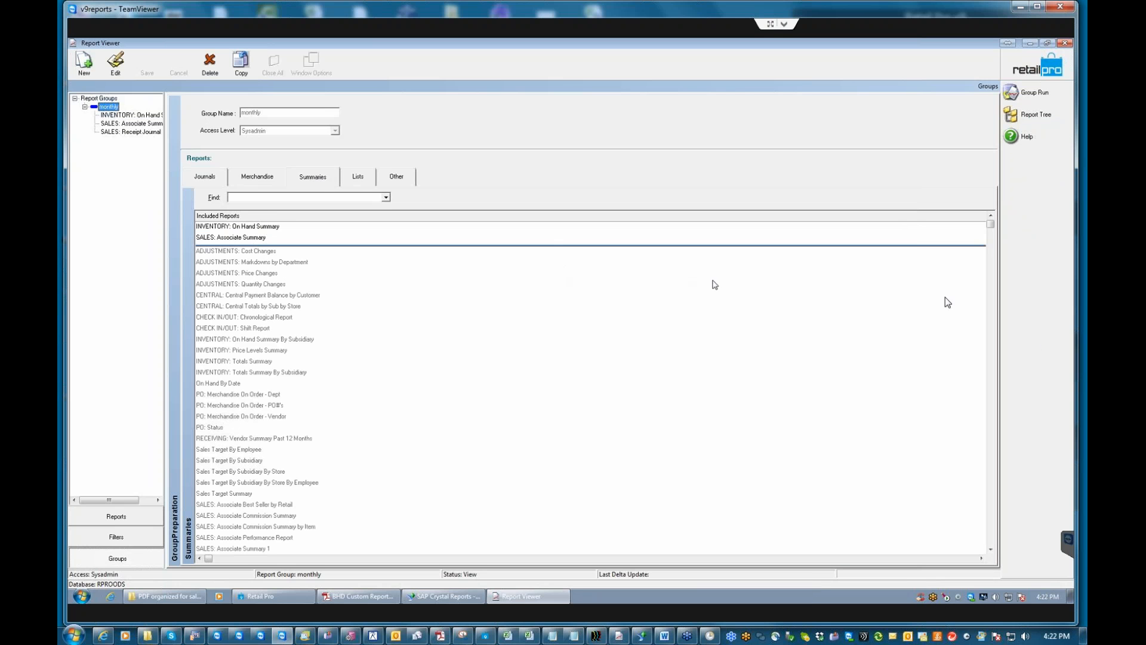
{"action": "left_click_drag", "start_coordinate": [991, 546], "coordinate": [993, 548]}
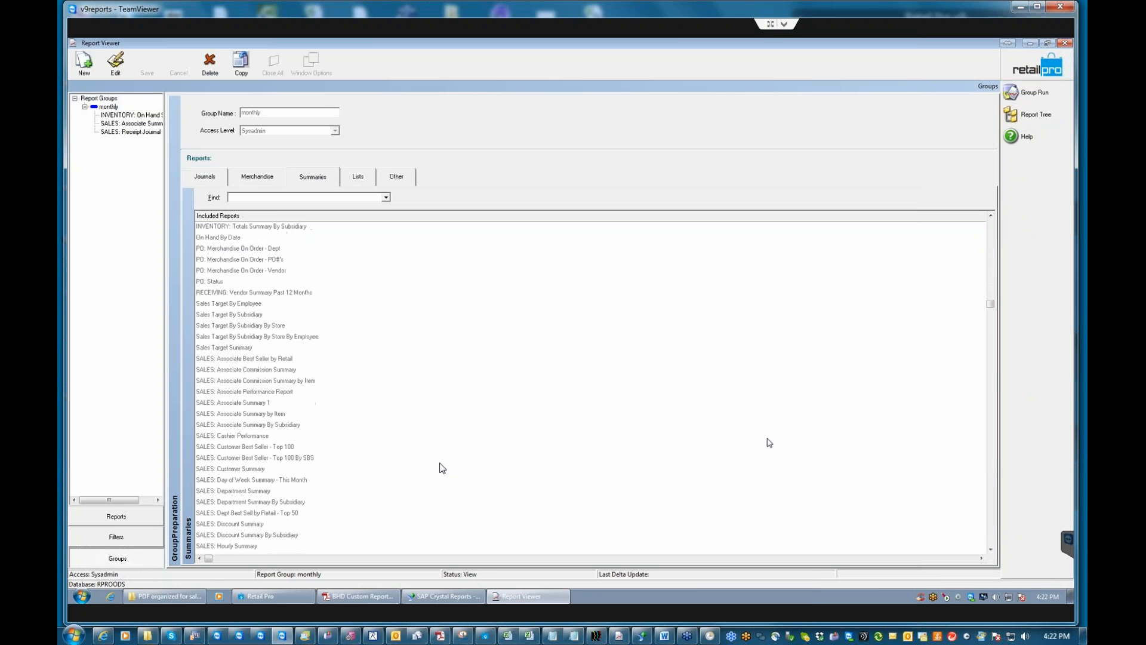
{"action": "left_click", "coordinate": [230, 404]}
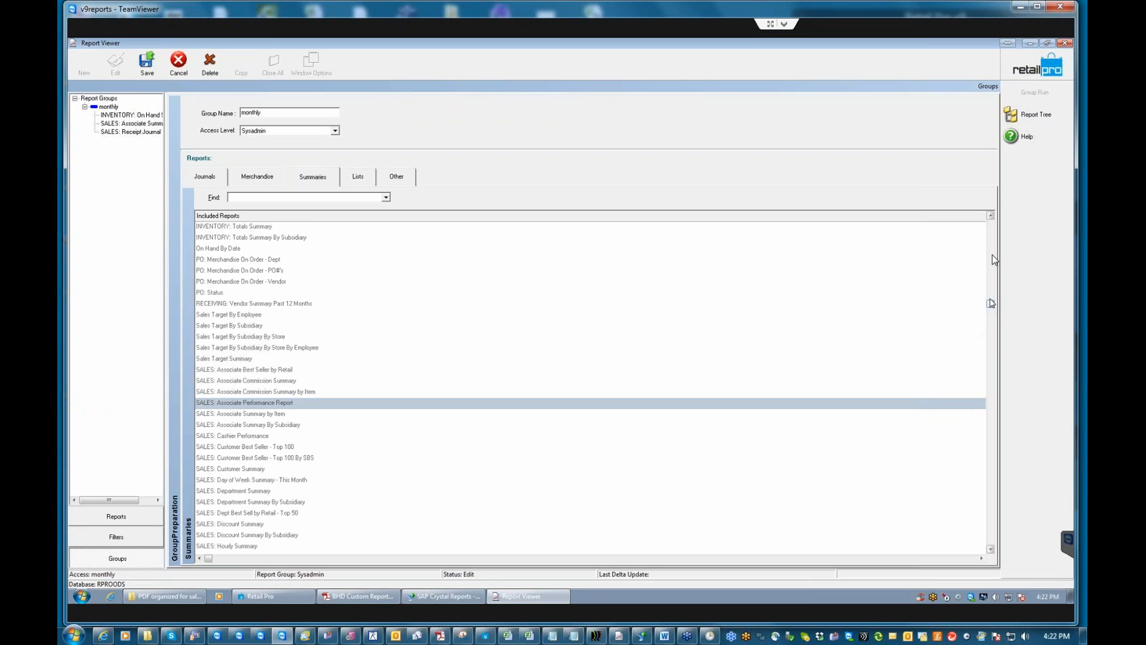
{"action": "left_click_drag", "start_coordinate": [995, 219], "coordinate": [993, 216]}
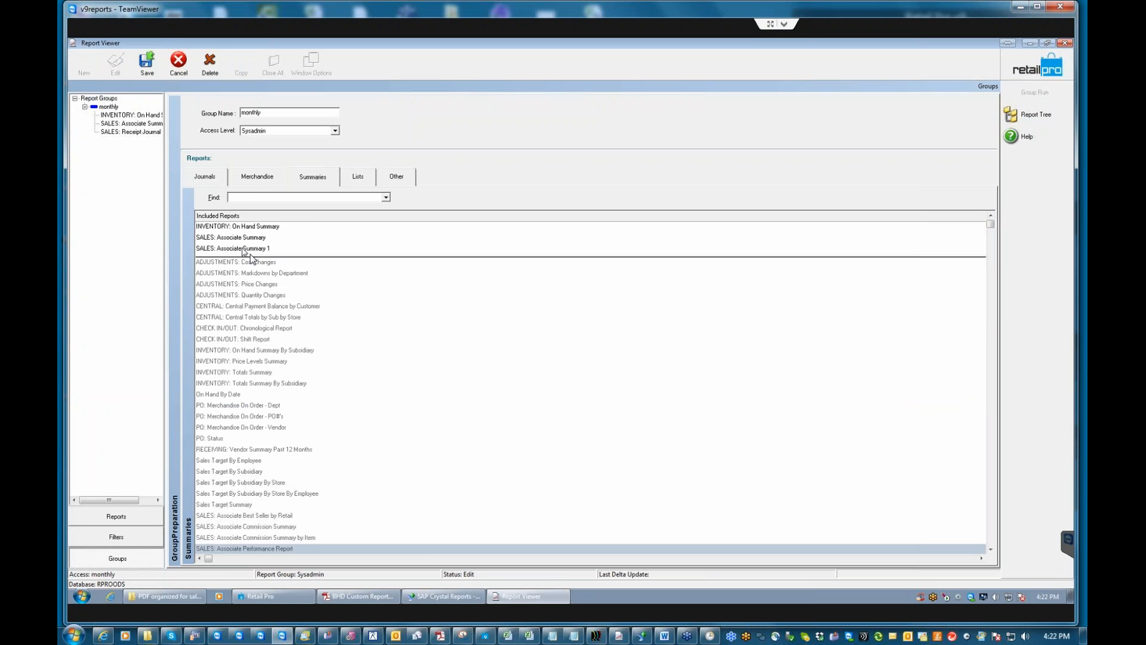
{"action": "left_click", "coordinate": [147, 60]}
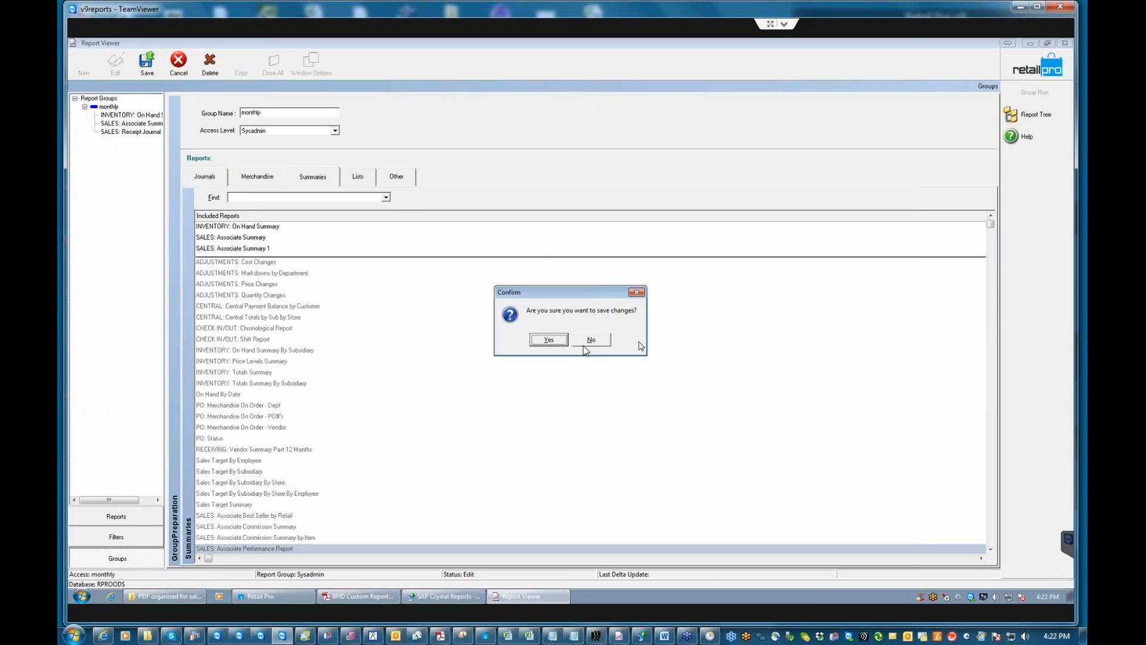
{"action": "left_click", "coordinate": [548, 340]}
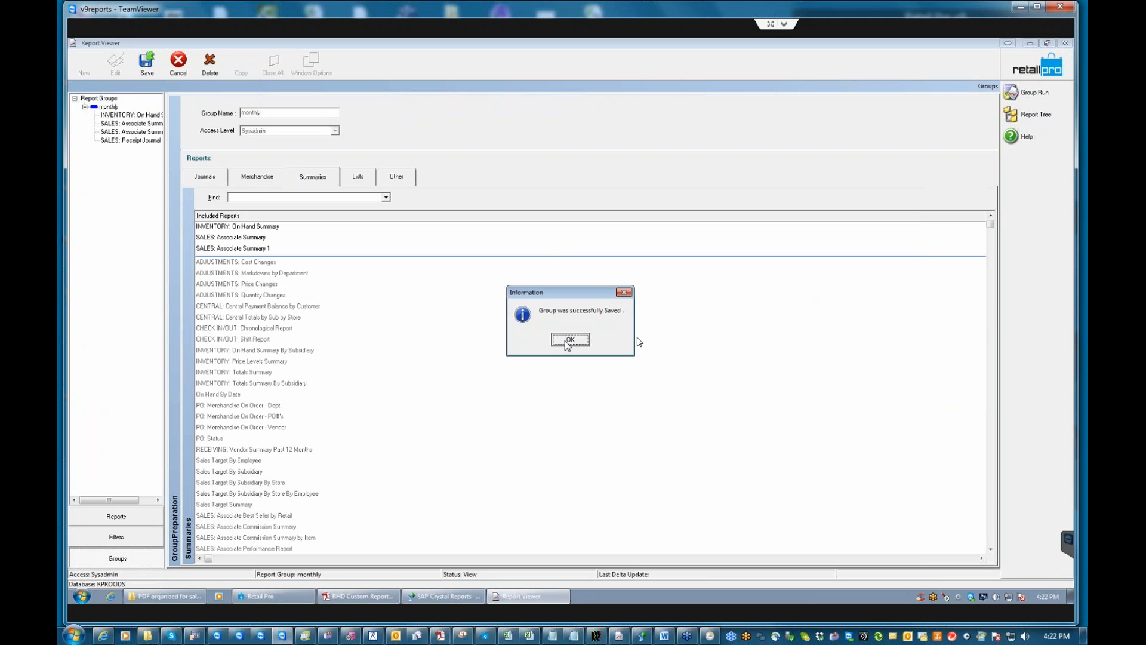
{"action": "left_click", "coordinate": [570, 339]}
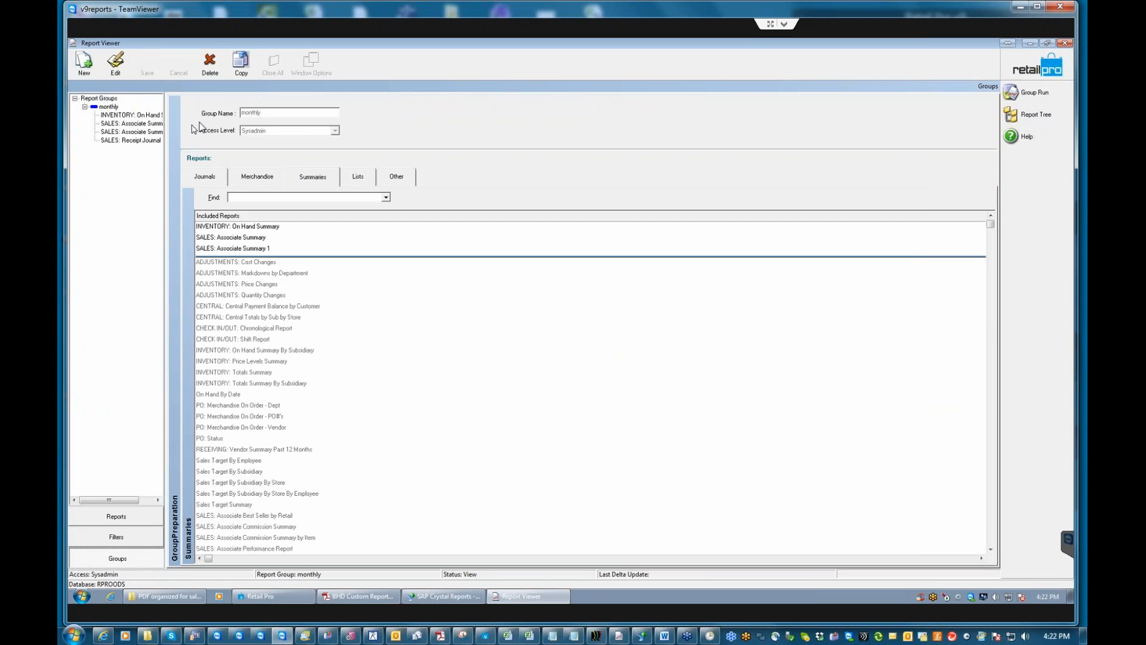
{"action": "left_click", "coordinate": [109, 108]}
Run the monthly group and close the Receipt Journal, On Hand Summary, Associate Summary and Associate Summary 1 previews.
{"action": "left_click", "coordinate": [1028, 91]}
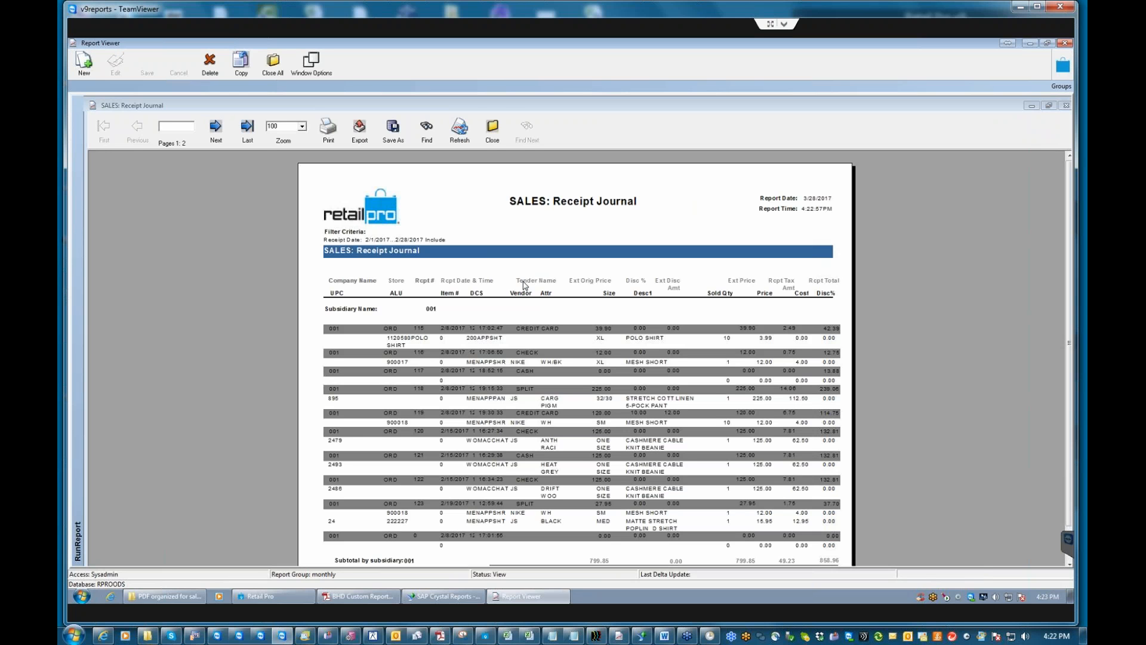
{"action": "left_click", "coordinate": [493, 133]}
{"action": "left_click", "coordinate": [550, 338]}
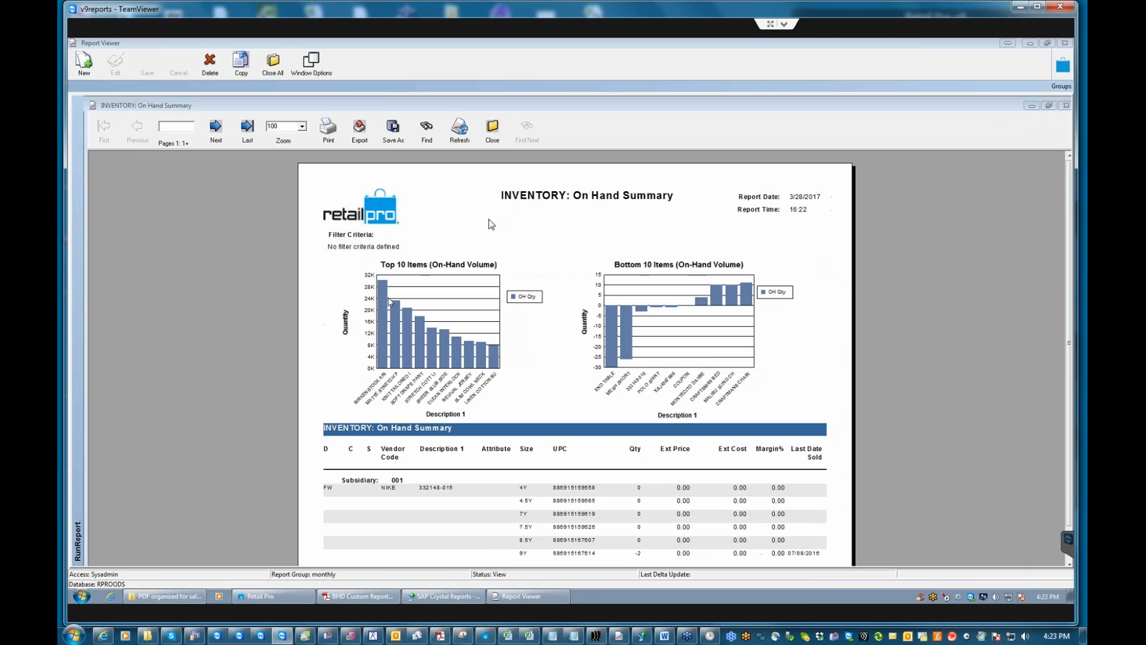
{"action": "left_click", "coordinate": [492, 132]}
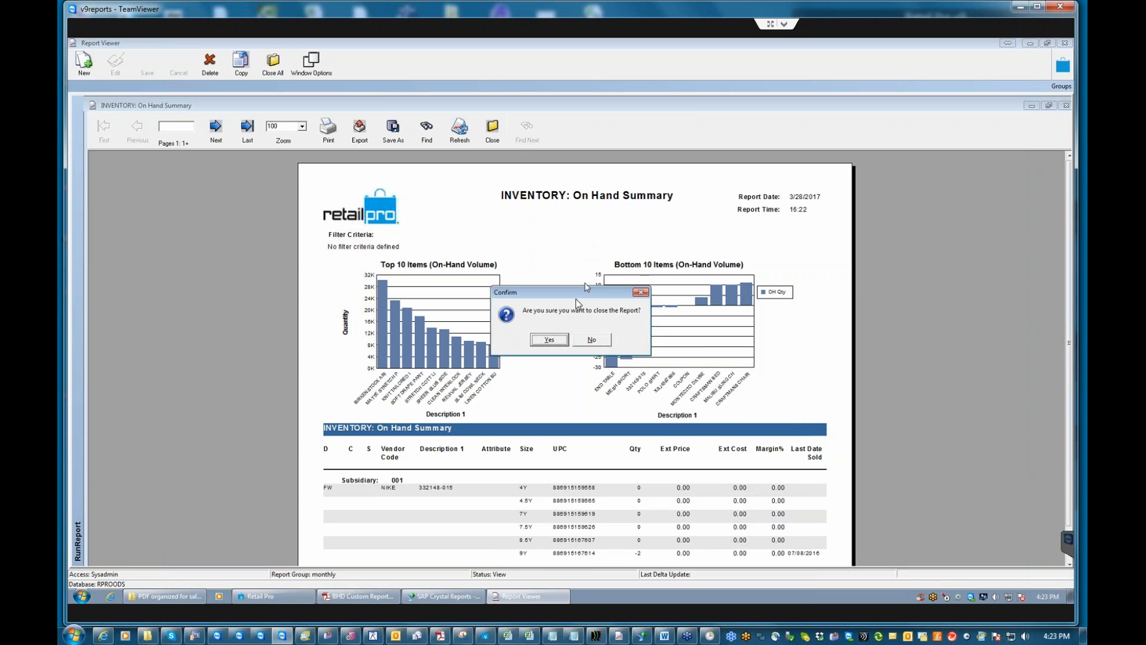
{"action": "left_click", "coordinate": [549, 337]}
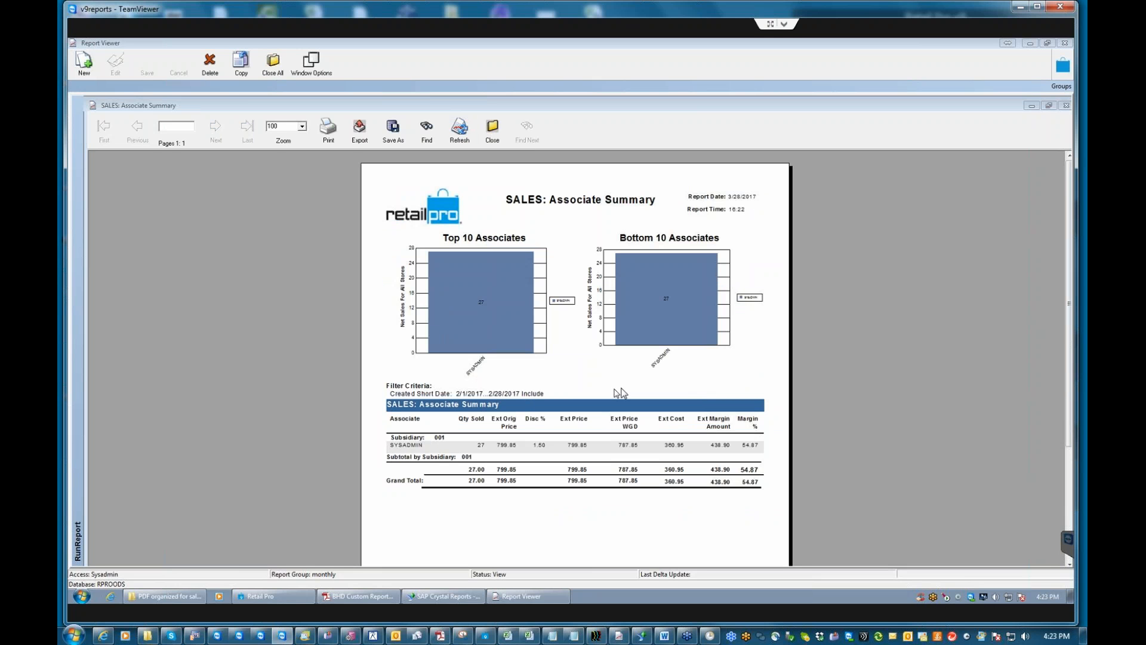
{"action": "left_click", "coordinate": [492, 128]}
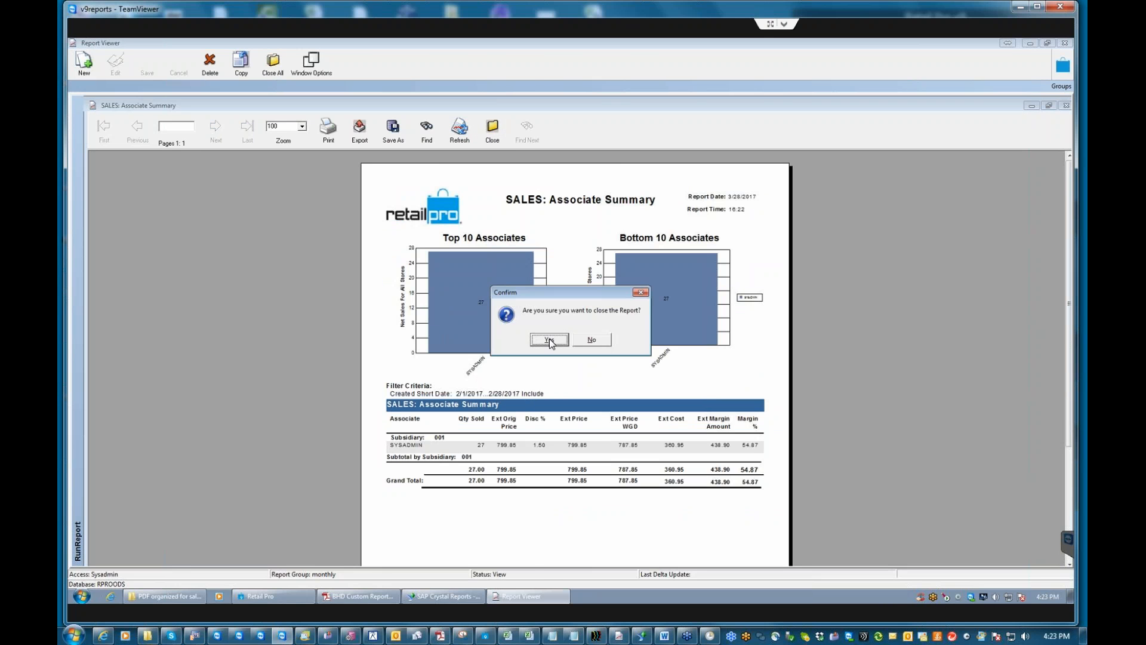
{"action": "left_click", "coordinate": [550, 339]}
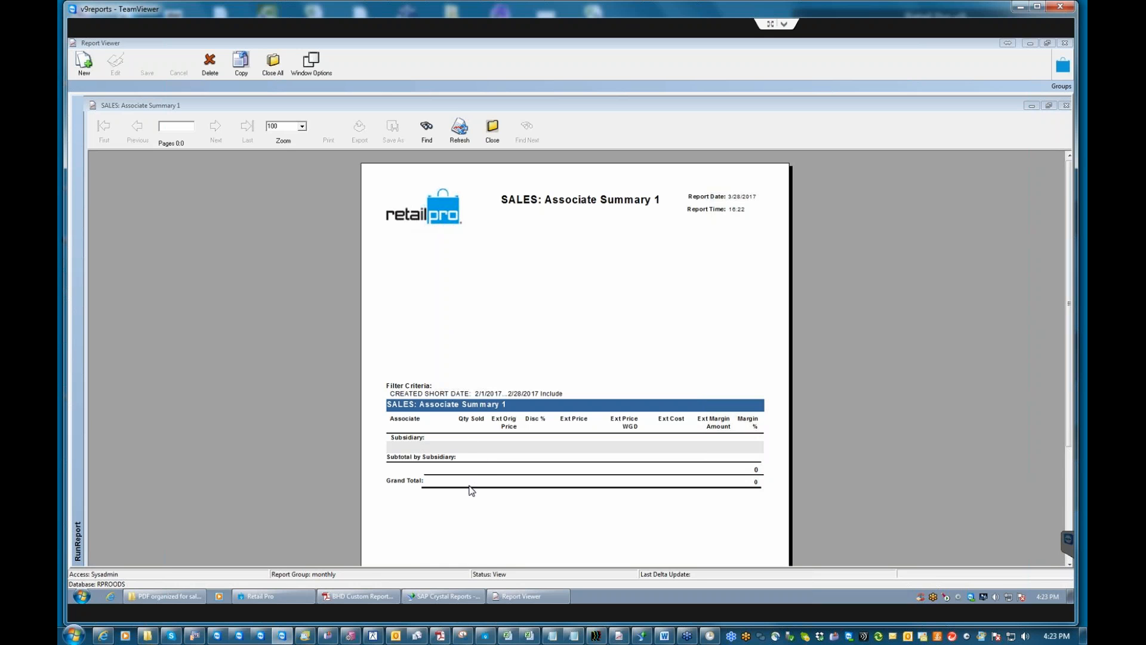
{"action": "left_click", "coordinate": [492, 128]}
{"action": "left_click", "coordinate": [549, 338]}
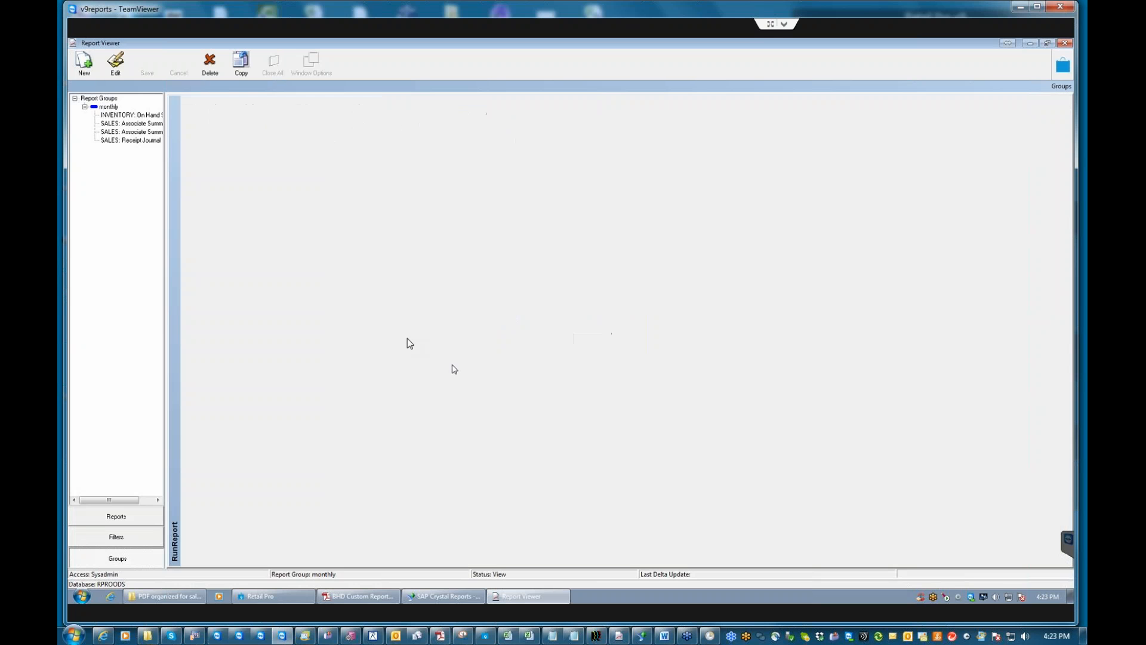
{"action": "left_click", "coordinate": [120, 517]}
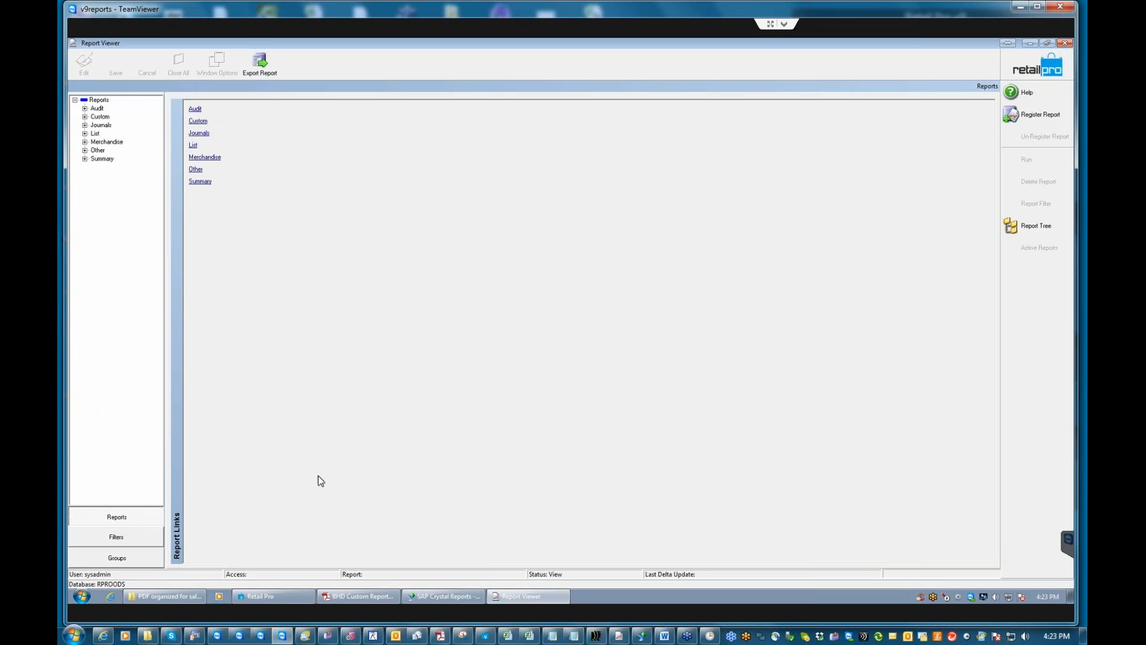
Expand the Summary report category, then switch to the SALES: Associate Summary design in Crystal Reports.
{"action": "left_click", "coordinate": [84, 159]}
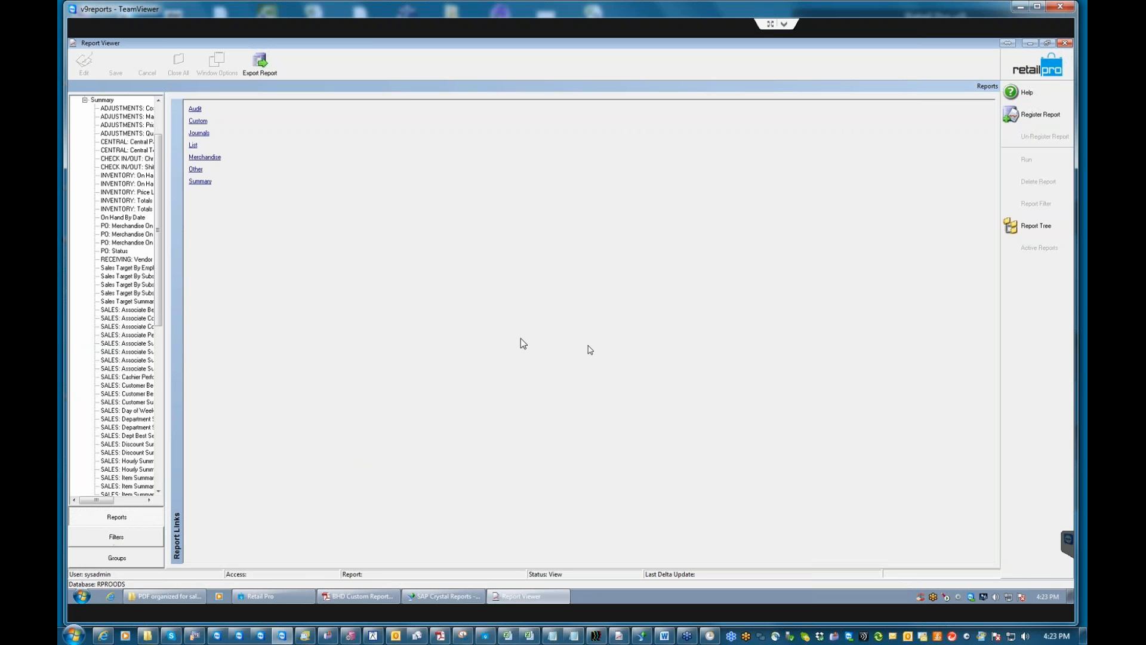
{"action": "left_click", "coordinate": [450, 590]}
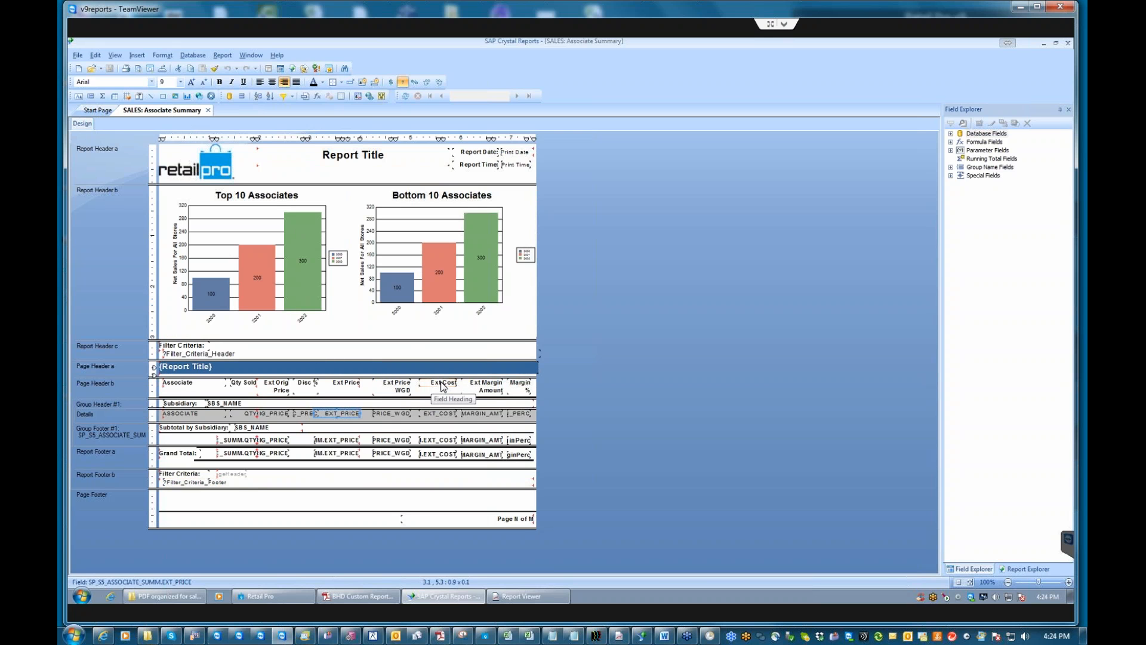
Select the Ext Margin Amount and Margin % headings plus EXT_COST and _PERC detail fields, undoing two accidental moves.
{"action": "left_click", "coordinate": [491, 386], "text": "ctrl"}
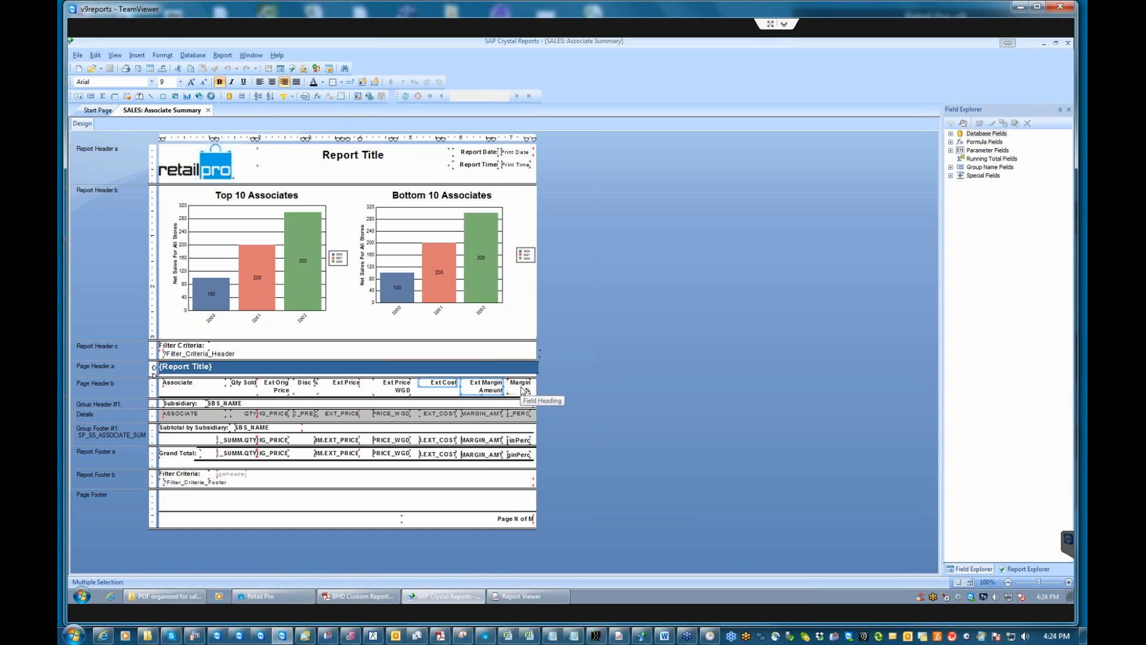
{"action": "left_click", "coordinate": [437, 413], "text": "ctrl"}
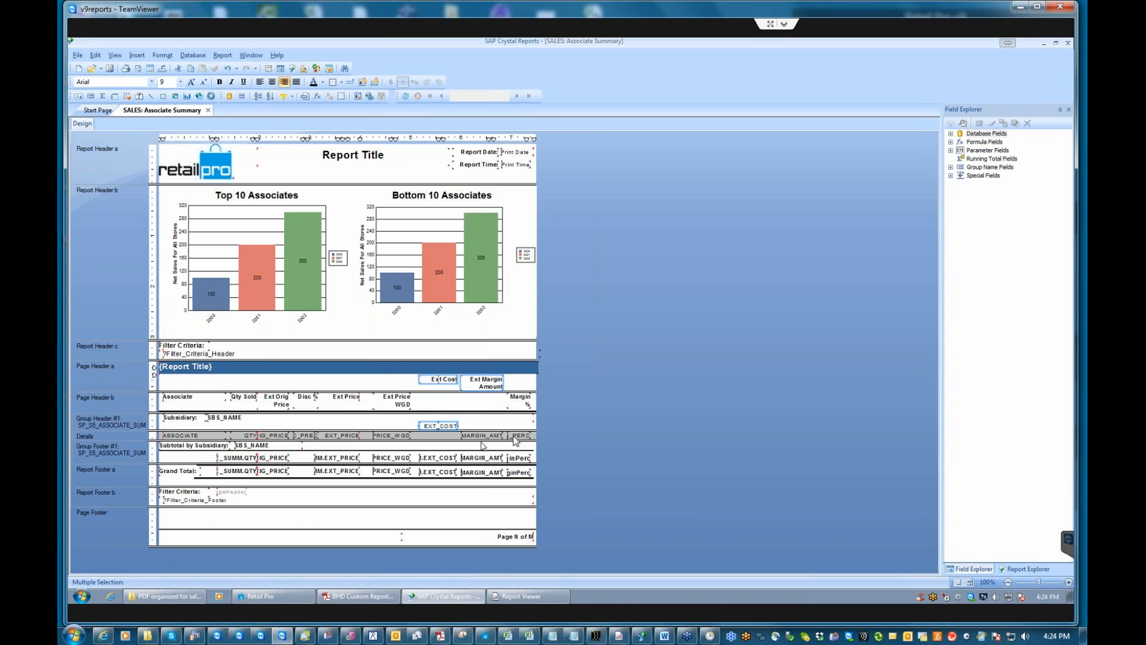
{"action": "left_click", "coordinate": [517, 436], "text": "ctrl"}
{"action": "left_click", "coordinate": [517, 397], "text": "ctrl"}
{"action": "left_click", "coordinate": [228, 69]}
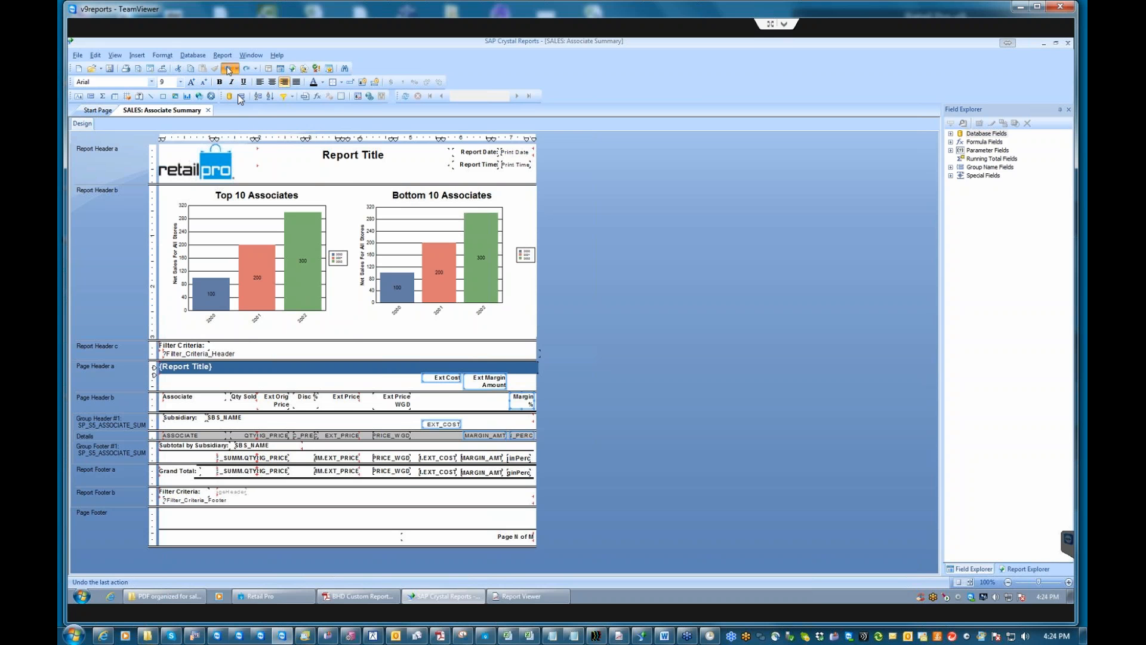
{"action": "left_click", "coordinate": [226, 69]}
Add the group footer and grand total EXT_COST, MARGIN_AMT and percentage fields to the selection.
{"action": "left_click", "coordinate": [440, 457], "text": "ctrl"}
{"action": "left_click", "coordinate": [479, 460], "text": "ctrl"}
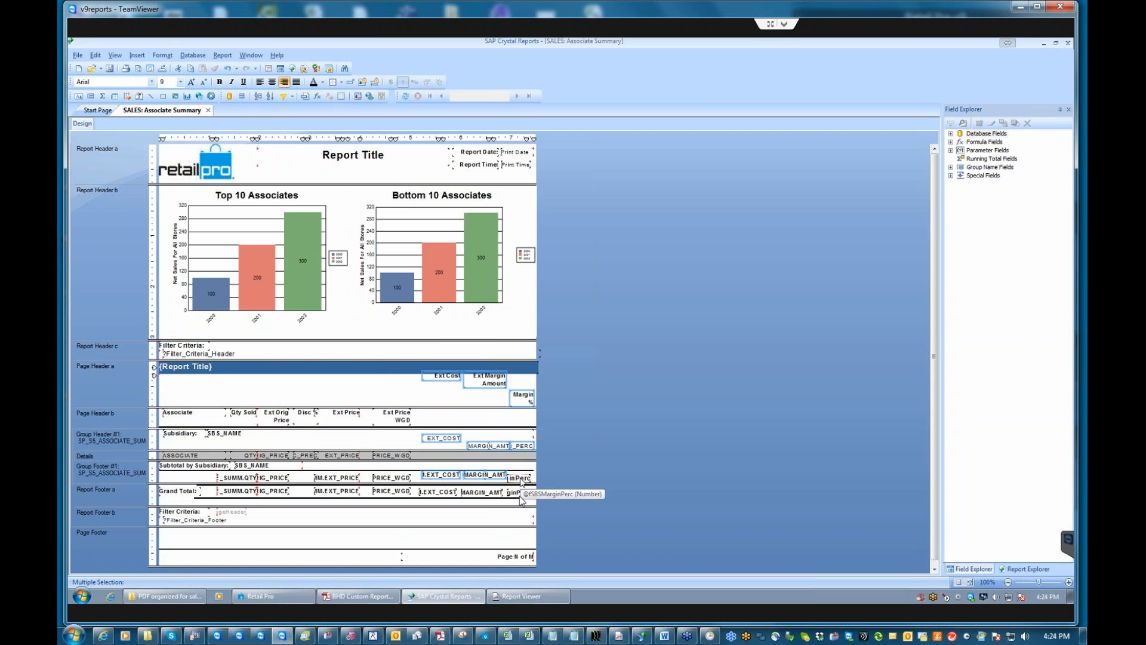
{"action": "left_click", "coordinate": [520, 478], "text": "ctrl"}
{"action": "left_click", "coordinate": [518, 494], "text": "ctrl"}
{"action": "left_click", "coordinate": [482, 493], "text": "ctrl"}
{"action": "left_click", "coordinate": [436, 493], "text": "ctrl"}
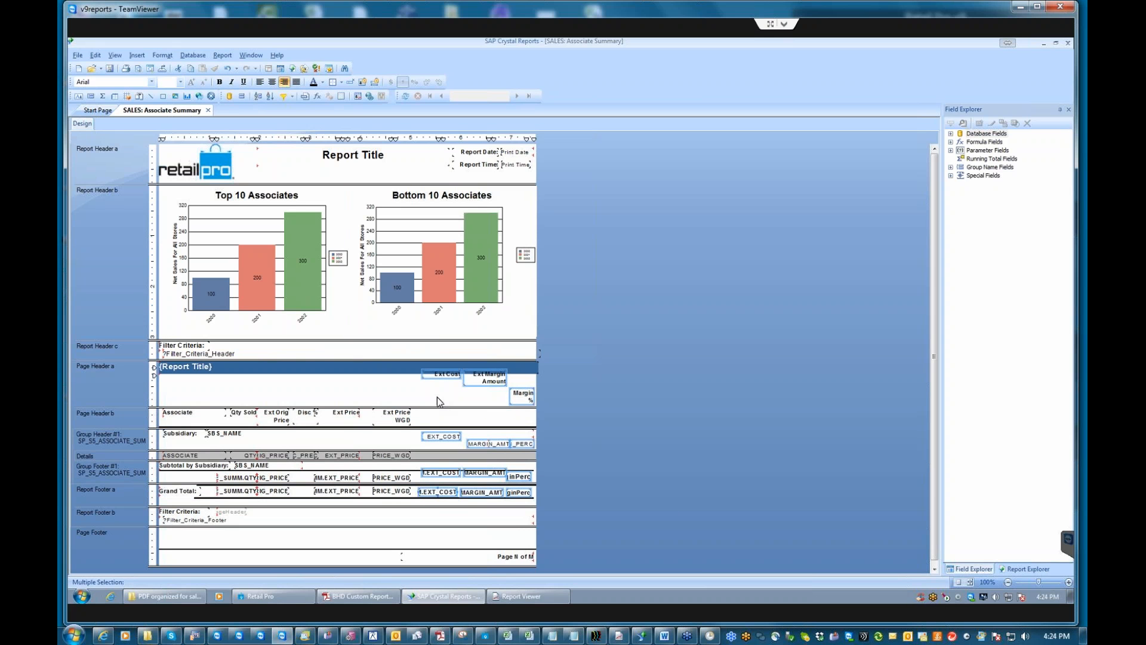
Delete the cost and margin fields from the Associate Summary design and minimize Crystal Reports.
{"action": "key", "text": "Delete"}
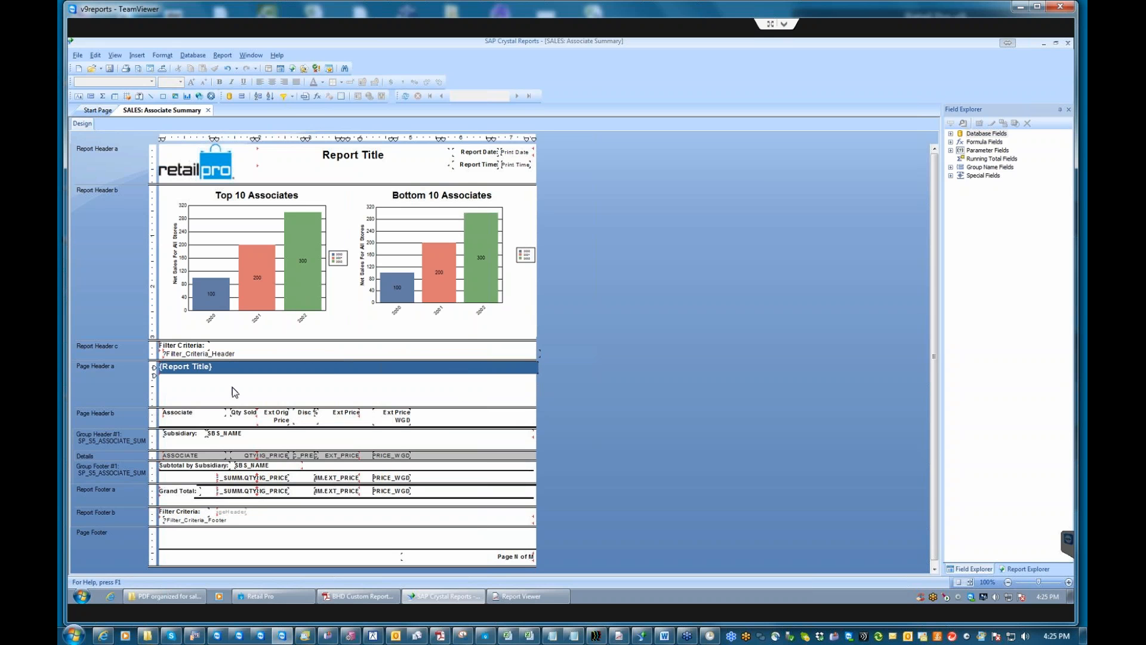
{"action": "left_click", "coordinate": [1043, 43]}
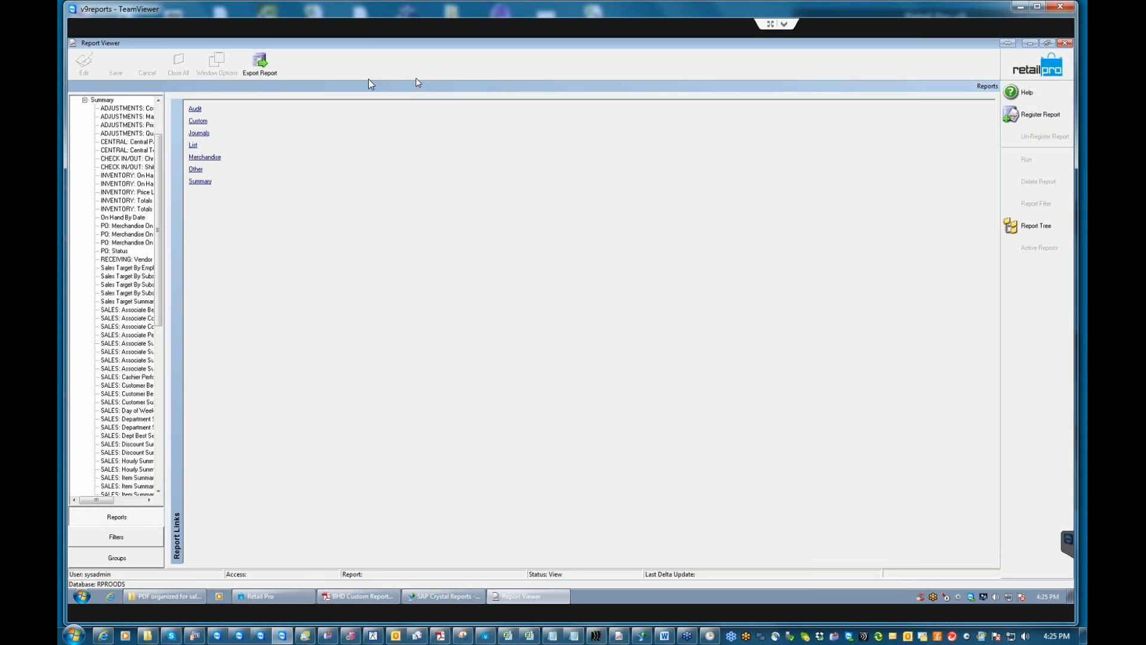
Select ADJUSTMENTS: Cost Changes under Summary and open its registration for editing.
{"action": "left_click", "coordinate": [158, 100]}
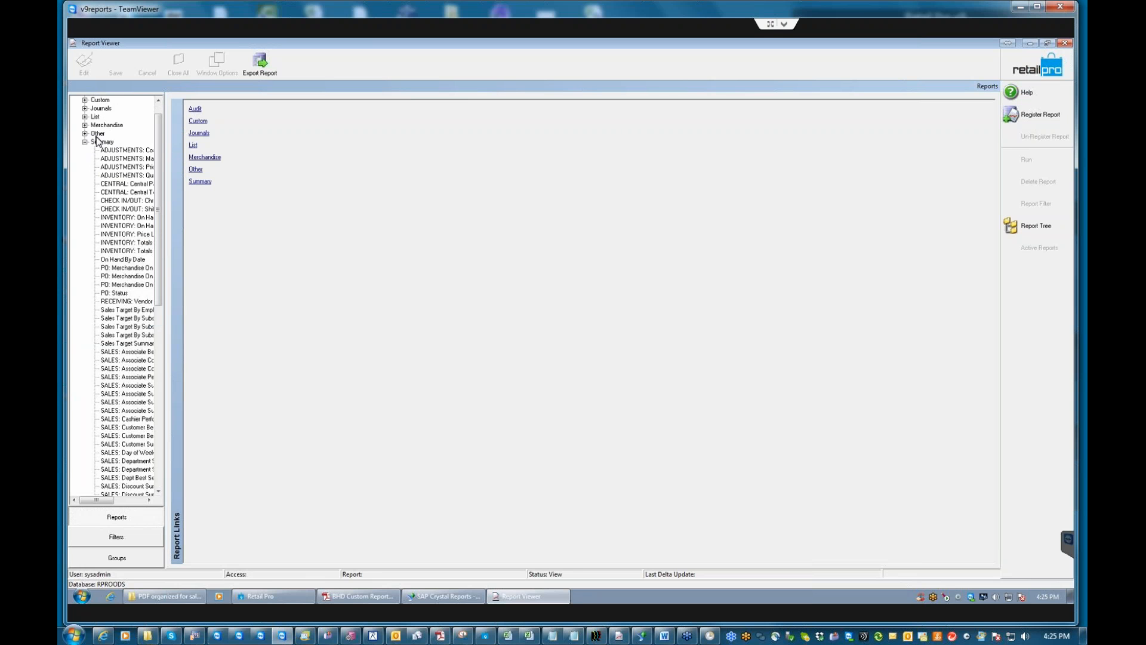
{"action": "left_click", "coordinate": [122, 151]}
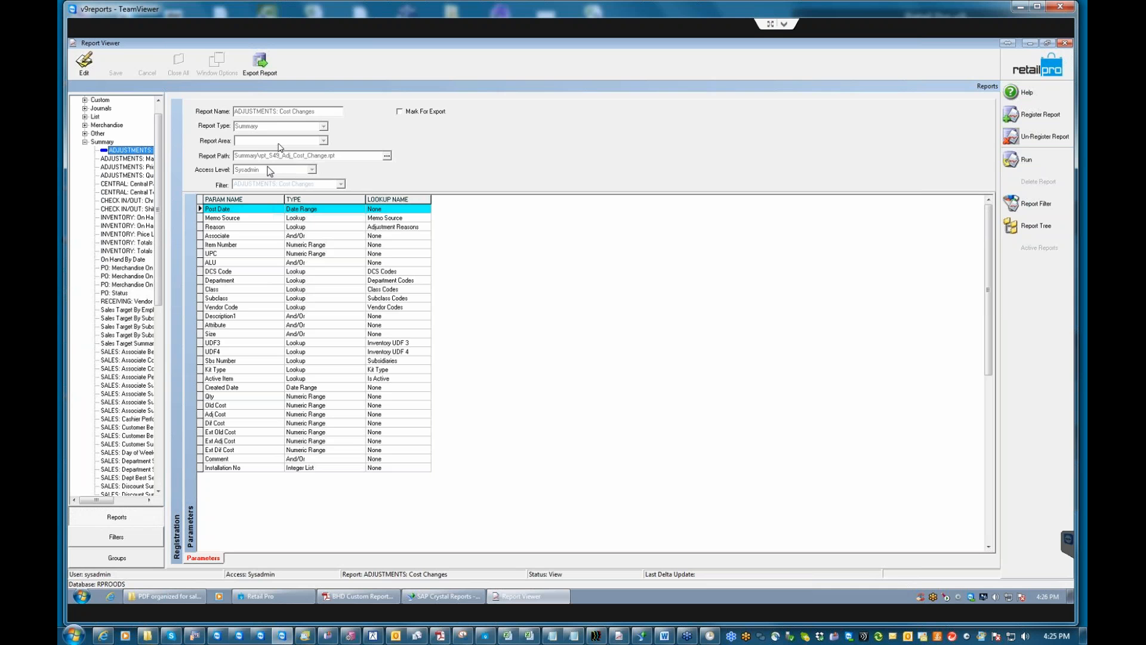
{"action": "left_click", "coordinate": [85, 65]}
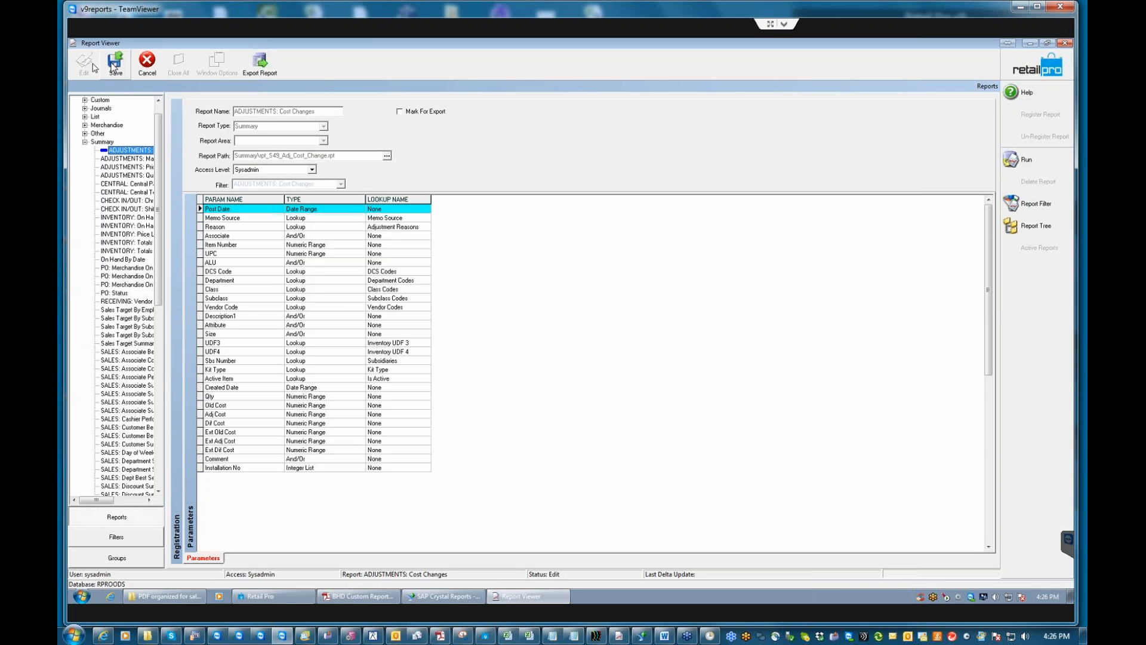
Give ADJUSTMENTS: Cost Changes access level 4, save the registration, and return to Retail Pro.
{"action": "left_click", "coordinate": [312, 170]}
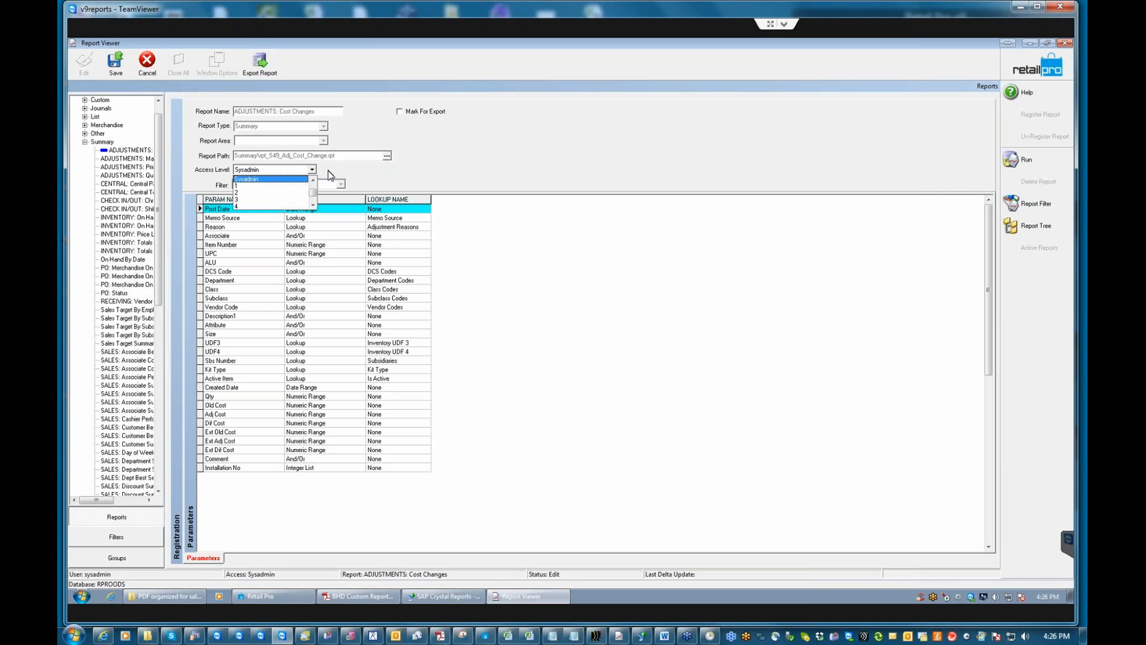
{"action": "left_click", "coordinate": [239, 206]}
{"action": "left_click", "coordinate": [116, 63]}
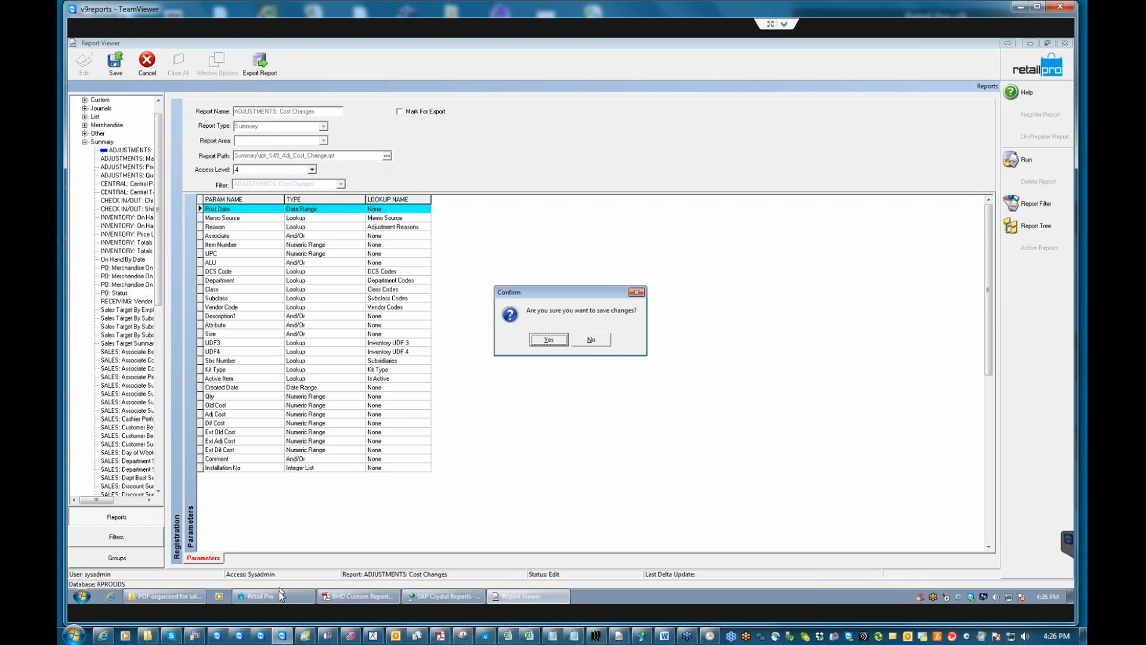
{"action": "left_click", "coordinate": [557, 338]}
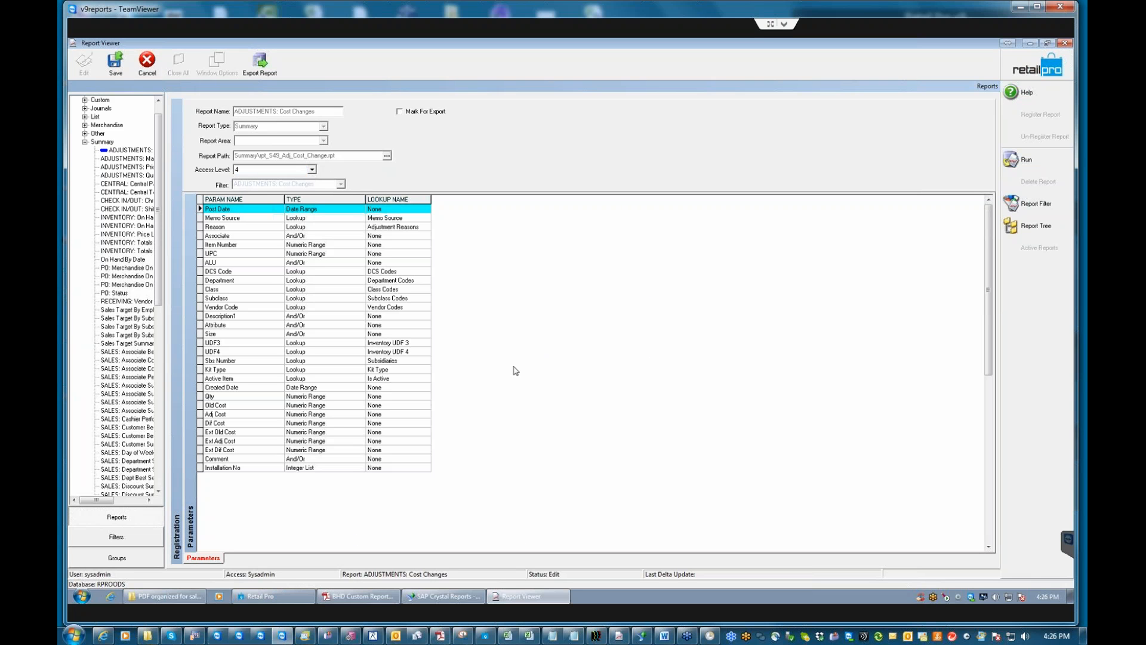
{"action": "left_click", "coordinate": [254, 597]}
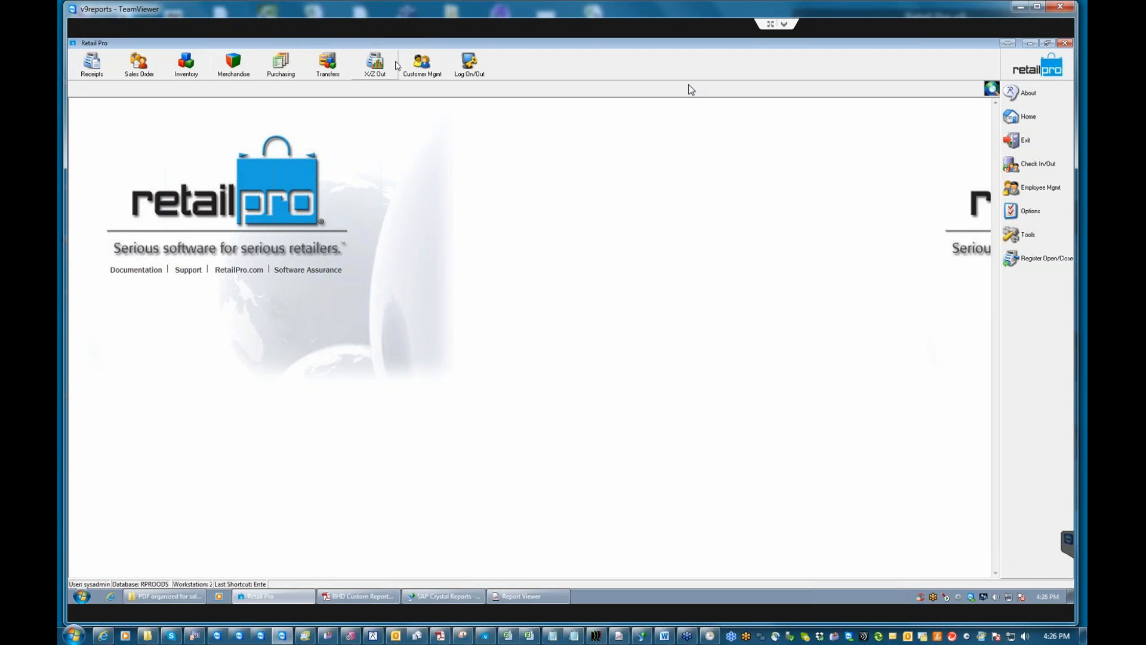
Open the POS security group's Reports > System permissions in form view.
{"action": "left_click", "coordinate": [1046, 193]}
{"action": "left_click", "coordinate": [959, 188]}
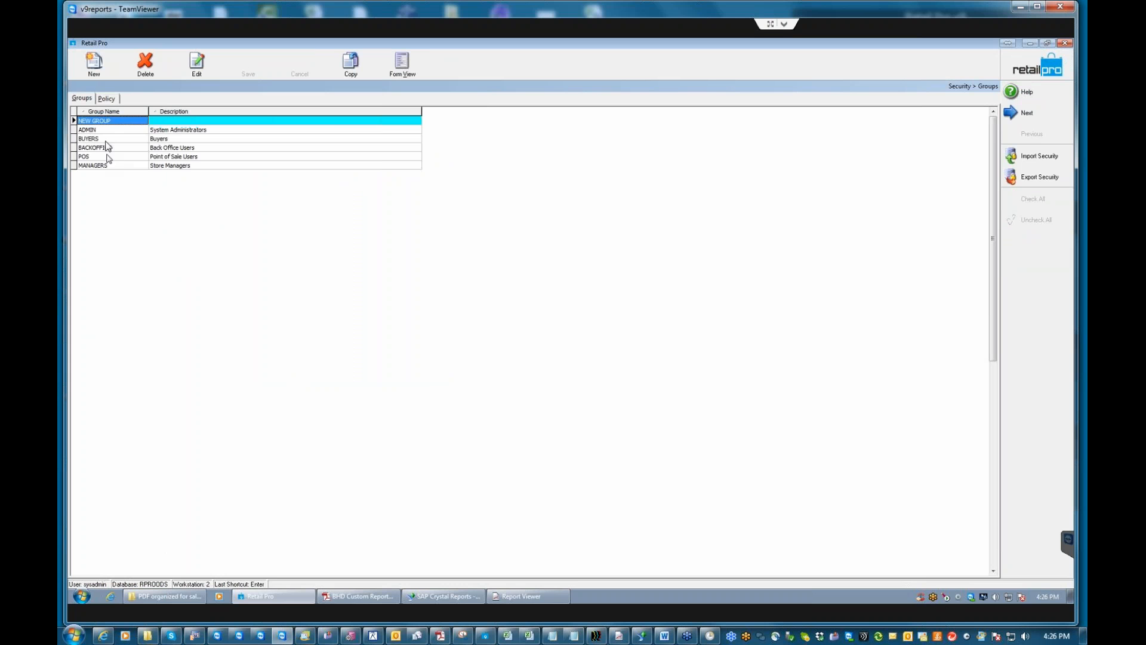
{"action": "left_click", "coordinate": [95, 158]}
{"action": "left_click", "coordinate": [402, 62]}
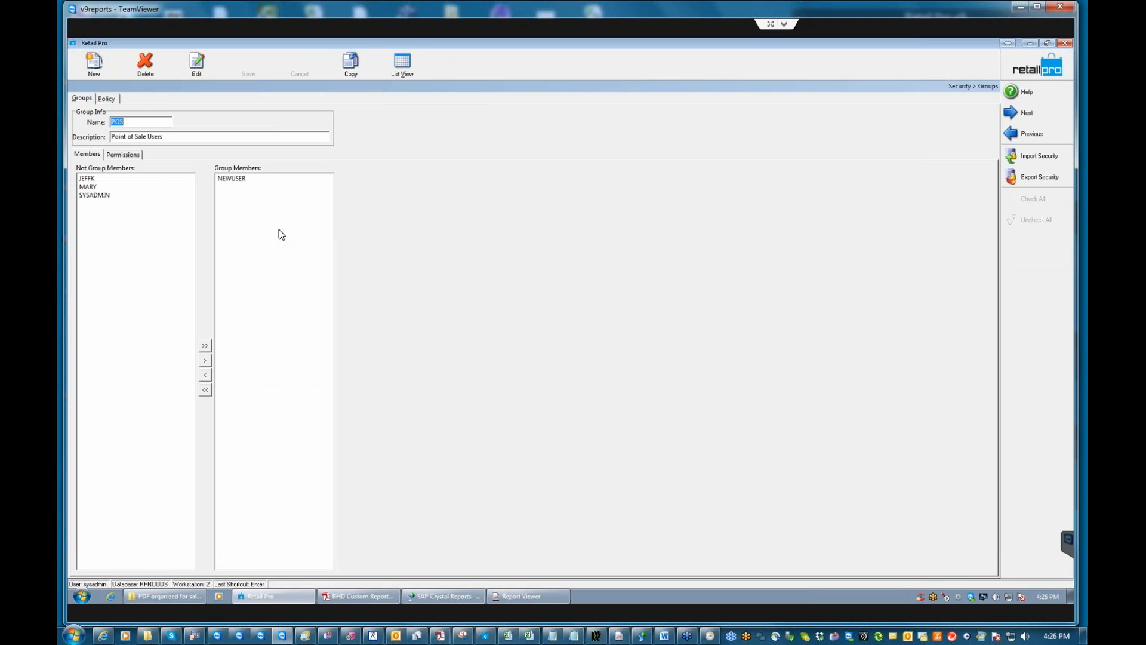
{"action": "left_click", "coordinate": [123, 156]}
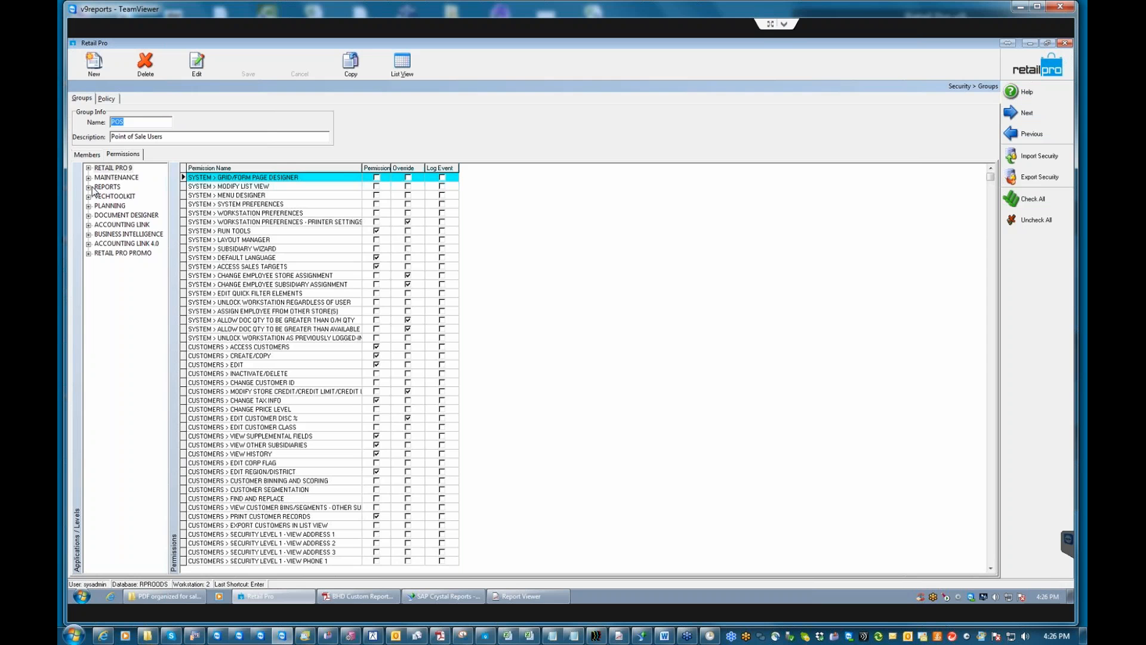
{"action": "left_click", "coordinate": [88, 187]}
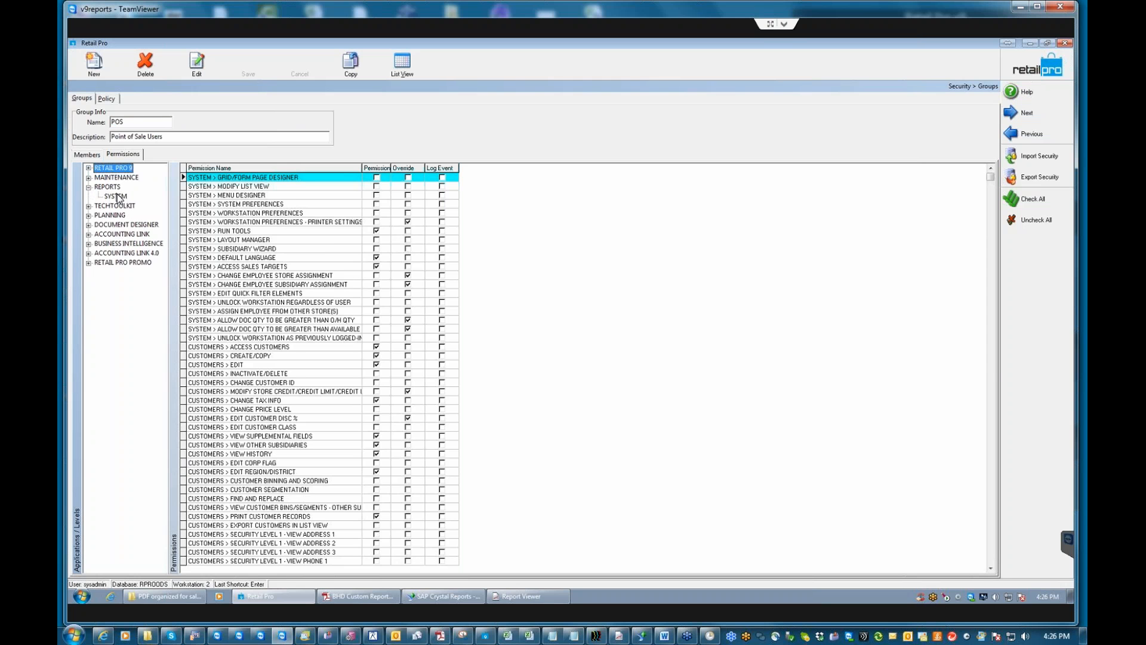
{"action": "left_click", "coordinate": [117, 197]}
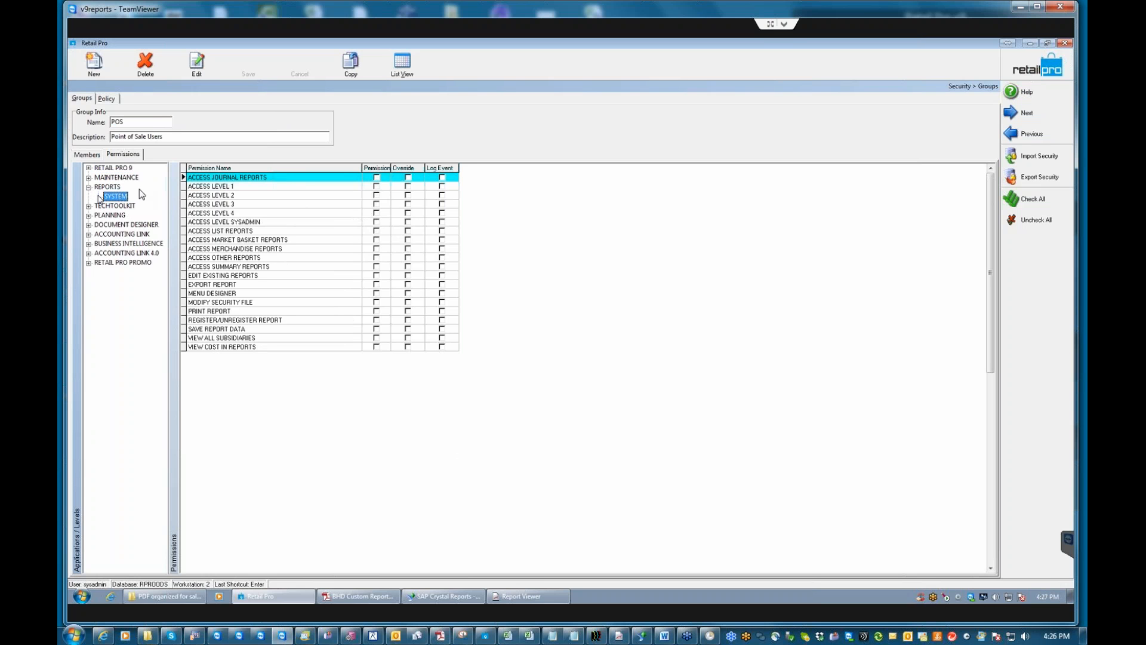
Grant the POS group ACCESS LEVEL 4, save it, and return to Report Viewer.
{"action": "left_click", "coordinate": [378, 213]}
{"action": "left_click", "coordinate": [376, 213]}
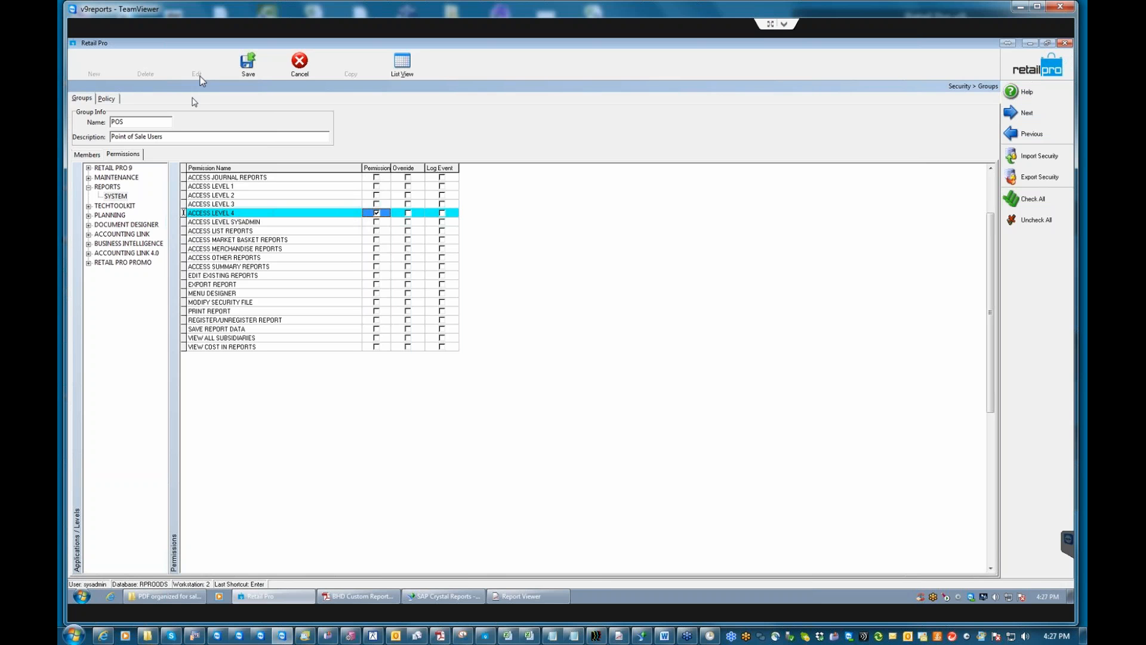
{"action": "left_click", "coordinate": [247, 63]}
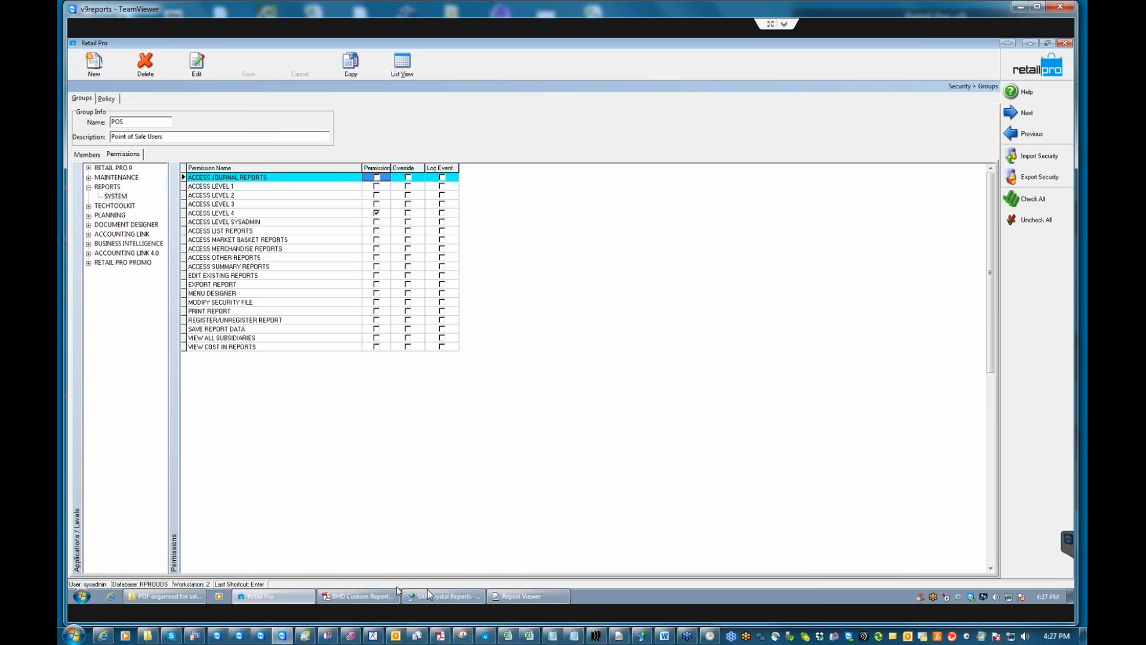
{"action": "left_click", "coordinate": [515, 596]}
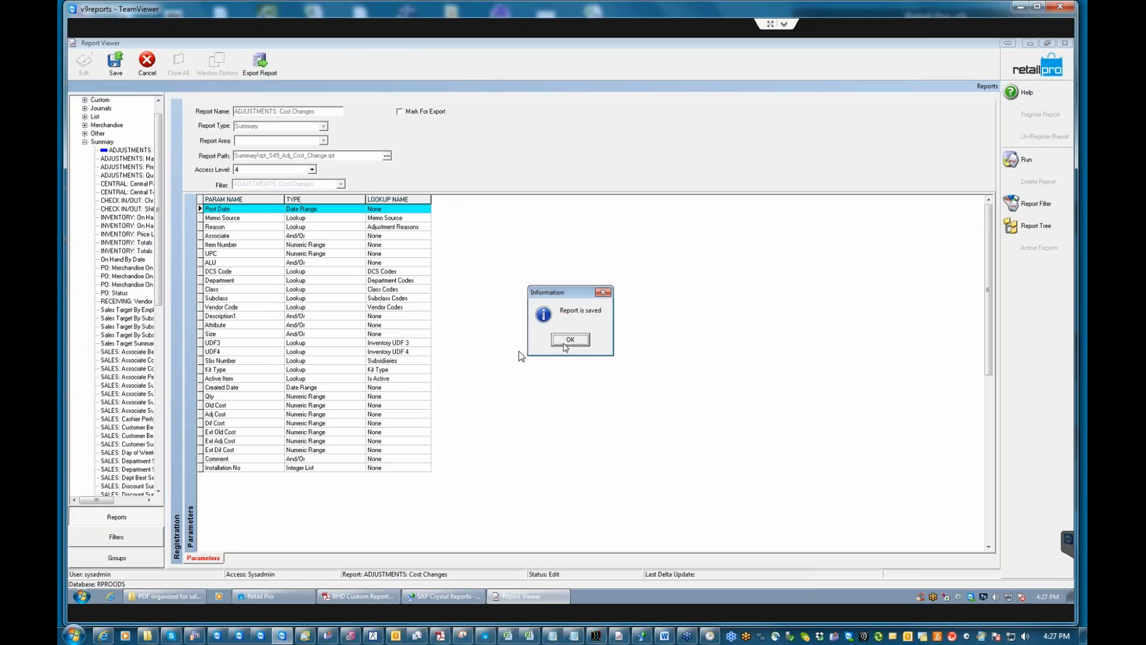
Confirm NEWUSER is listed among the POS group's members.
{"action": "left_click", "coordinate": [567, 339]}
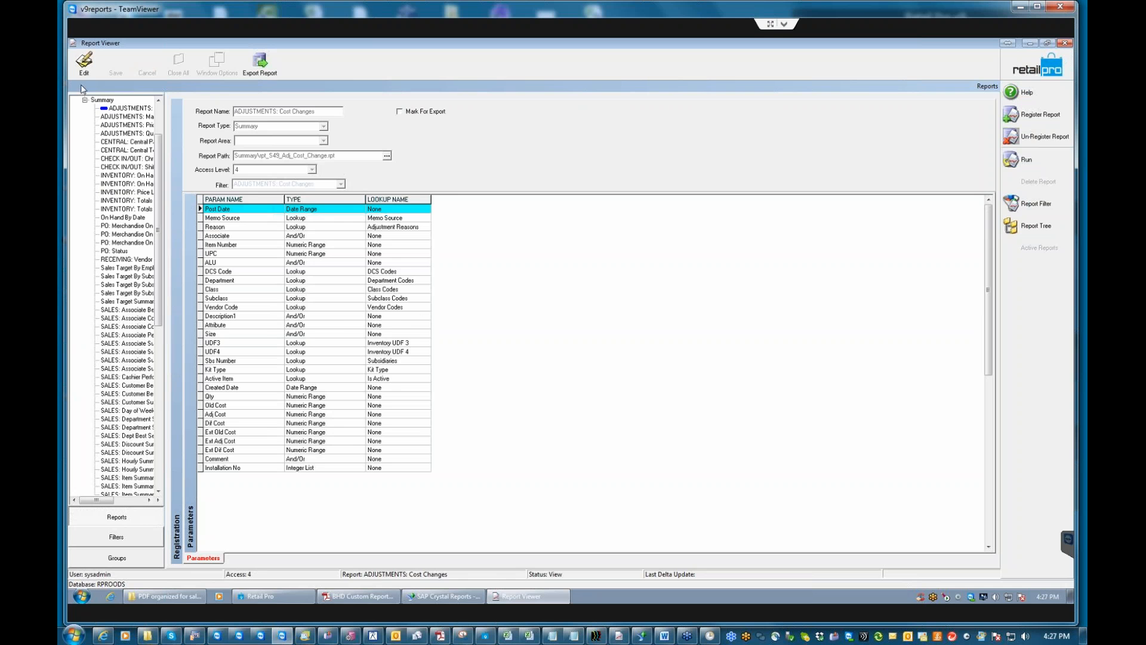
{"action": "left_click", "coordinate": [277, 594]}
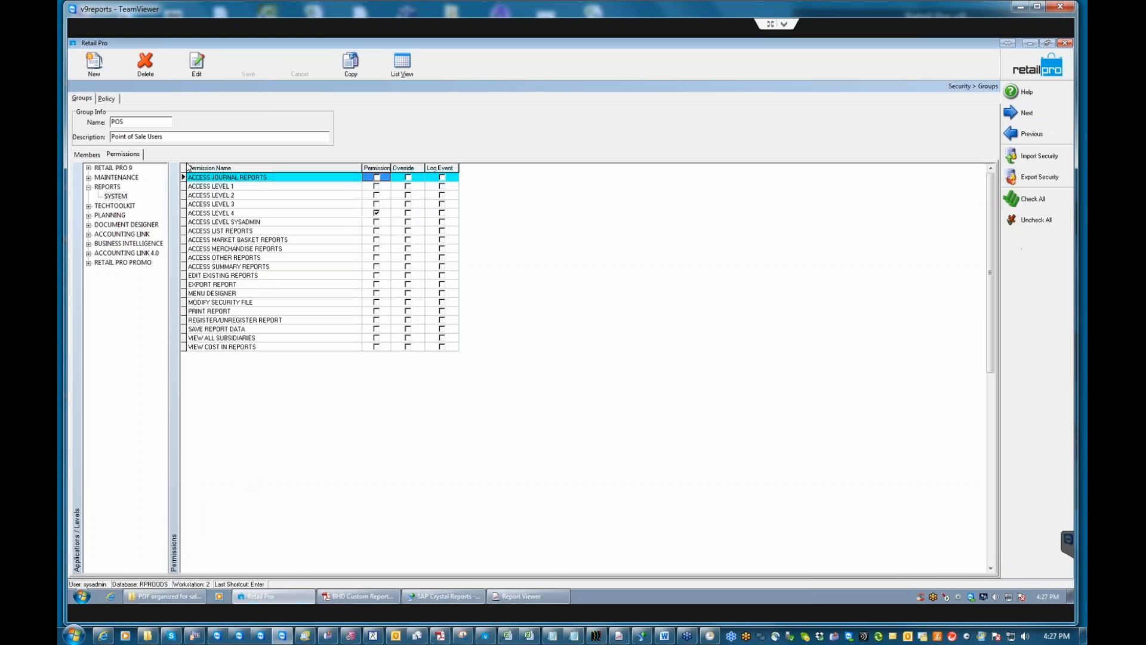
{"action": "left_click", "coordinate": [87, 154]}
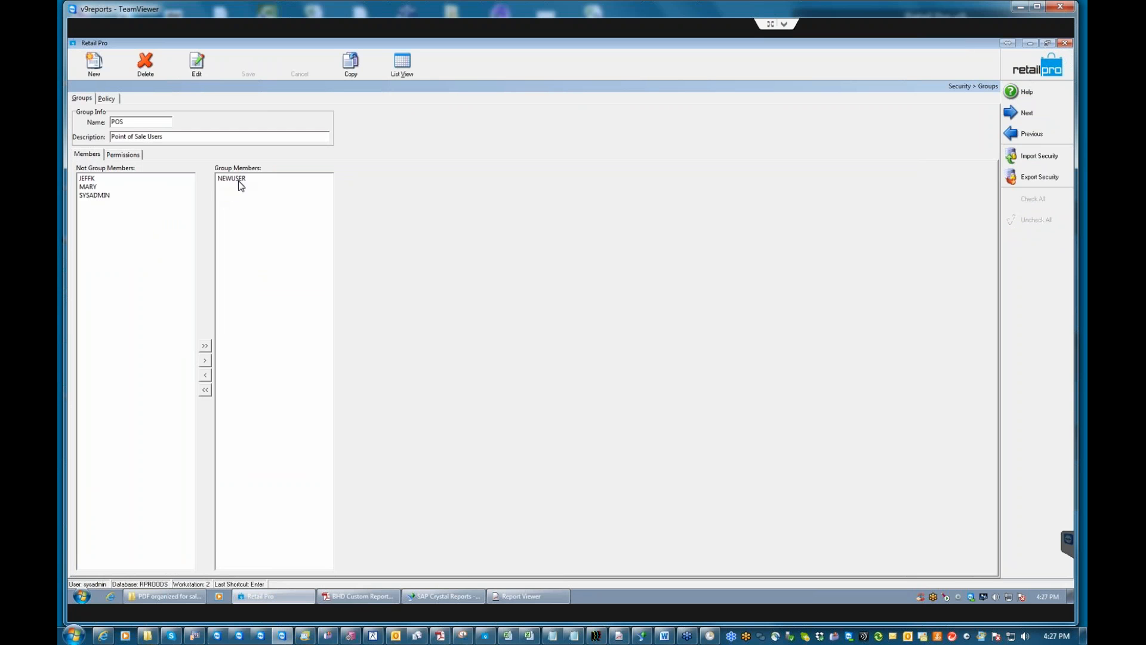
Exit Report Viewer and minimize Retail Pro to the desktop.
{"action": "left_click", "coordinate": [1051, 68]}
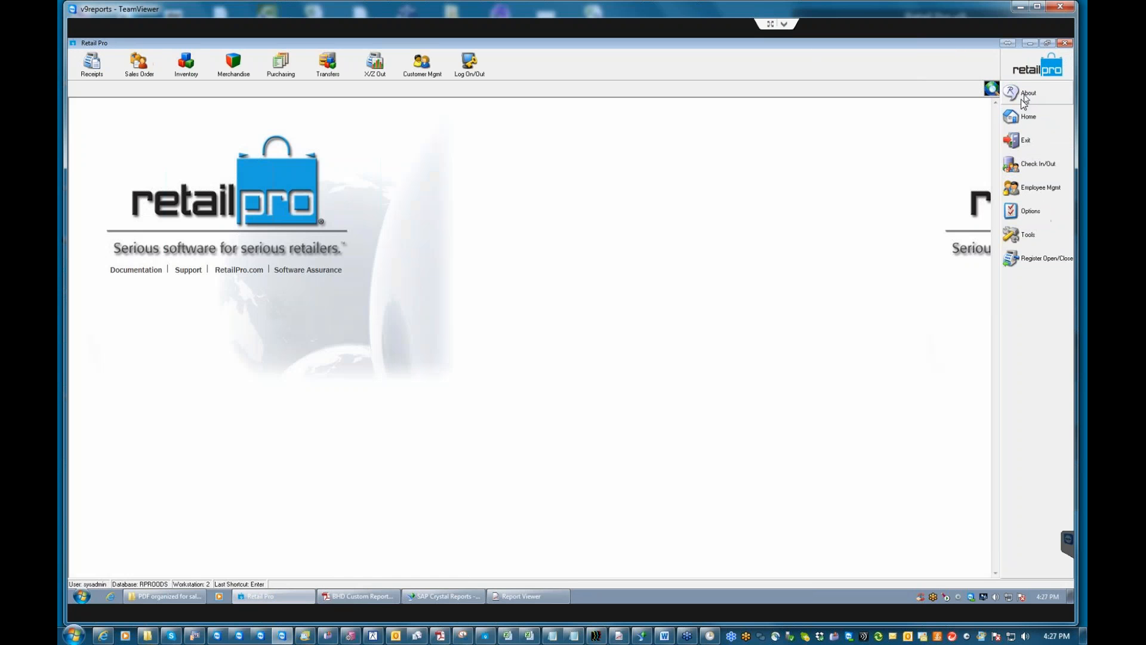
{"action": "left_click", "coordinate": [527, 596]}
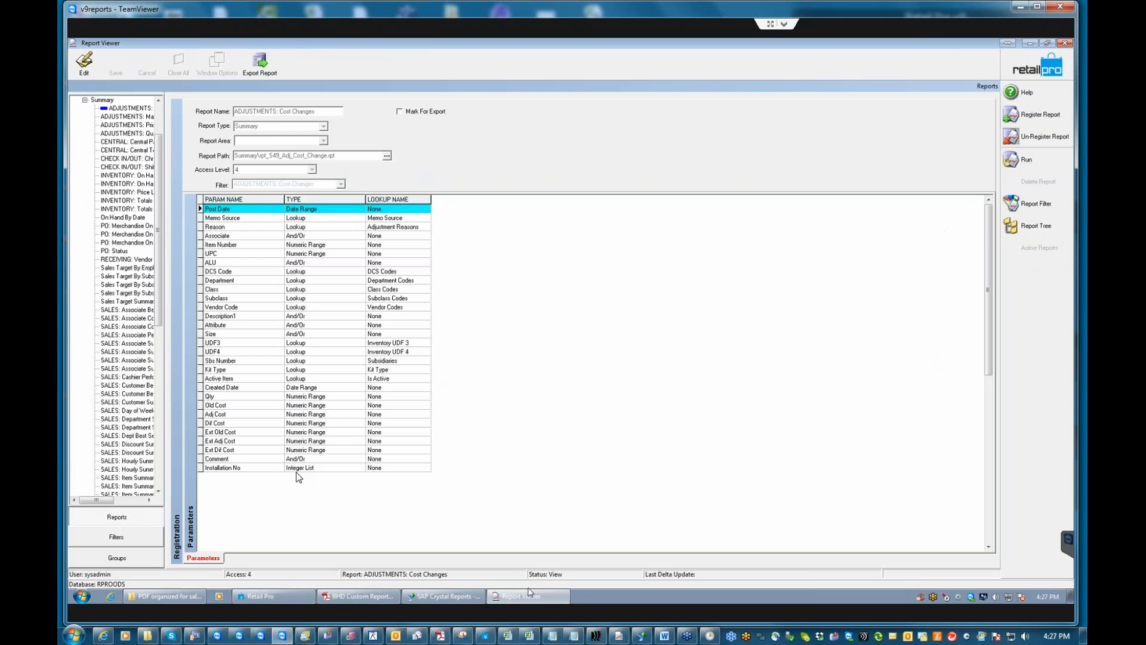
{"action": "left_click", "coordinate": [1039, 67]}
{"action": "left_click", "coordinate": [1040, 201]}
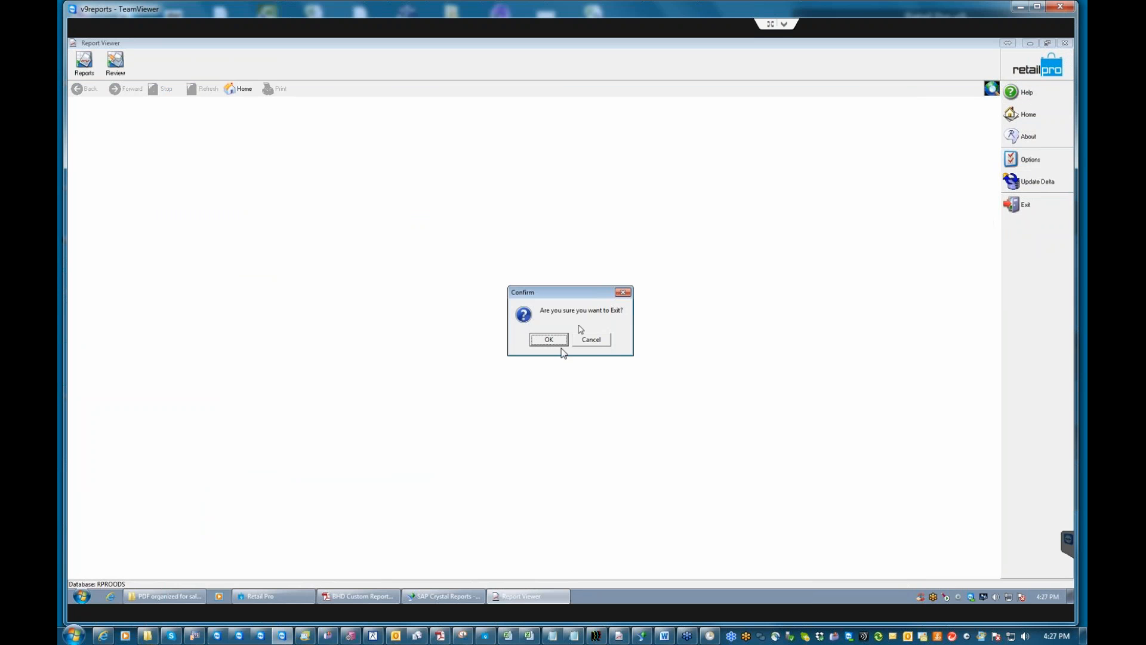
{"action": "left_click", "coordinate": [549, 339]}
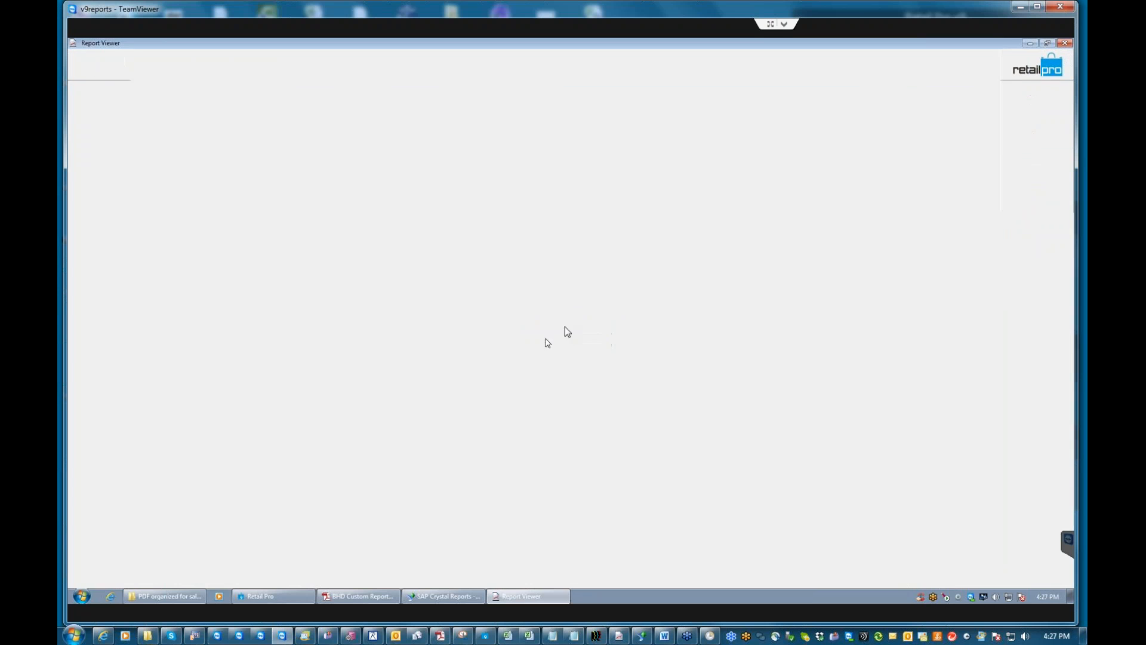
{"action": "left_click", "coordinate": [1032, 44]}
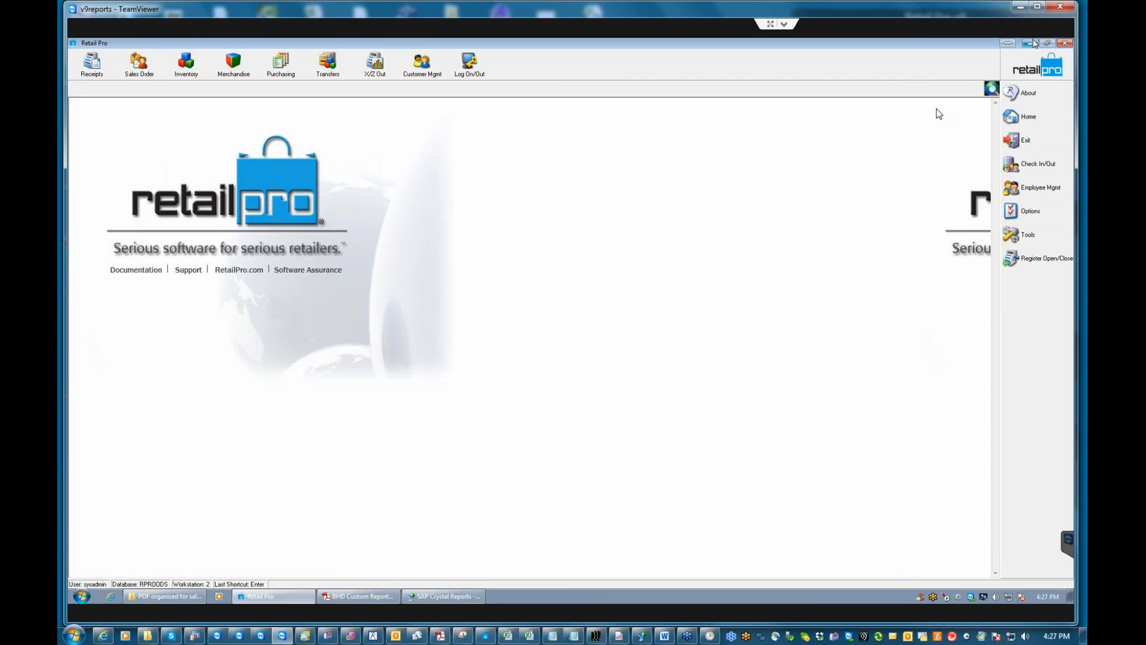
Launch Retail Pro 9 Reports and attempt logon, clearing the invalid-credentials and connection errors.
{"action": "double_click", "coordinate": [251, 514]}
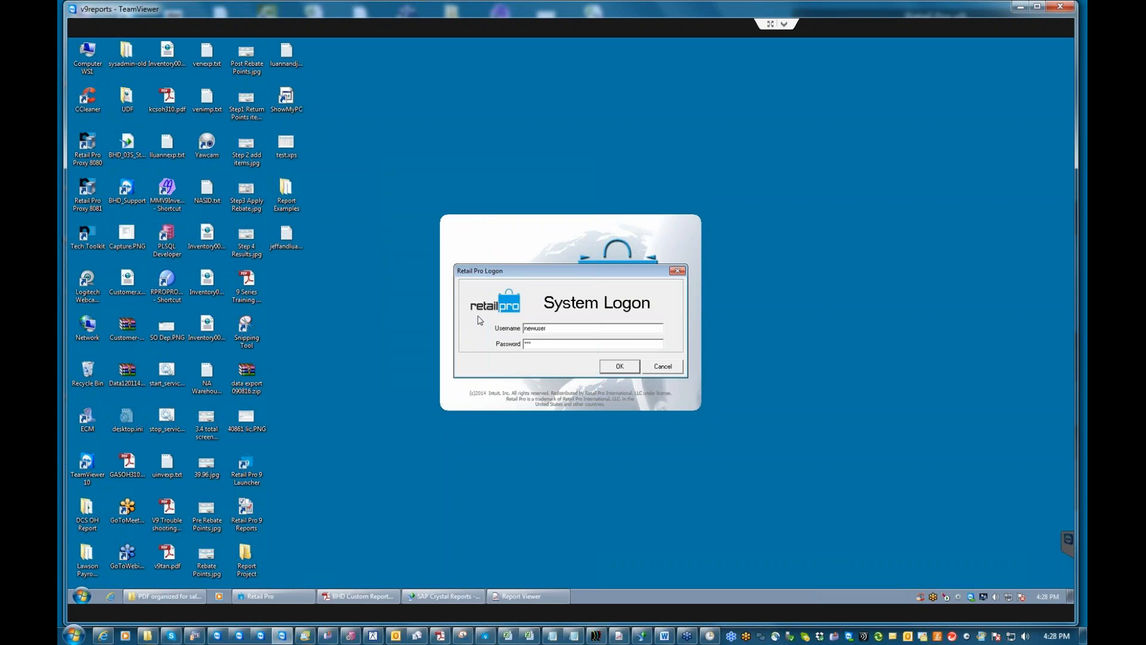
{"action": "key", "text": "Return"}
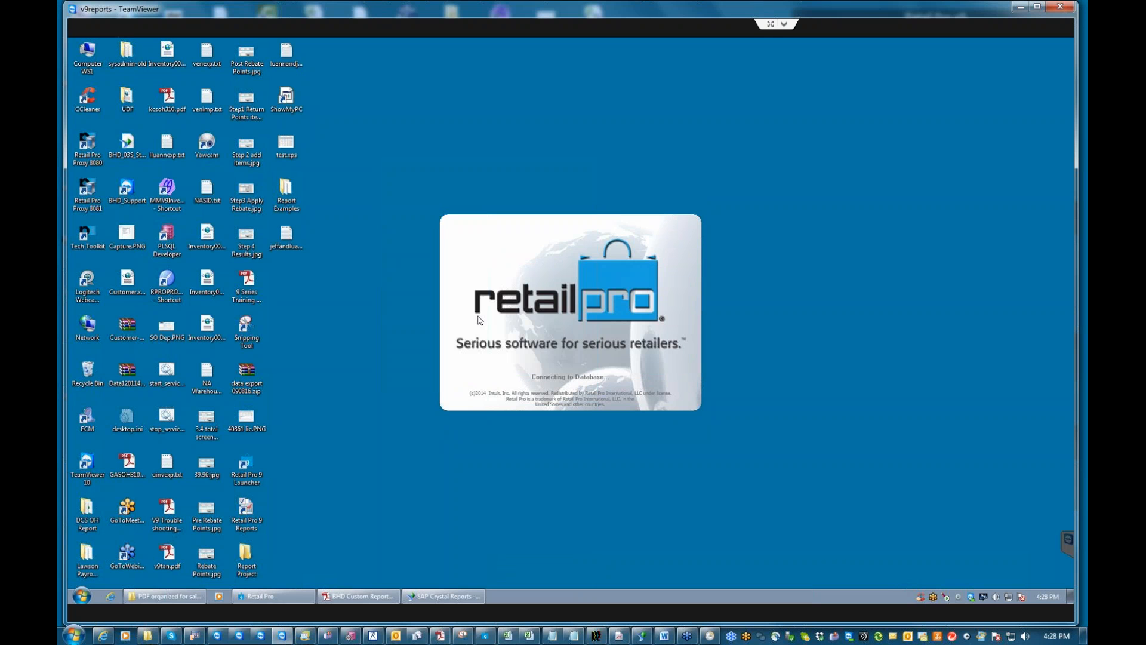
{"action": "left_click", "coordinate": [560, 342]}
{"action": "left_click_drag", "start_coordinate": [550, 343], "coordinate": [481, 344]}
{"action": "type", "text": "***"}
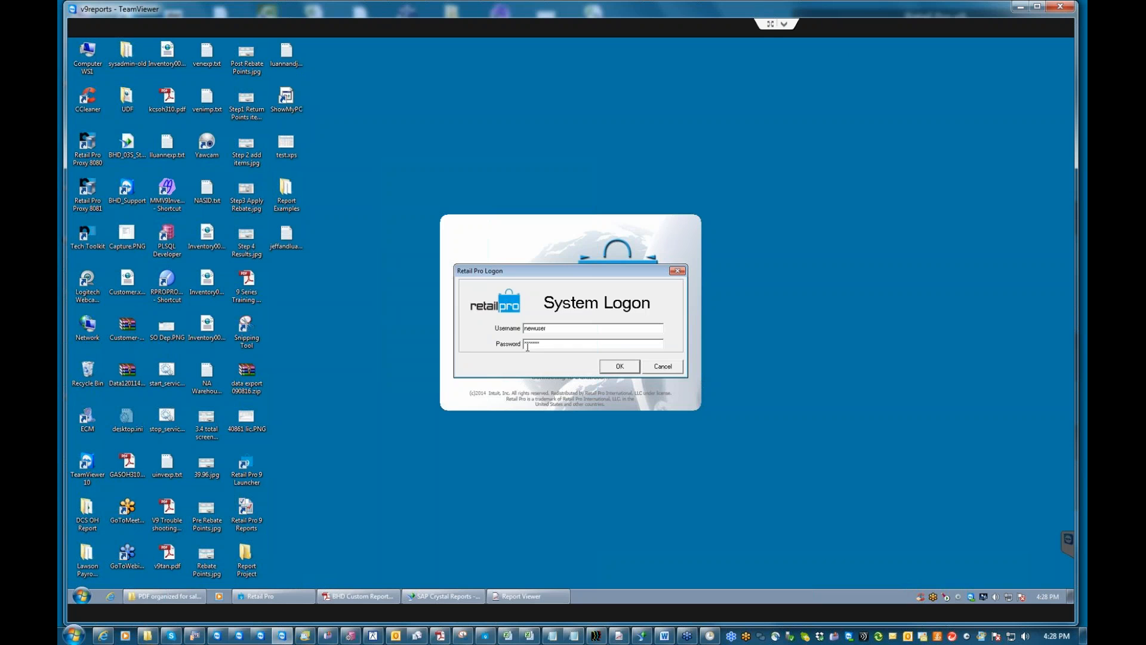
{"action": "left_click", "coordinate": [619, 366]}
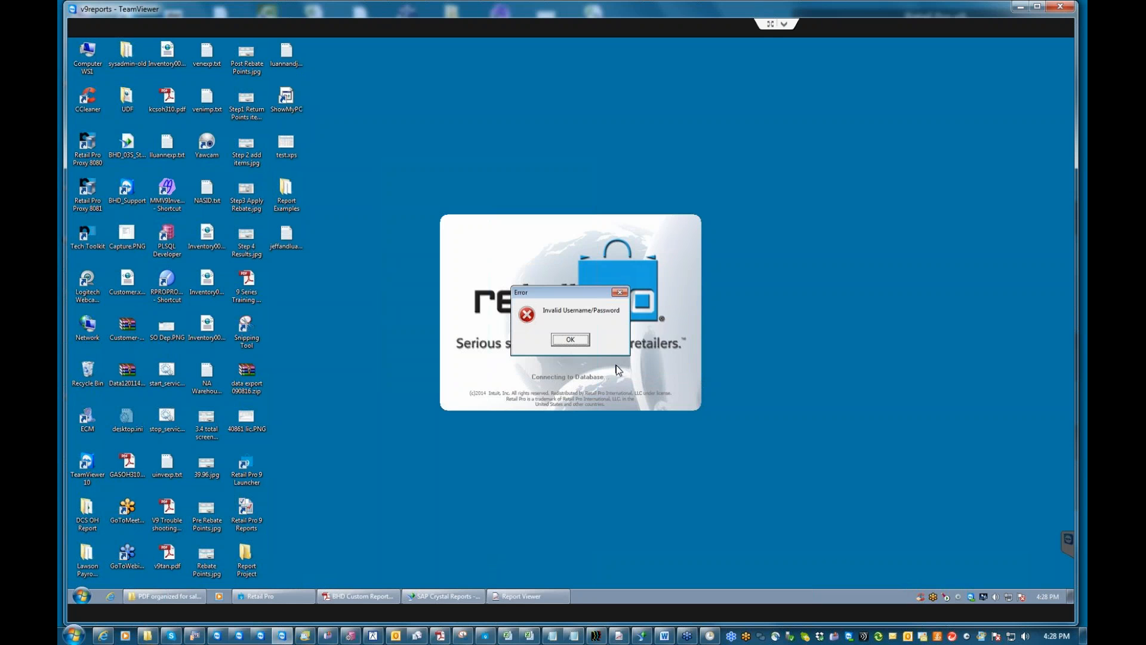
{"action": "left_click", "coordinate": [569, 339]}
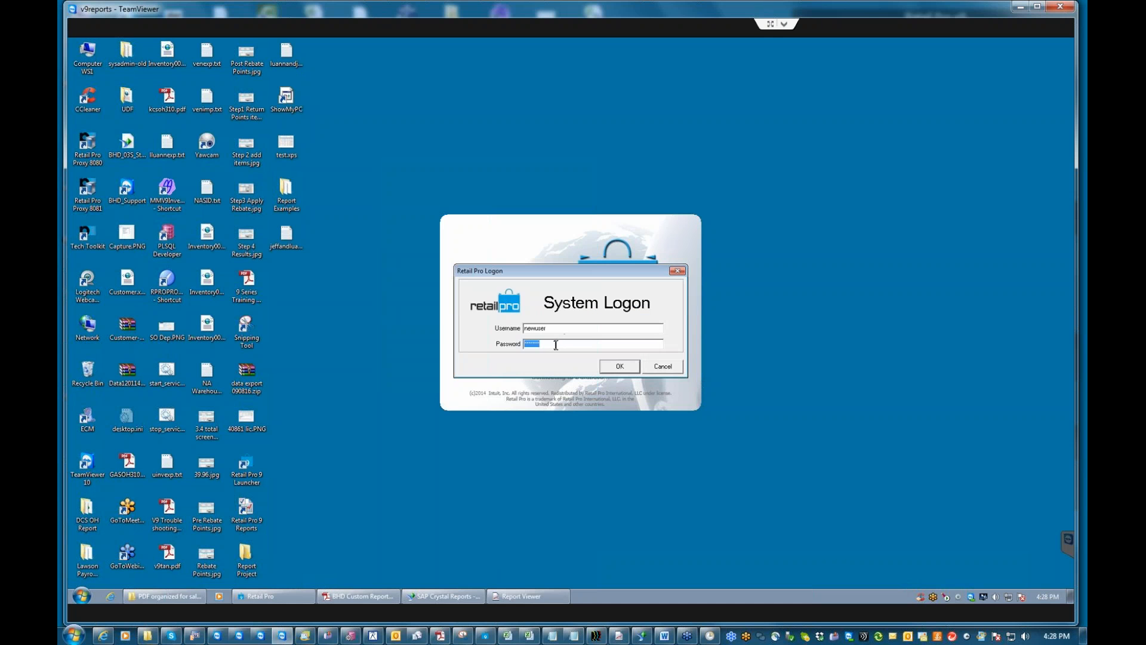
Retry the new user's password, dismiss the invalid username/password error, and return to Retail Pro.
{"action": "type", "text": "***"}
{"action": "key", "text": "Return"}
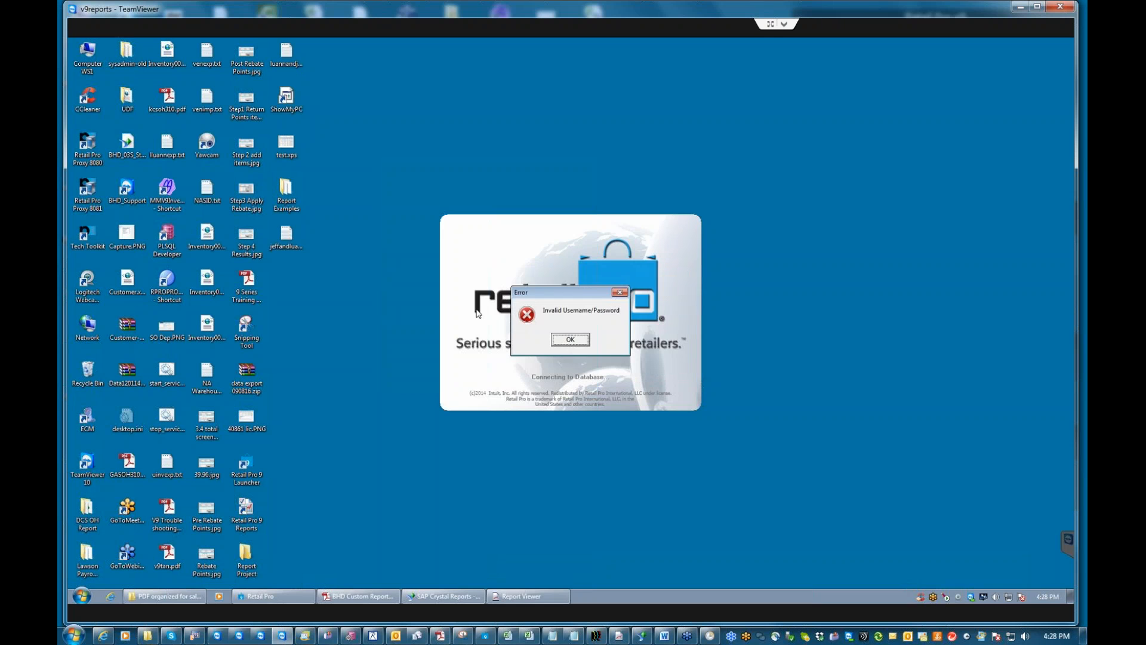
{"action": "left_click", "coordinate": [570, 339]}
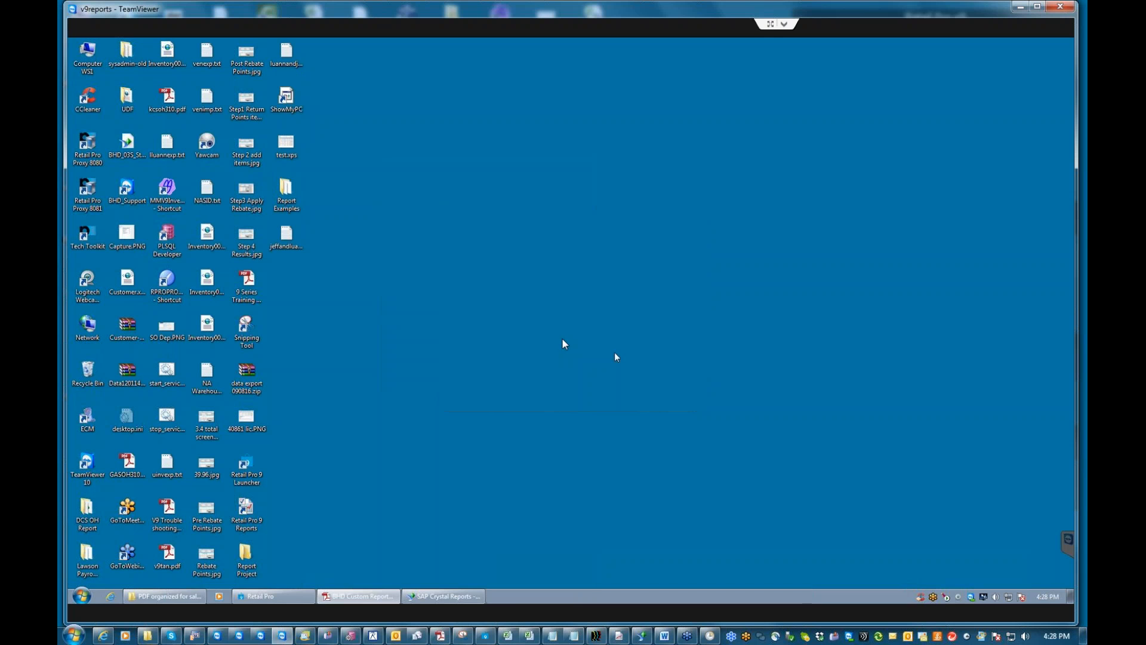
{"action": "left_click", "coordinate": [273, 597]}
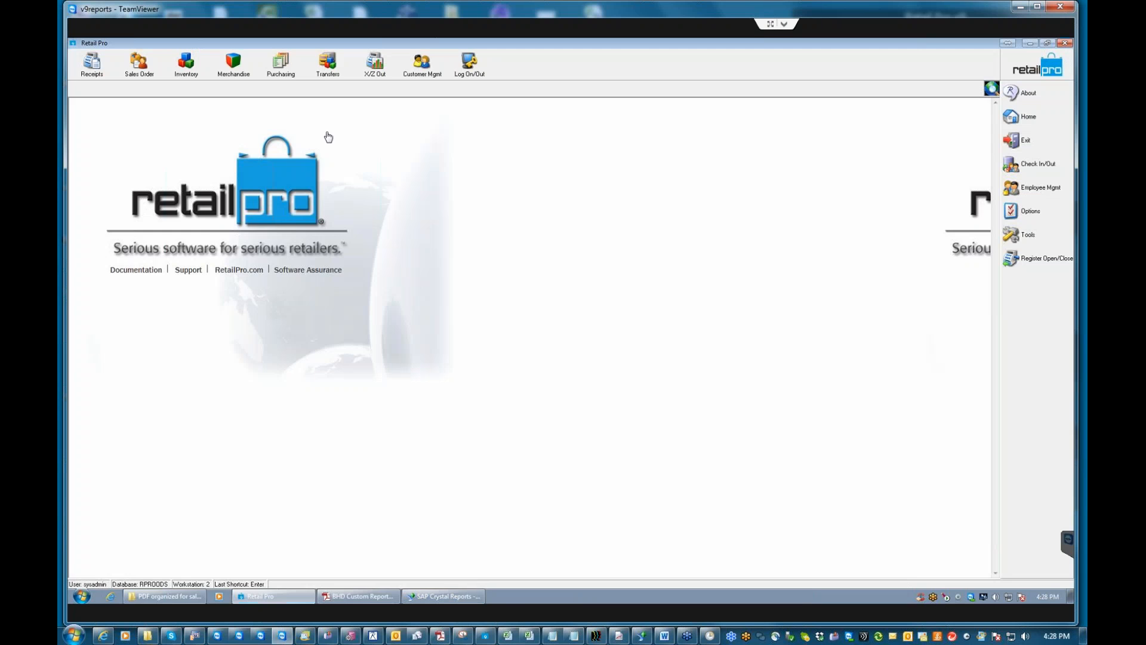
Open the new user's employee record in form view from Employee Mgmt > Employees.
{"action": "left_click", "coordinate": [1027, 187]}
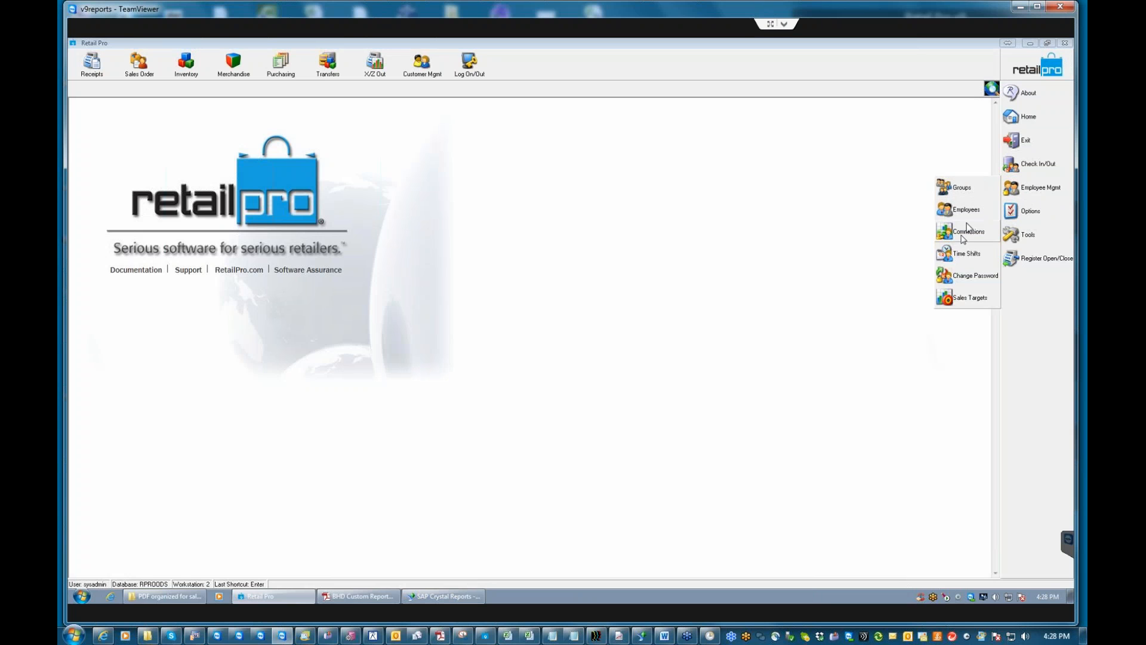
{"action": "left_click", "coordinate": [960, 216]}
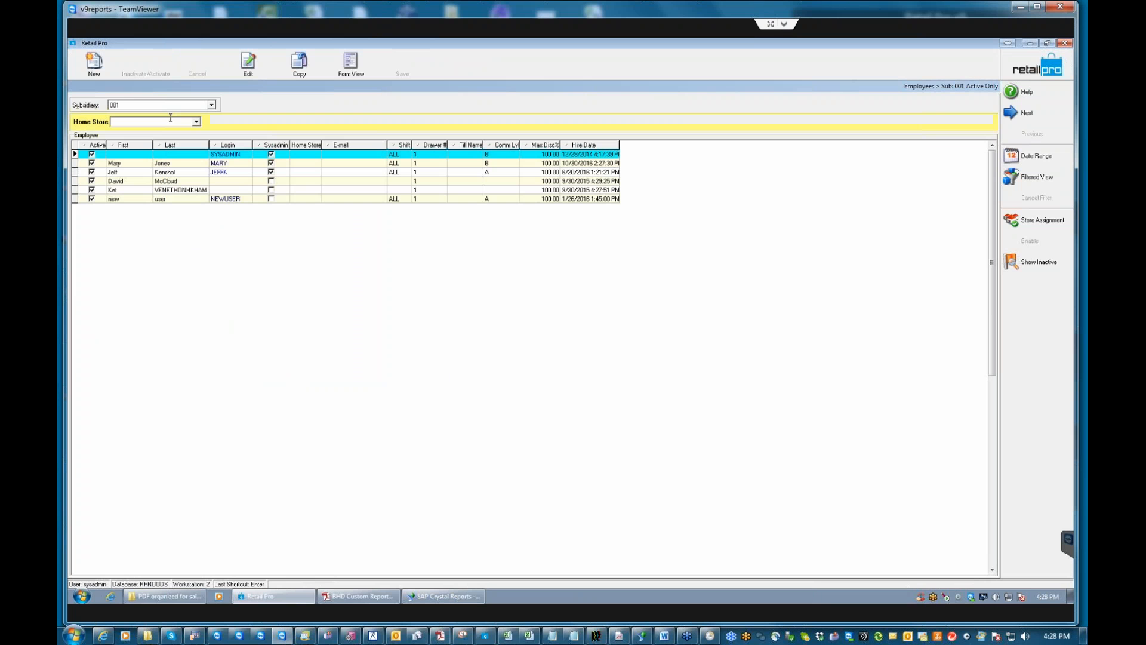
{"action": "left_click", "coordinate": [173, 199]}
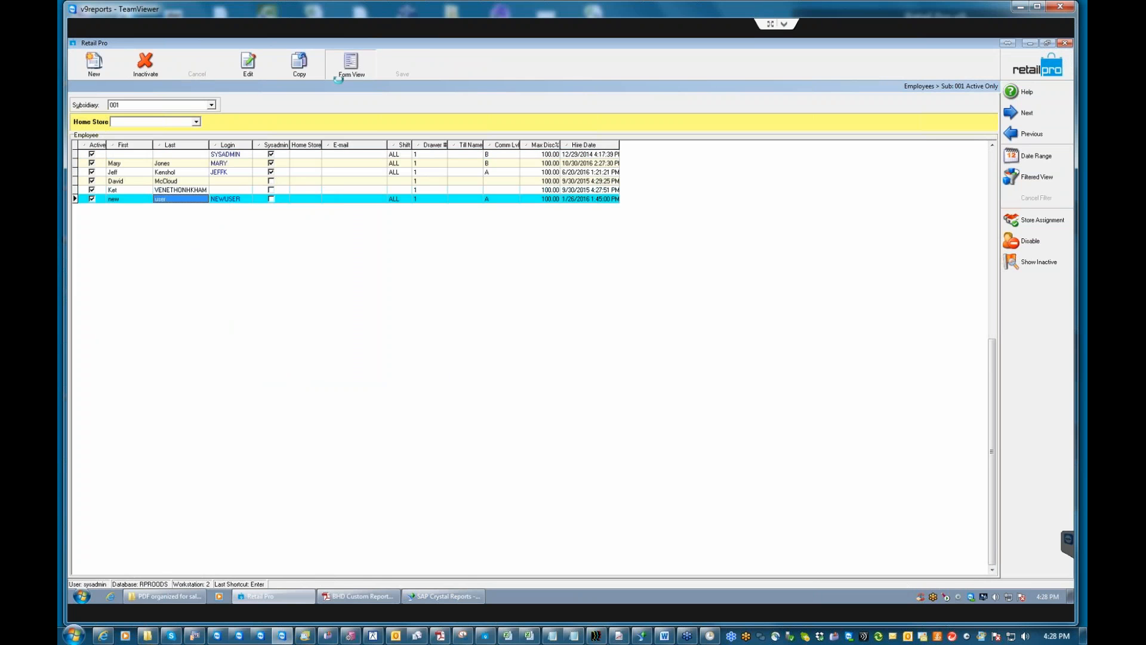
{"action": "left_click", "coordinate": [187, 150]}
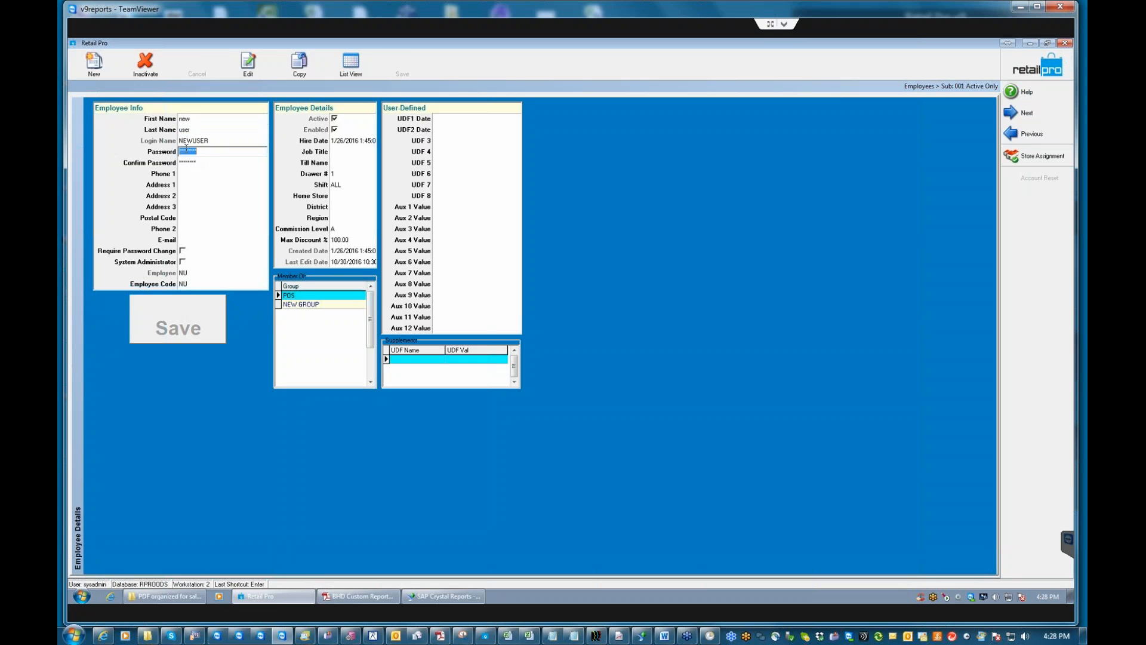
Enter and confirm a new password for the new user, save, and minimize to the desktop.
{"action": "type", "text": "123"}
{"action": "key", "text": "Tab"}
{"action": "type", "text": "123"}
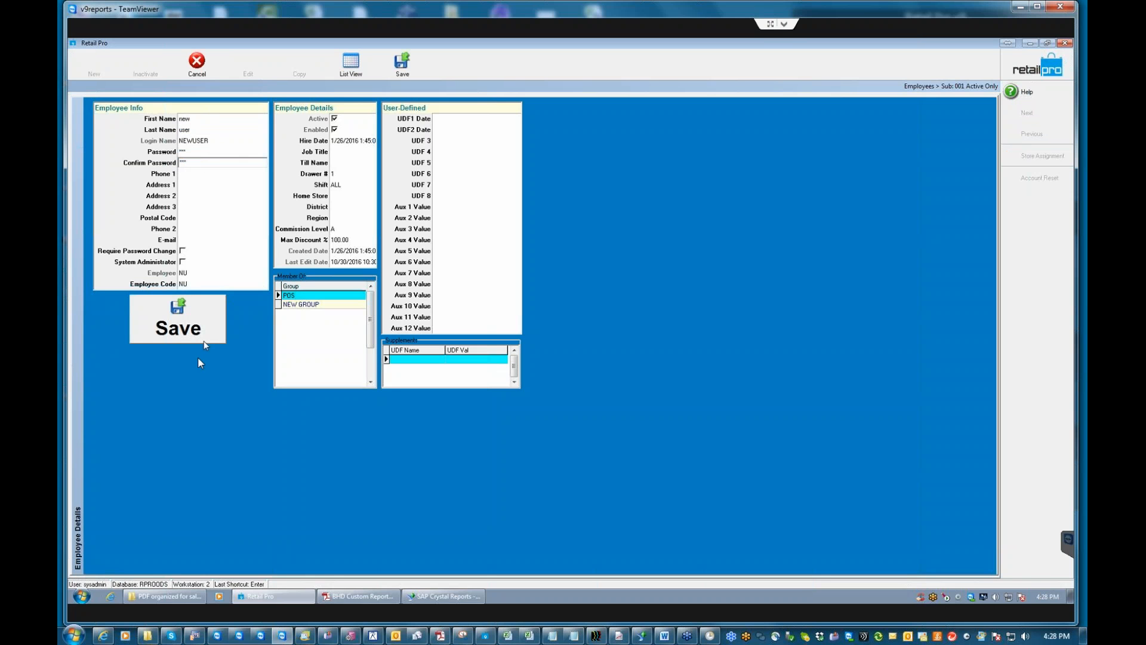
{"action": "left_click", "coordinate": [181, 326]}
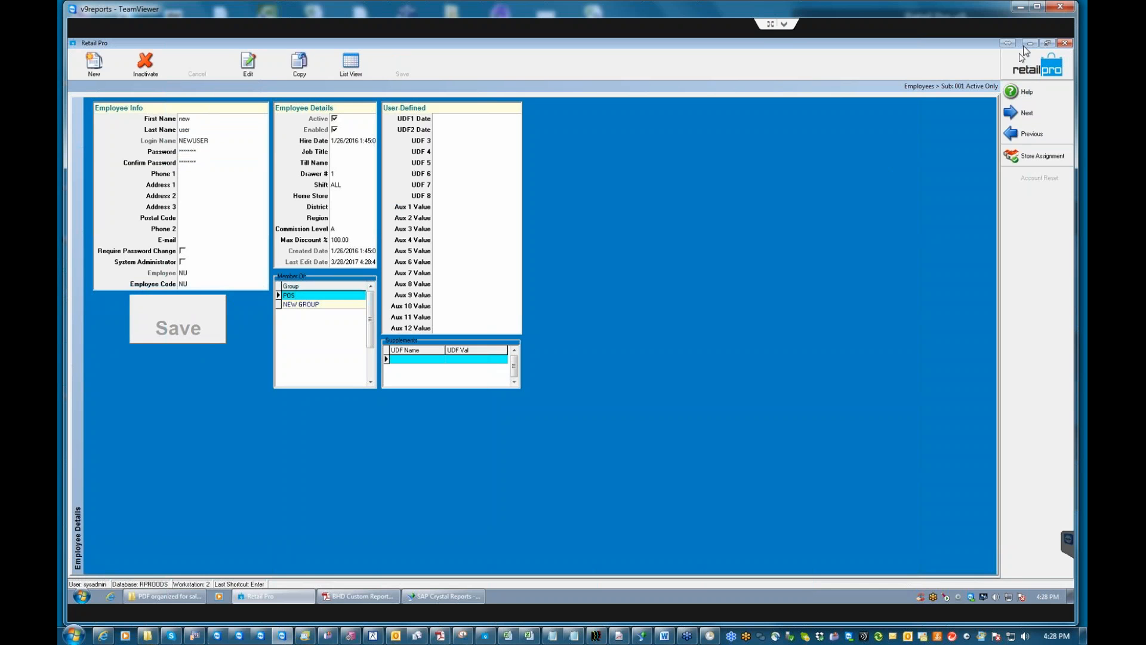
{"action": "left_click", "coordinate": [1029, 43]}
{"action": "left_click", "coordinate": [248, 511]}
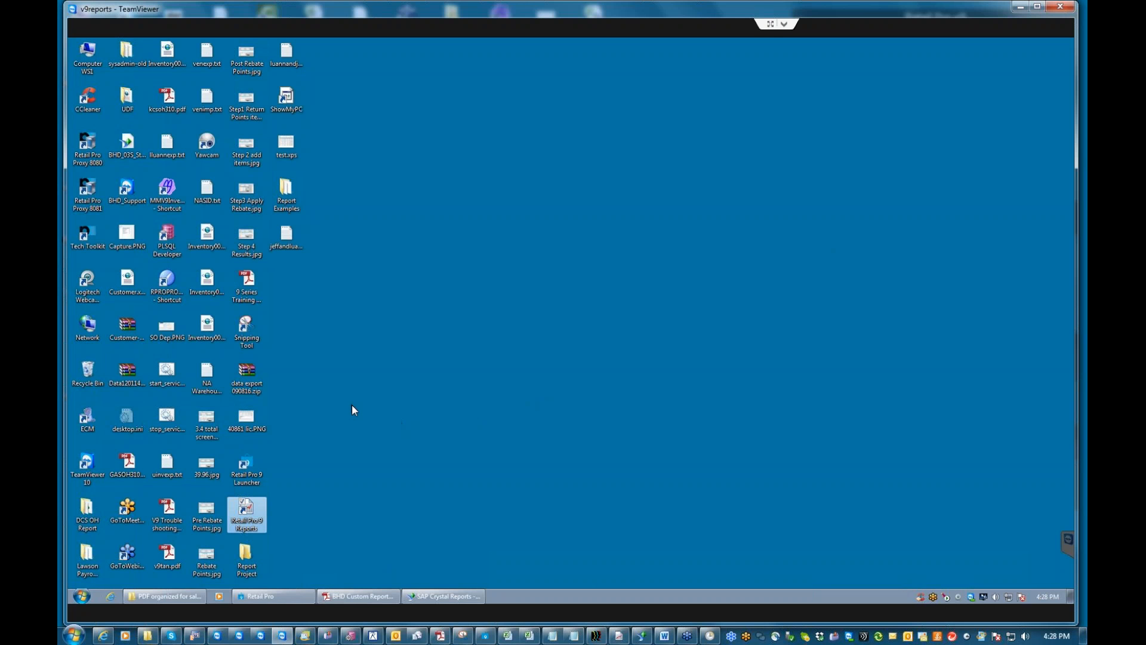
Log on to Retail Pro 9 Reports as the new user and open the Reports module.
{"action": "double_click", "coordinate": [246, 512]}
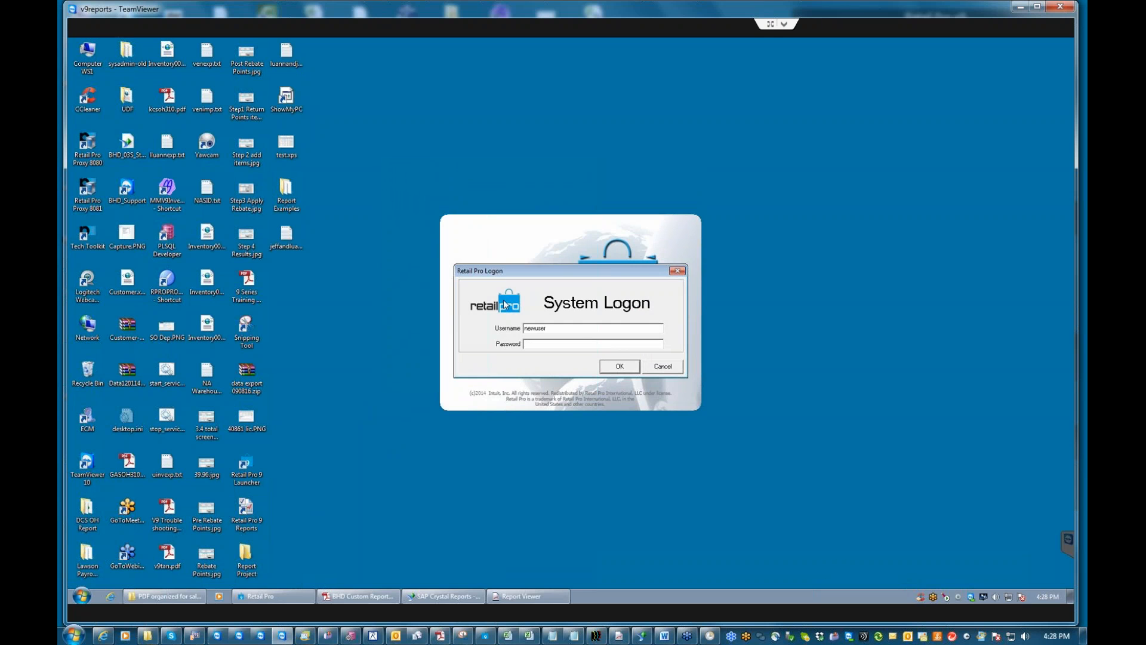
{"action": "key", "text": "Return"}
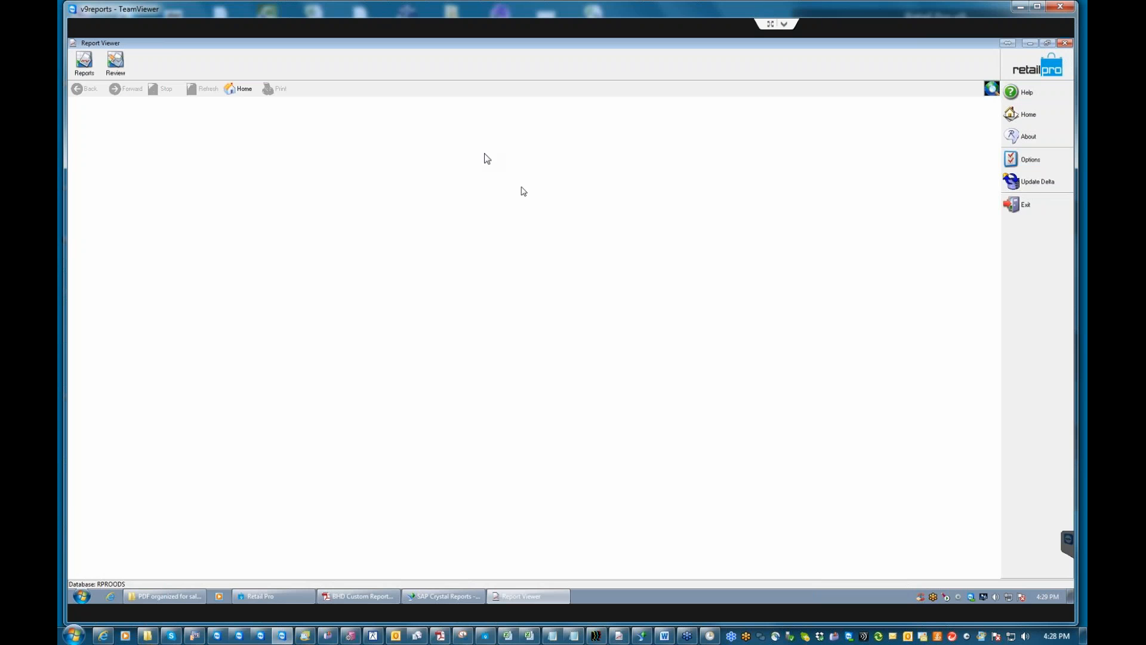
{"action": "left_click", "coordinate": [86, 72]}
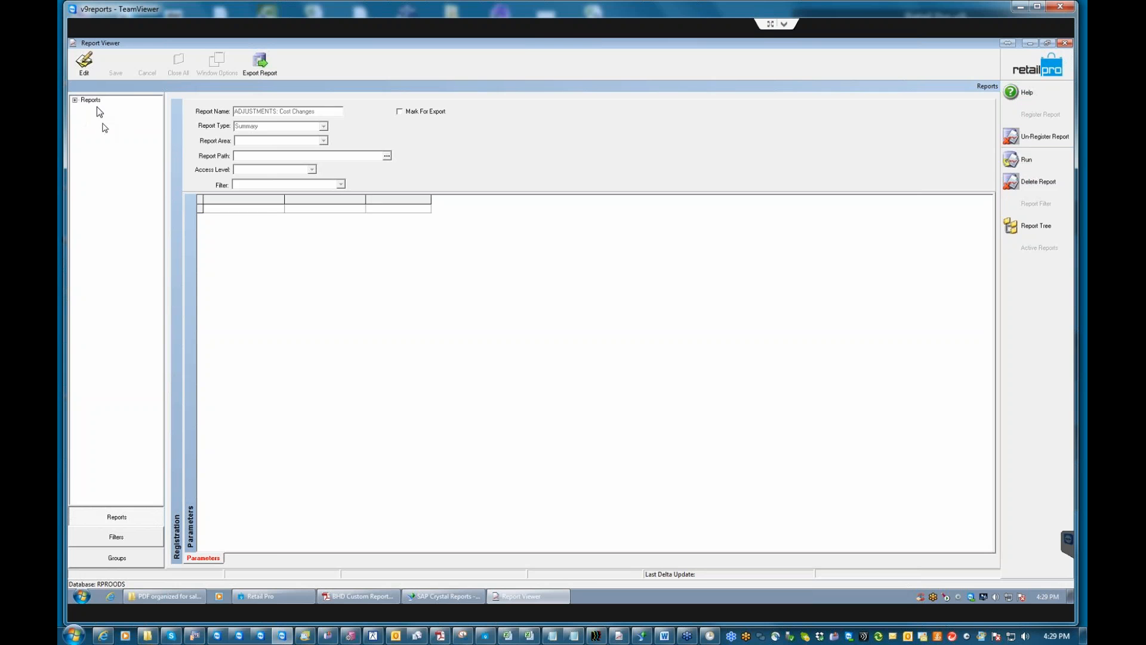
Browse the empty Summary, Merchandise and Journals categories, then return to the viewer's home.
{"action": "left_click", "coordinate": [95, 101]}
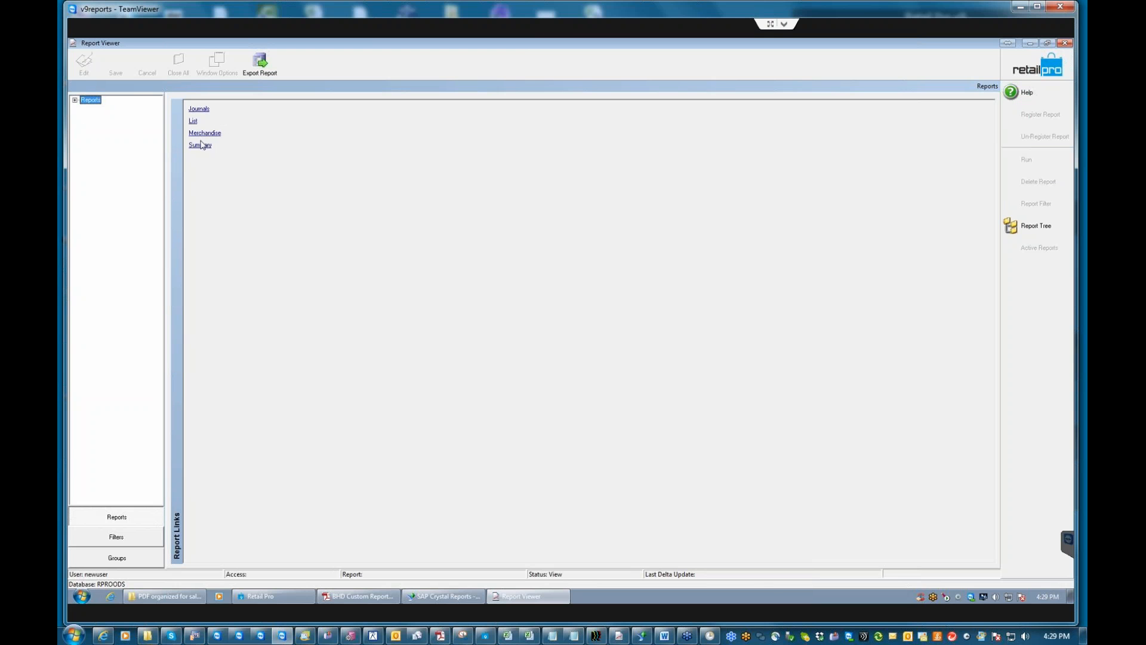
{"action": "left_click", "coordinate": [201, 148]}
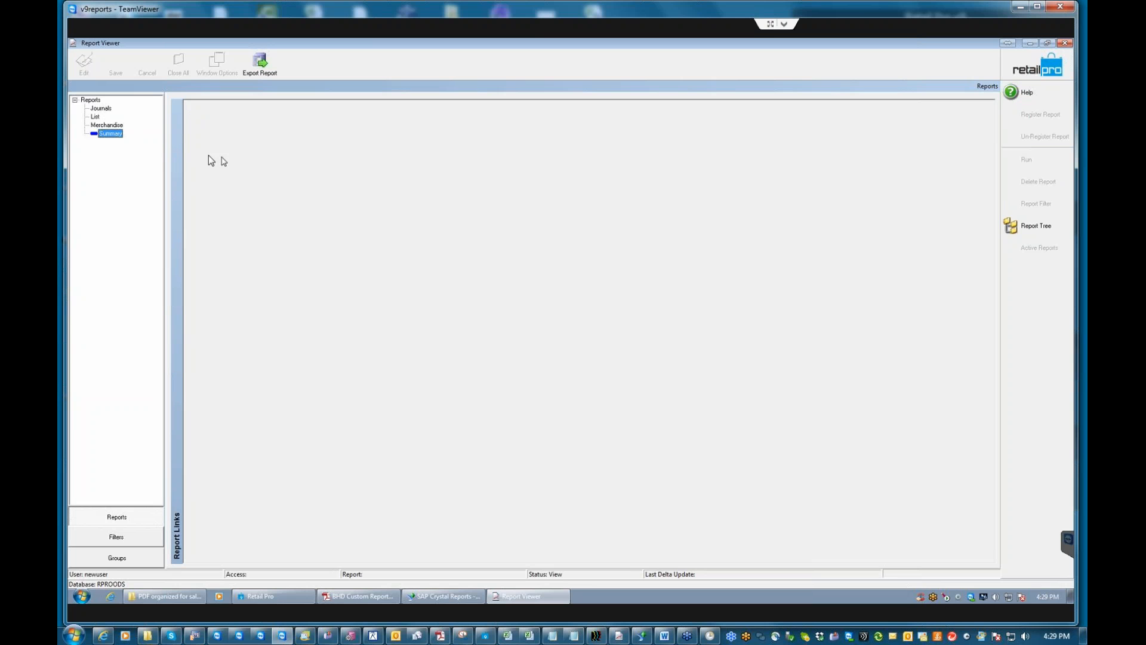
{"action": "left_click", "coordinate": [105, 126]}
{"action": "left_click", "coordinate": [103, 109]}
{"action": "left_click", "coordinate": [1035, 77]}
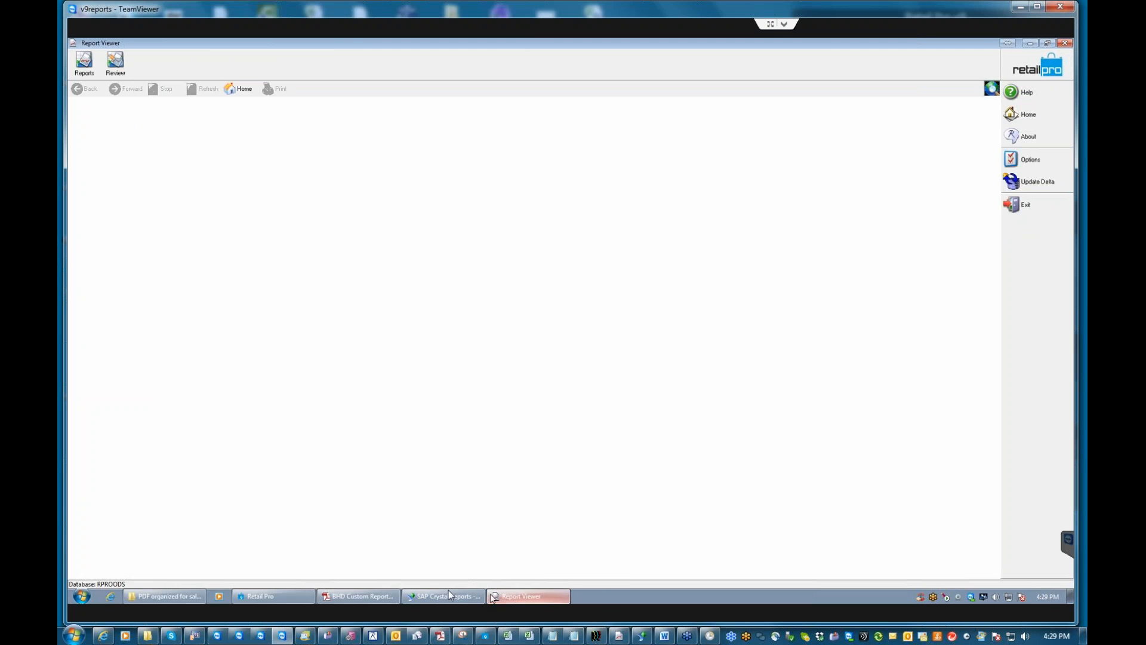
Open the POS security group's permissions via Employee Mgmt > Groups in Retail Pro.
{"action": "left_click", "coordinate": [275, 598]}
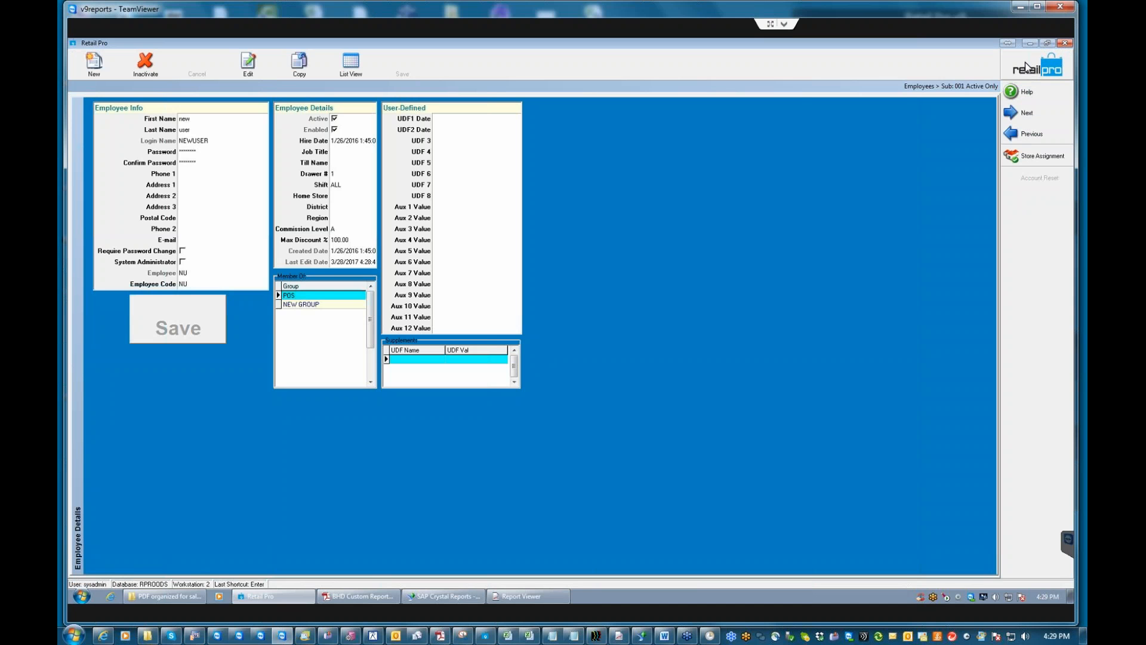
{"action": "left_click", "coordinate": [1027, 67]}
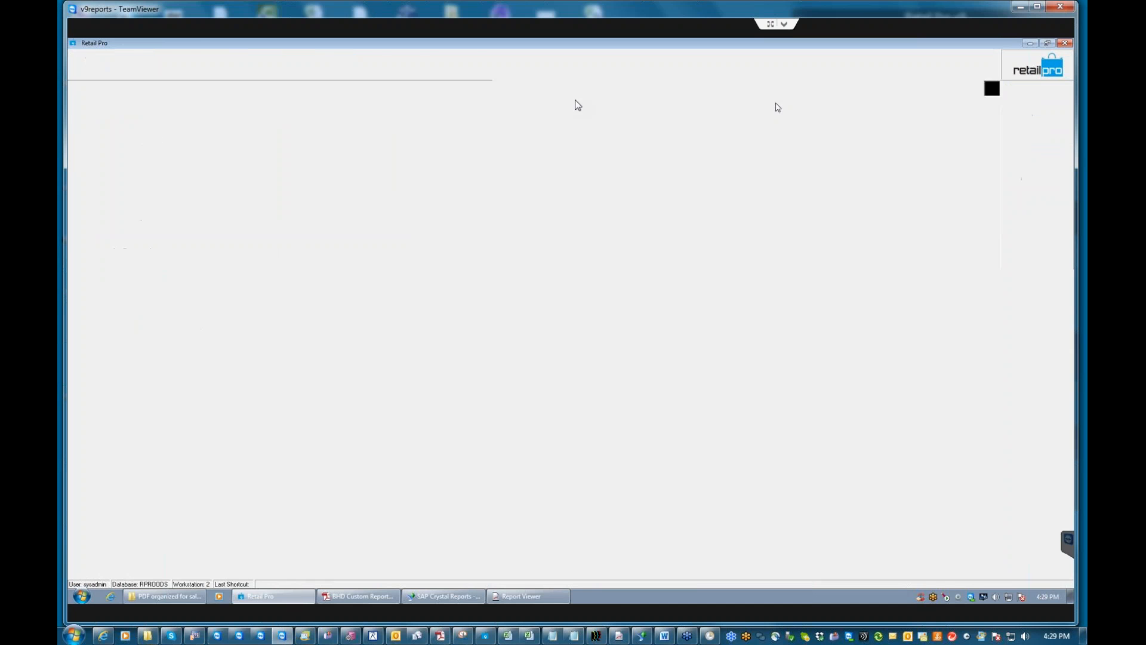
{"action": "left_click", "coordinate": [1039, 187]}
{"action": "left_click", "coordinate": [949, 190]}
{"action": "left_click", "coordinate": [105, 157]}
{"action": "left_click", "coordinate": [404, 65]}
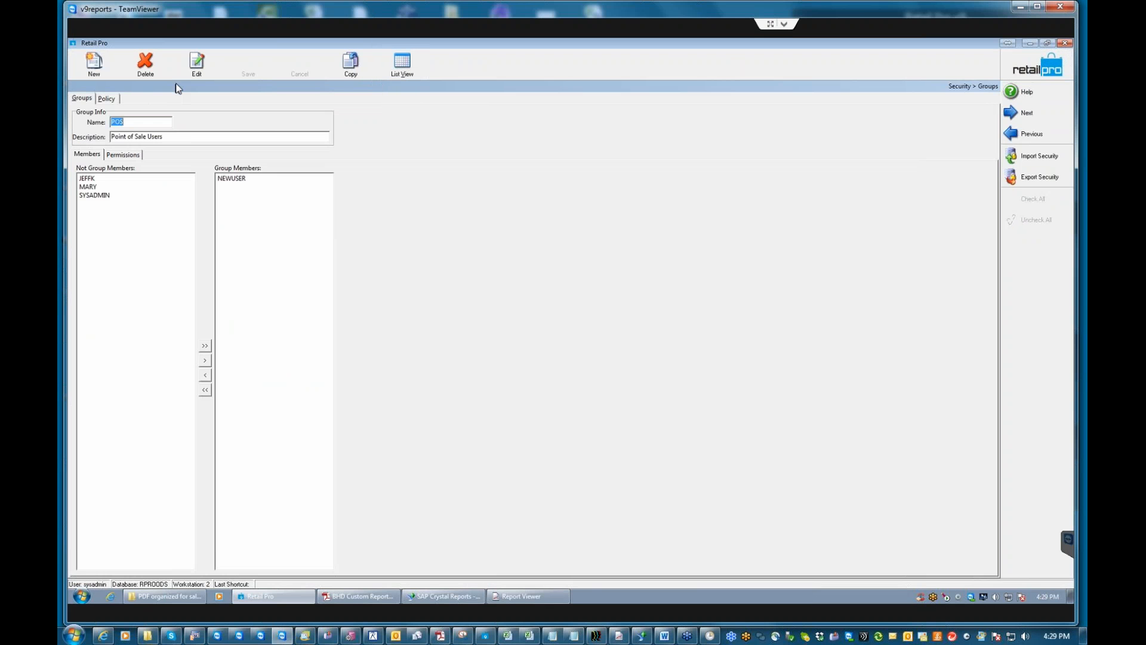
{"action": "left_click", "coordinate": [121, 155]}
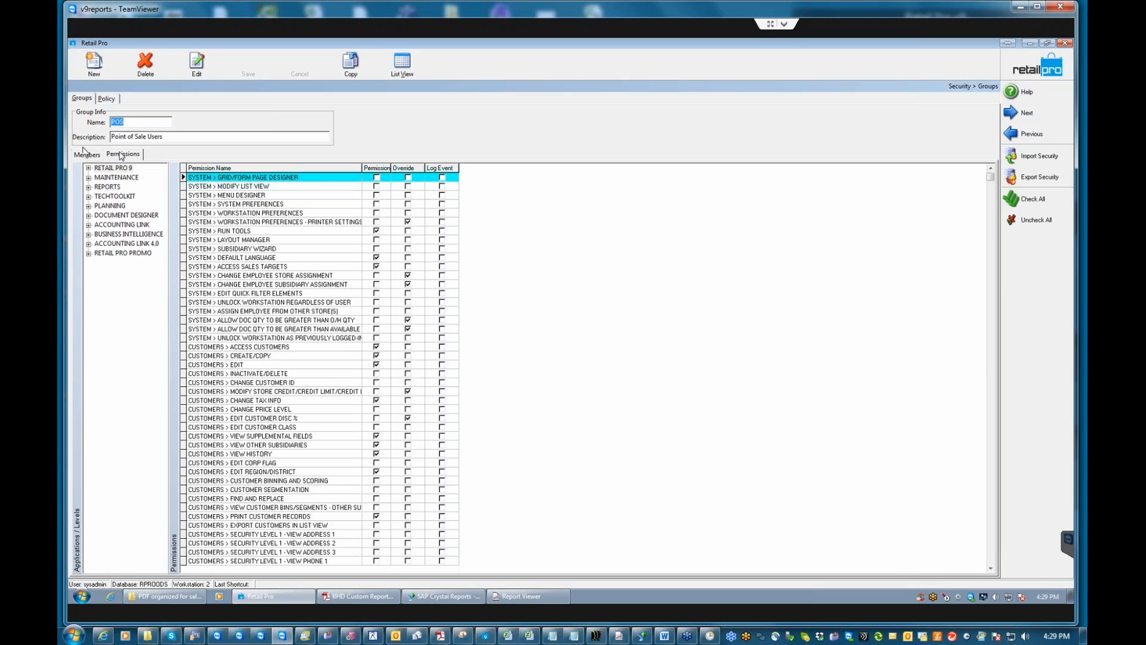
Grant the POS group ACCESS SUMMARY REPORTS under Reports > System and save it.
{"action": "left_click", "coordinate": [88, 187]}
{"action": "left_click", "coordinate": [116, 196]}
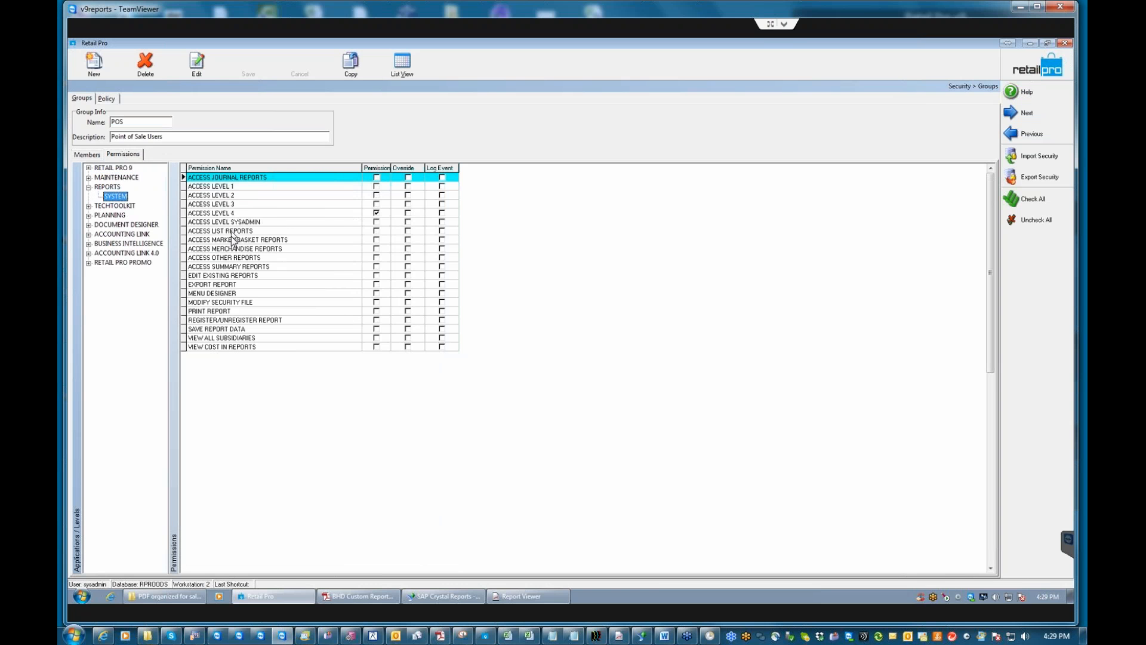
{"action": "left_click", "coordinate": [368, 267]}
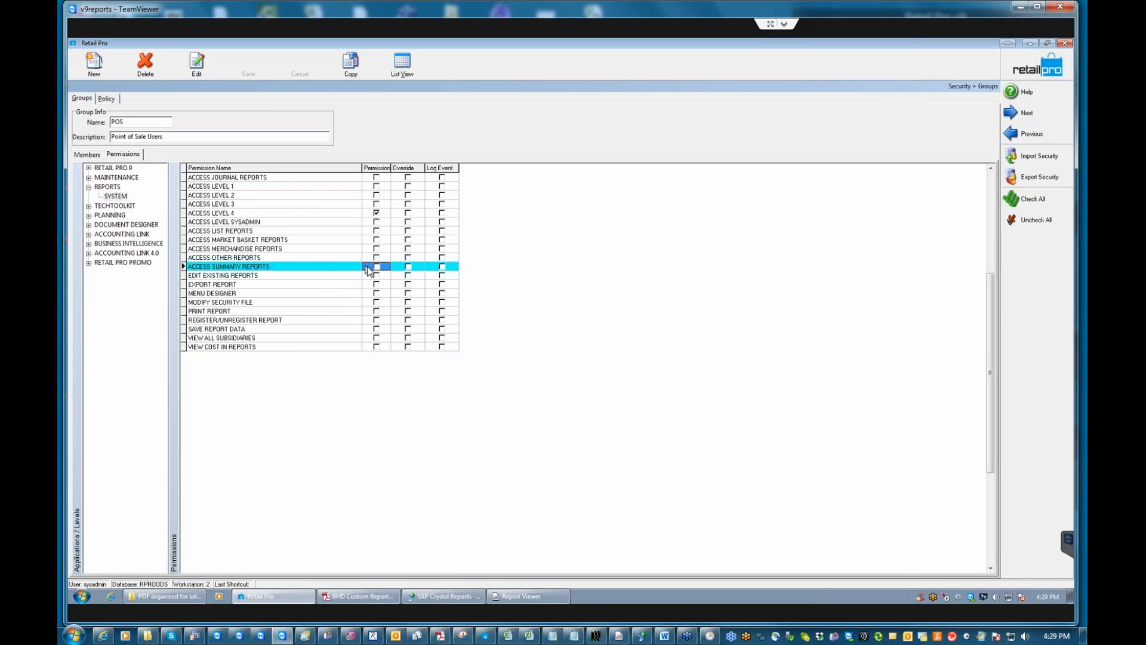
{"action": "left_click", "coordinate": [376, 266]}
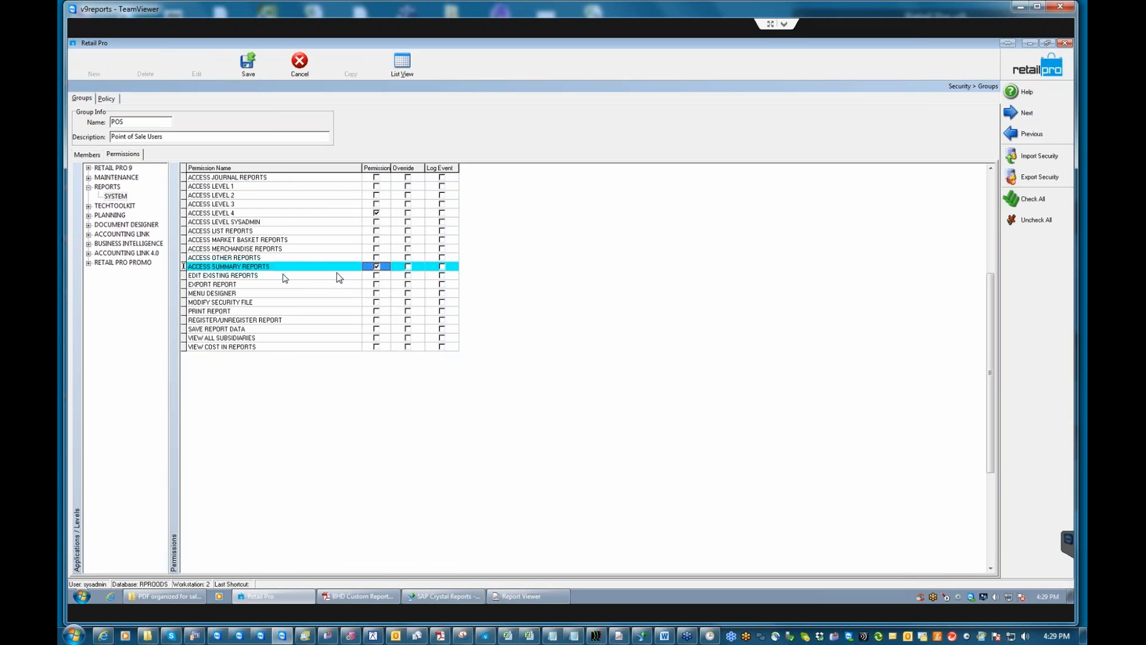
{"action": "left_click", "coordinate": [246, 68]}
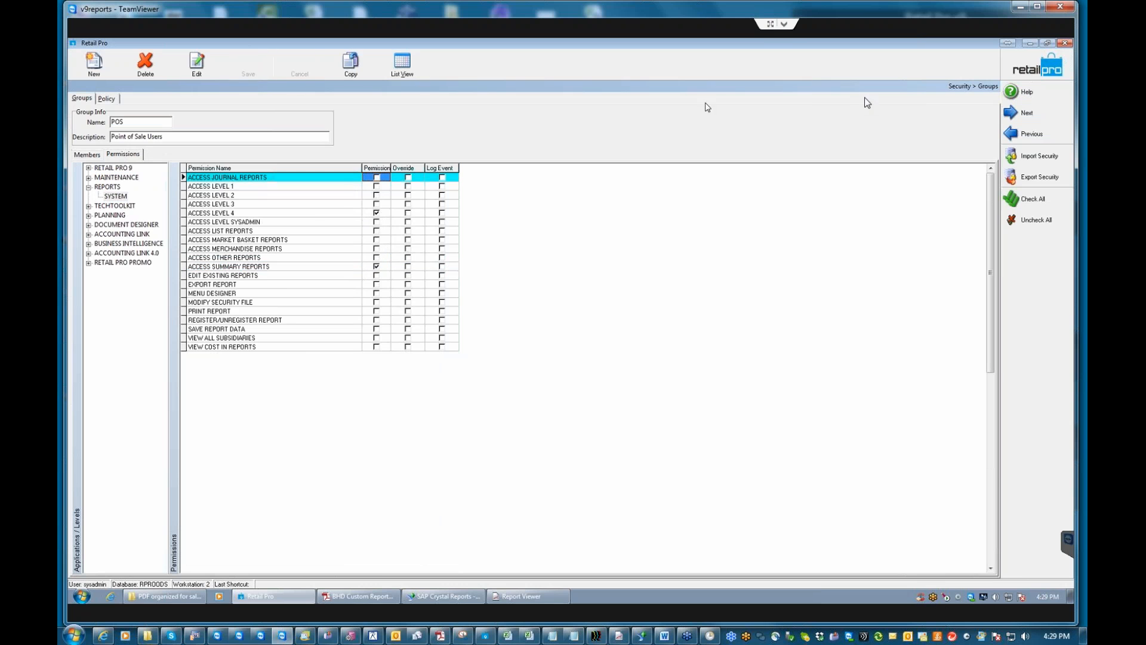
{"action": "left_click", "coordinate": [529, 596]}
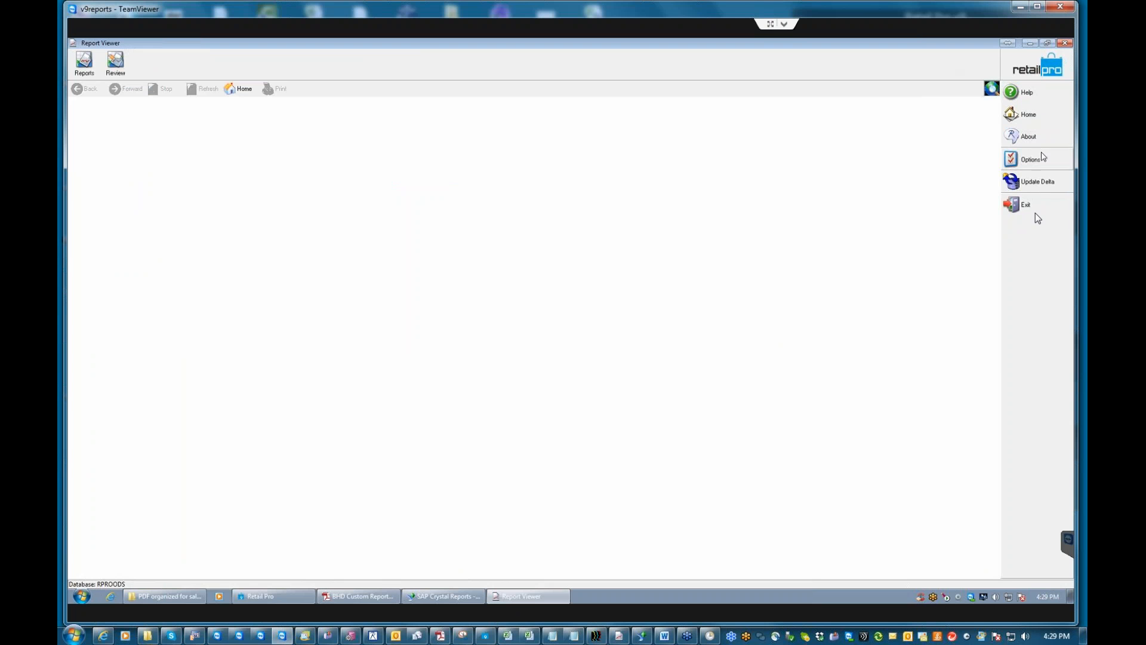
Exit Report Viewer and relaunch Retail Pro 9 Reports, logging on as sysadm.
{"action": "left_click", "coordinate": [1033, 213]}
{"action": "left_click", "coordinate": [548, 339]}
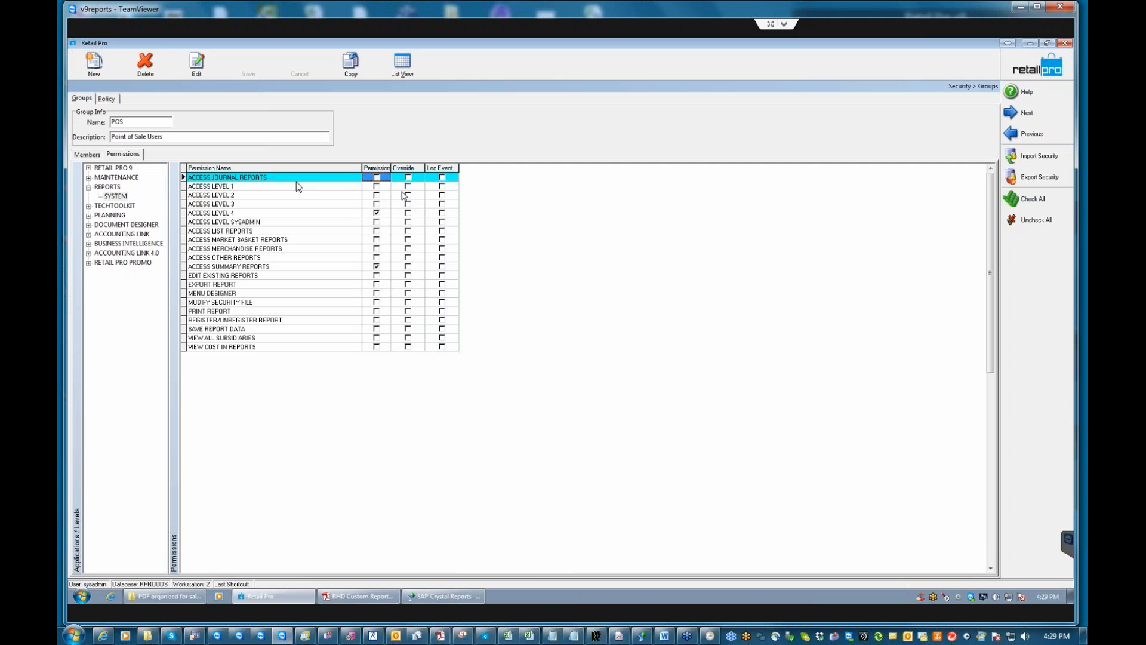
{"action": "left_click", "coordinate": [1033, 43]}
{"action": "double_click", "coordinate": [242, 517]}
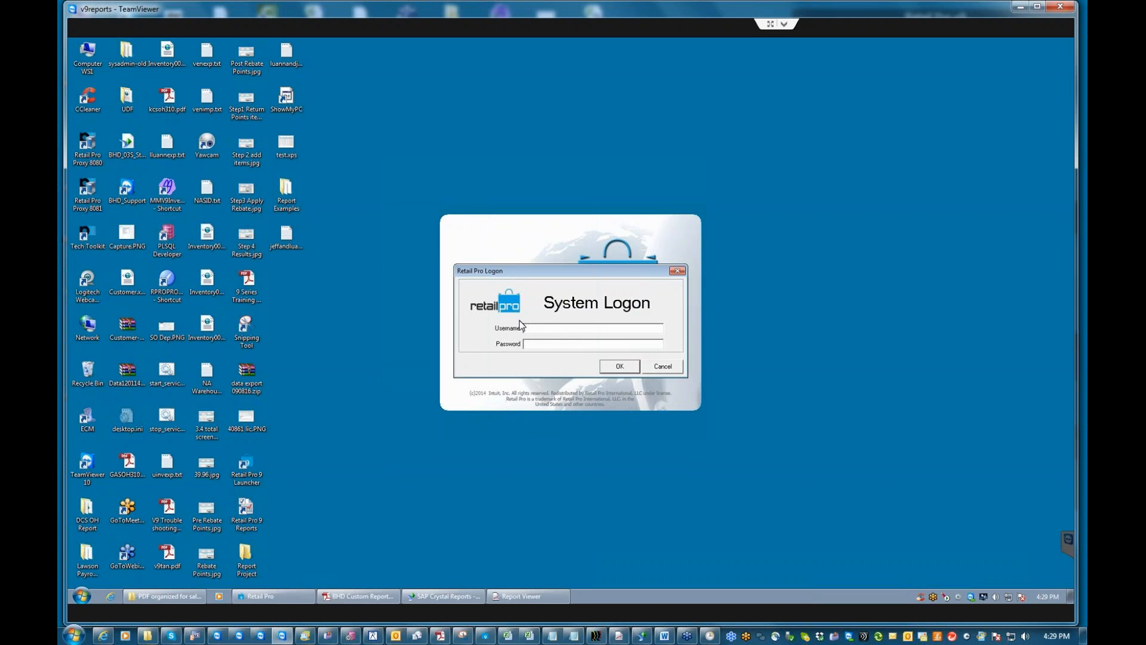
{"action": "type", "text": "sysadm"}
{"action": "key", "text": "Return"}
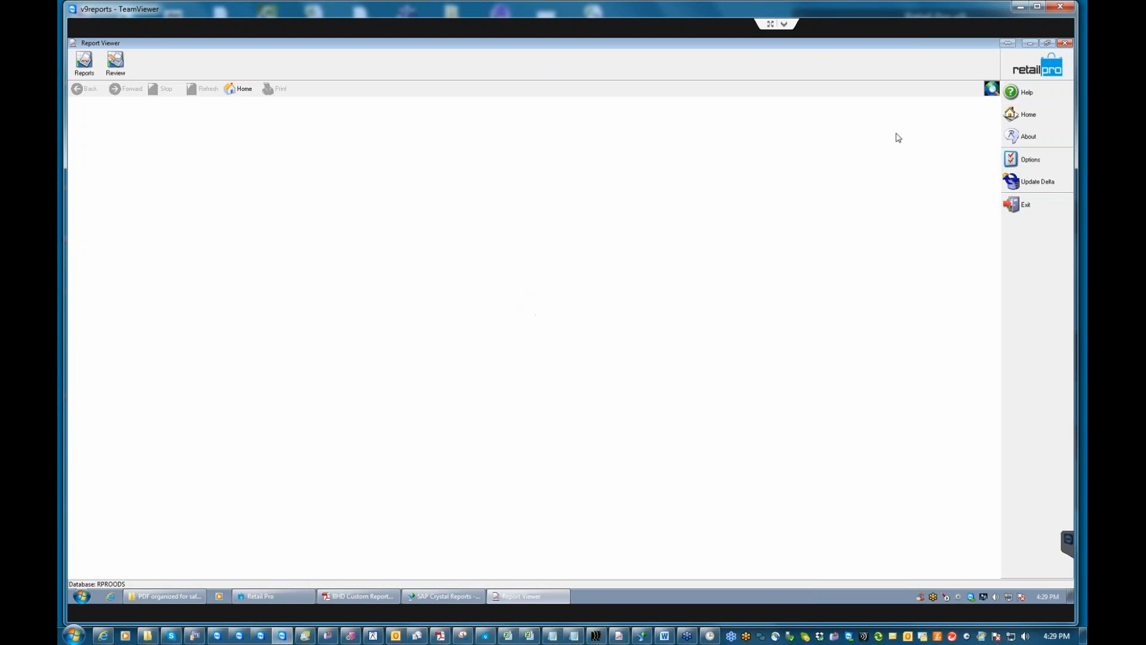
Close Report Viewer again and relaunch it with a fresh logon as the new user.
{"action": "left_click", "coordinate": [1042, 204]}
{"action": "left_click", "coordinate": [548, 340]}
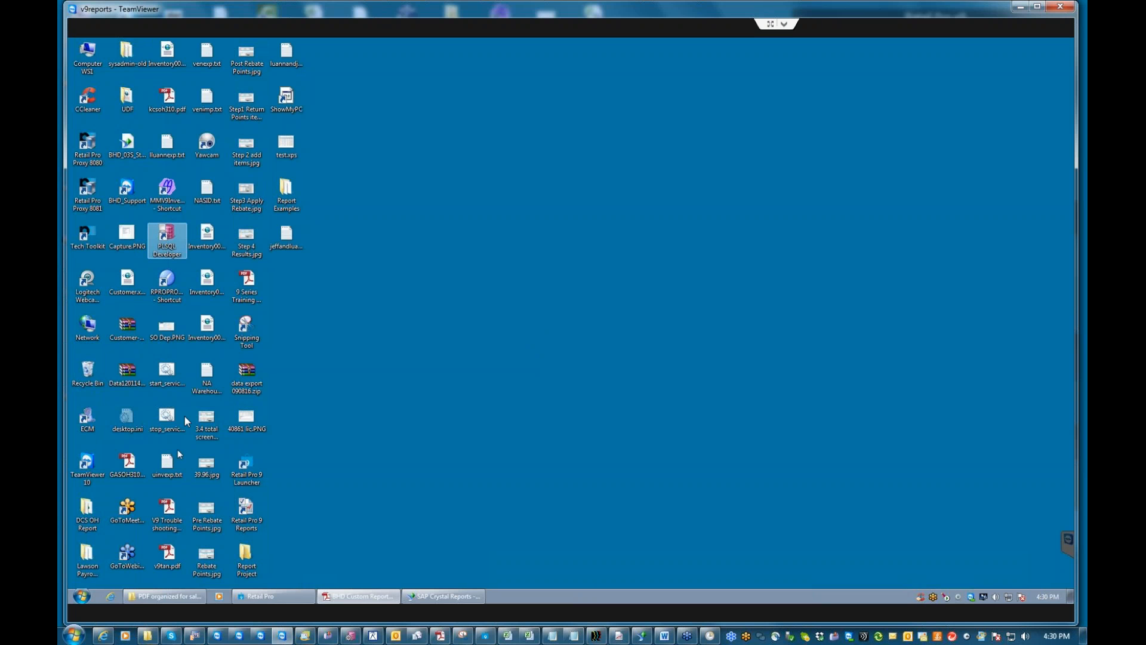
{"action": "left_click", "coordinate": [240, 513]}
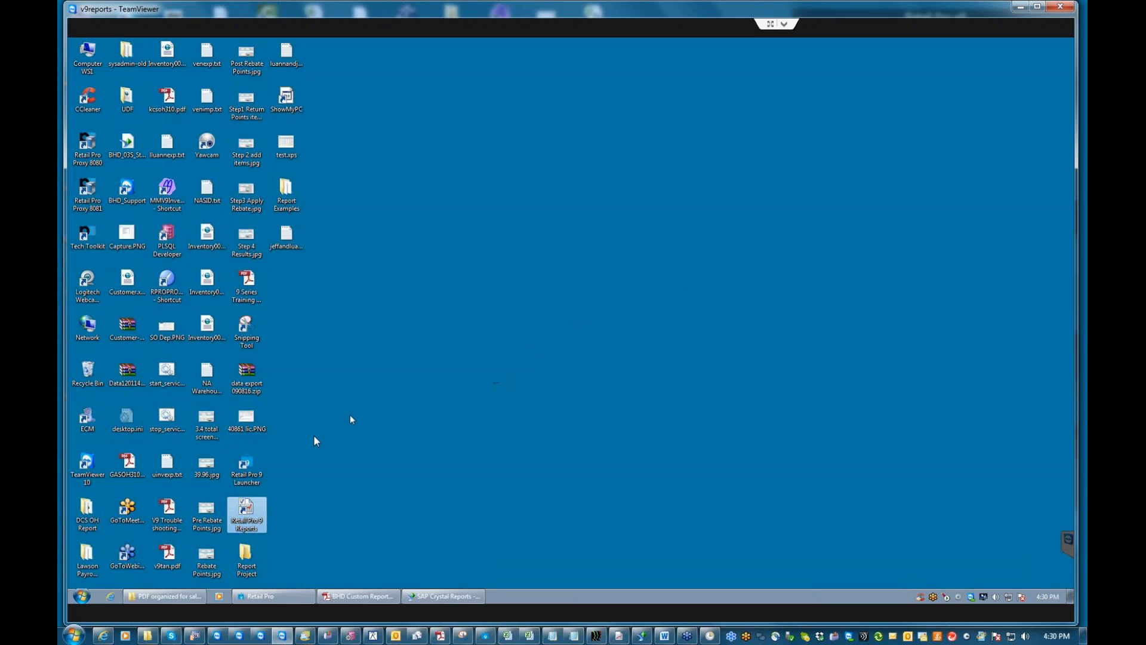
{"action": "double_click", "coordinate": [245, 514]}
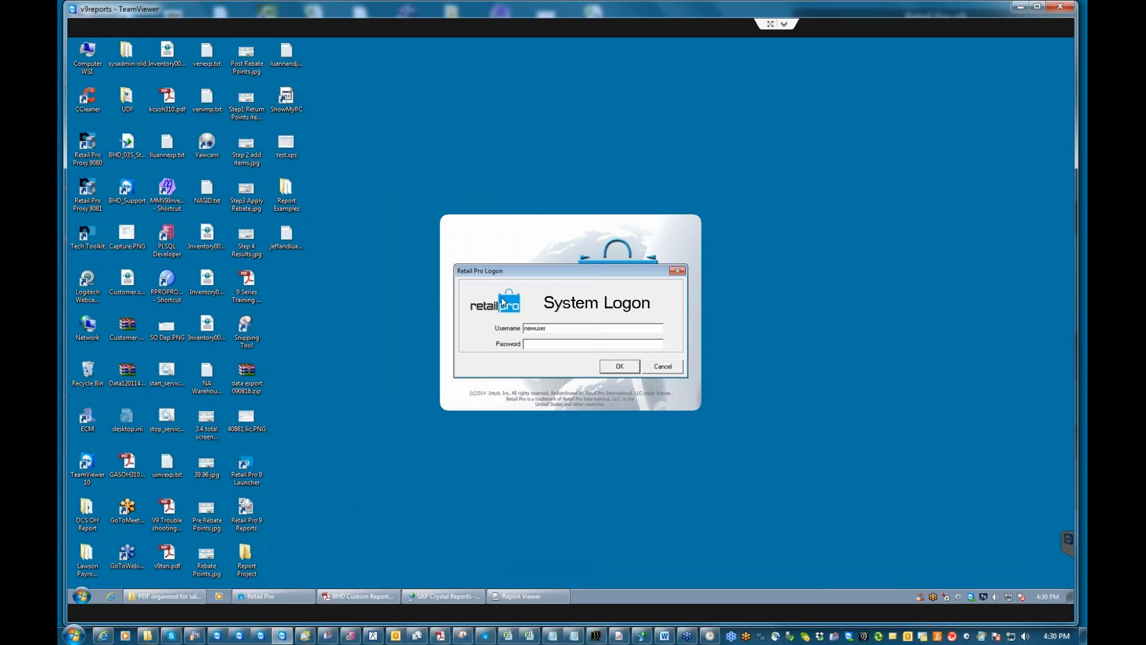
{"action": "key", "text": "Return"}
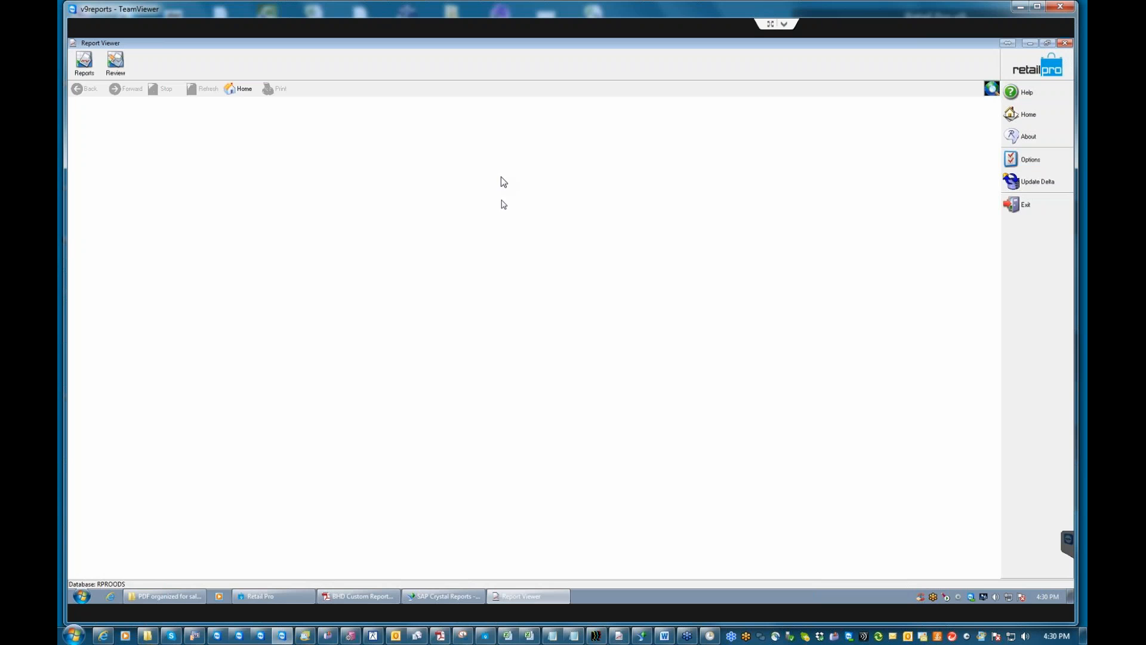
Expand the Summary reports and select ADJUSTMENTS: Cost Changes to view its details.
{"action": "left_click", "coordinate": [86, 67]}
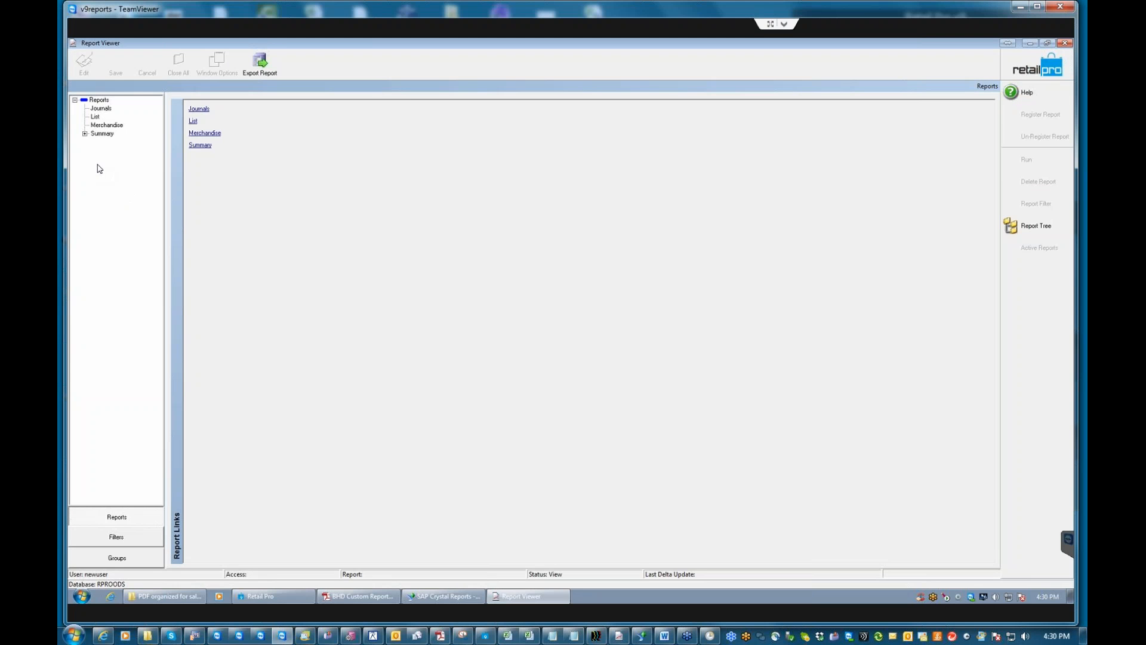
{"action": "left_click", "coordinate": [84, 134]}
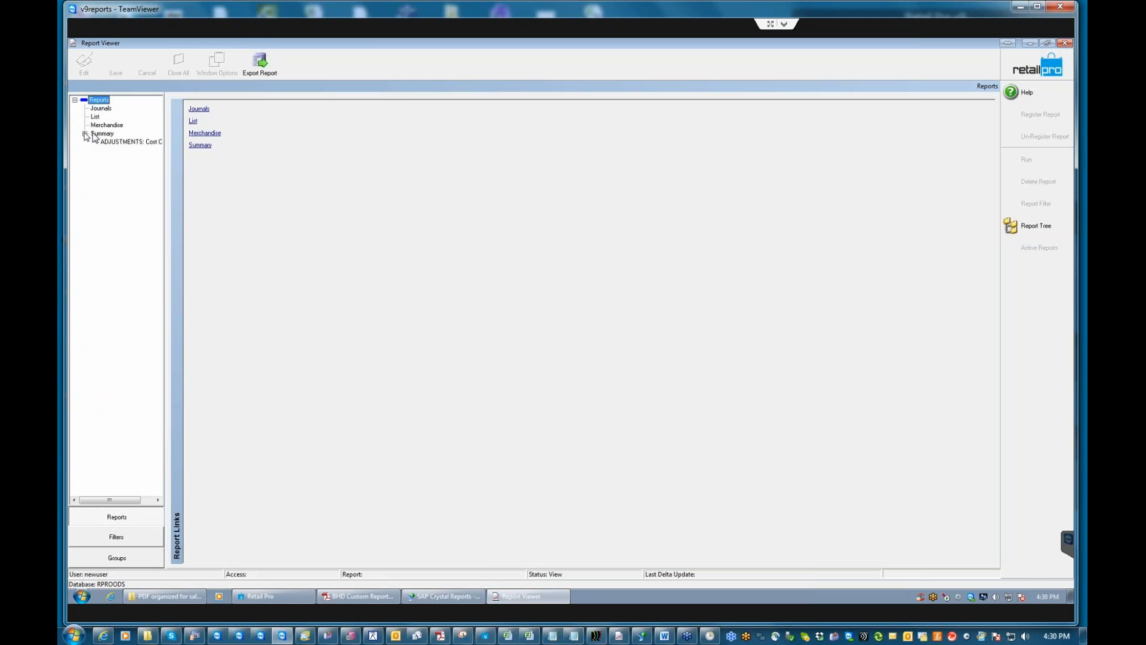
{"action": "left_click", "coordinate": [134, 143]}
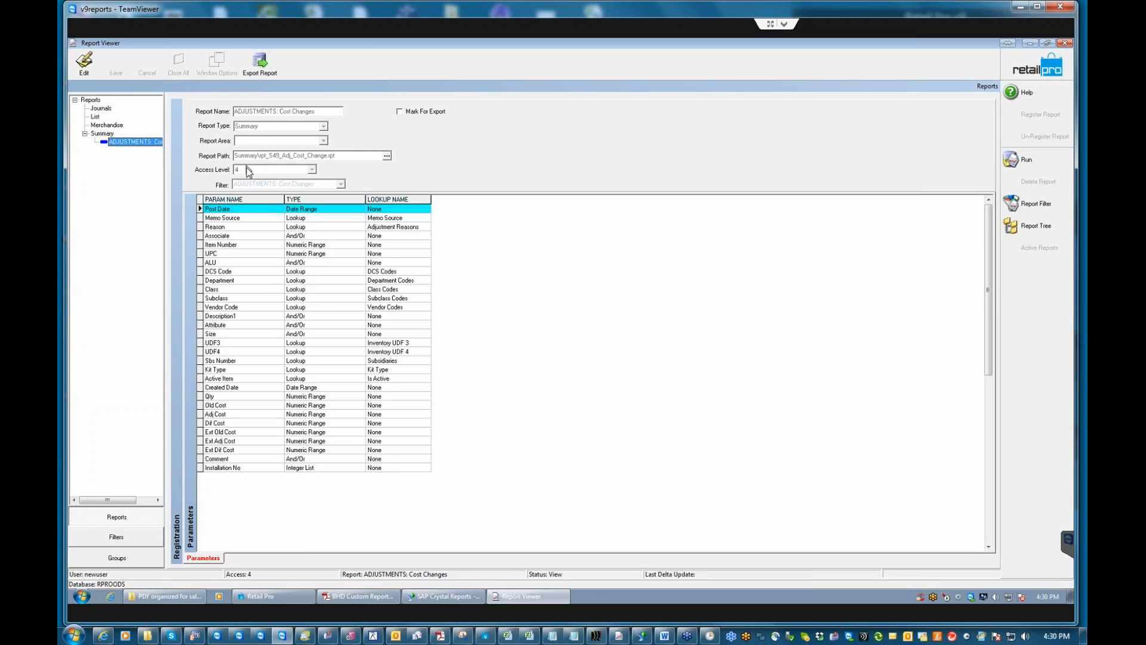
Review the Retail Pro security group permissions, then exit Report Viewer to the desktop.
{"action": "left_click", "coordinate": [267, 596]}
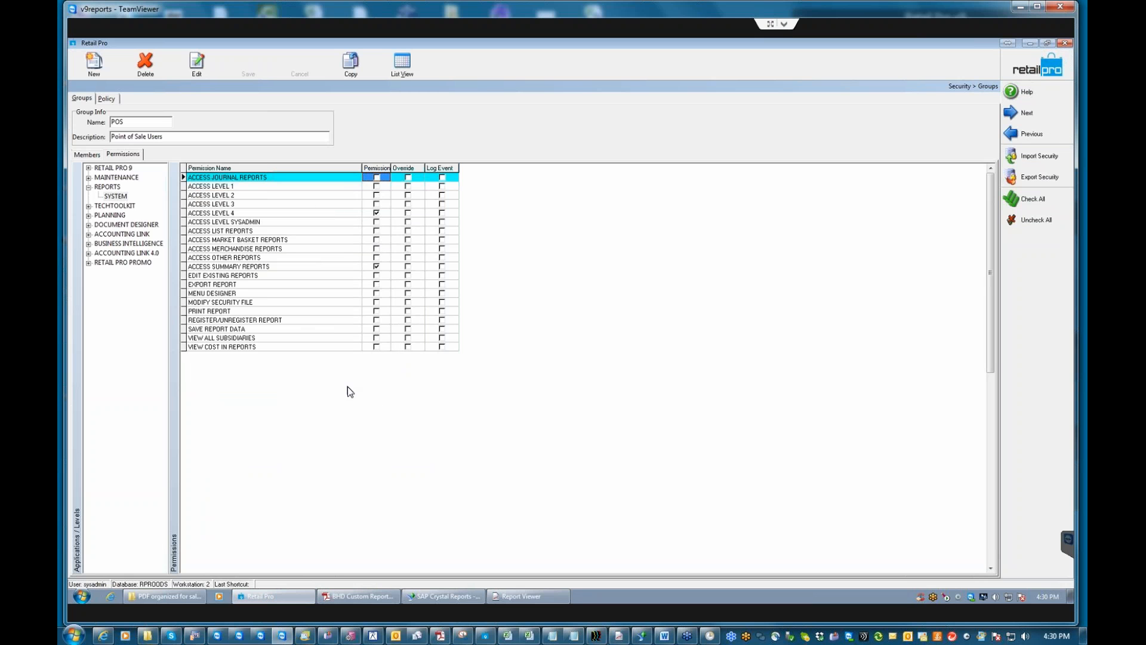
{"action": "left_click", "coordinate": [1030, 44]}
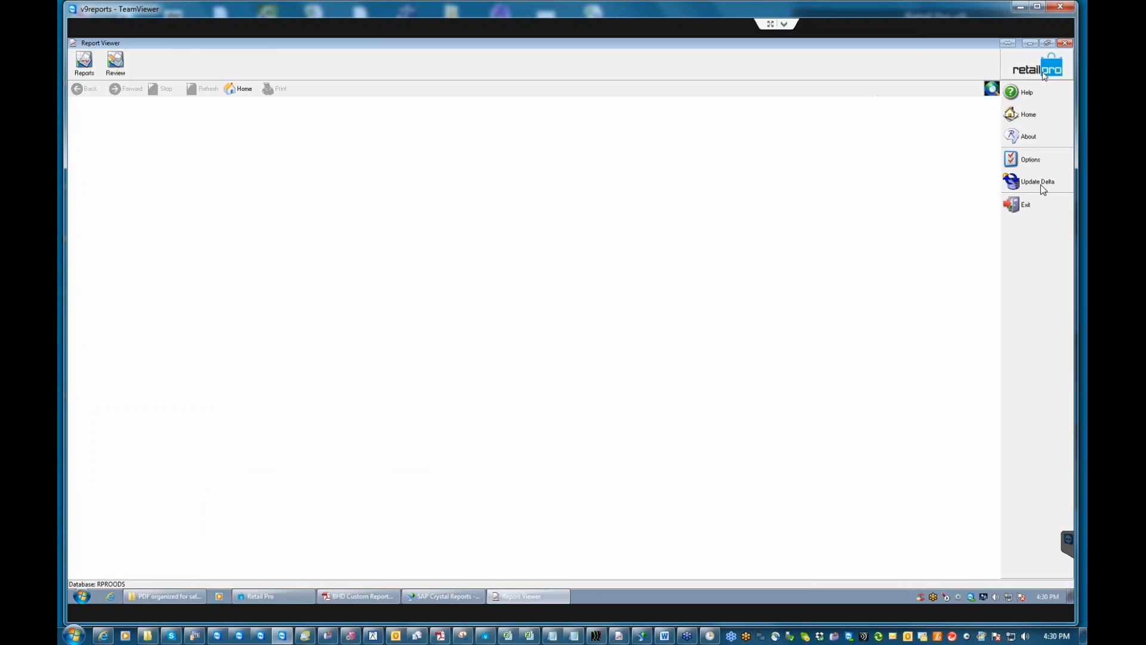
{"action": "left_click", "coordinate": [1024, 204]}
{"action": "left_click", "coordinate": [549, 339]}
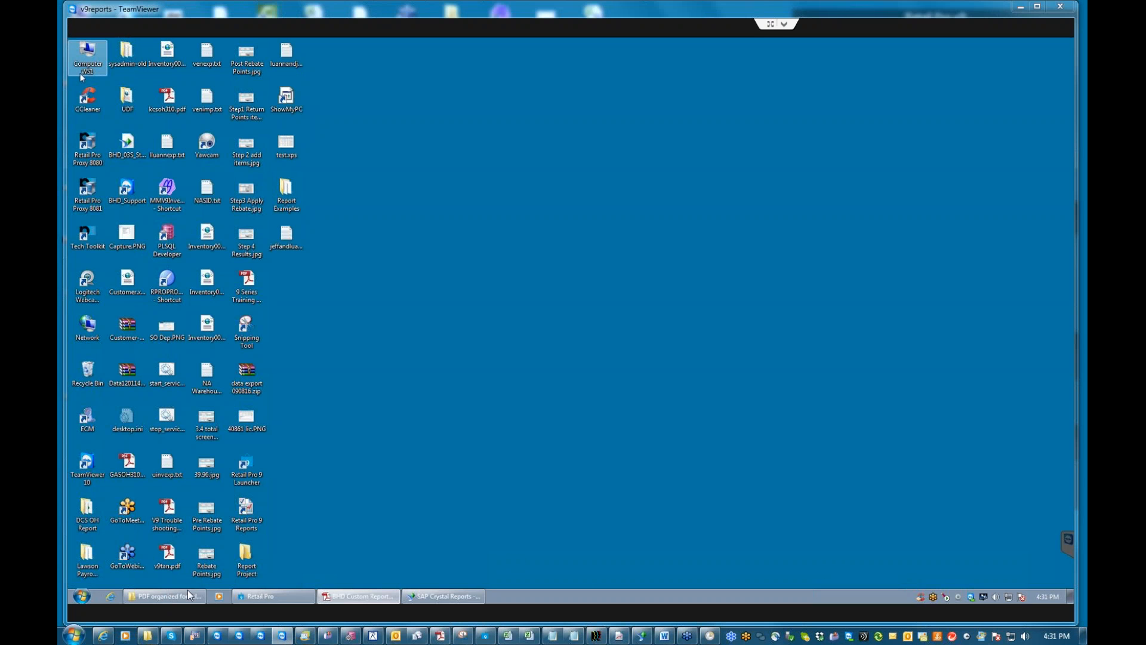
Find the BHD SALES: Tax Report by Store sample through the BHD Custom Reports.pdf contents, then minimize Reader.
{"action": "left_click", "coordinate": [374, 599]}
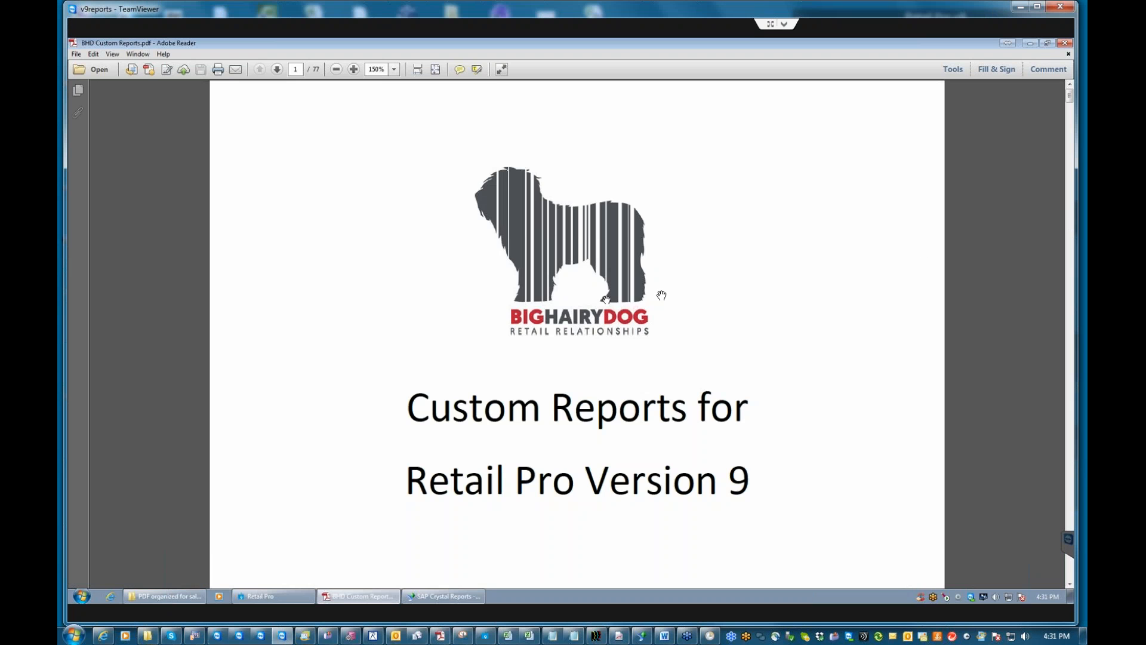
{"action": "left_click", "coordinate": [1071, 311]}
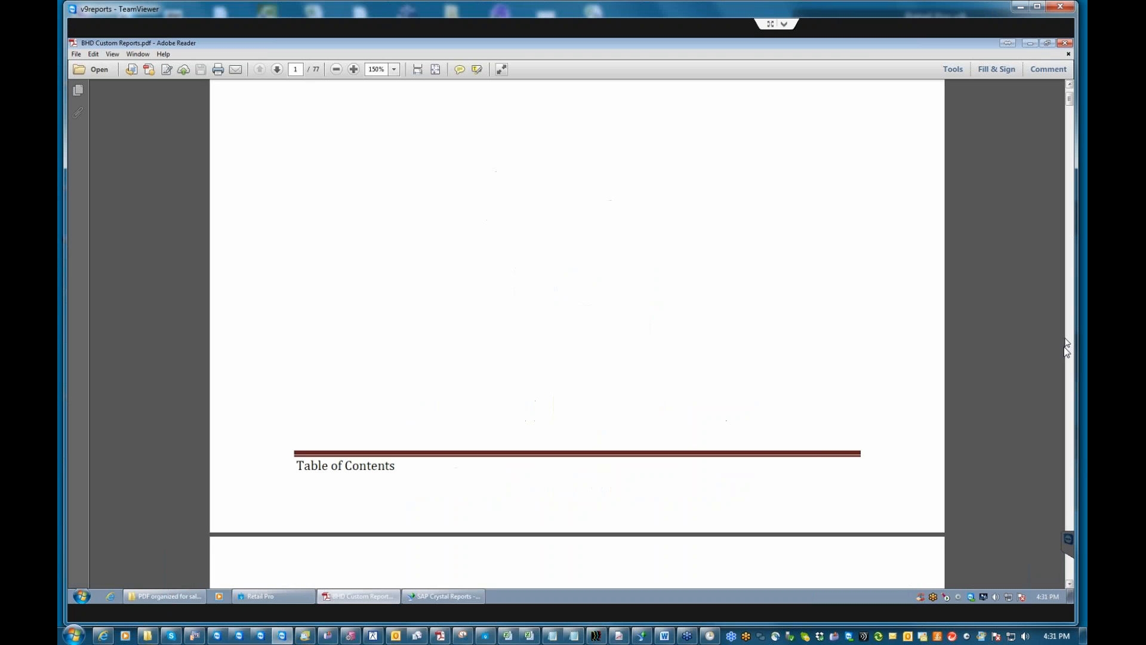
{"action": "left_click", "coordinate": [1070, 586]}
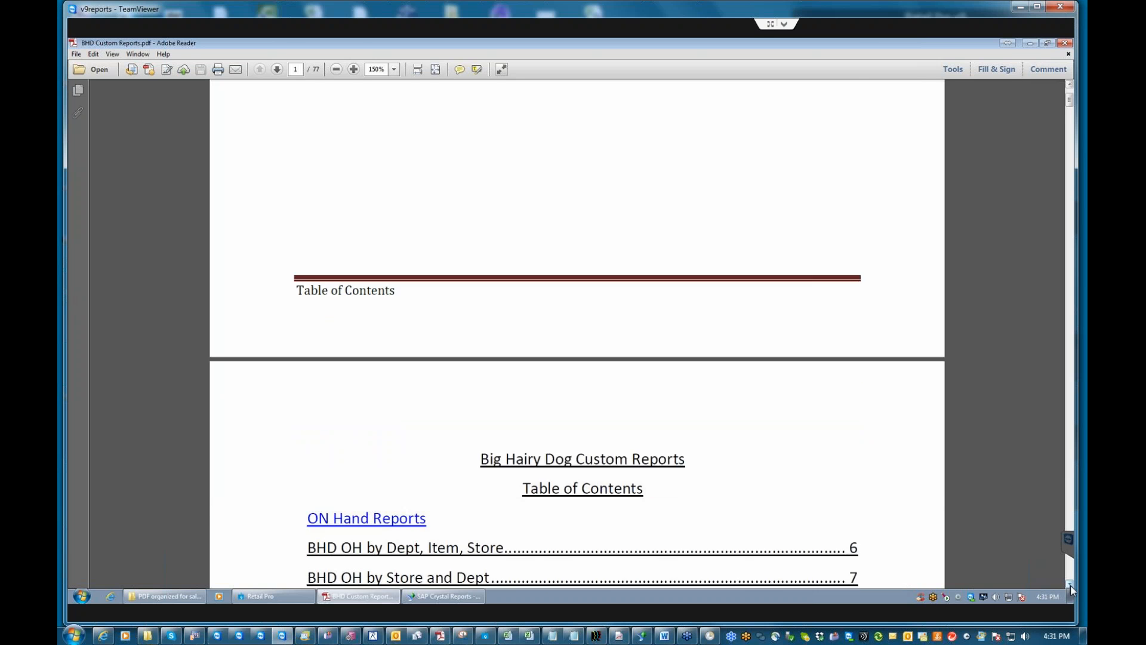
{"action": "left_click", "coordinate": [277, 70]}
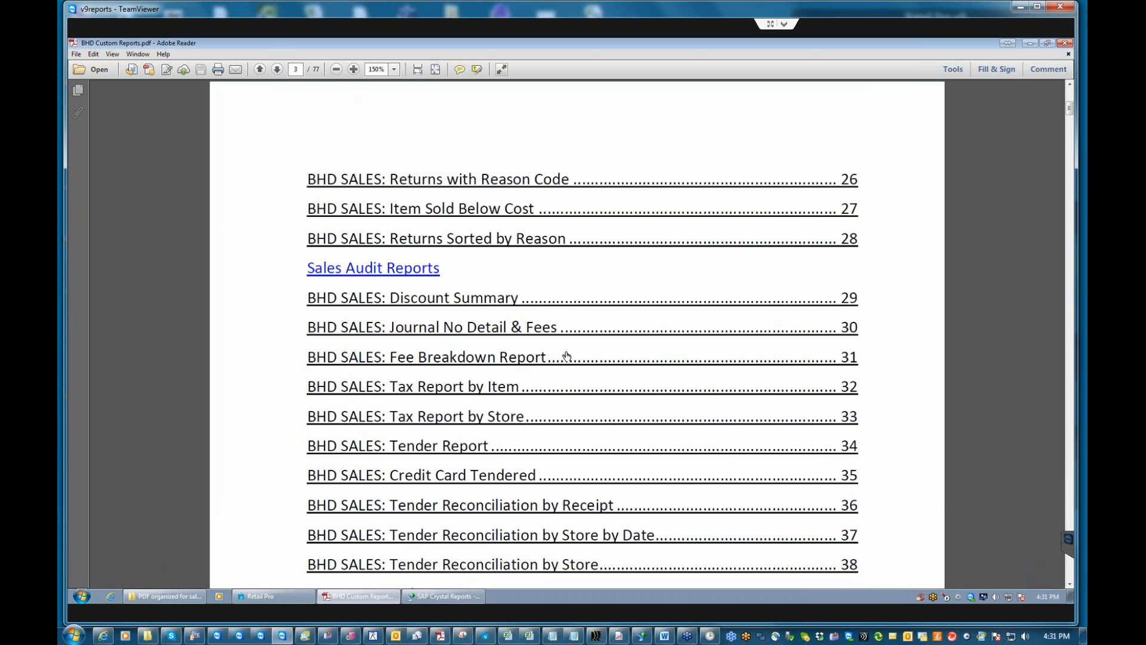
{"action": "left_click", "coordinate": [477, 419]}
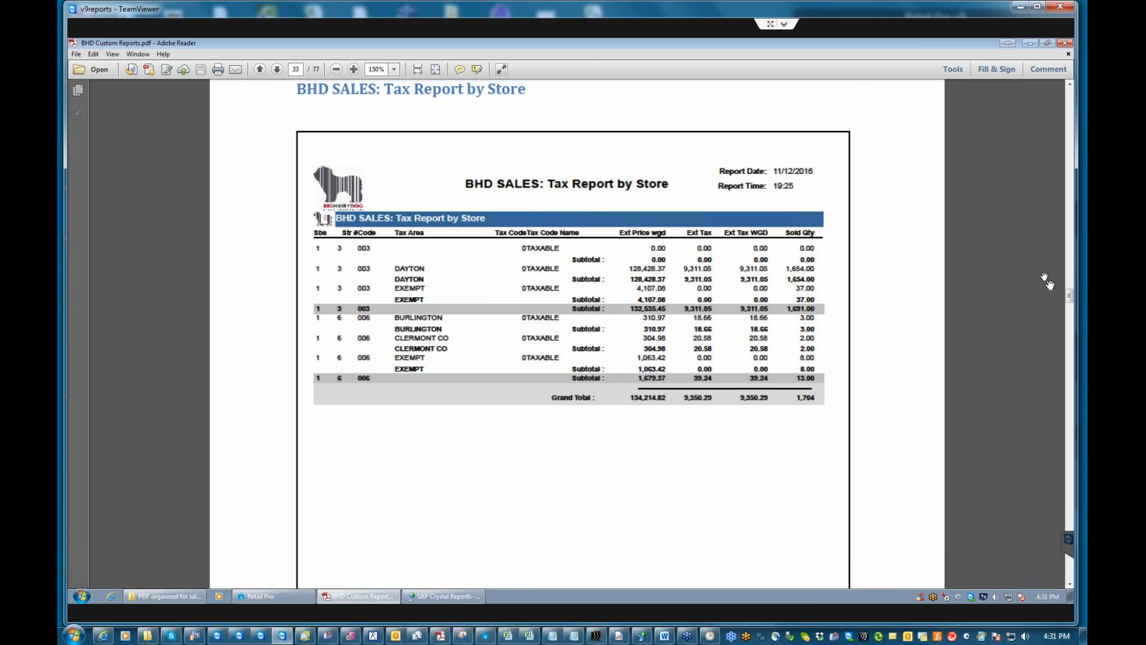
{"action": "mouse_move", "coordinate": [1070, 297]}
{"action": "left_mouse_down"}
{"action": "mouse_move", "coordinate": [1071, 285]}
{"action": "mouse_move", "coordinate": [1078, 297]}
{"action": "left_mouse_up"}
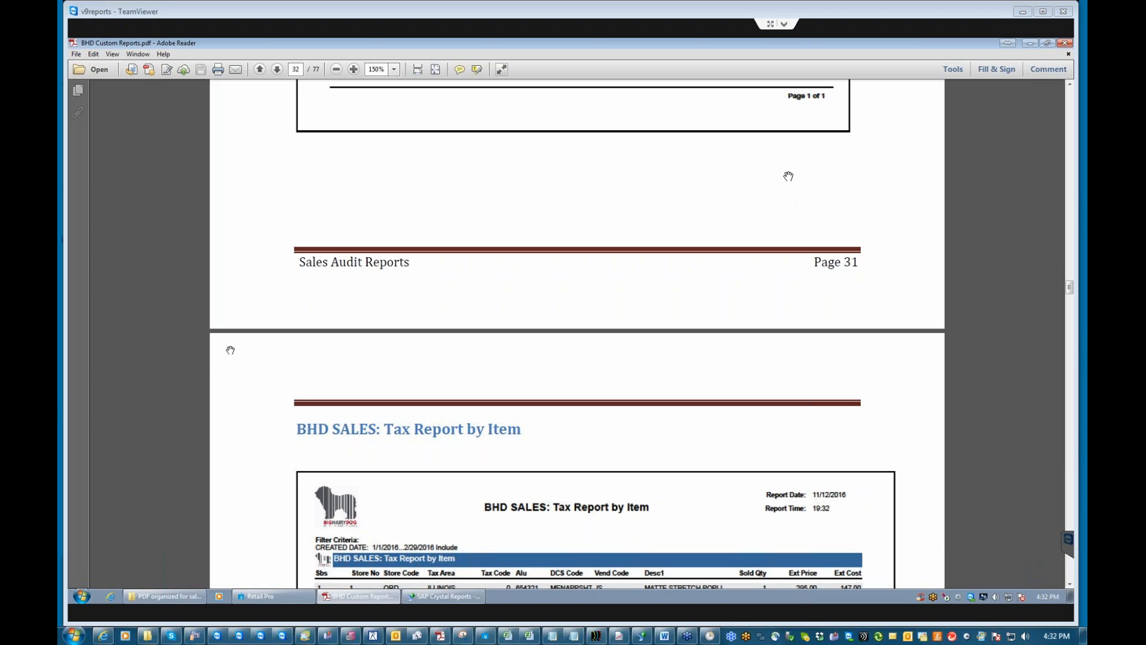
{"action": "left_click", "coordinate": [1030, 43]}
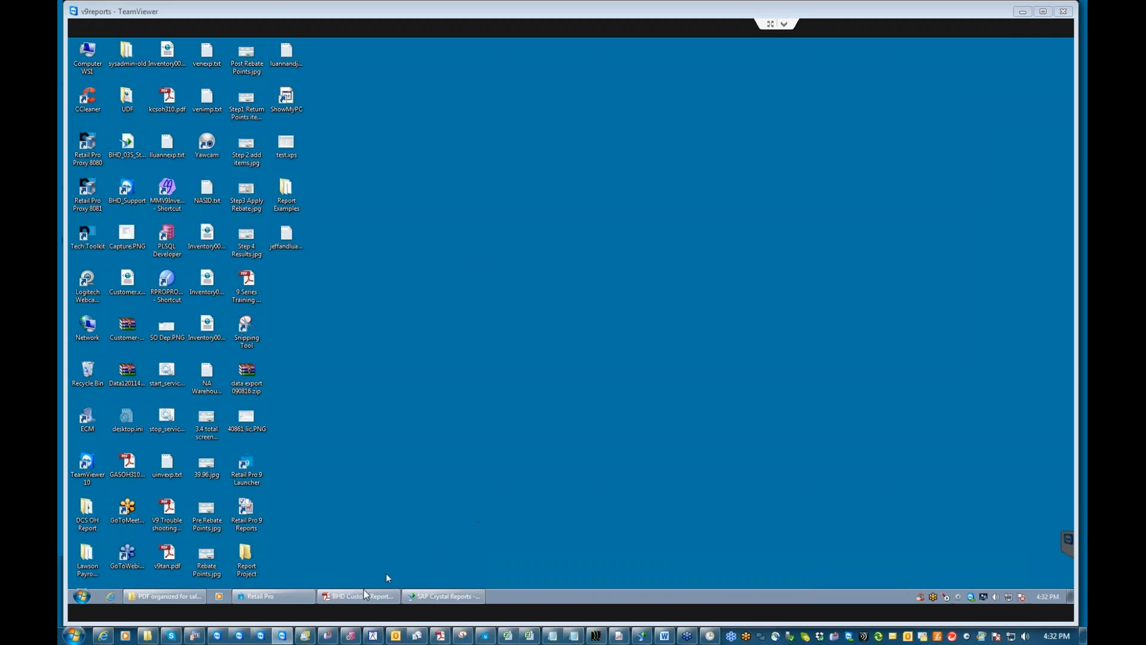
{"action": "left_click", "coordinate": [245, 517]}
Relaunch Retail Pro 9 Reports, log on as sysadmin, and expand the Summary report list.
{"action": "left_click", "coordinate": [413, 448]}
{"action": "double_click", "coordinate": [255, 509]}
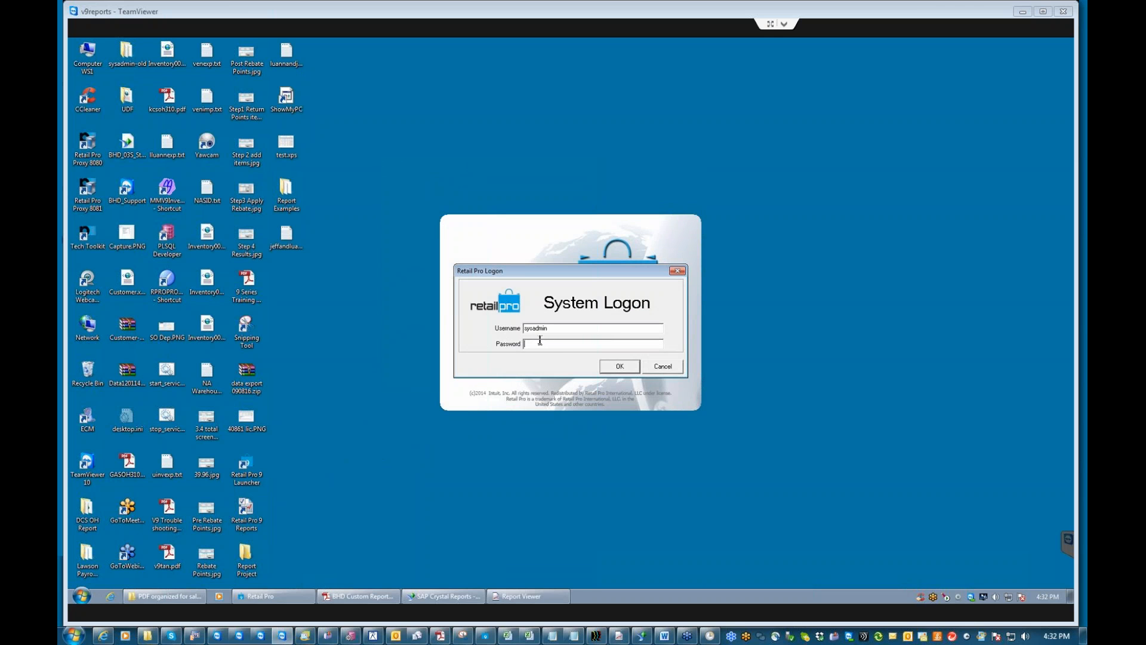
{"action": "key", "text": "Return"}
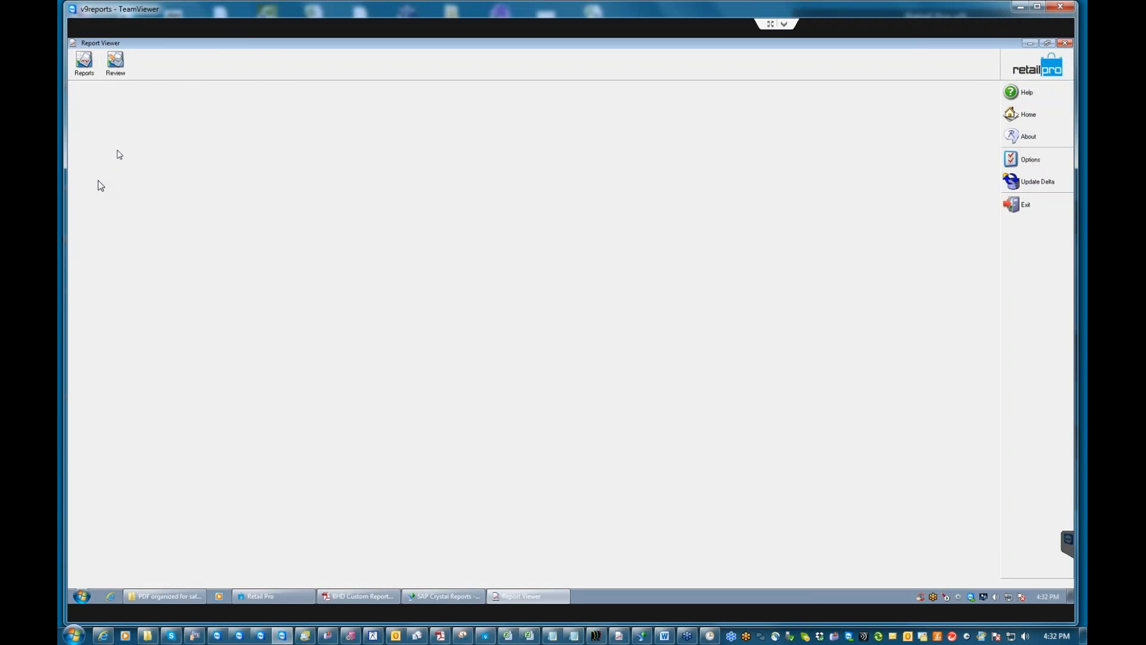
{"action": "left_click", "coordinate": [85, 160]}
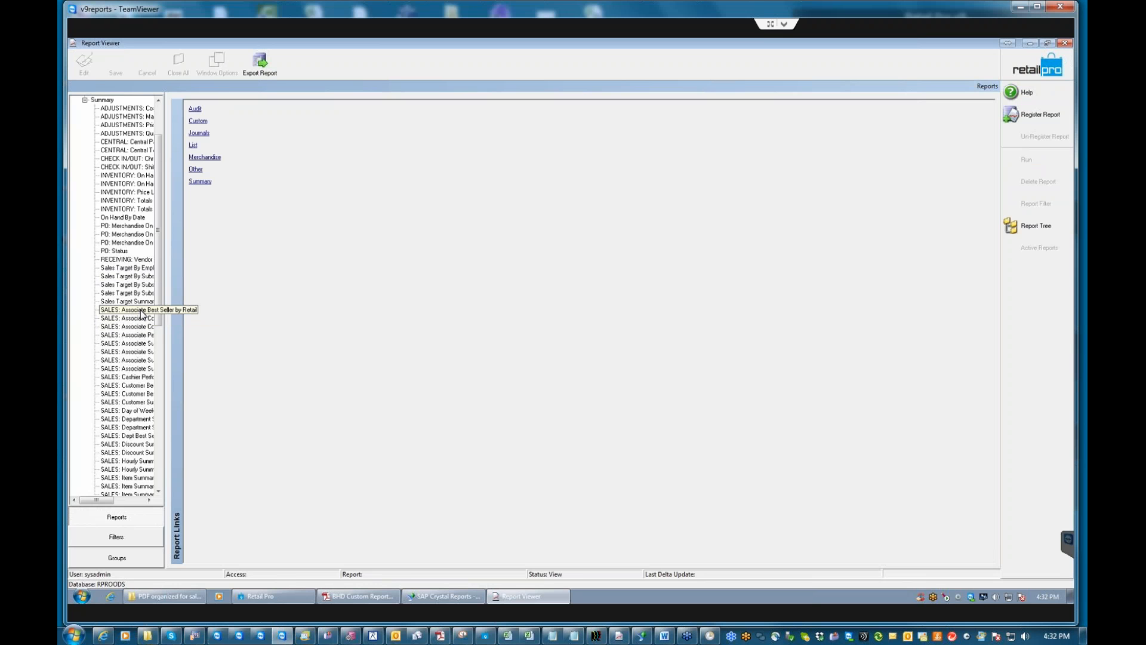
Run SALES: Associate Performance Report with no filter, updating its stored copy, then close the preview.
{"action": "left_click", "coordinate": [143, 337]}
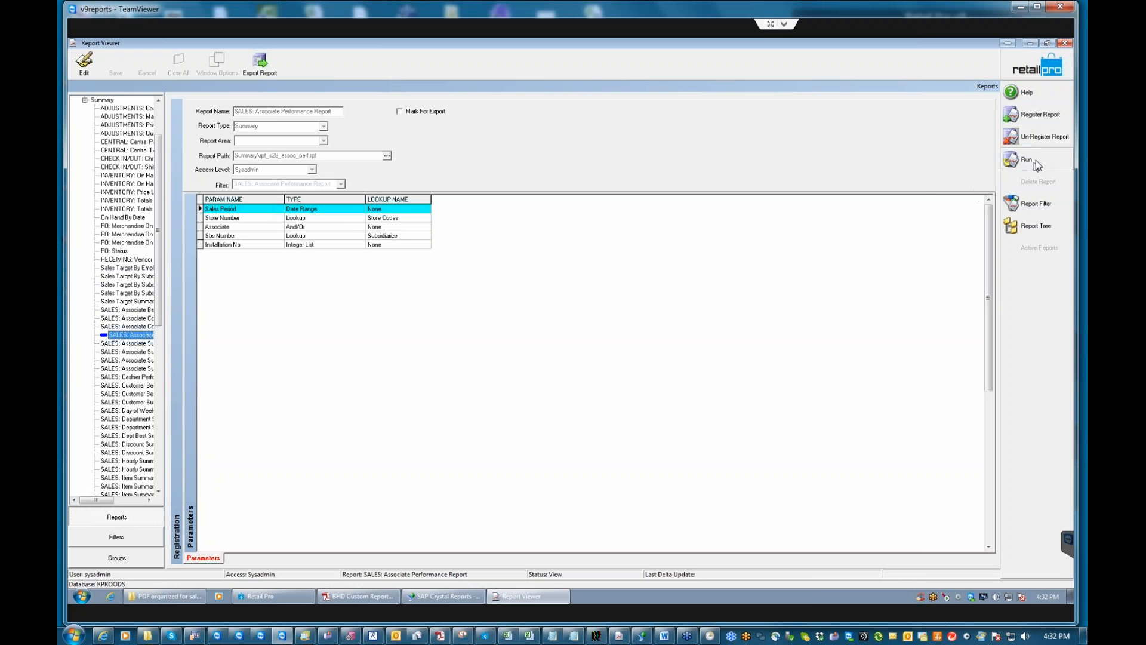
{"action": "left_click", "coordinate": [1031, 204]}
{"action": "left_click", "coordinate": [711, 228]}
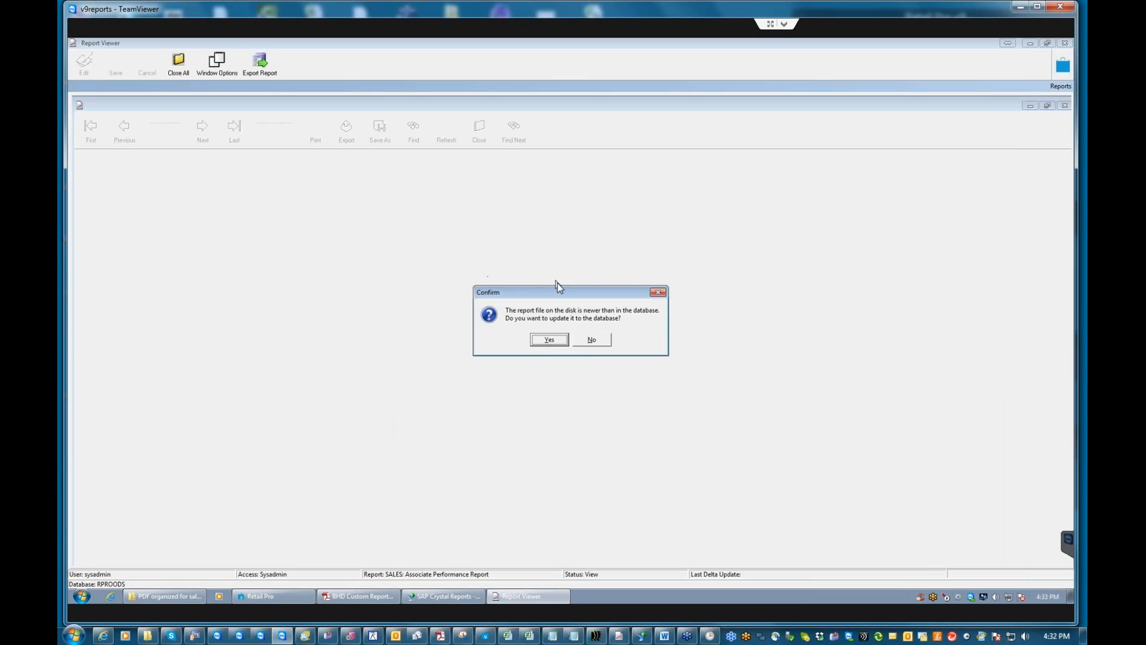
{"action": "left_click", "coordinate": [544, 338]}
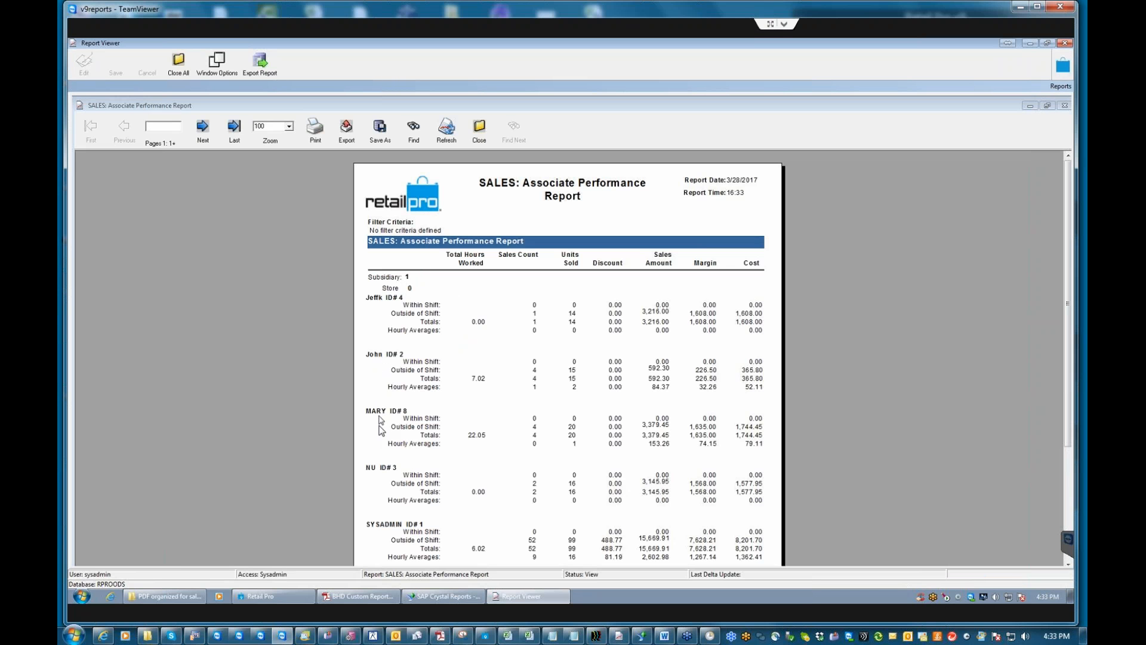
{"action": "left_click_drag", "start_coordinate": [1068, 313], "coordinate": [1073, 366]}
{"action": "left_click_drag", "start_coordinate": [1083, 228], "coordinate": [1083, 193]}
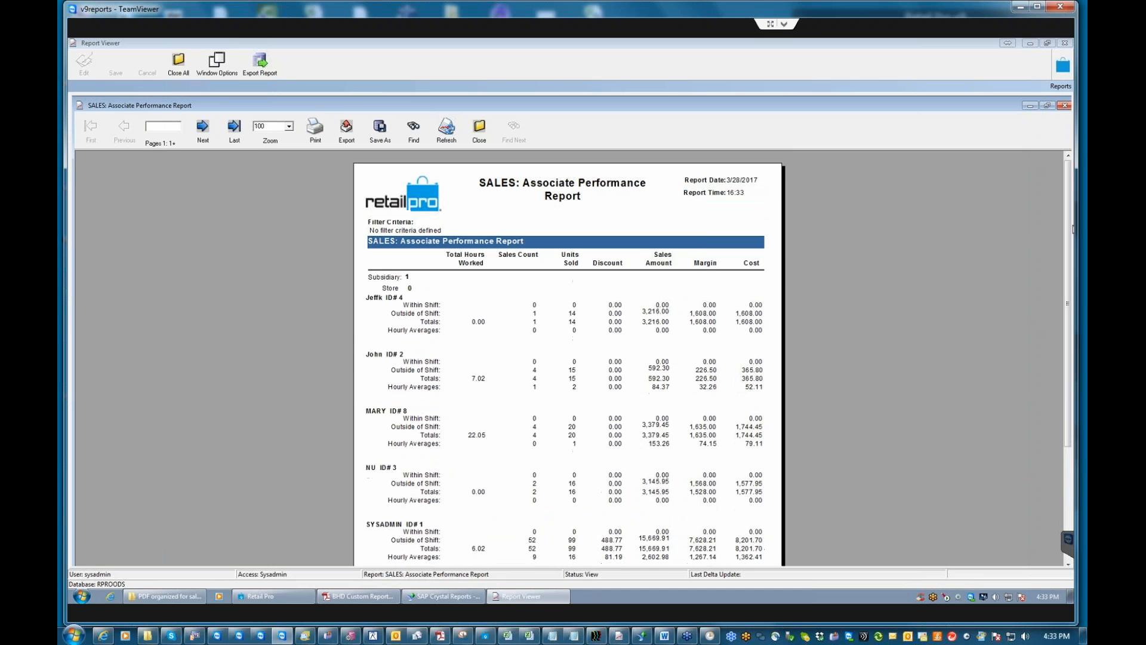
{"action": "left_click", "coordinate": [481, 131]}
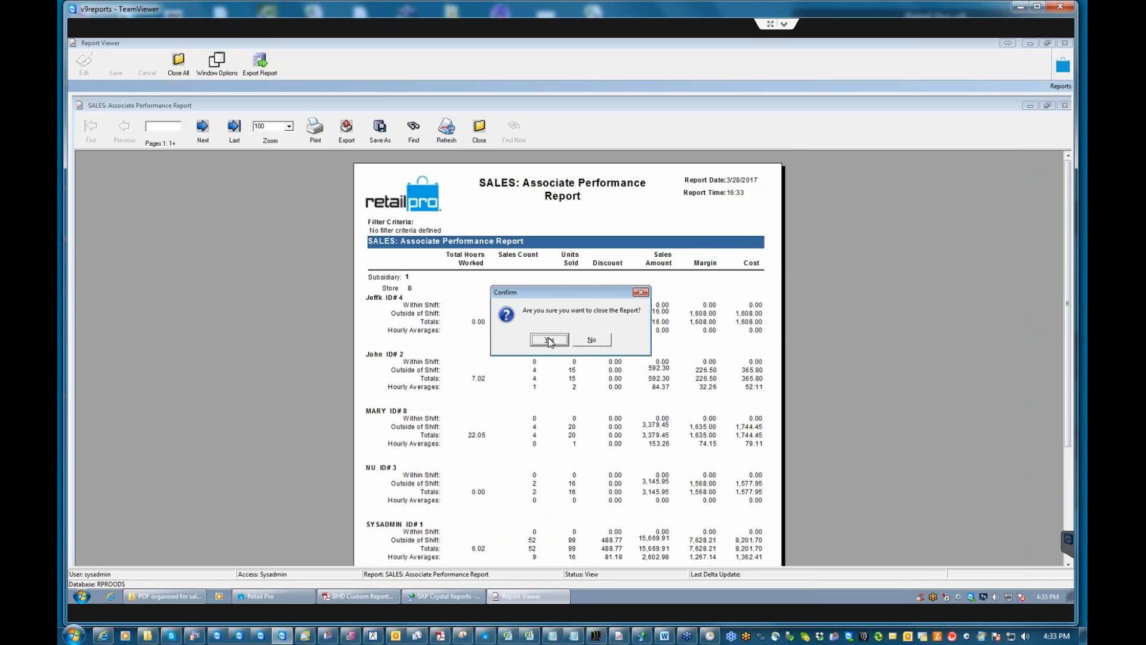
{"action": "left_click_drag", "start_coordinate": [620, 293], "coordinate": [757, 277]}
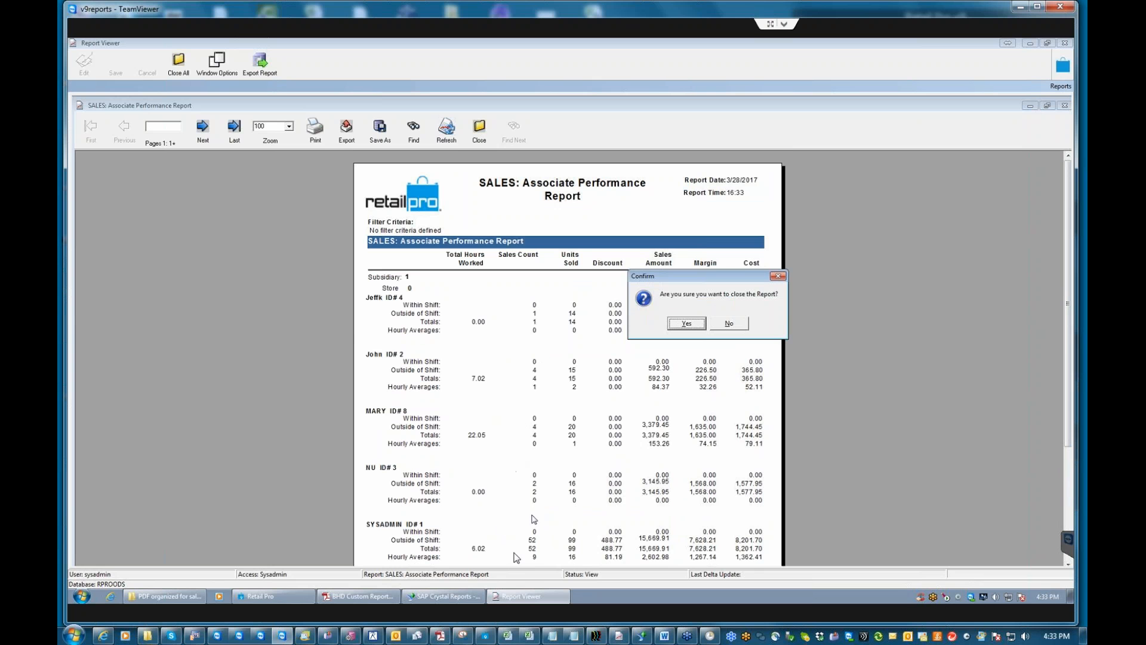
{"action": "left_click", "coordinate": [697, 324]}
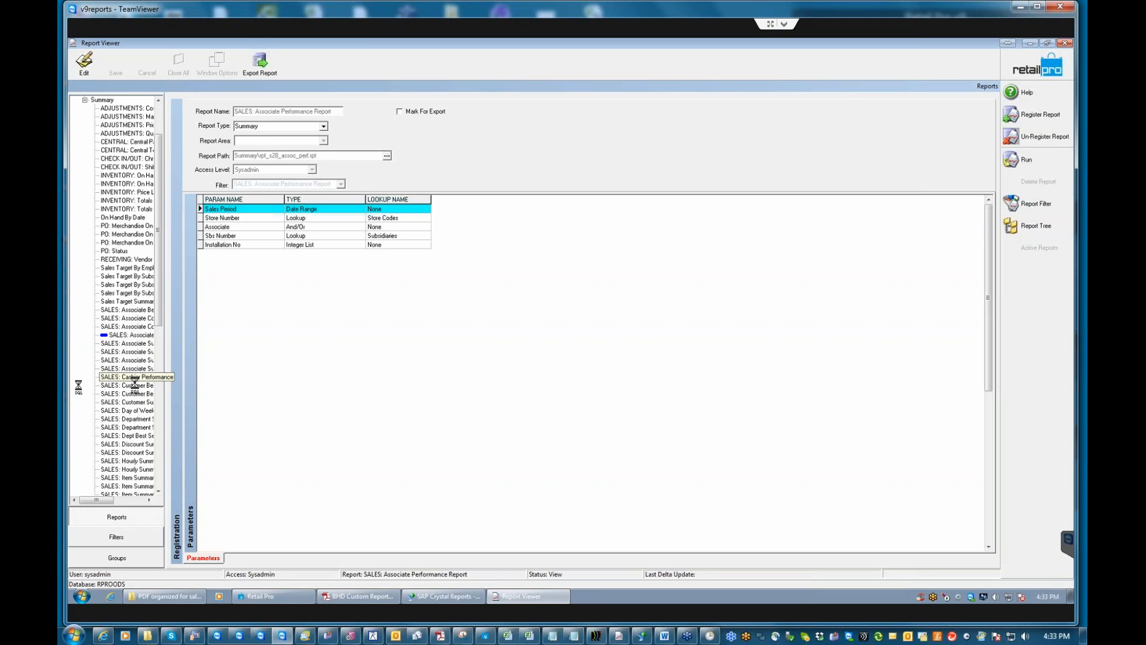
Run SALES: Cashier Performance with no filters, updating the stored report, then close its preview.
{"action": "left_click", "coordinate": [133, 378]}
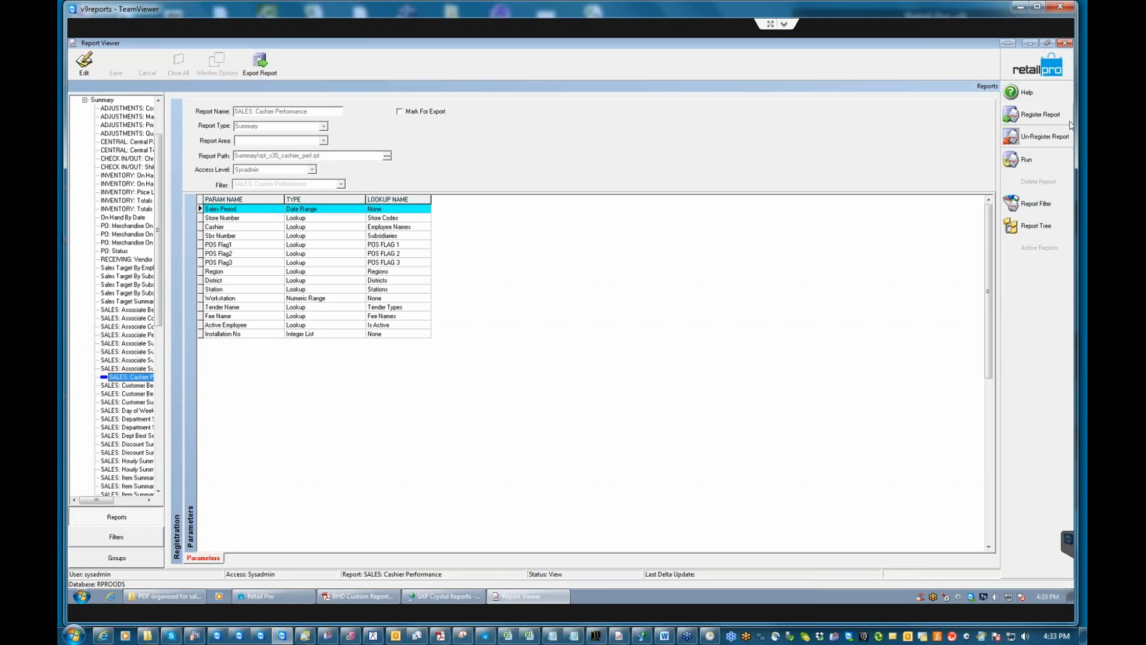
{"action": "left_click", "coordinate": [1033, 203]}
{"action": "left_click", "coordinate": [710, 227]}
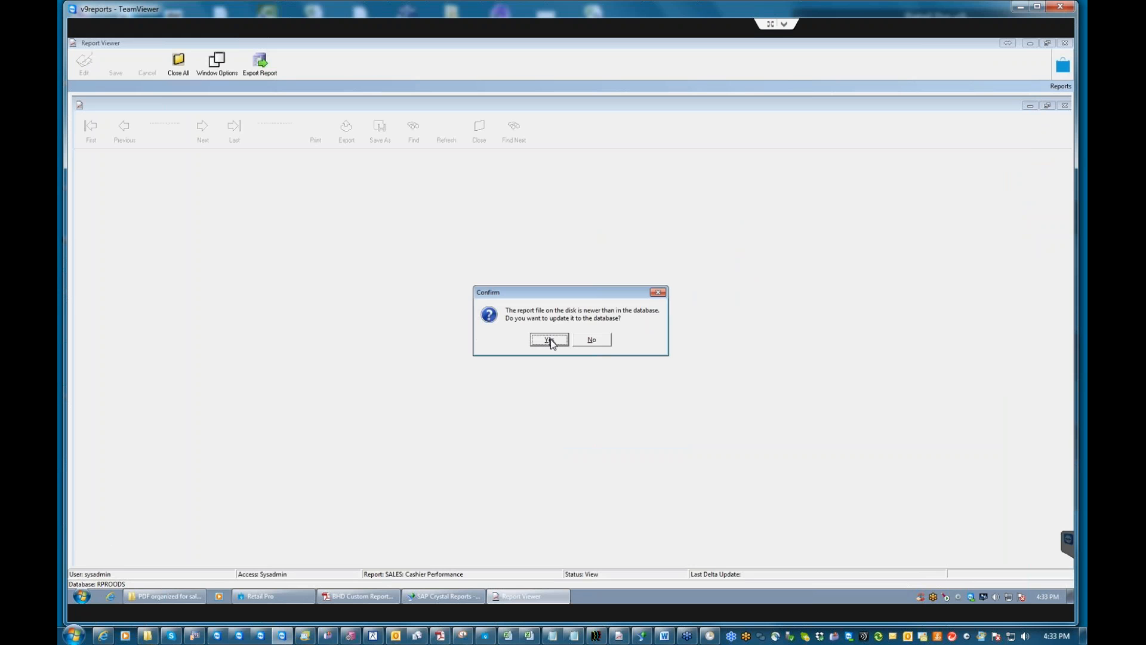
{"action": "left_click", "coordinate": [549, 339]}
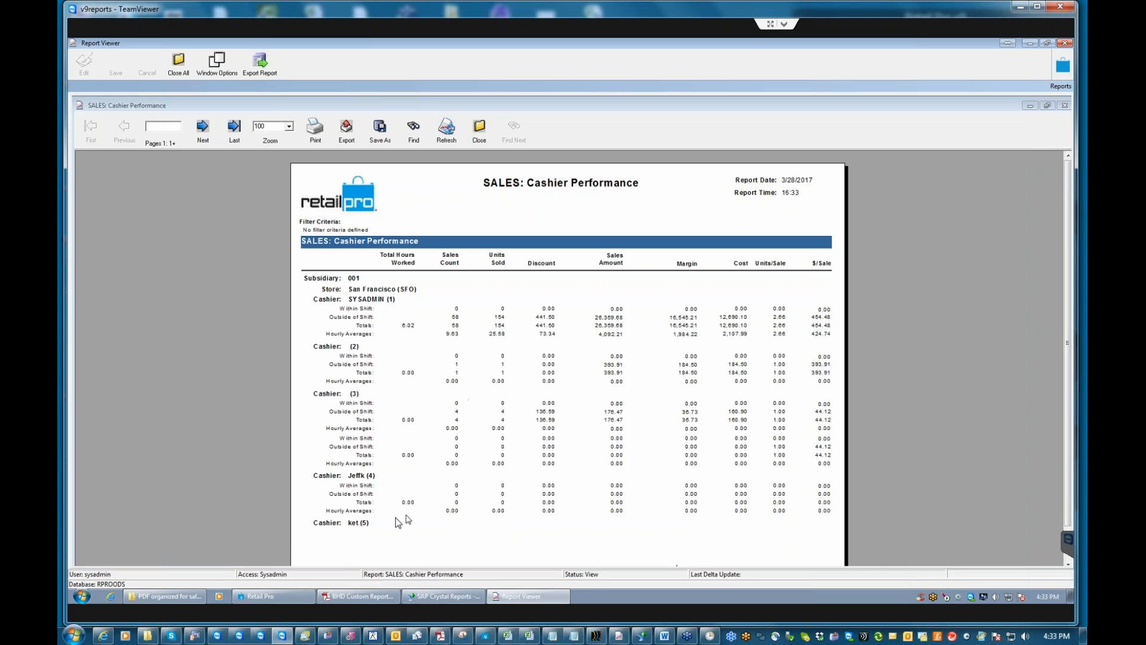
{"action": "left_click", "coordinate": [458, 322]}
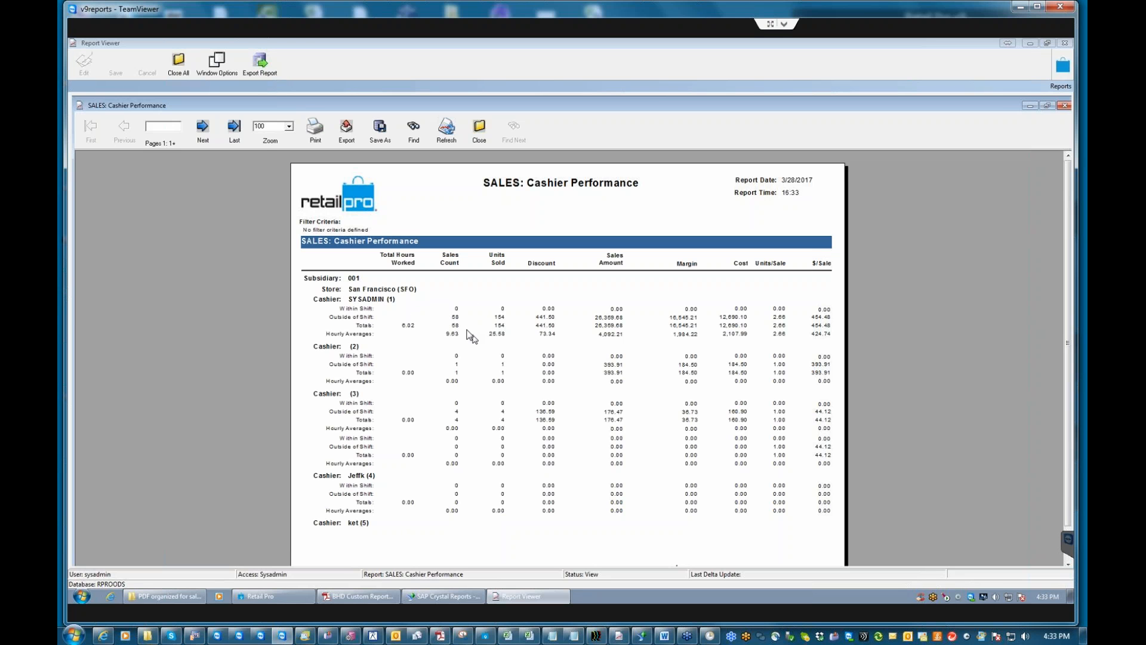
{"action": "left_click", "coordinate": [478, 137]}
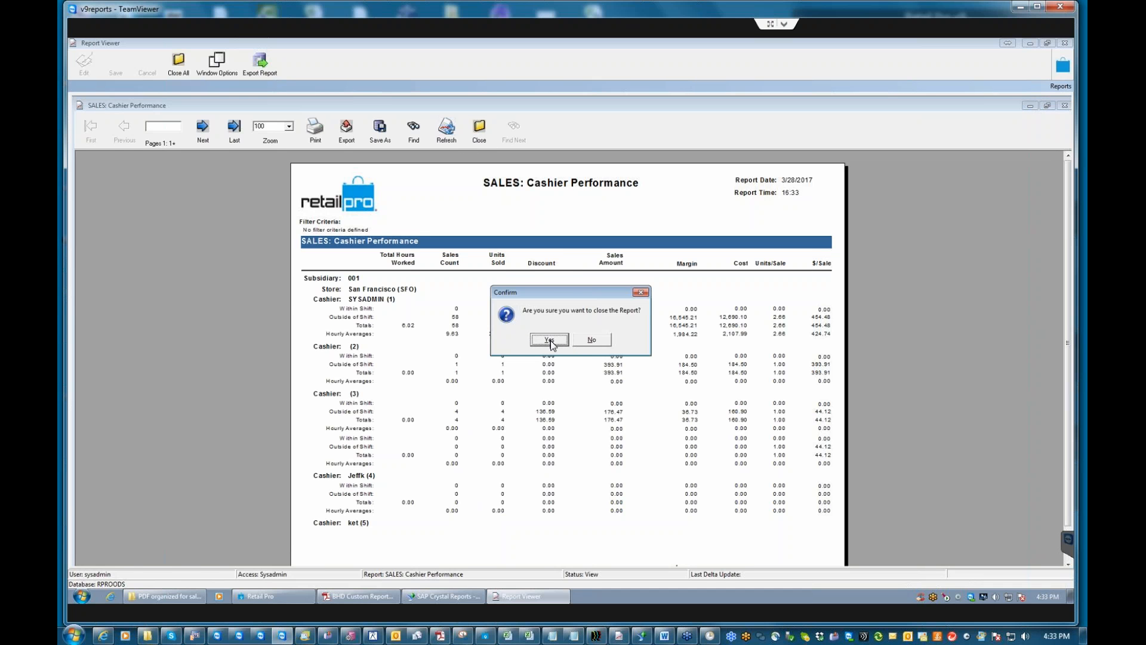
{"action": "left_click", "coordinate": [550, 340]}
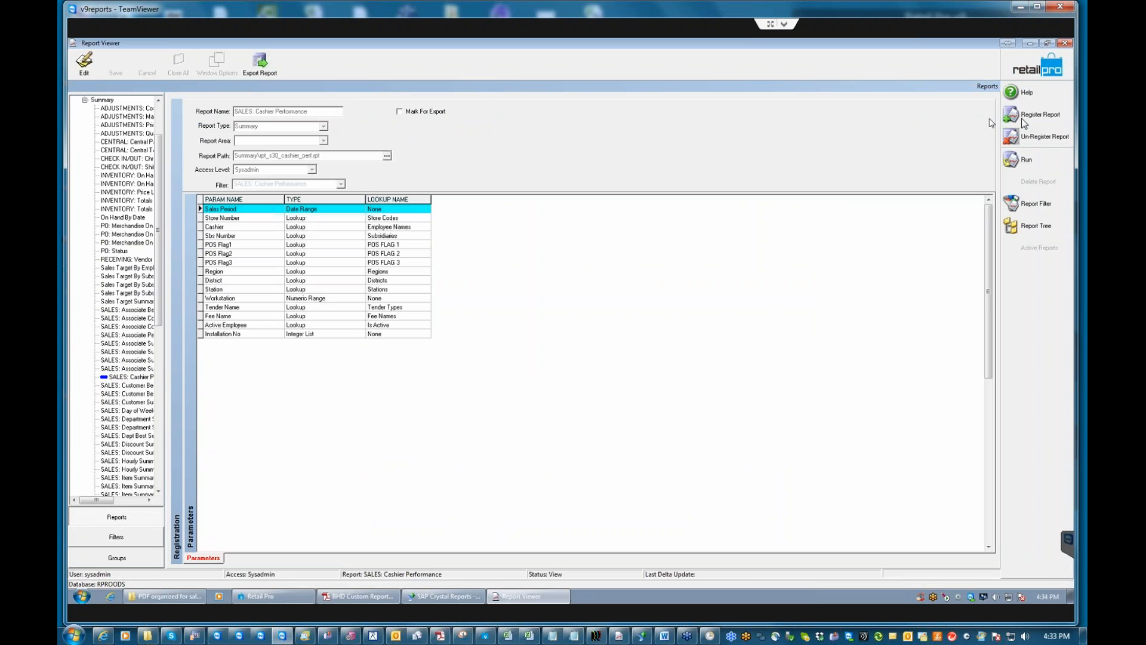
Use Report Tree to return to the Reports page with the Audit through Summary categories.
{"action": "left_click", "coordinate": [1032, 66]}
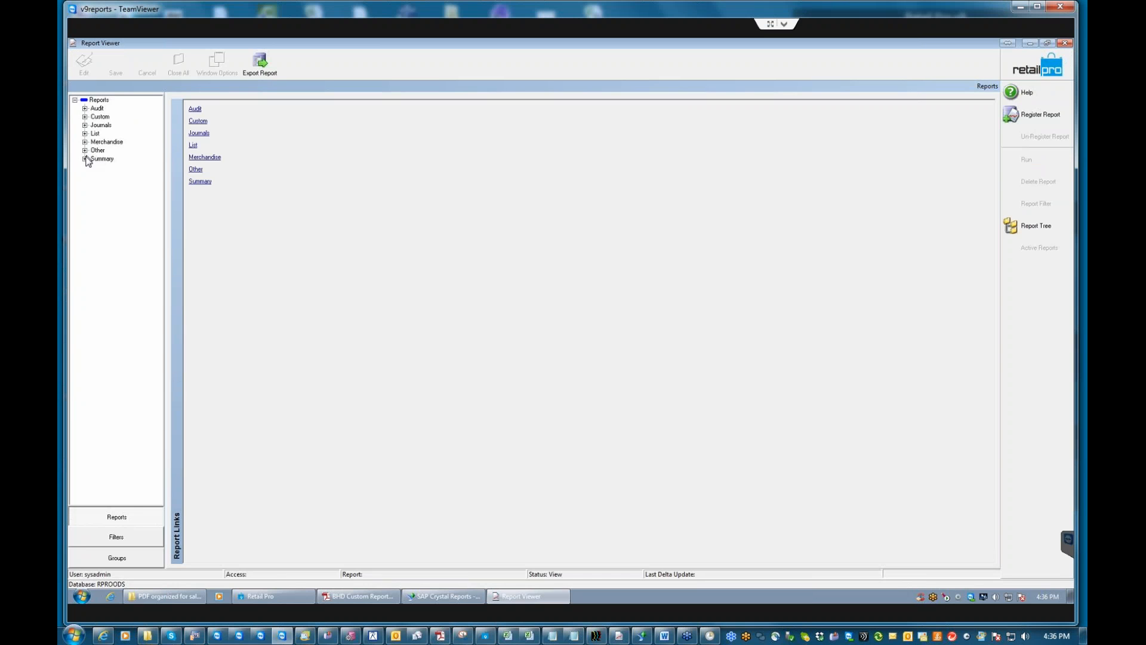
Run and preview SALES: Cashier Performance from the Summary group, then close the preview.
{"action": "left_click", "coordinate": [85, 160]}
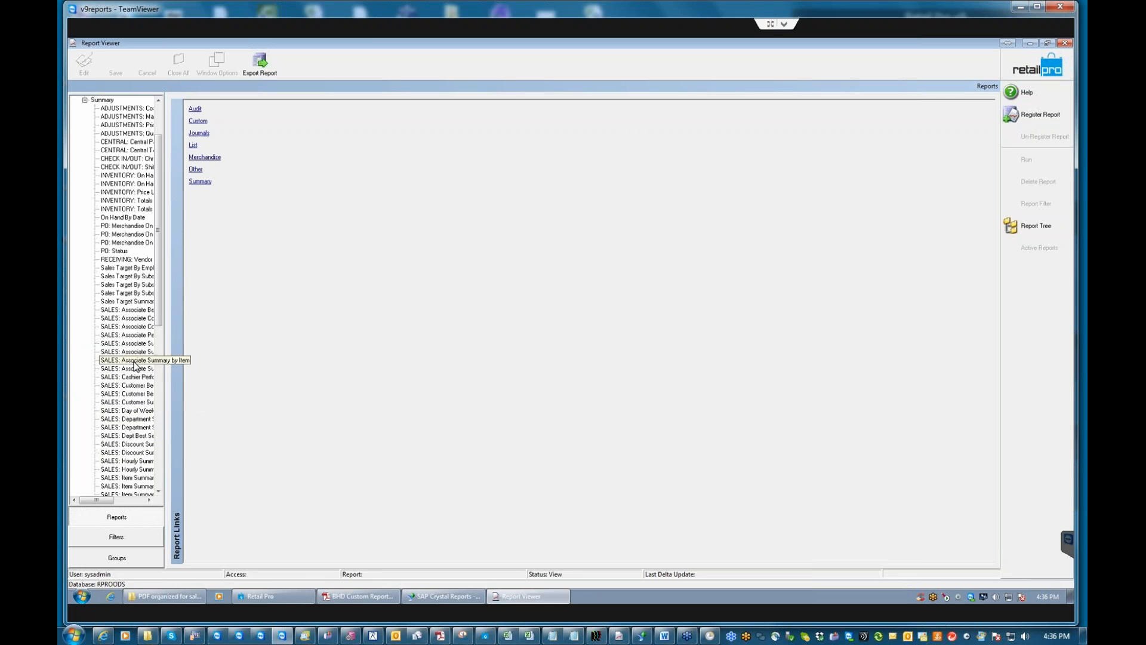
{"action": "double_click", "coordinate": [141, 378]}
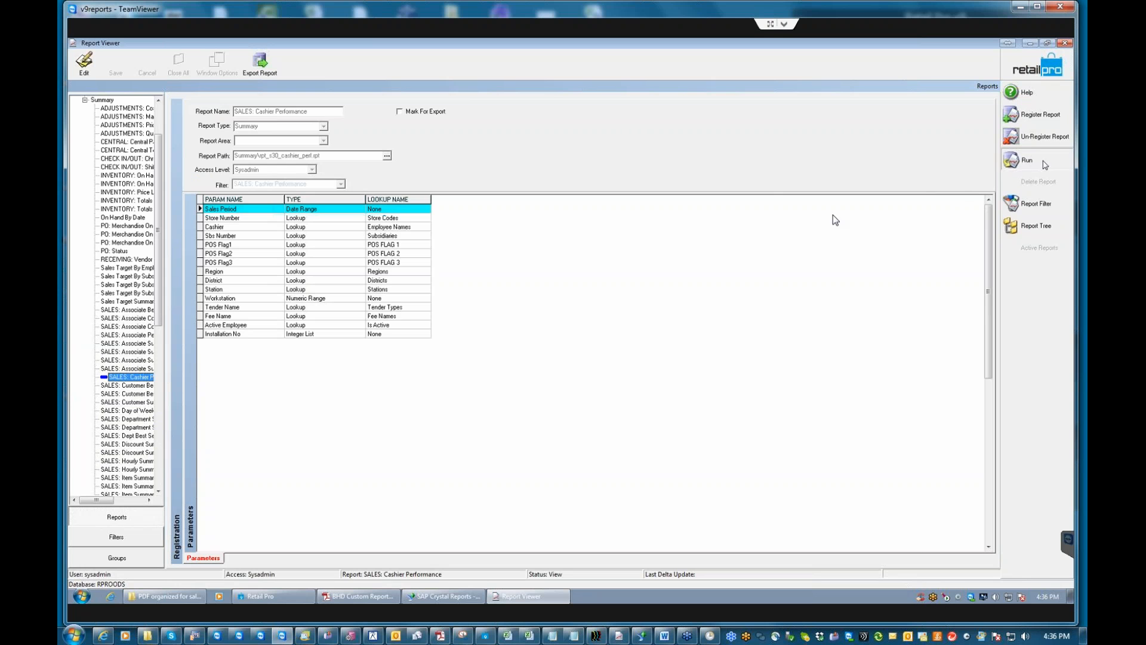
{"action": "left_click", "coordinate": [737, 227]}
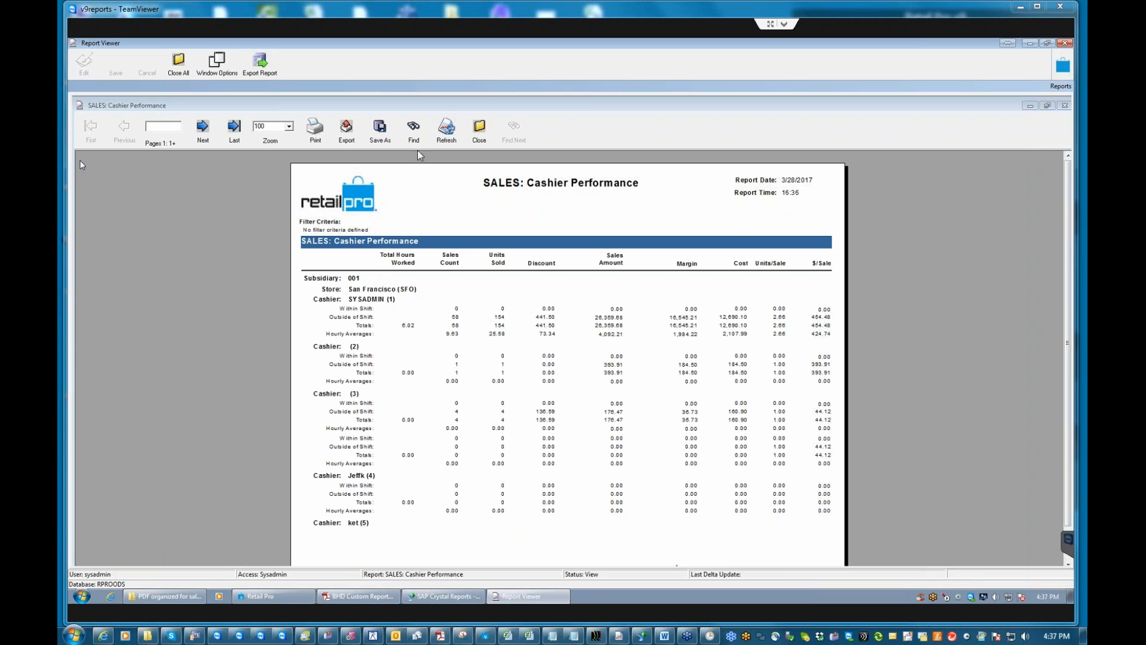
{"action": "left_click", "coordinate": [478, 131]}
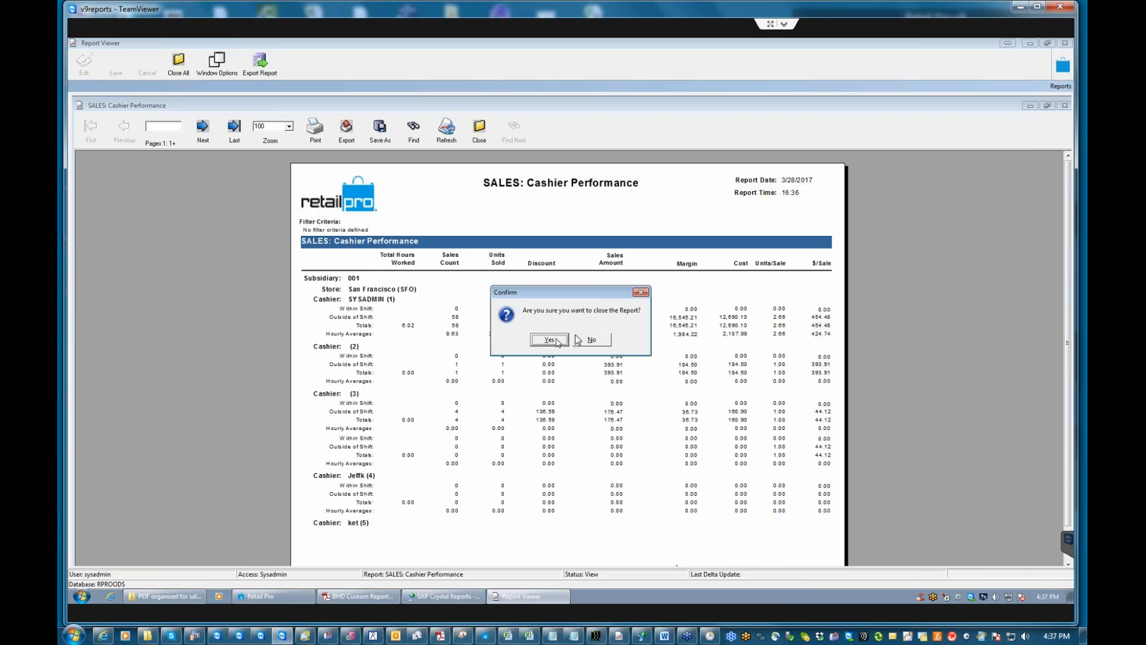
{"action": "left_click", "coordinate": [549, 339]}
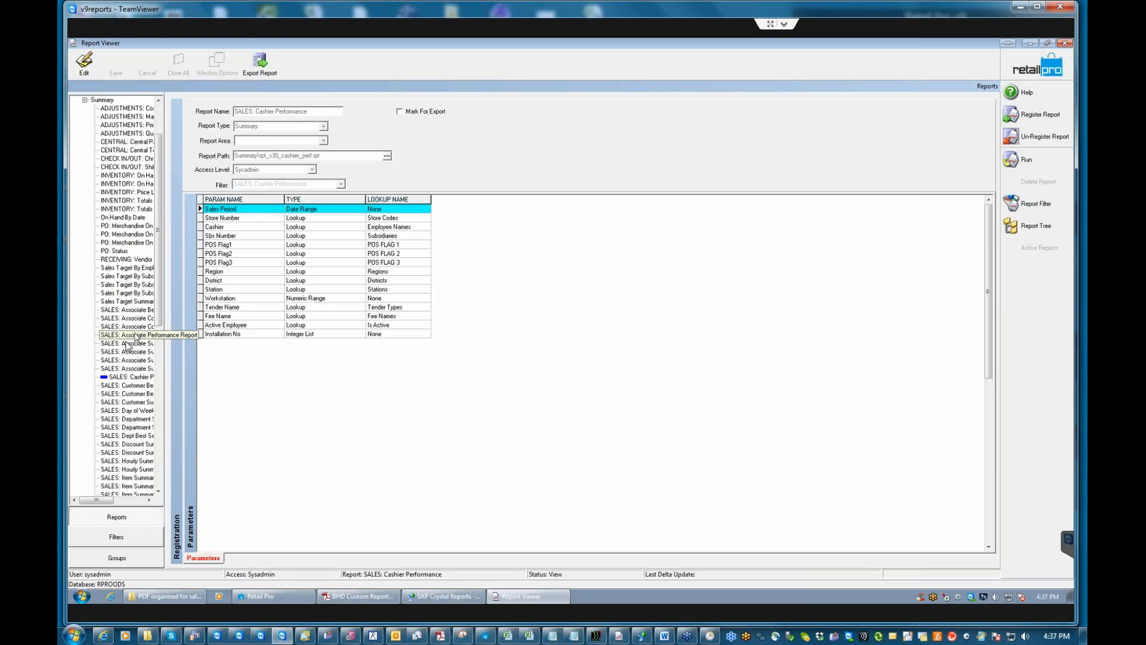
Run and preview SALES: Associate Performance Report, then close the preview.
{"action": "left_click", "coordinate": [137, 335]}
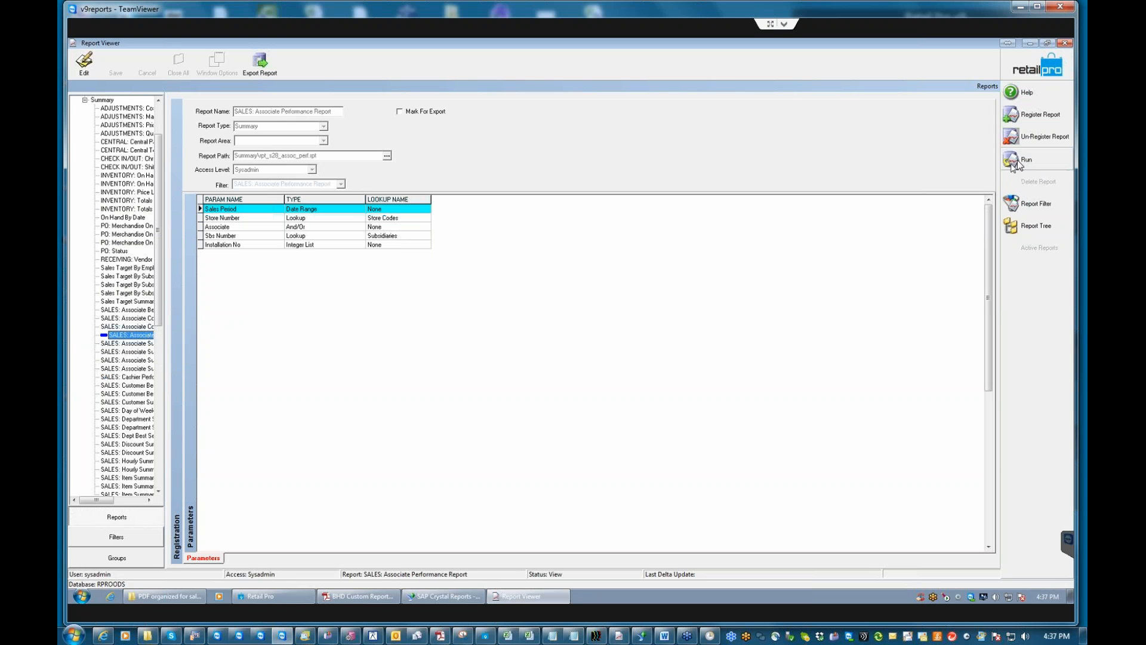
{"action": "left_click", "coordinate": [1012, 164]}
{"action": "left_click", "coordinate": [727, 231]}
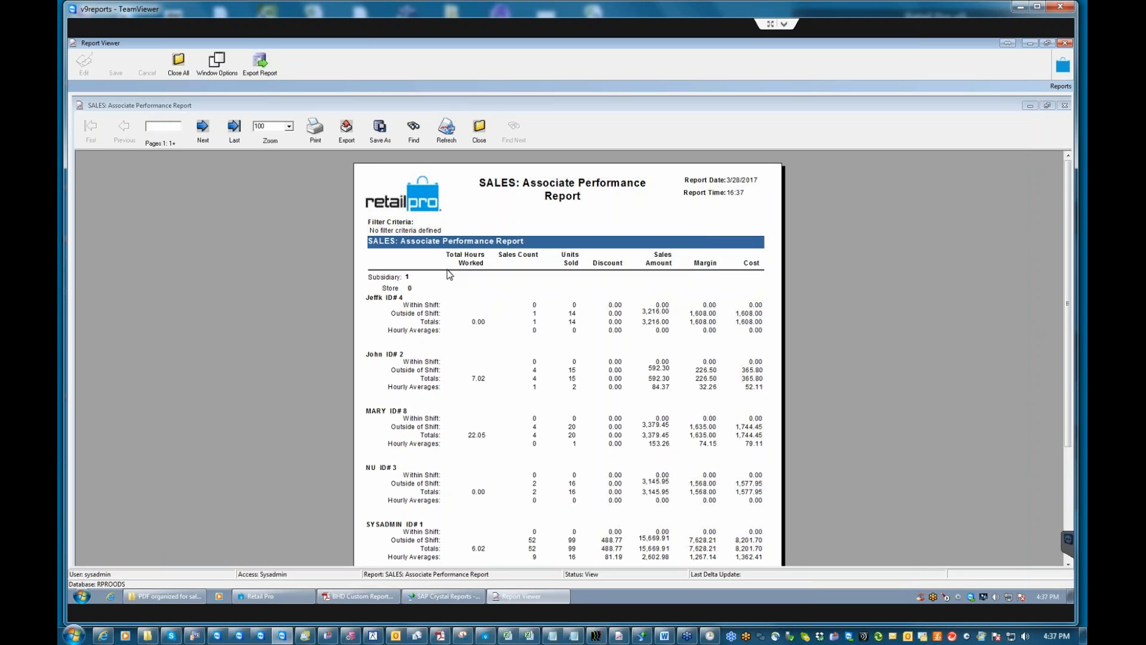
{"action": "left_click", "coordinate": [479, 128]}
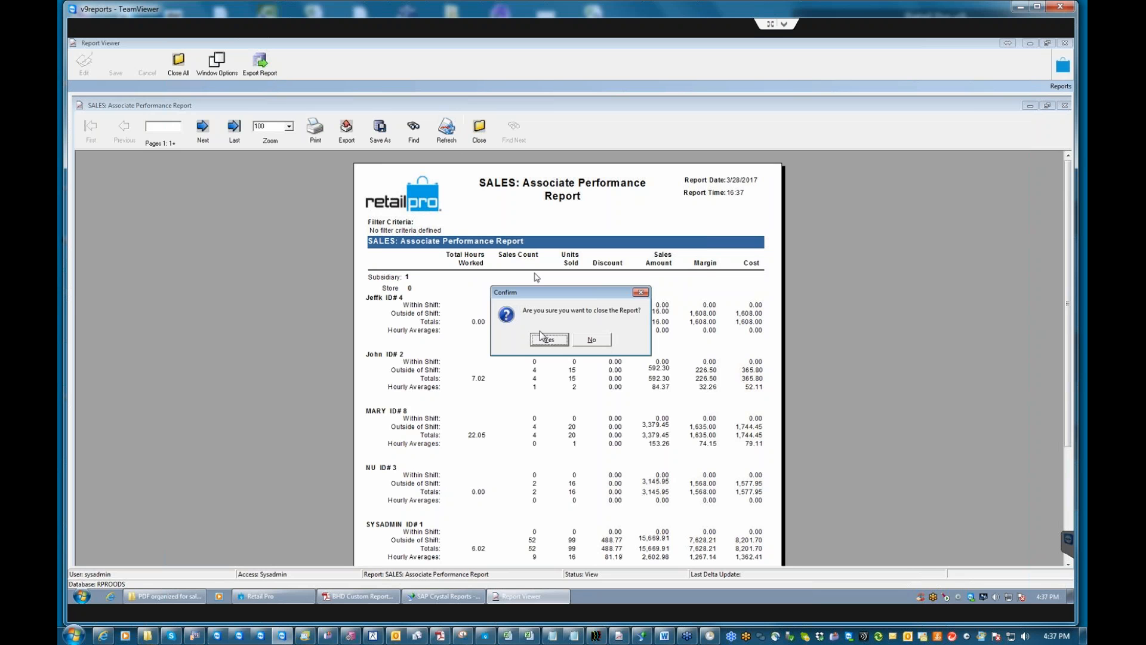
{"action": "left_click", "coordinate": [555, 341]}
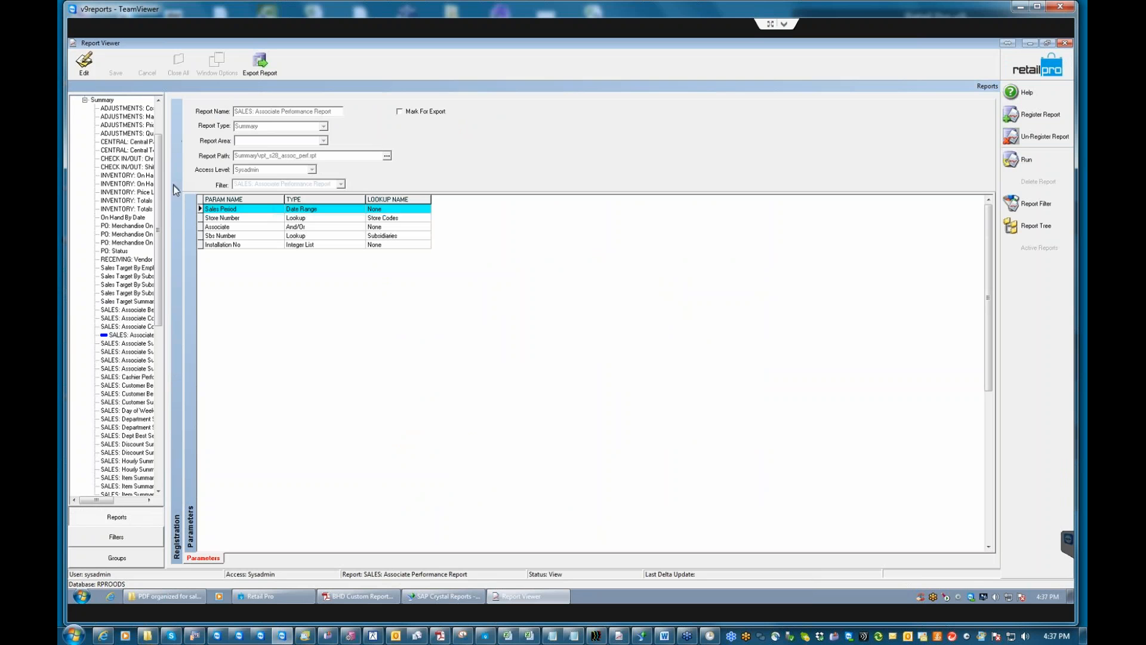
From the Custom group, run BHD SALES: Associate Summary, update its database copy, then close the preview.
{"action": "left_click", "coordinate": [85, 100]}
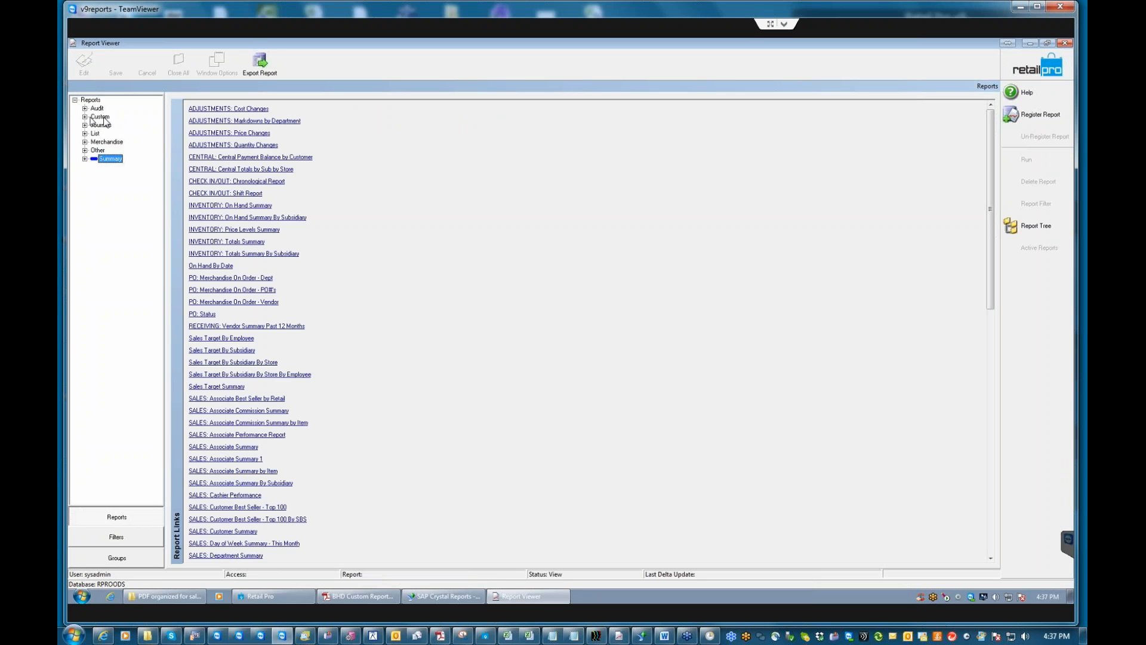
{"action": "left_click", "coordinate": [85, 117]}
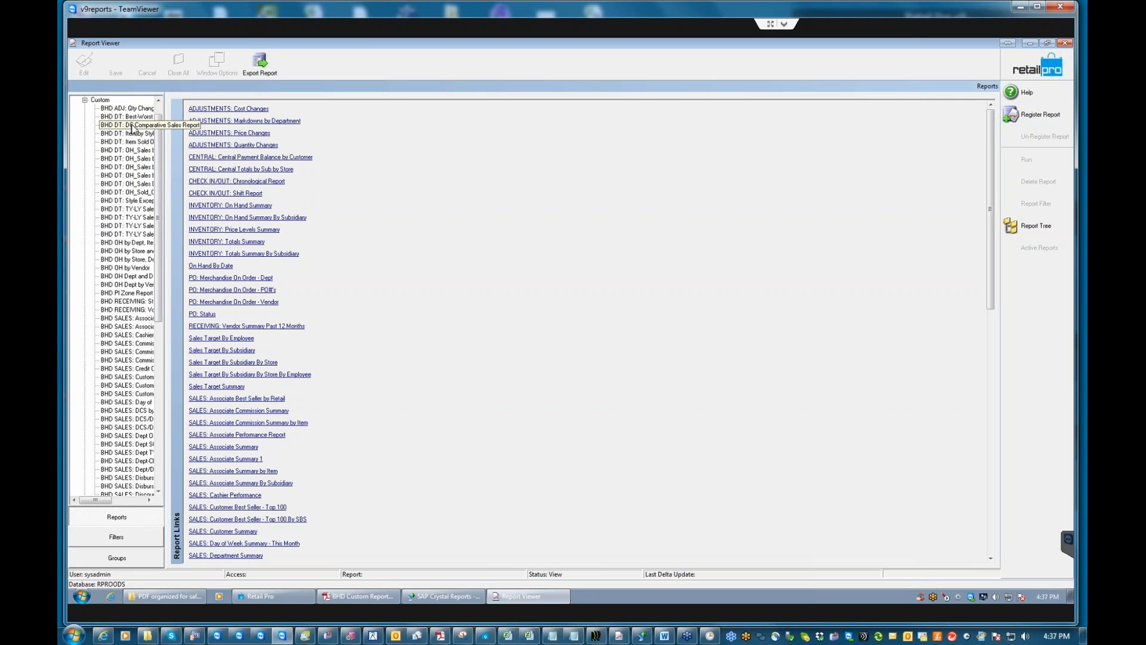
{"action": "left_click", "coordinate": [139, 328]}
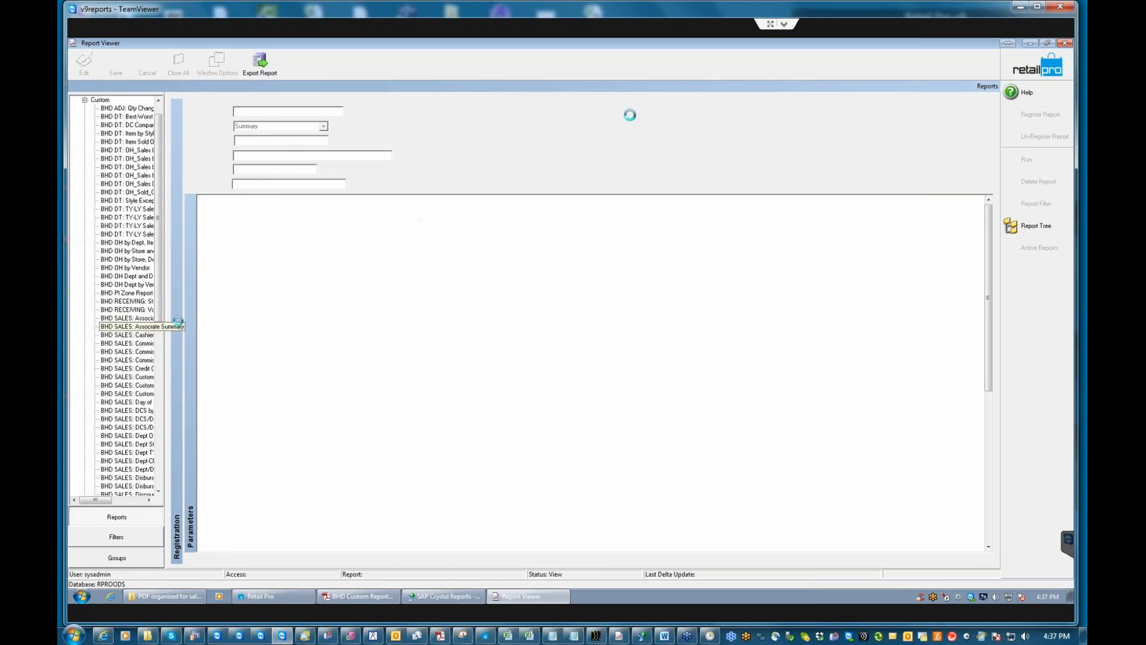
{"action": "left_click", "coordinate": [1009, 161]}
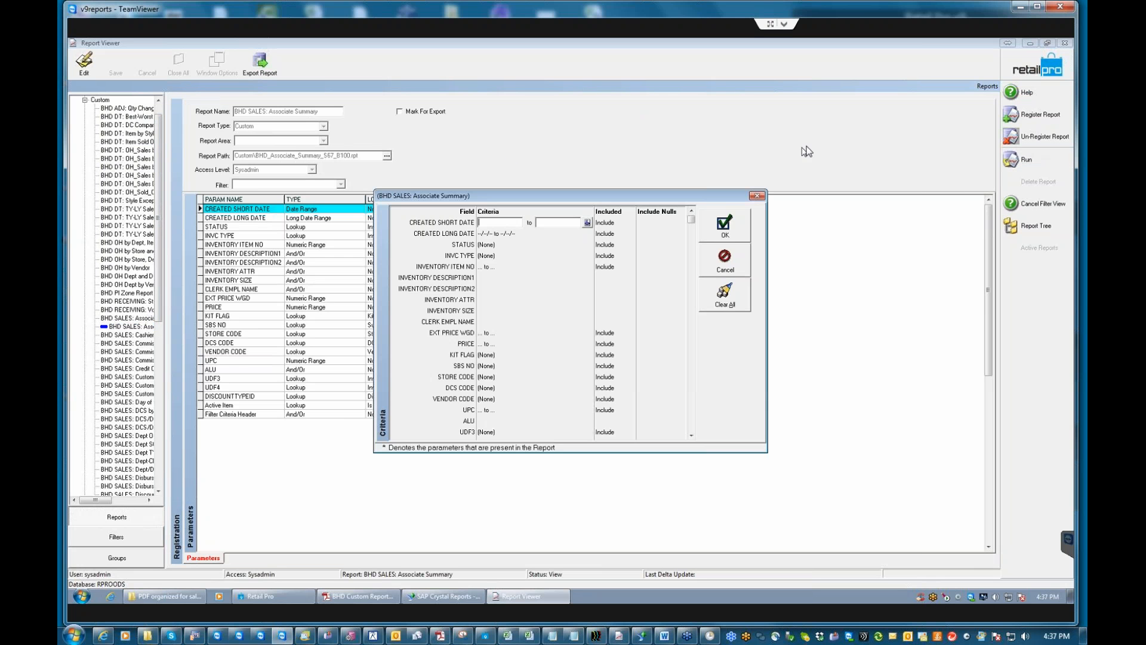
{"action": "left_click", "coordinate": [725, 225]}
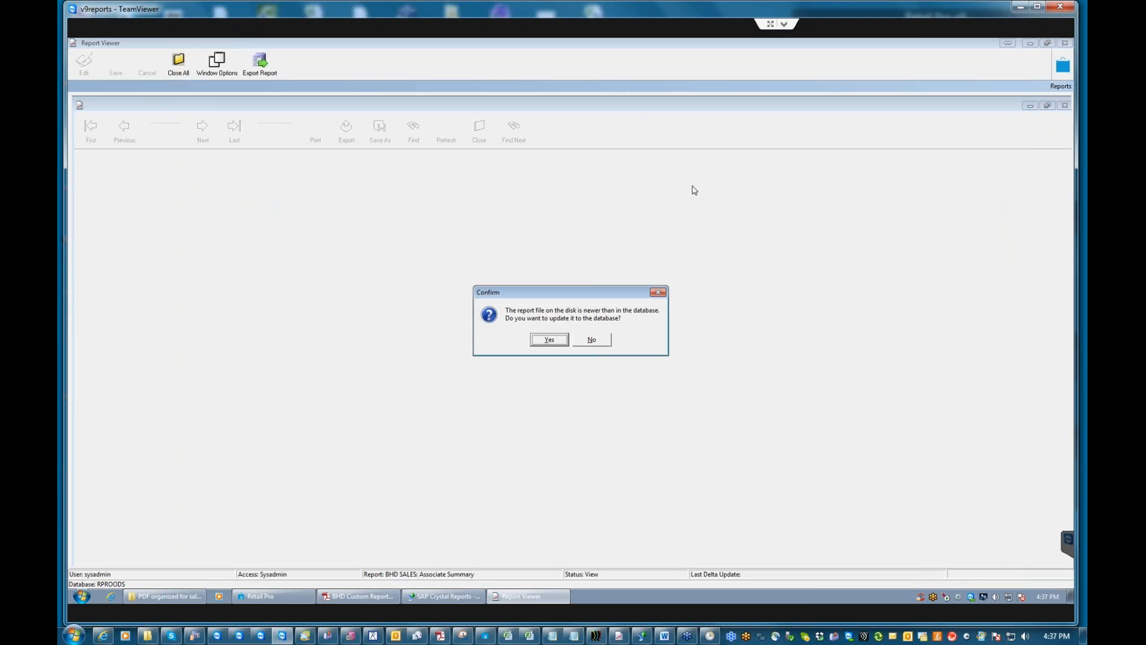
{"action": "left_click", "coordinate": [542, 340]}
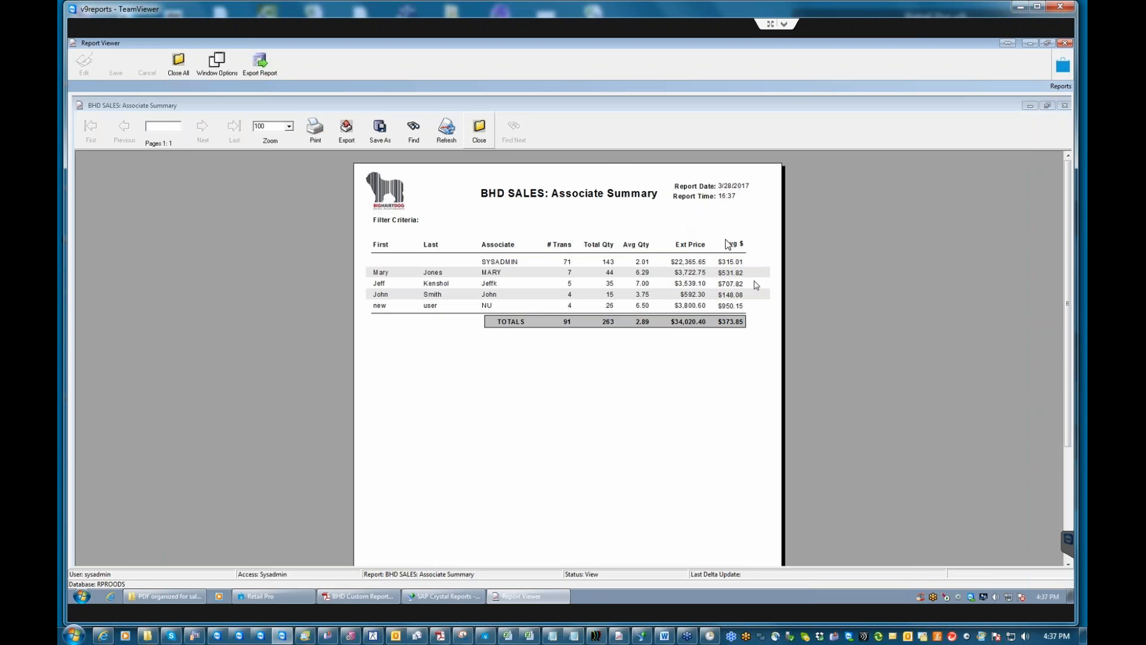
{"action": "left_click", "coordinate": [480, 129]}
{"action": "left_click", "coordinate": [543, 341]}
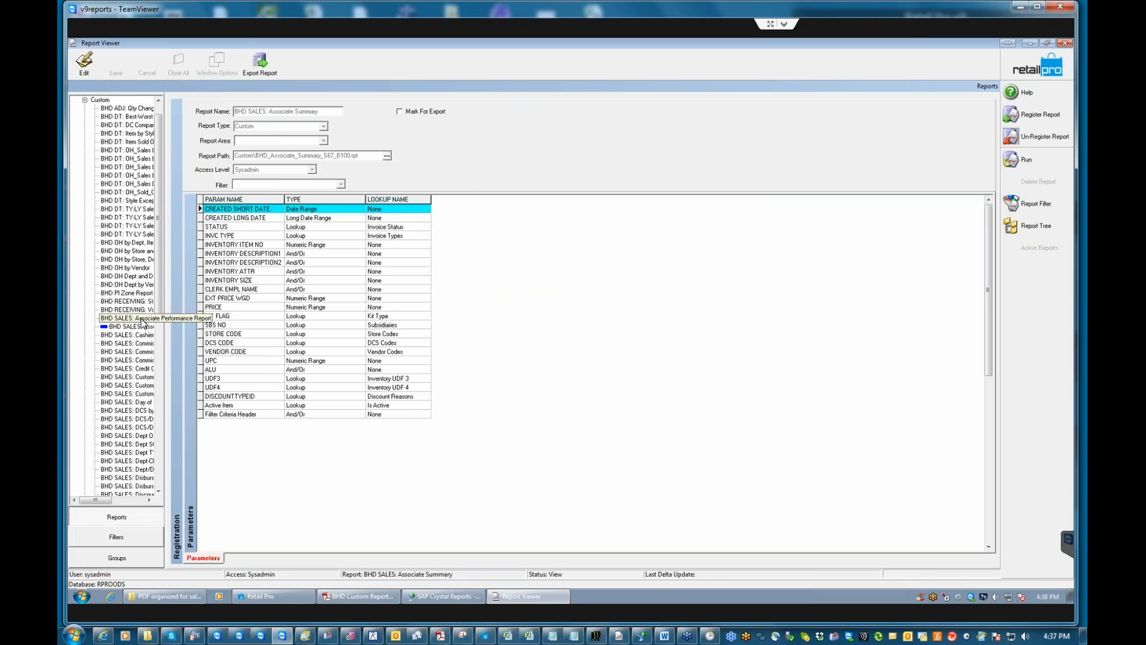
Run BHD SALES: Associate Performance Report, view it at 150% zoom, then close the preview.
{"action": "left_click", "coordinate": [139, 320]}
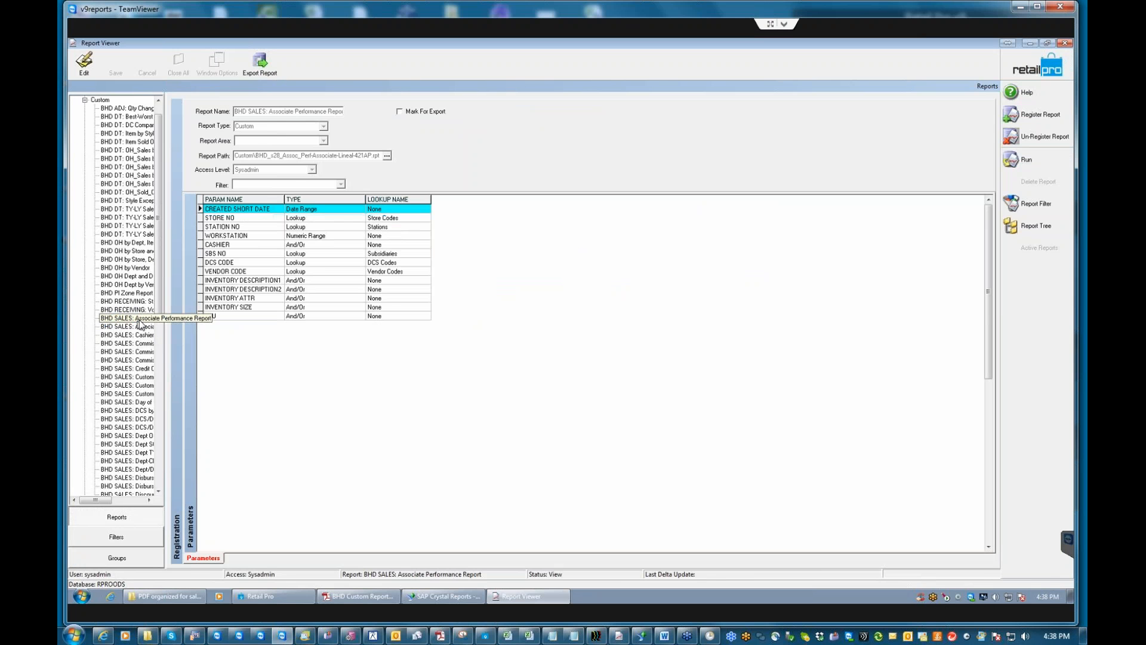
{"action": "left_click", "coordinate": [1036, 203]}
{"action": "left_click", "coordinate": [746, 231]}
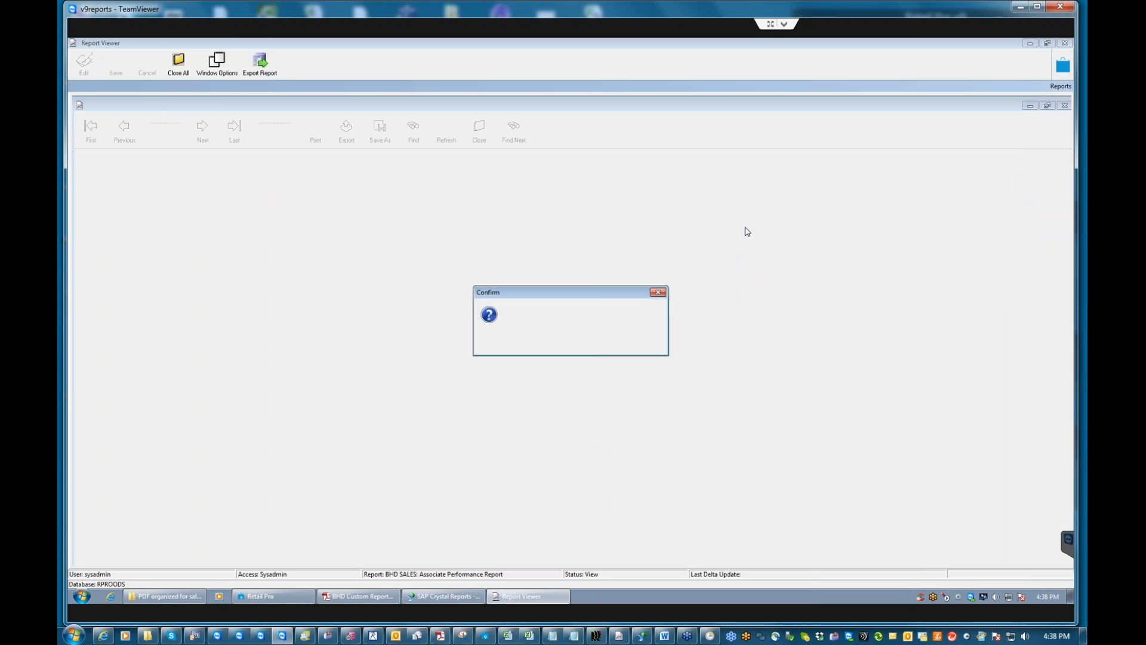
{"action": "key", "text": "Return"}
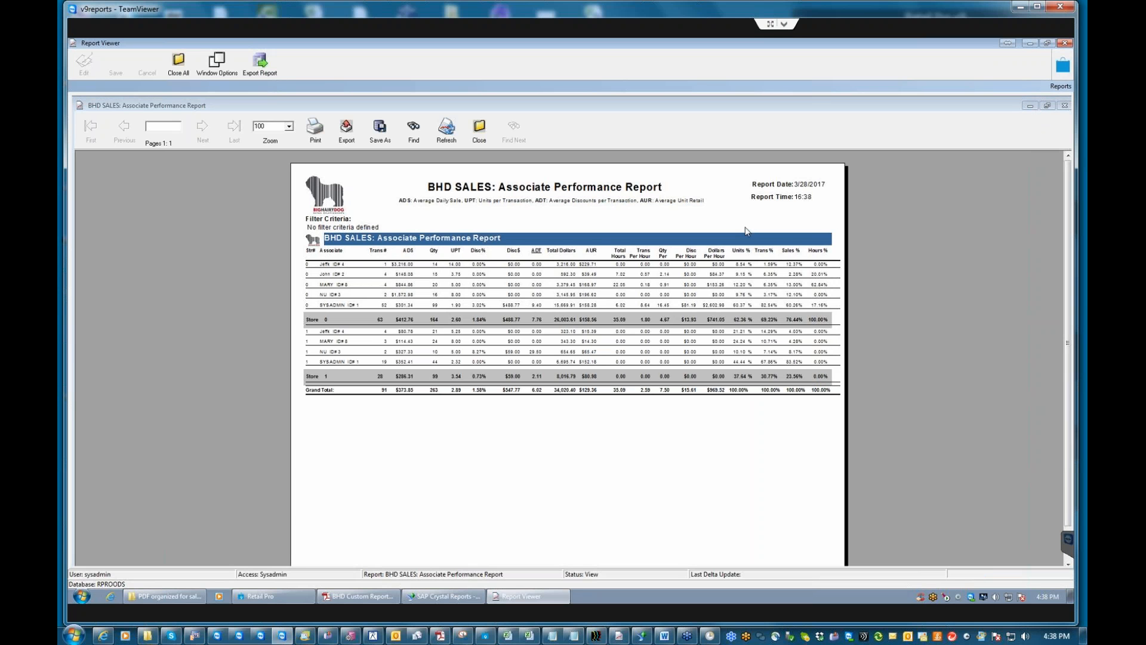
{"action": "left_click", "coordinate": [290, 132]}
{"action": "left_click", "coordinate": [290, 189]}
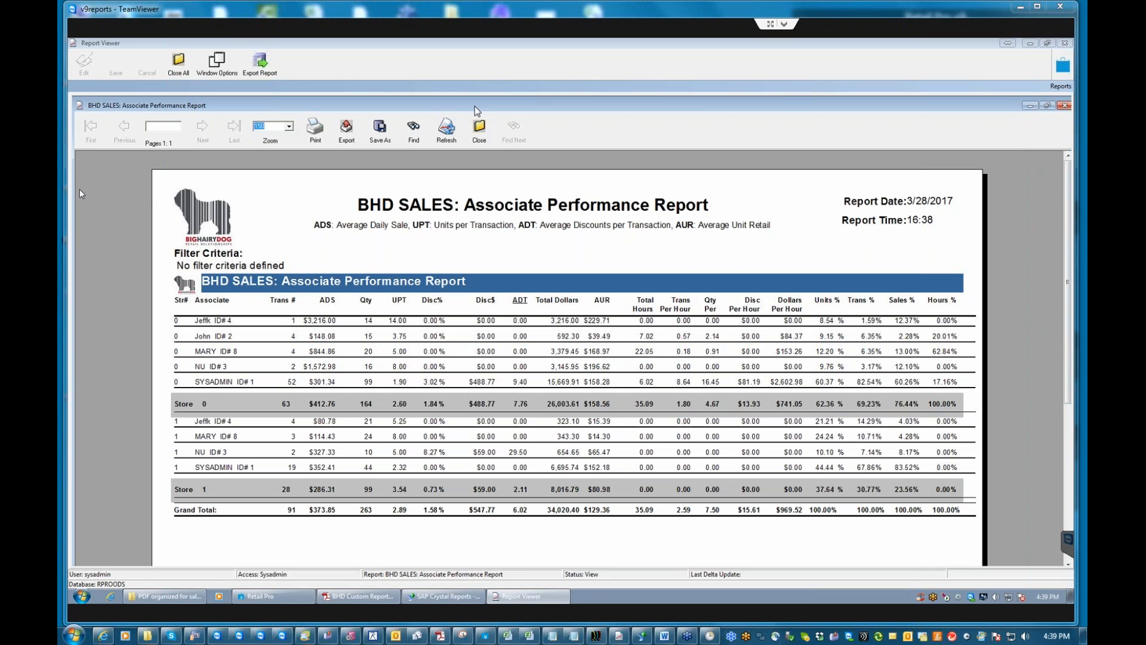
{"action": "left_click", "coordinate": [480, 128]}
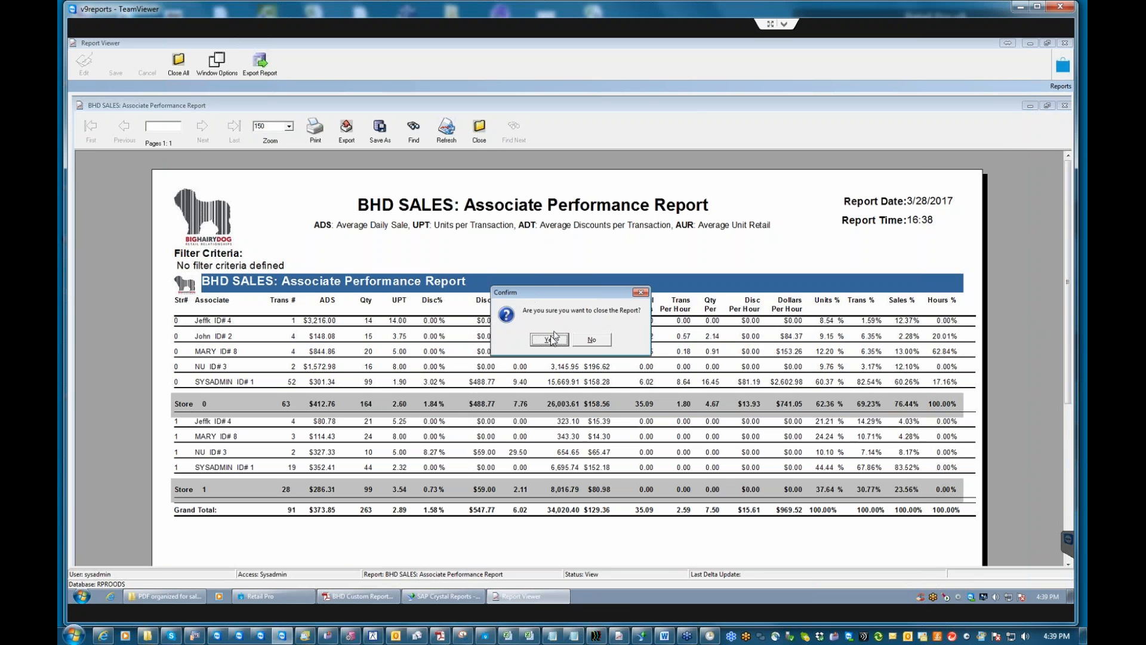
{"action": "left_click", "coordinate": [550, 340]}
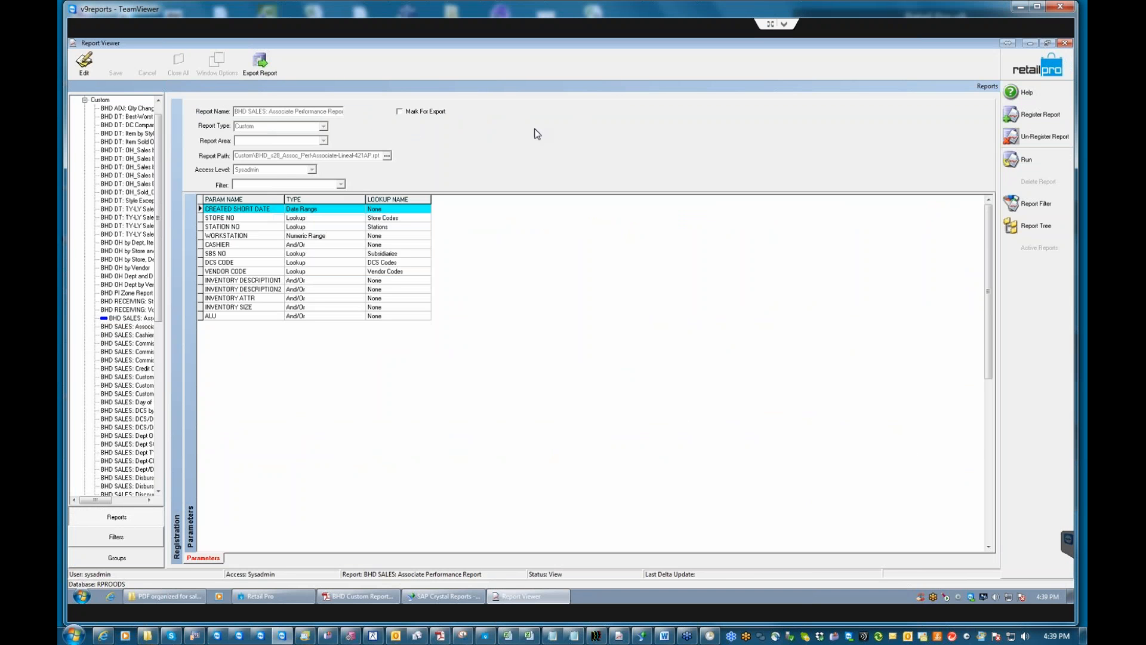